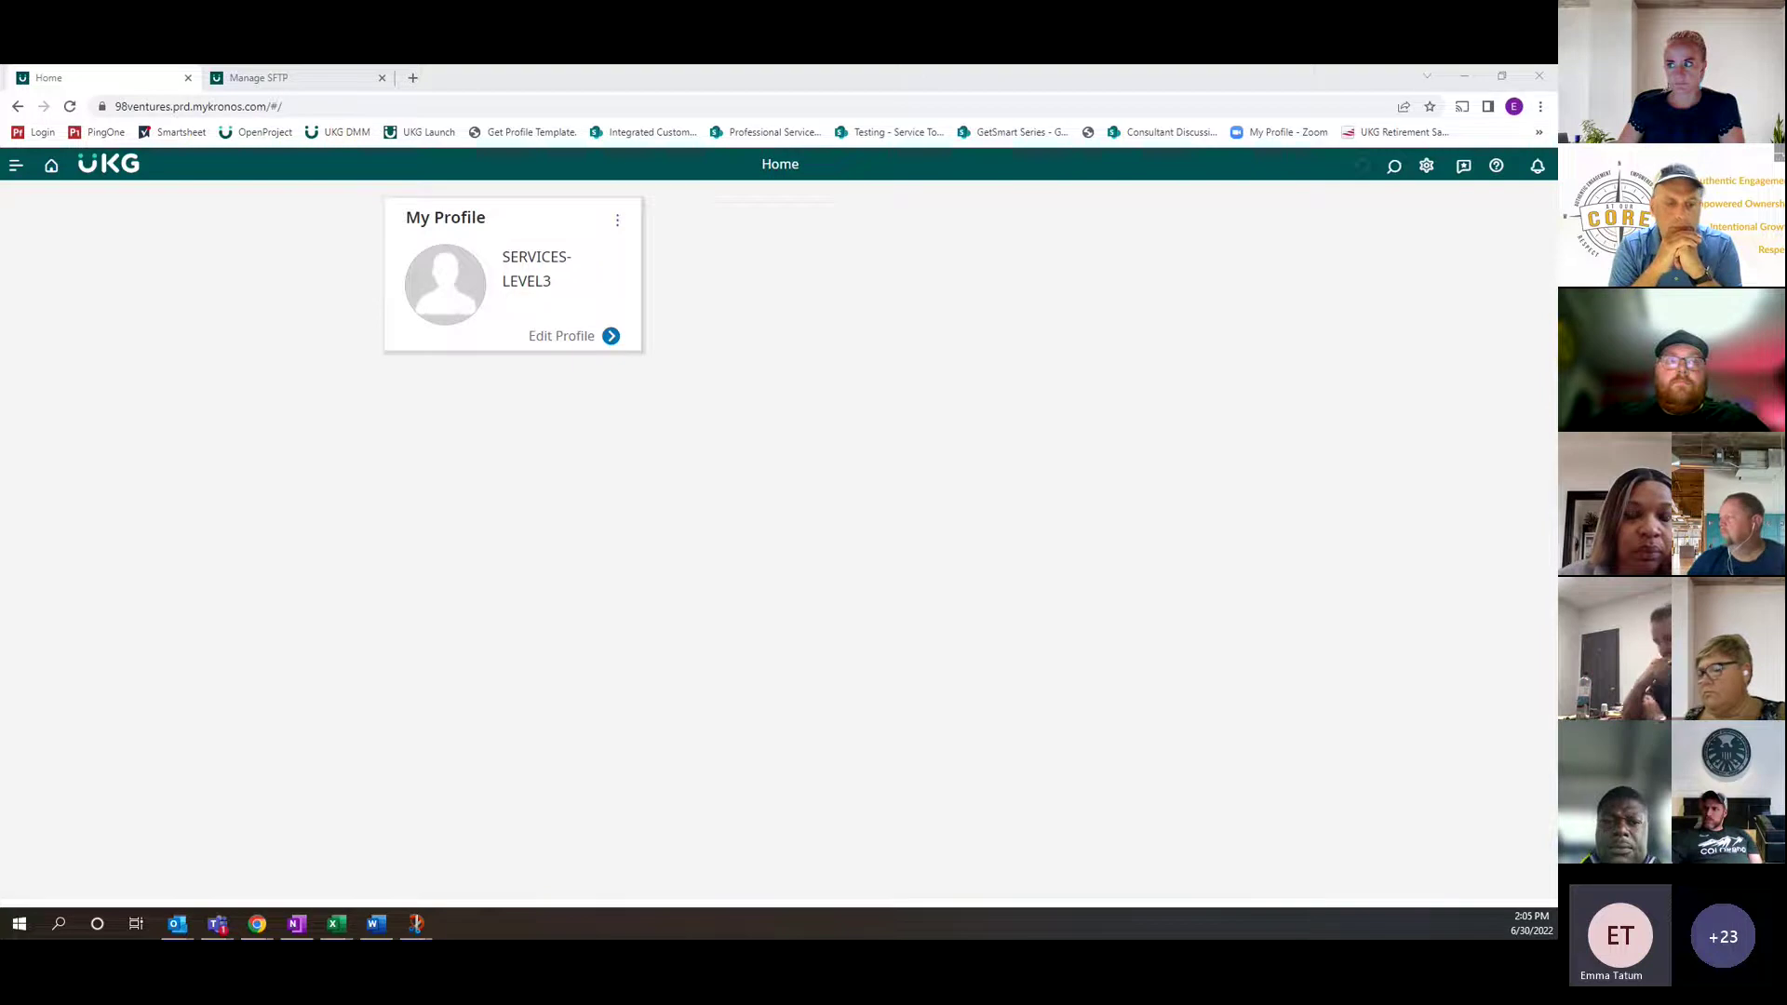
Open the employee timecards and start a new Hyperfind from the locations and Hyperfinds list
{"action": "left_click", "coordinate": [17, 170]}
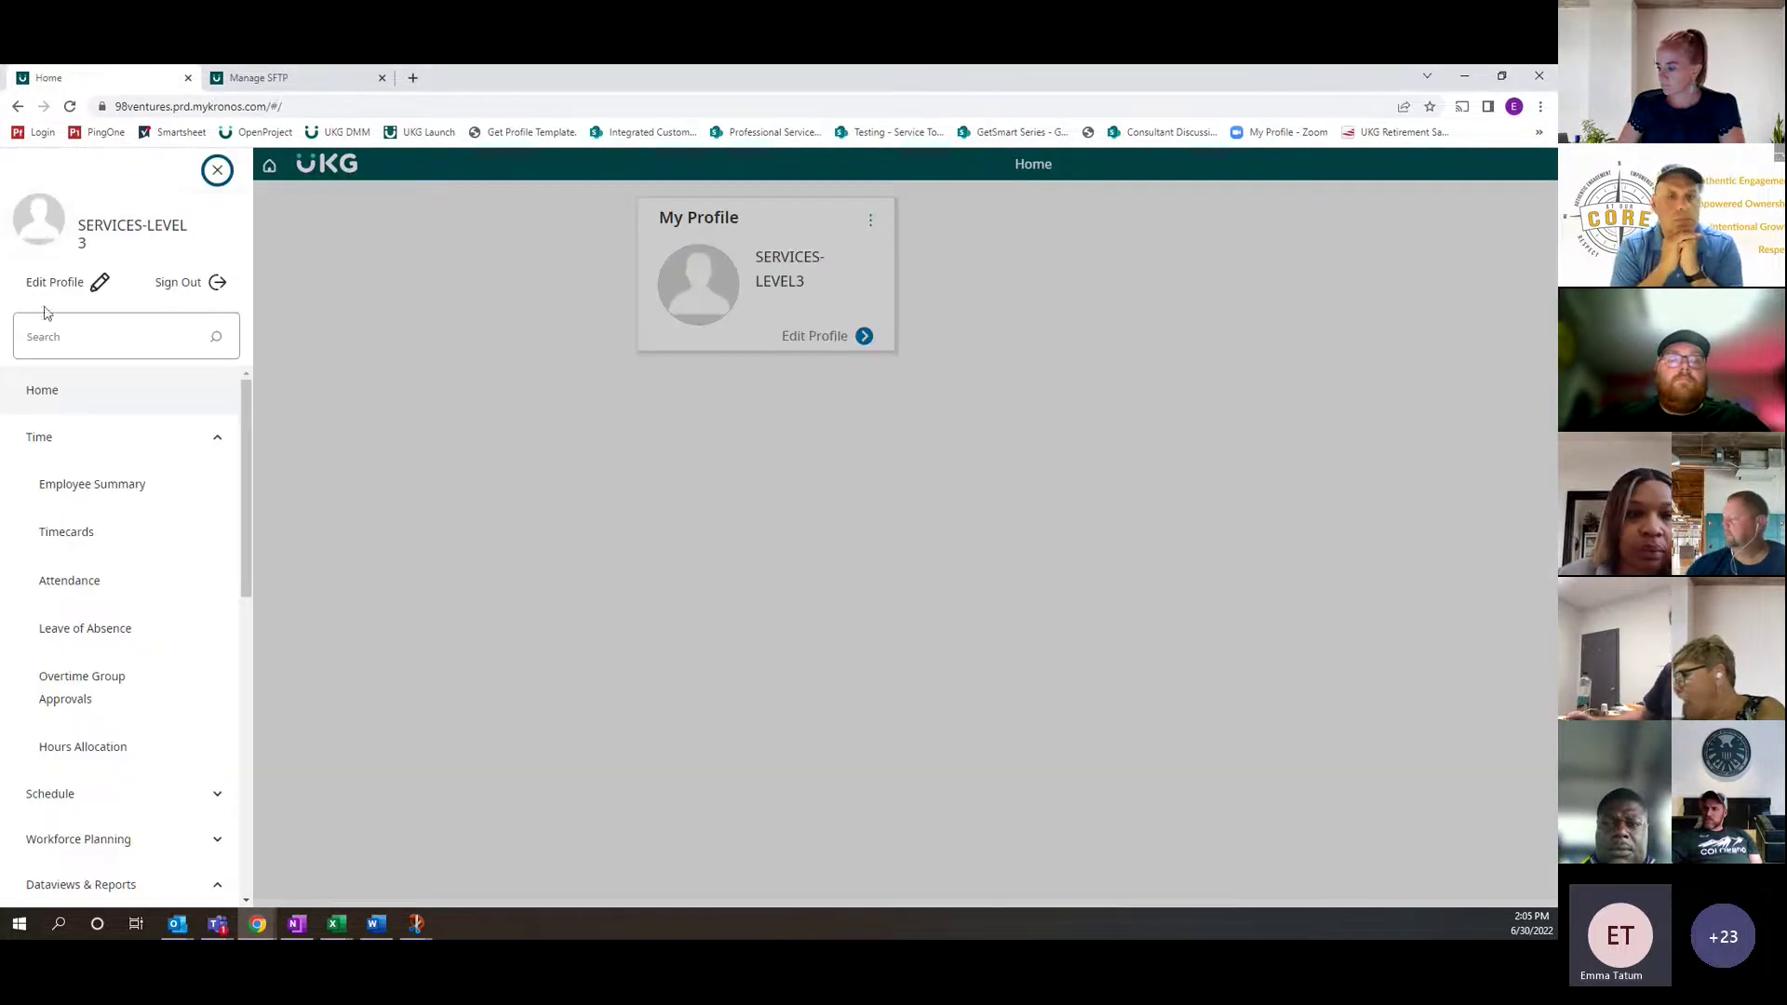
{"action": "left_click", "coordinate": [88, 547]}
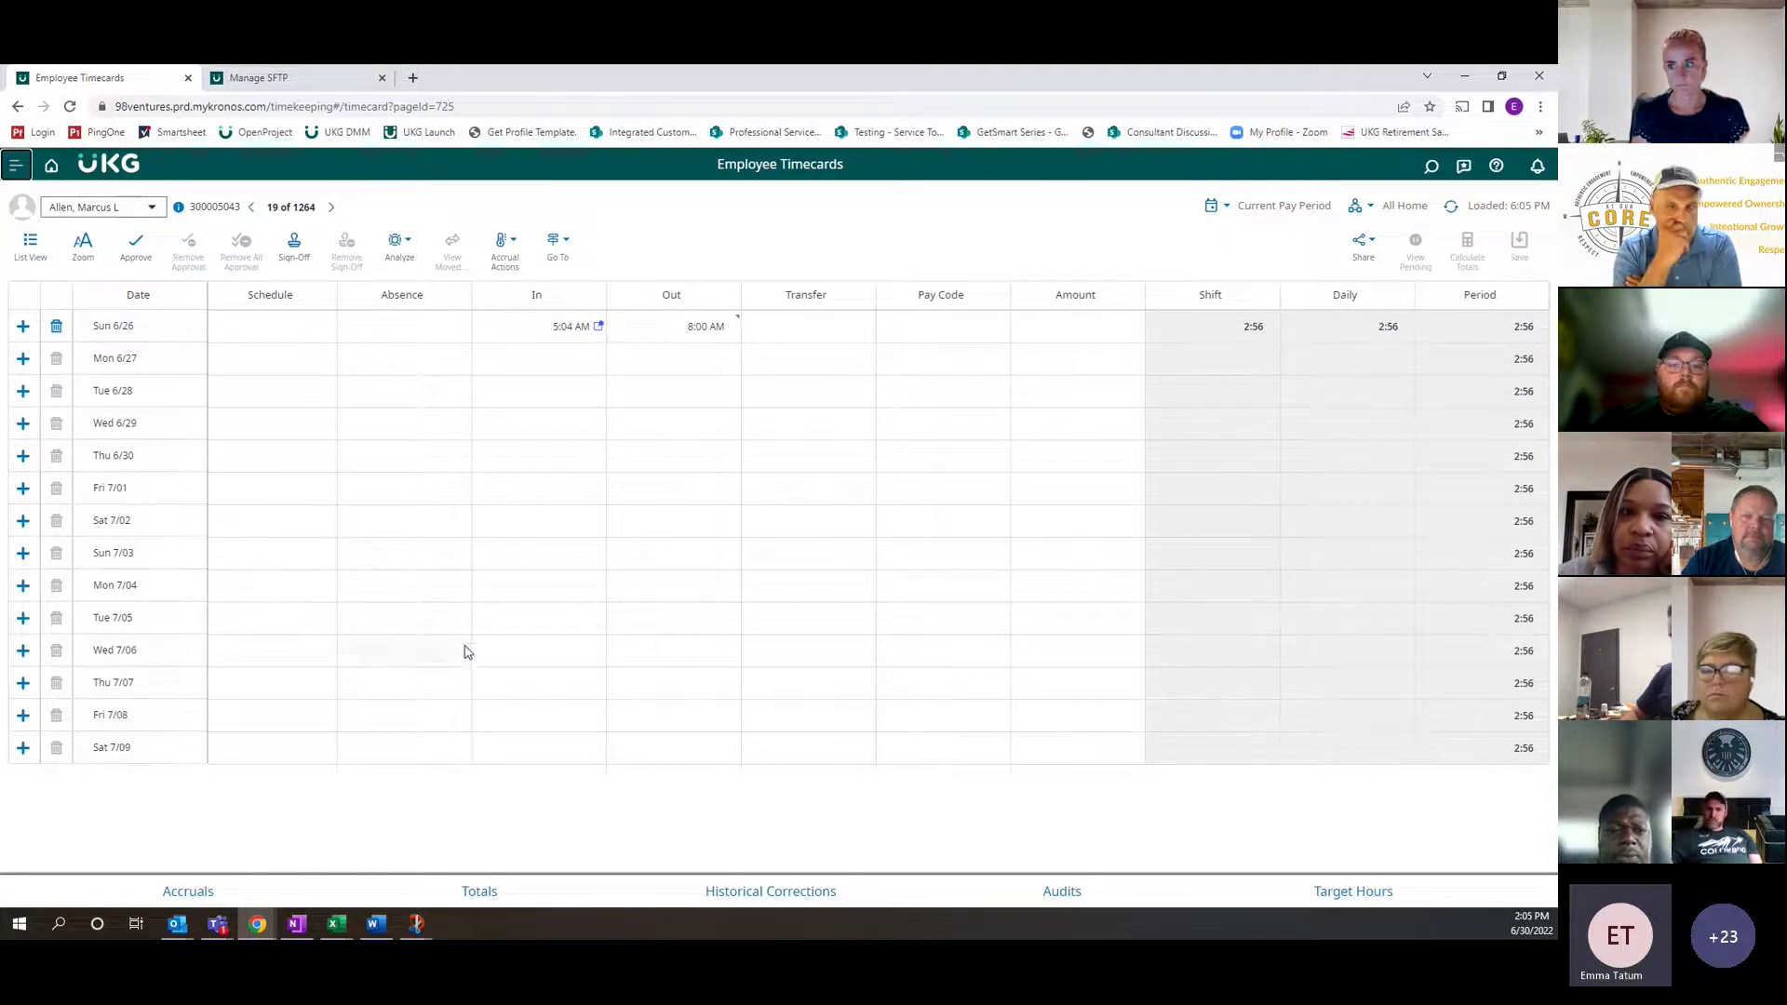
{"action": "left_click", "coordinate": [1355, 210]}
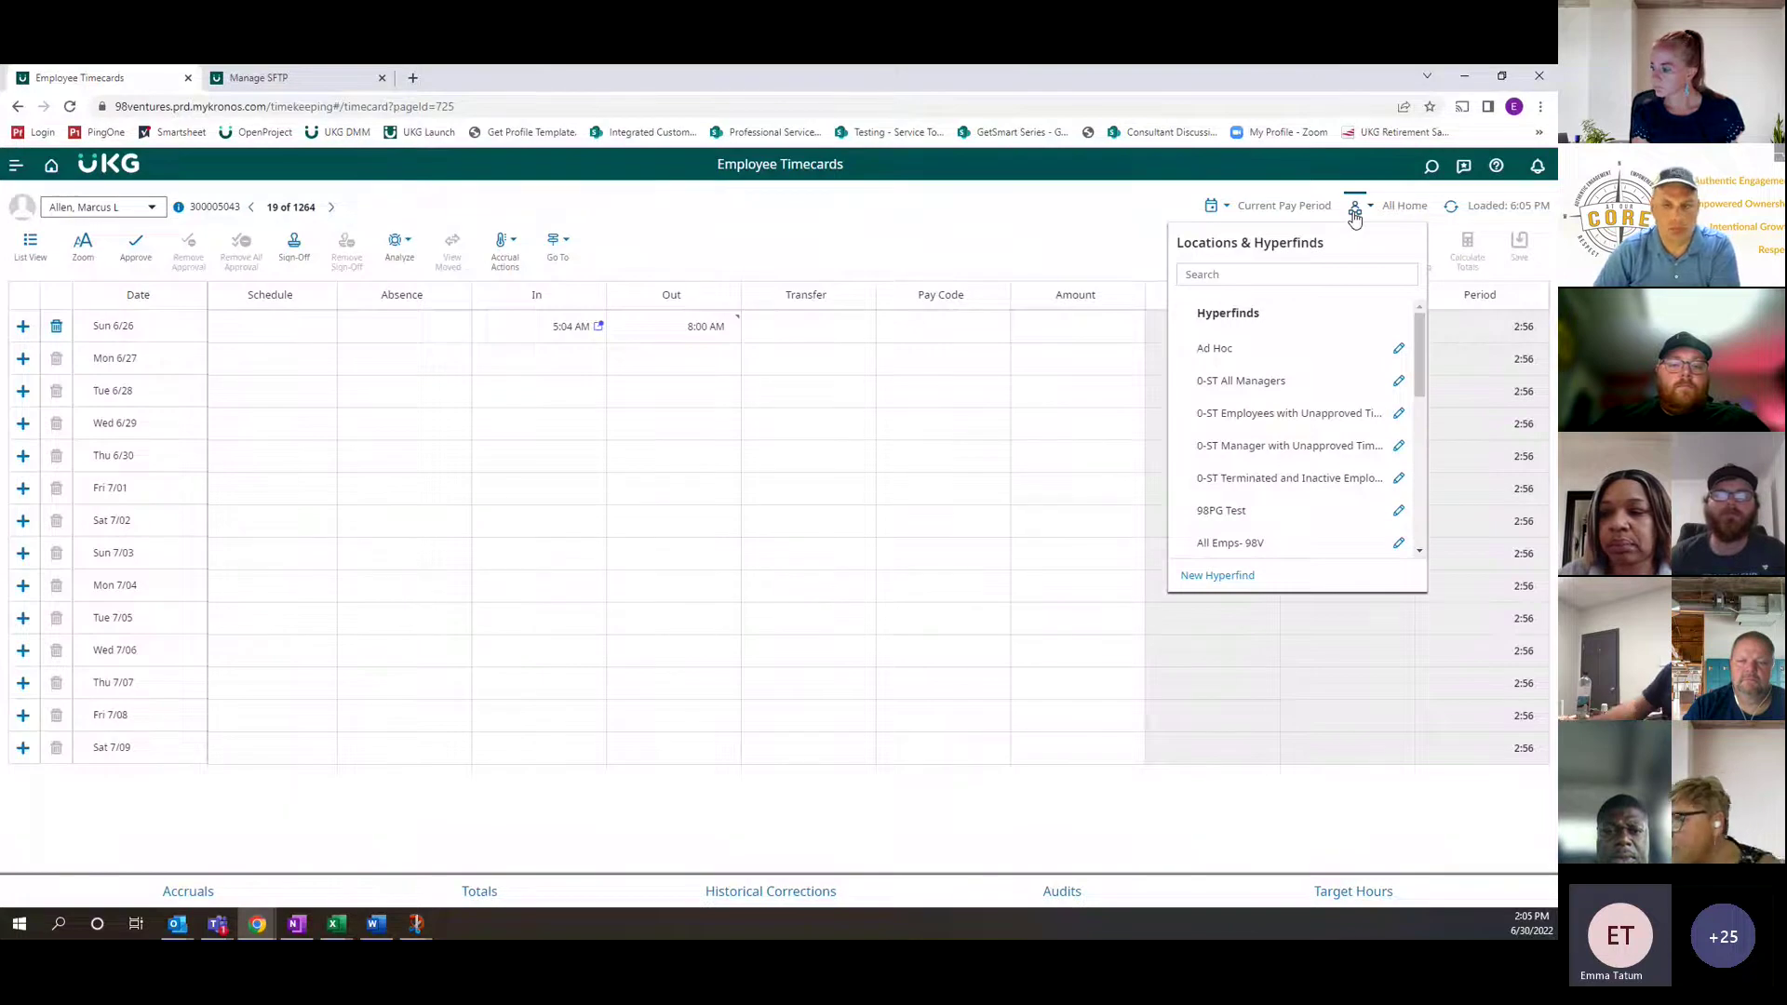
{"action": "left_click", "coordinate": [1266, 577]}
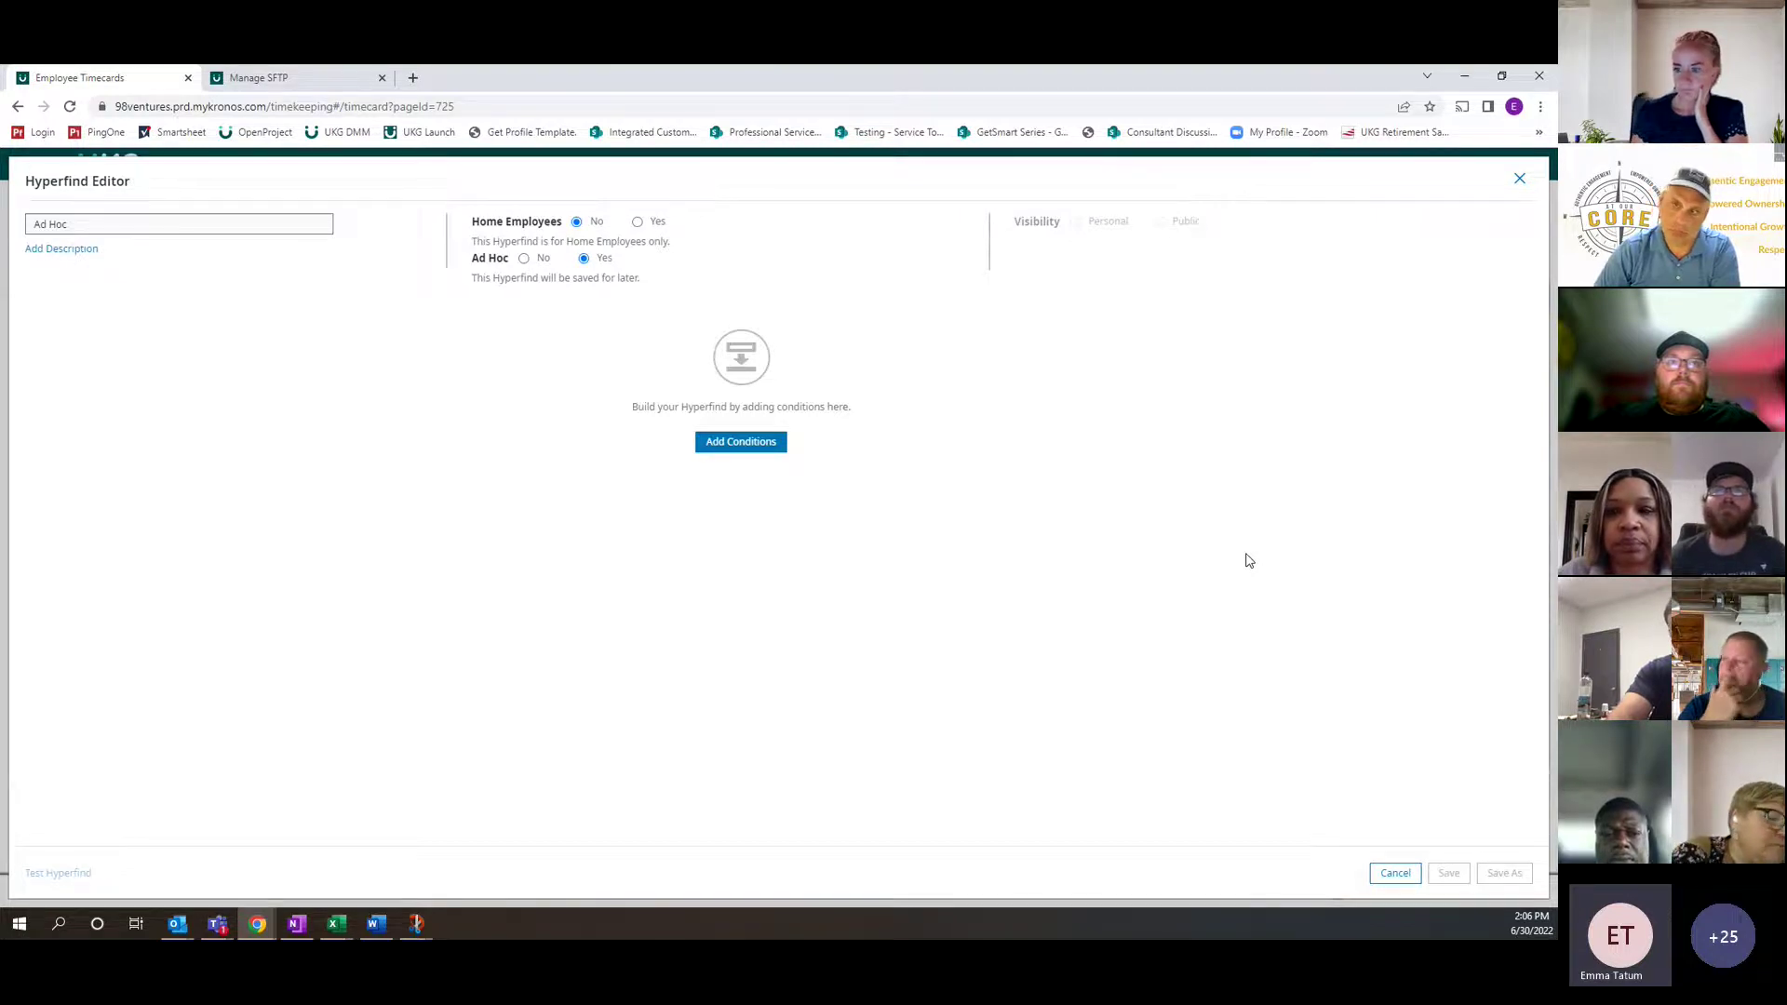
Set the new Hyperfind's Ad Hoc option to No and its visibility to Personal
{"action": "left_click", "coordinate": [525, 259]}
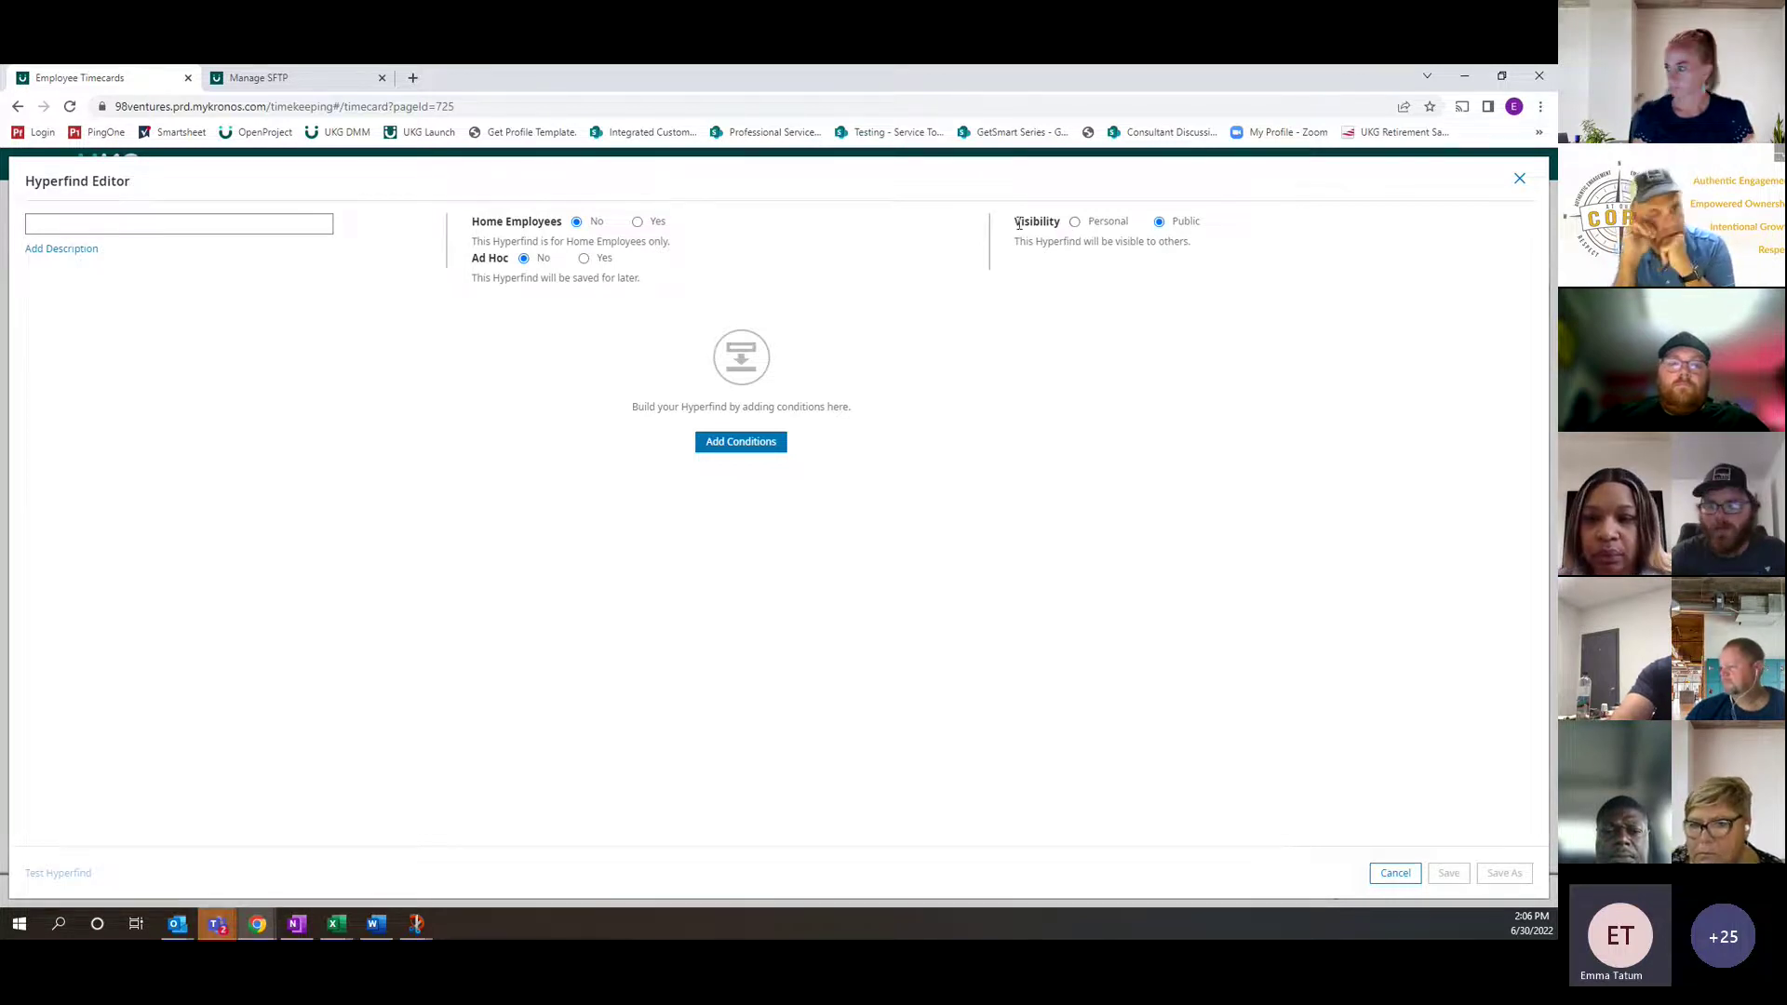
{"action": "left_click_drag", "start_coordinate": [1016, 223], "coordinate": [1086, 224]}
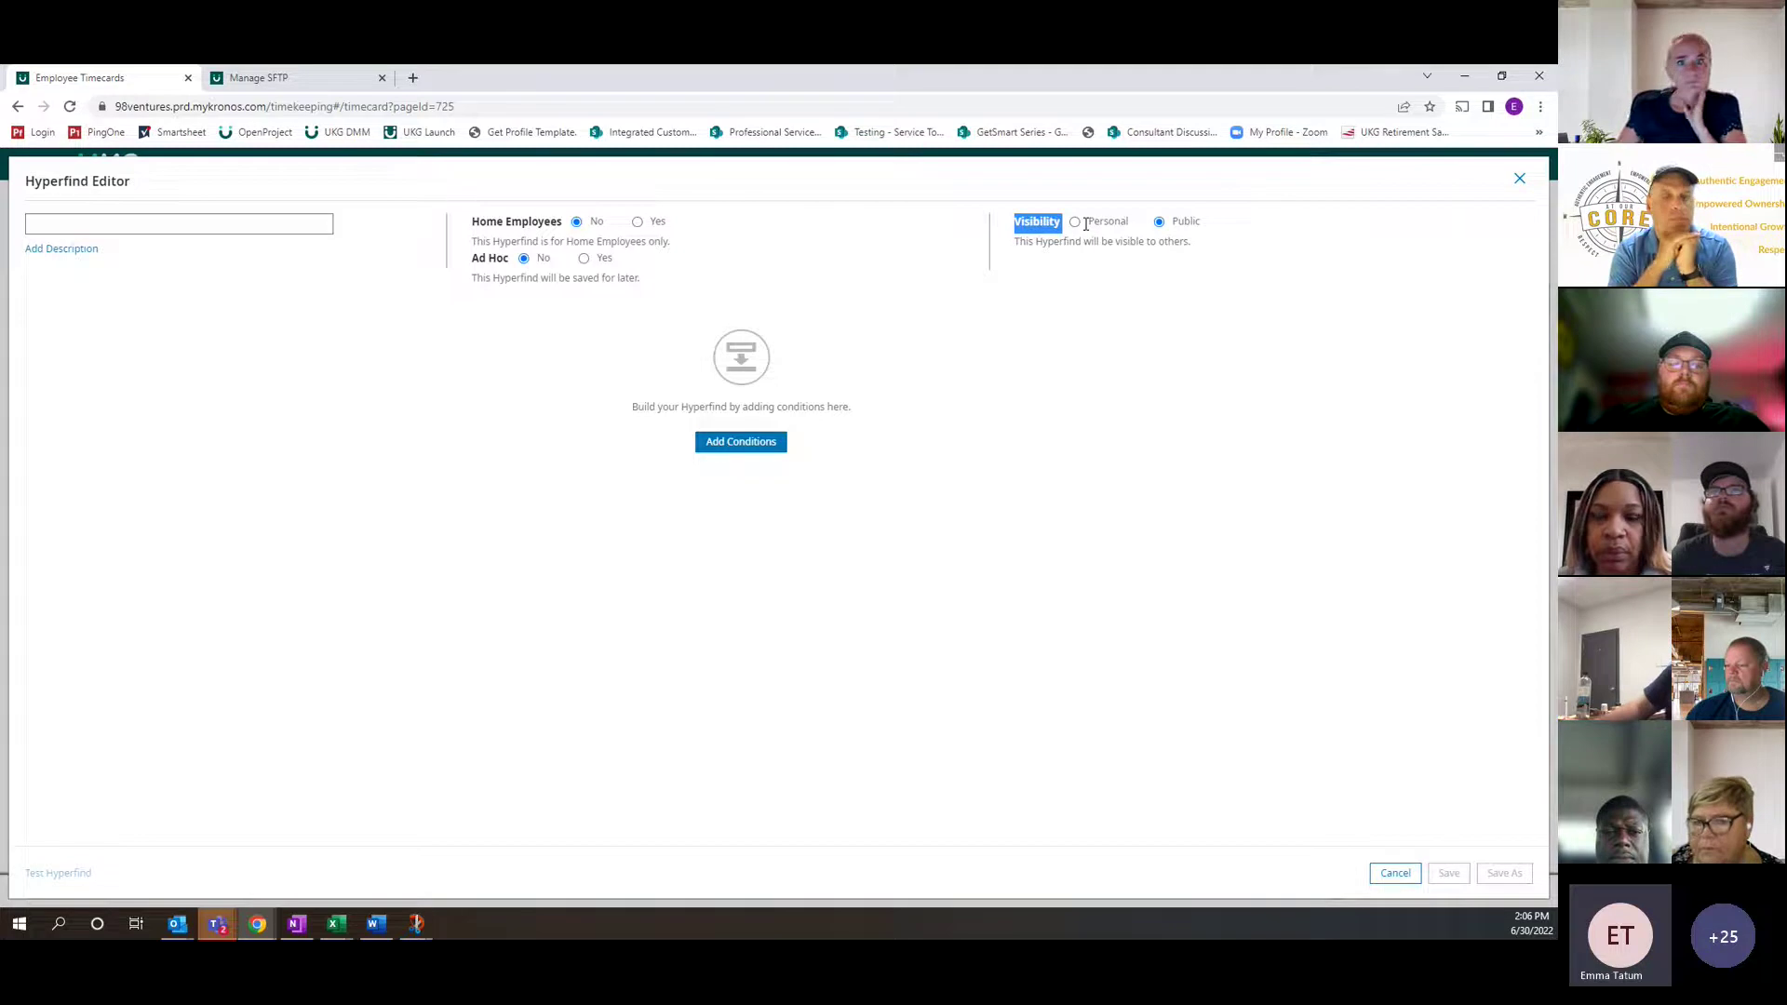
{"action": "left_click", "coordinate": [1076, 223]}
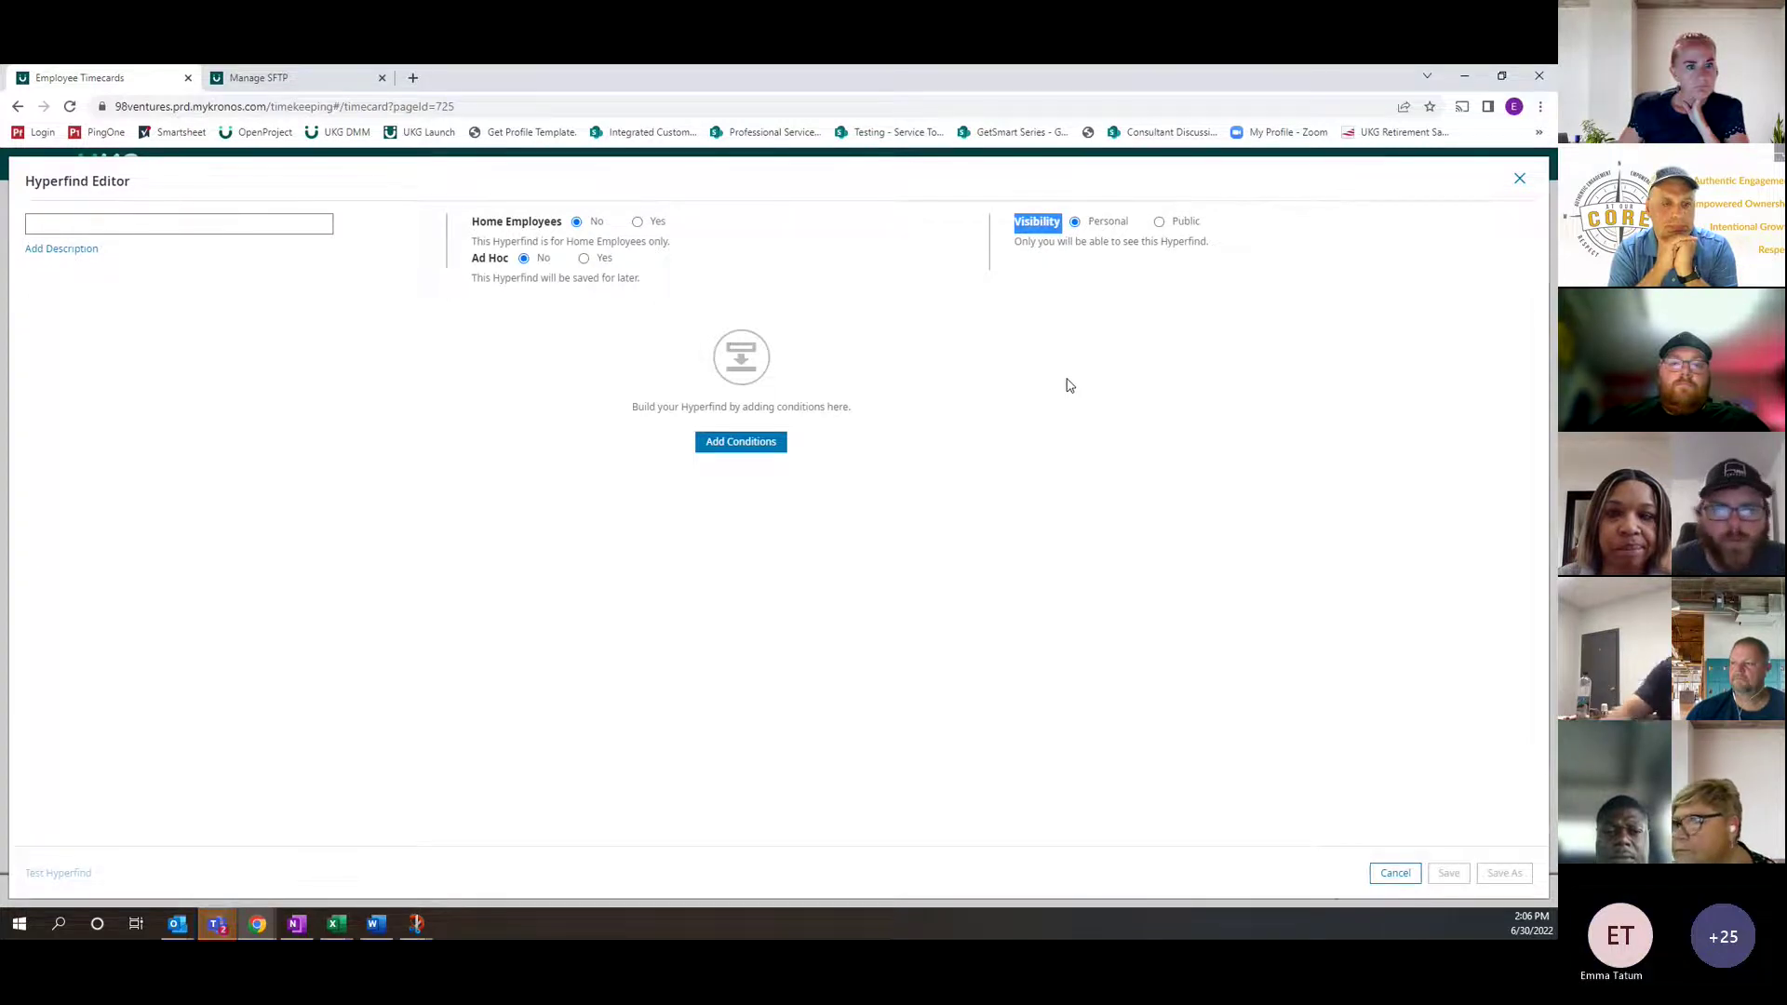
Start adding conditions to the Hyperfind and expand the Primary Job locations to 98 Holdings > UST Select Inc
{"action": "left_click", "coordinate": [757, 448]}
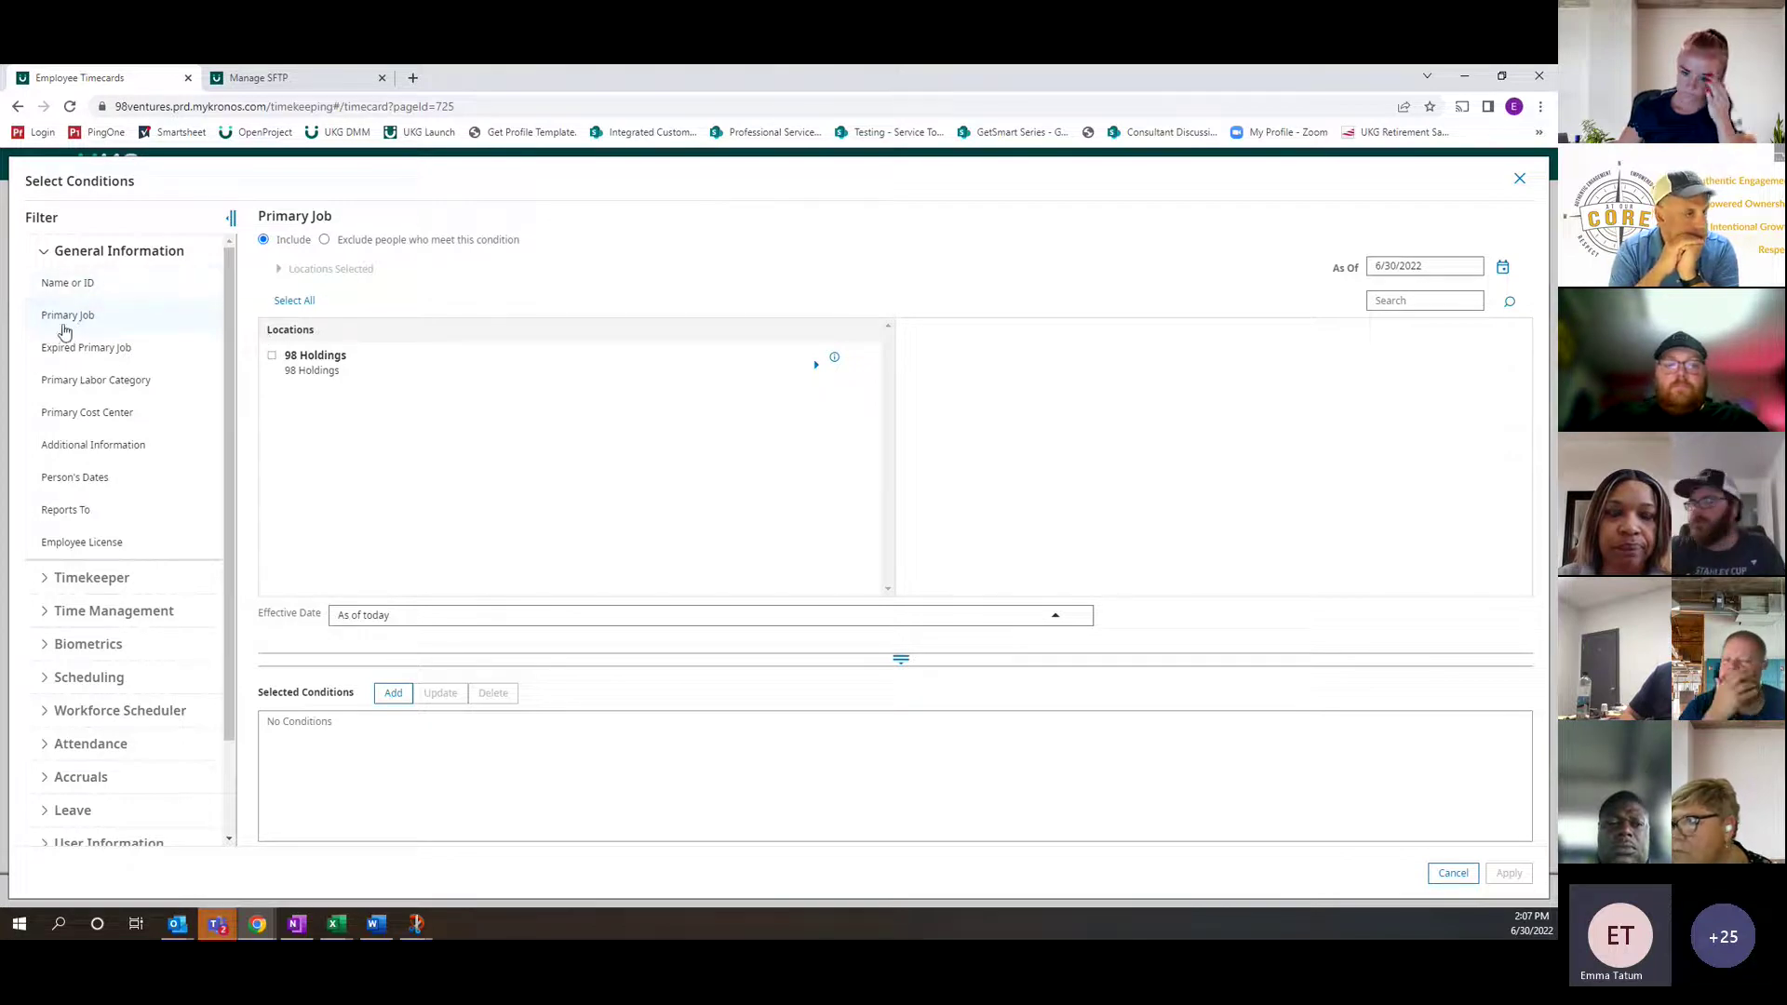
{"action": "left_click_drag", "start_coordinate": [267, 336], "coordinate": [335, 341]}
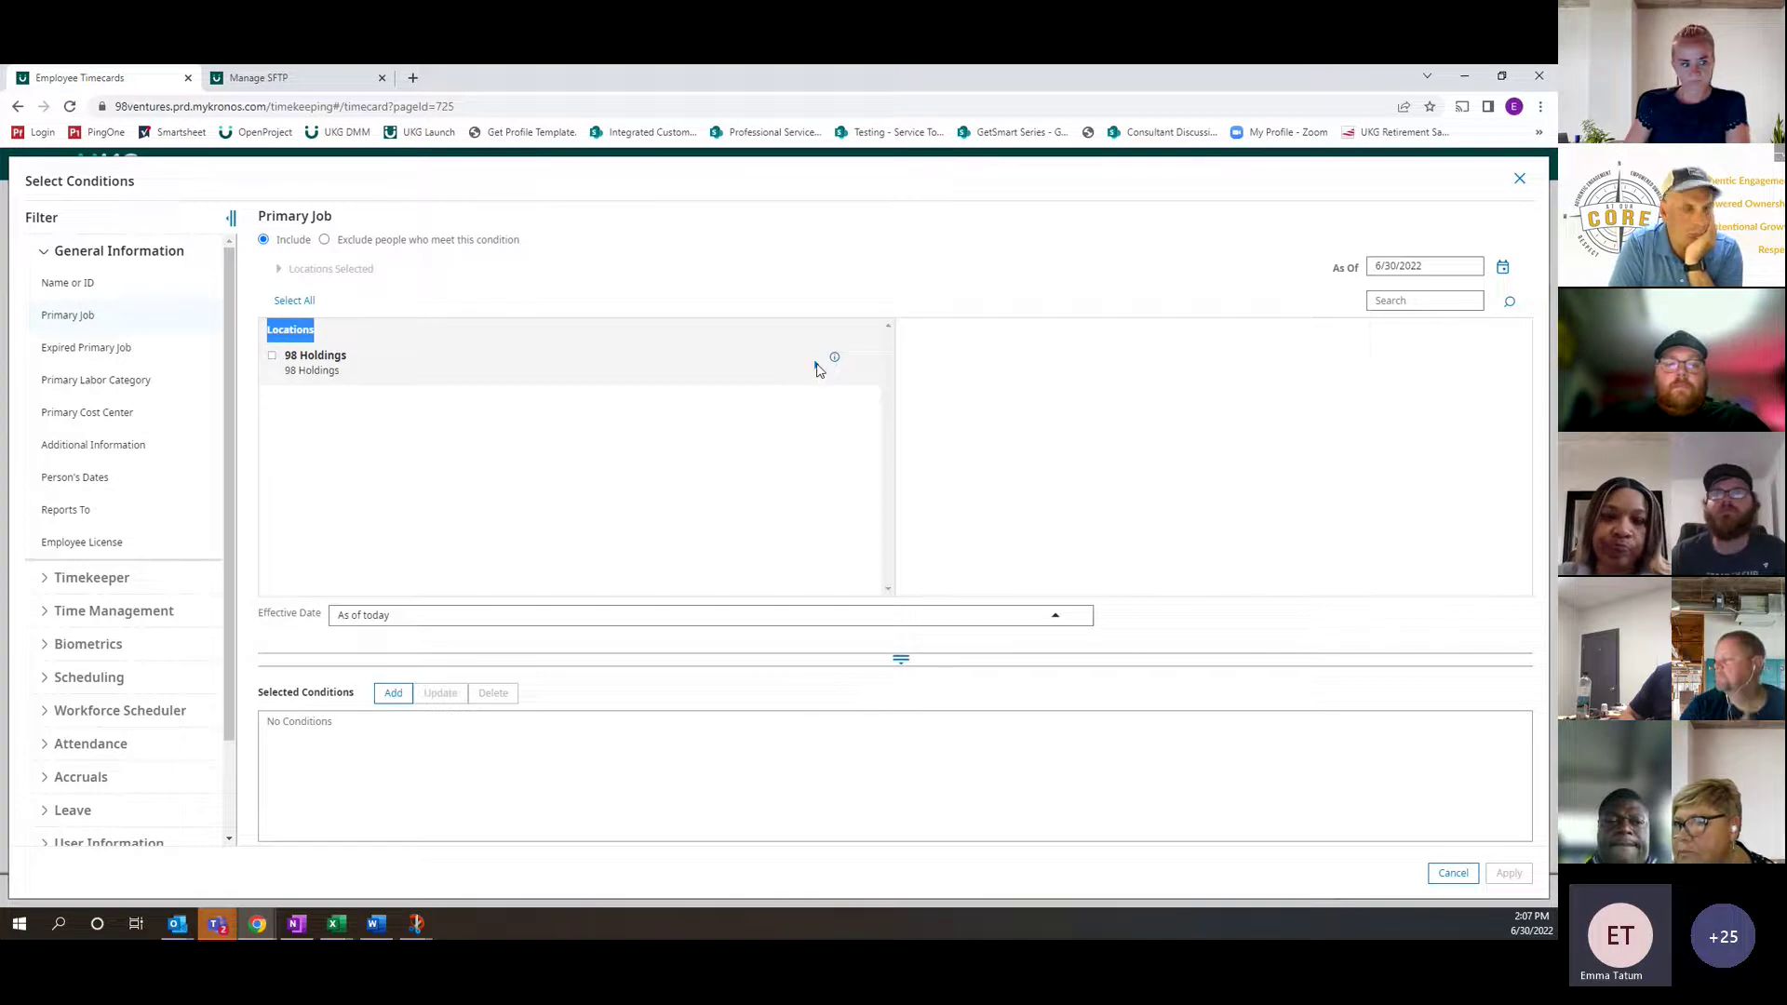
{"action": "left_click", "coordinate": [816, 367]}
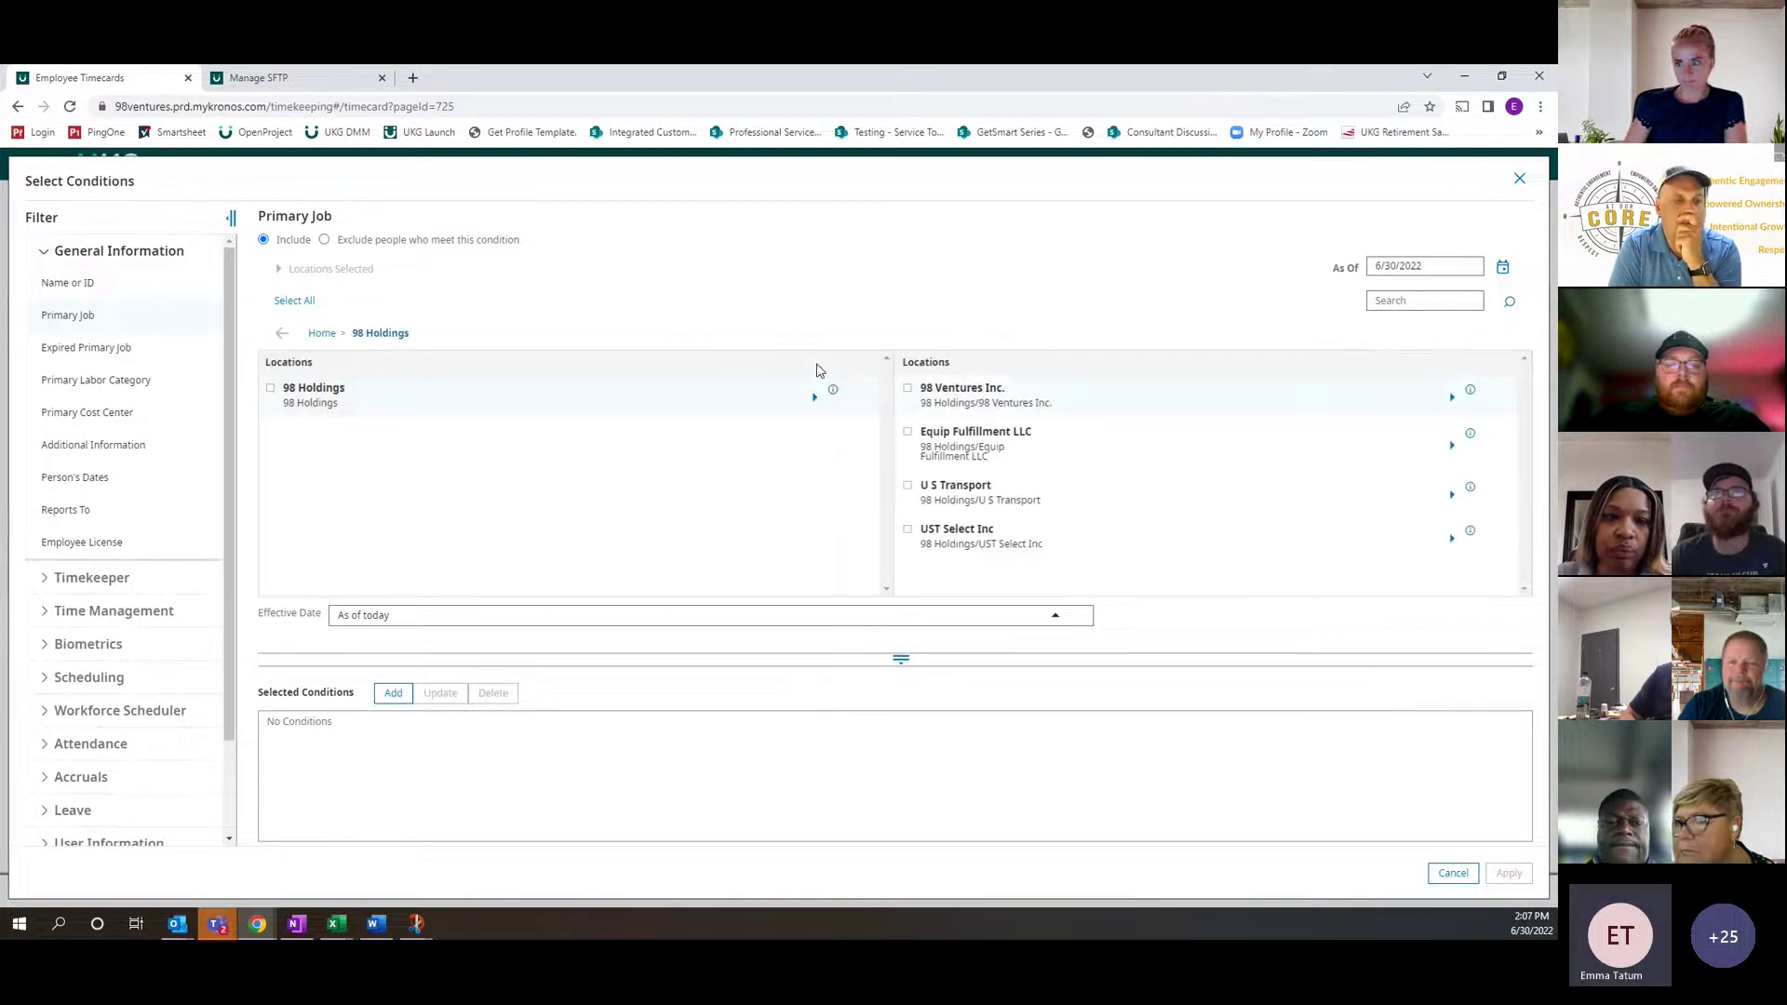
{"action": "left_click", "coordinate": [1453, 541]}
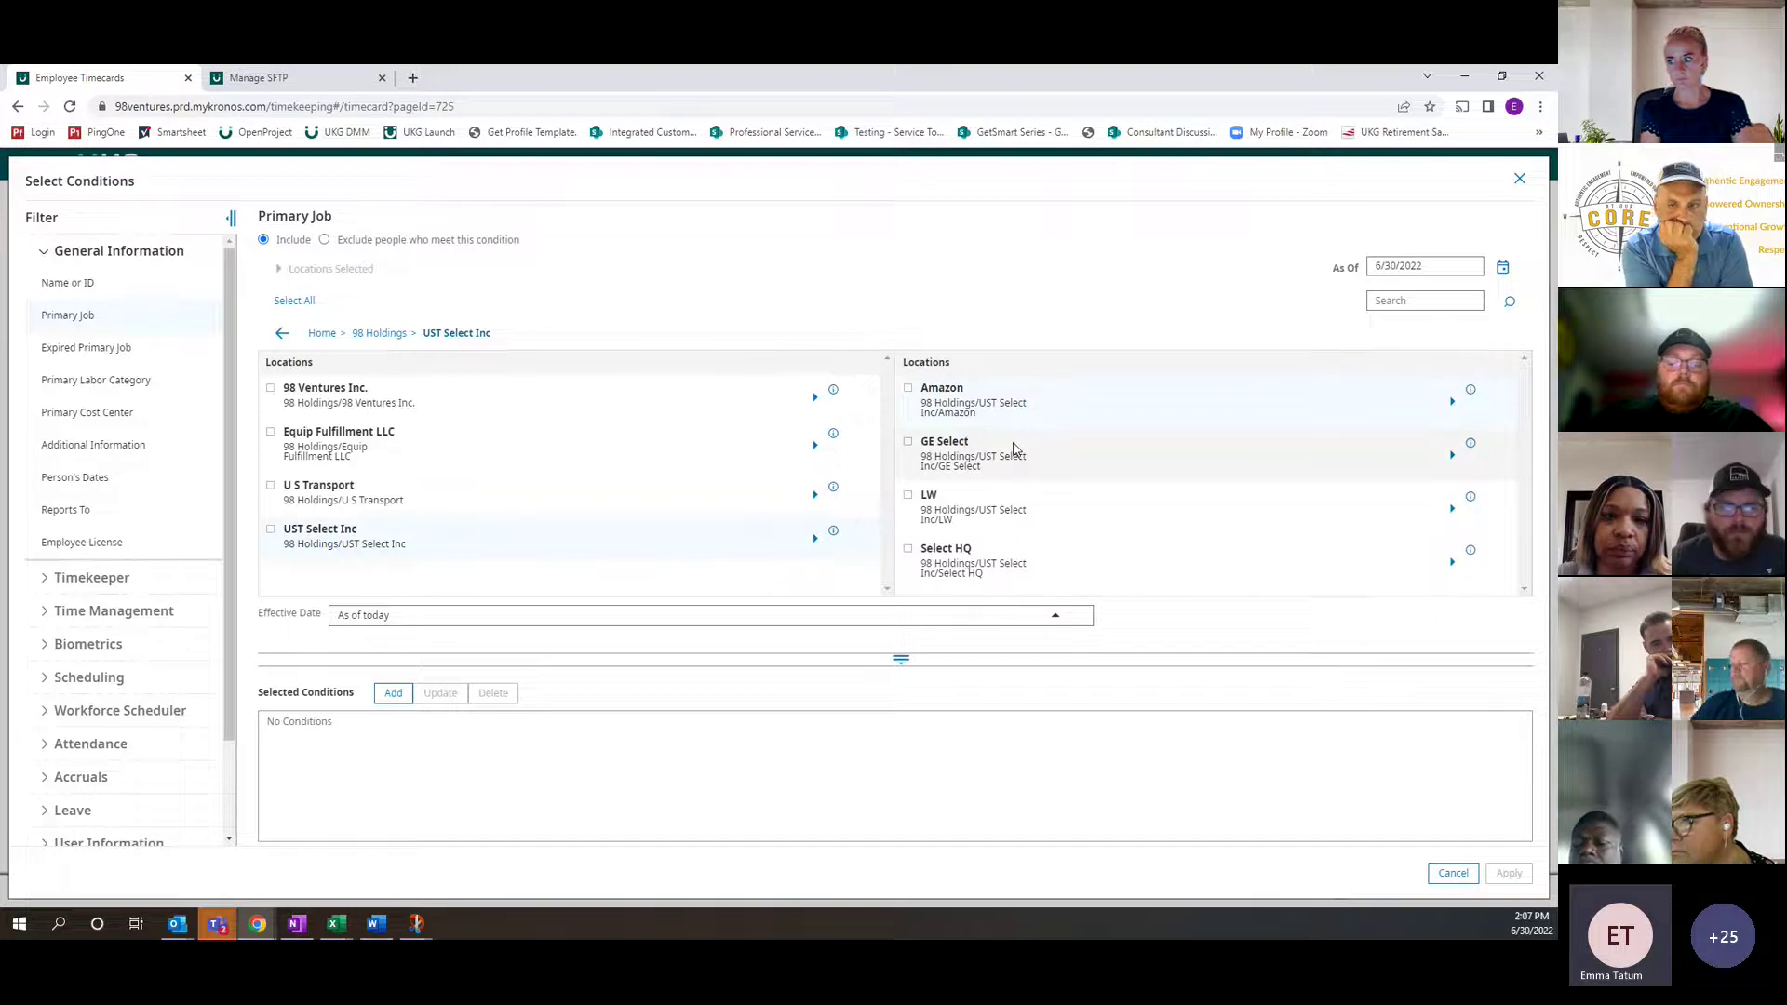
{"action": "left_click", "coordinate": [908, 388]}
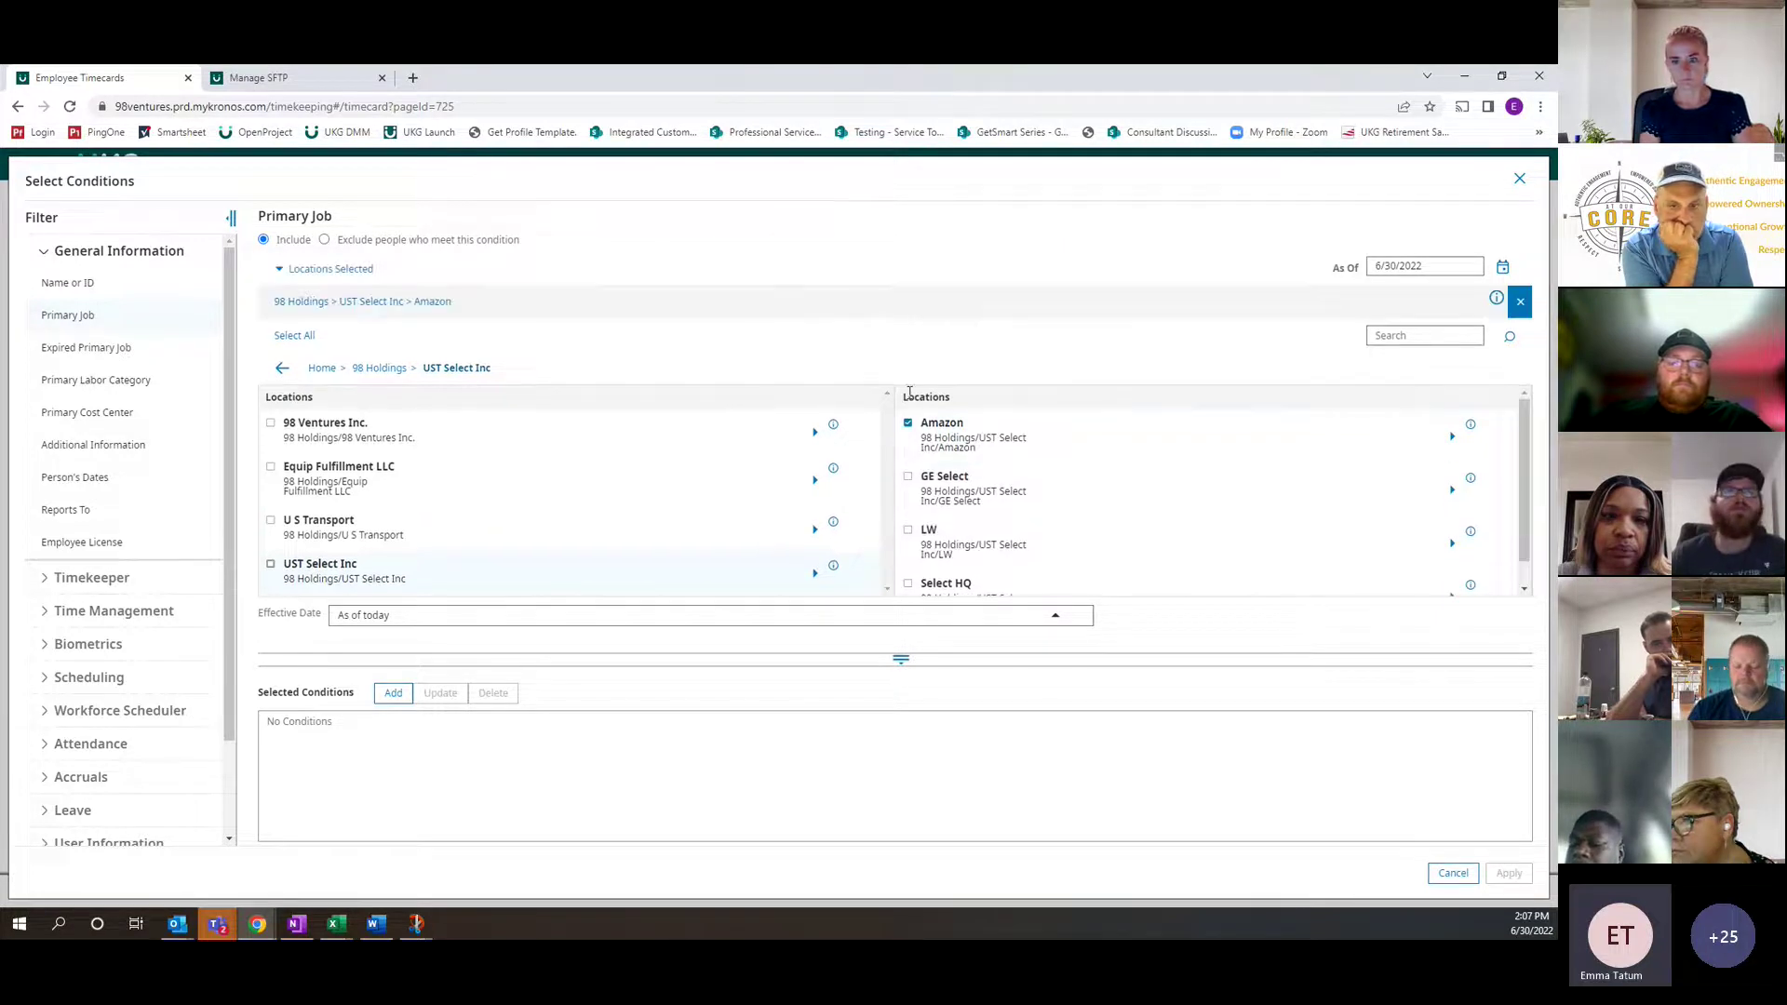
{"action": "scroll", "coordinate": [921, 414], "scroll_direction": "down", "scroll_amount": 1}
{"action": "scroll", "coordinate": [921, 415], "scroll_direction": "down", "scroll_amount": 1}
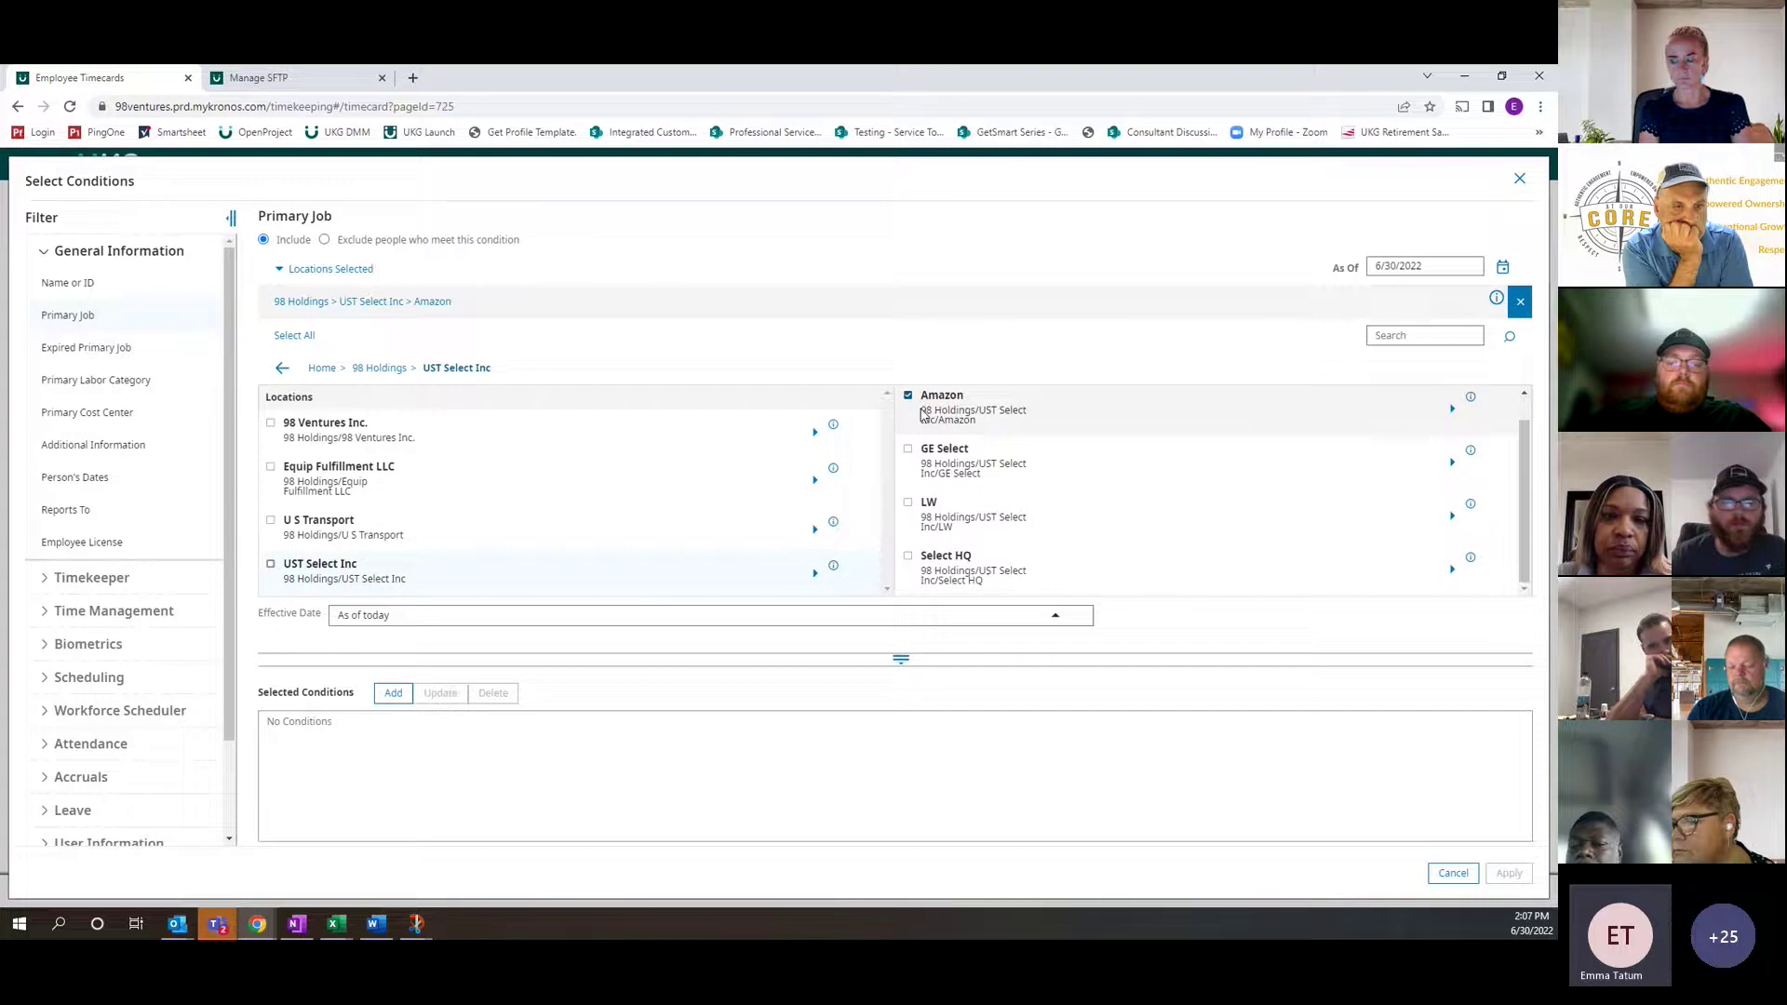
{"action": "left_click", "coordinate": [909, 398]}
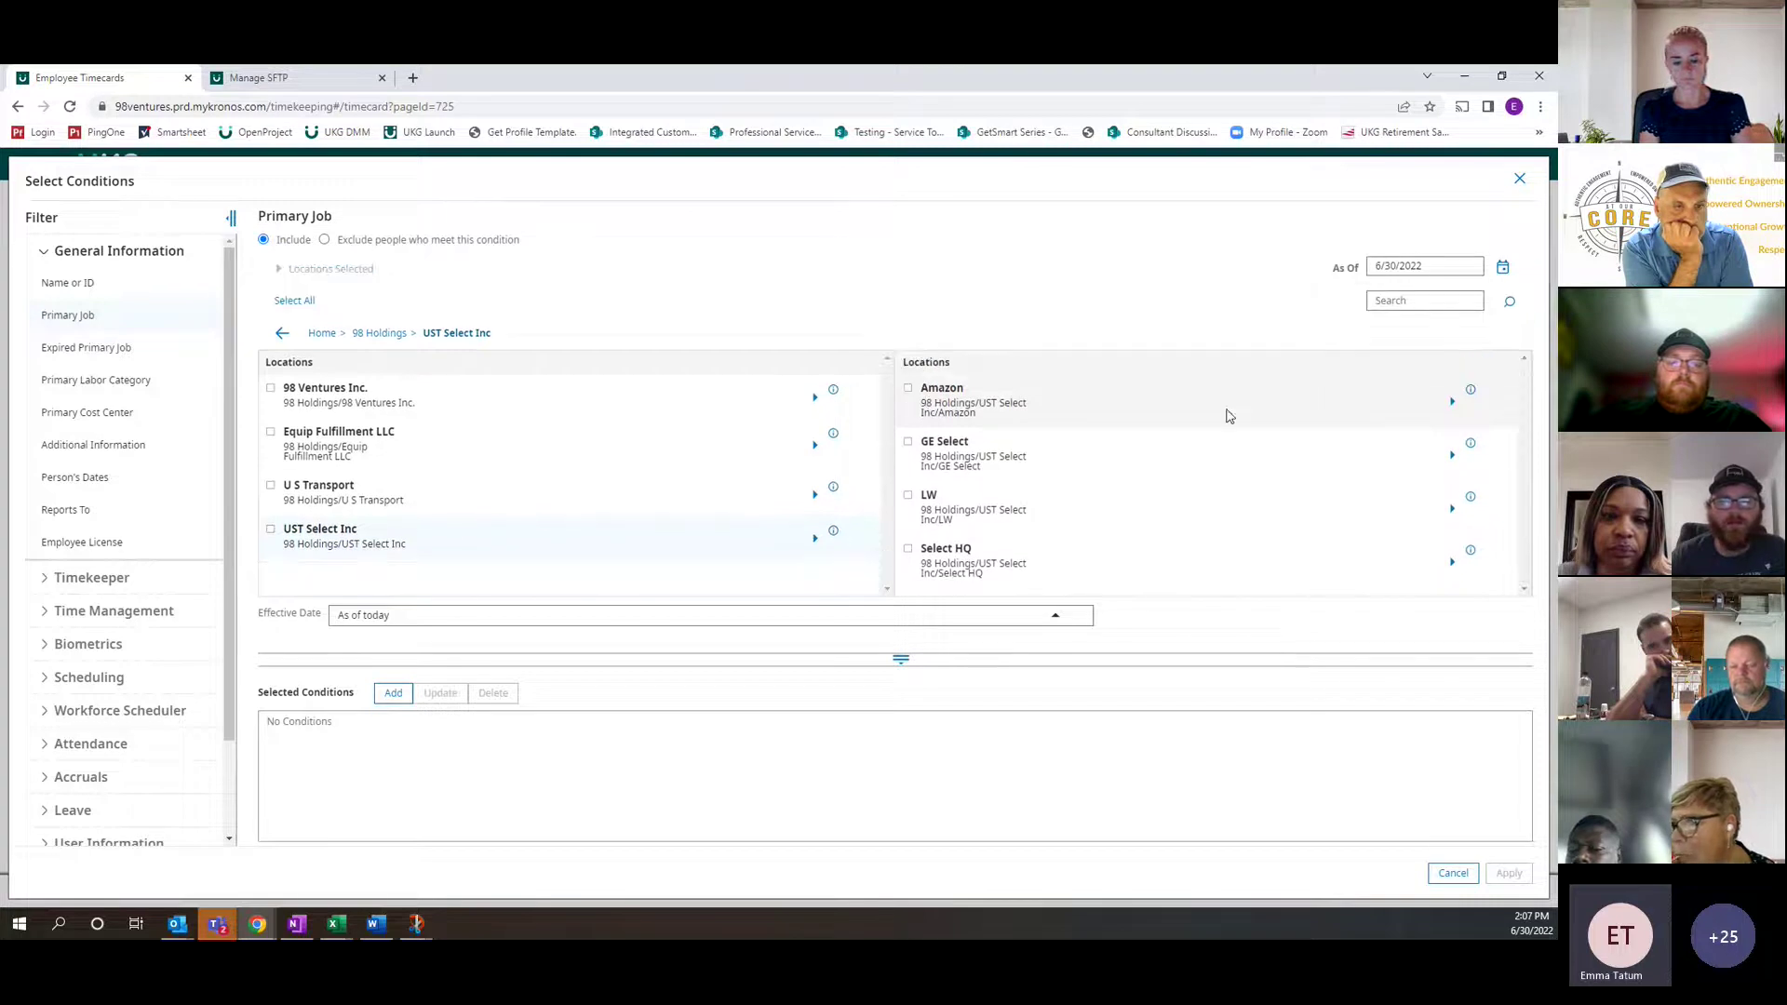
Examine the Amazon site locations listed beneath UST Select Inc
{"action": "left_click", "coordinate": [1451, 403]}
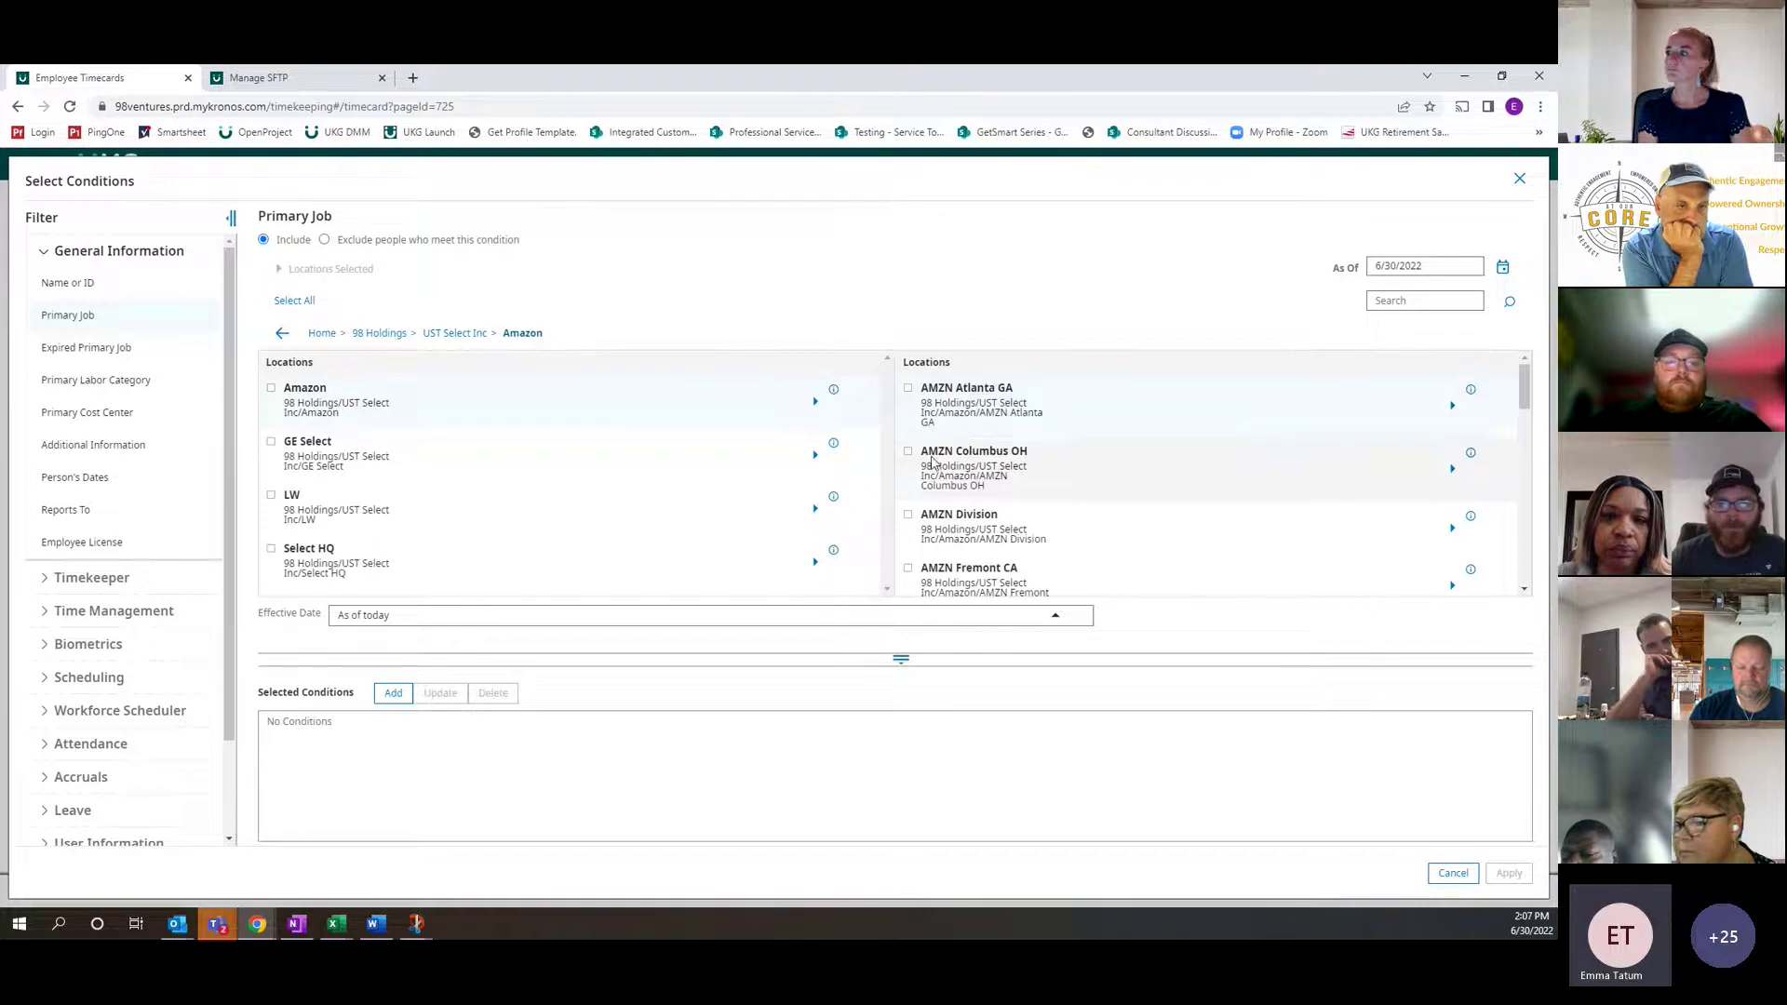
{"action": "scroll", "coordinate": [944, 493], "scroll_direction": "down", "scroll_amount": 5}
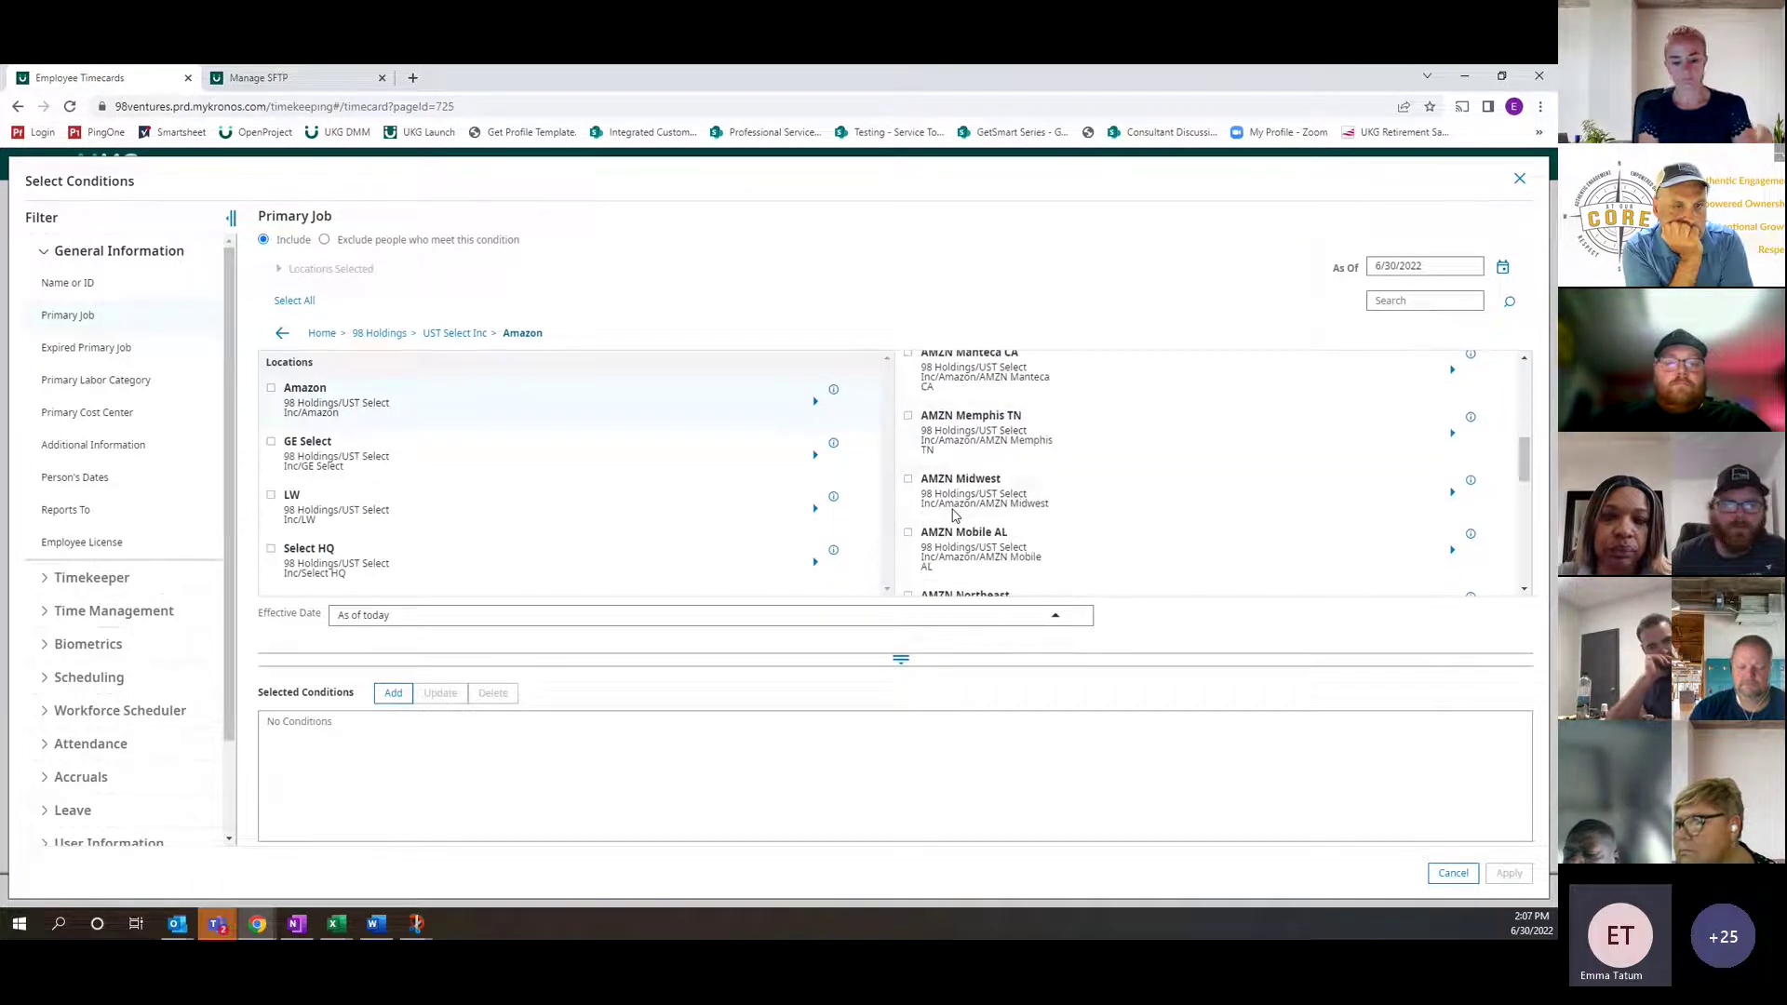
{"action": "scroll", "coordinate": [951, 518], "scroll_direction": "up", "scroll_amount": 5}
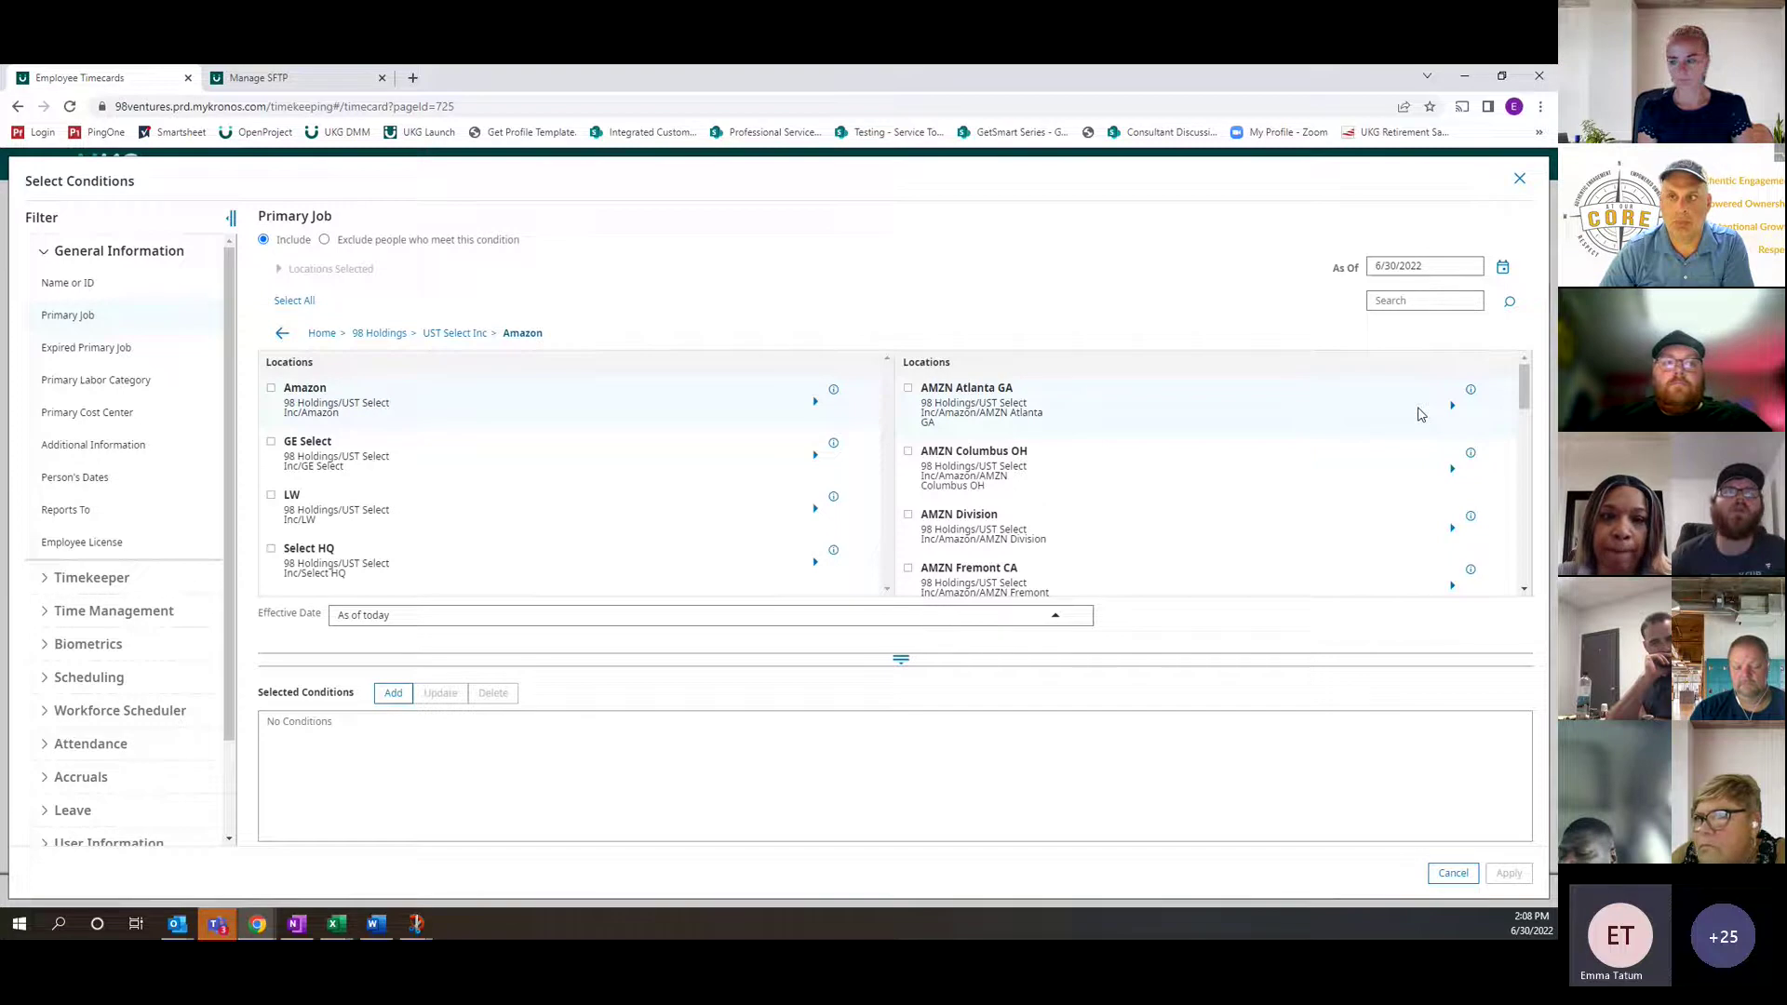
{"action": "scroll", "coordinate": [1370, 436], "scroll_direction": "down", "scroll_amount": 2}
{"action": "scroll", "coordinate": [1370, 437], "scroll_direction": "down", "scroll_amount": 2}
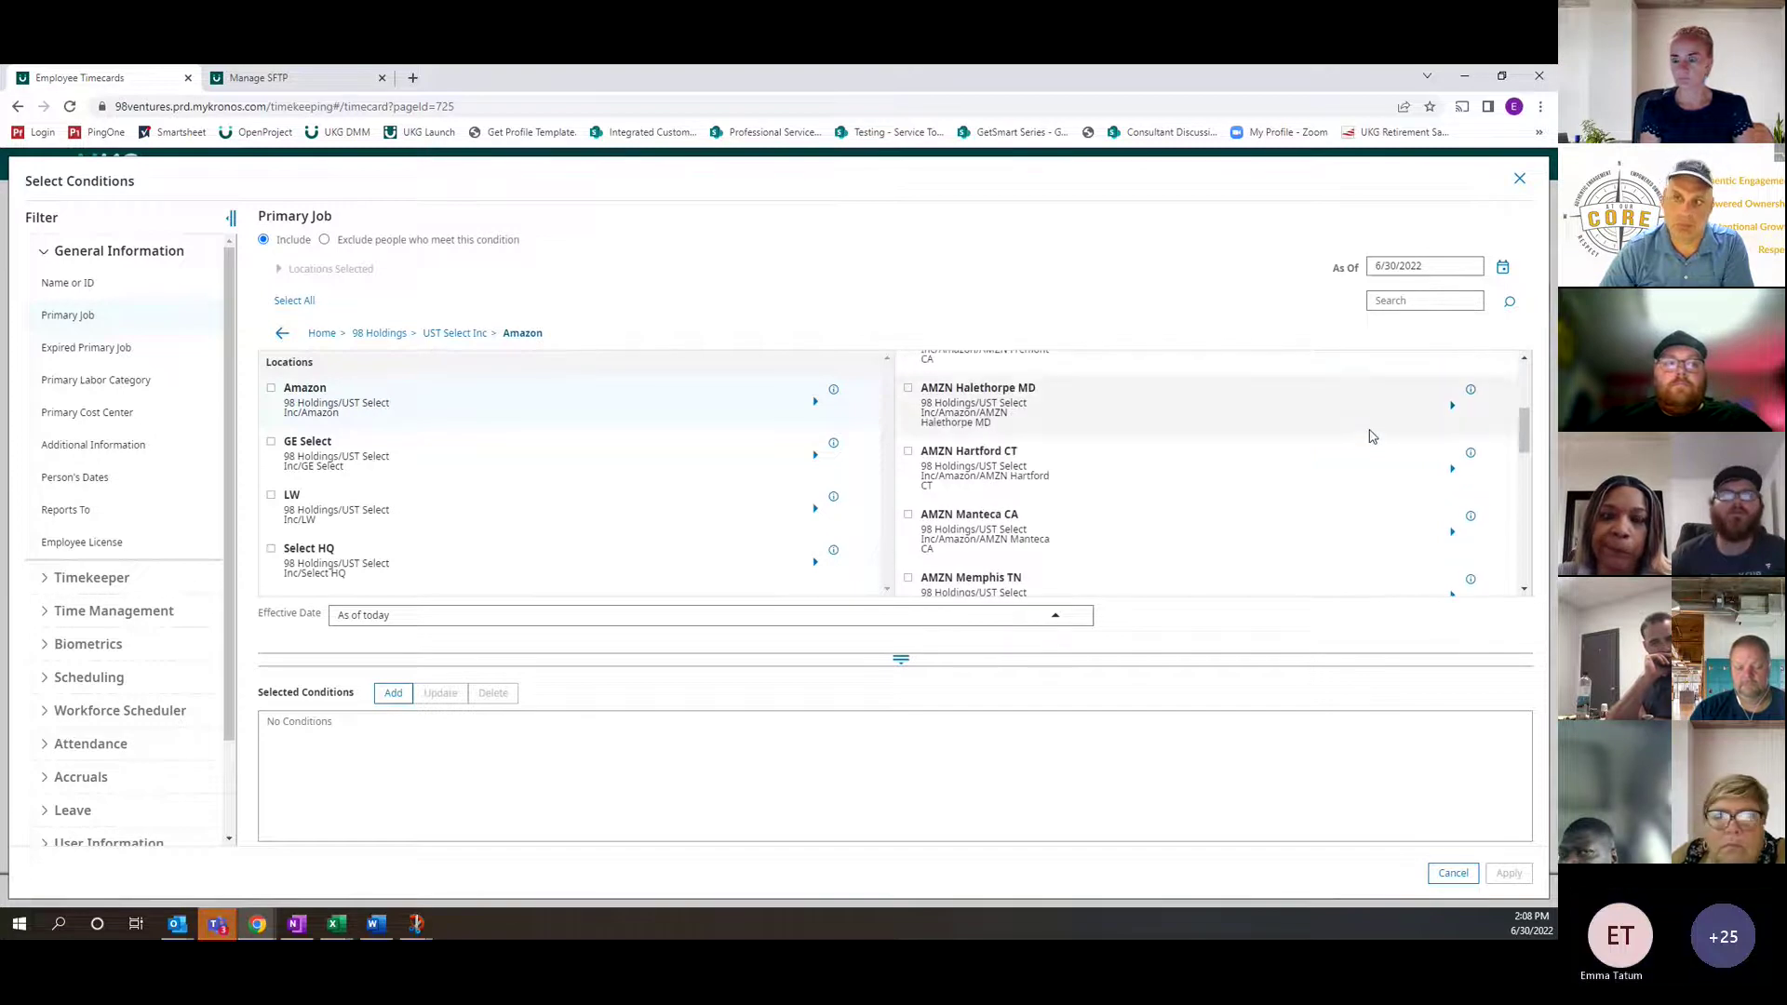
{"action": "scroll", "coordinate": [1368, 437], "scroll_direction": "up", "scroll_amount": 5}
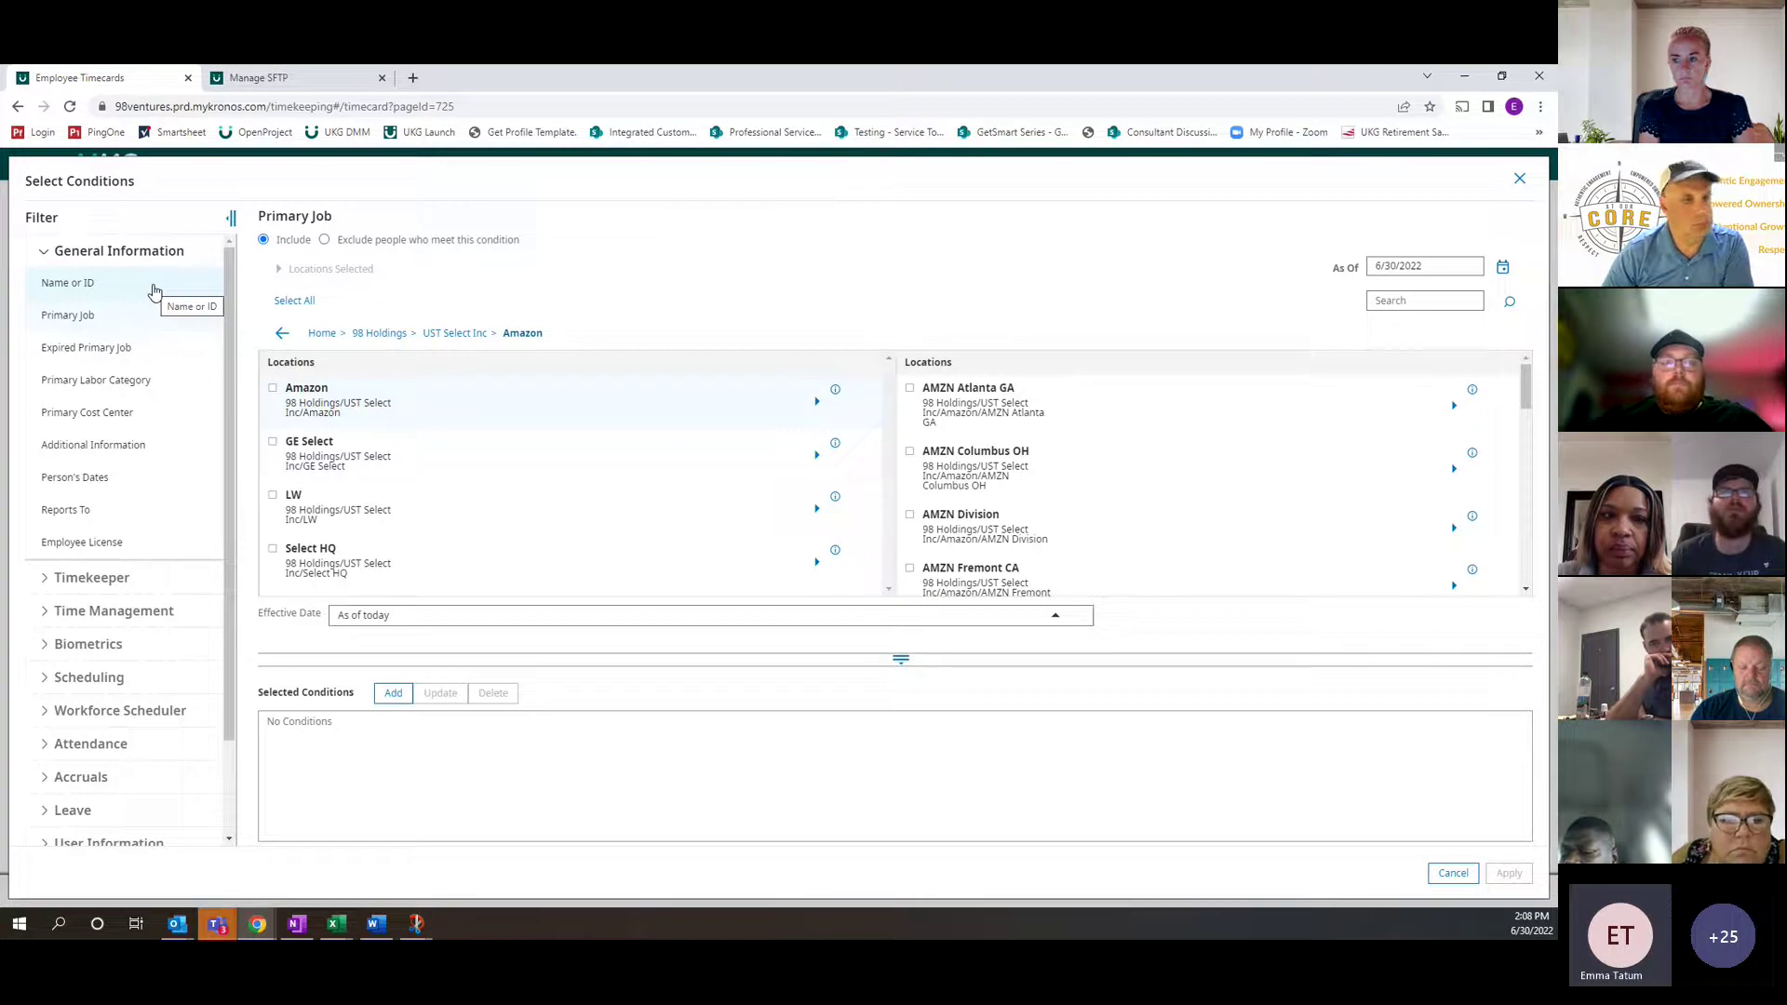
Review the Name or ID search options and the conditions offered under the Timekeeper and Time Management filters
{"action": "left_click", "coordinate": [155, 292]}
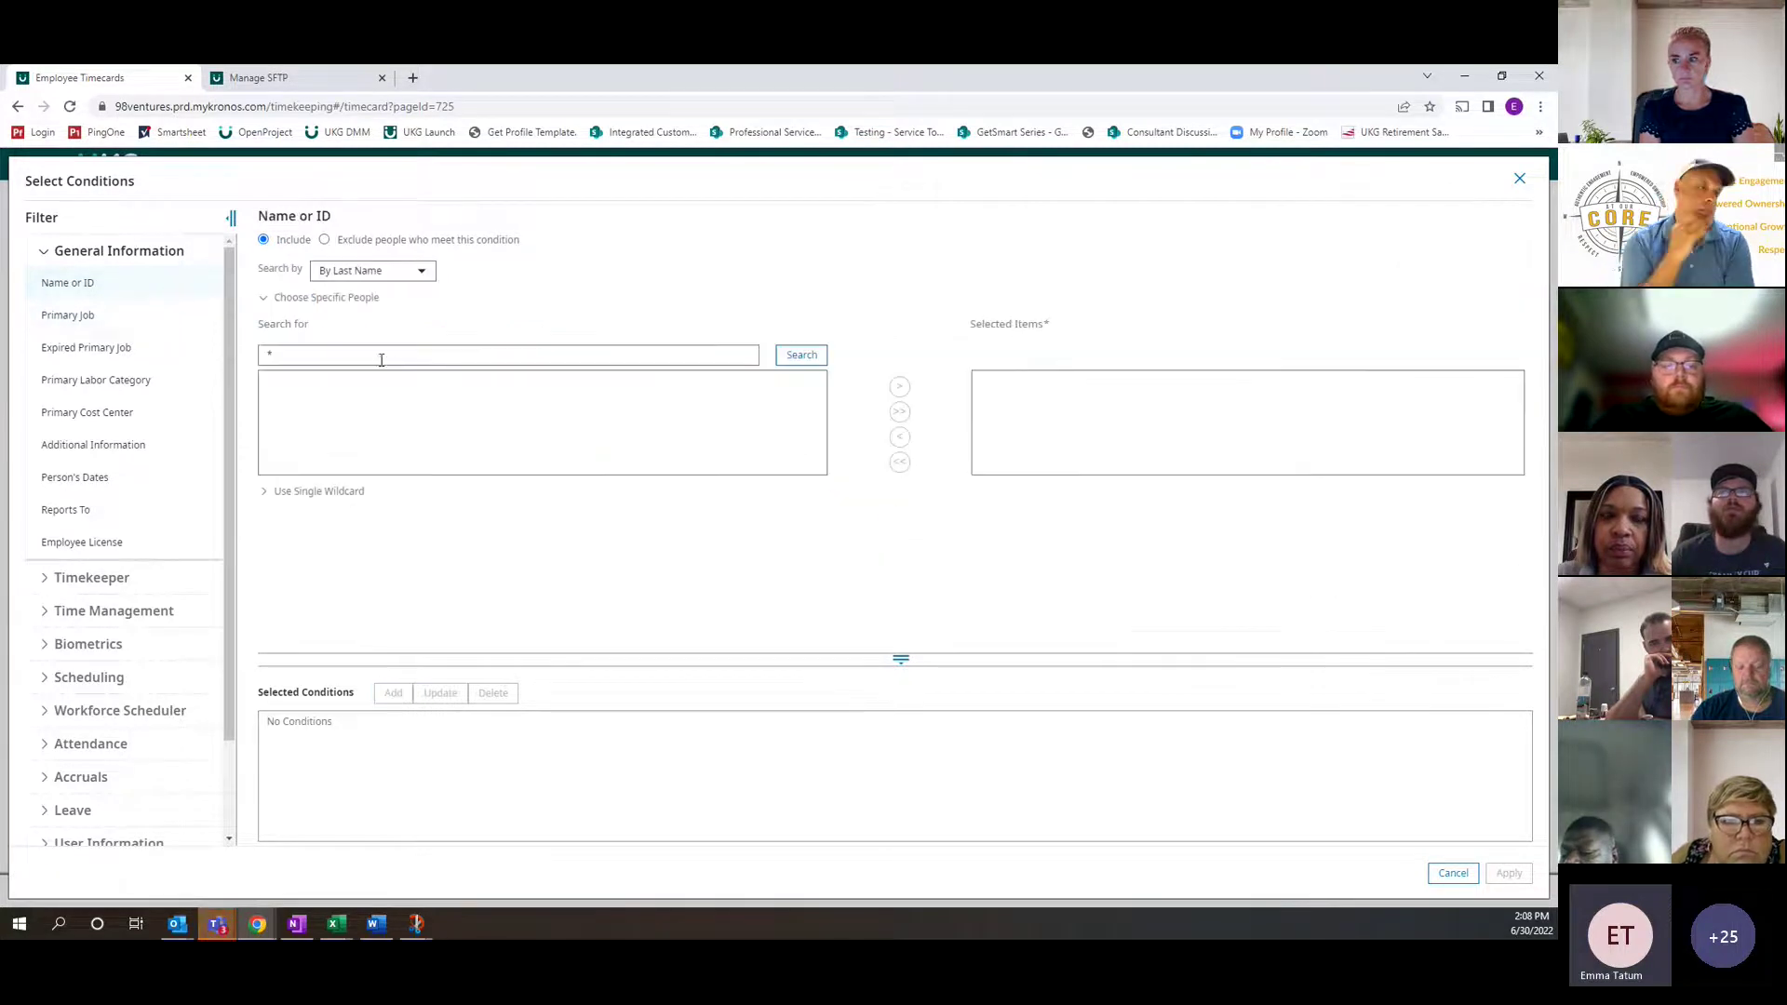
{"action": "left_click", "coordinate": [421, 271]}
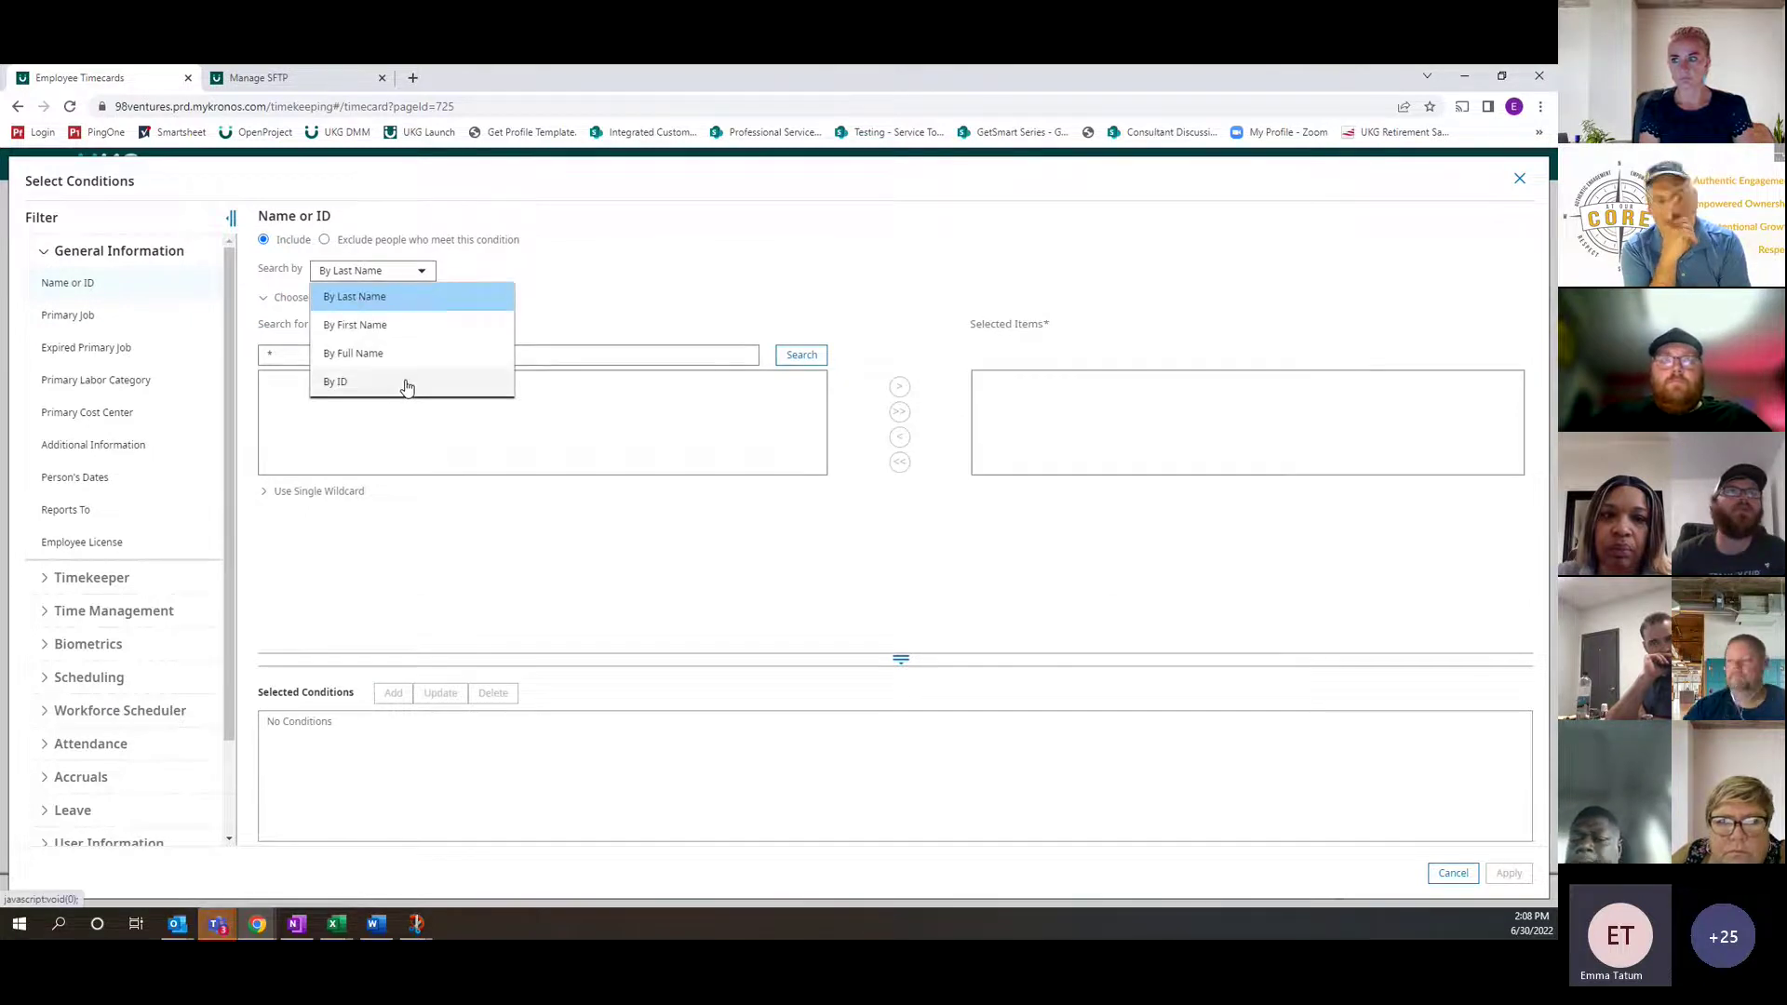
{"action": "left_click", "coordinate": [568, 272]}
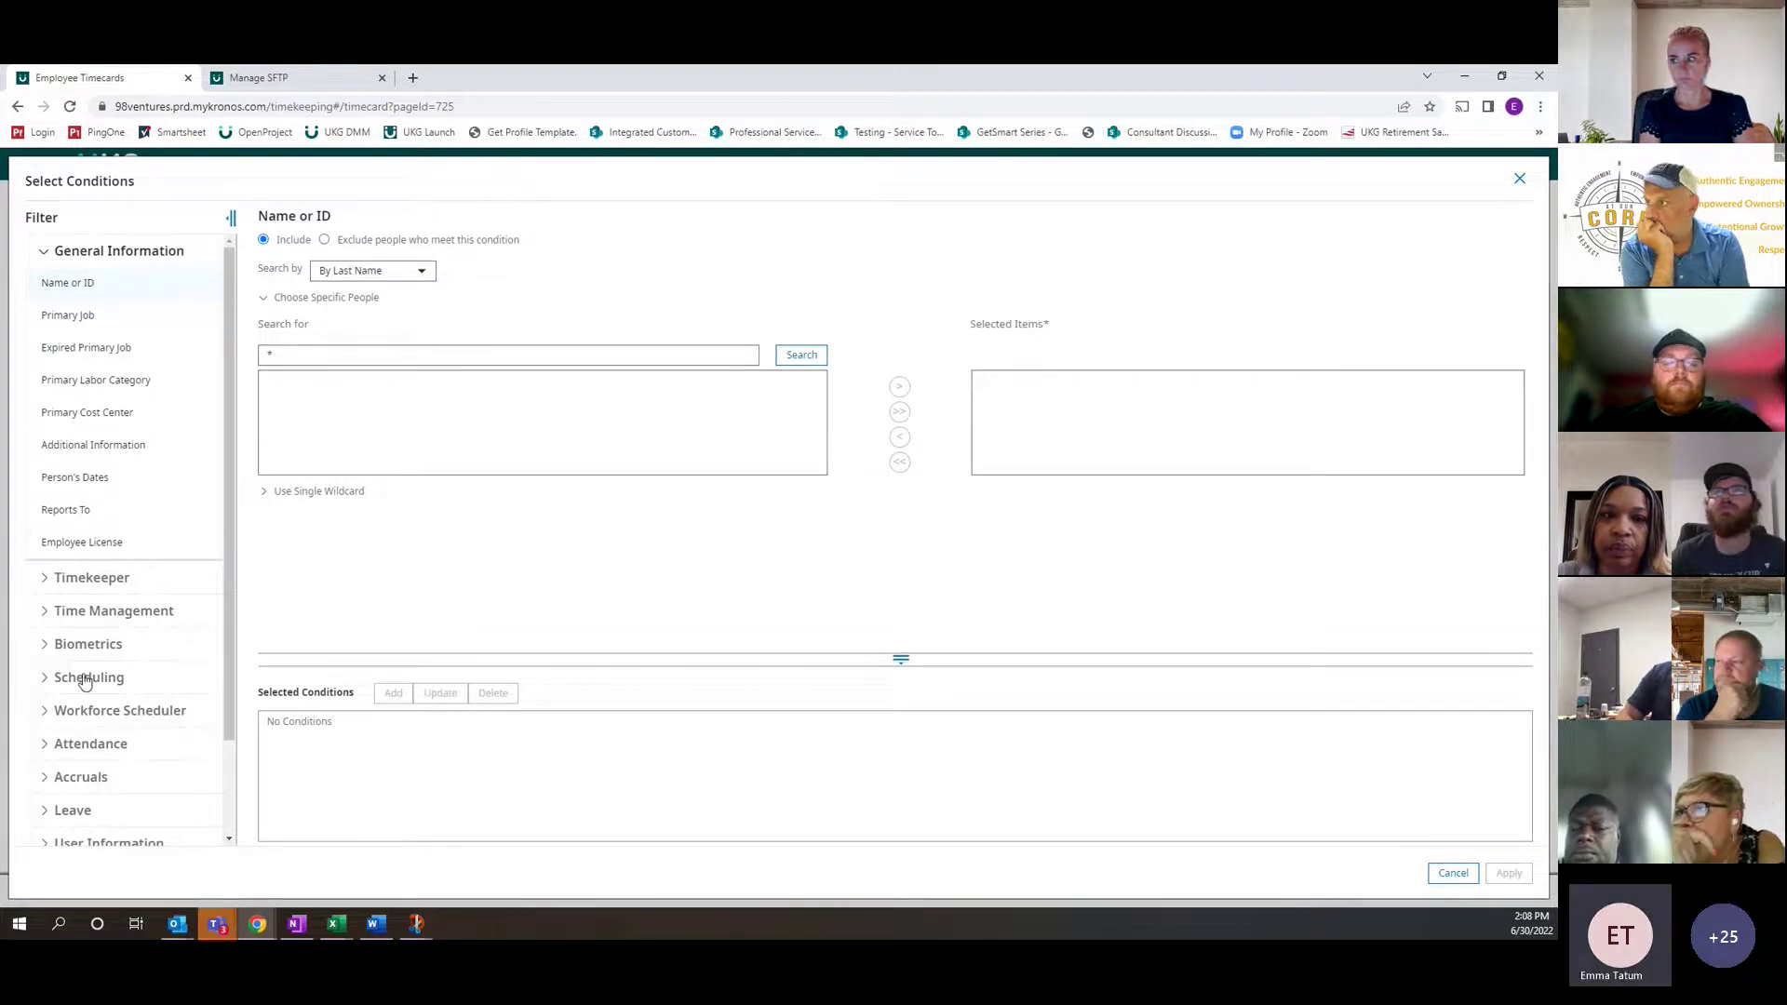
{"action": "left_click", "coordinate": [163, 590]}
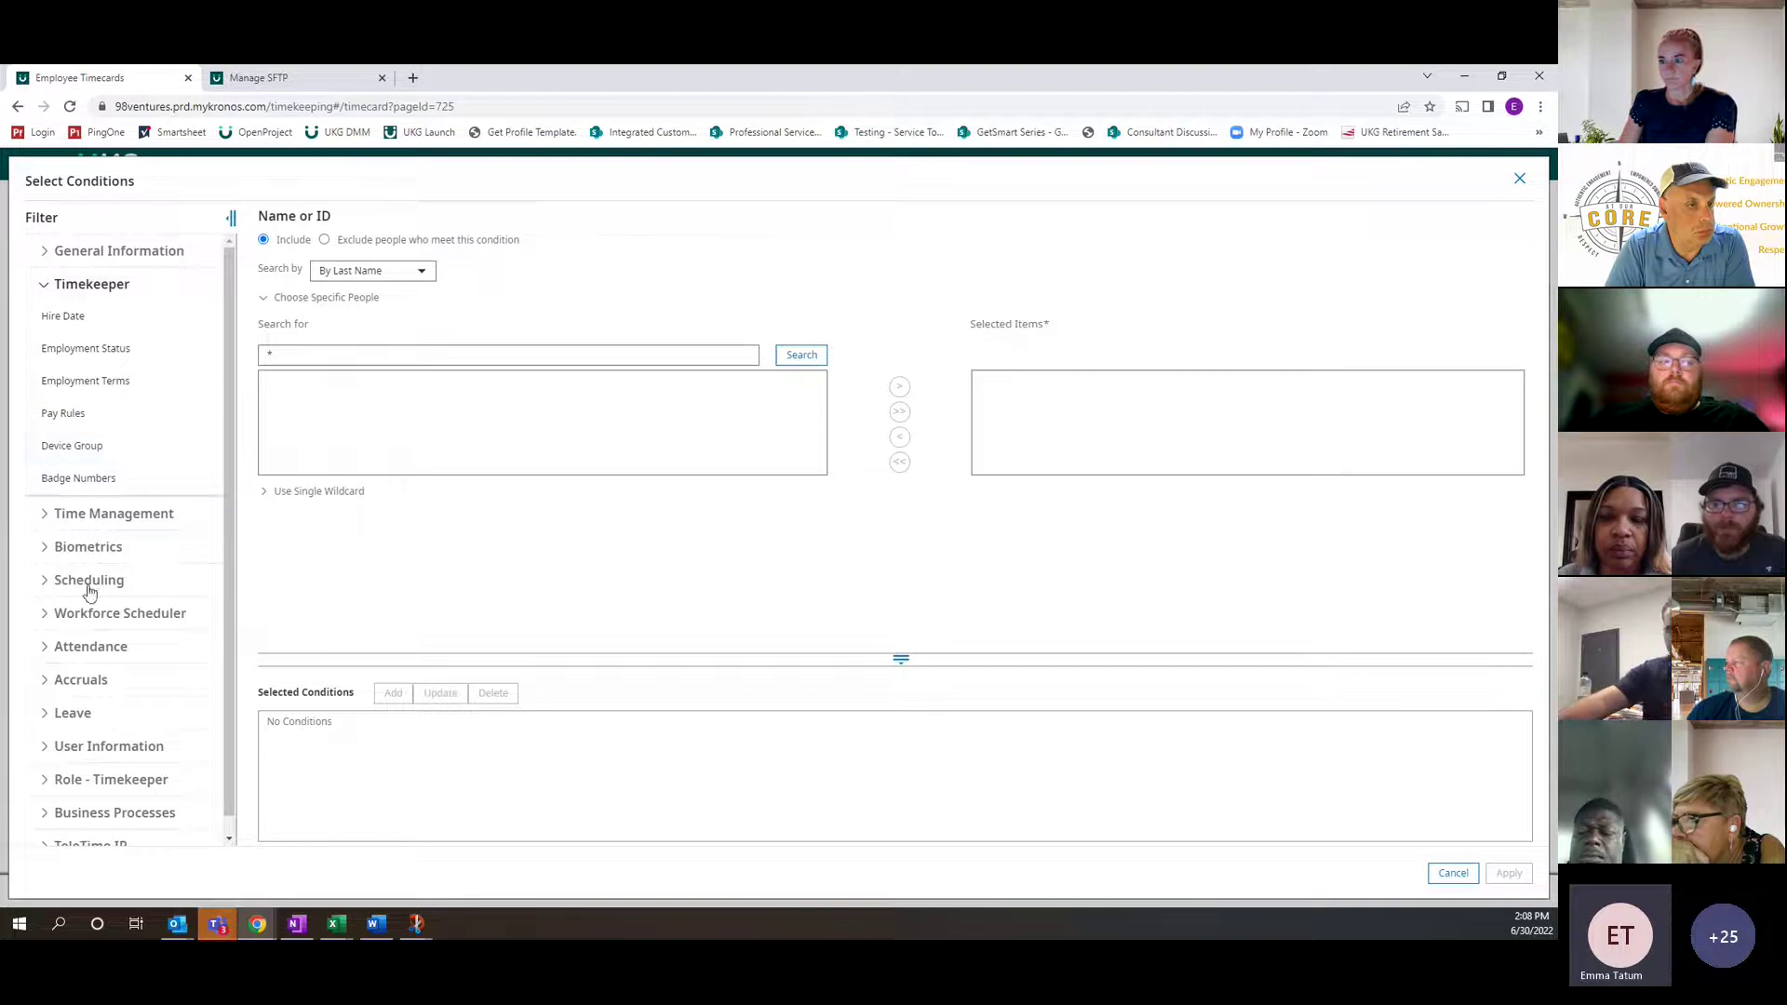
{"action": "scroll", "coordinate": [75, 735], "scroll_direction": "down", "scroll_amount": 1}
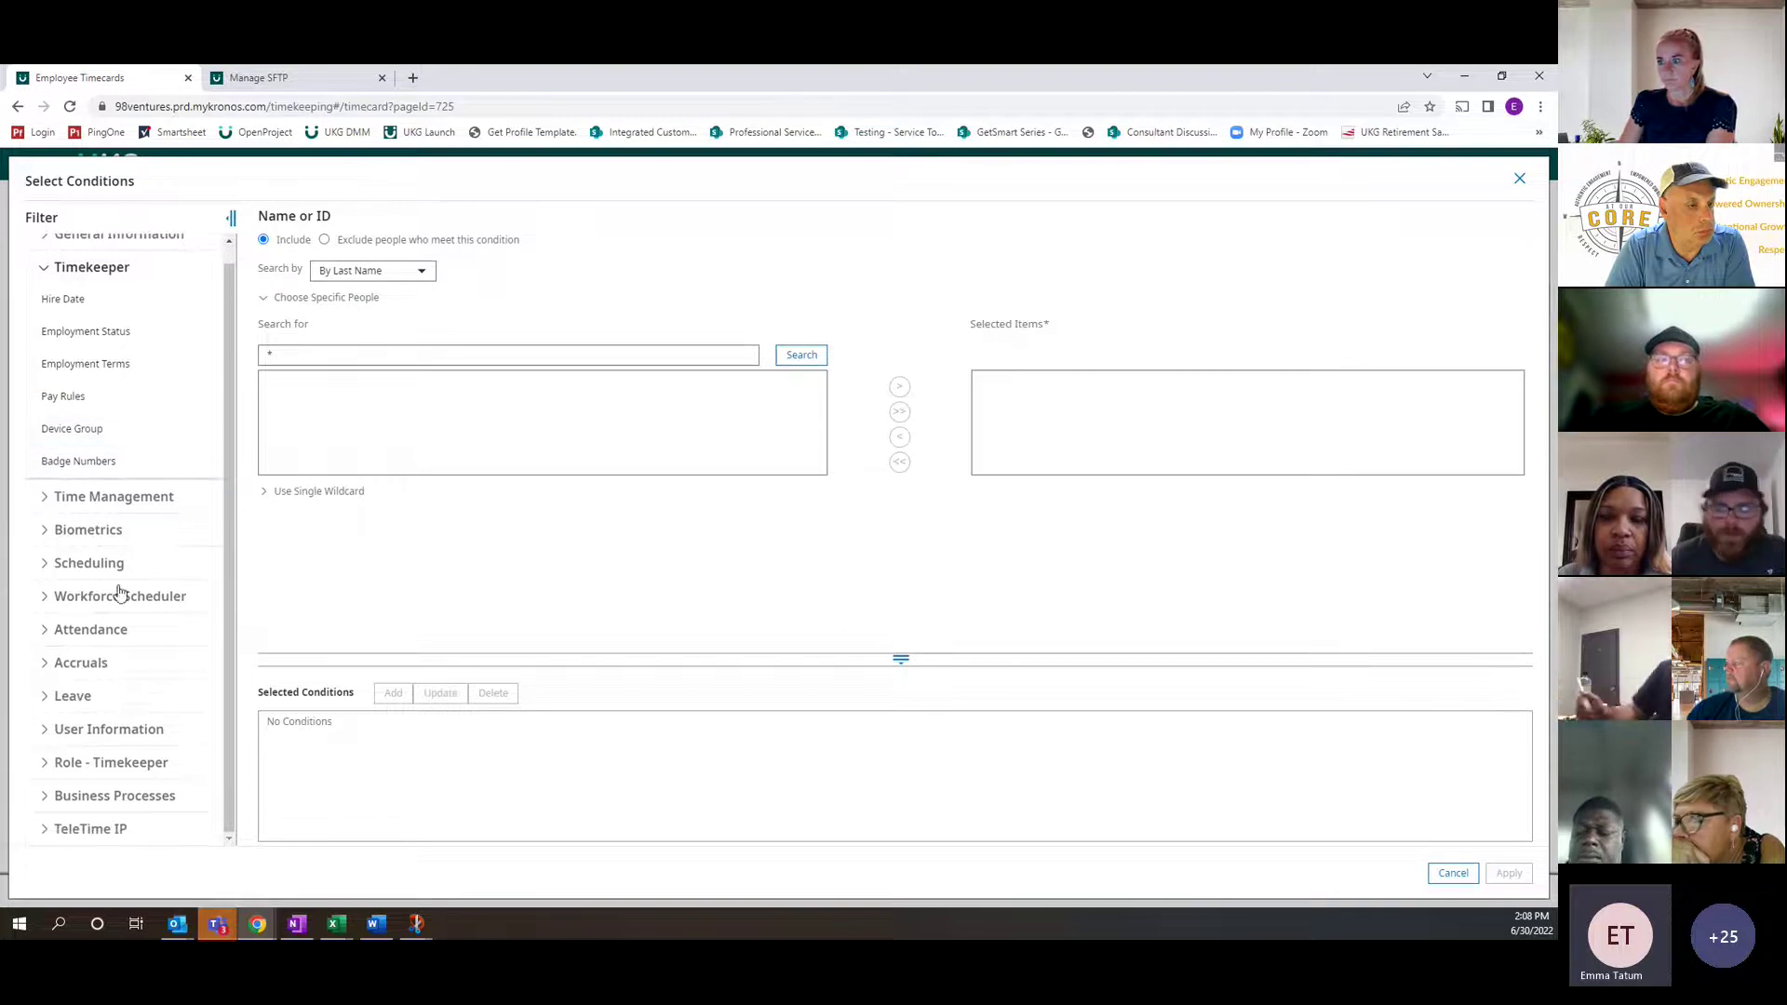
{"action": "left_click", "coordinate": [142, 500]}
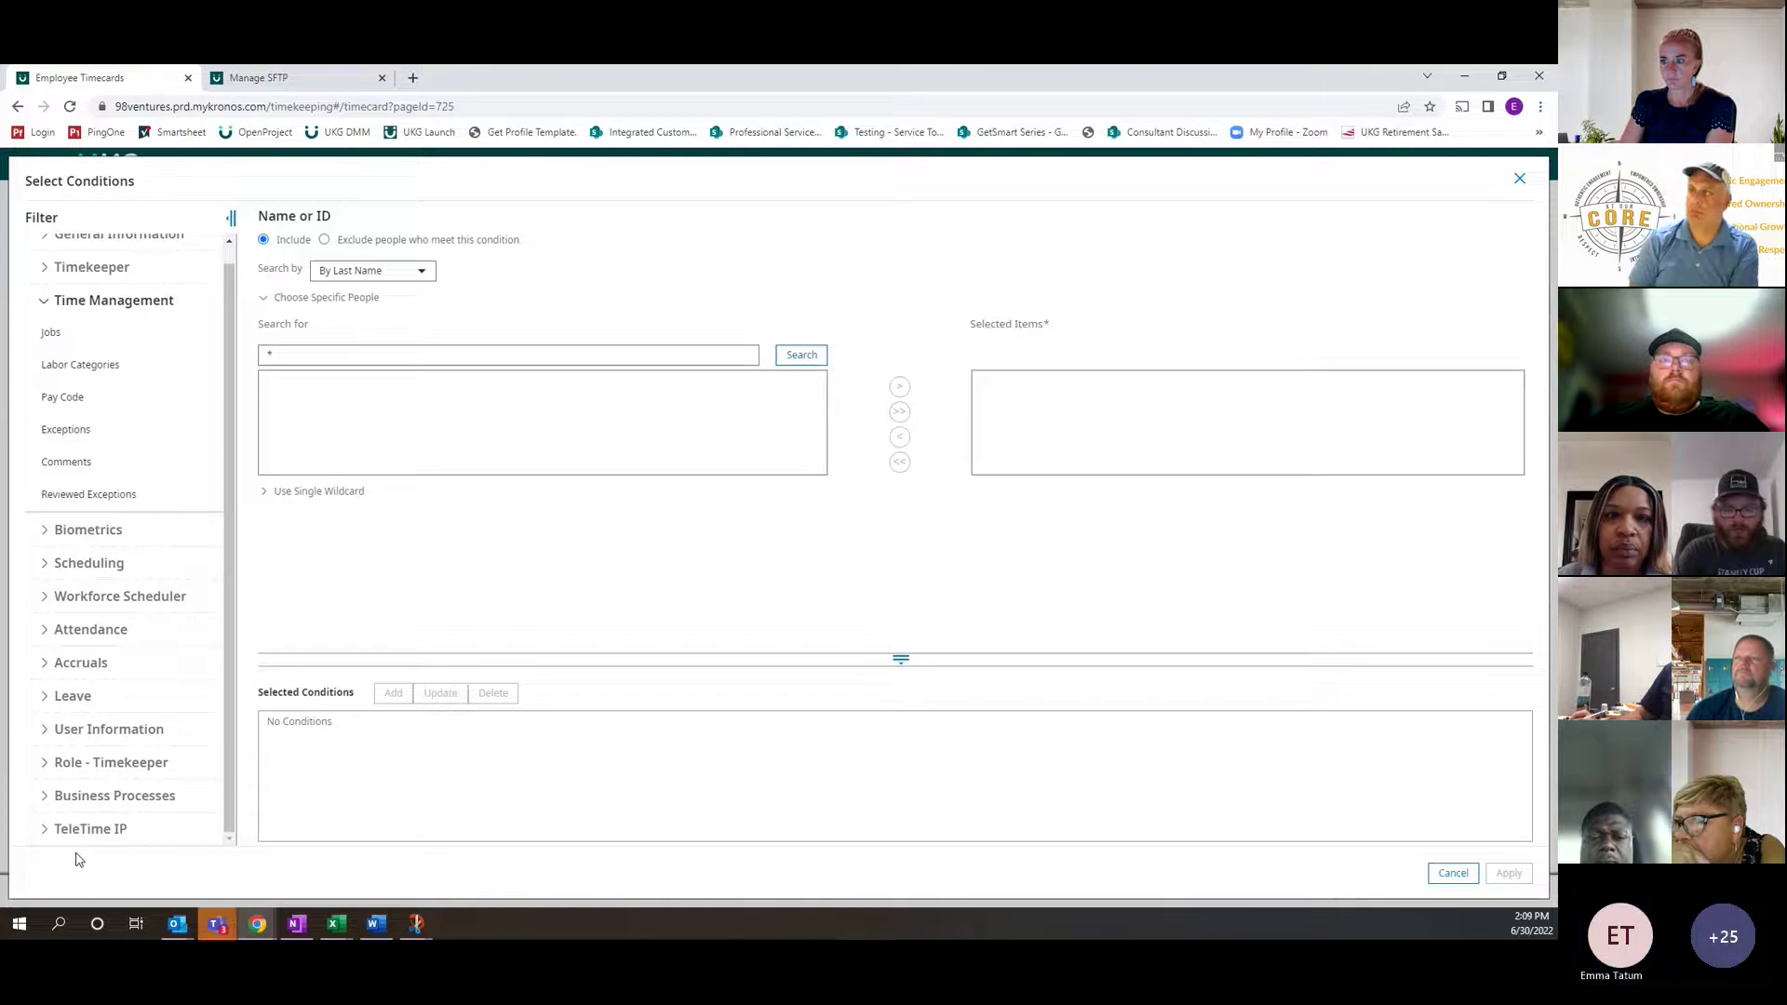
{"action": "scroll", "coordinate": [86, 510], "scroll_direction": "up", "scroll_amount": 1}
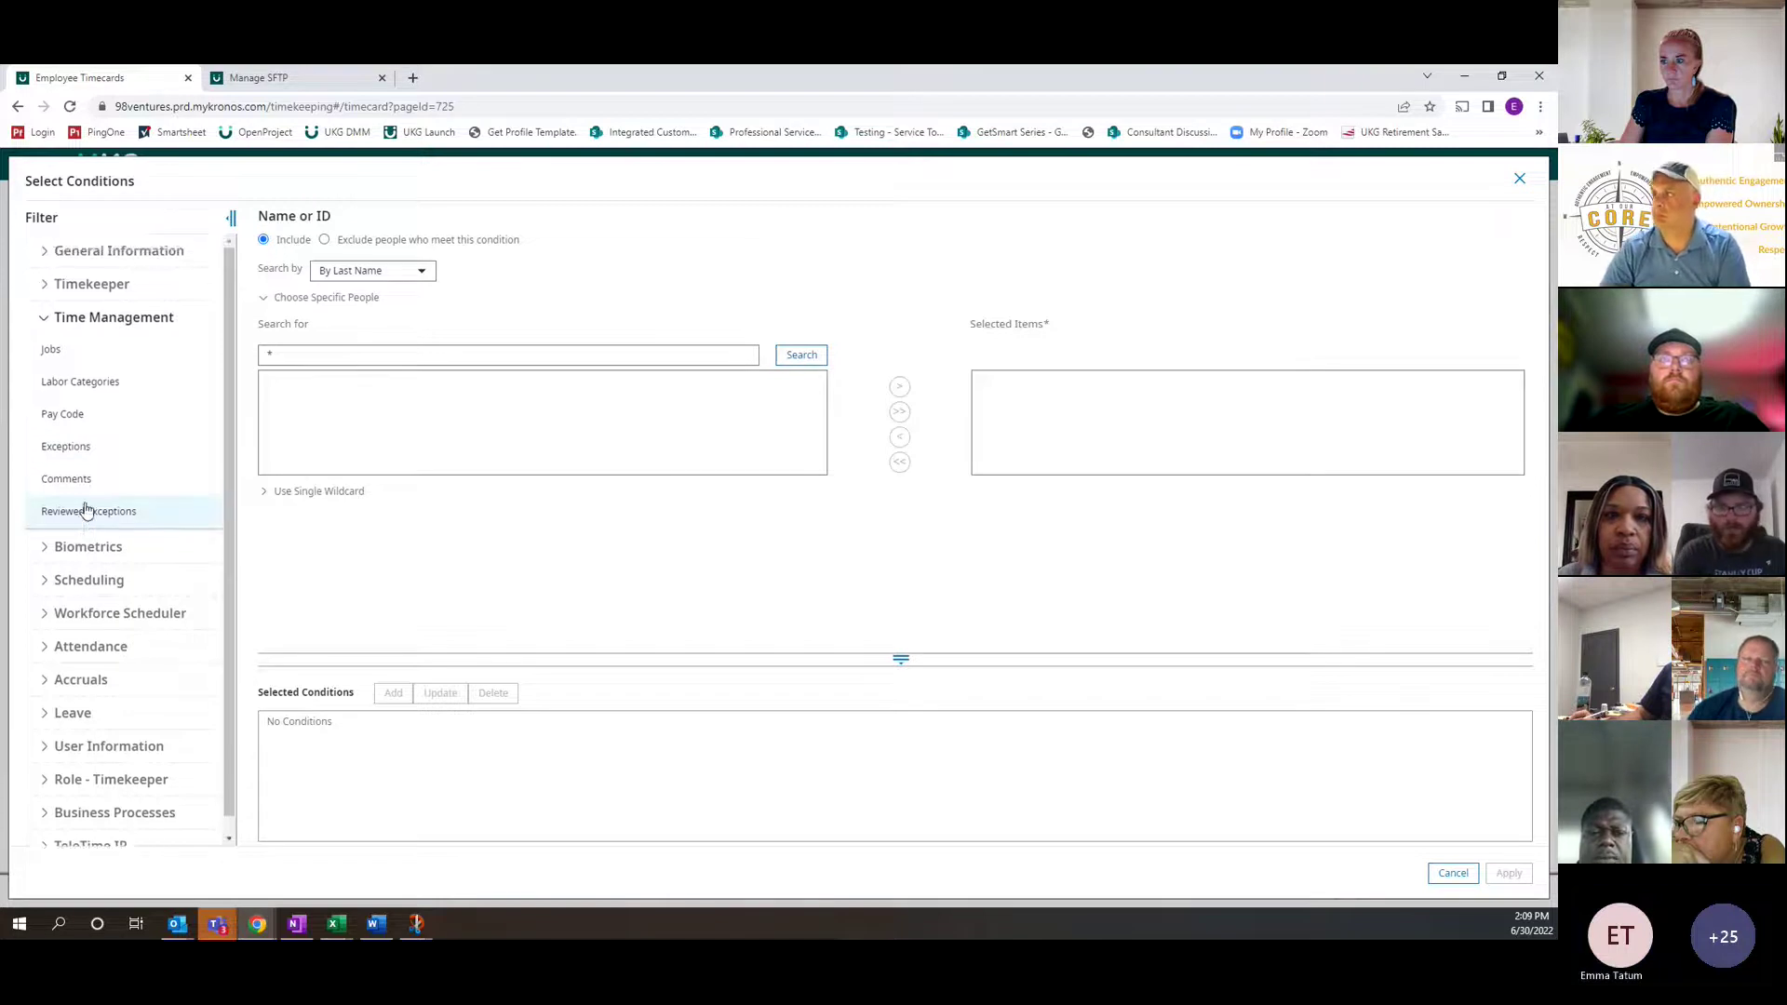
Add a Primary Job condition including 98 Holdings > UST Select Inc > Amazon and apply it to the Hyperfind
{"action": "left_click", "coordinate": [68, 252]}
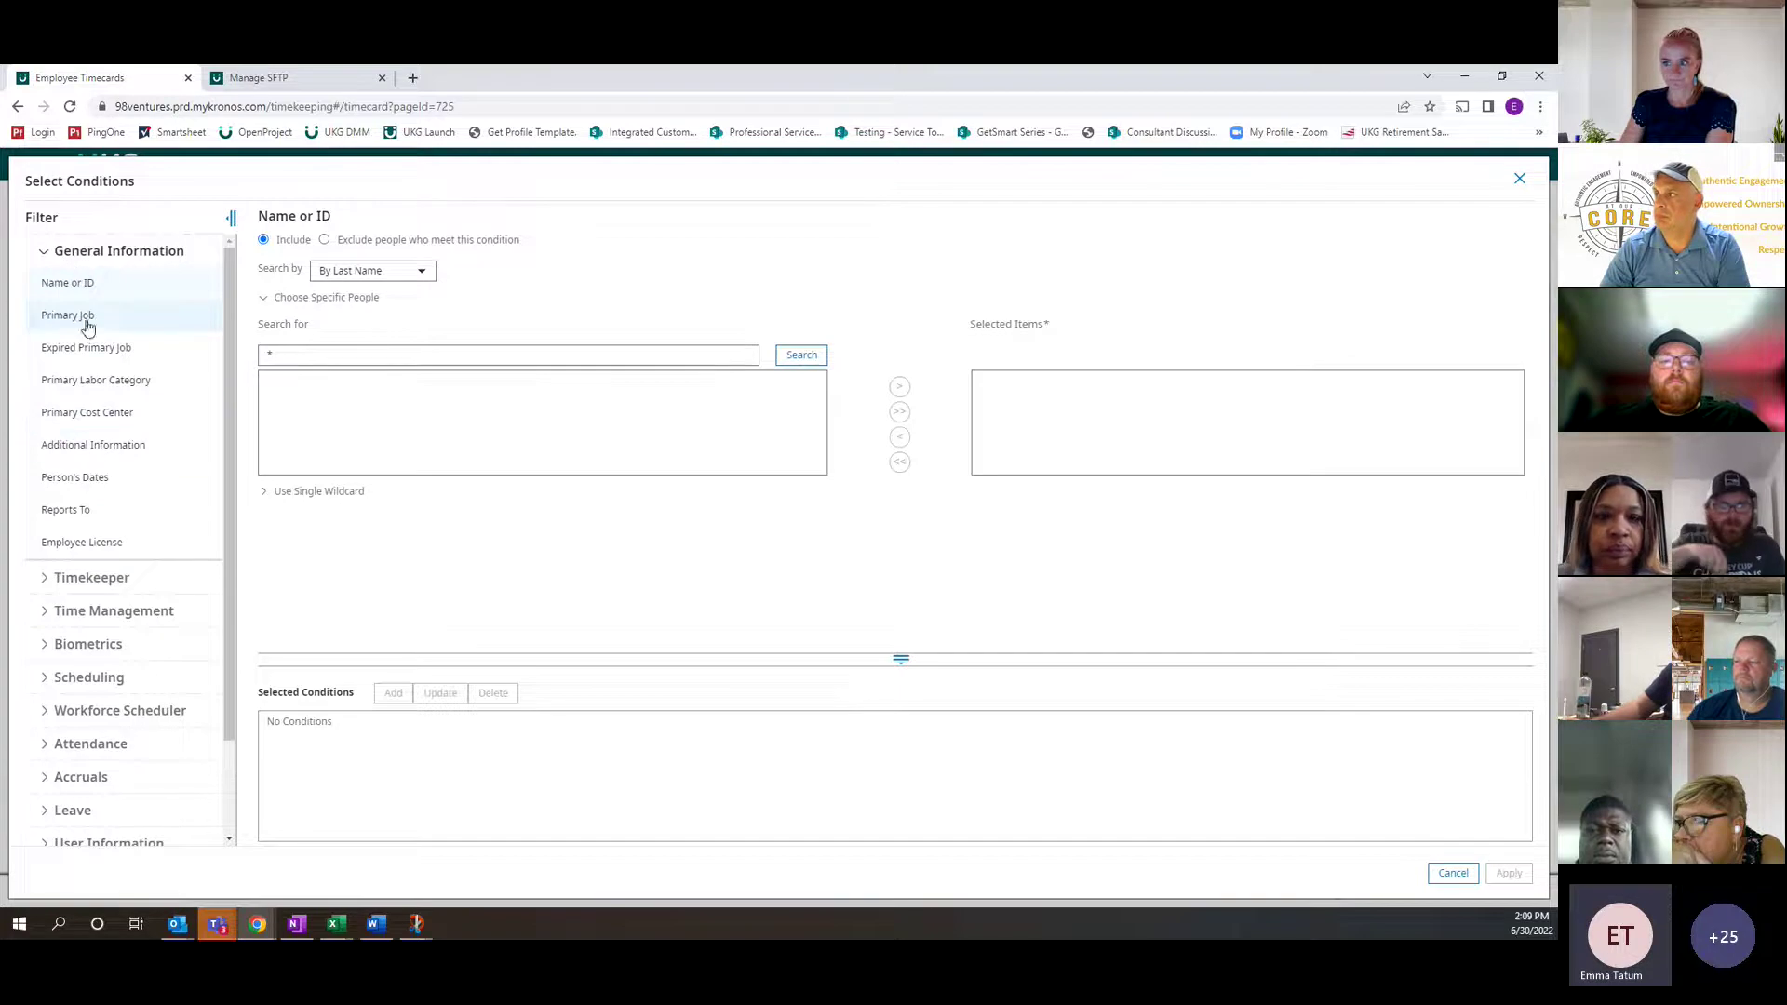
{"action": "left_click", "coordinate": [87, 321]}
{"action": "left_click", "coordinate": [814, 366]}
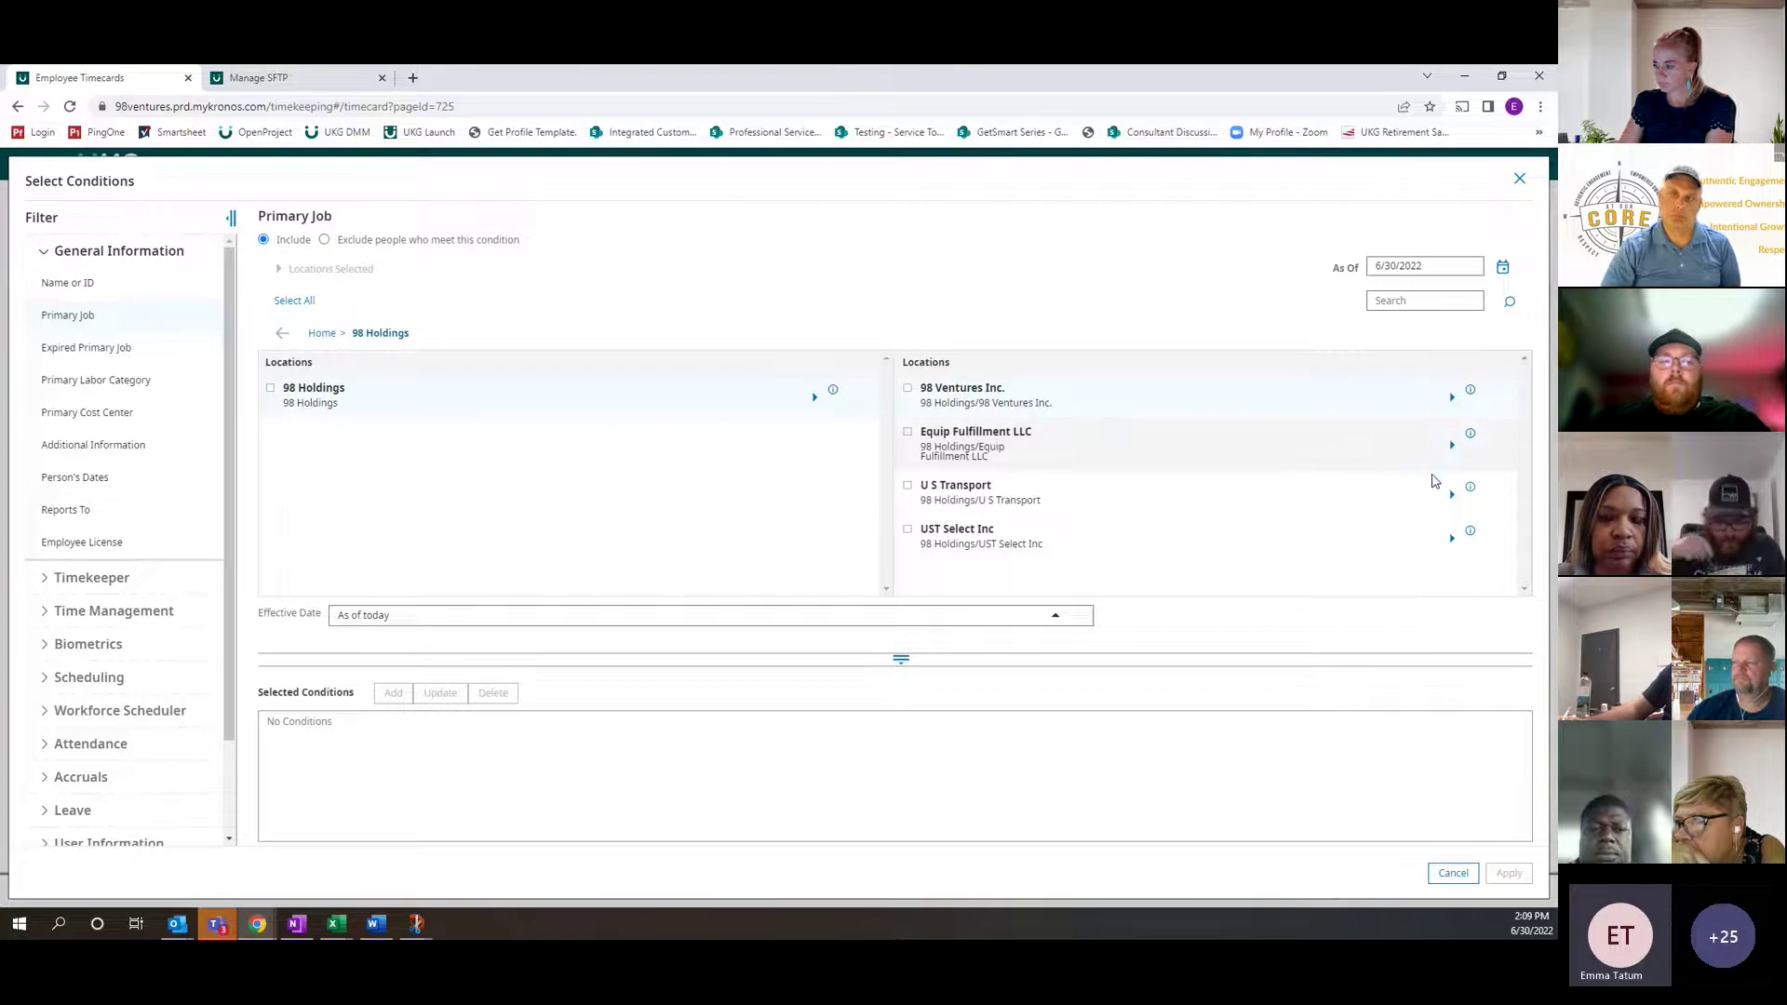
{"action": "left_click", "coordinate": [1452, 540]}
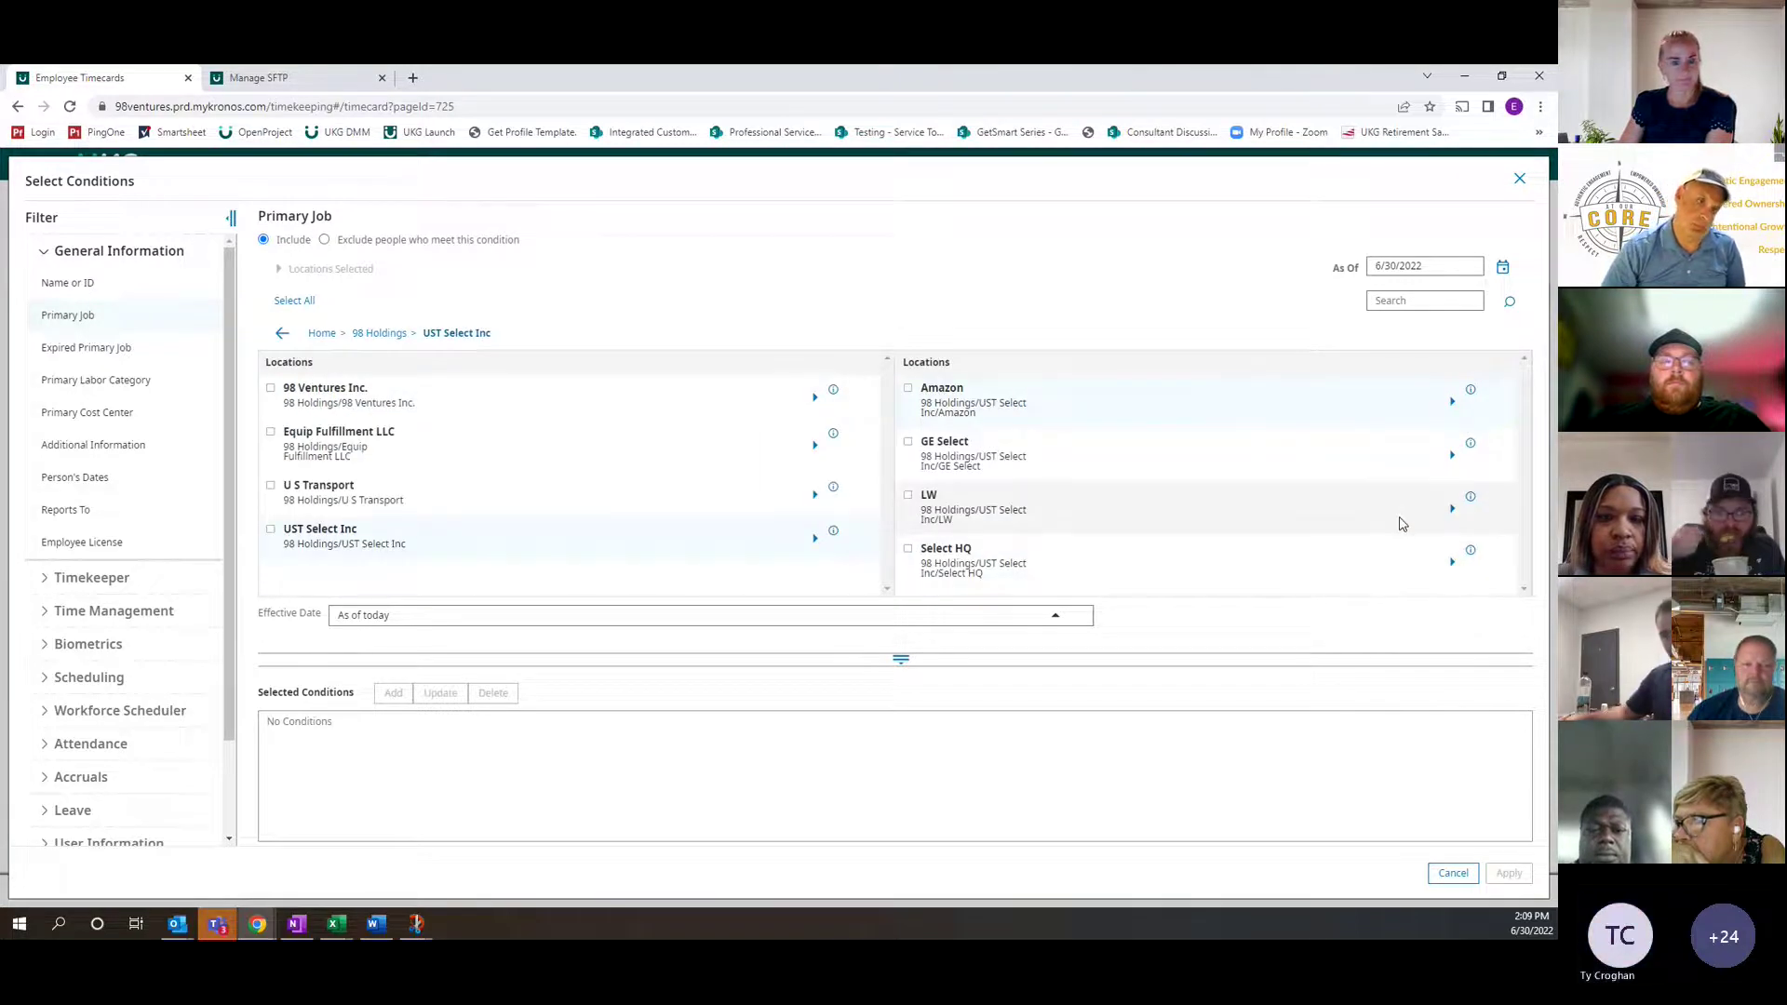
{"action": "key", "text": "ctrl+plus"}
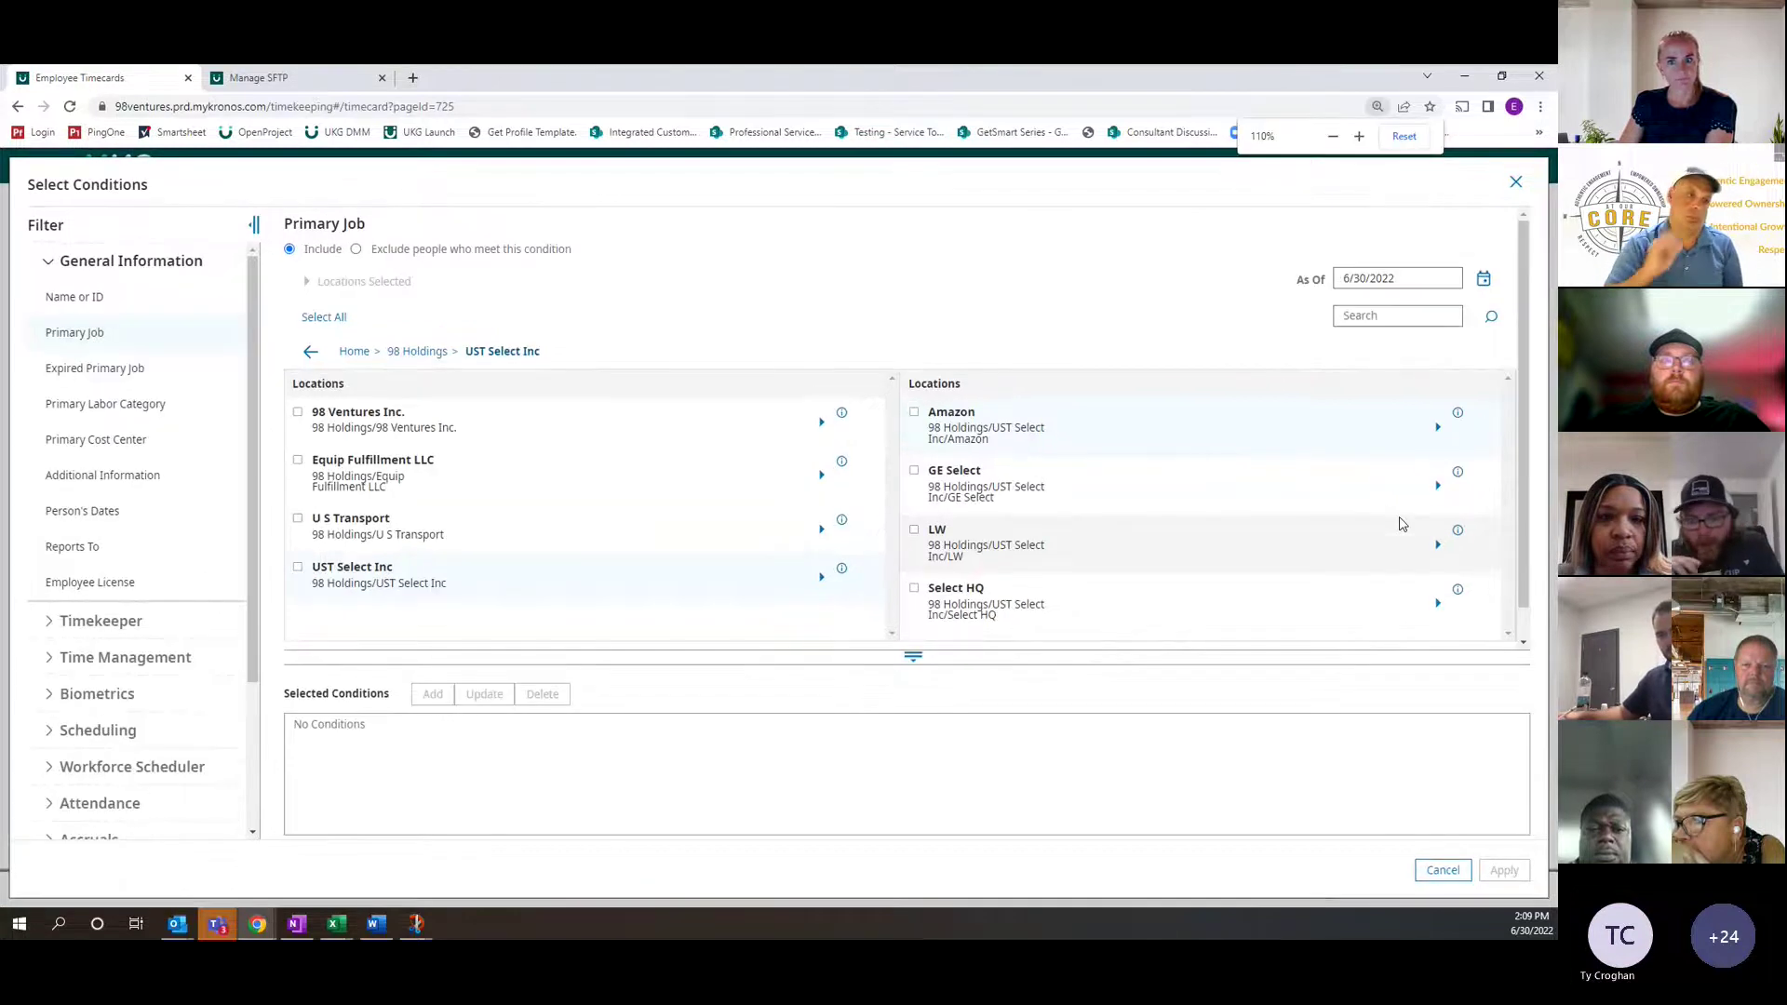
{"action": "key", "text": "ctrl+plus"}
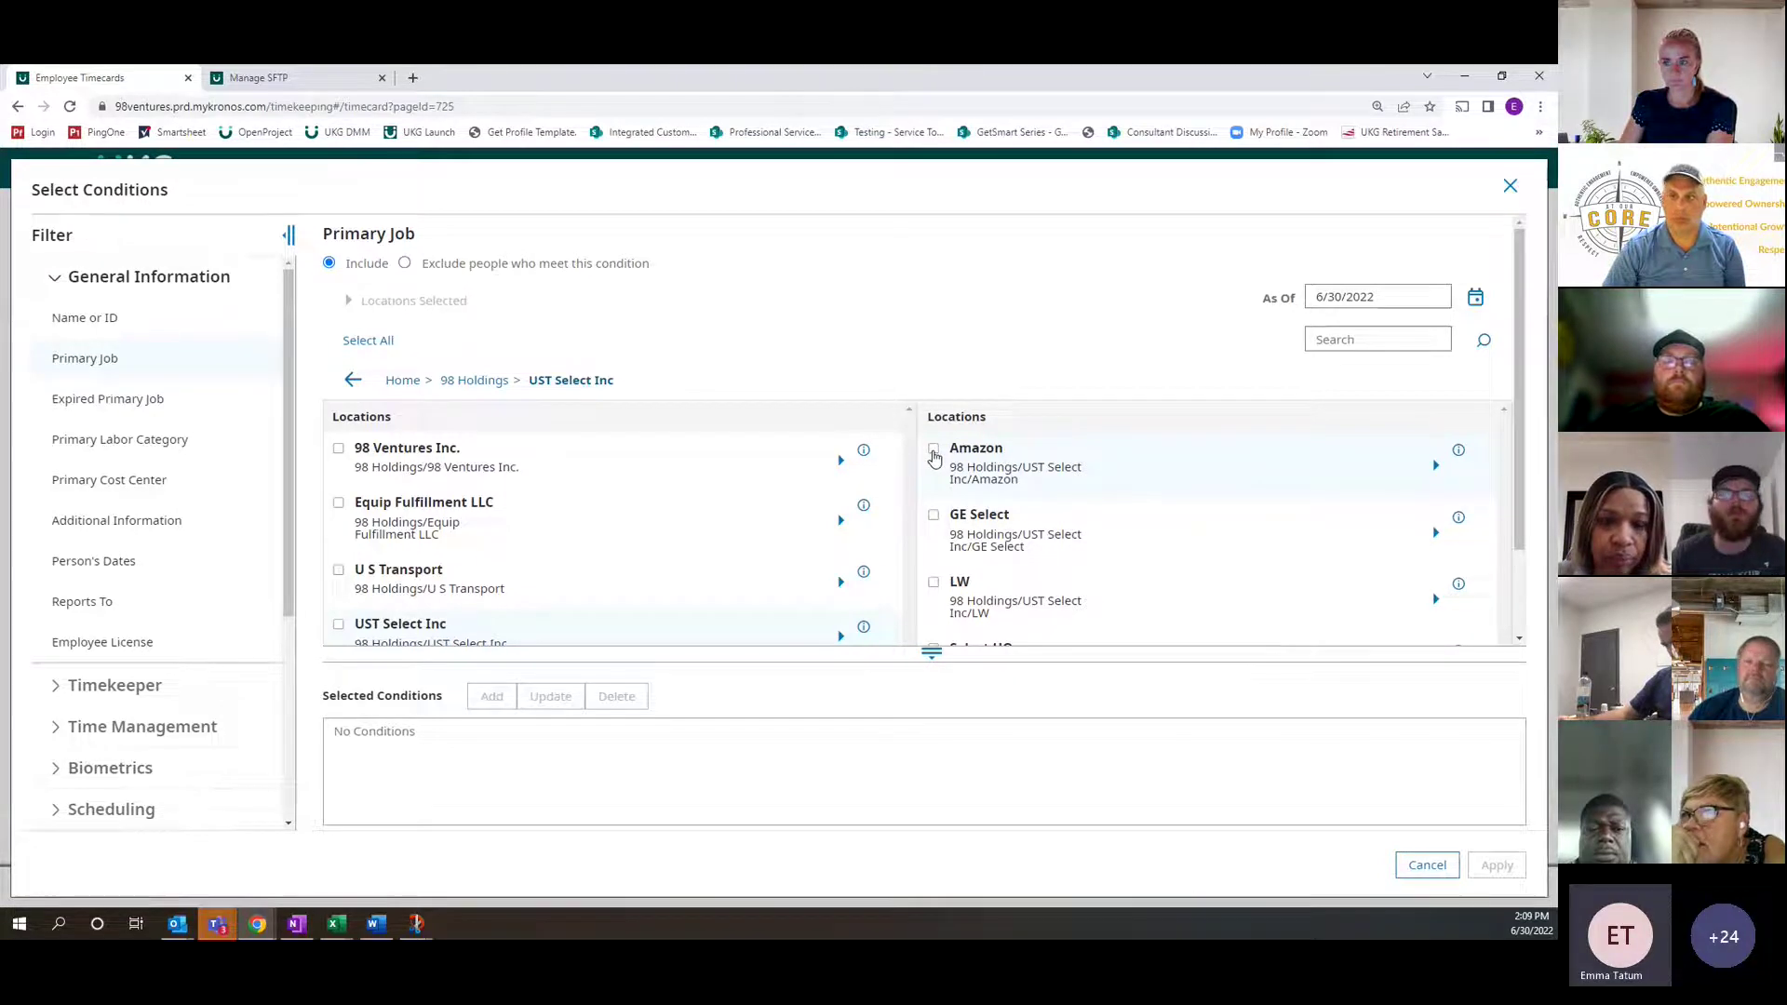
{"action": "left_click", "coordinate": [934, 450]}
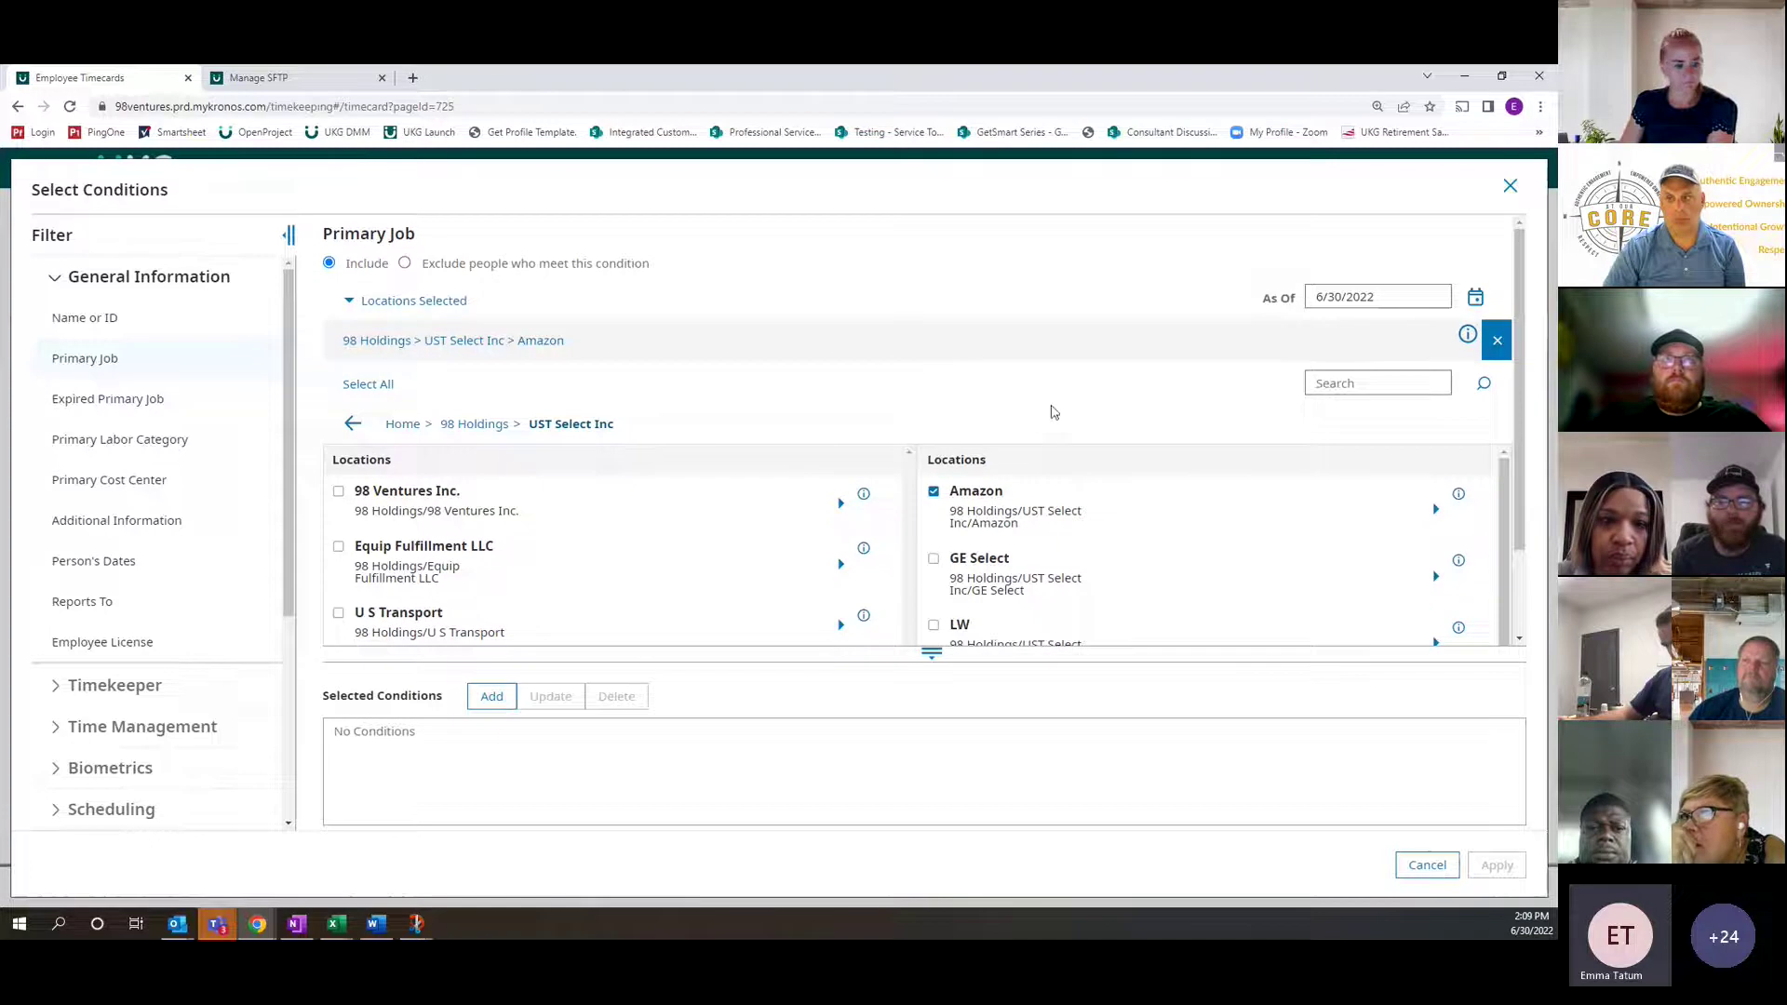
{"action": "left_click", "coordinate": [486, 707]}
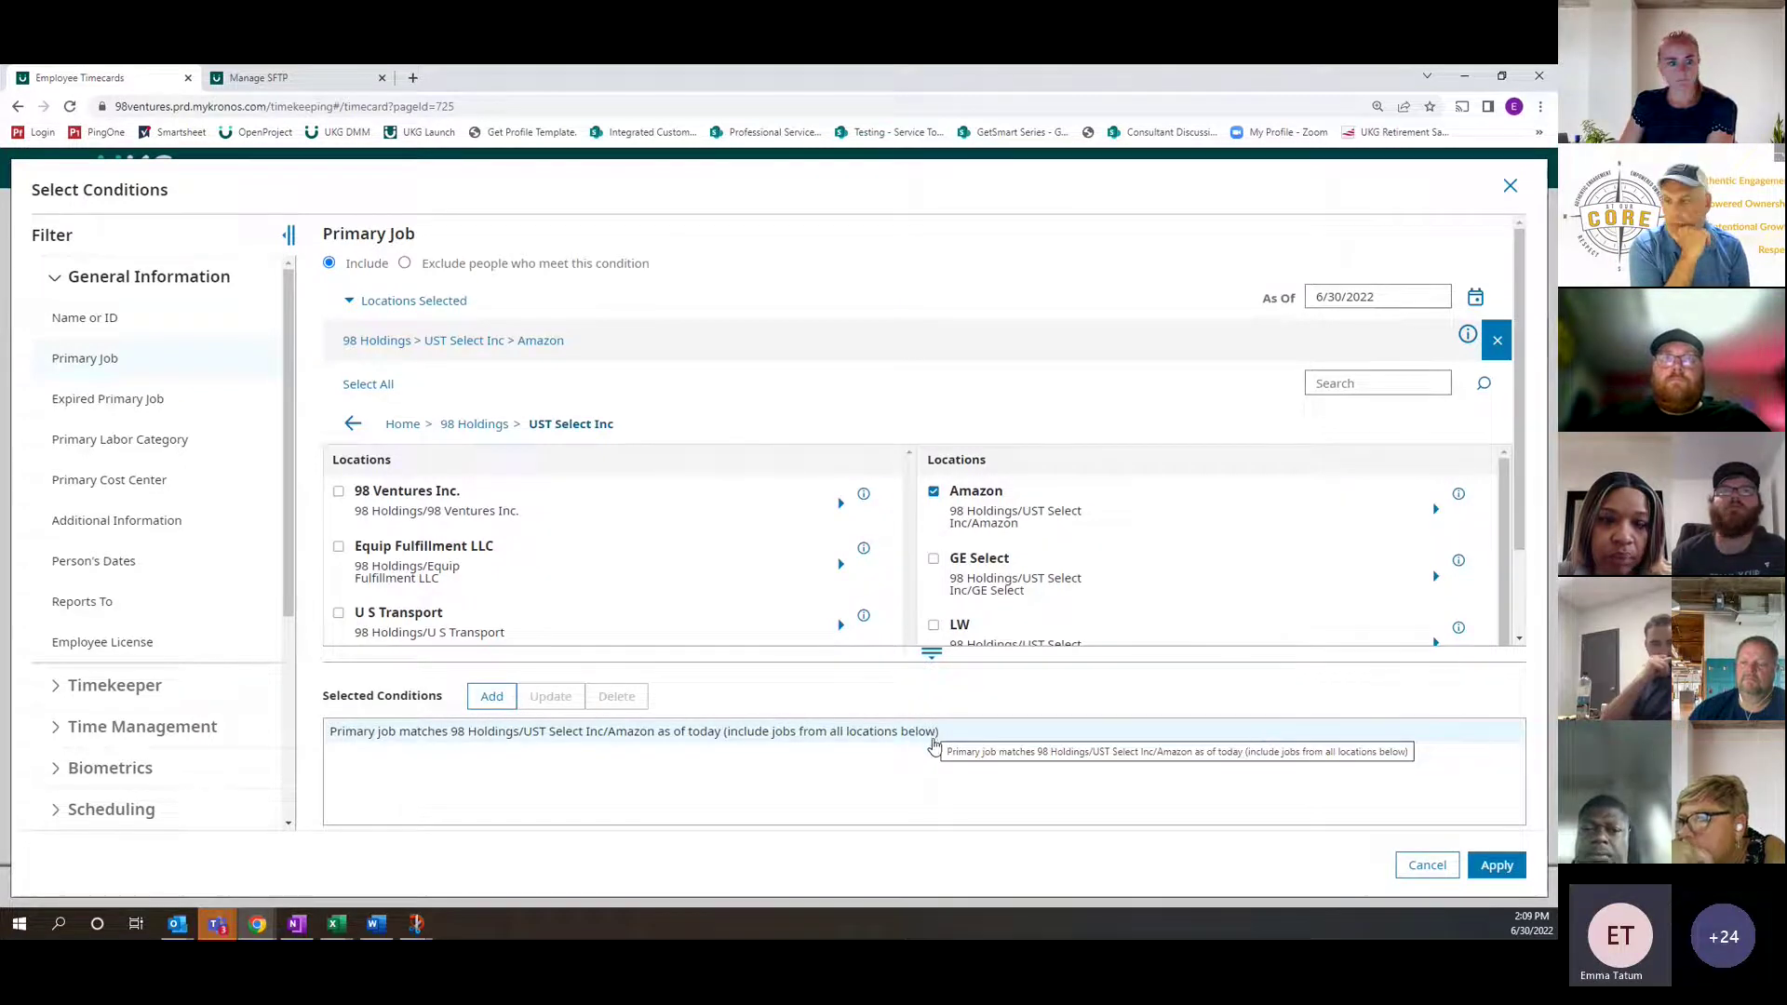
{"action": "left_click", "coordinate": [1497, 865]}
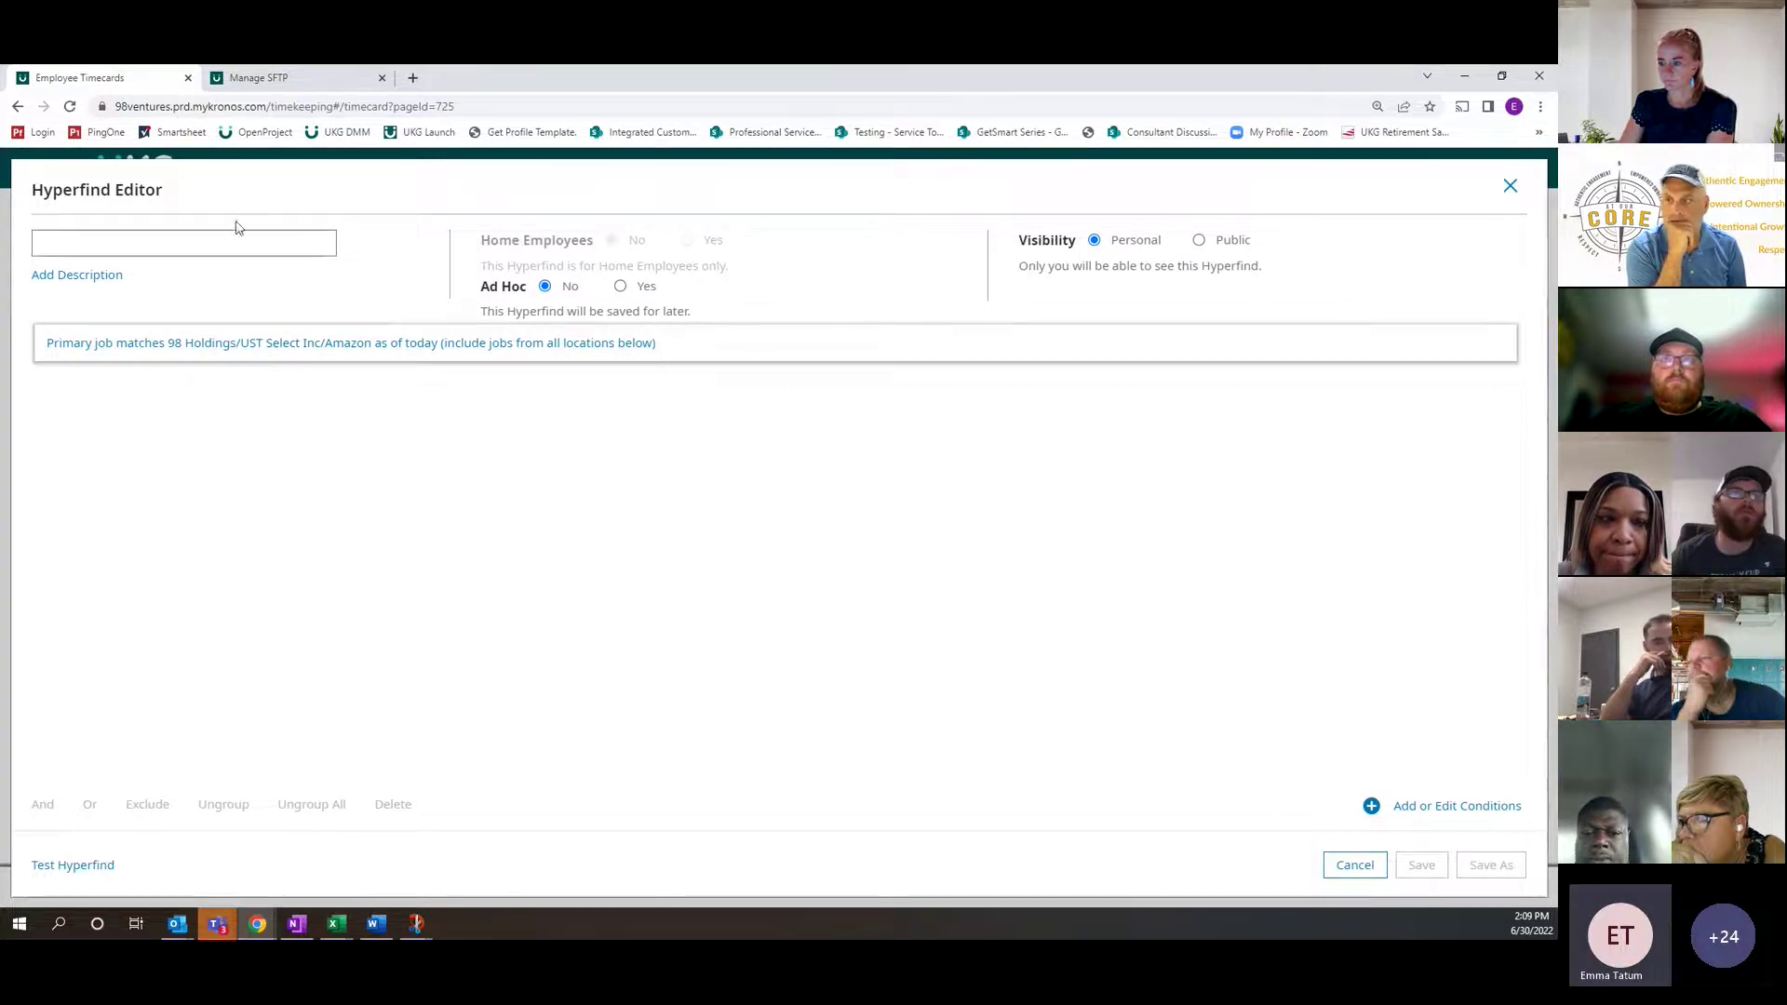
Name the Hyperfind UST Select Amazon
{"action": "left_click", "coordinate": [155, 252]}
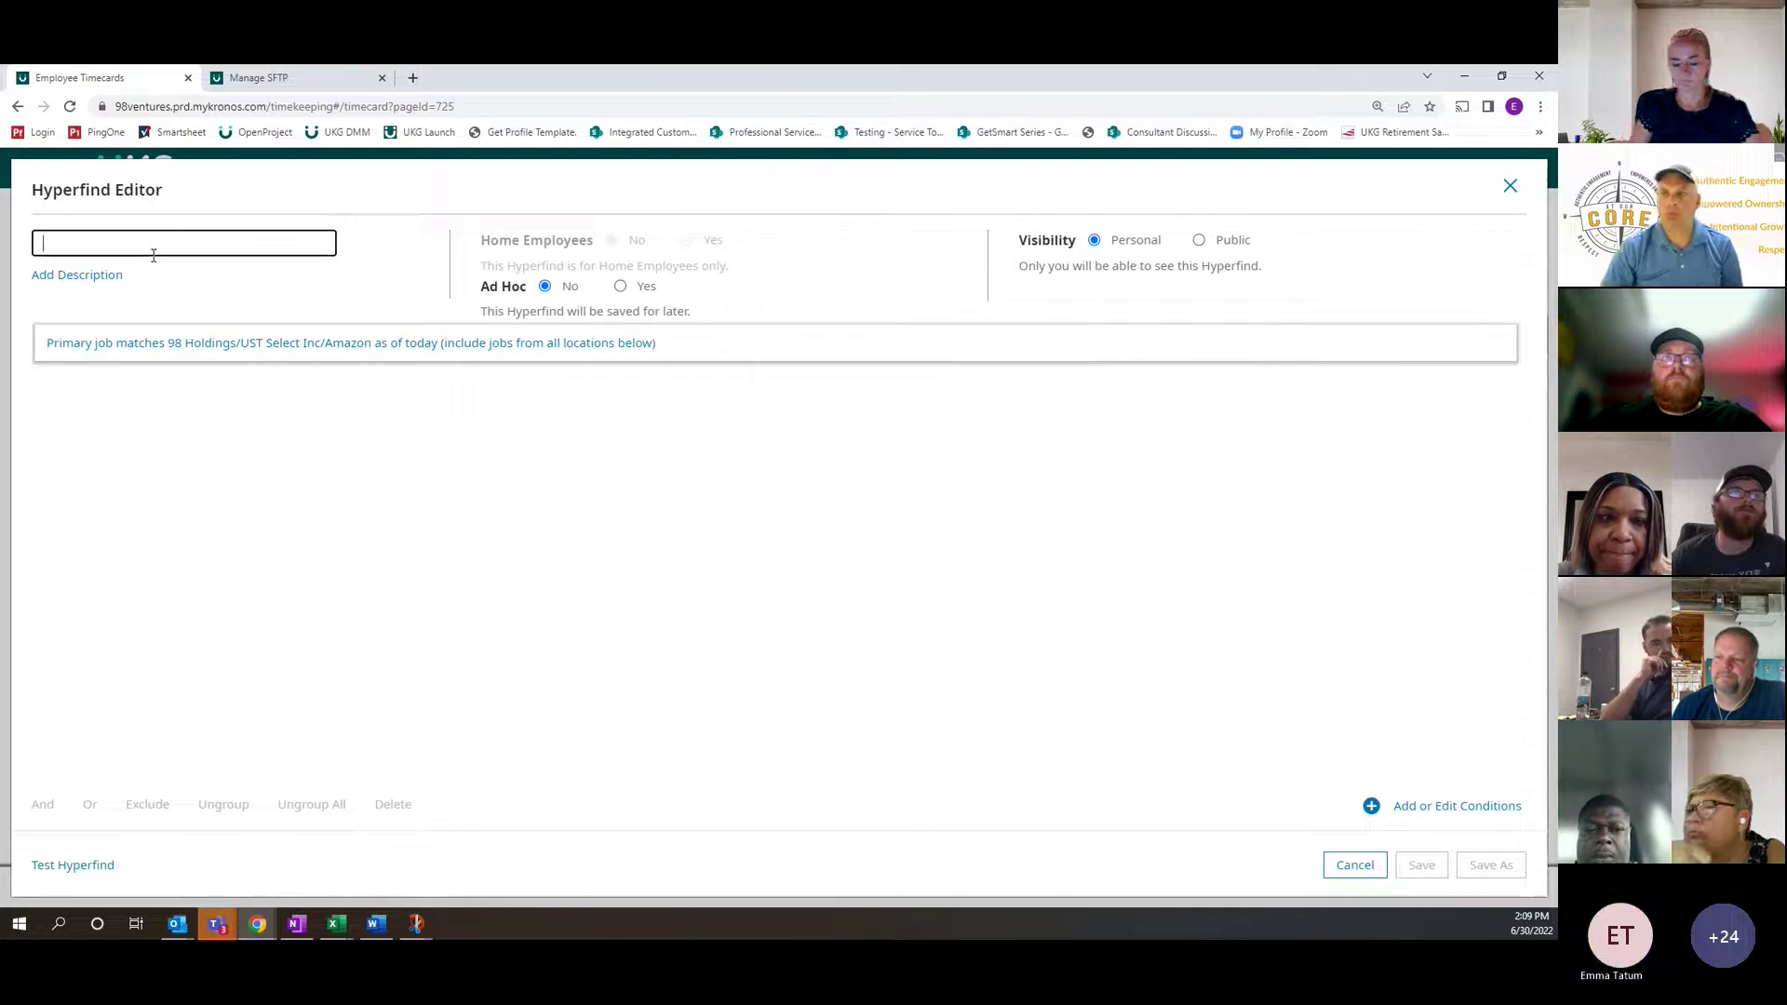
{"action": "type", "text": "UST S"}
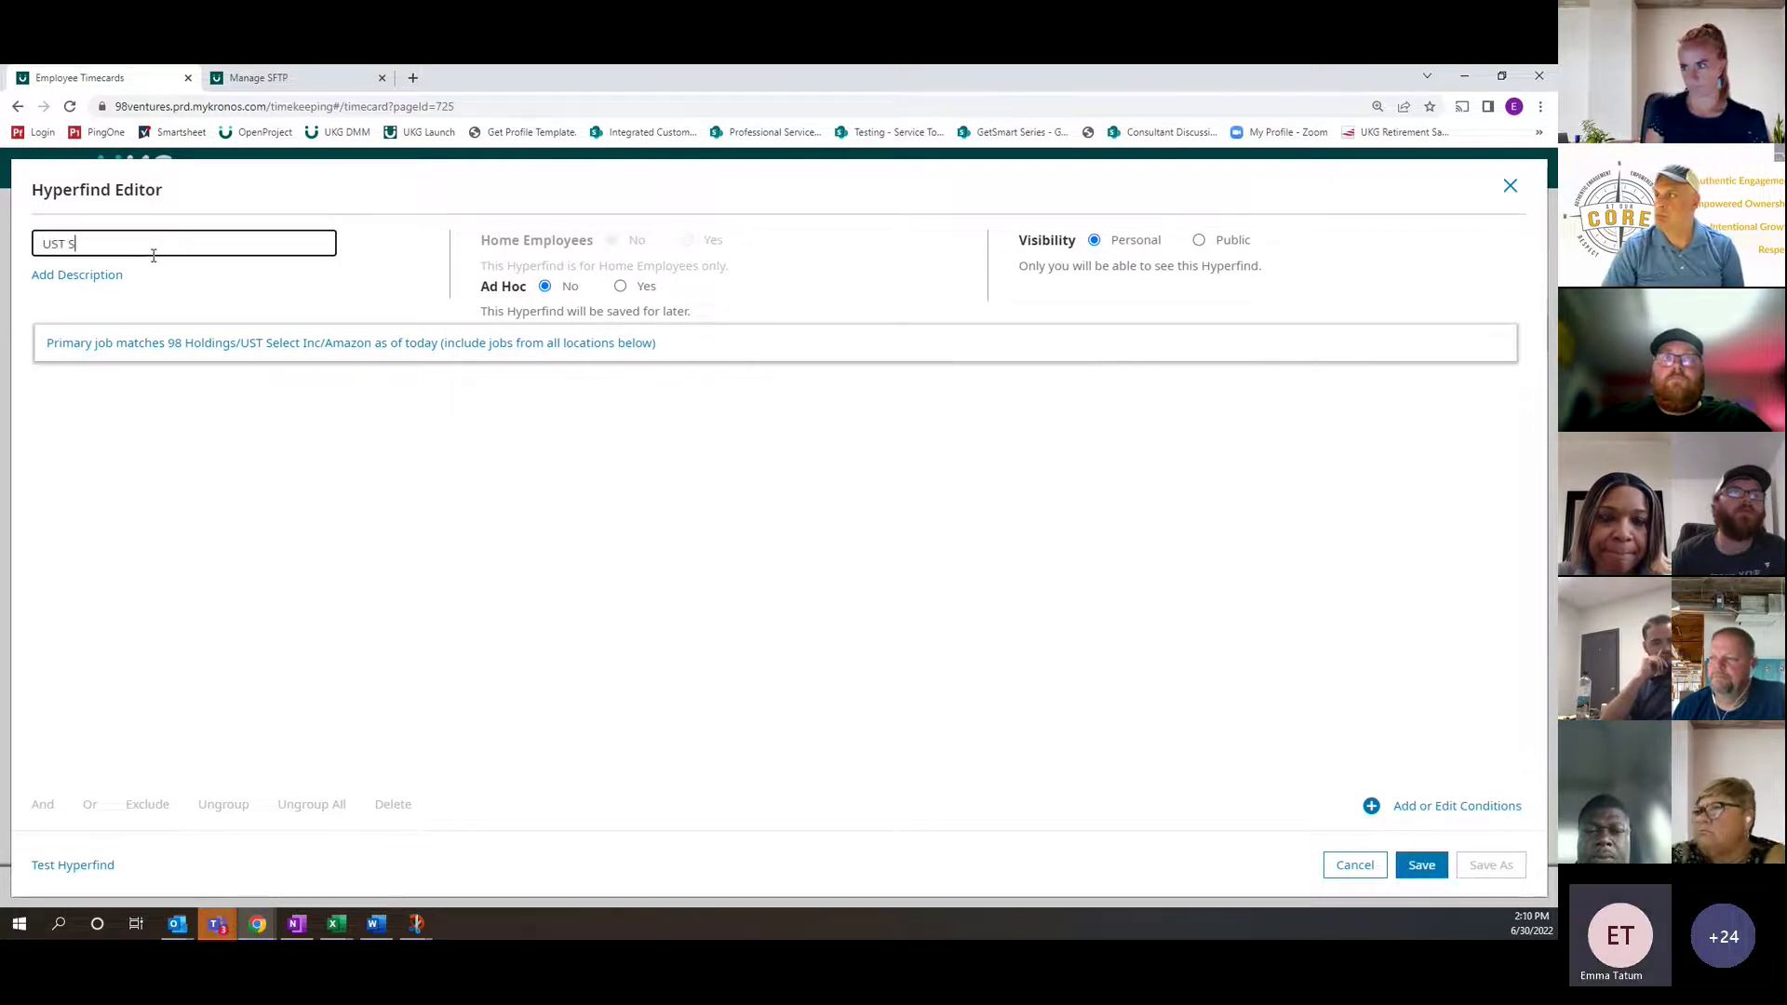
{"action": "type", "text": "elect A"}
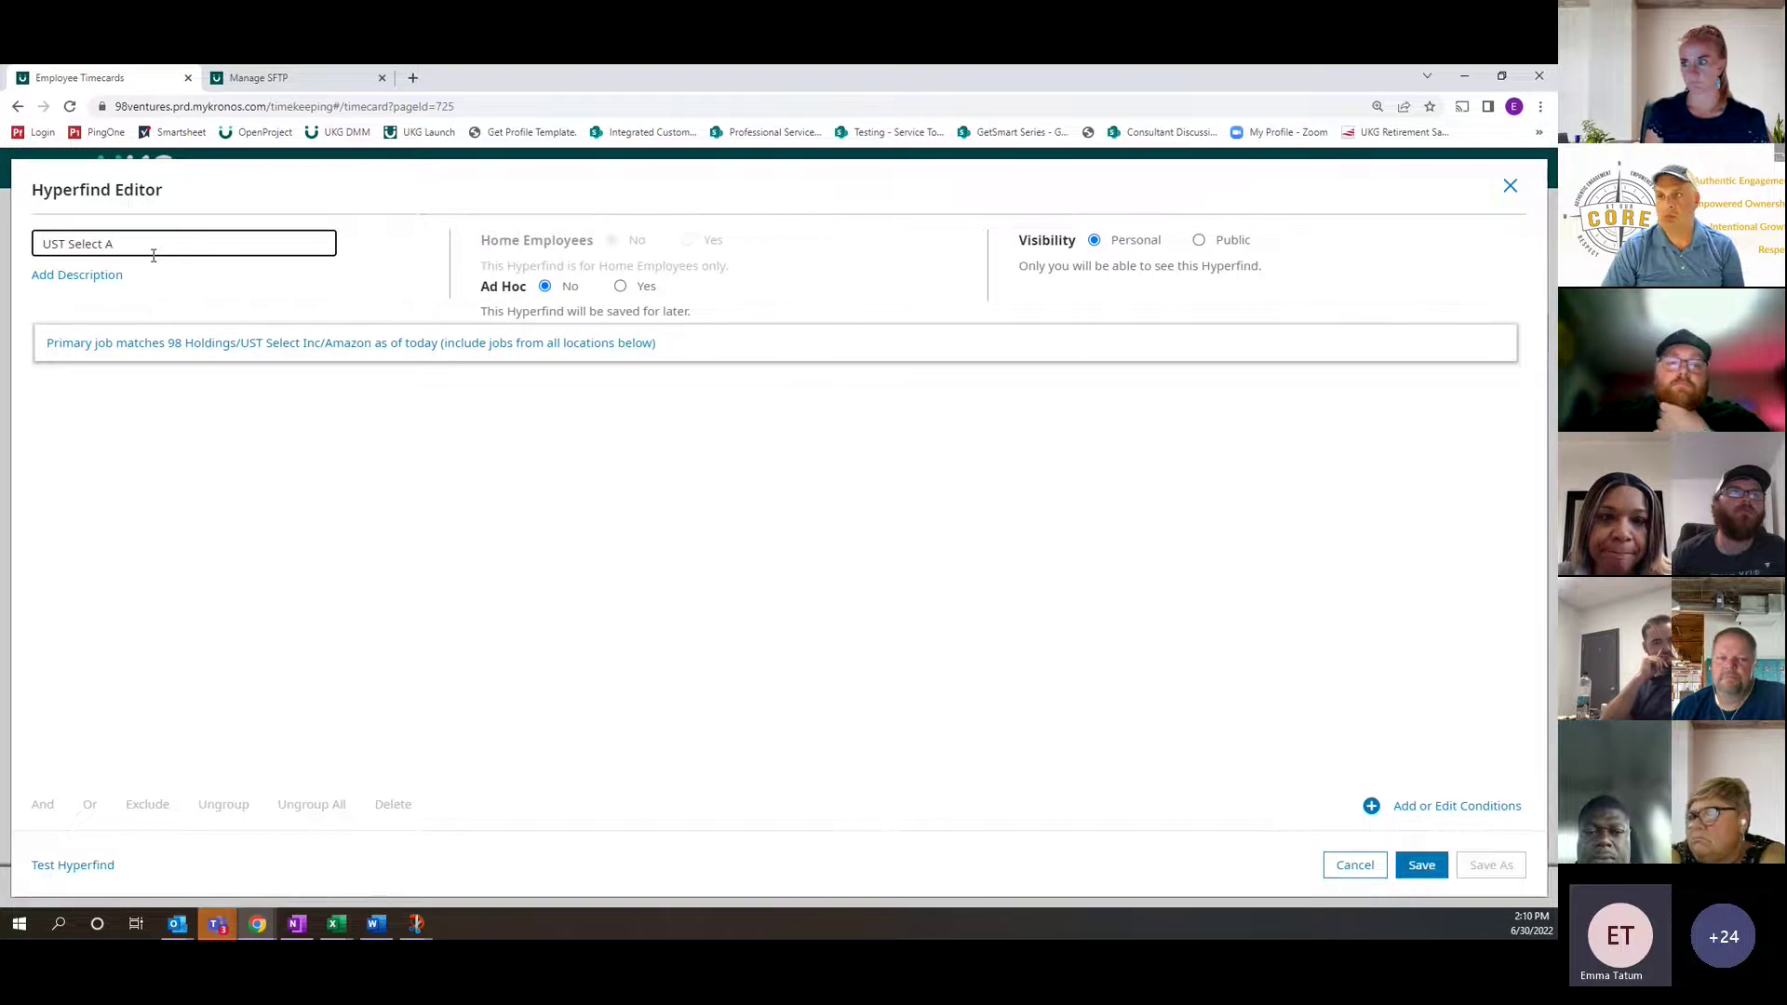
{"action": "type", "text": "M"}
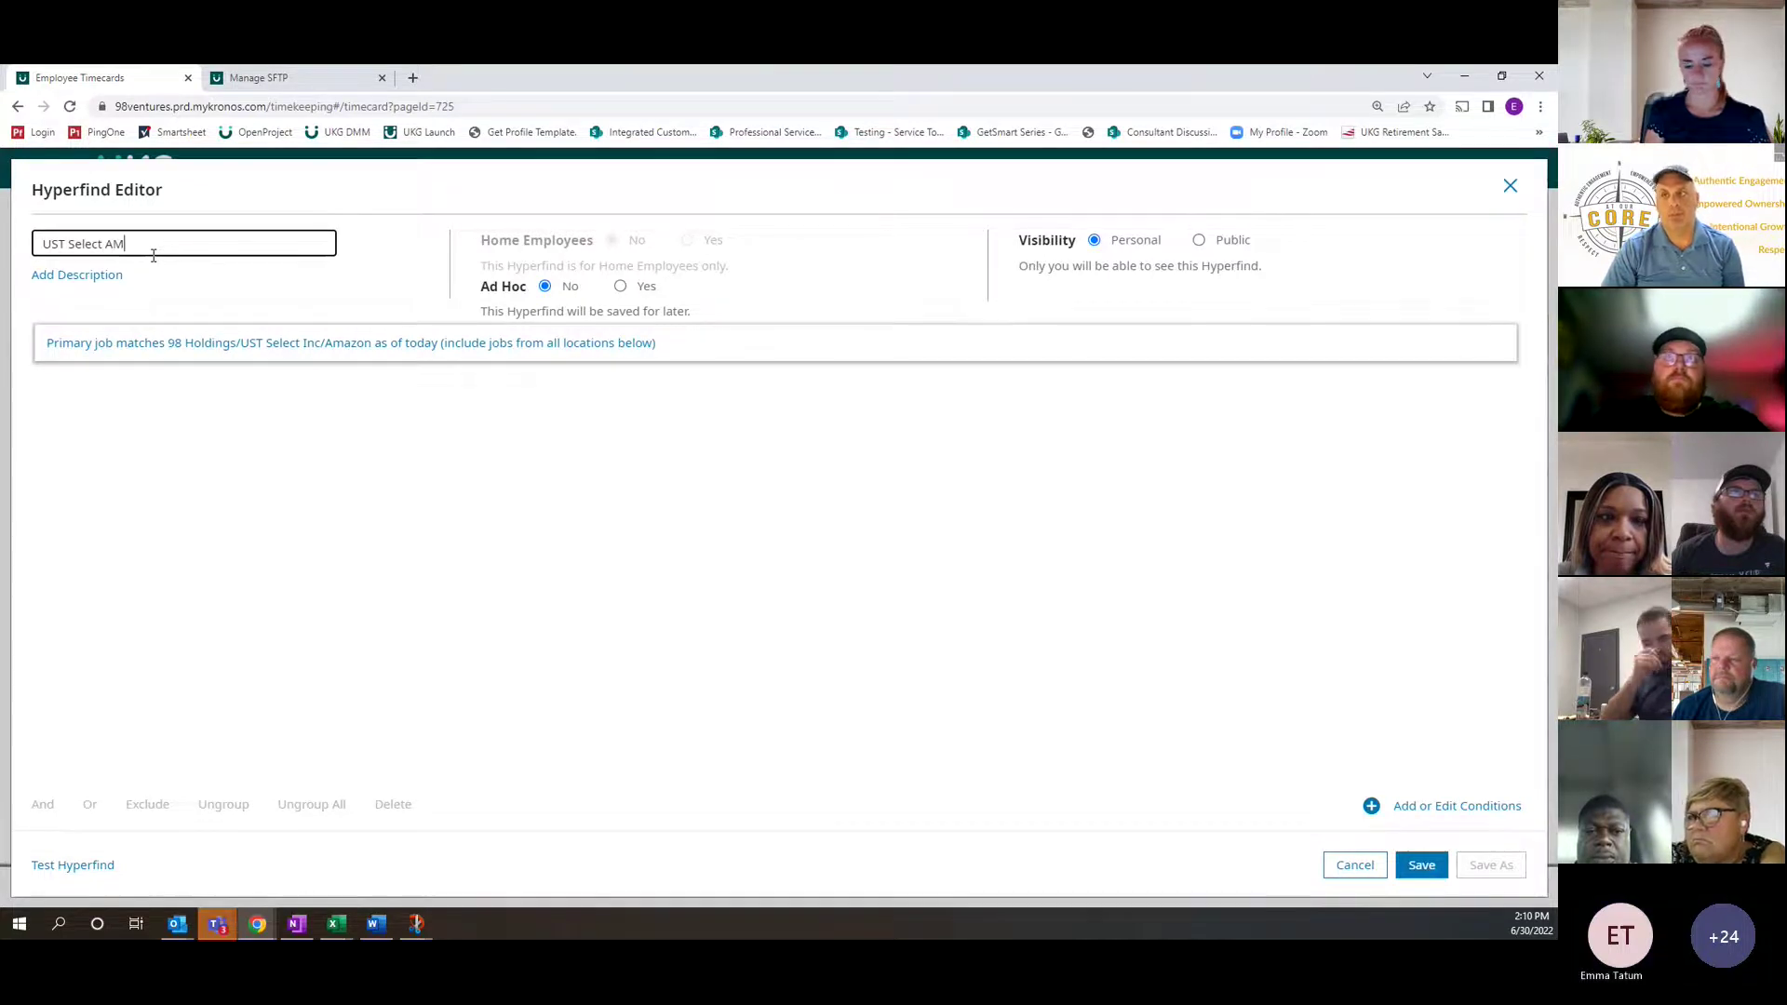
{"action": "type", "text": "azon"}
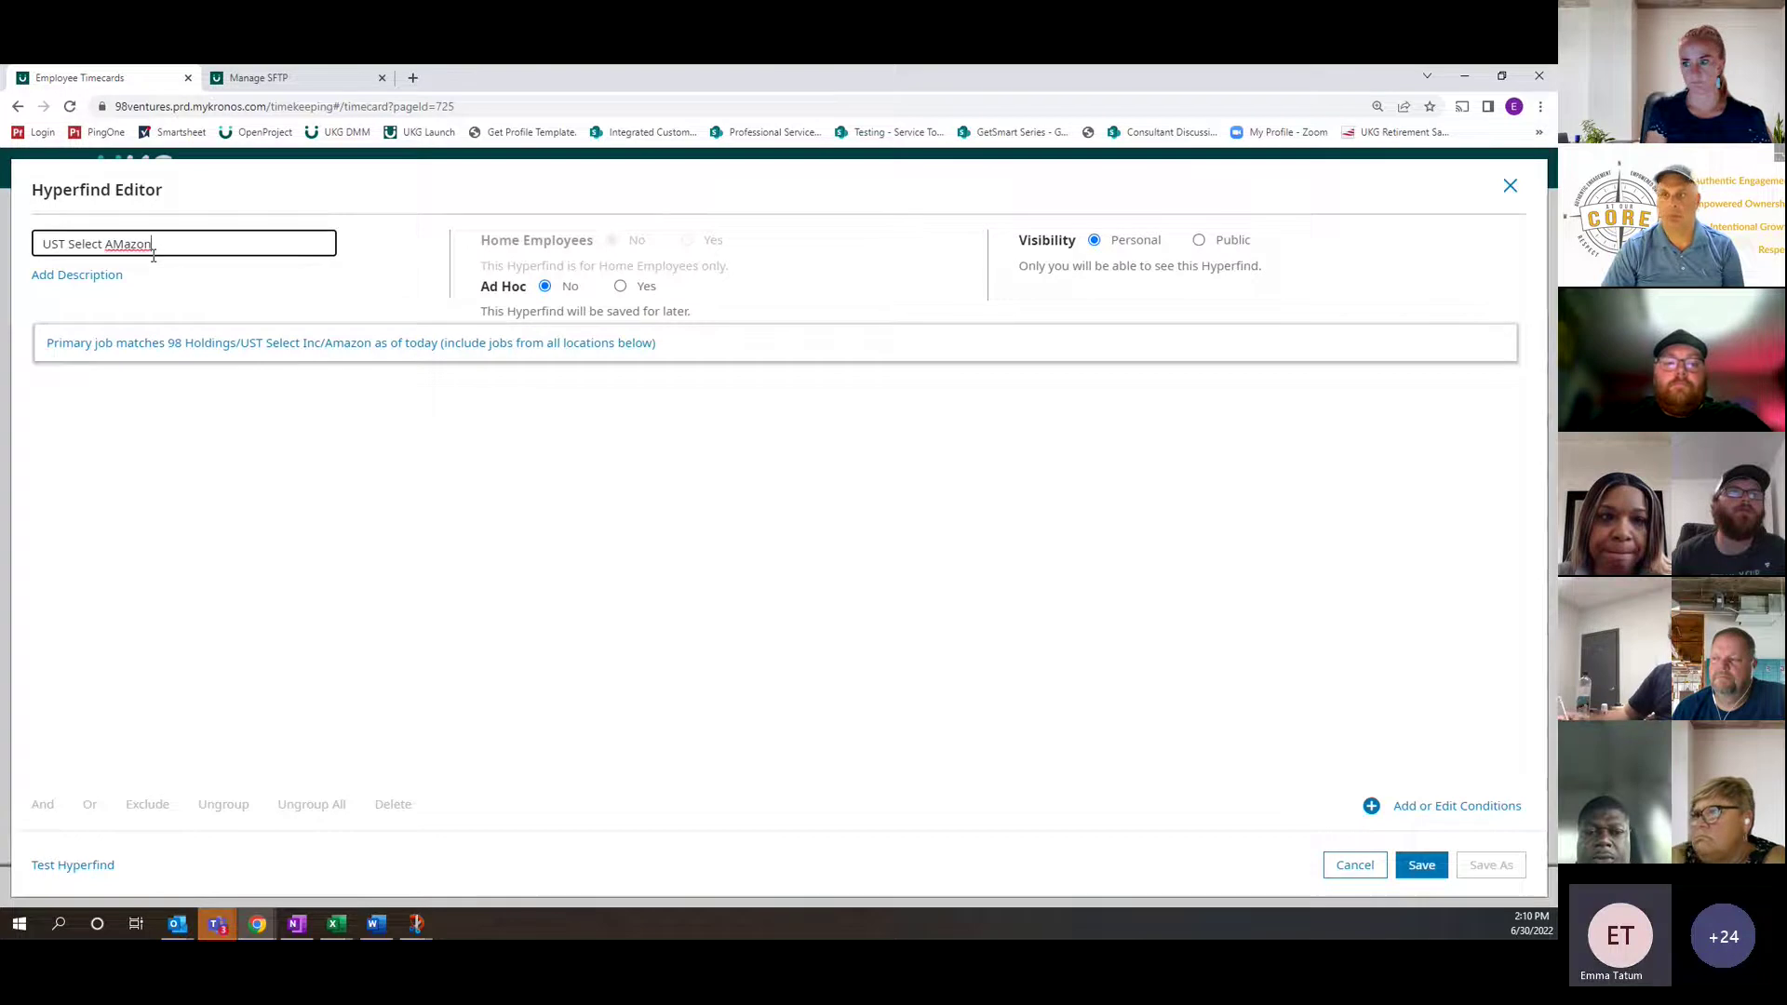
{"action": "key", "text": "BackSpace"}
{"action": "key", "text": "BackSpace"}
{"action": "key", "text": "BackSpace"}
{"action": "key", "text": "BackSpace"}
{"action": "key", "text": "BackSpace"}
{"action": "type", "text": "mazo"}
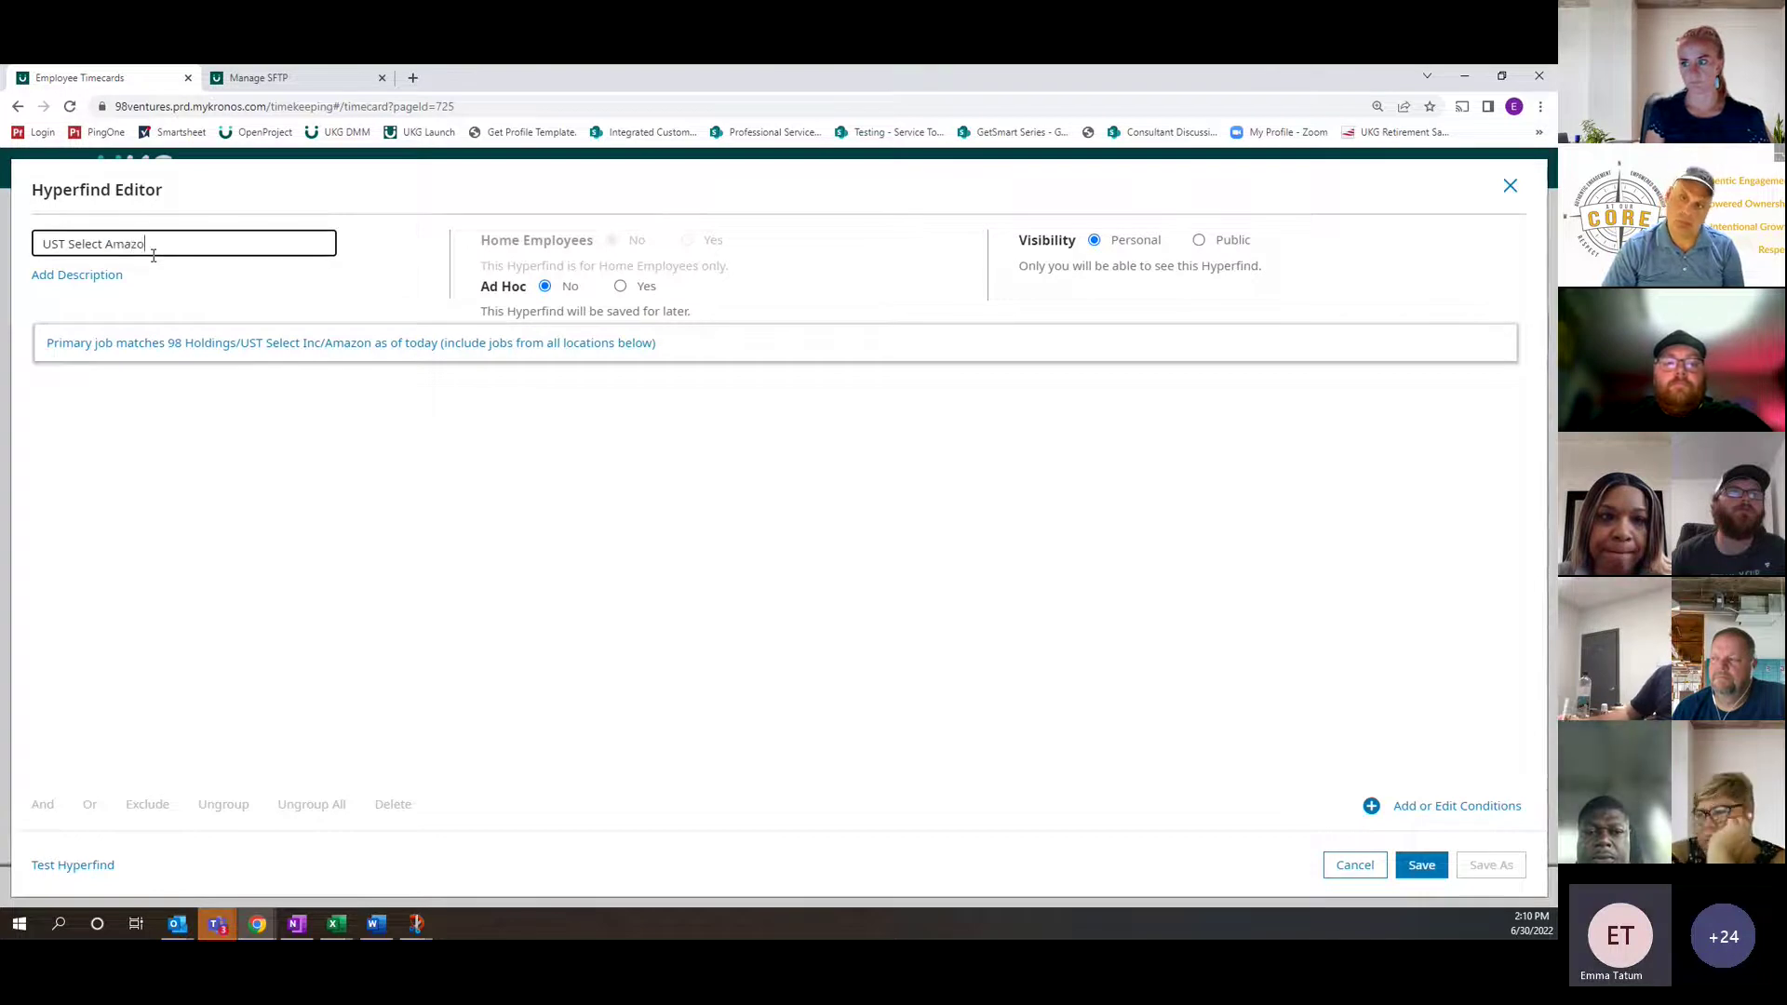
{"action": "type", "text": "n"}
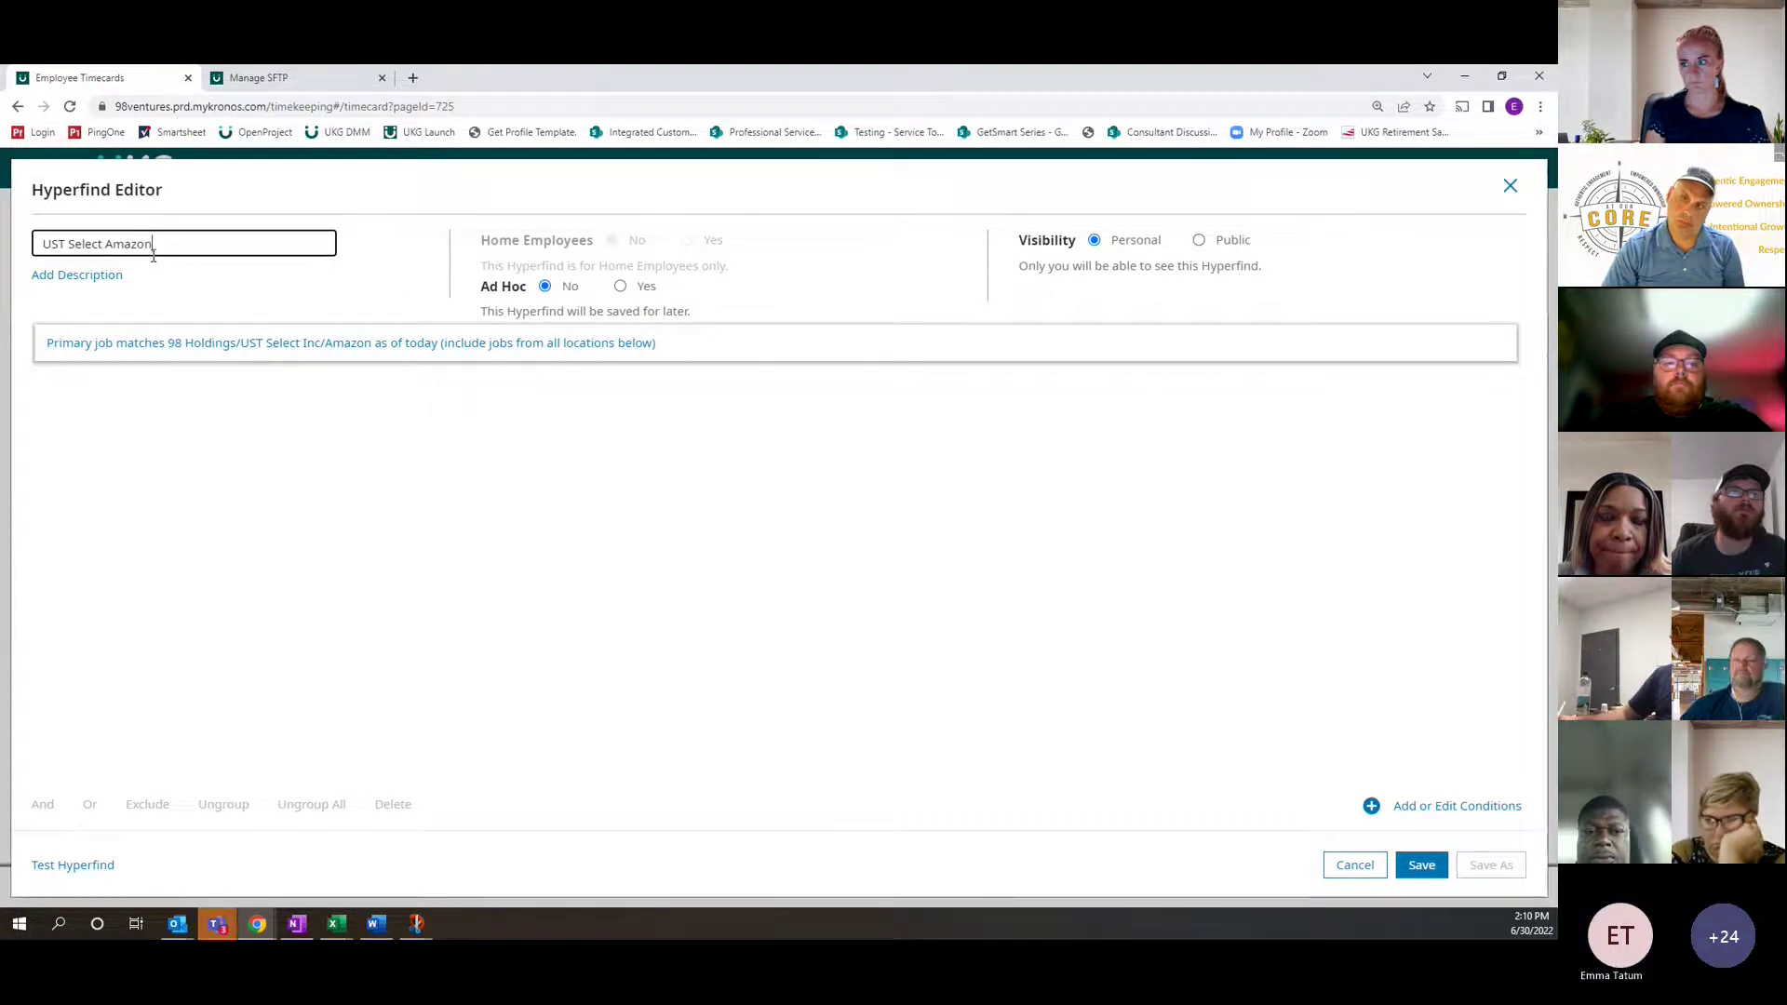
Test the UST Select Amazon Hyperfind for the current pay period and look through the matching employees
{"action": "left_click", "coordinate": [85, 867]}
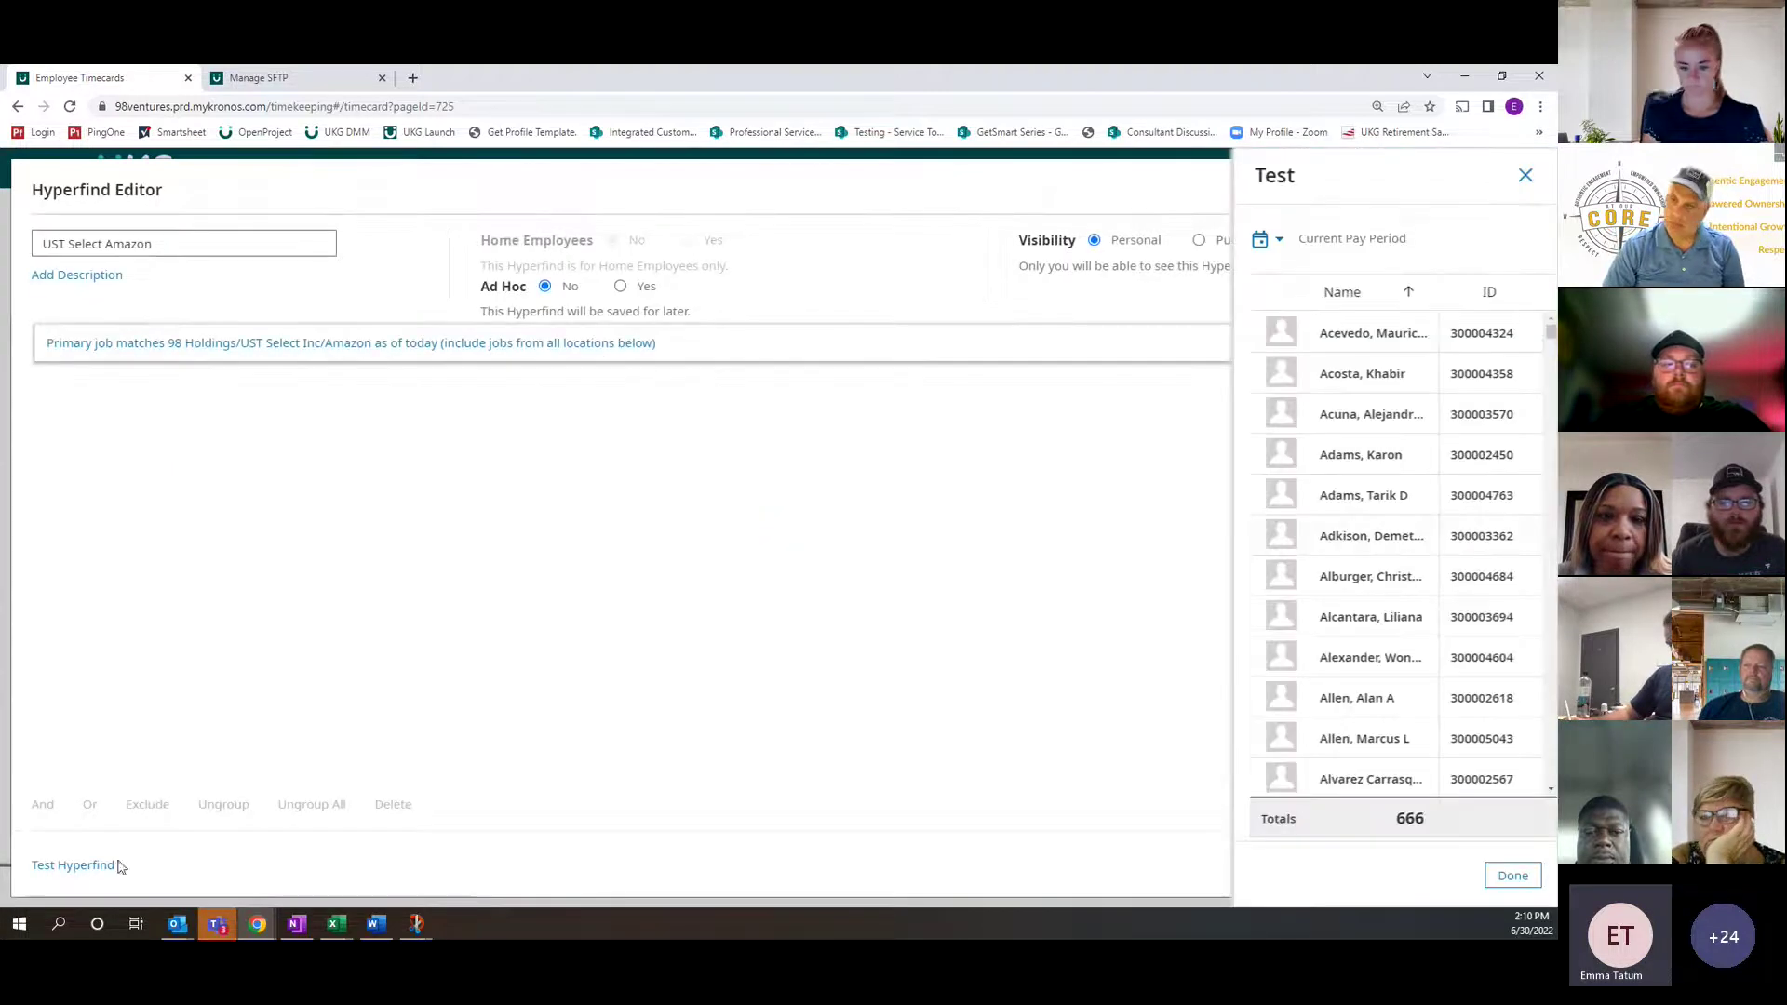
{"action": "scroll", "coordinate": [1331, 540], "scroll_direction": "down", "scroll_amount": 10}
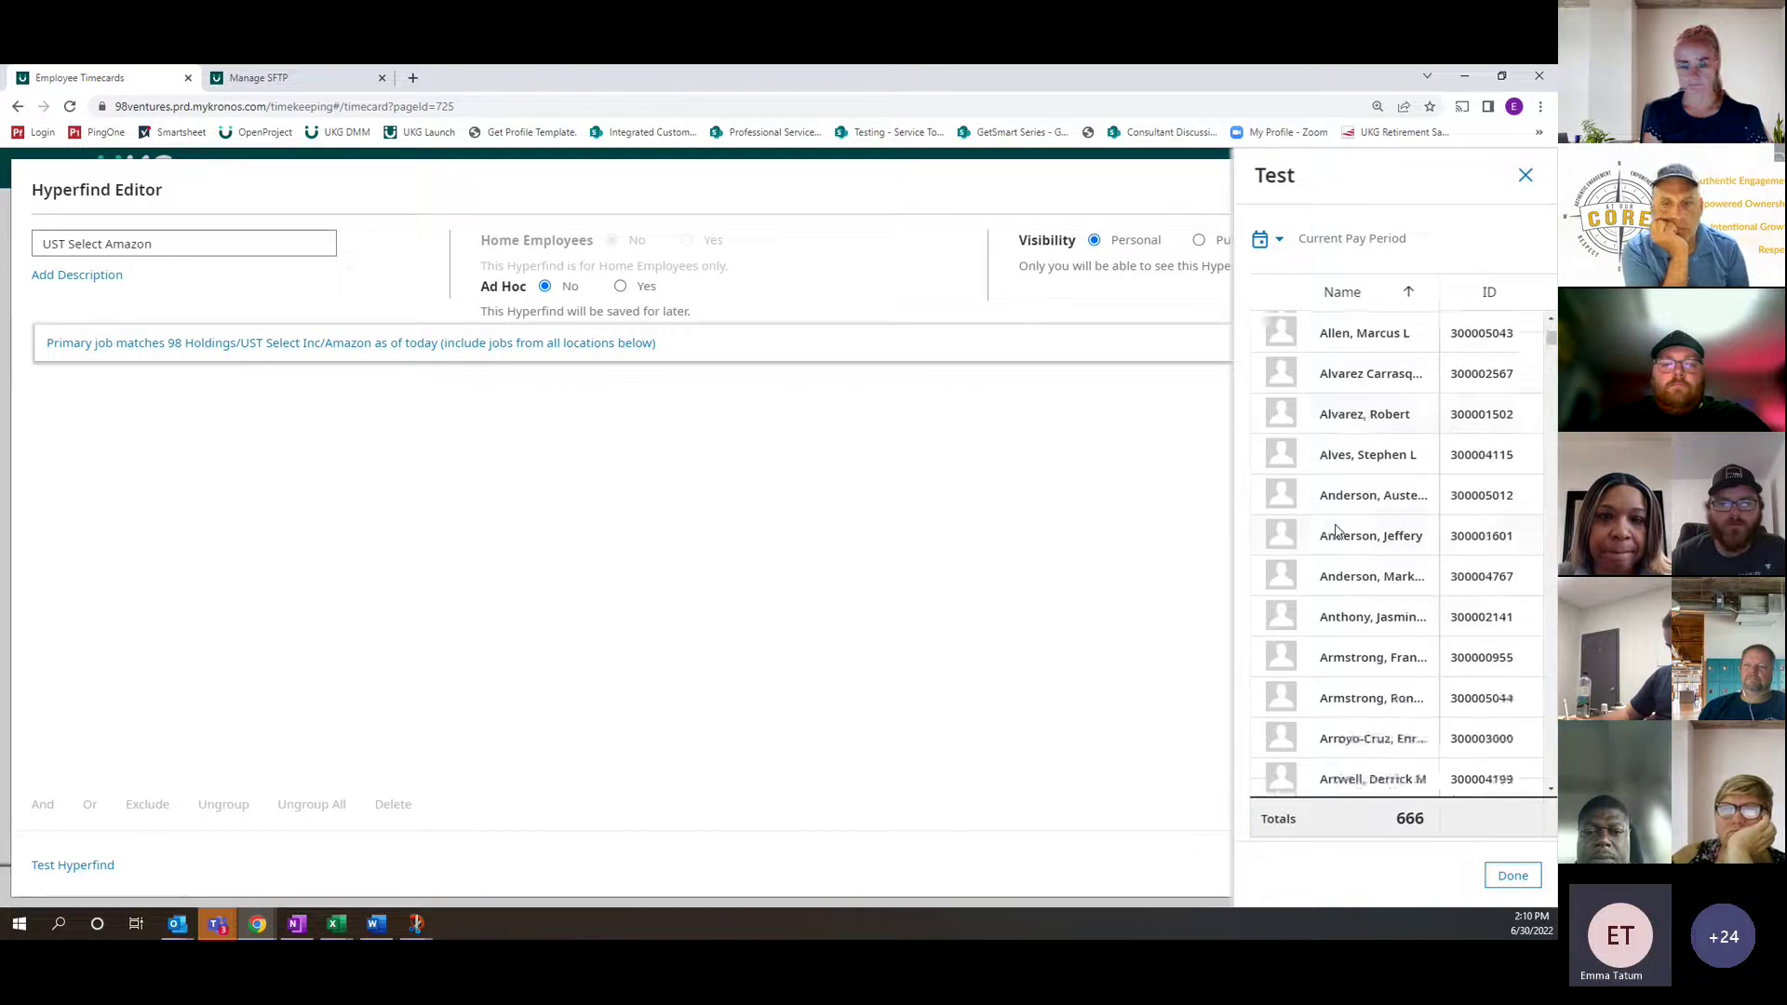
{"action": "scroll", "coordinate": [1335, 530], "scroll_direction": "down", "scroll_amount": 8}
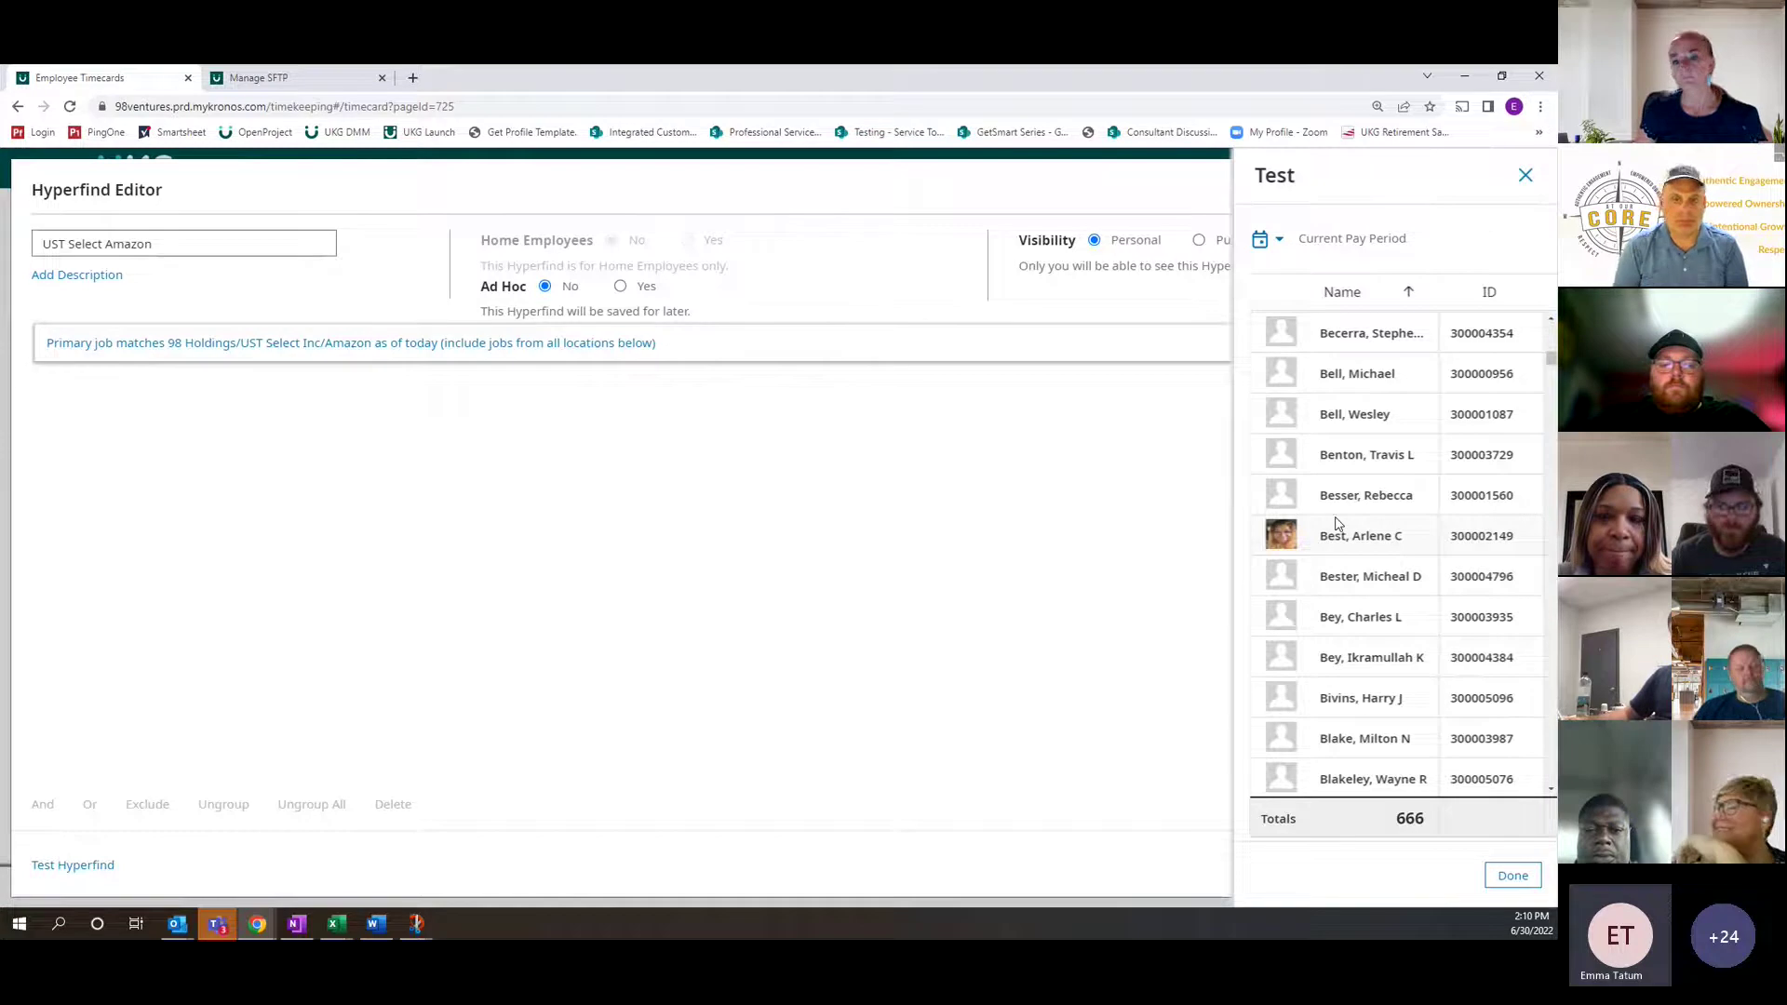
{"action": "scroll", "coordinate": [1335, 523], "scroll_direction": "down", "scroll_amount": 8}
{"action": "scroll", "coordinate": [1336, 523], "scroll_direction": "down", "scroll_amount": 5}
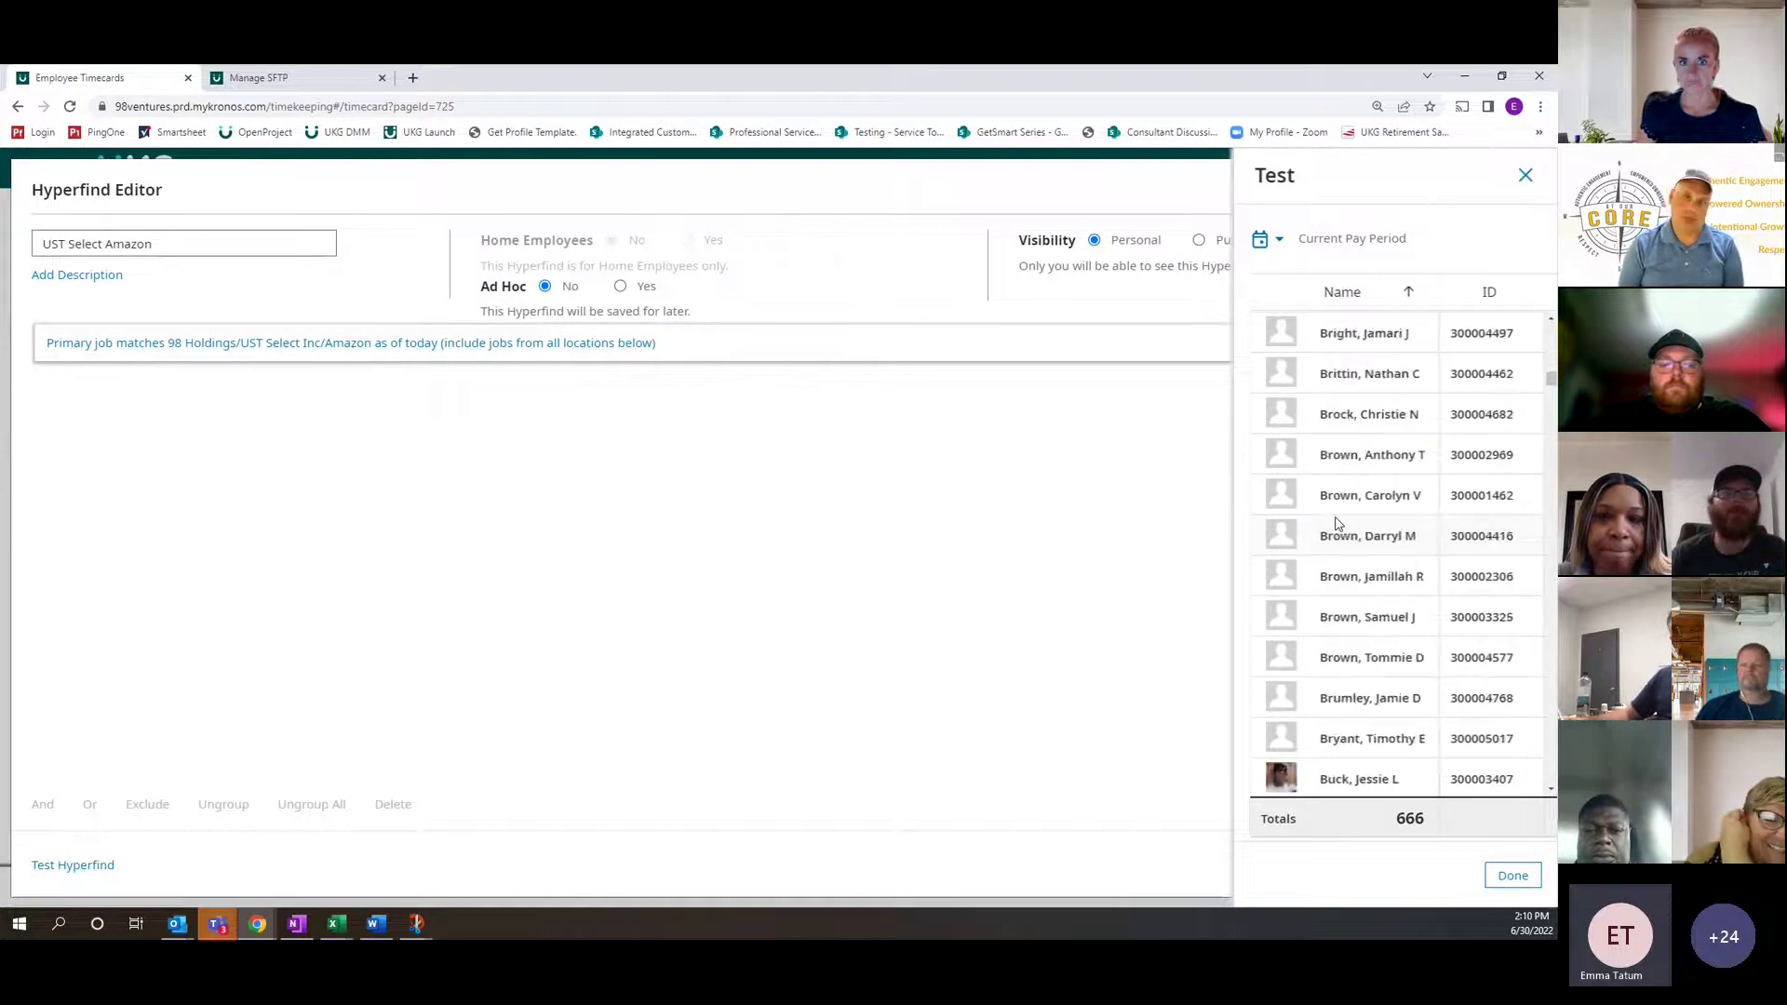
{"action": "scroll", "coordinate": [1335, 523], "scroll_direction": "up", "scroll_amount": 20}
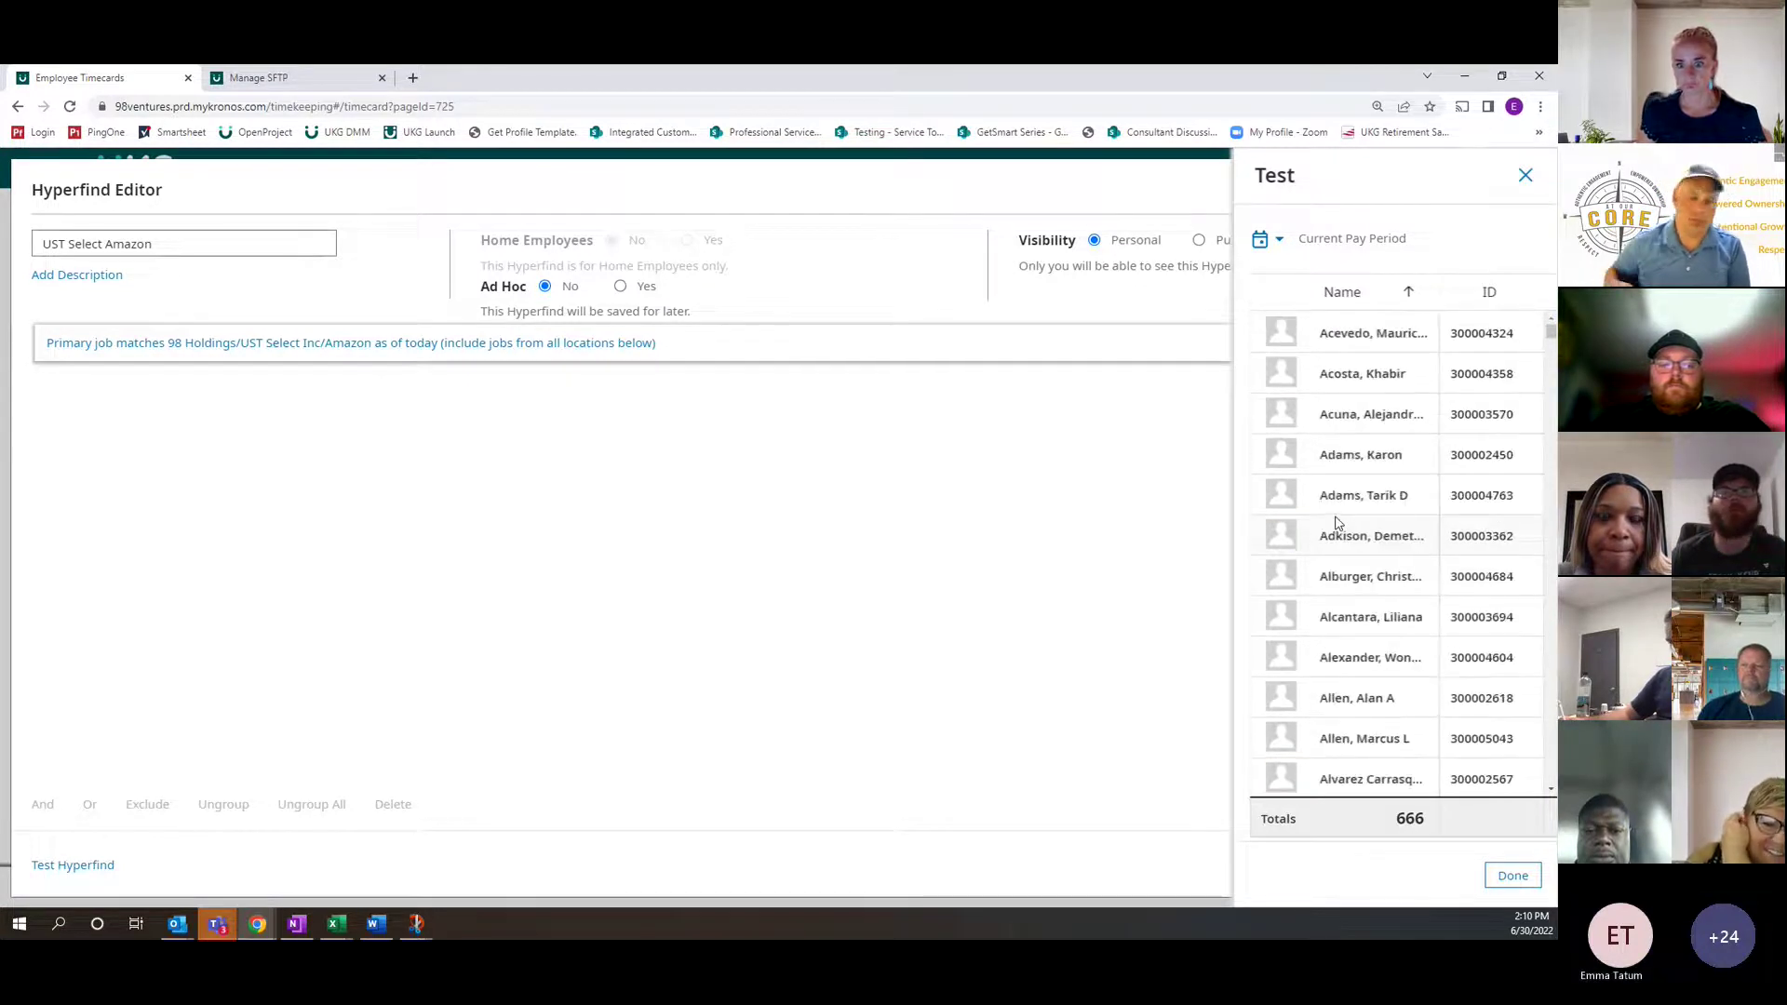
Close the test results and discard the unsaved Hyperfind, returning to the employee timecards
{"action": "left_click", "coordinate": [1526, 178]}
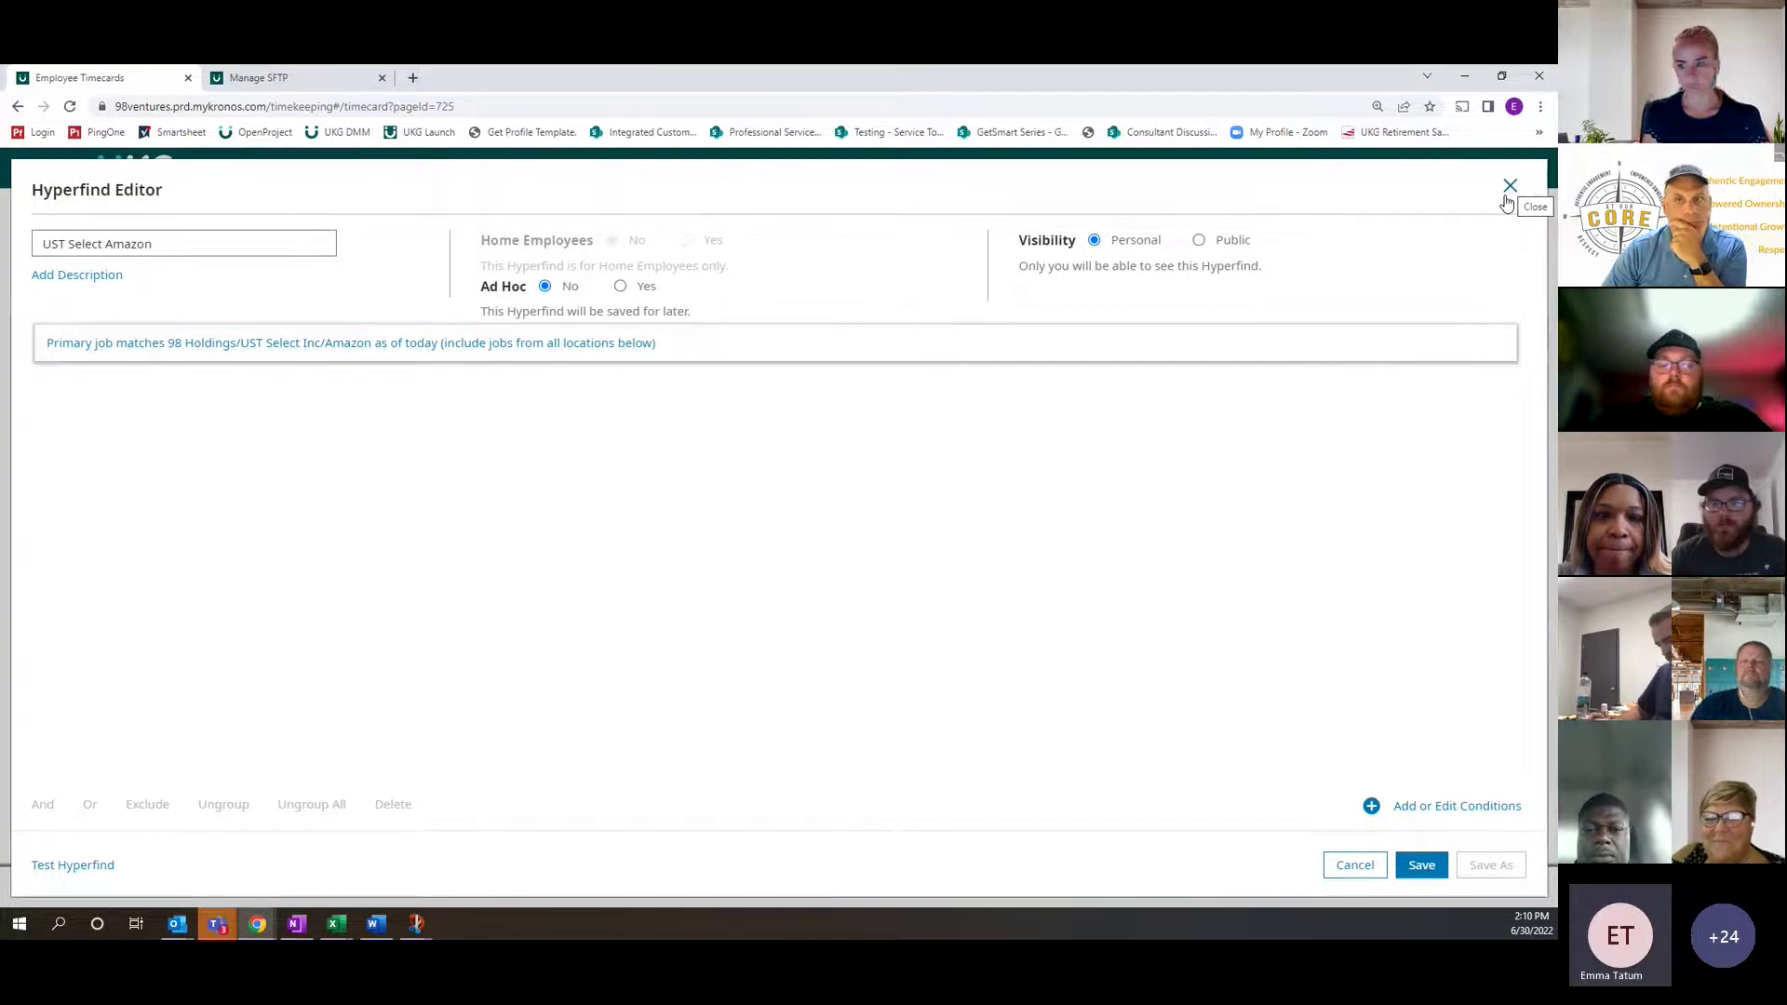
{"action": "left_click", "coordinate": [1506, 190]}
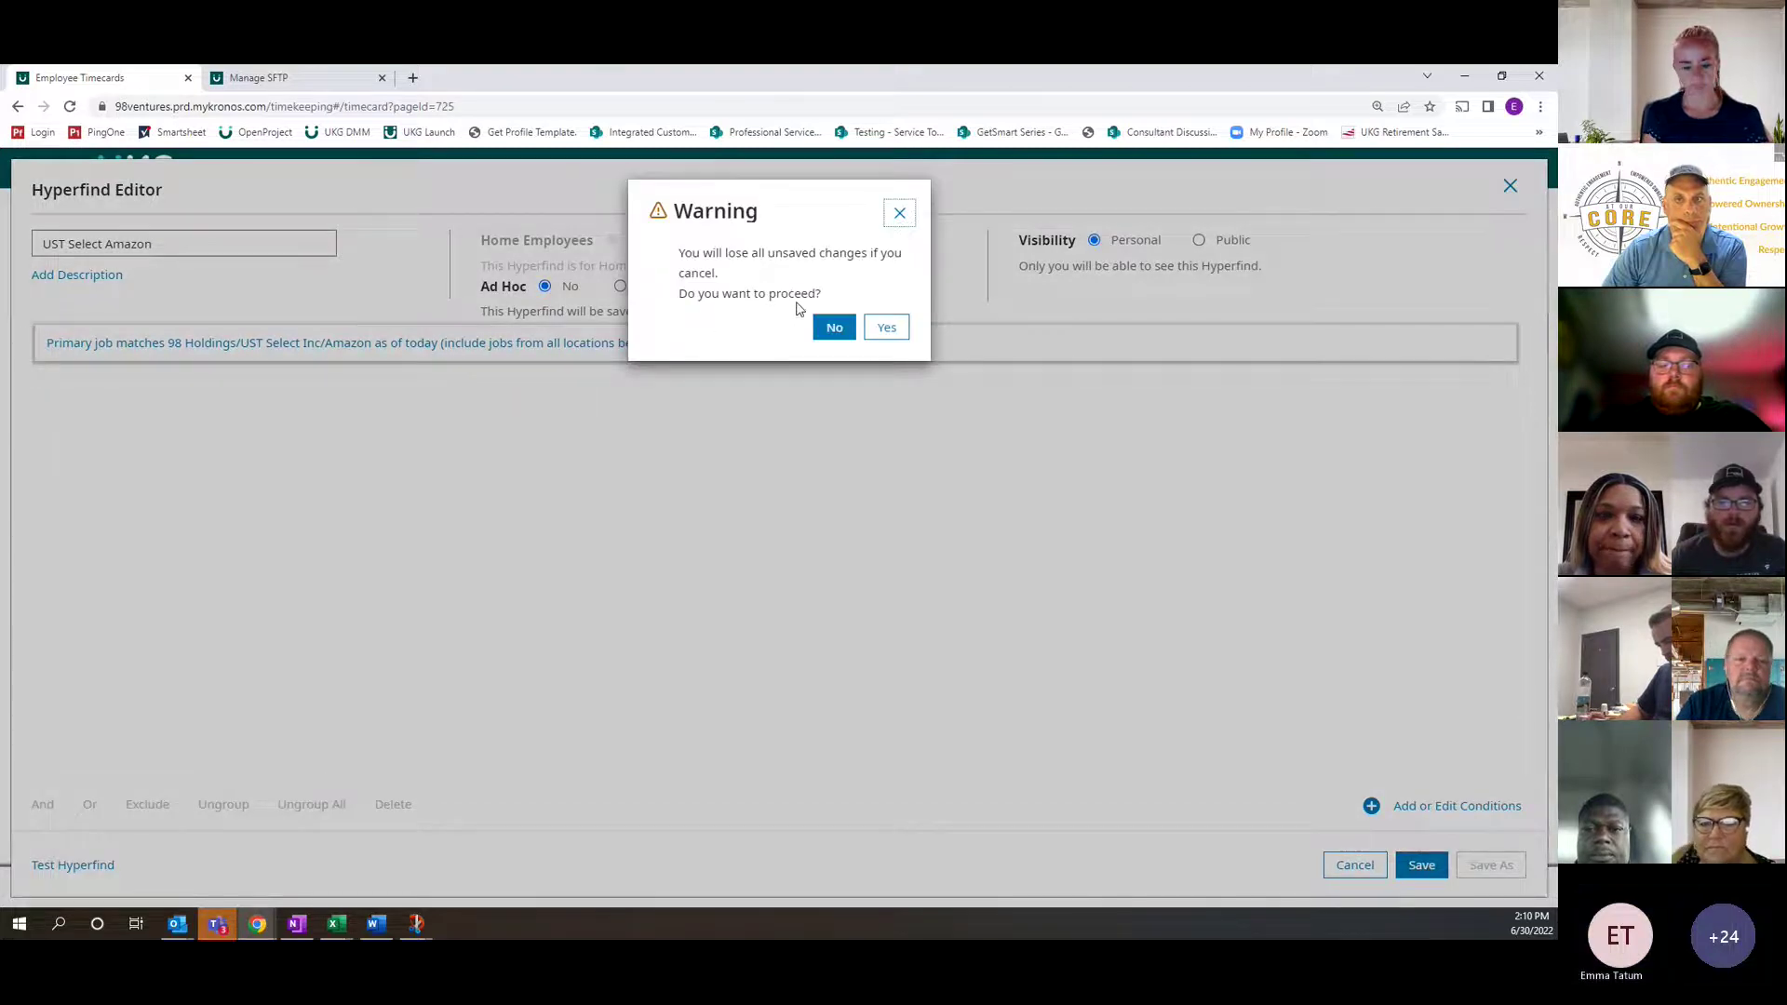
{"action": "left_click", "coordinate": [884, 328]}
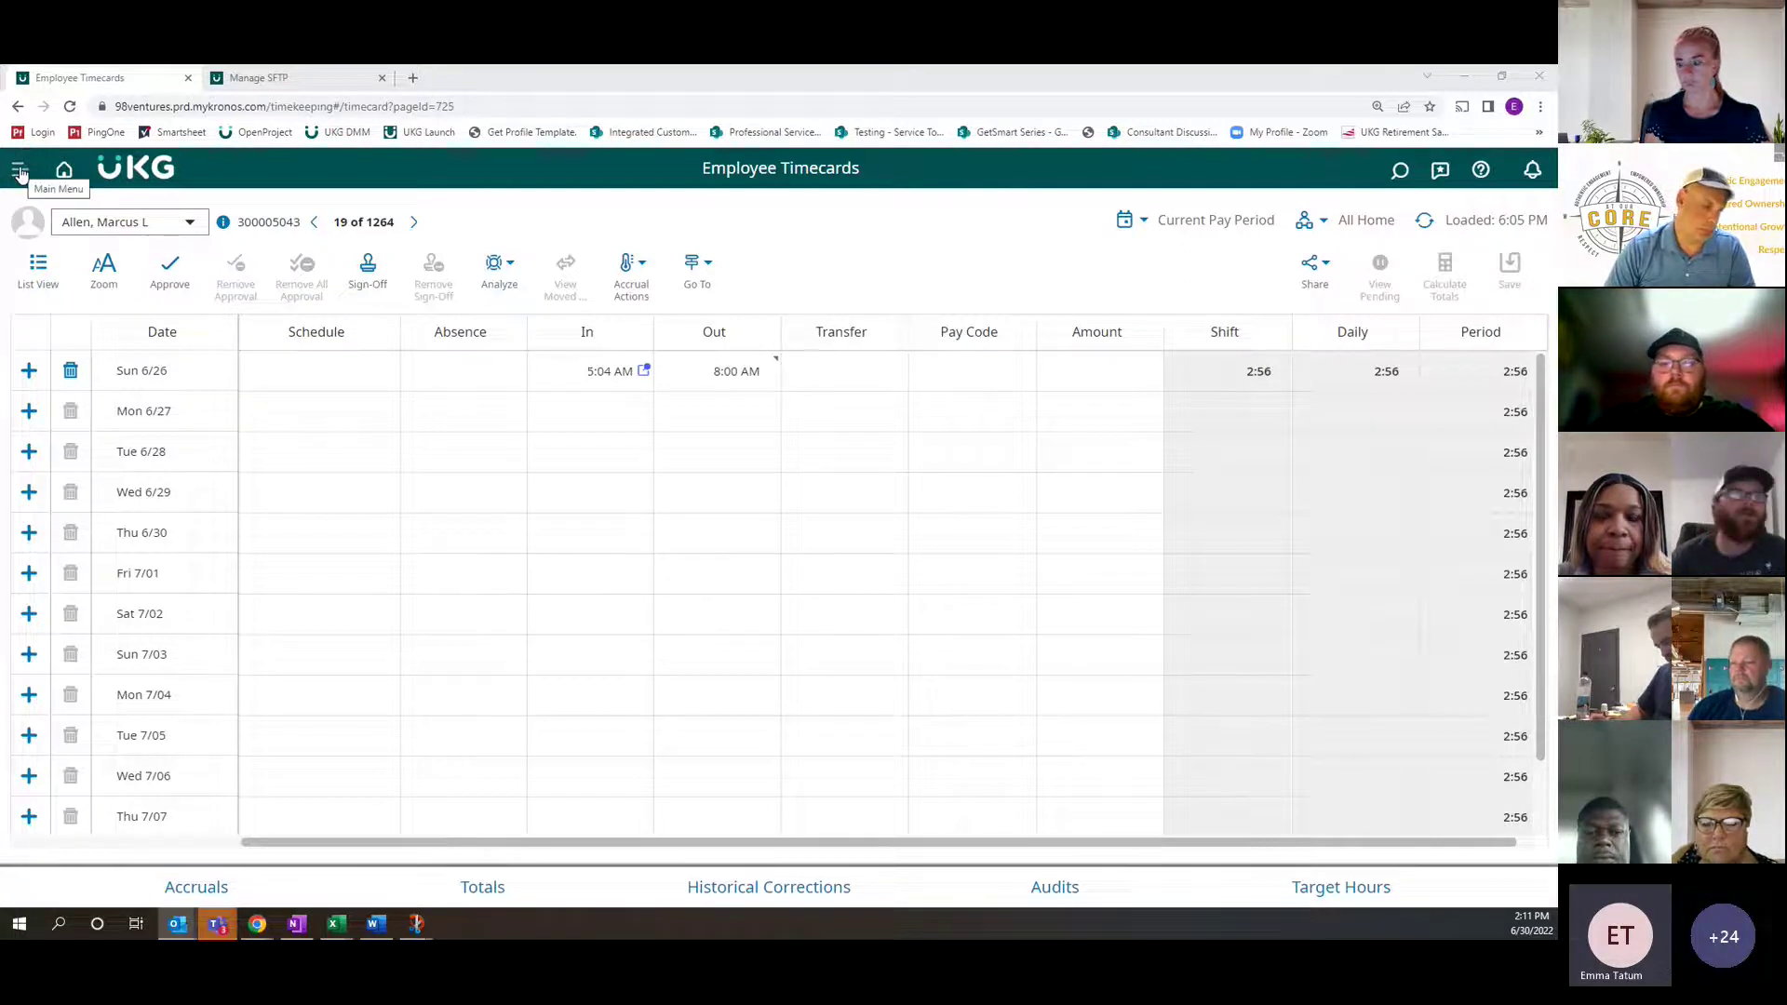
Collapse the Time, Dataviews & Reports and Maintenance groups in the main navigation, and open the Schedule Planner
{"action": "left_click", "coordinate": [19, 173]}
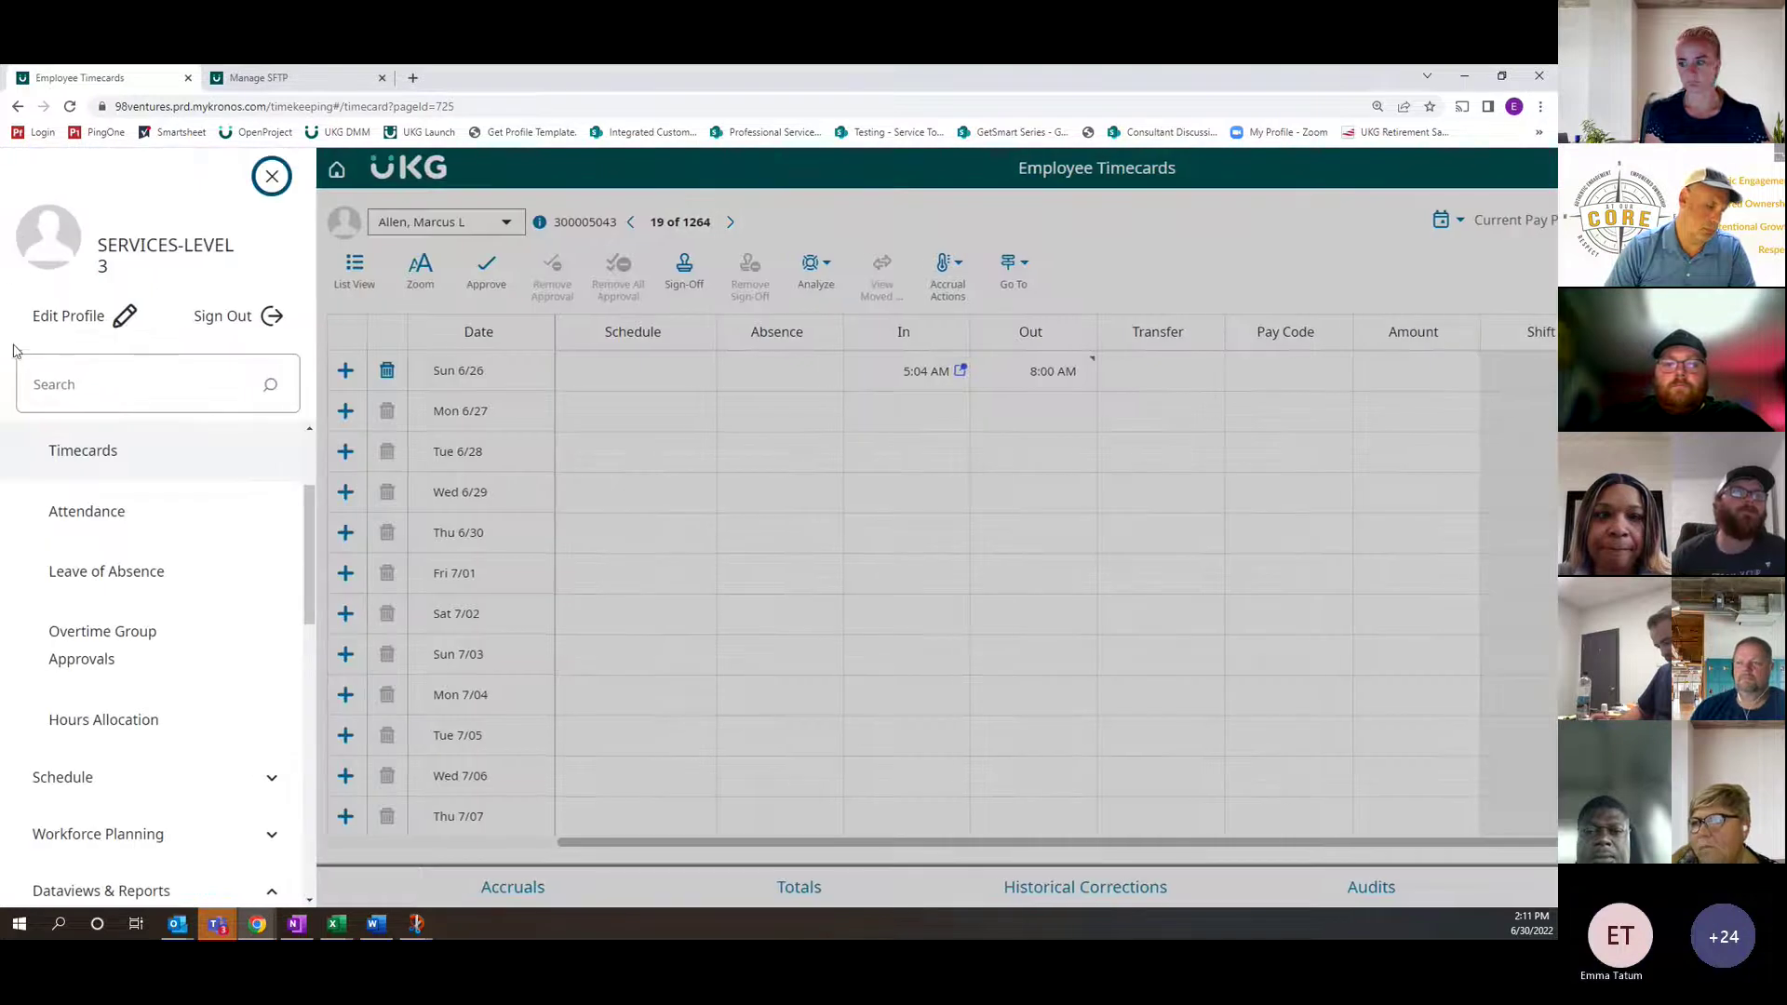
{"action": "scroll", "coordinate": [145, 567], "scroll_direction": "up", "scroll_amount": 1}
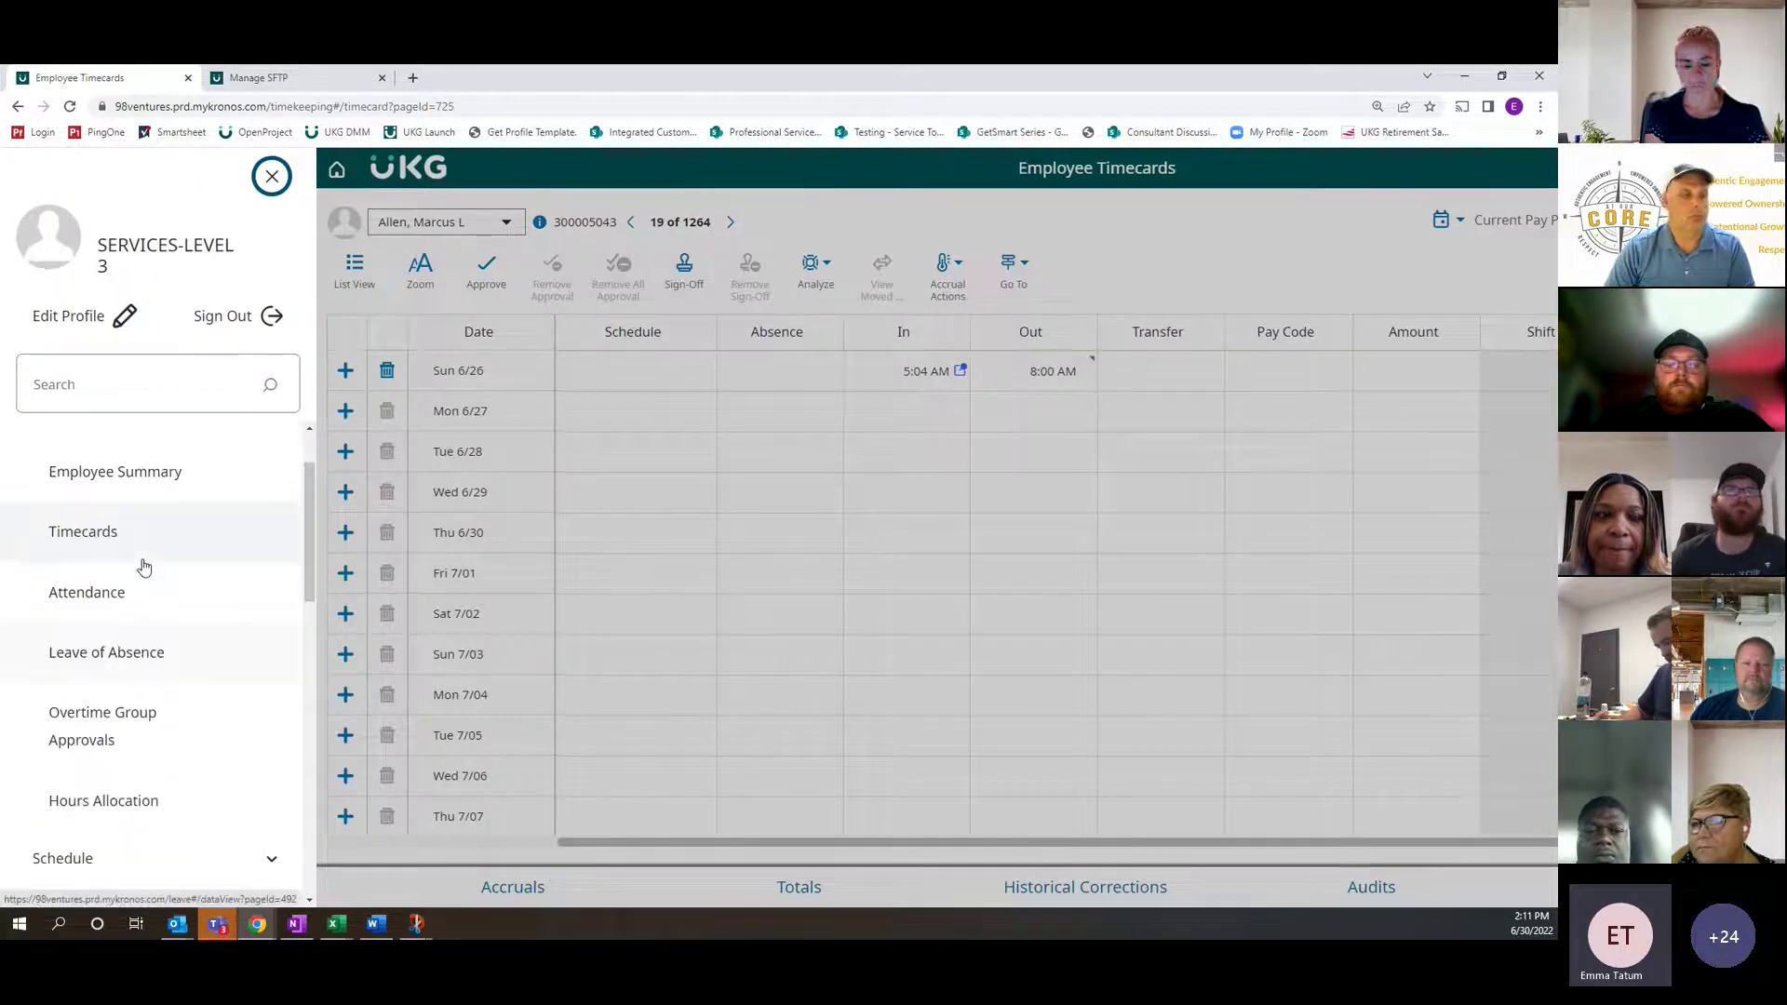
{"action": "scroll", "coordinate": [141, 566], "scroll_direction": "up", "scroll_amount": 1}
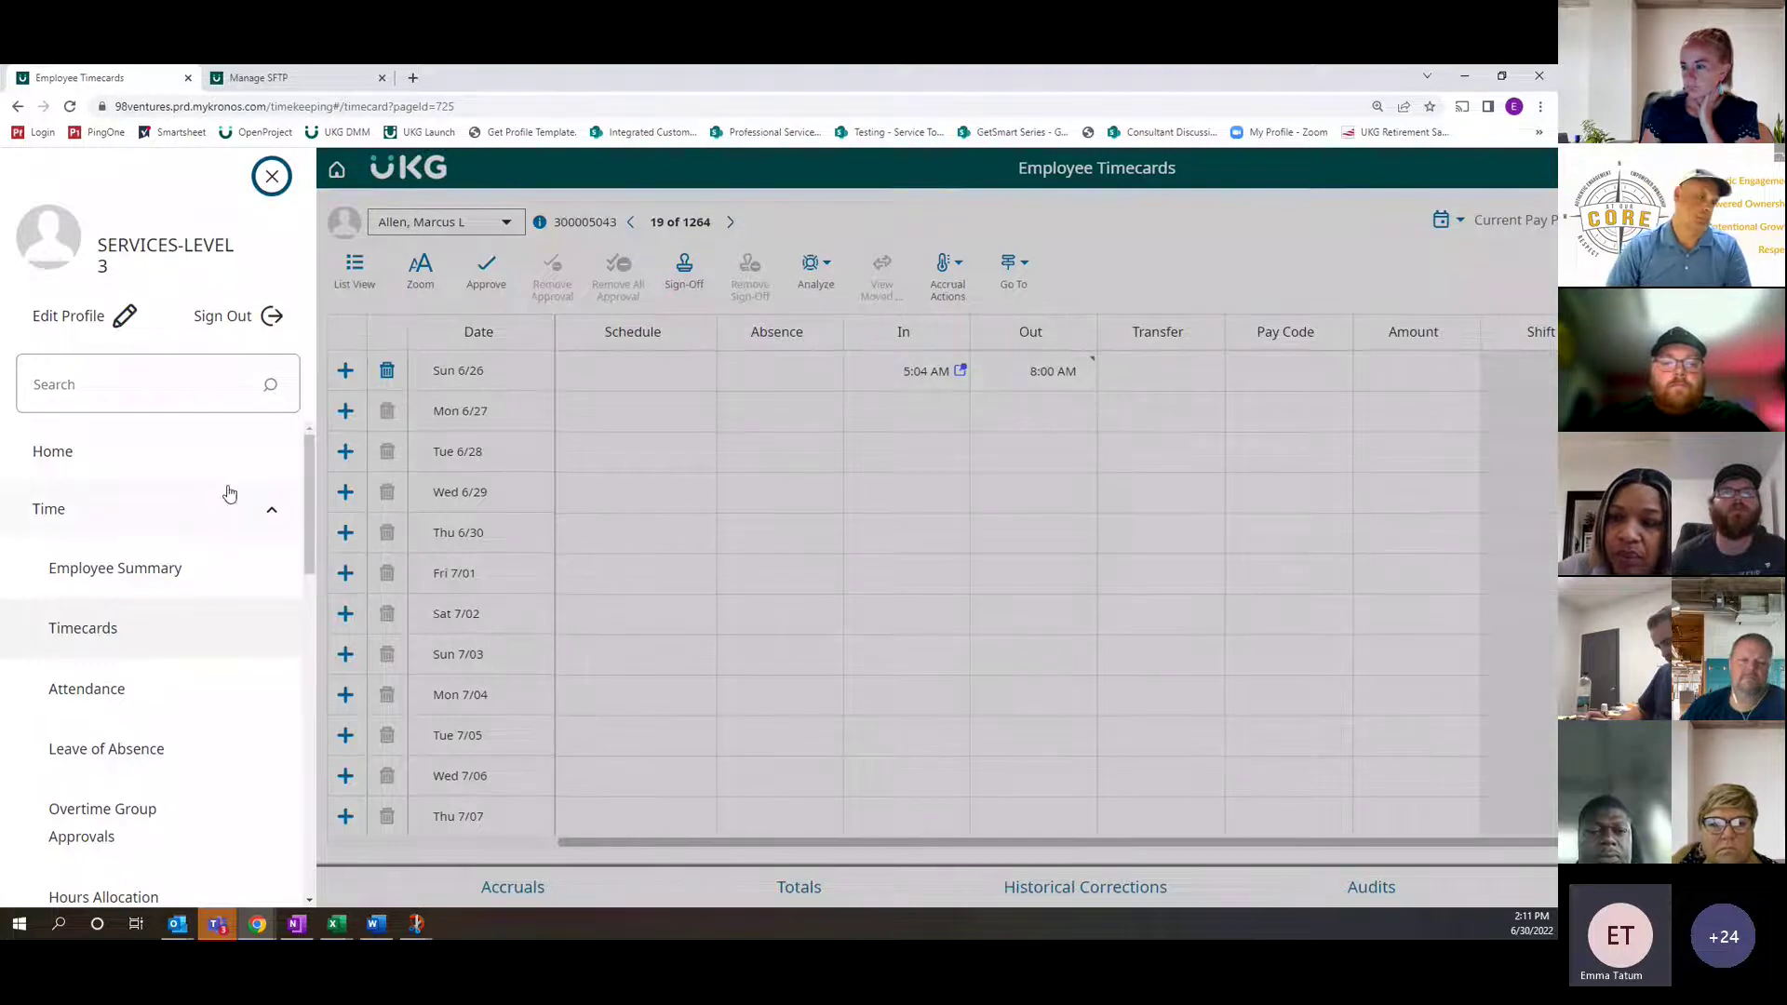
{"action": "left_click", "coordinate": [240, 511]}
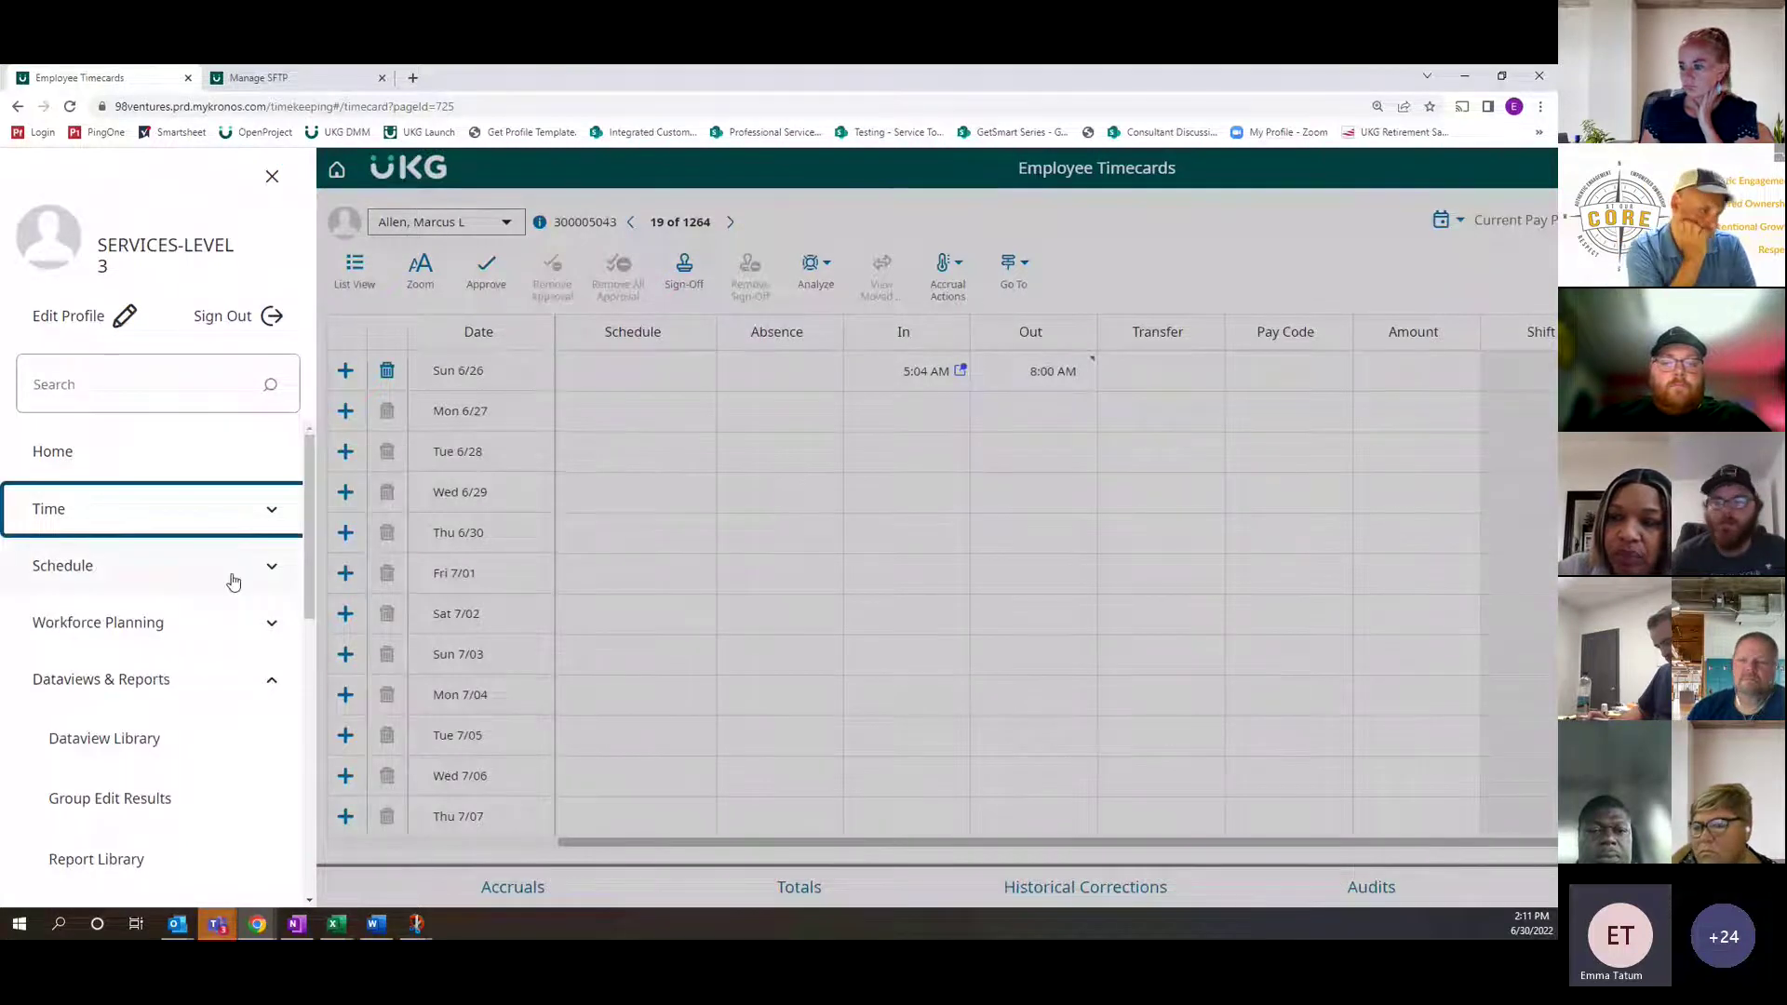
{"action": "left_click", "coordinate": [231, 678]}
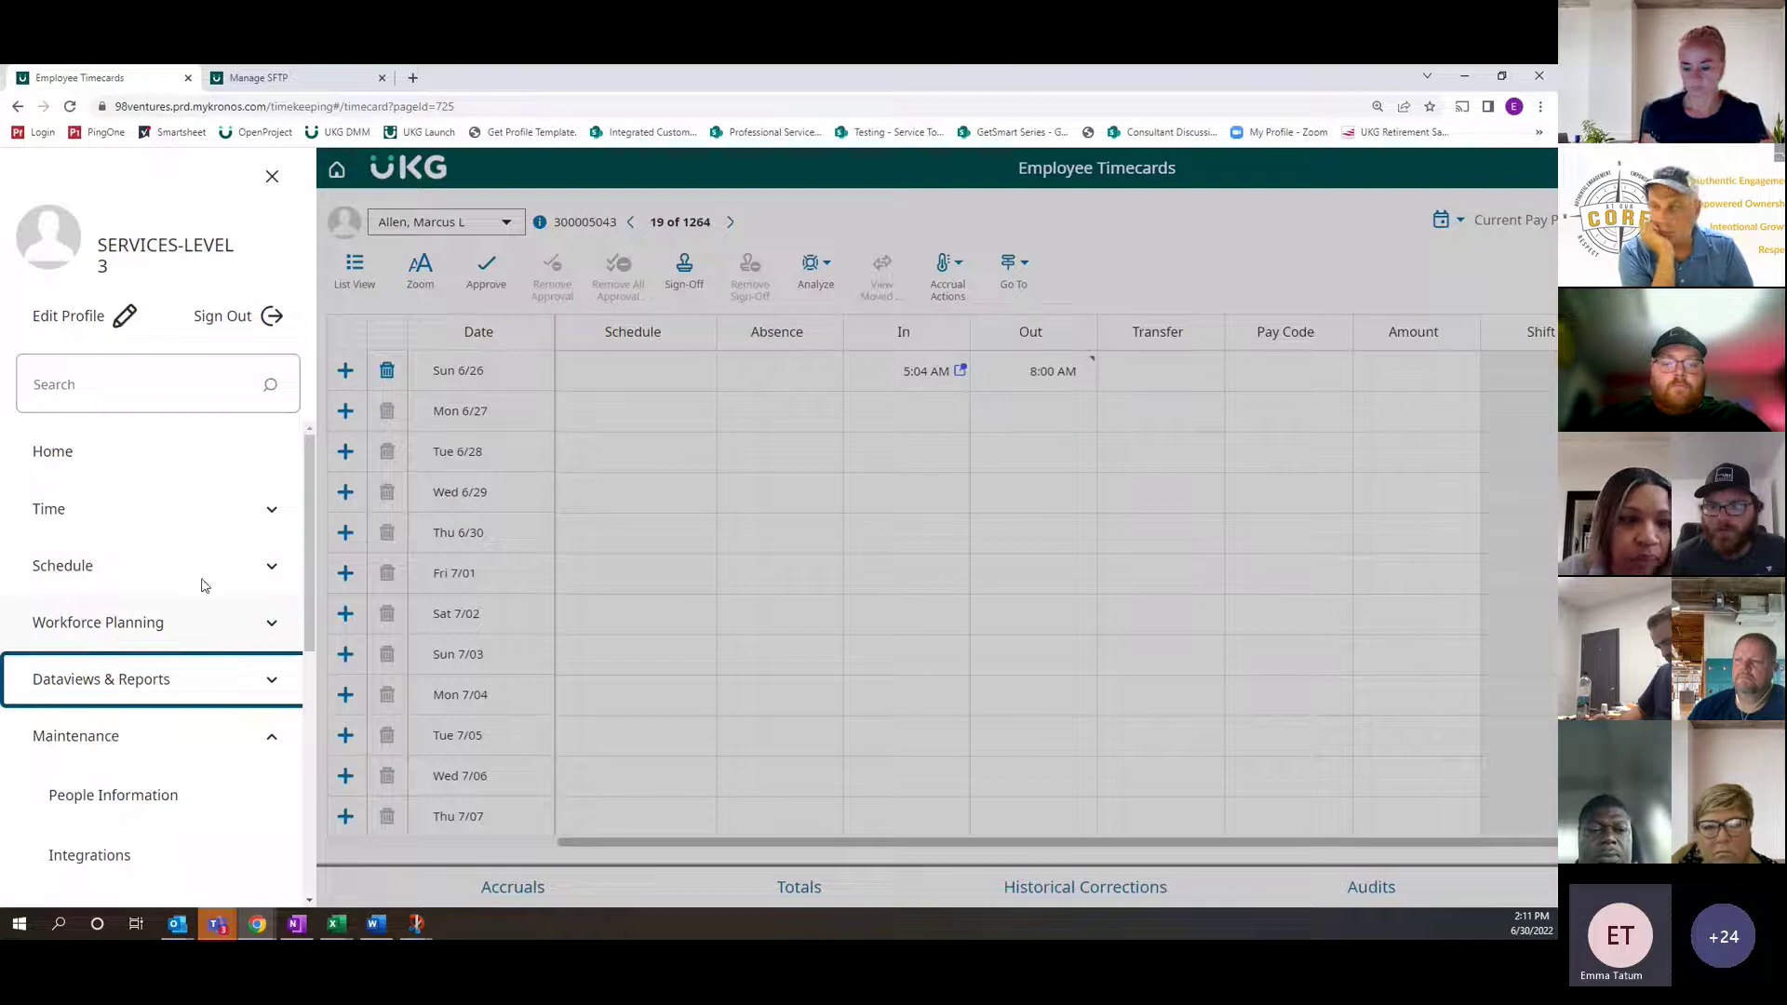
{"action": "left_click", "coordinate": [164, 738]}
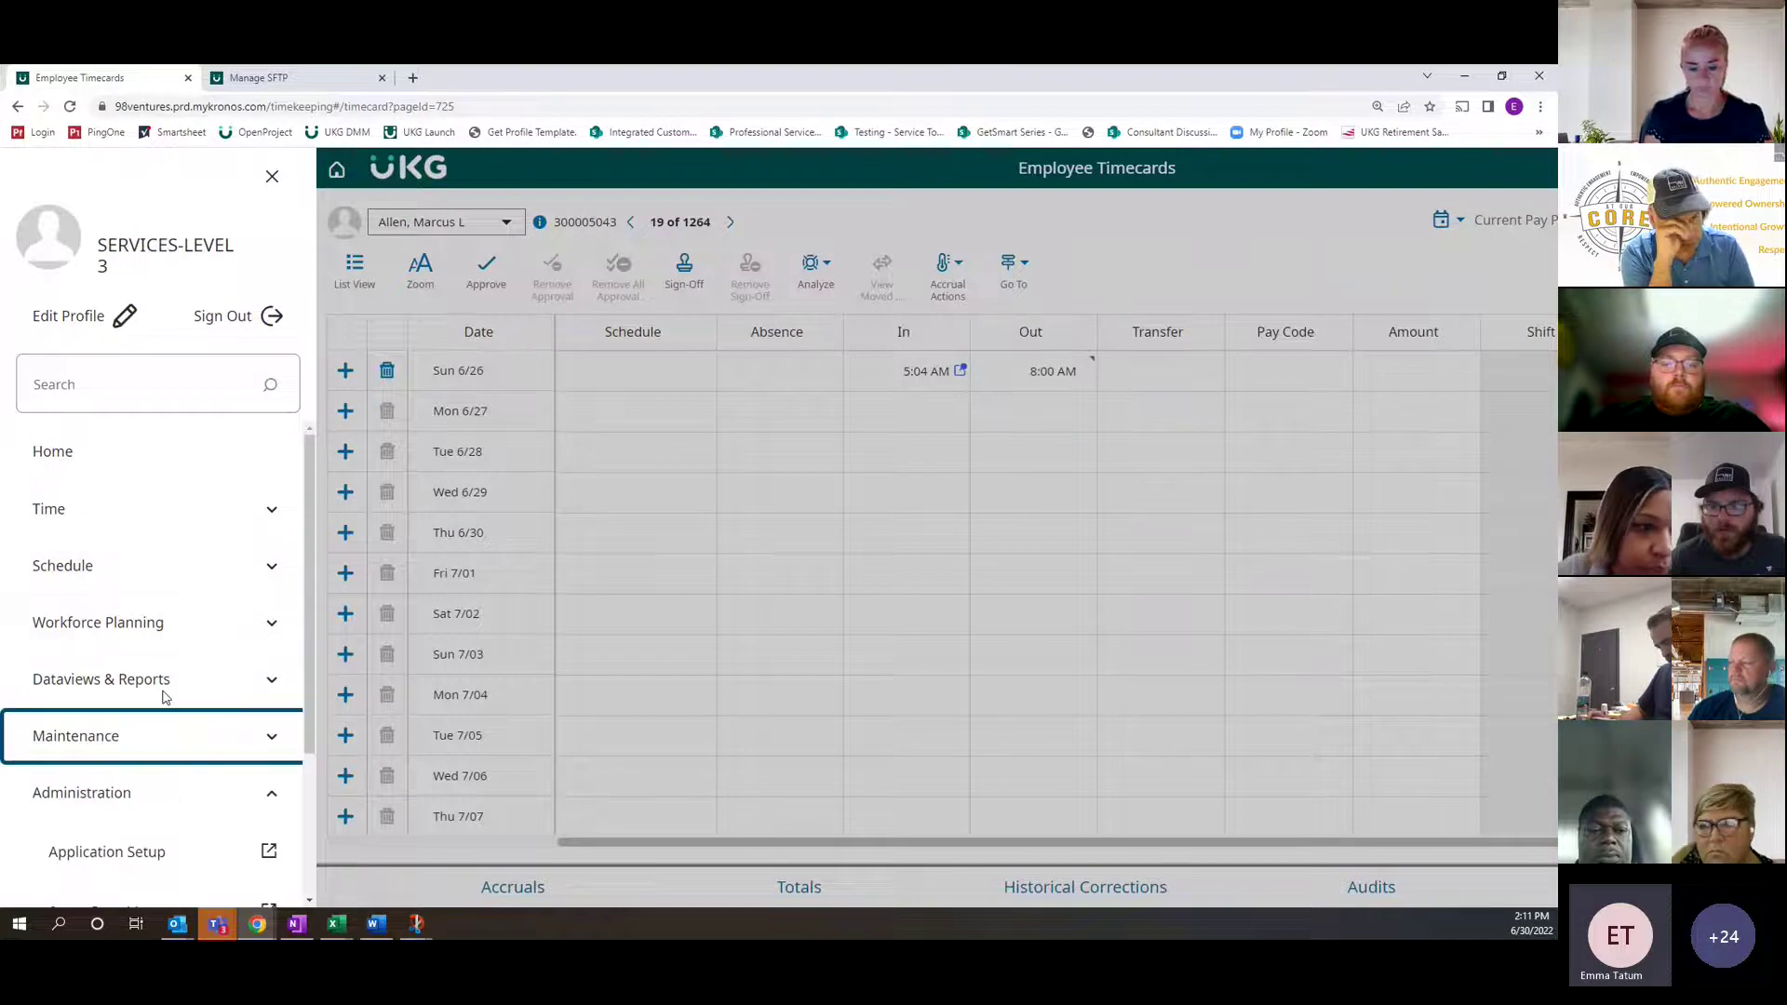
{"action": "left_click", "coordinate": [153, 576]}
{"action": "left_click", "coordinate": [181, 640]}
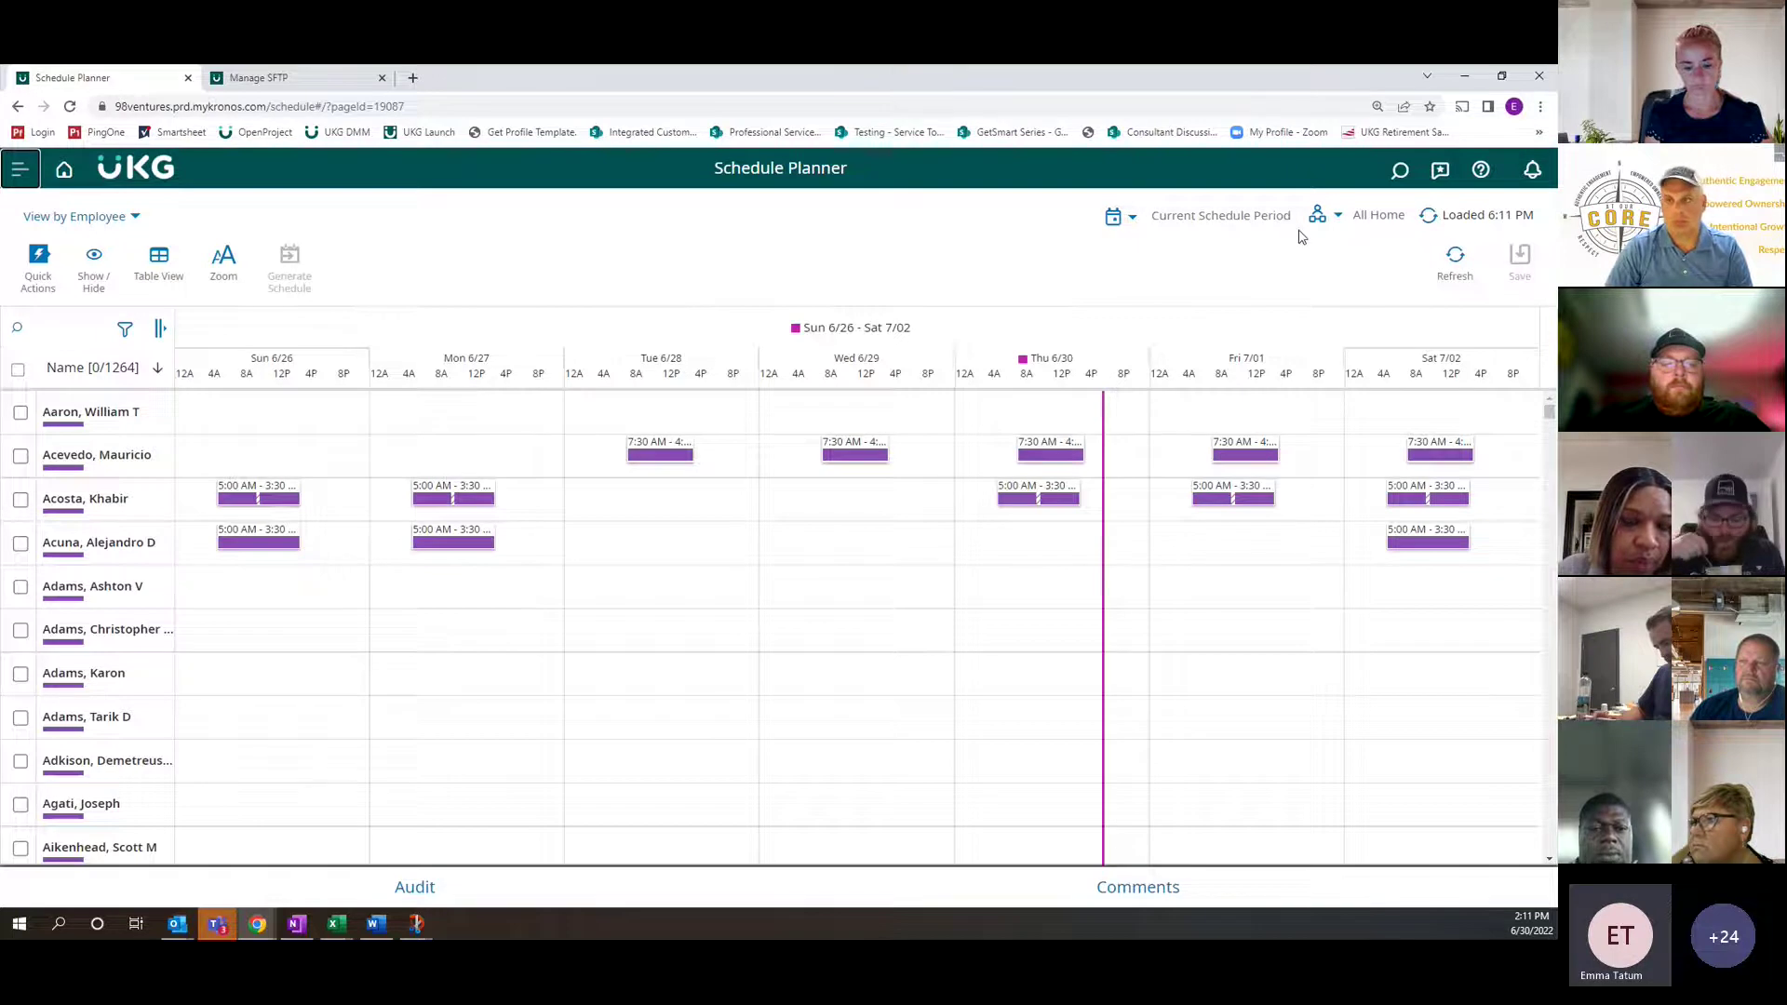
{"action": "left_click_drag", "start_coordinate": [1300, 237], "coordinate": [1152, 249]}
{"action": "left_click", "coordinate": [1269, 270]}
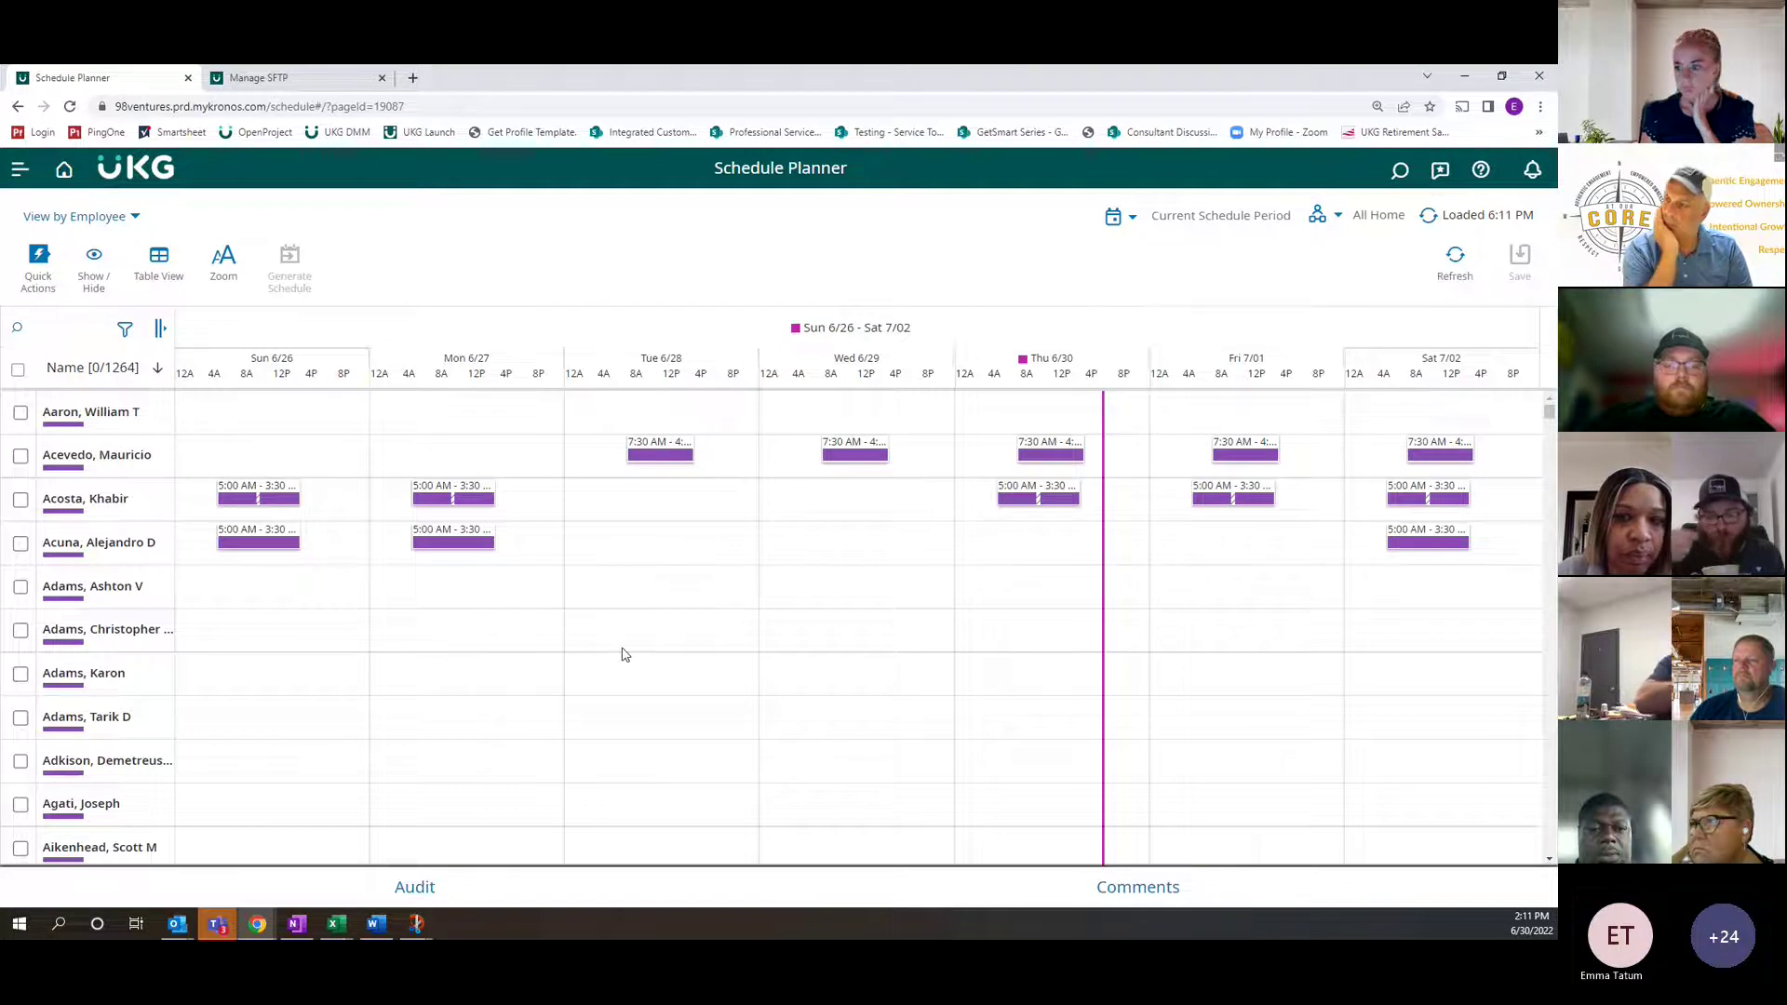
{"action": "scroll", "coordinate": [623, 655], "scroll_direction": "down", "scroll_amount": 4}
{"action": "scroll", "coordinate": [622, 652], "scroll_direction": "up", "scroll_amount": 4}
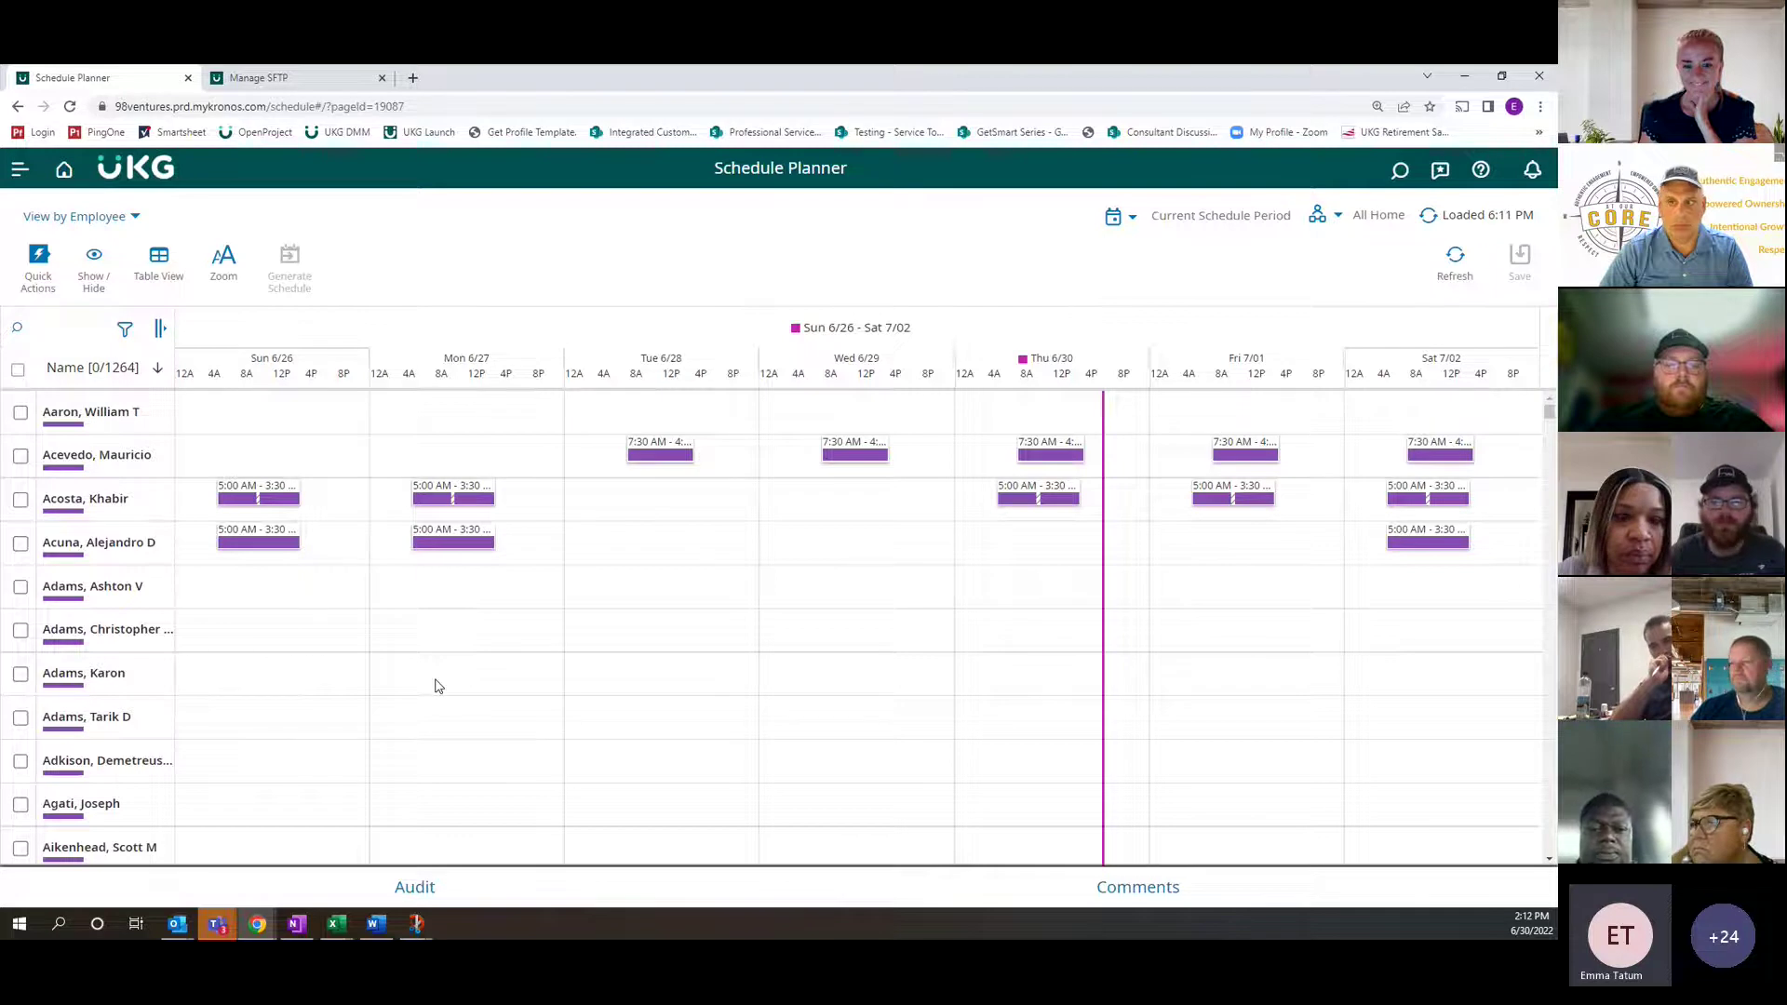
Start adding a shift on Monday 6/27 for the seventh listed employee, who belongs to AMZN Pittsburgh PA
{"action": "scroll", "coordinate": [435, 684], "scroll_direction": "down", "scroll_amount": 1}
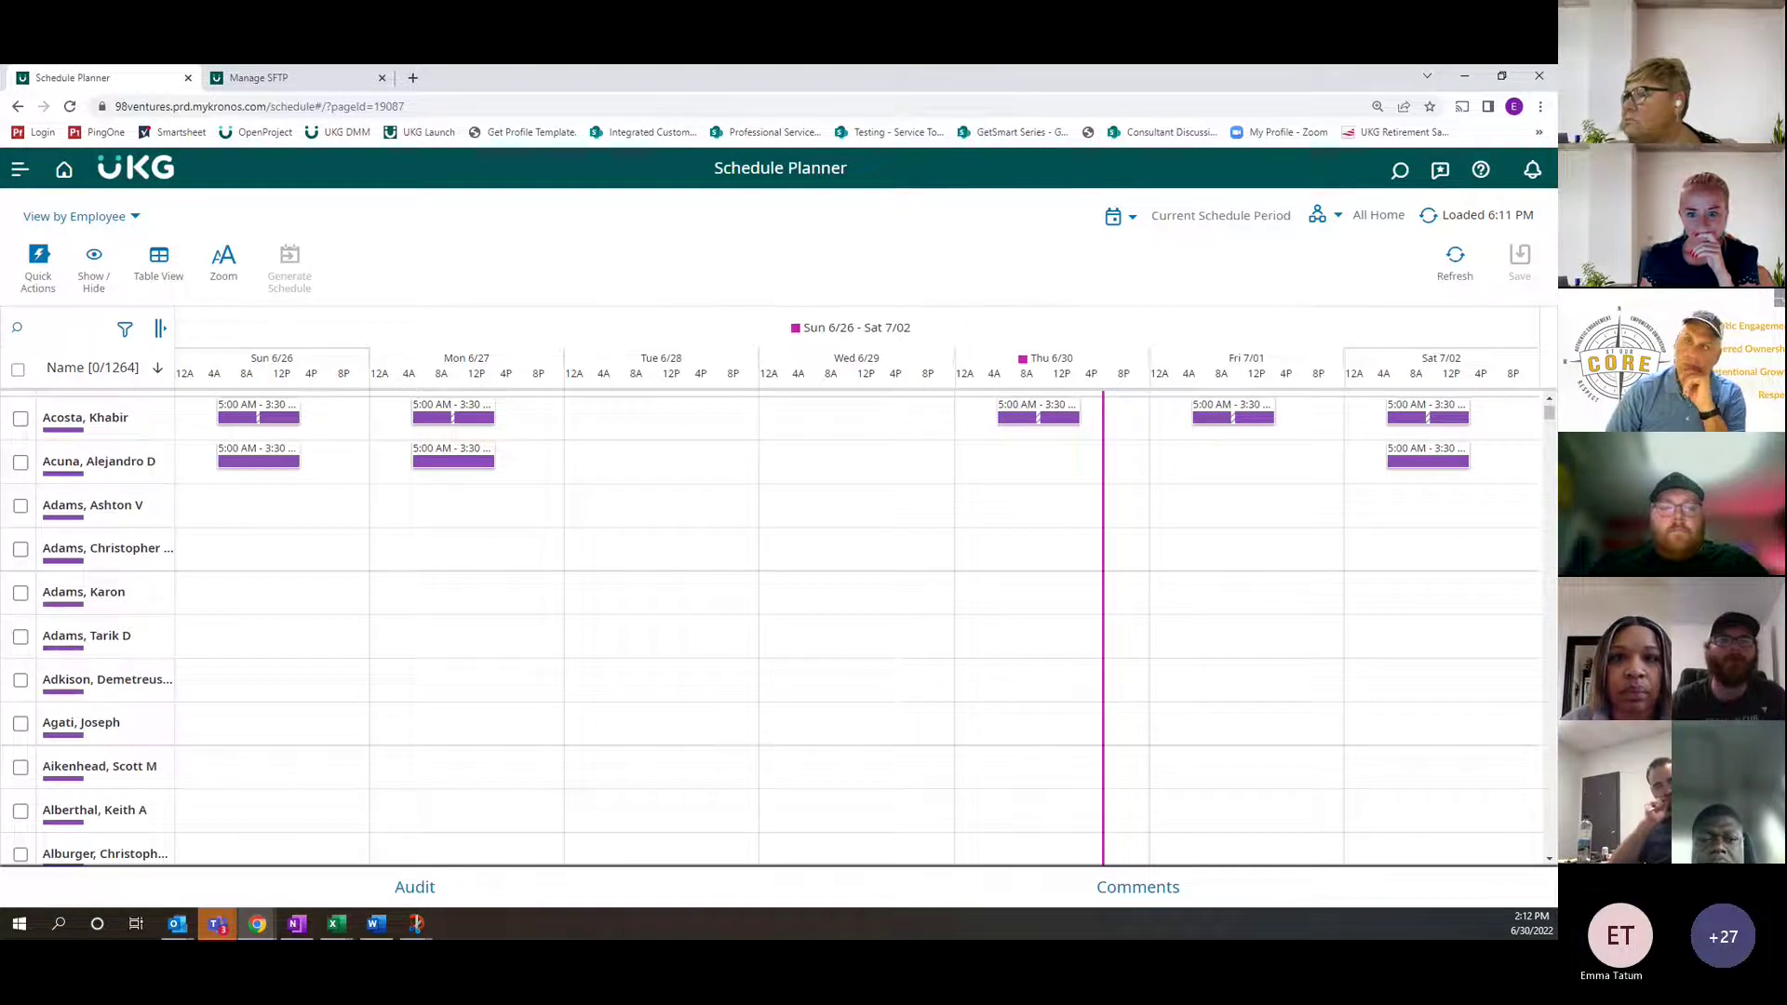
{"action": "scroll", "coordinate": [50, 656], "scroll_direction": "down", "scroll_amount": 1}
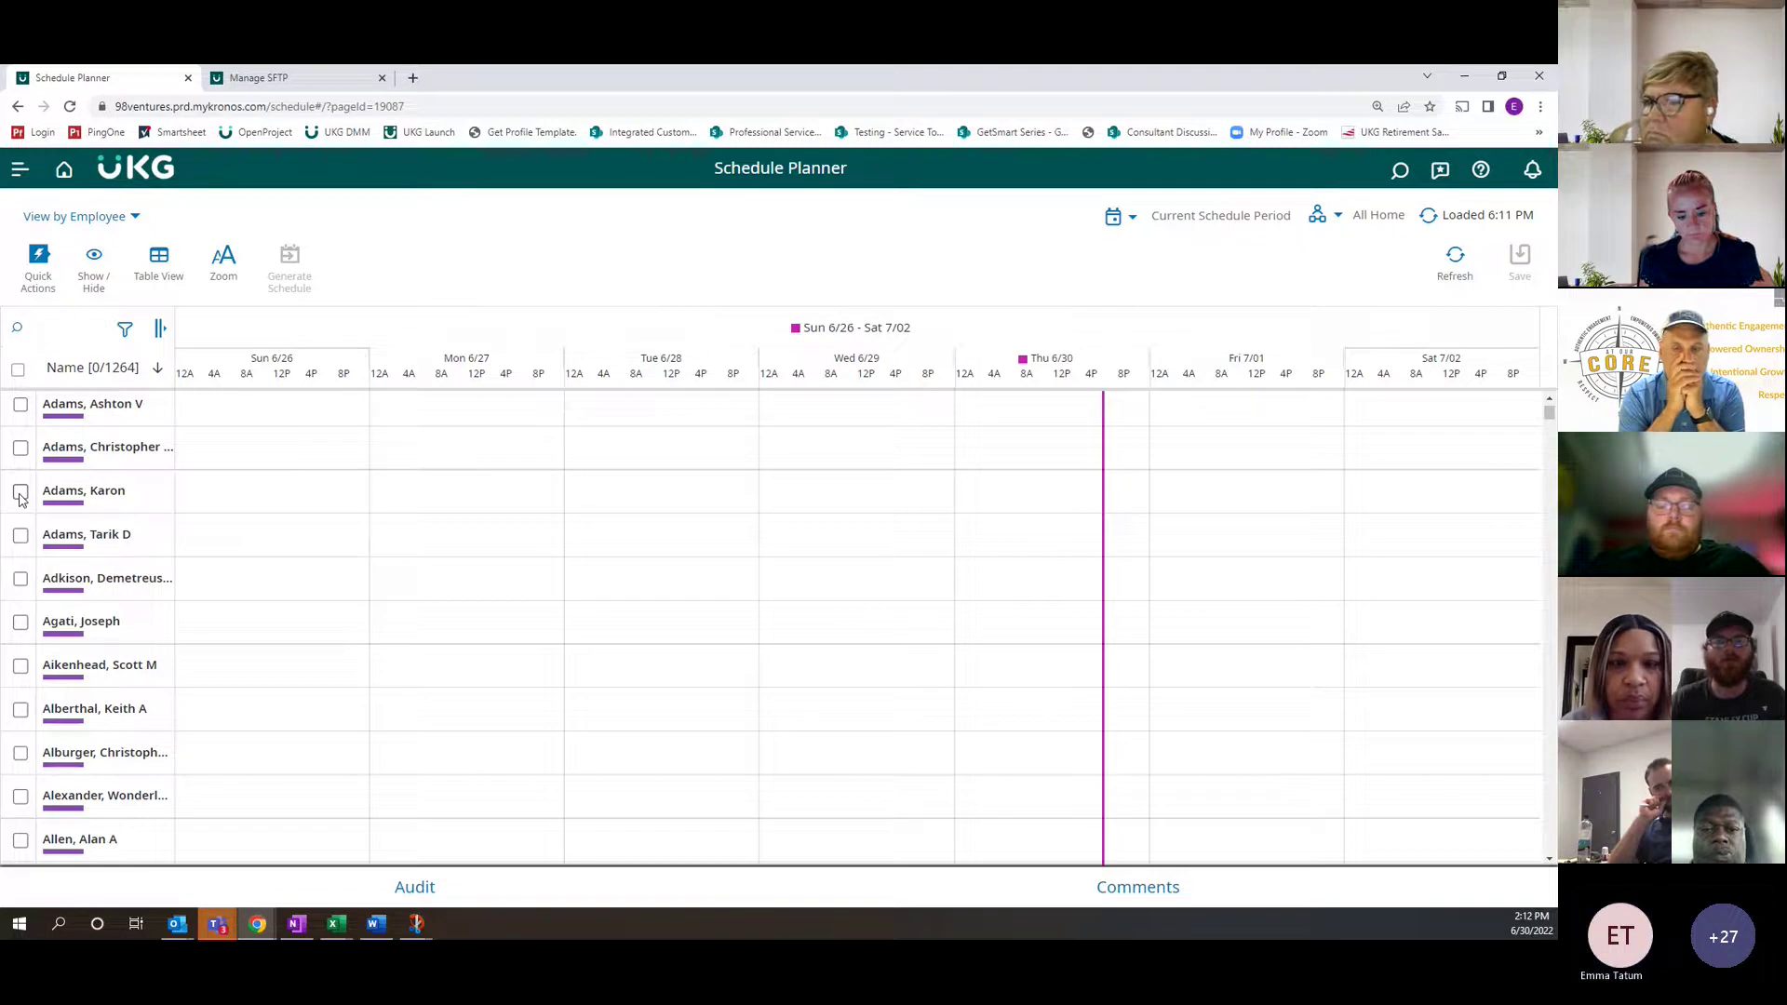
{"action": "right_click", "coordinate": [277, 500]}
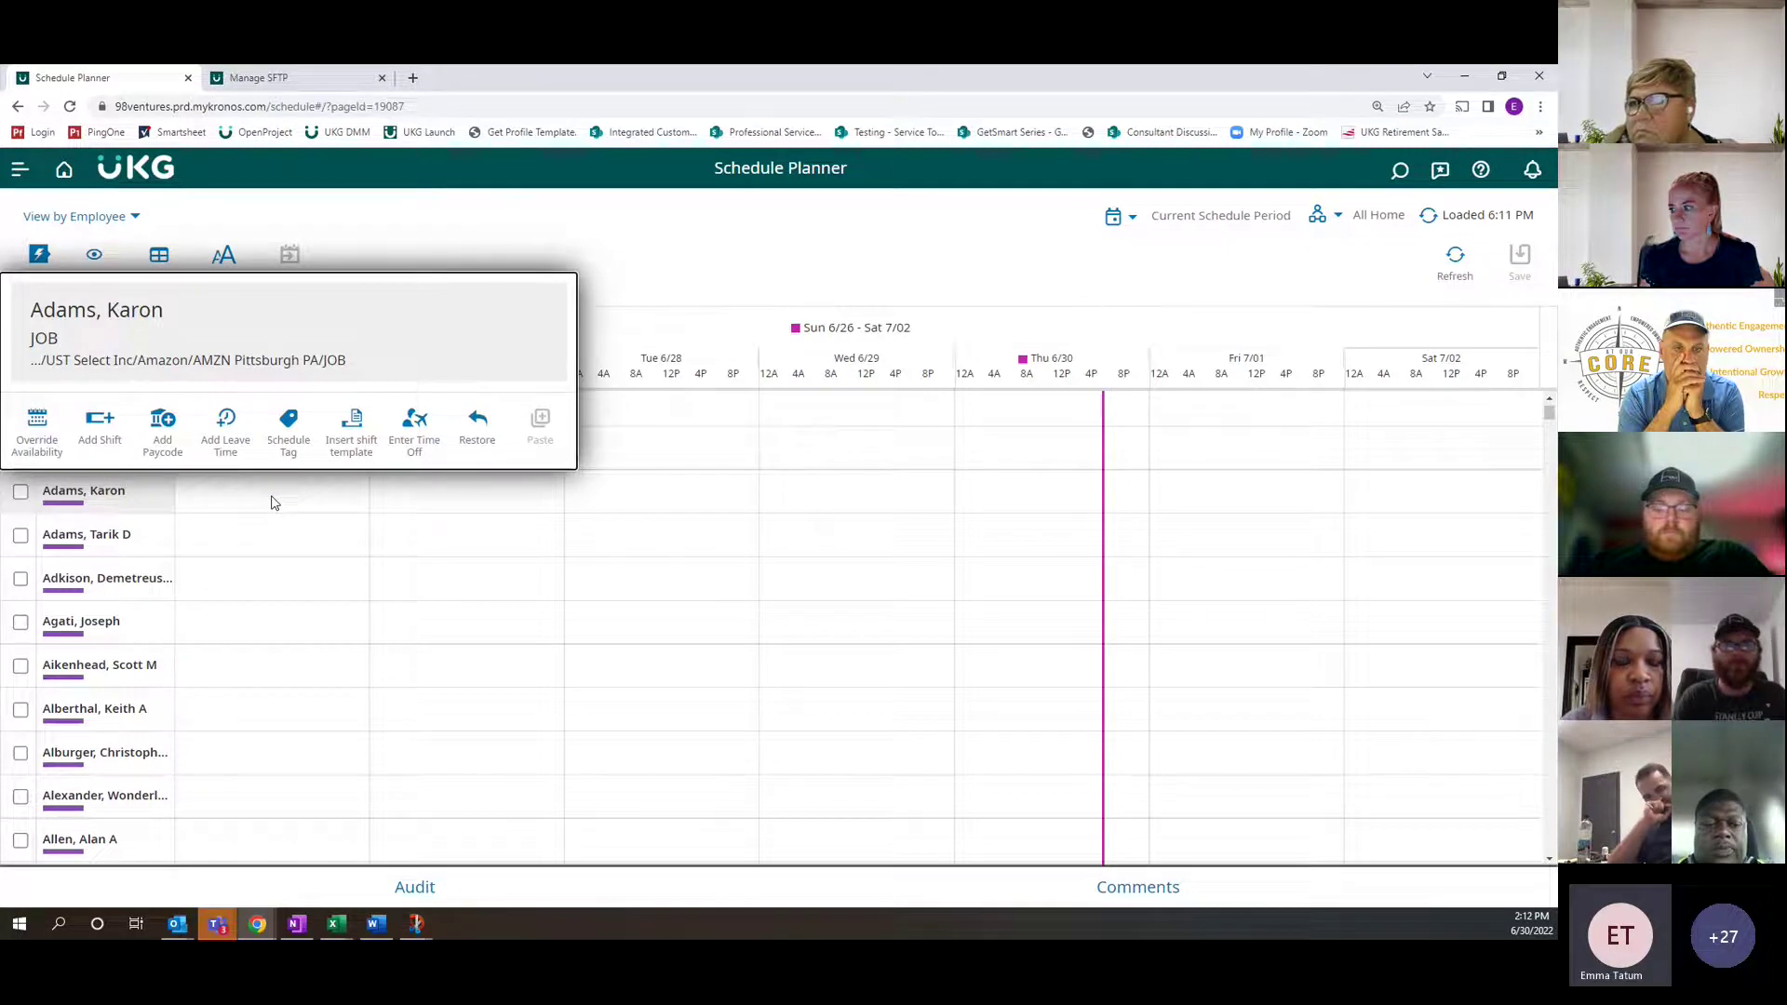
{"action": "left_click", "coordinate": [483, 489]}
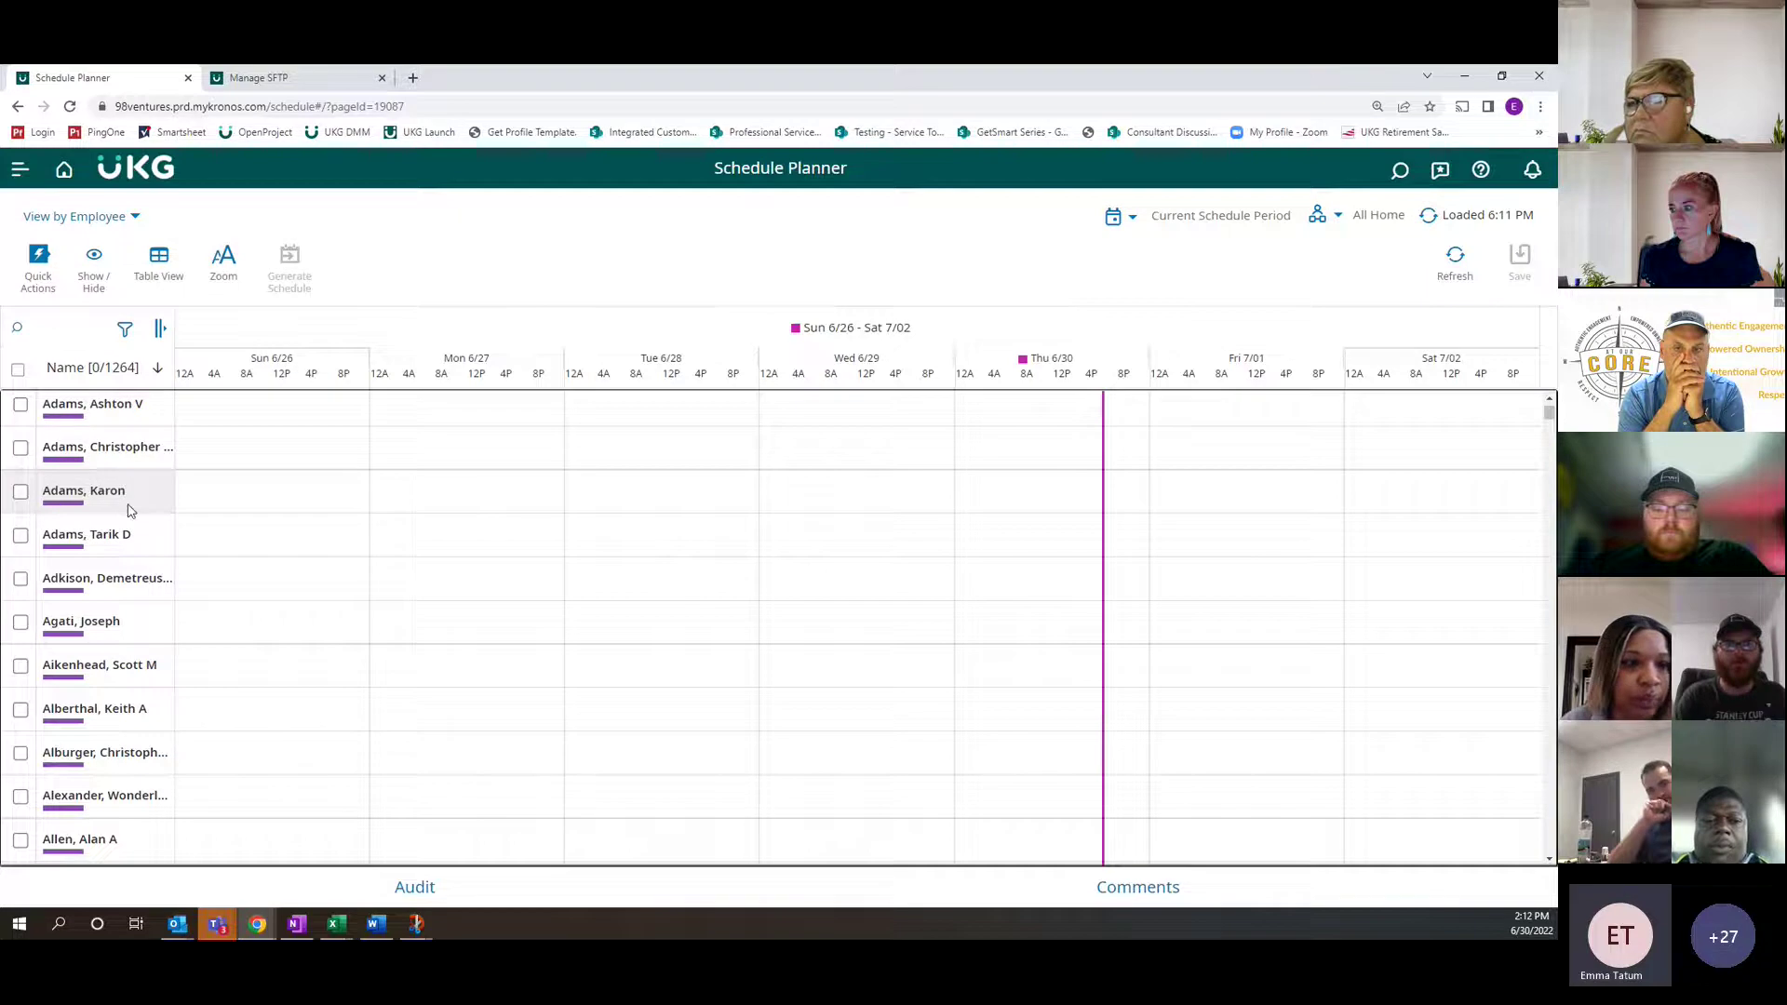
{"action": "right_click", "coordinate": [430, 499]}
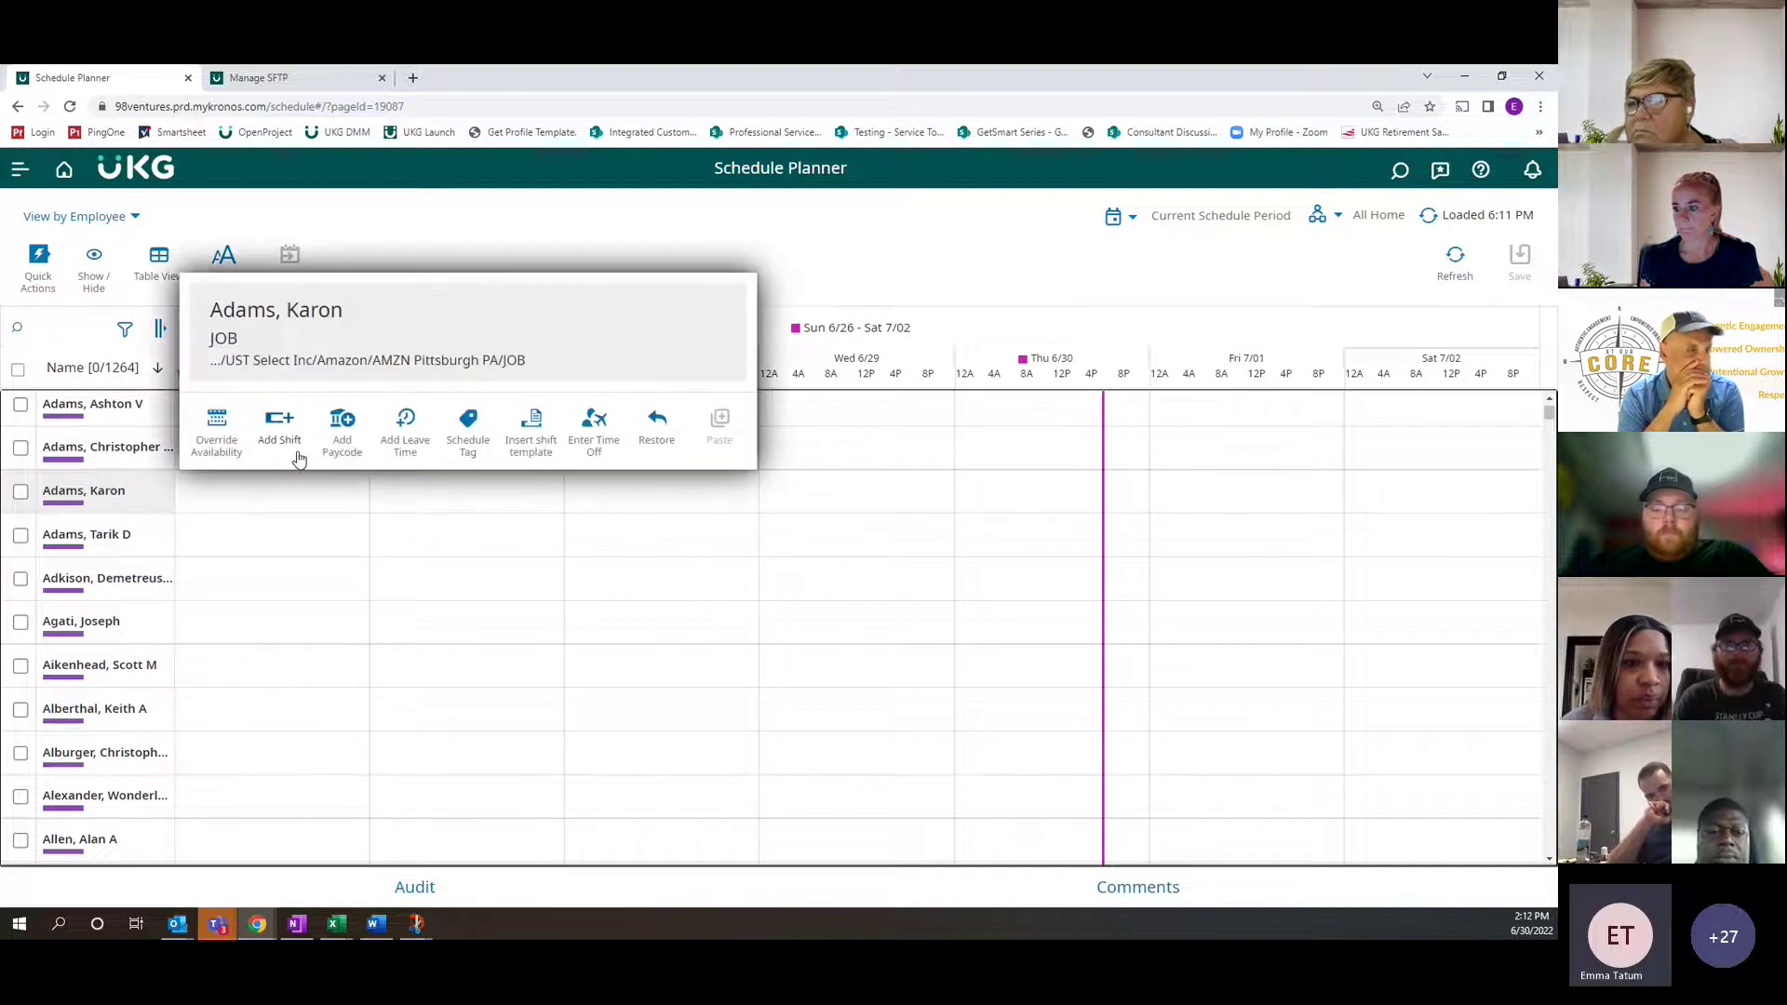
{"action": "left_click", "coordinate": [288, 437]}
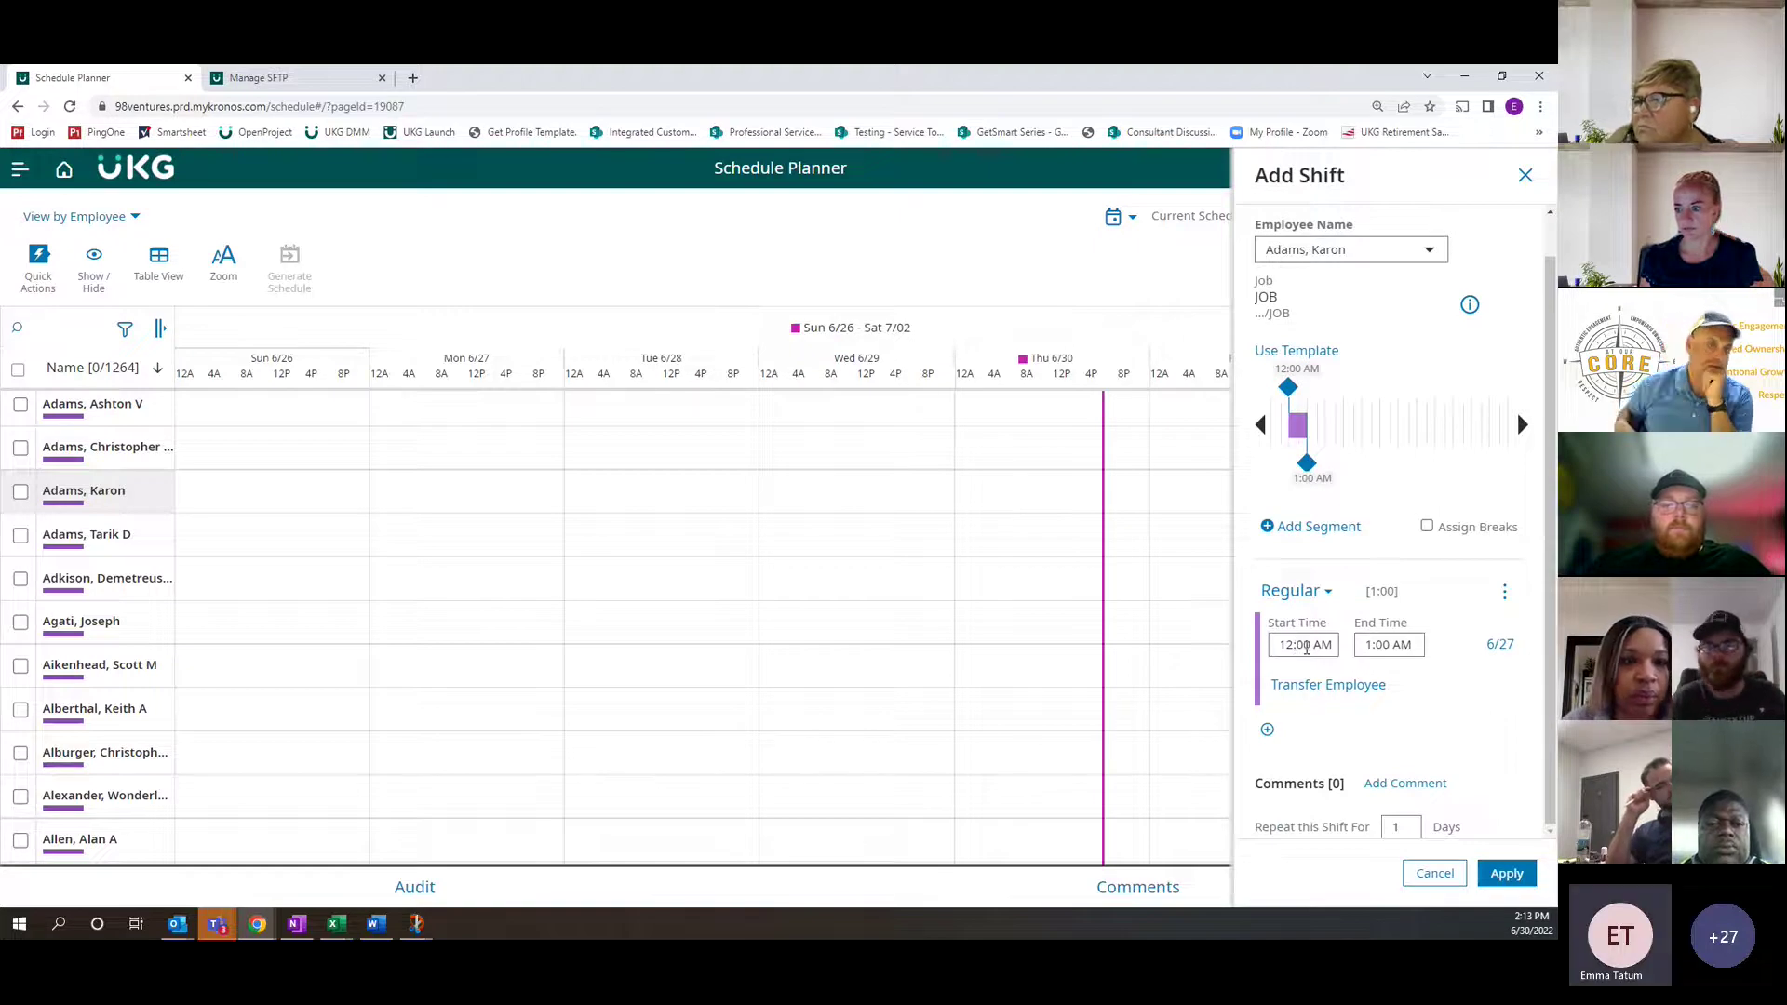
Set the Monday 6/27 shift's start time to 8:00 AM and its end time to 5:00 PM
{"action": "left_click", "coordinate": [1295, 644]}
{"action": "left_click_drag", "start_coordinate": [1313, 644], "coordinate": [1276, 644]}
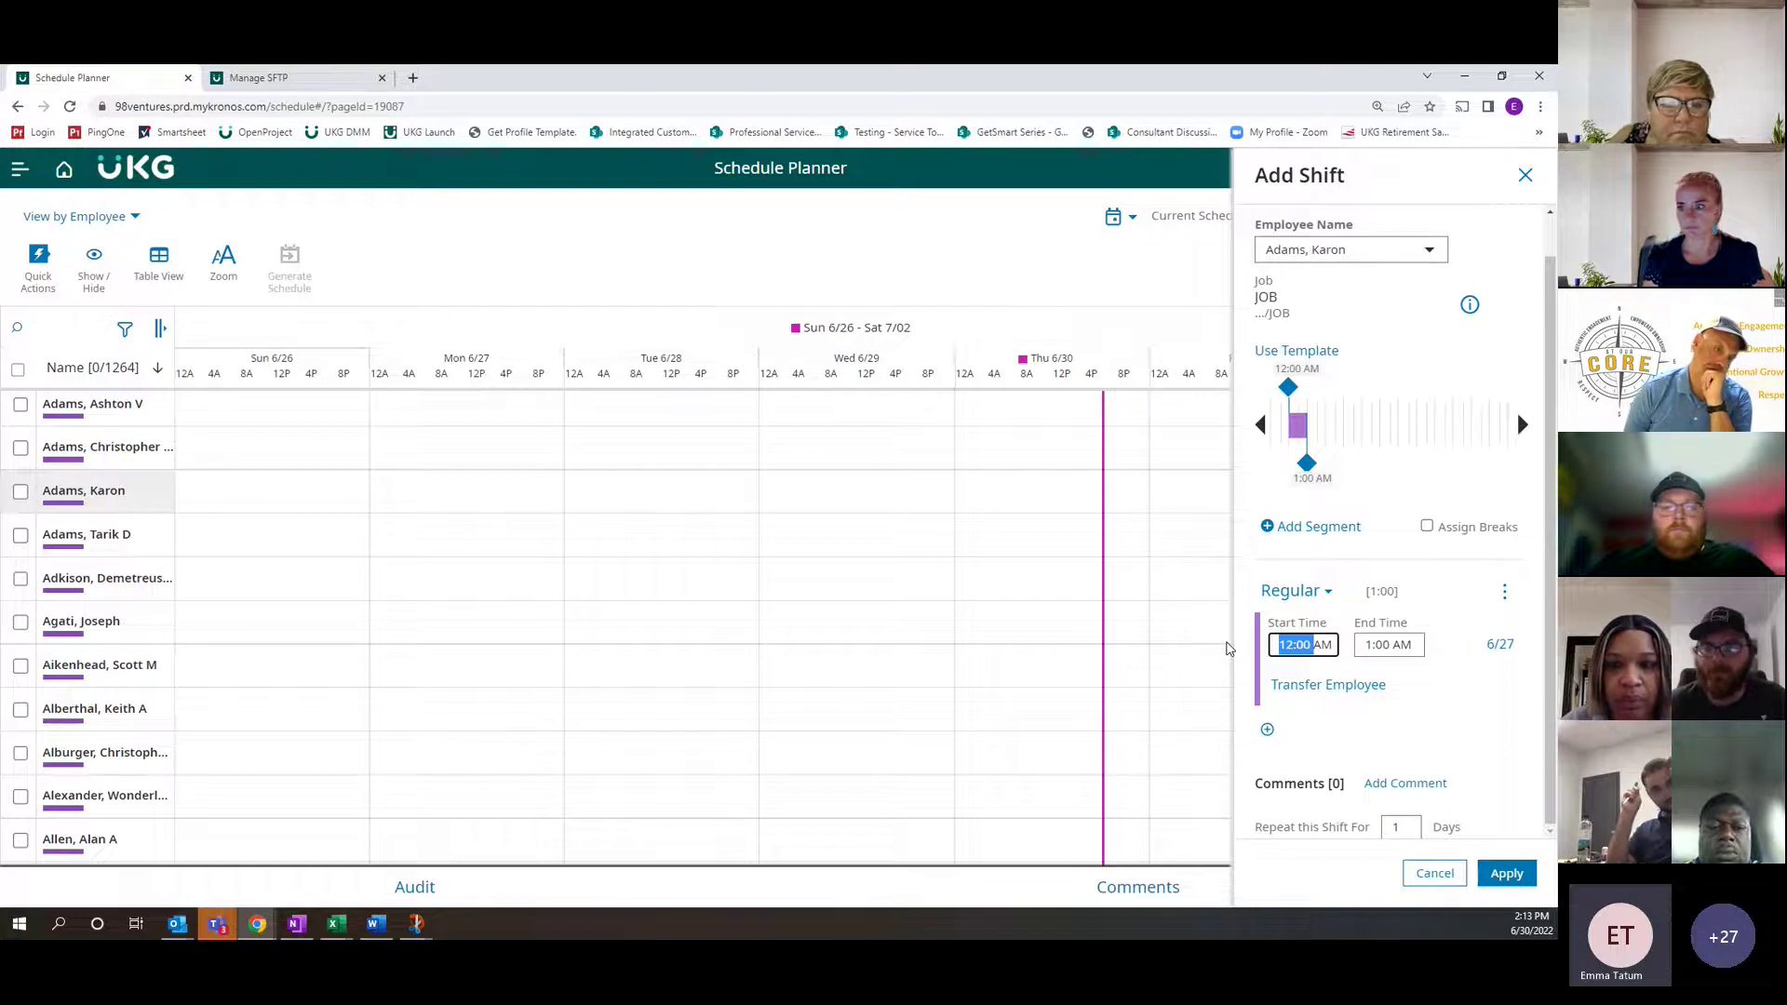
{"action": "type", "text": "8"}
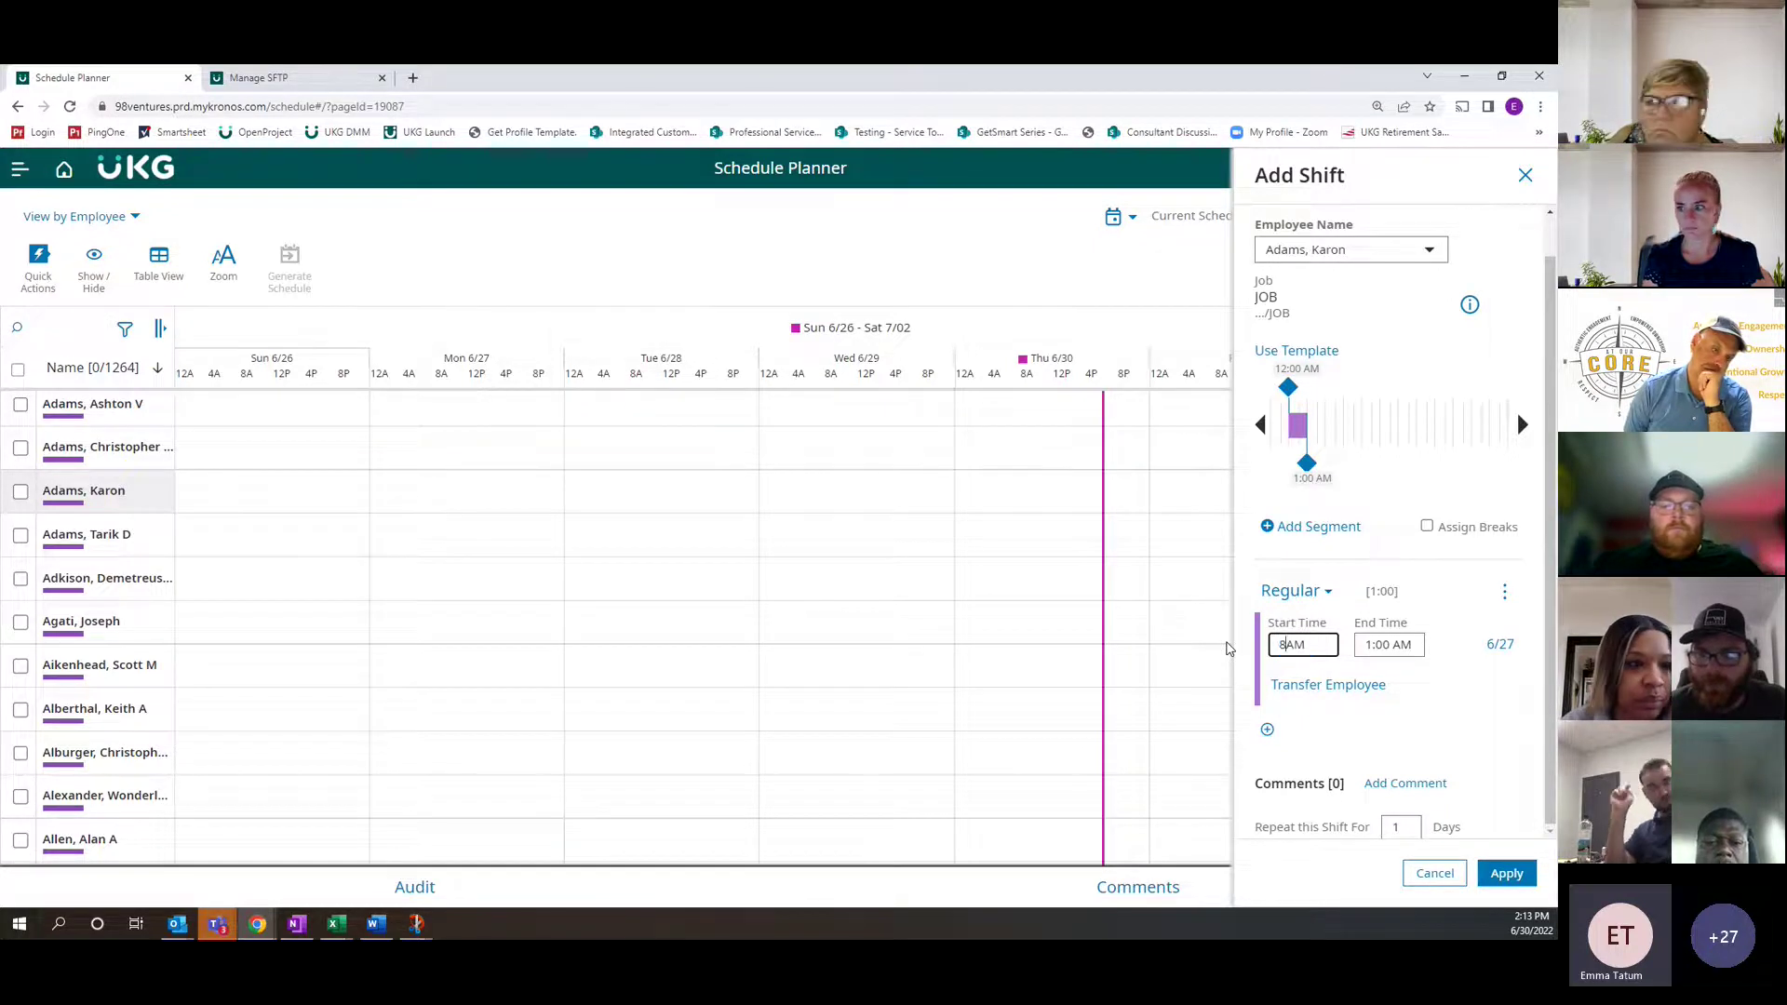
{"action": "key", "text": "Tab"}
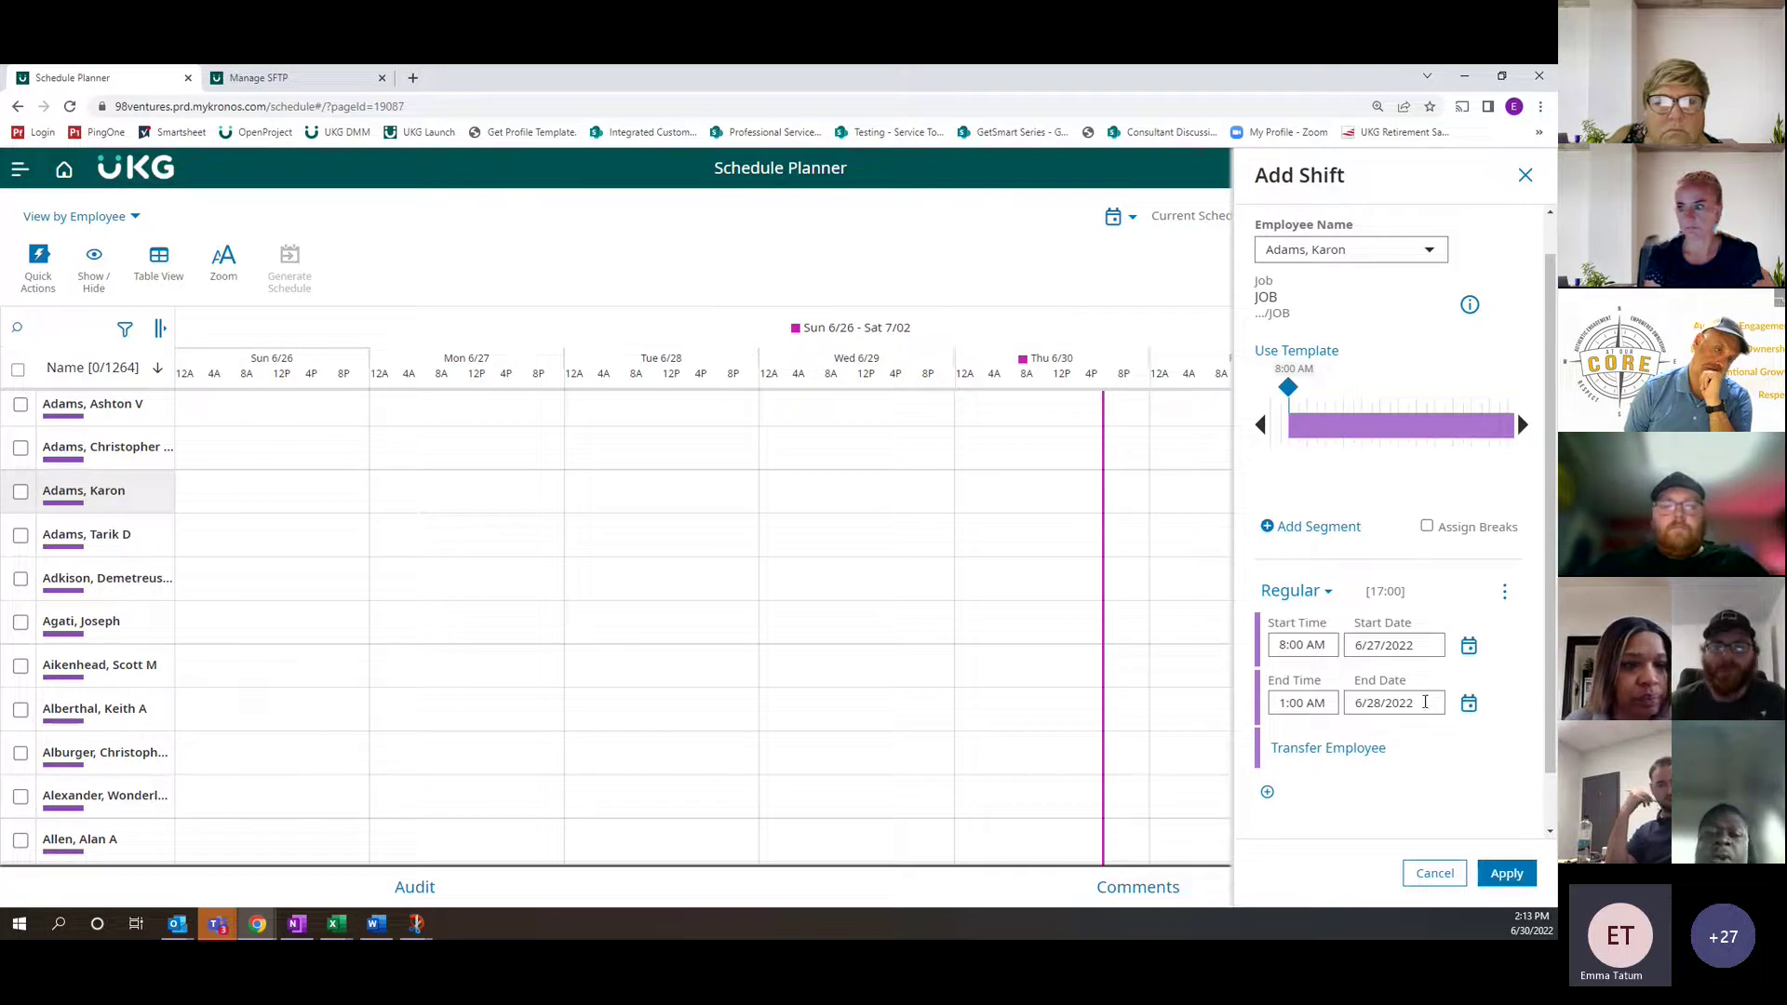
{"action": "left_click_drag", "start_coordinate": [1305, 704], "coordinate": [1275, 704]}
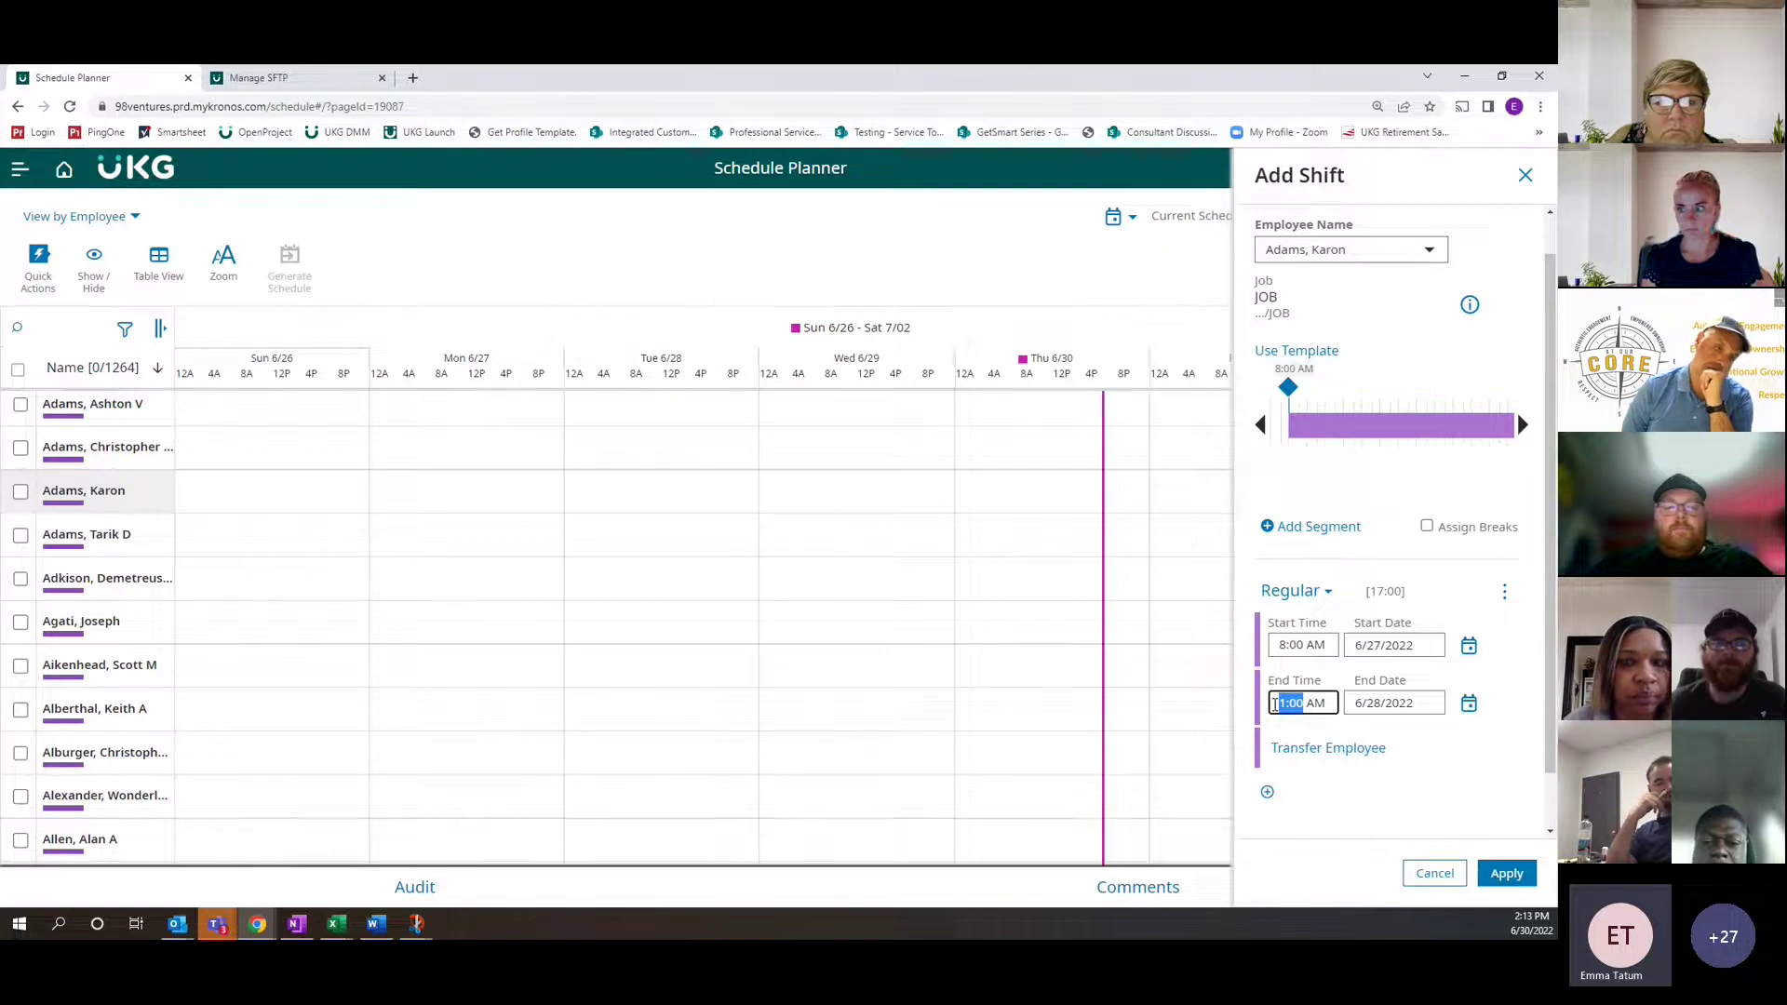
{"action": "type", "text": "5p"}
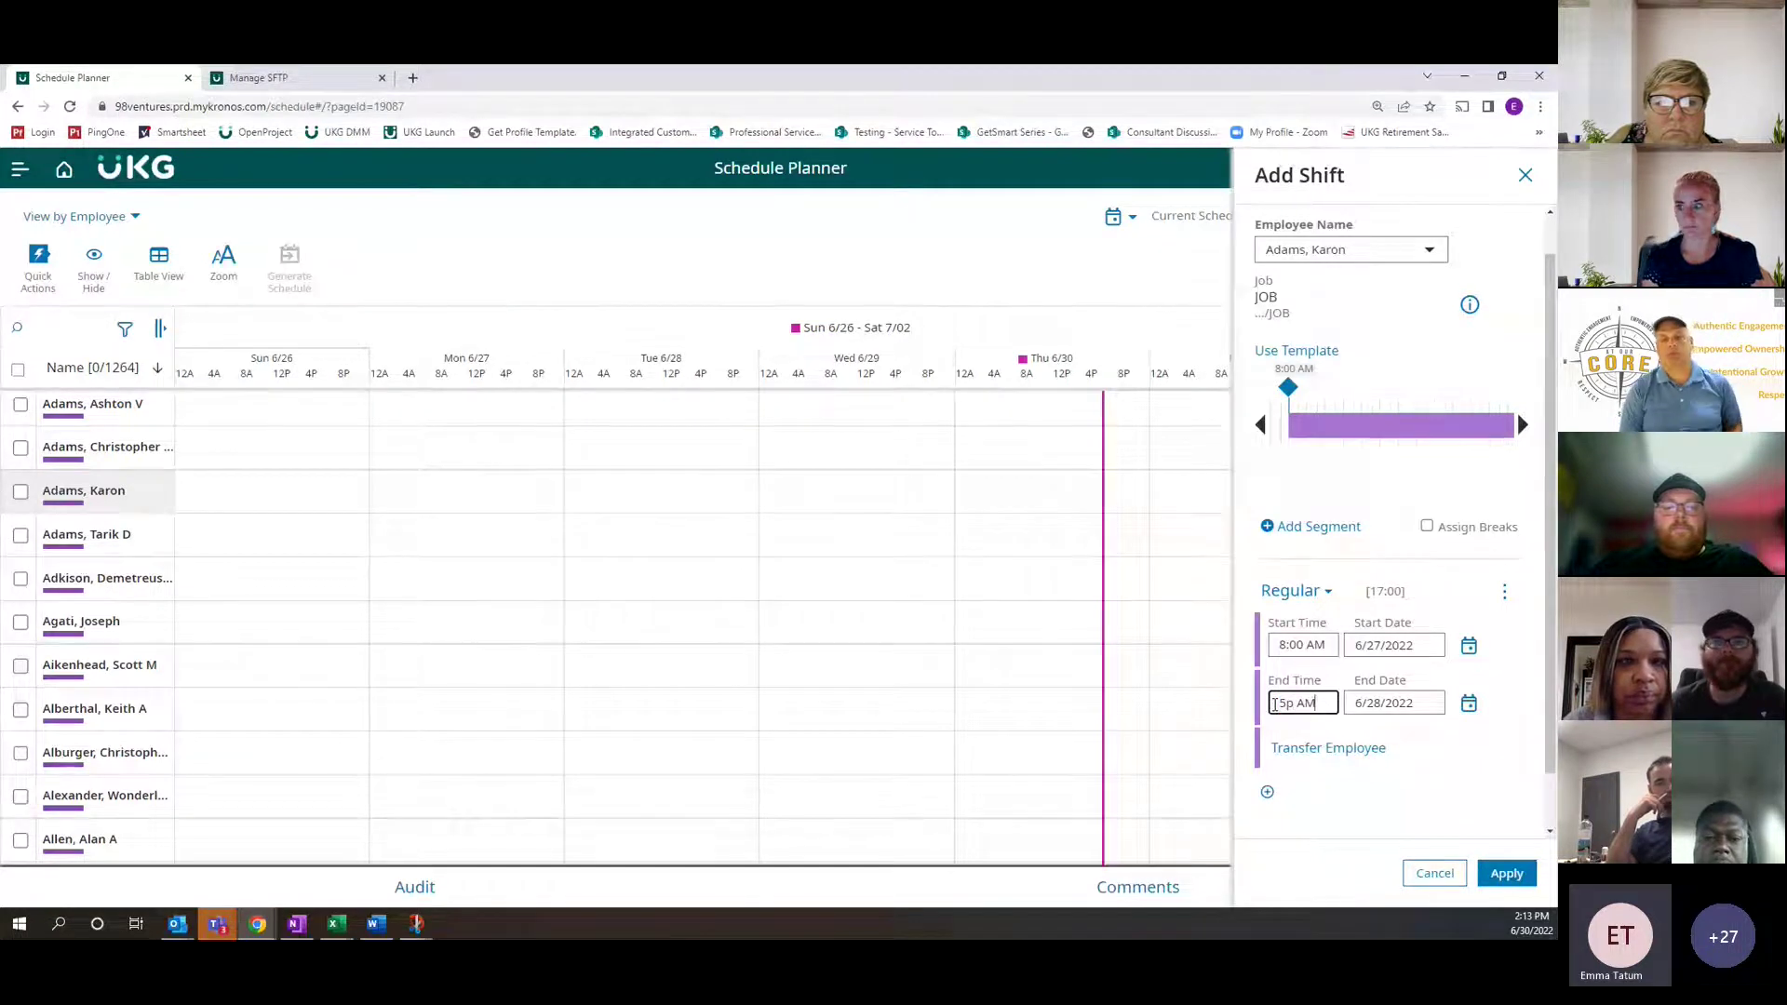
{"action": "key", "text": "Delete"}
{"action": "key", "text": "Delete"}
{"action": "key", "text": "Delete"}
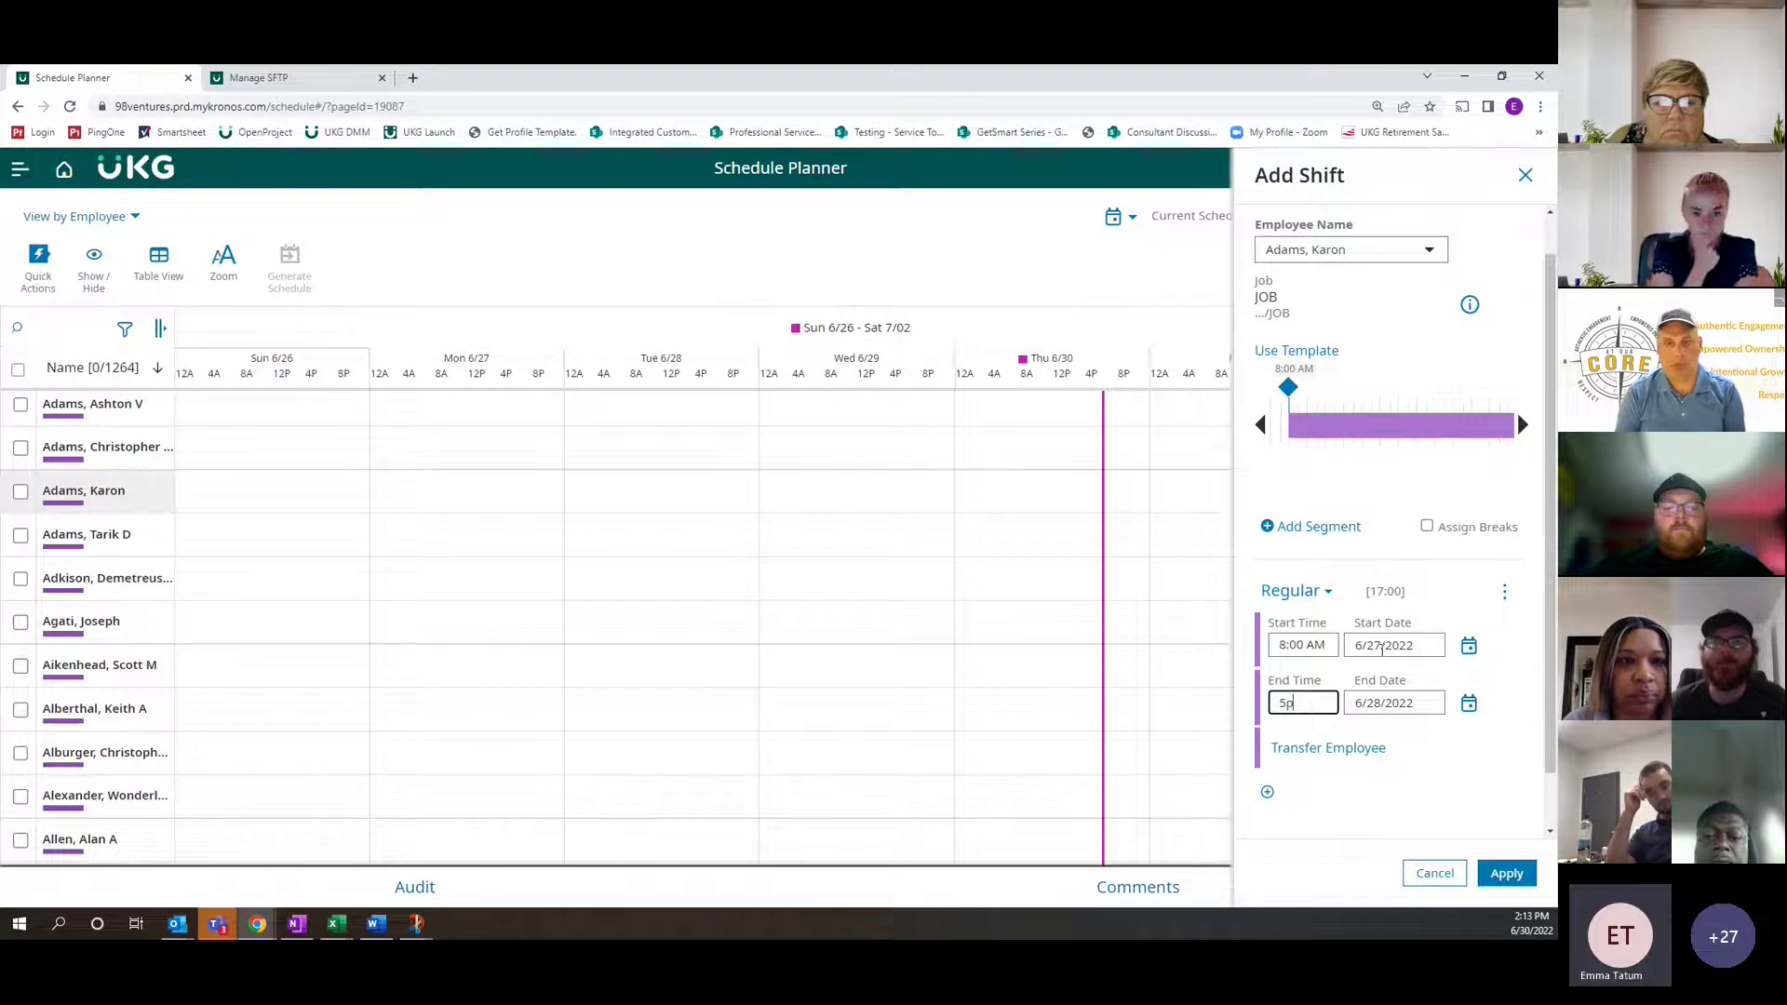
{"action": "key", "text": "Tab"}
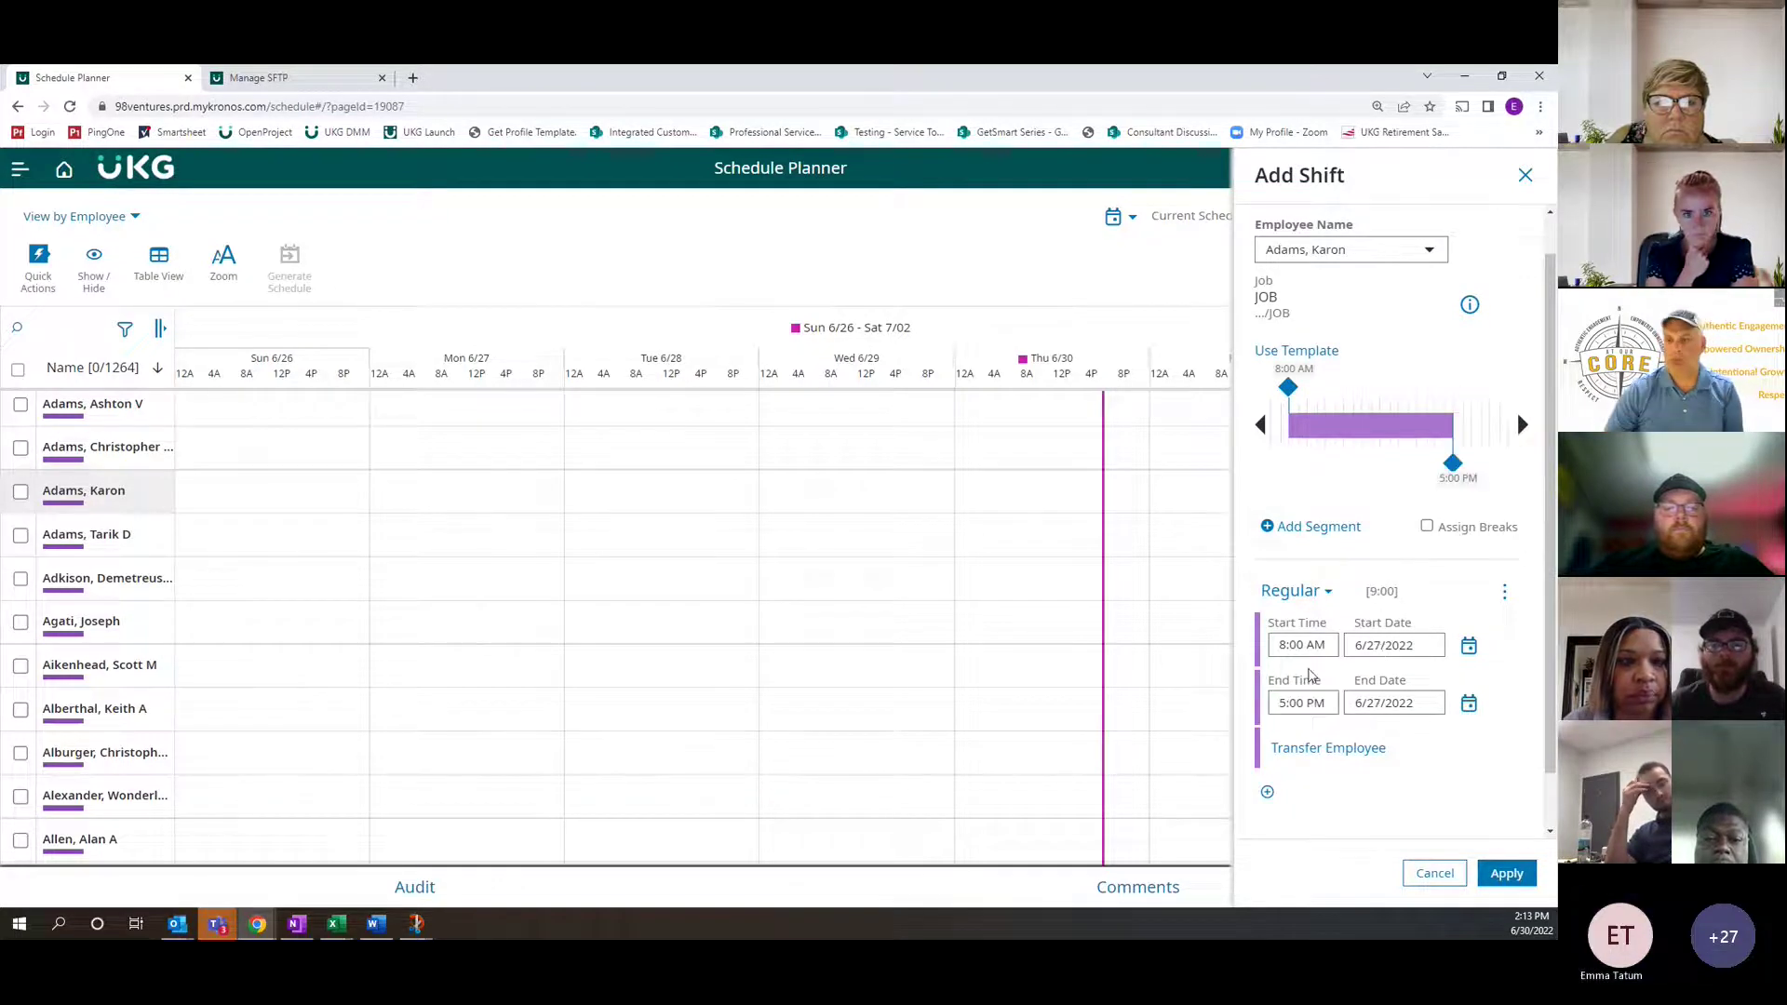
Examine the option for repeating the shift over several days, and close the Add Shift form without applying it
{"action": "scroll", "coordinate": [1453, 644], "scroll_direction": "down", "scroll_amount": 1}
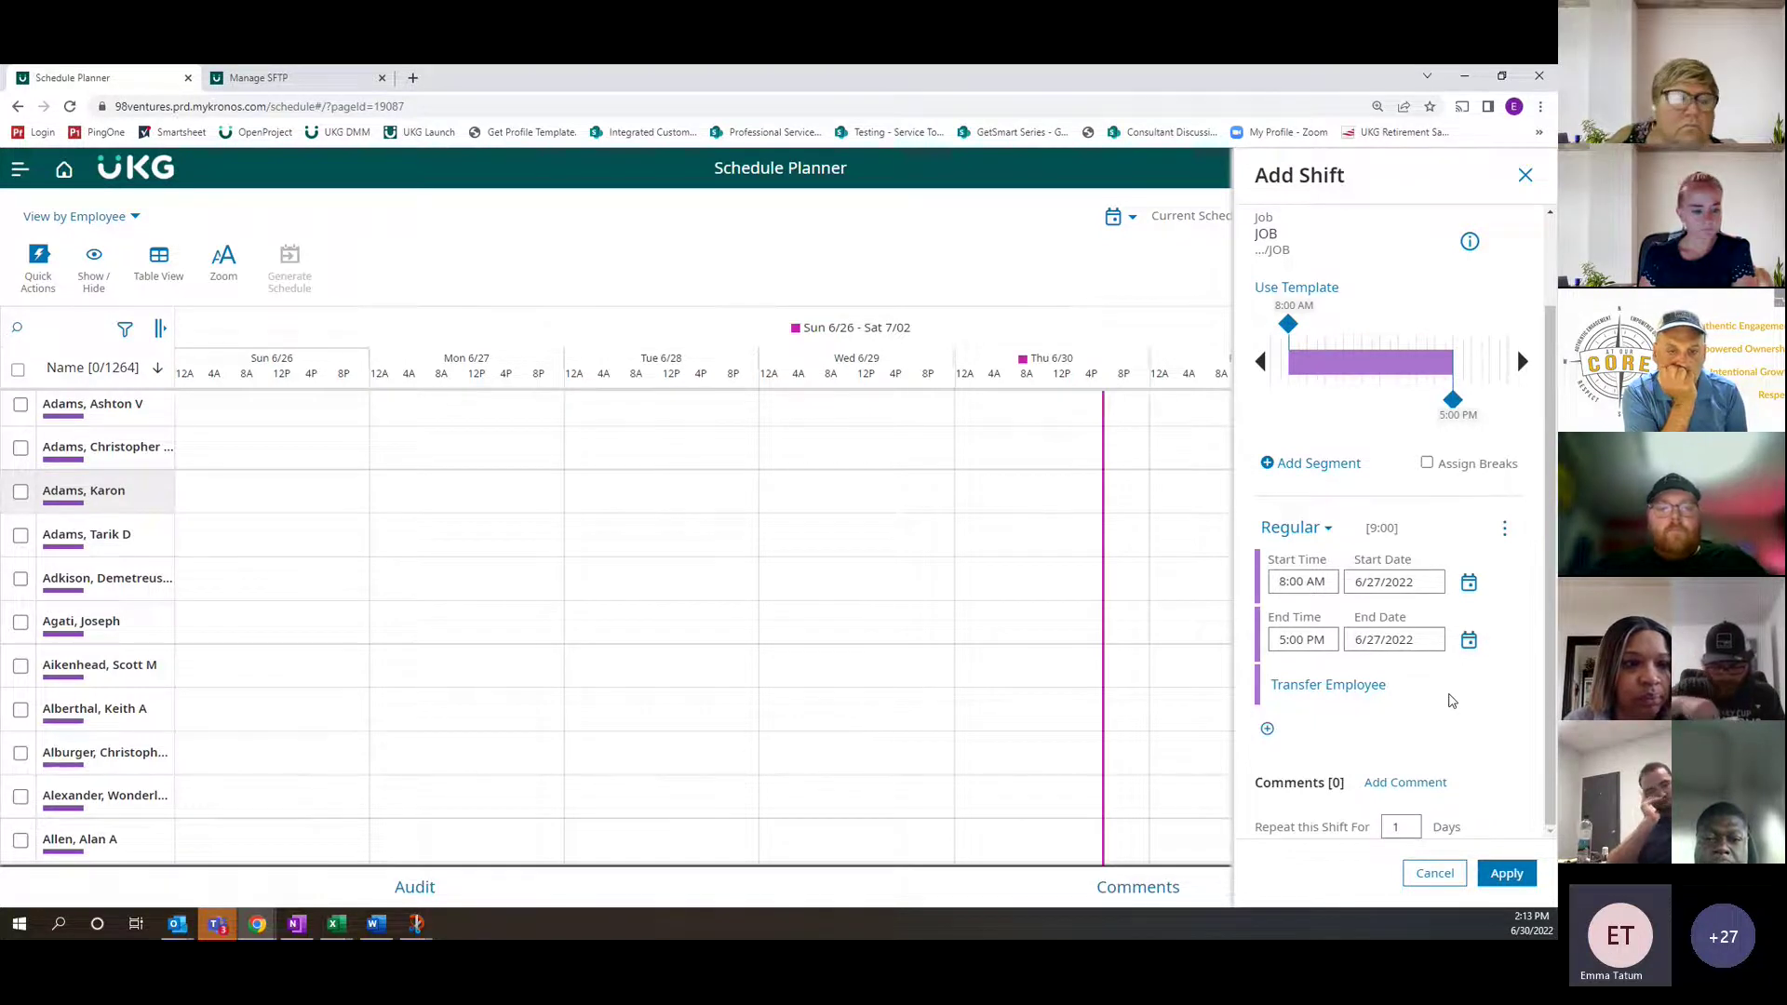
{"action": "left_click_drag", "start_coordinate": [1253, 828], "coordinate": [1374, 823]}
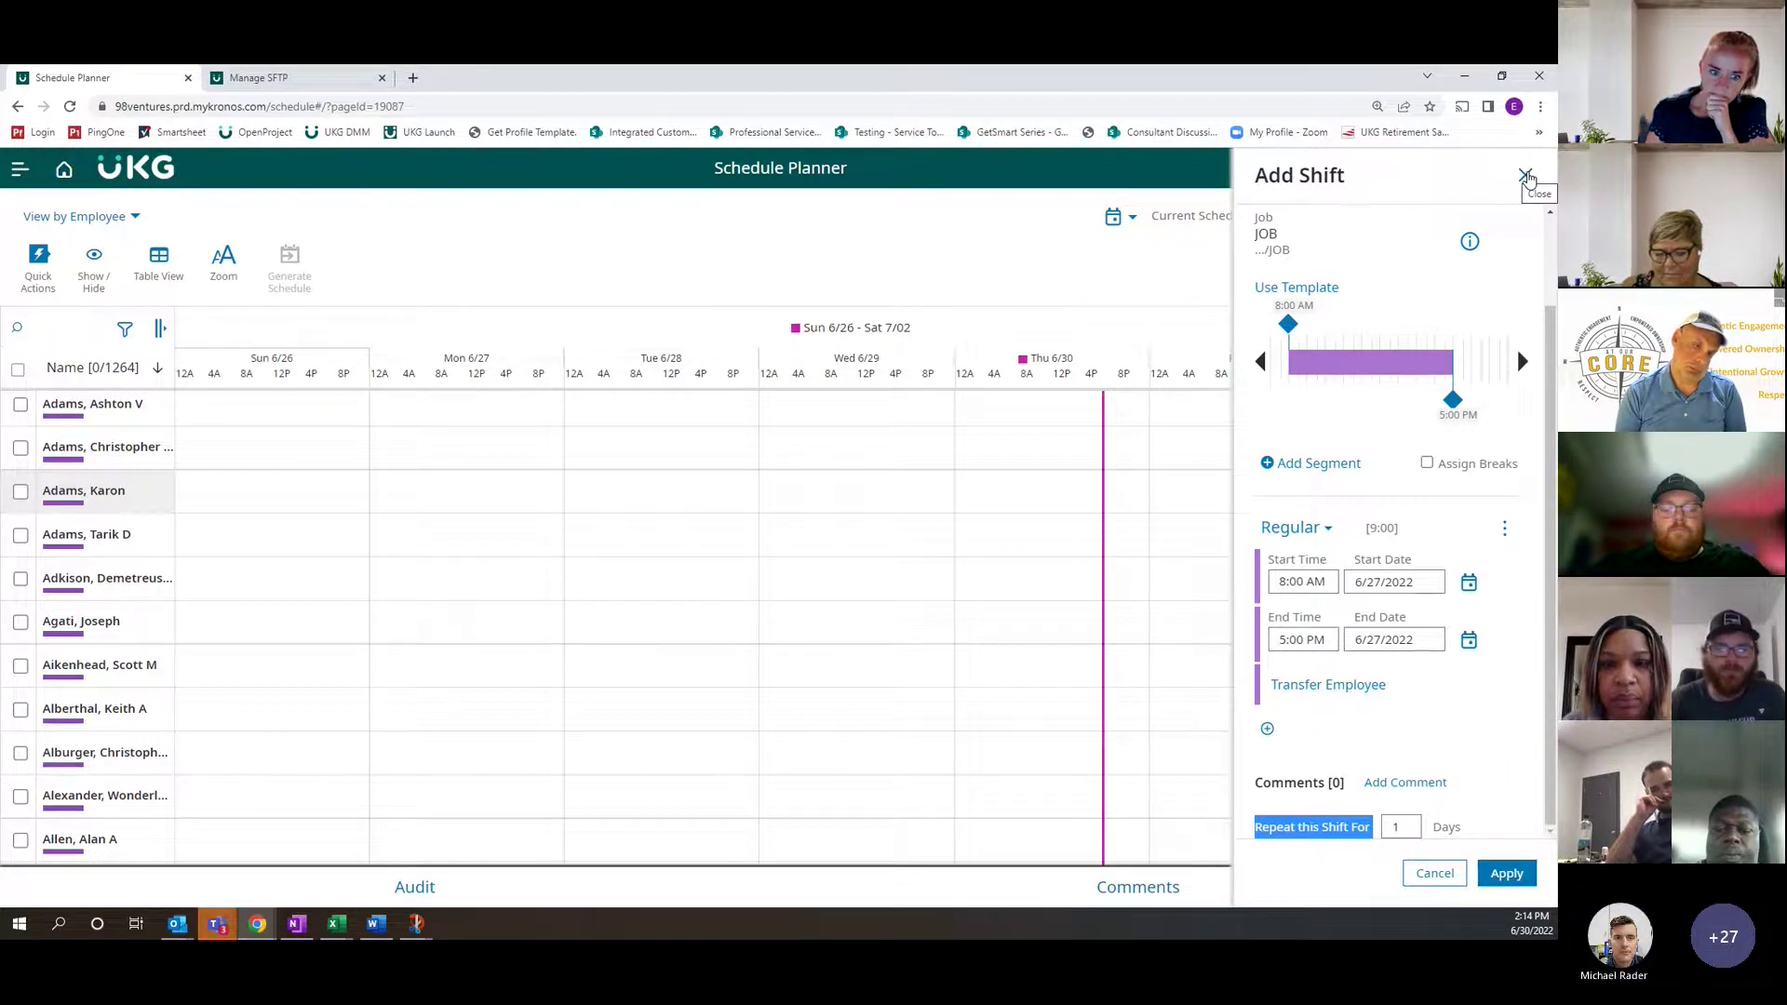
{"action": "left_click", "coordinate": [1526, 176]}
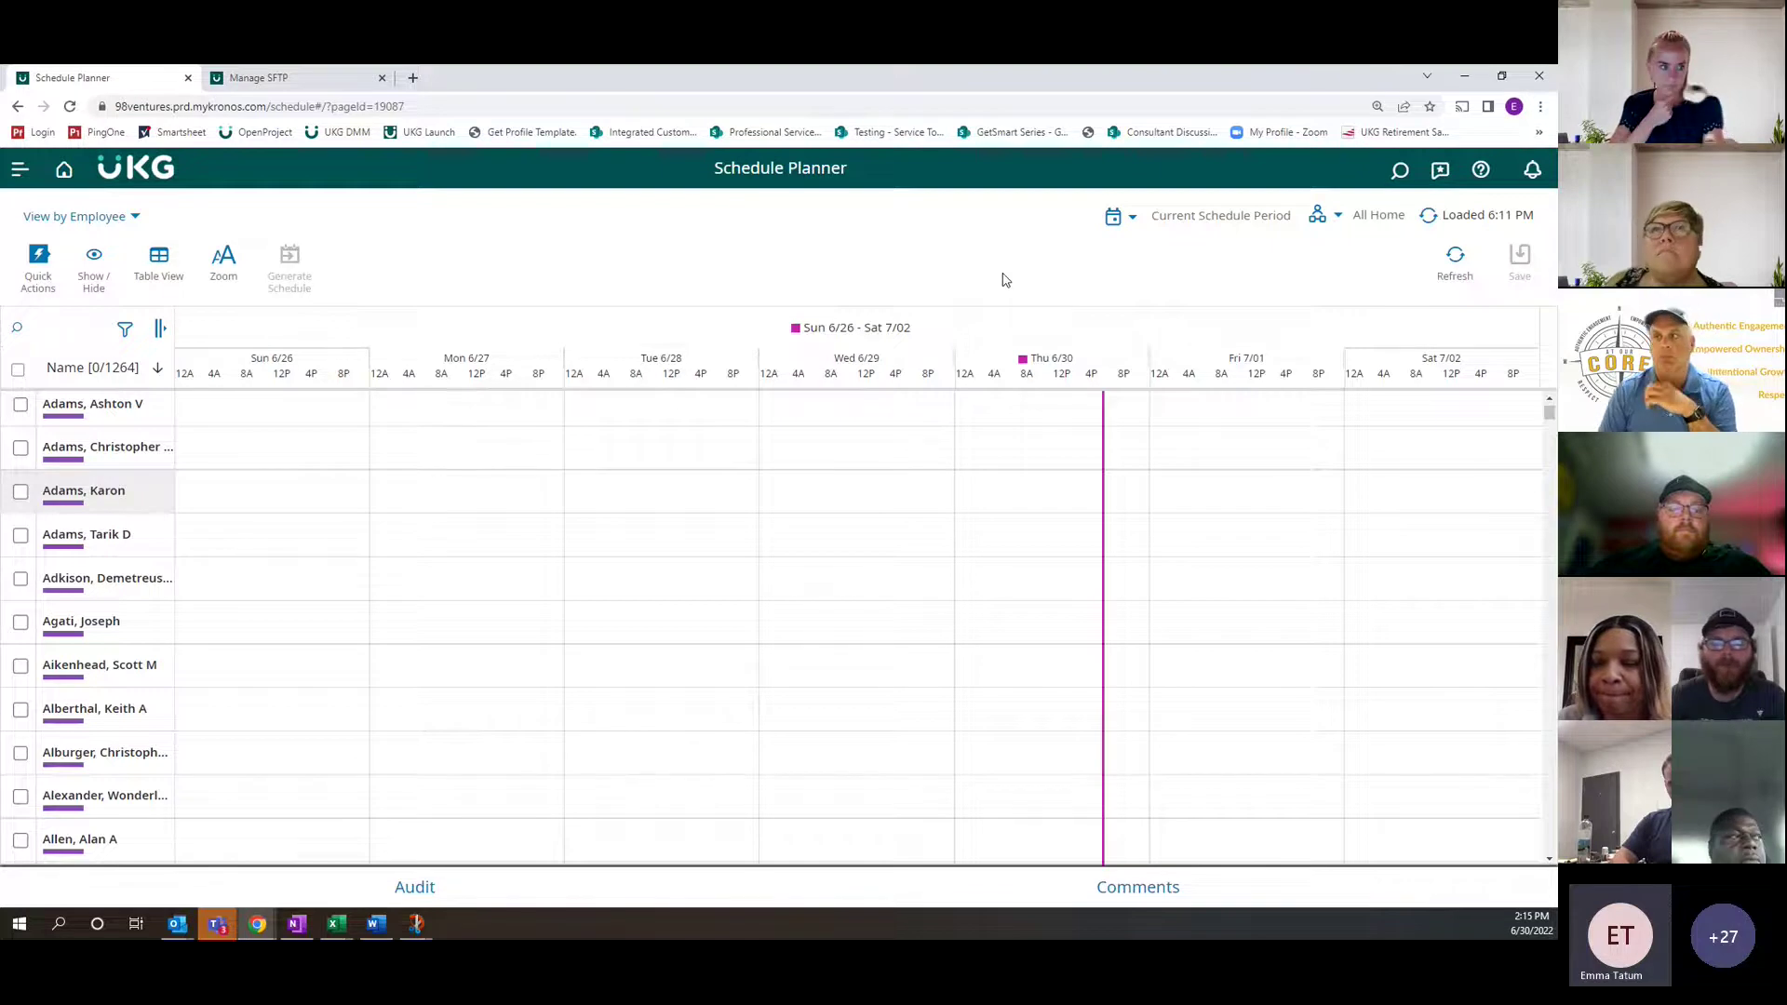
Insert the 9a - 5p shift template for the same employee on Monday 6/27 through Thursday 6/30
{"action": "left_click", "coordinate": [38, 265]}
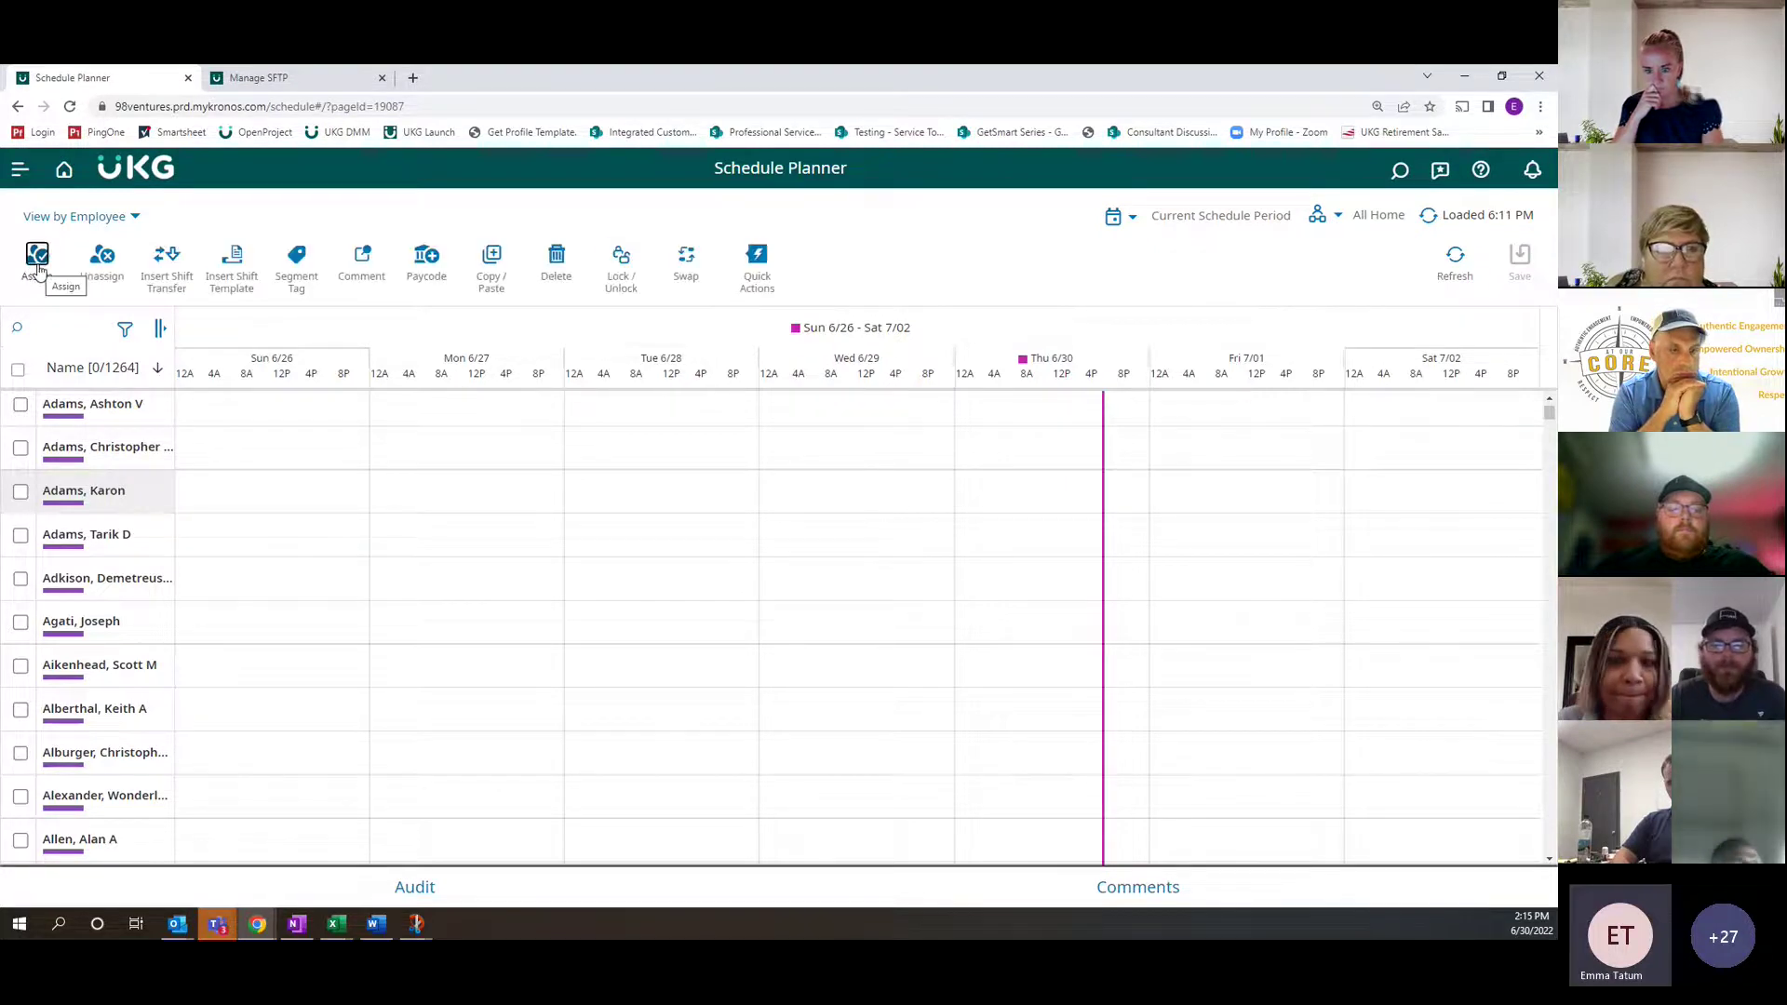
{"action": "left_click", "coordinate": [240, 284]}
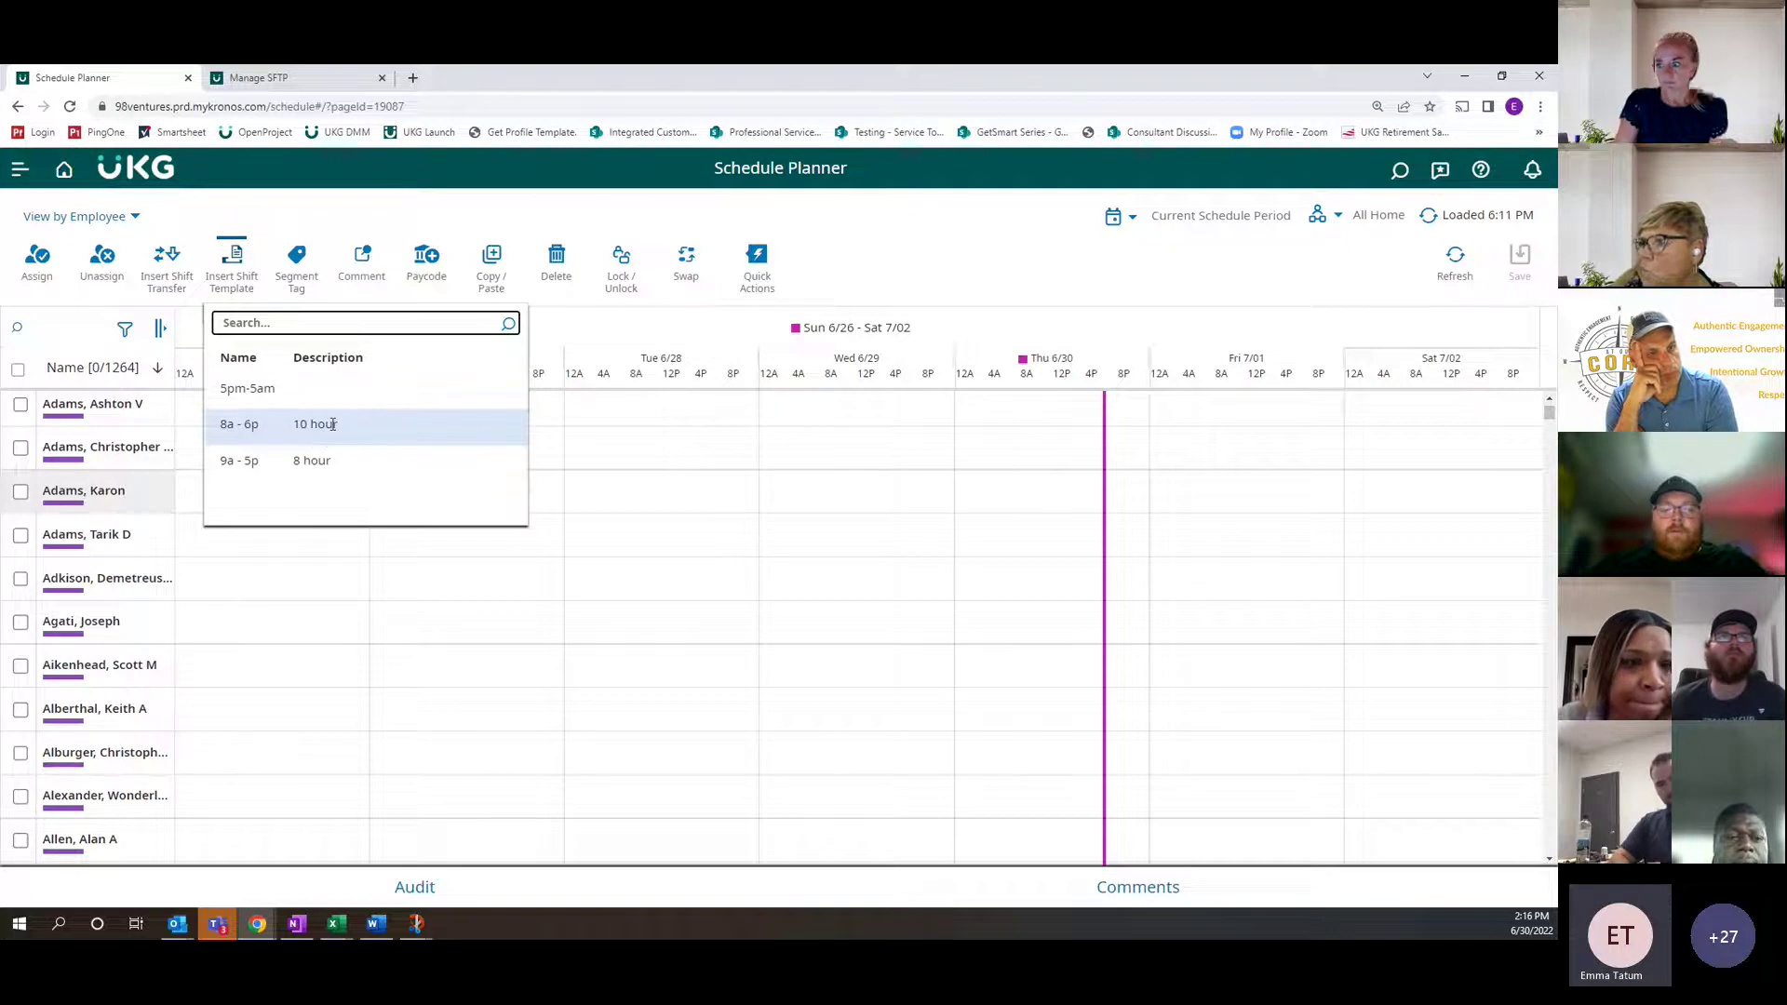
{"action": "left_click", "coordinate": [343, 460]}
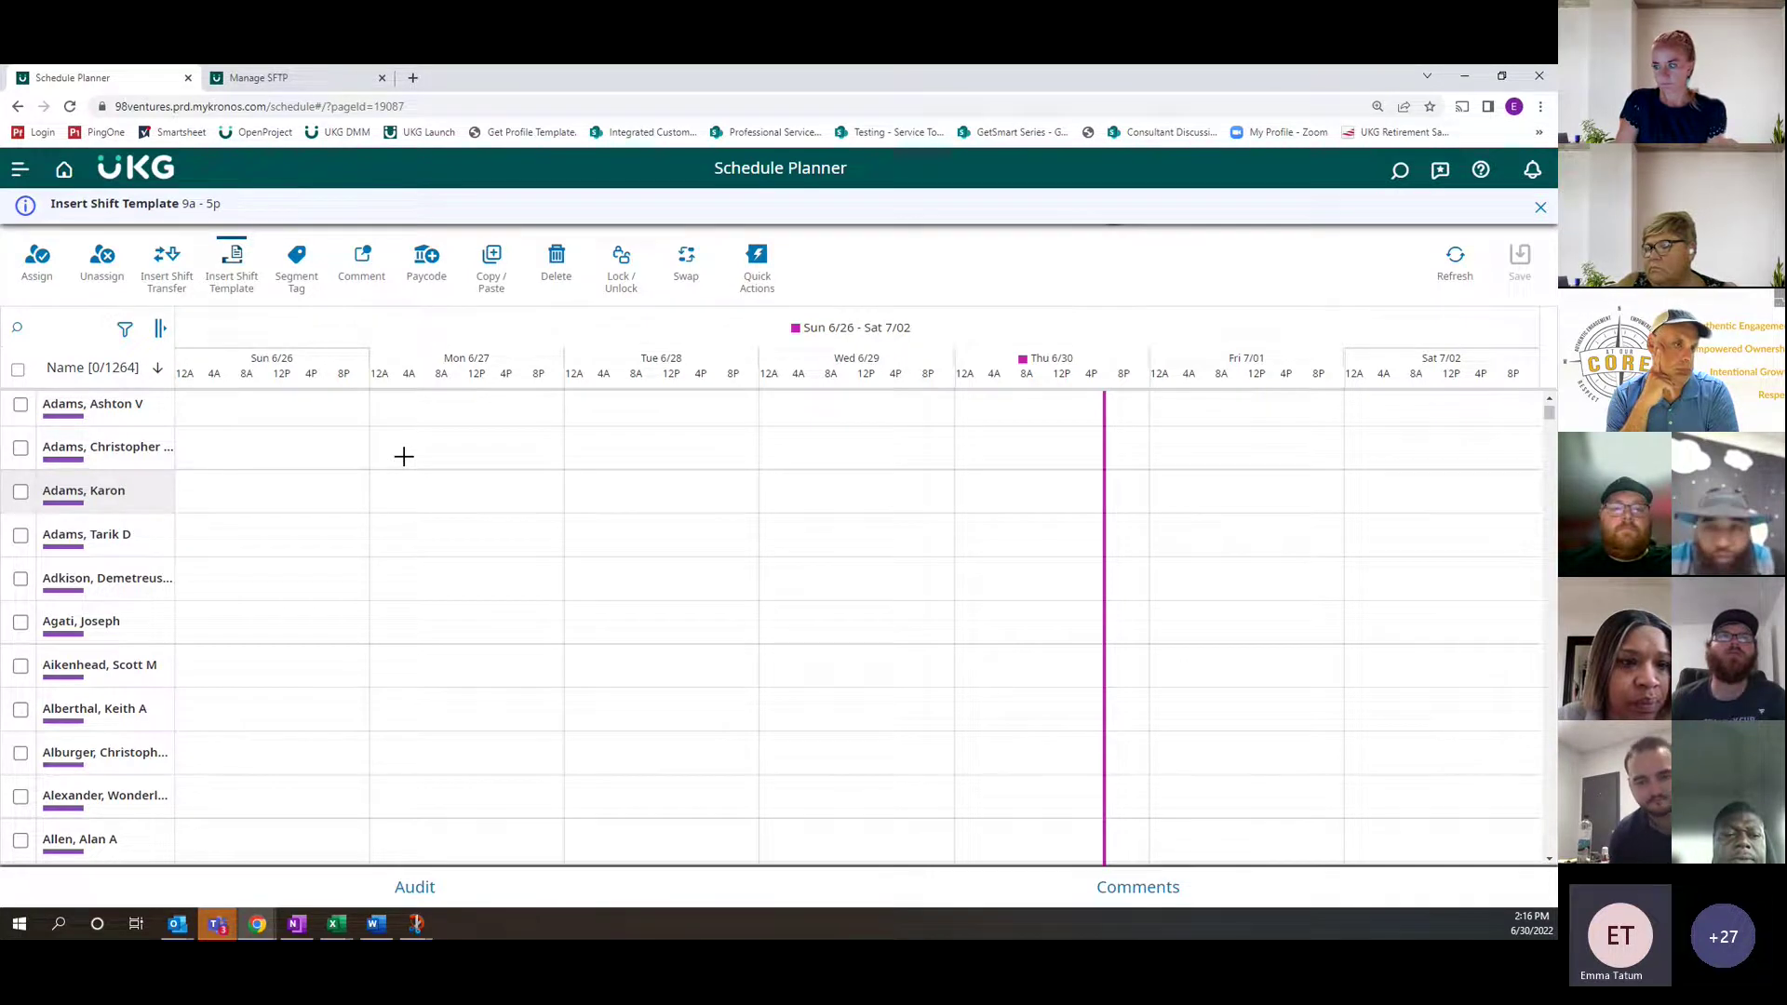
{"action": "left_click", "coordinate": [427, 499]}
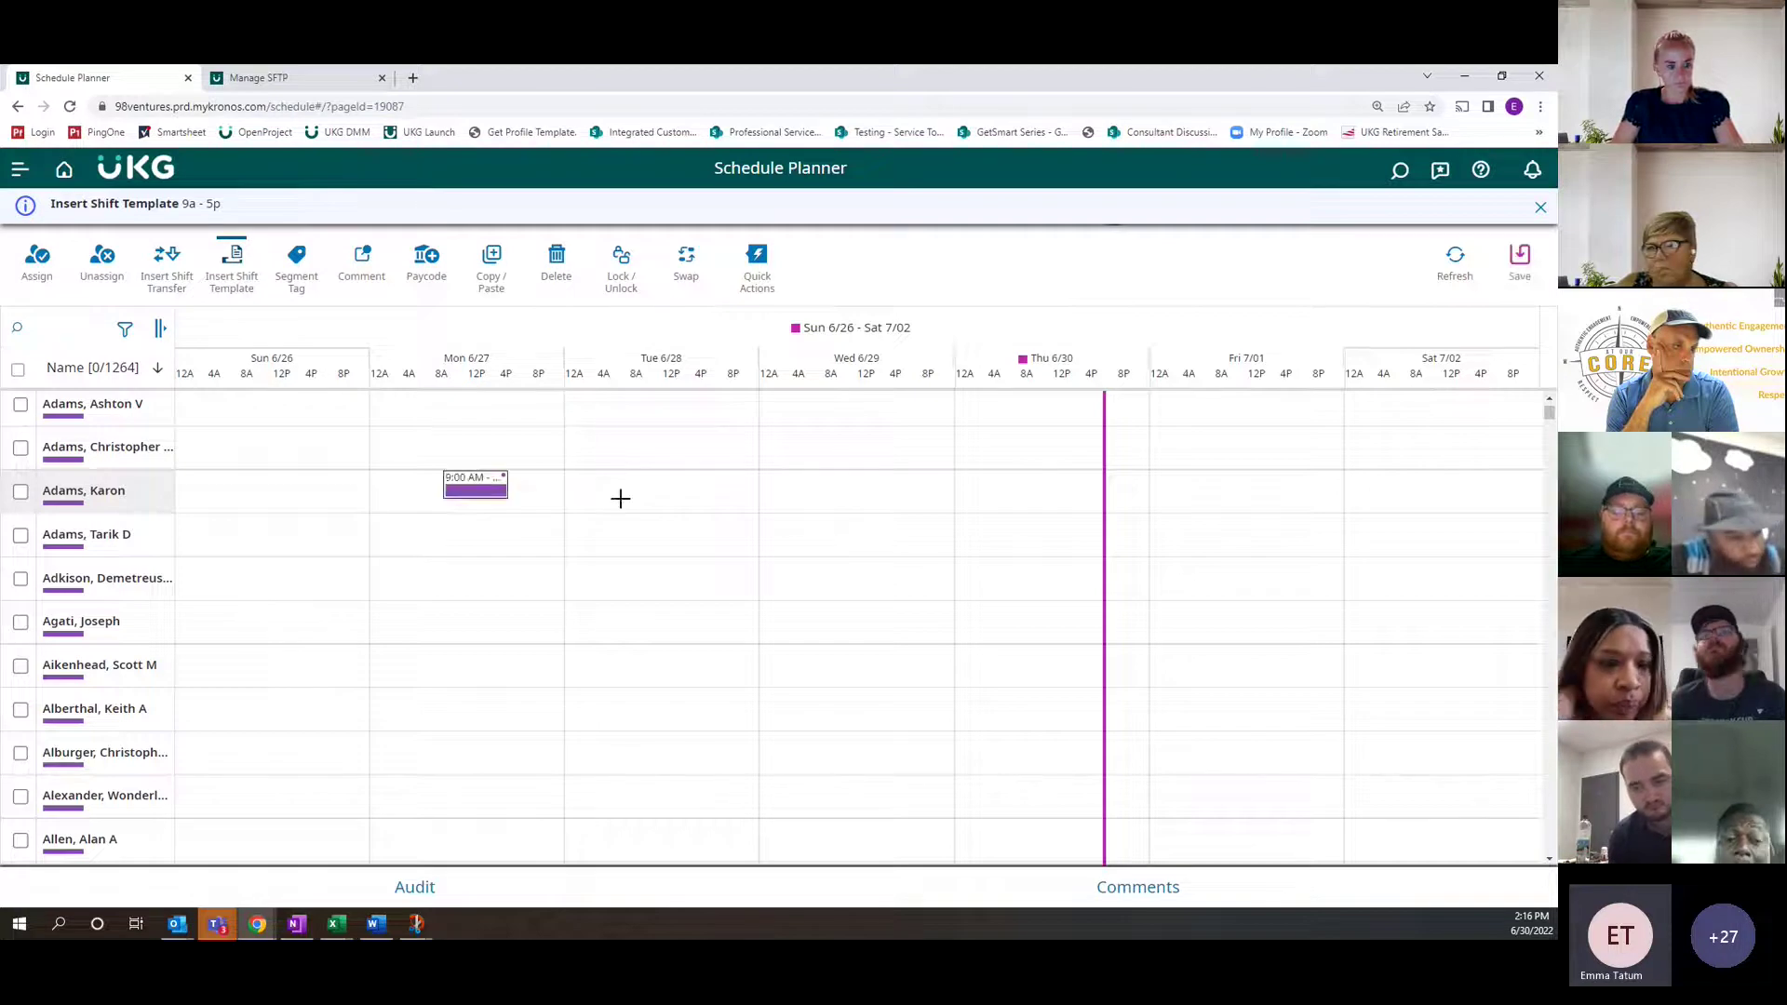
{"action": "left_click", "coordinate": [701, 488]}
{"action": "left_click", "coordinate": [822, 490]}
{"action": "left_click", "coordinate": [1066, 494]}
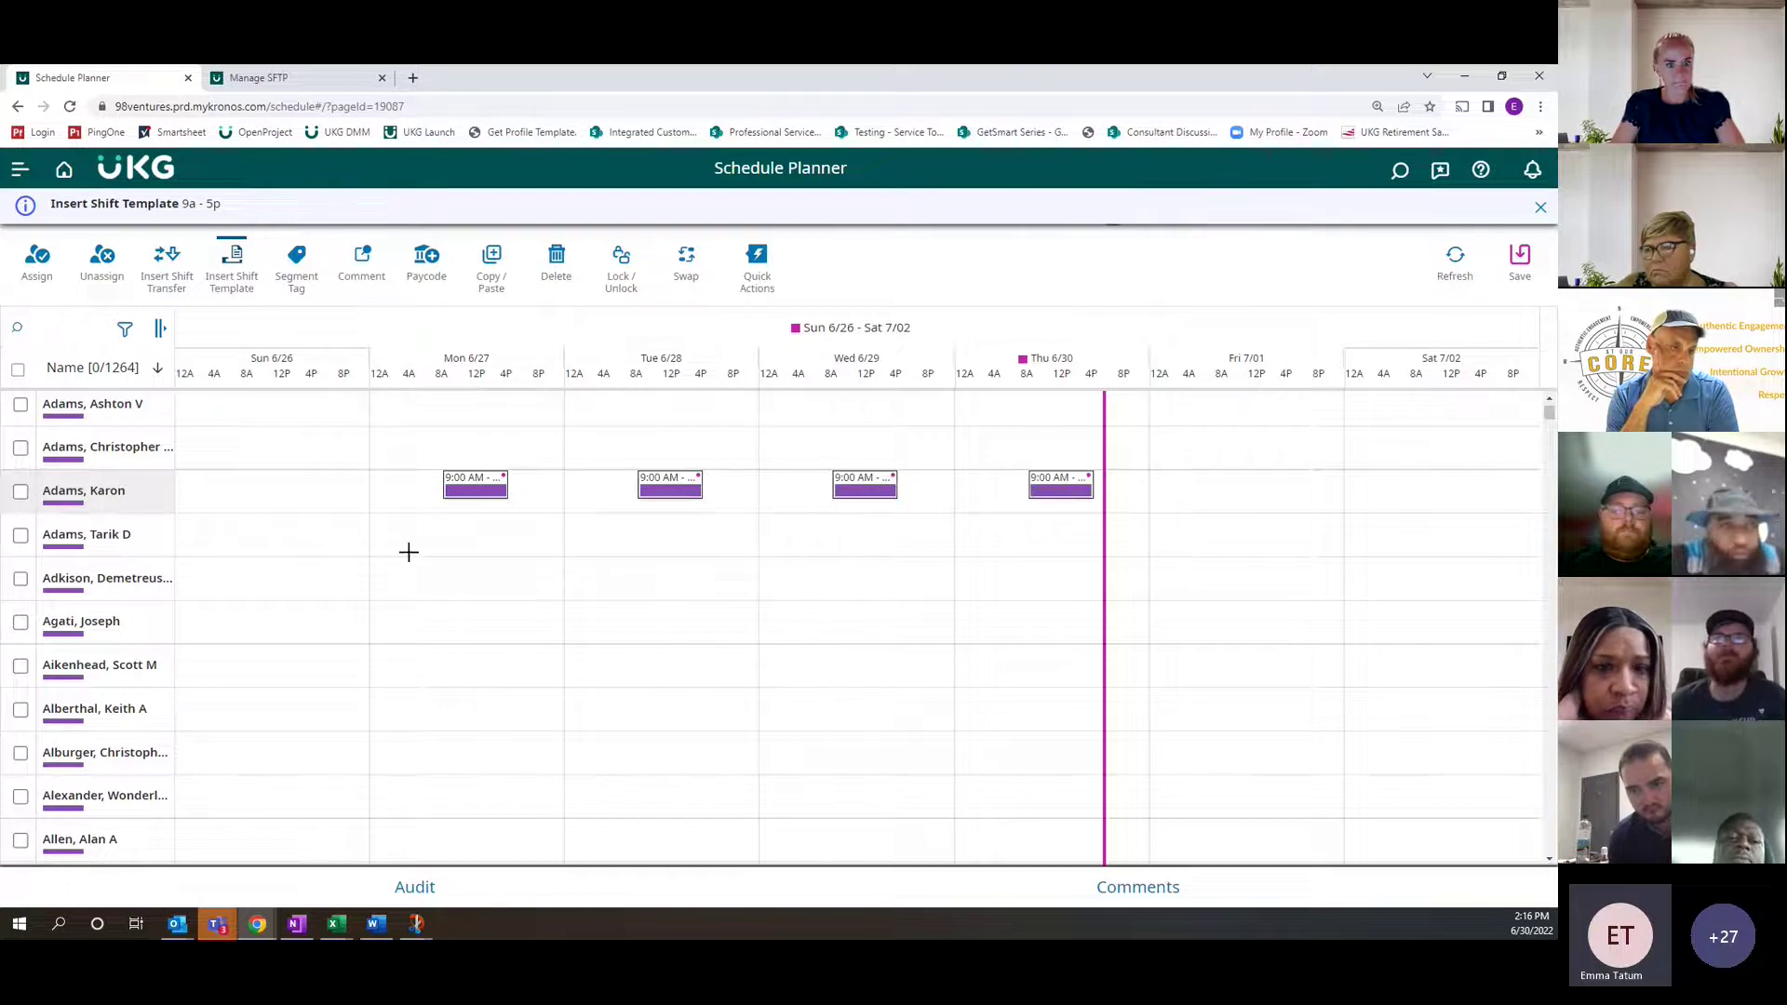
Insert the 9a - 5p shift for the employee directly below on Sunday 6/26 through Wednesday 6/29, and refresh the schedule, discarding all unsaved shifts
{"action": "left_click", "coordinate": [271, 536]}
{"action": "left_click", "coordinate": [484, 537]}
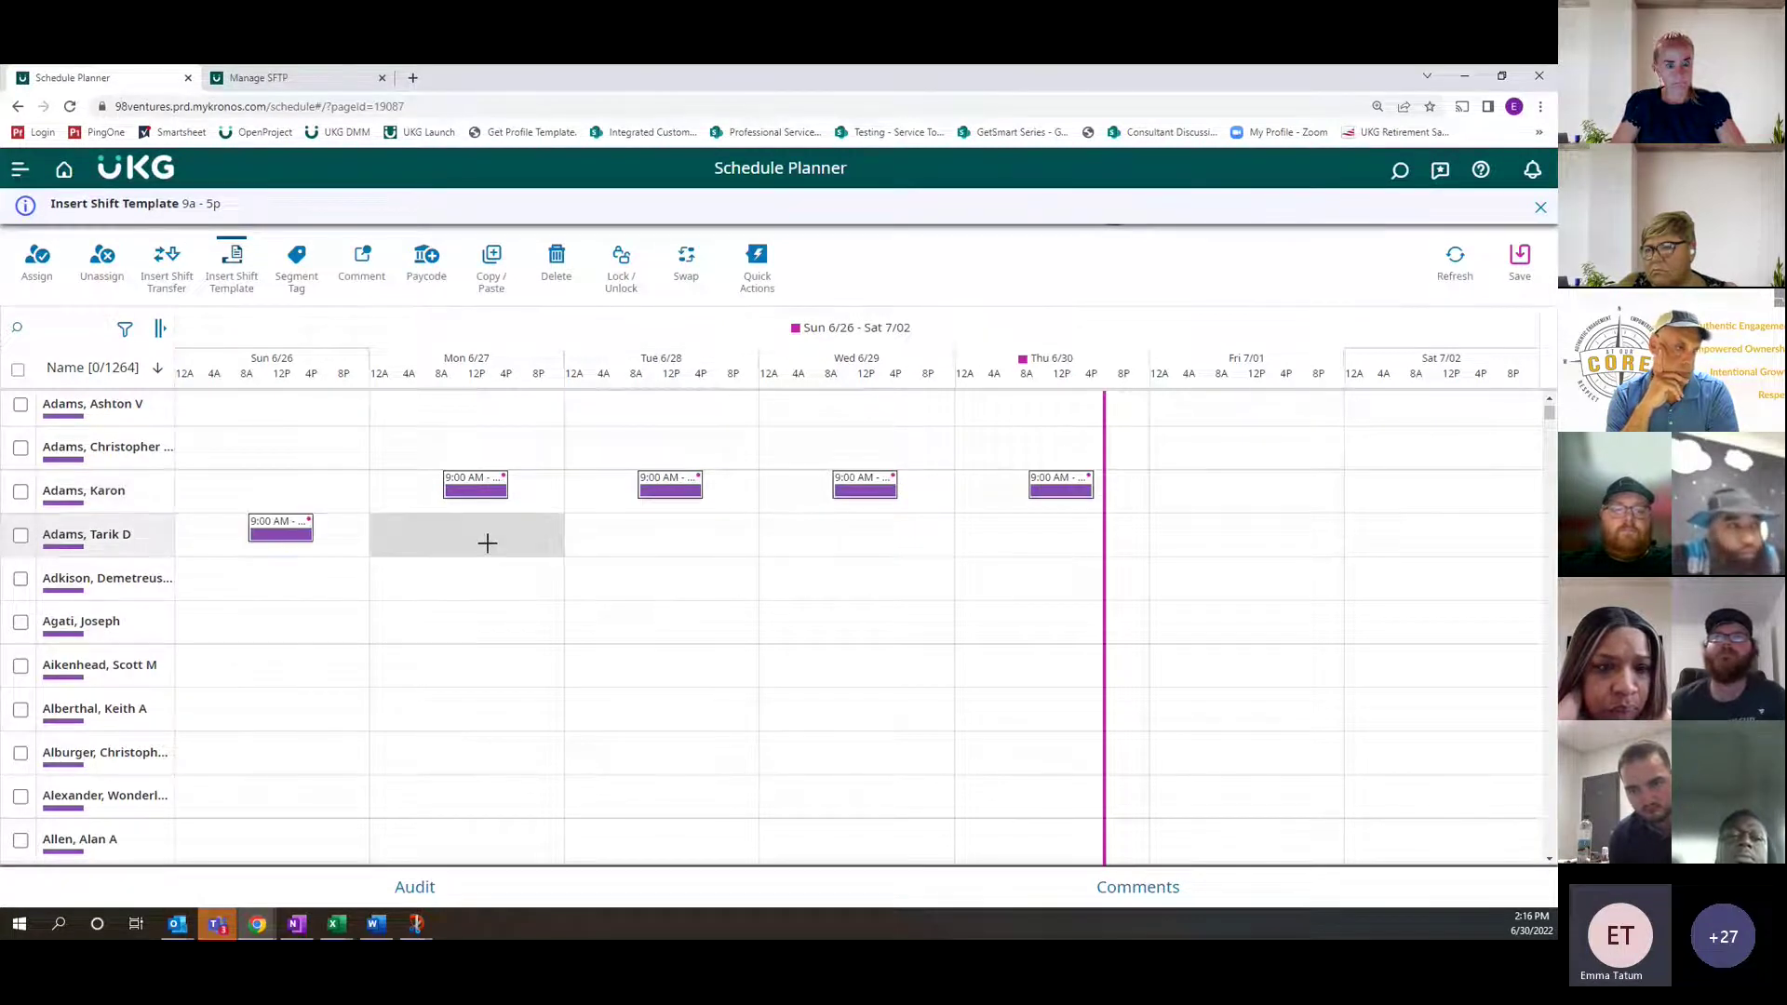
{"action": "left_click", "coordinate": [684, 537]}
{"action": "left_click", "coordinate": [874, 538]}
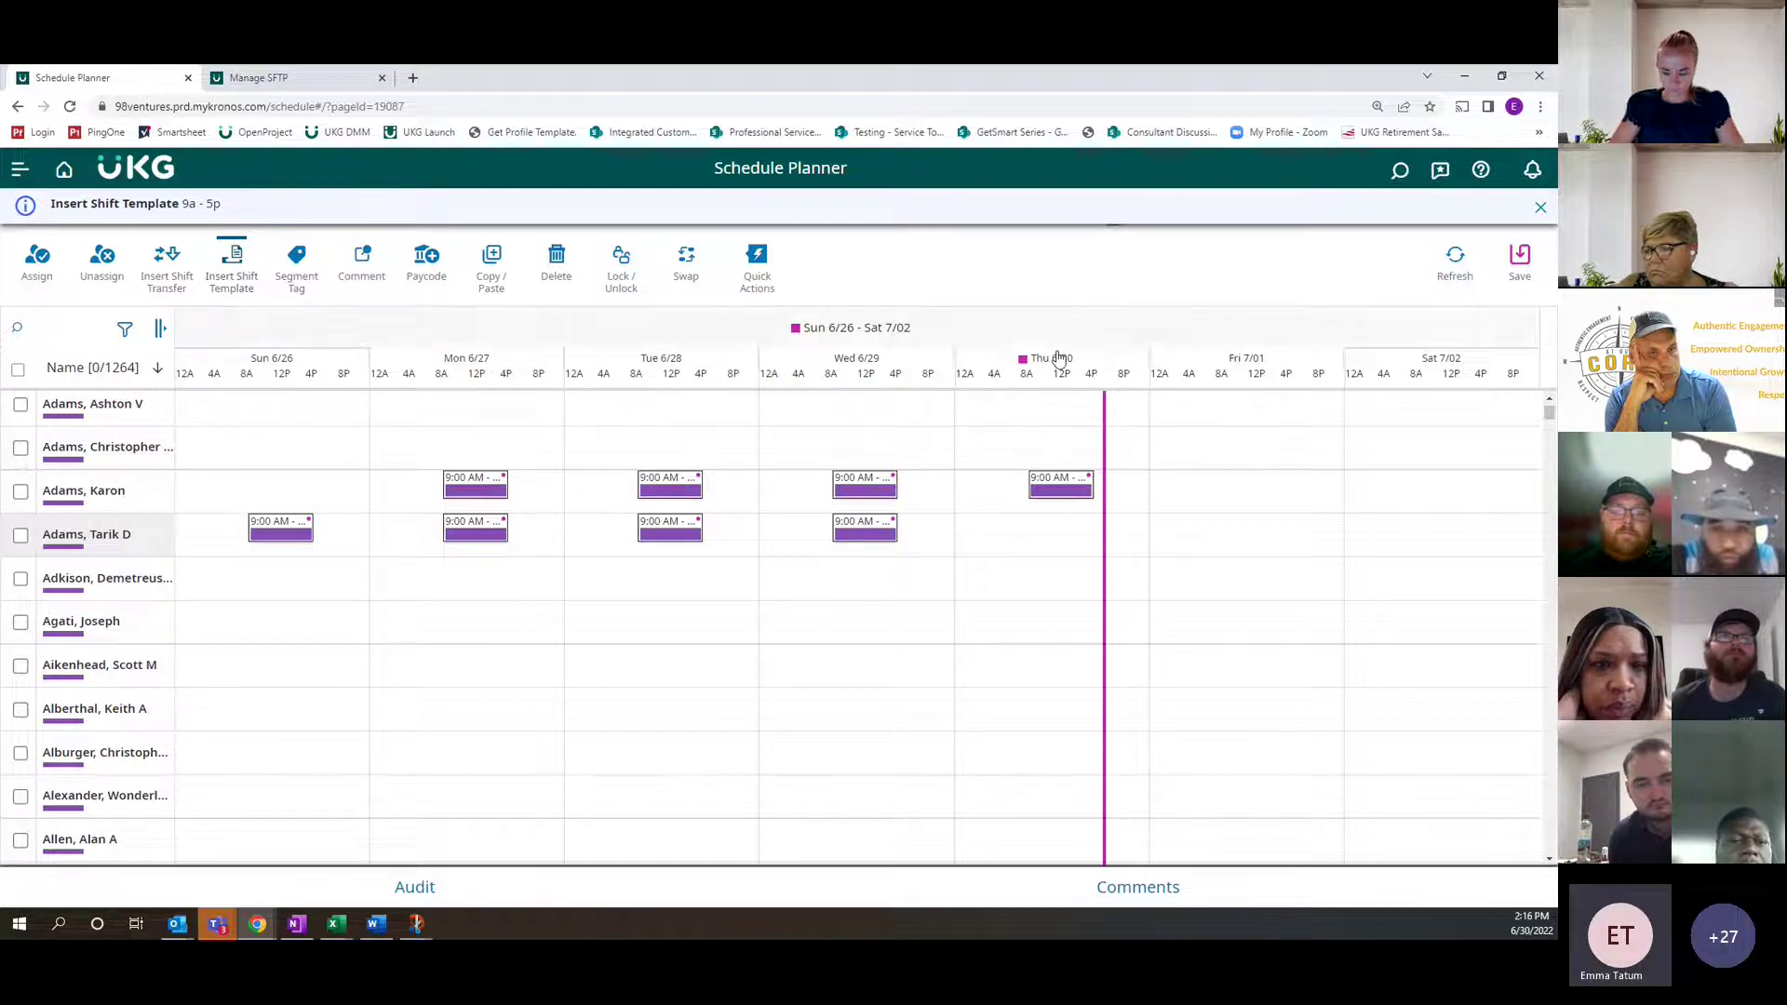
{"action": "left_click", "coordinate": [1458, 265]}
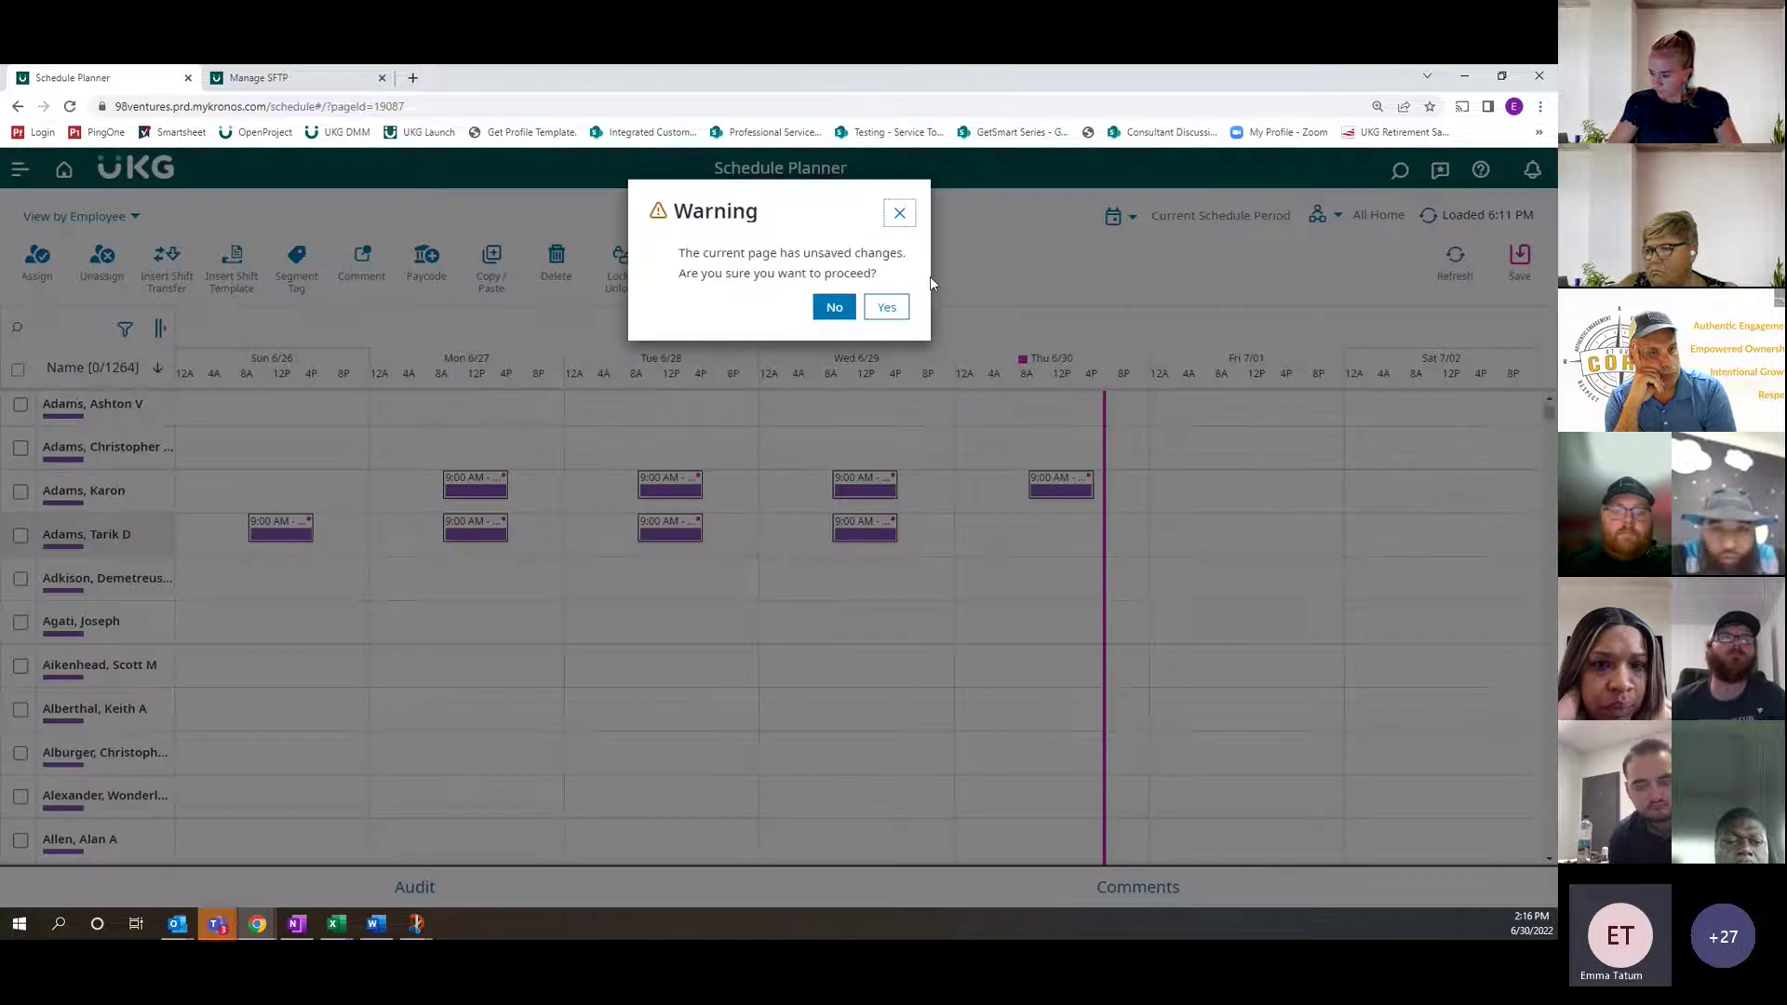
{"action": "left_click", "coordinate": [887, 310]}
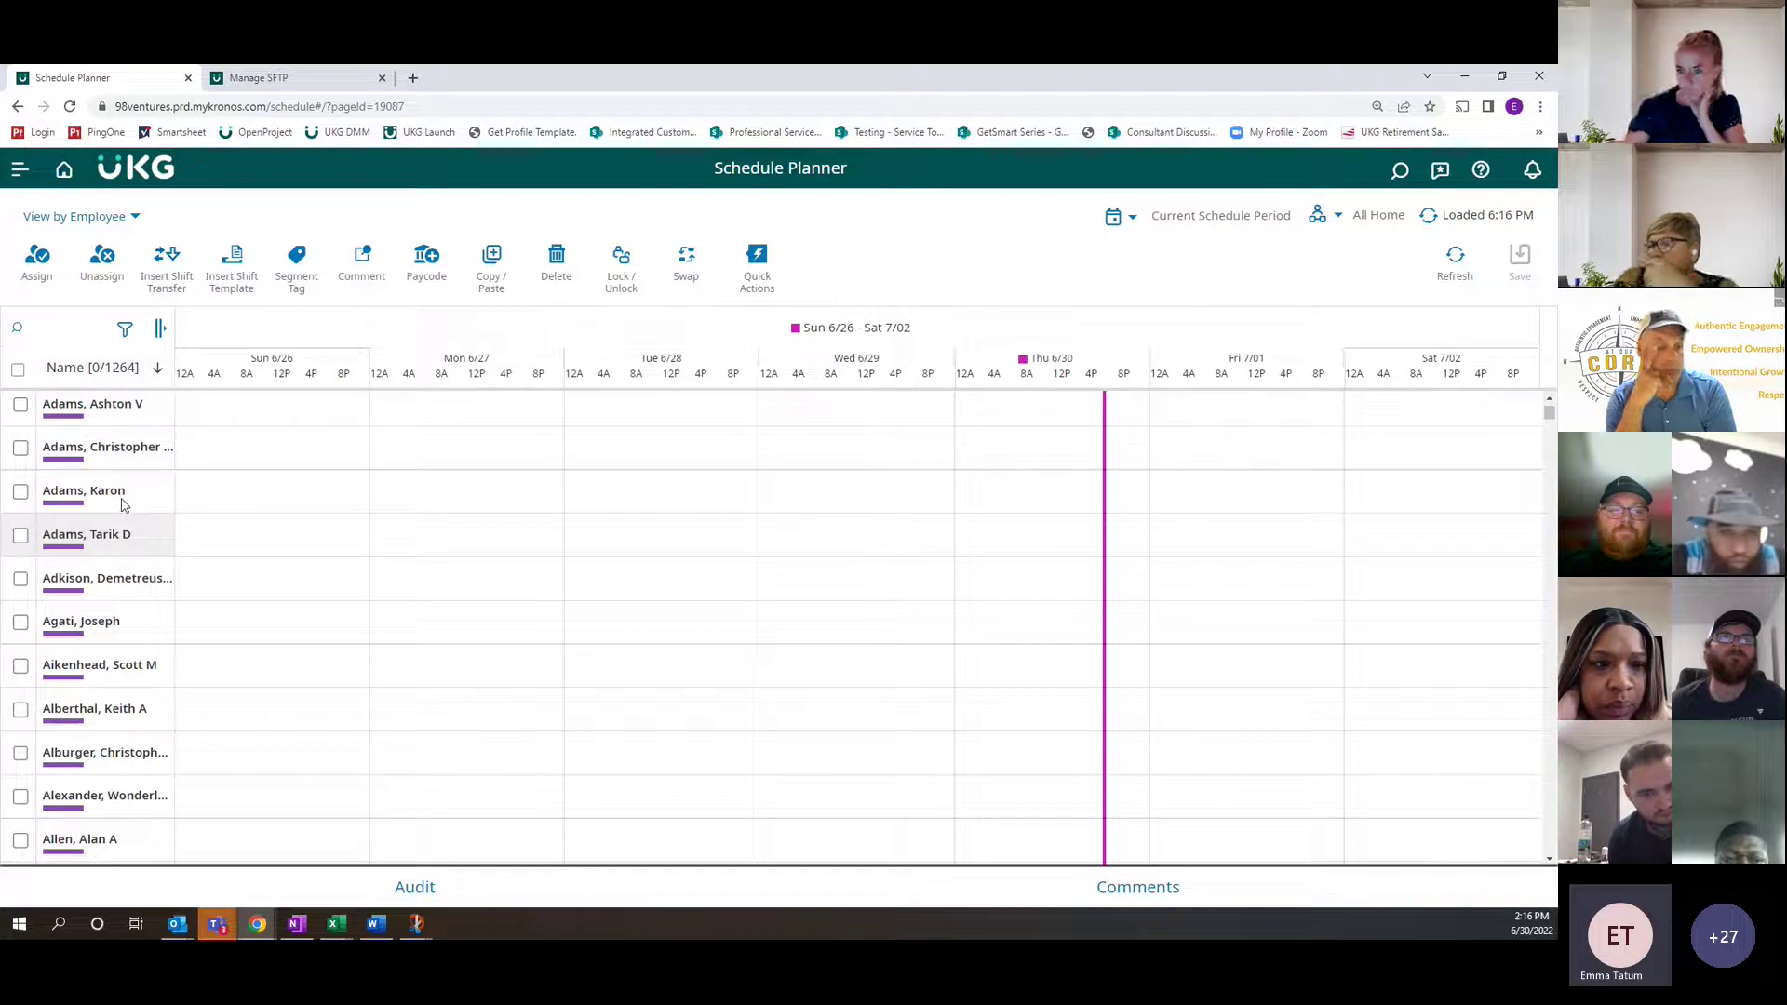
Open a schedule pattern for the AMZN Memphis TN employee one row further down and define it for 10 weeks
{"action": "mouse_move", "coordinate": [126, 503]}
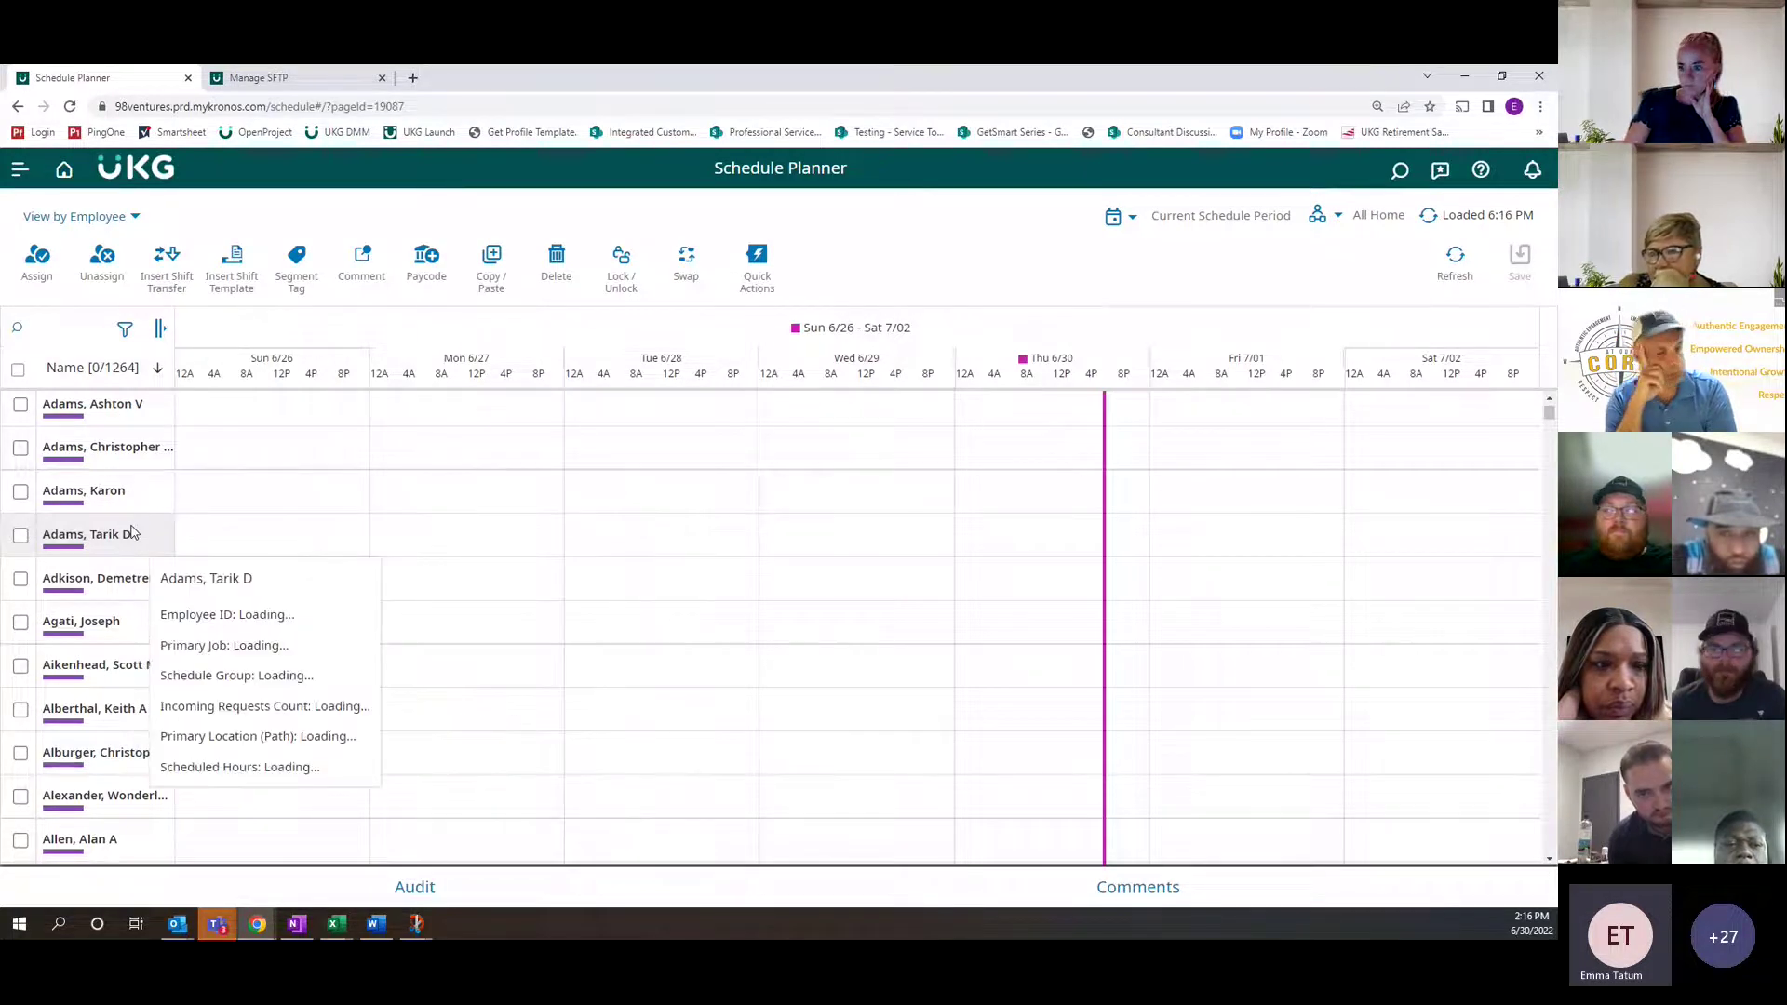
{"action": "left_click", "coordinate": [132, 532]}
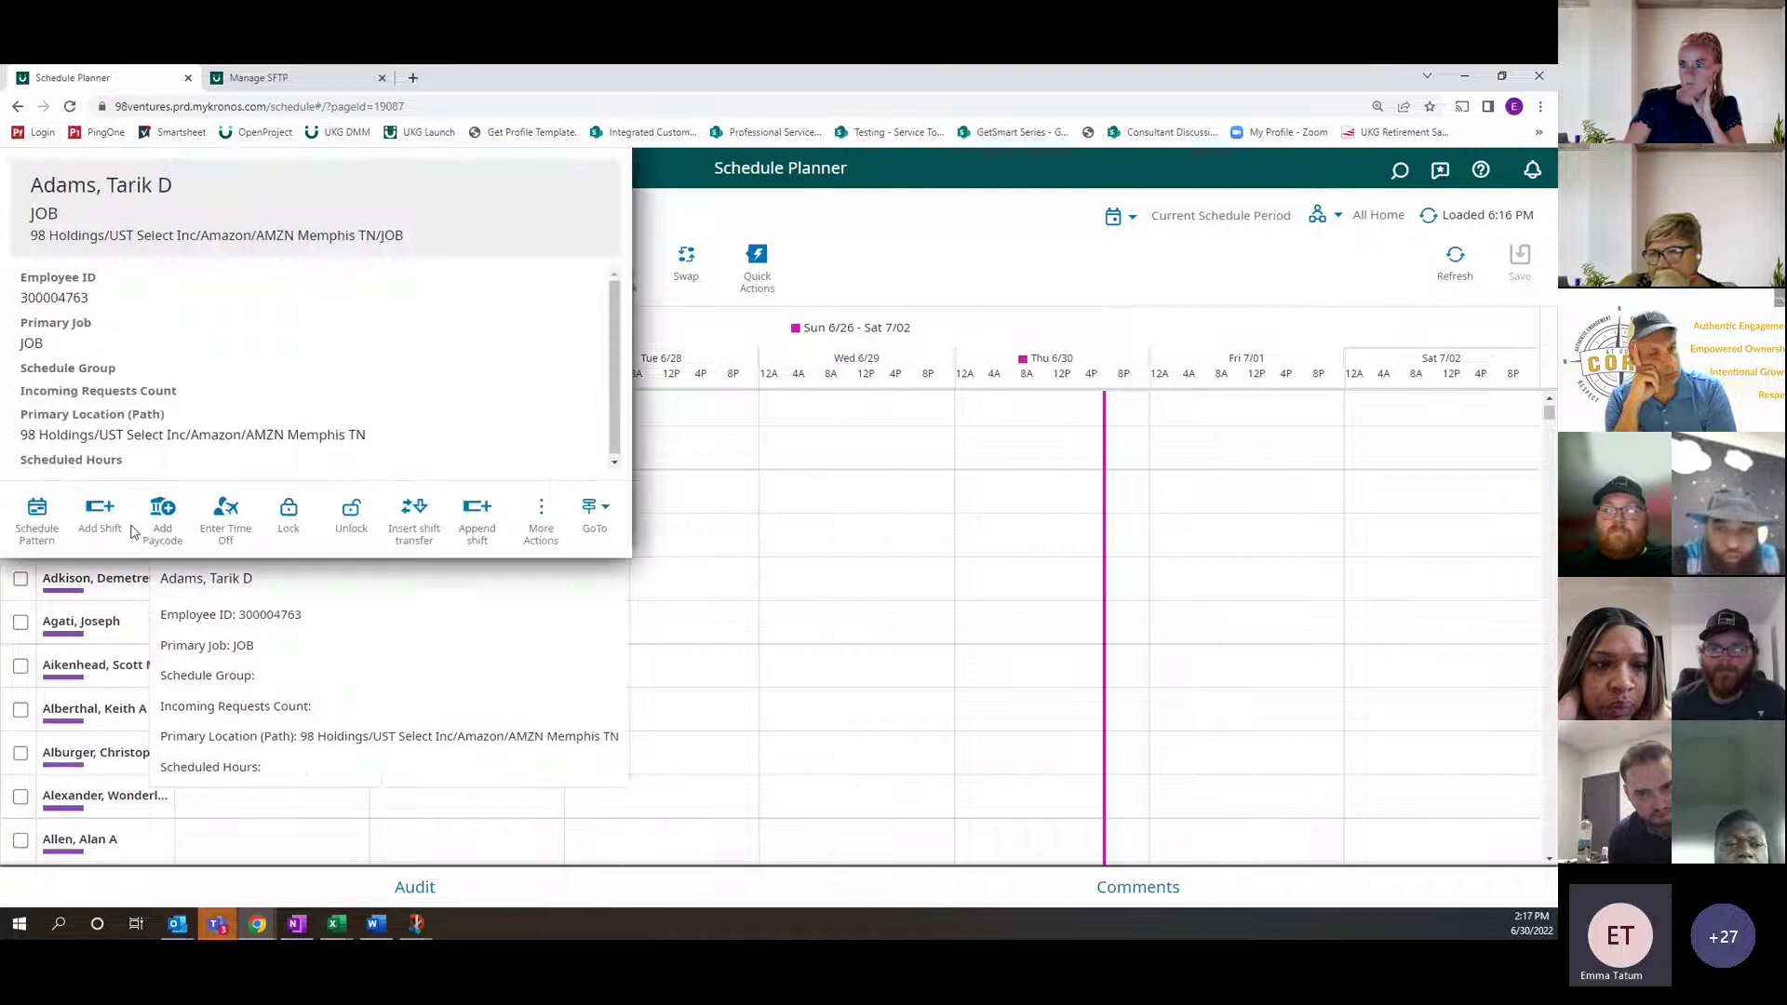
{"action": "left_click", "coordinate": [38, 517]}
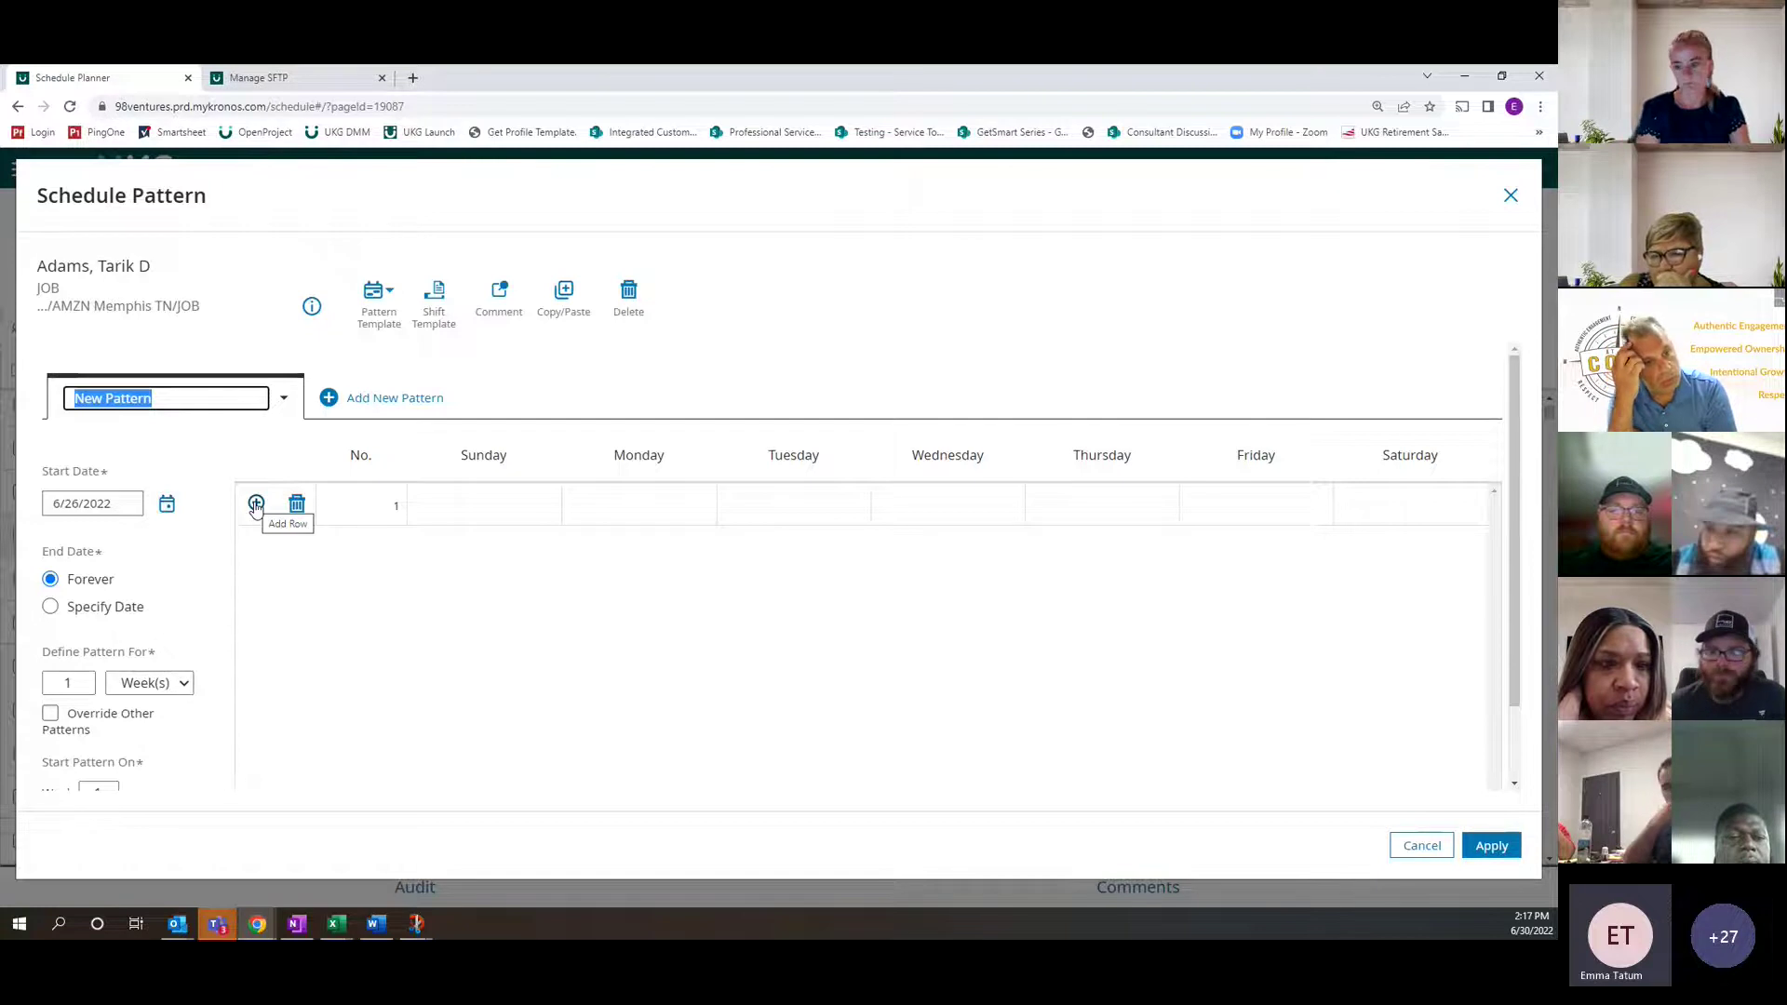
{"action": "left_click", "coordinate": [70, 683]}
{"action": "key", "text": "BackSpace"}
{"action": "type", "text": "1"}
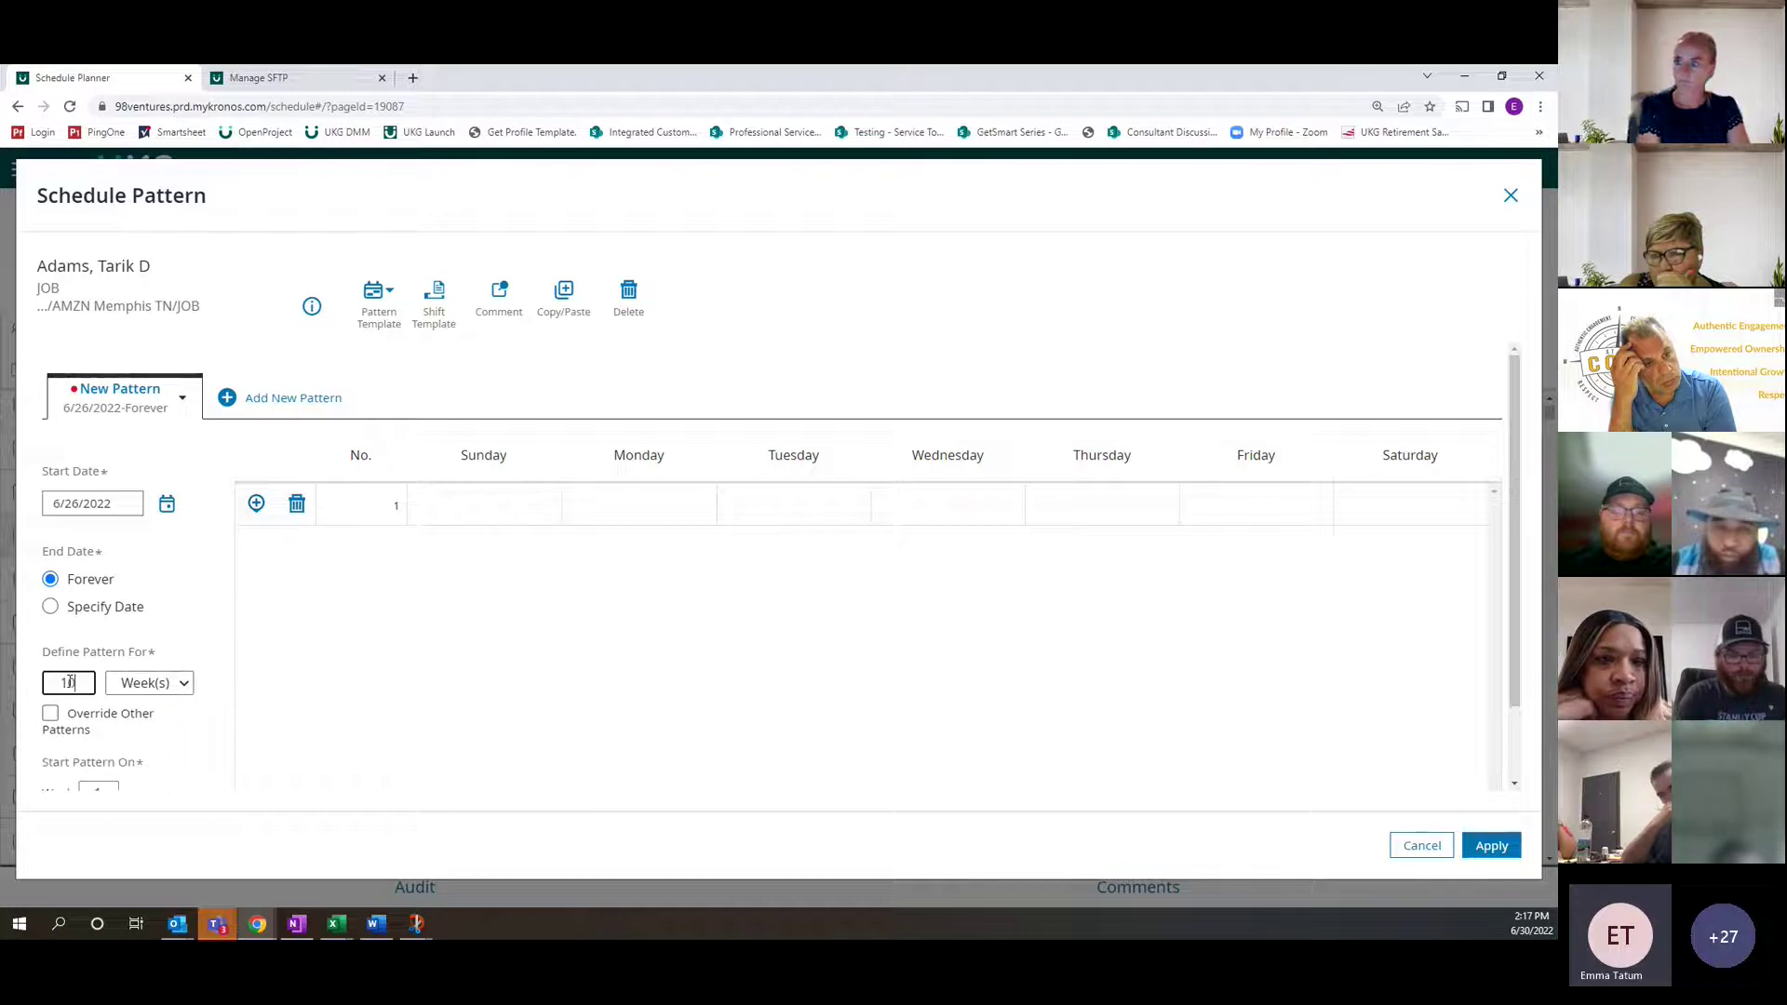
{"action": "type", "text": "0"}
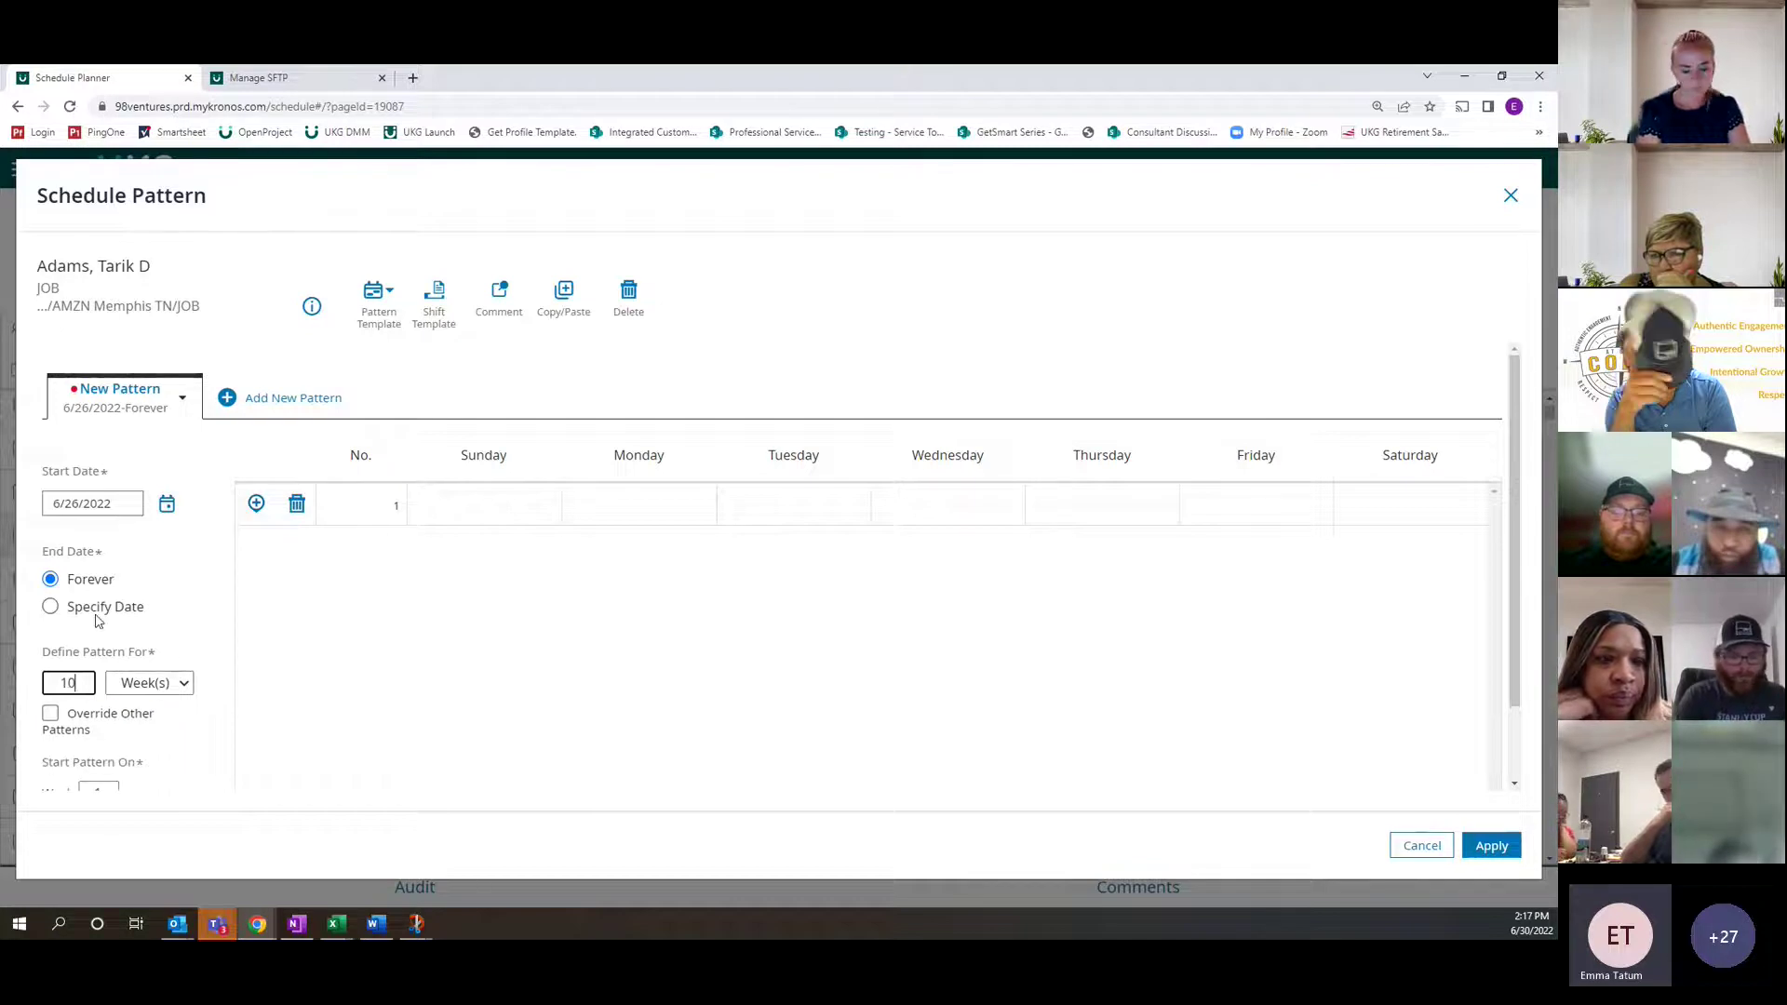
{"action": "left_click", "coordinate": [192, 602]}
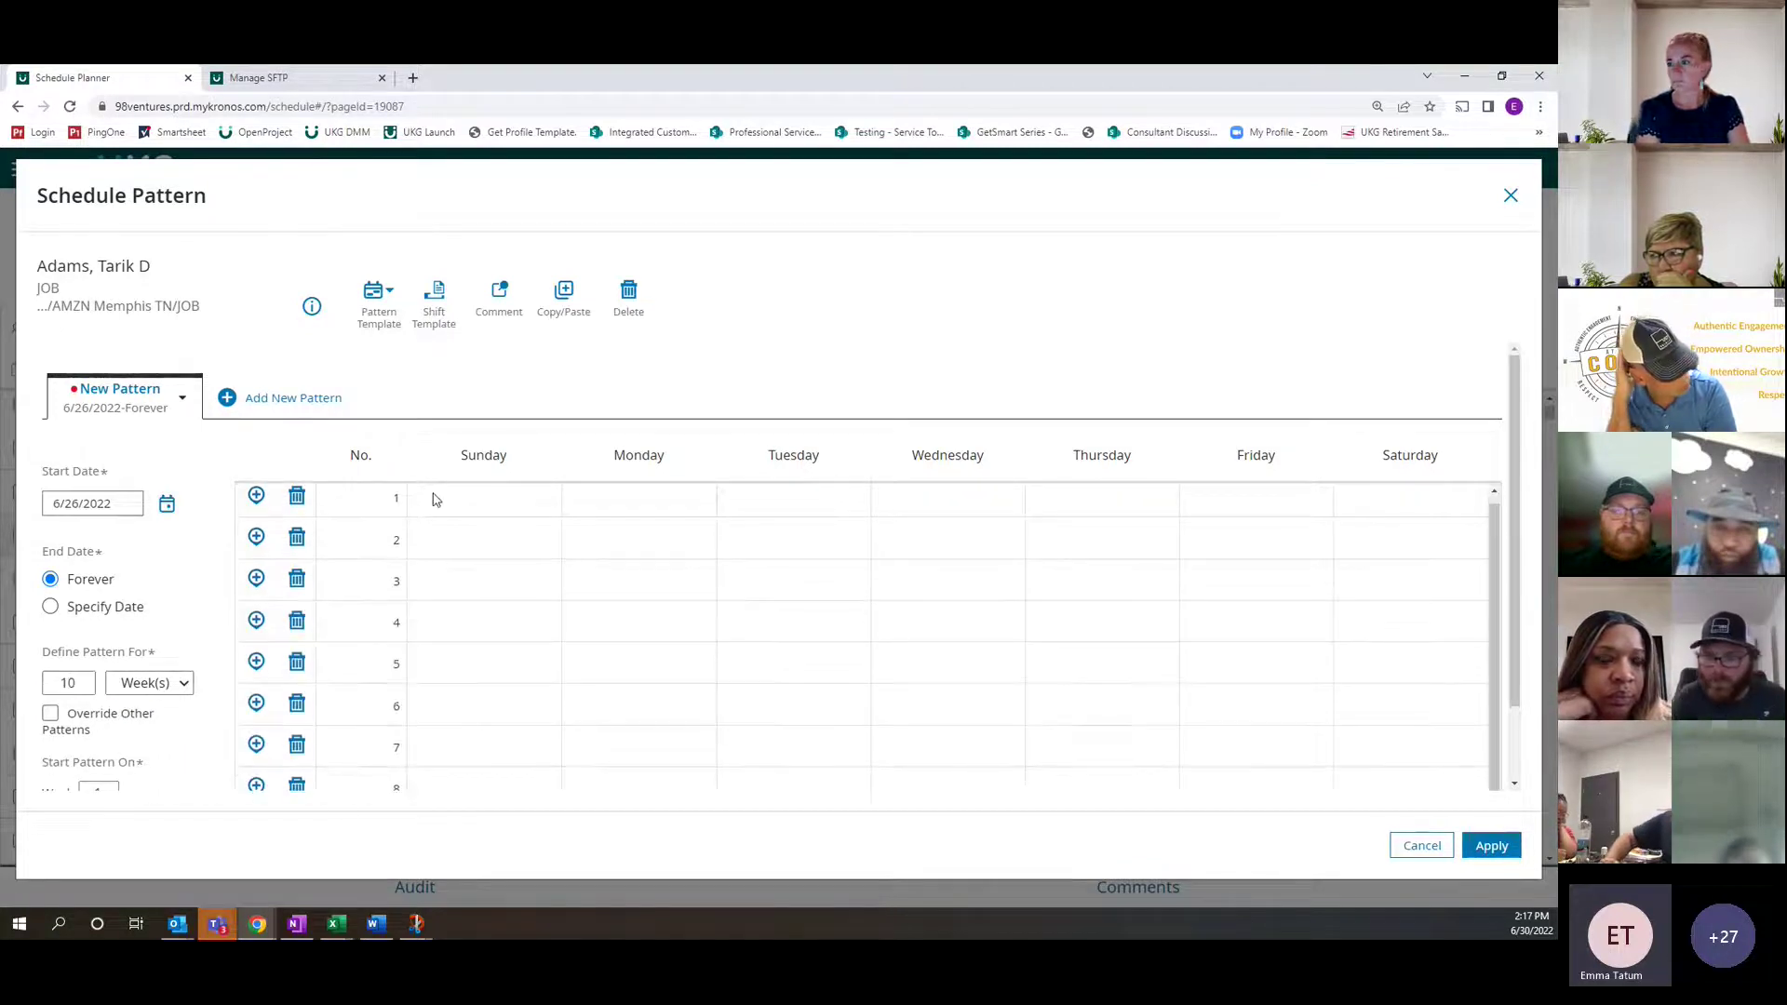
Add another week row from row 2 of the schedule pattern, extending it to 11 weeks
{"action": "scroll", "coordinate": [455, 638], "scroll_direction": "down", "scroll_amount": 2}
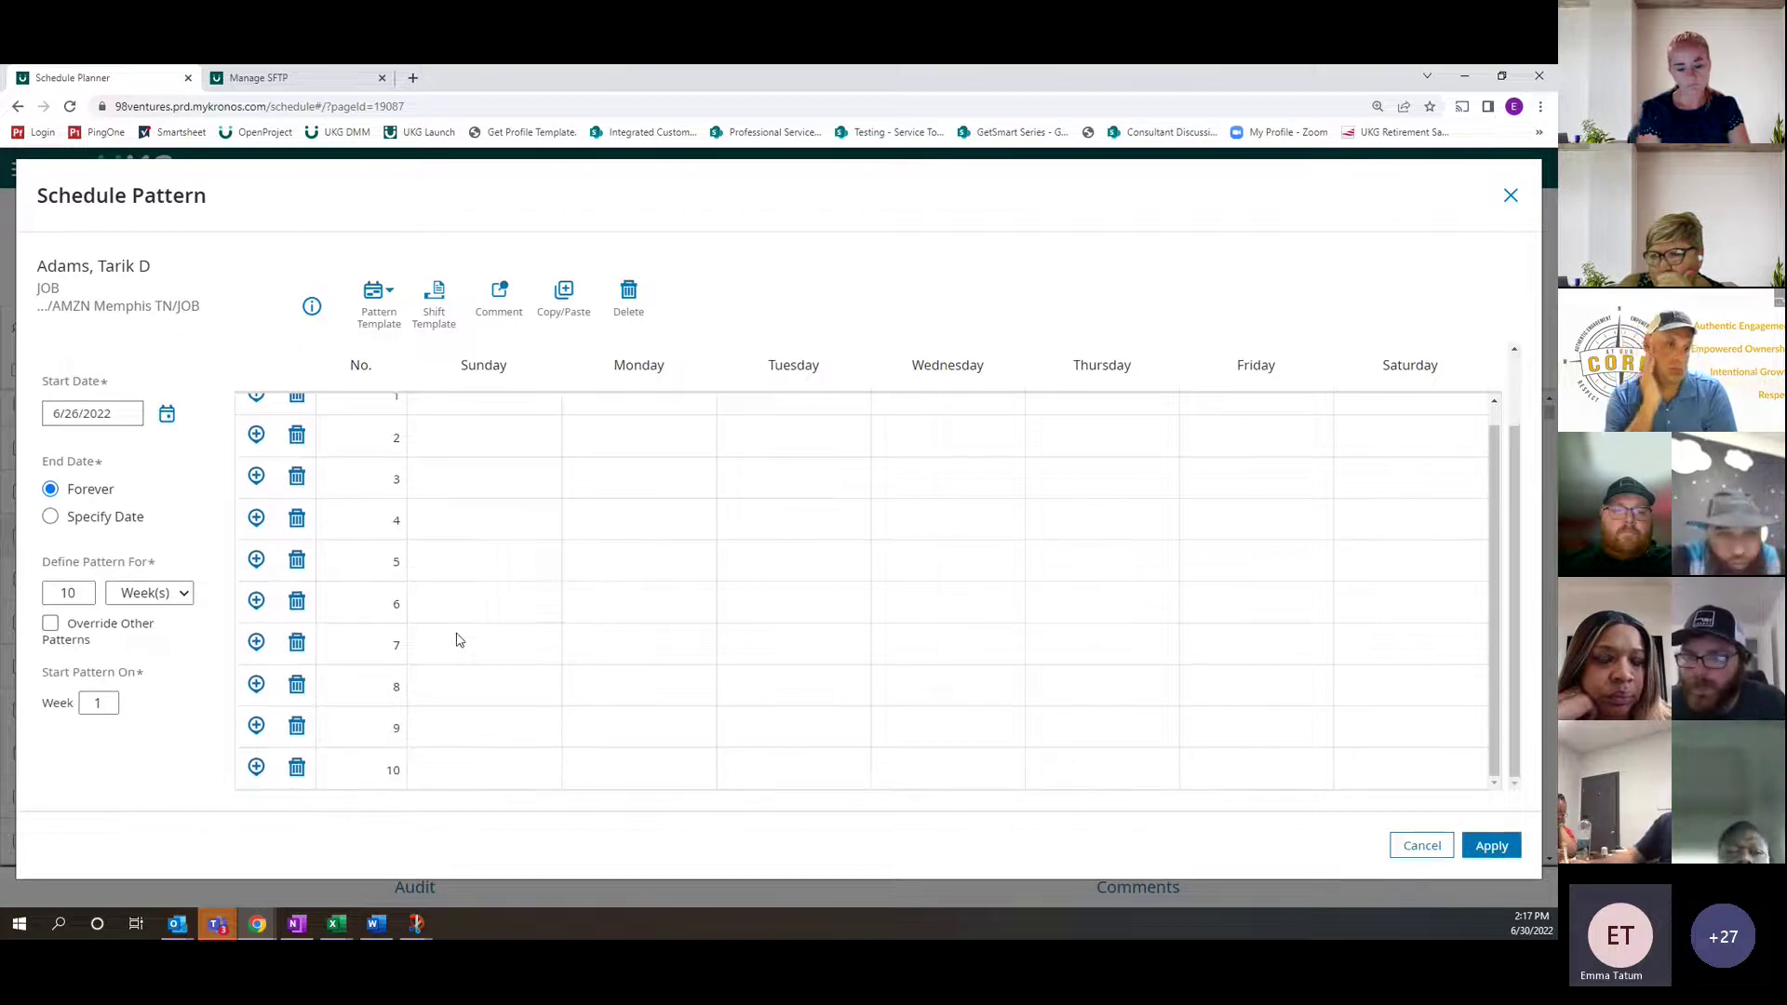
{"action": "scroll", "coordinate": [455, 638], "scroll_direction": "up", "scroll_amount": 1}
{"action": "scroll", "coordinate": [479, 642], "scroll_direction": "down", "scroll_amount": 1}
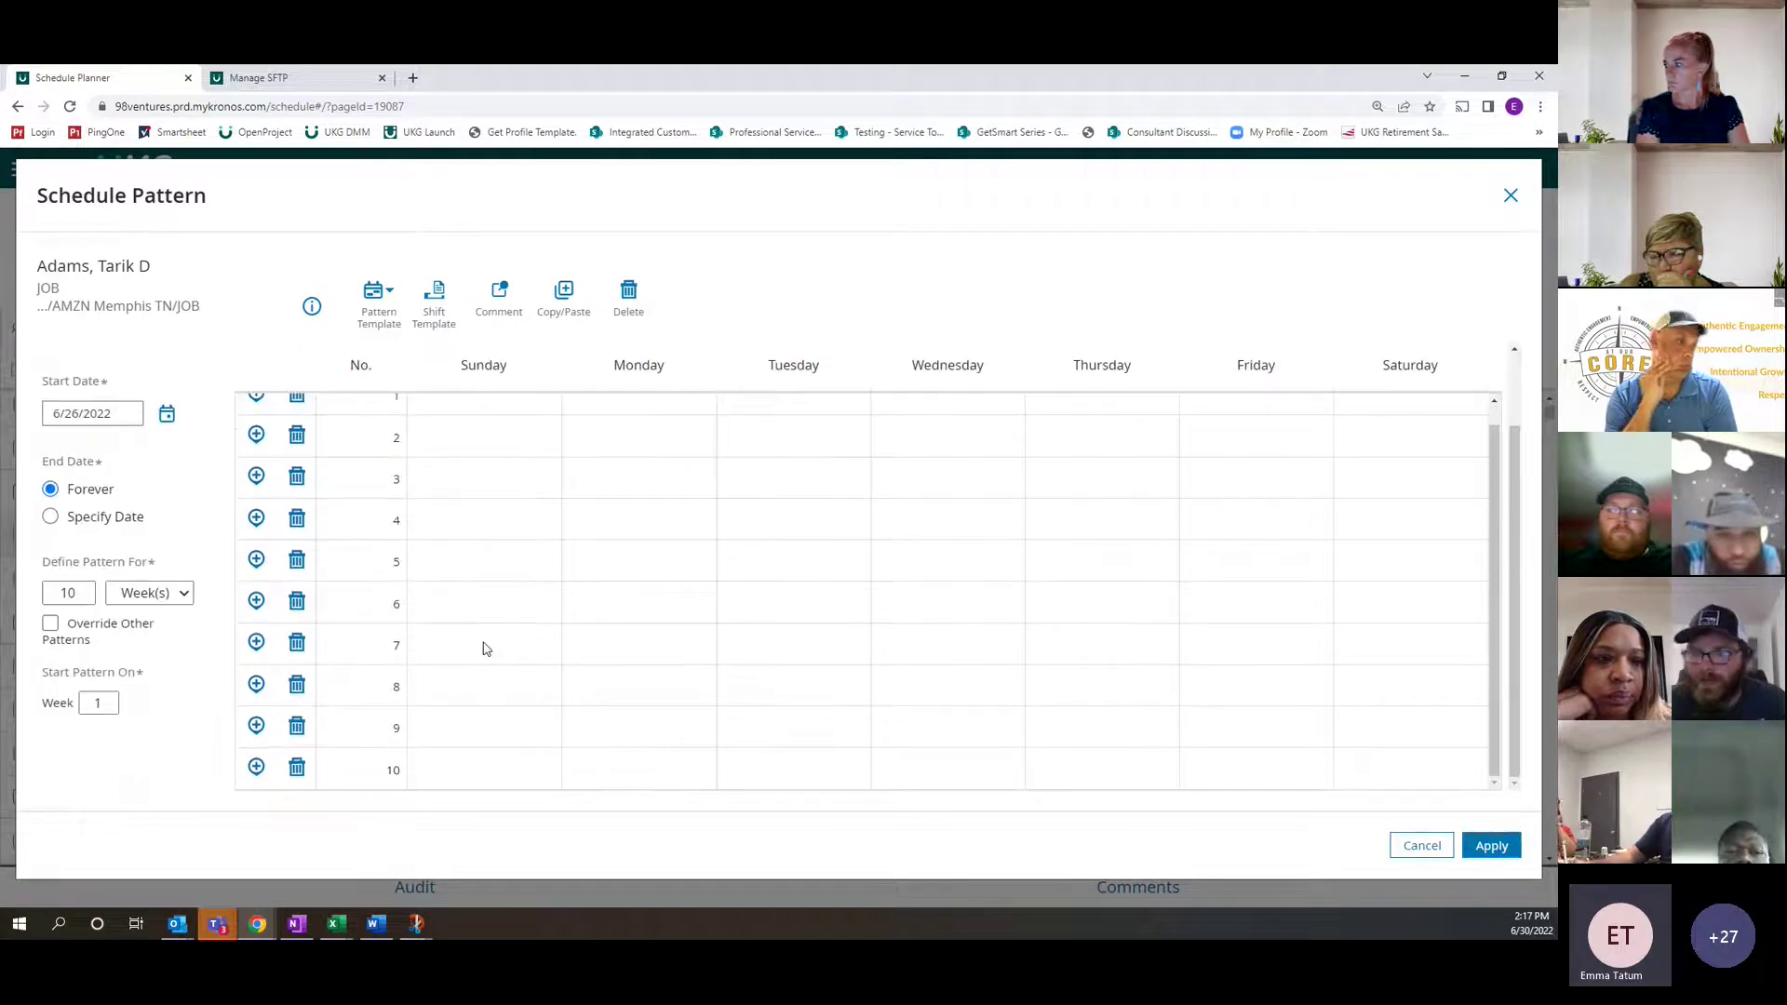
{"action": "scroll", "coordinate": [483, 646], "scroll_direction": "up", "scroll_amount": 1}
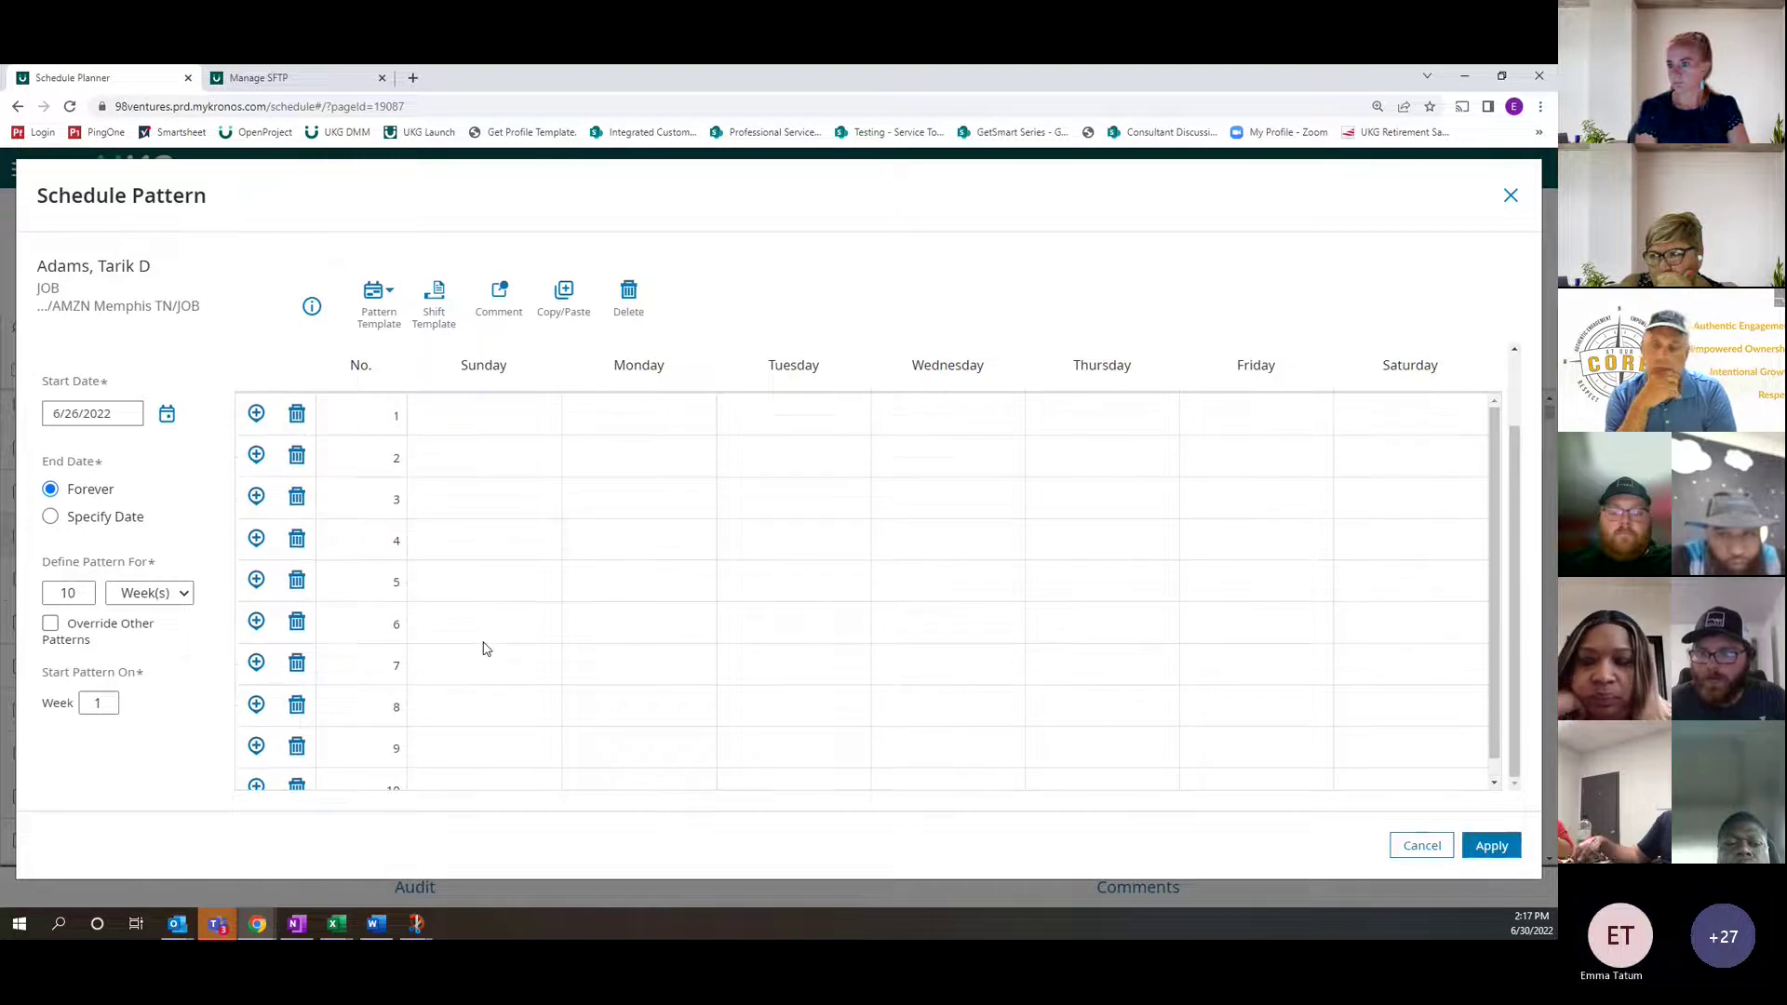
{"action": "left_click", "coordinate": [257, 455]}
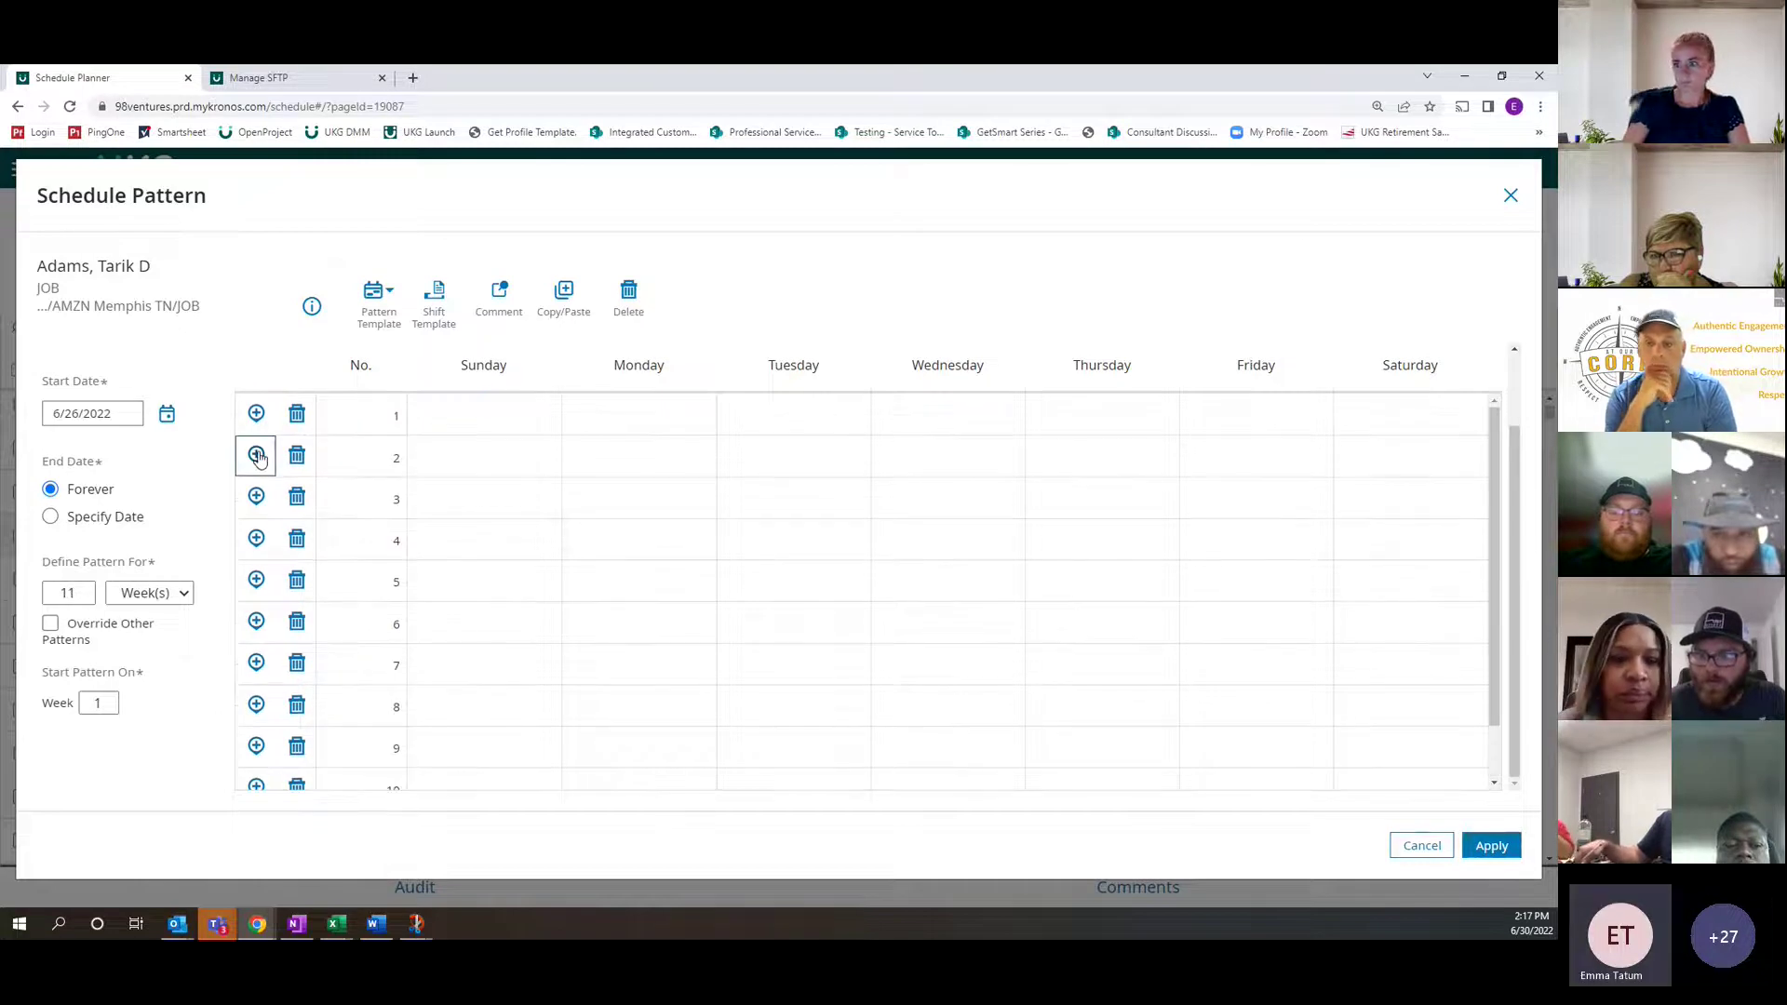
{"action": "scroll", "coordinate": [392, 518], "scroll_direction": "down", "scroll_amount": 2}
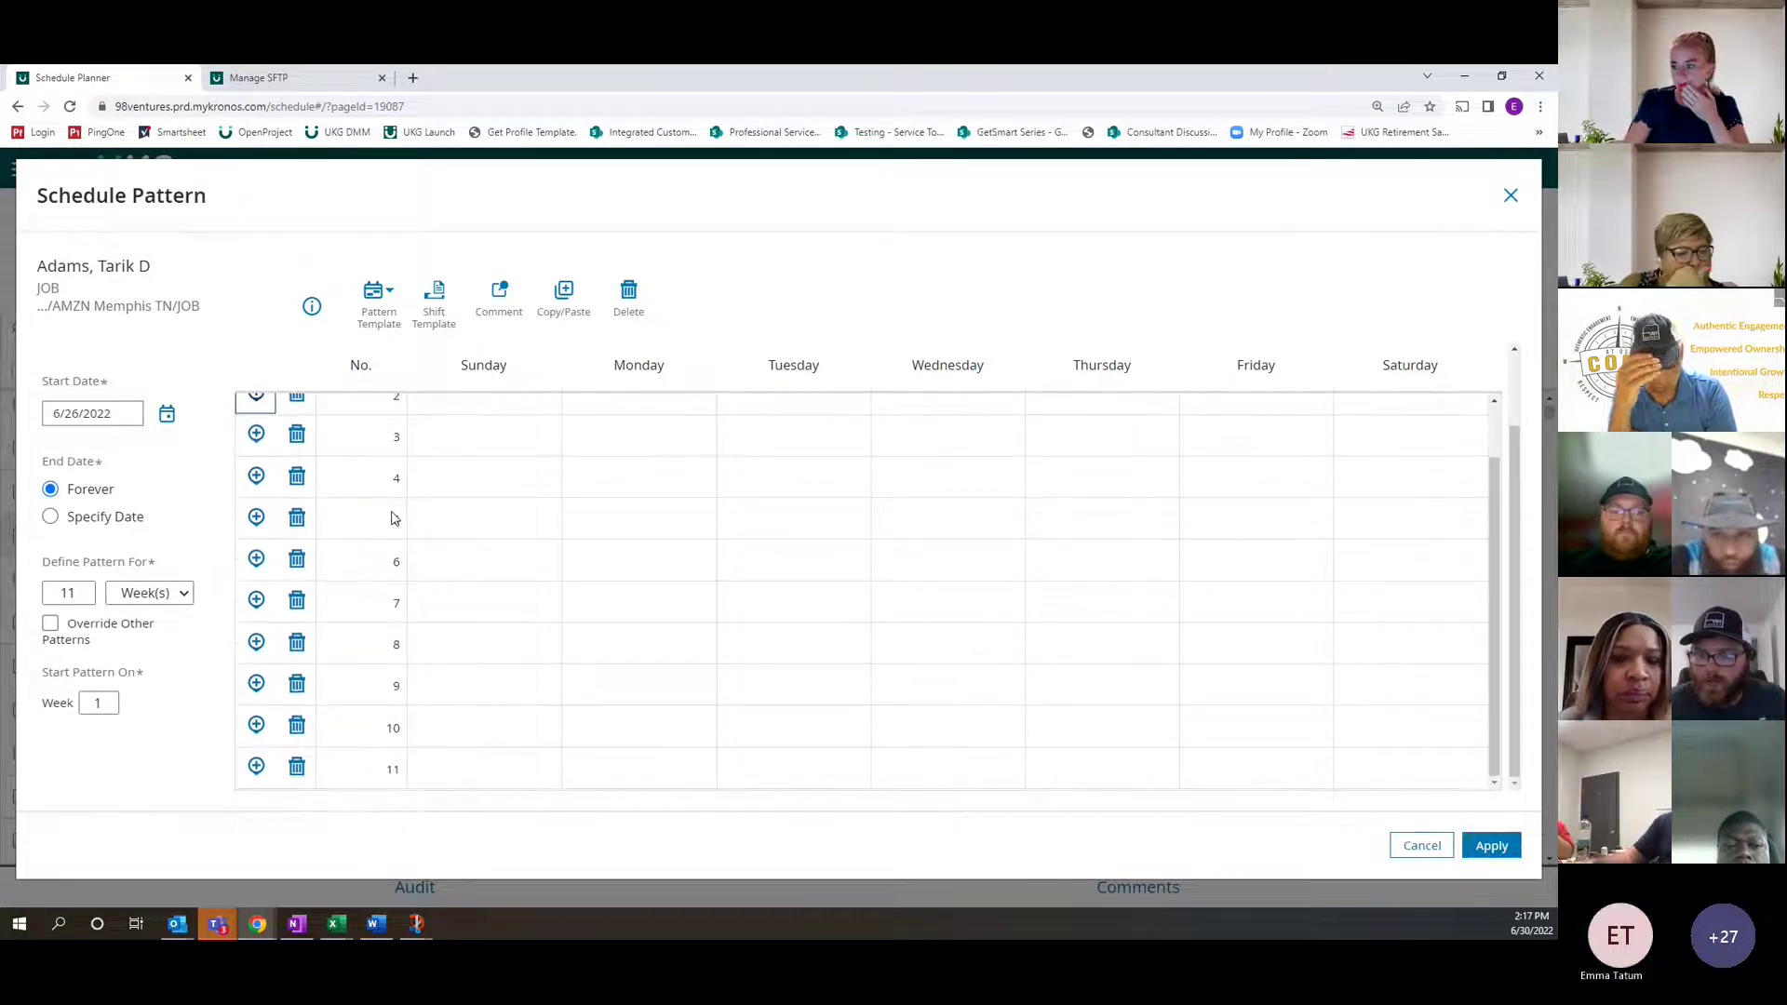
{"action": "scroll", "coordinate": [402, 777], "scroll_direction": "up", "scroll_amount": 4}
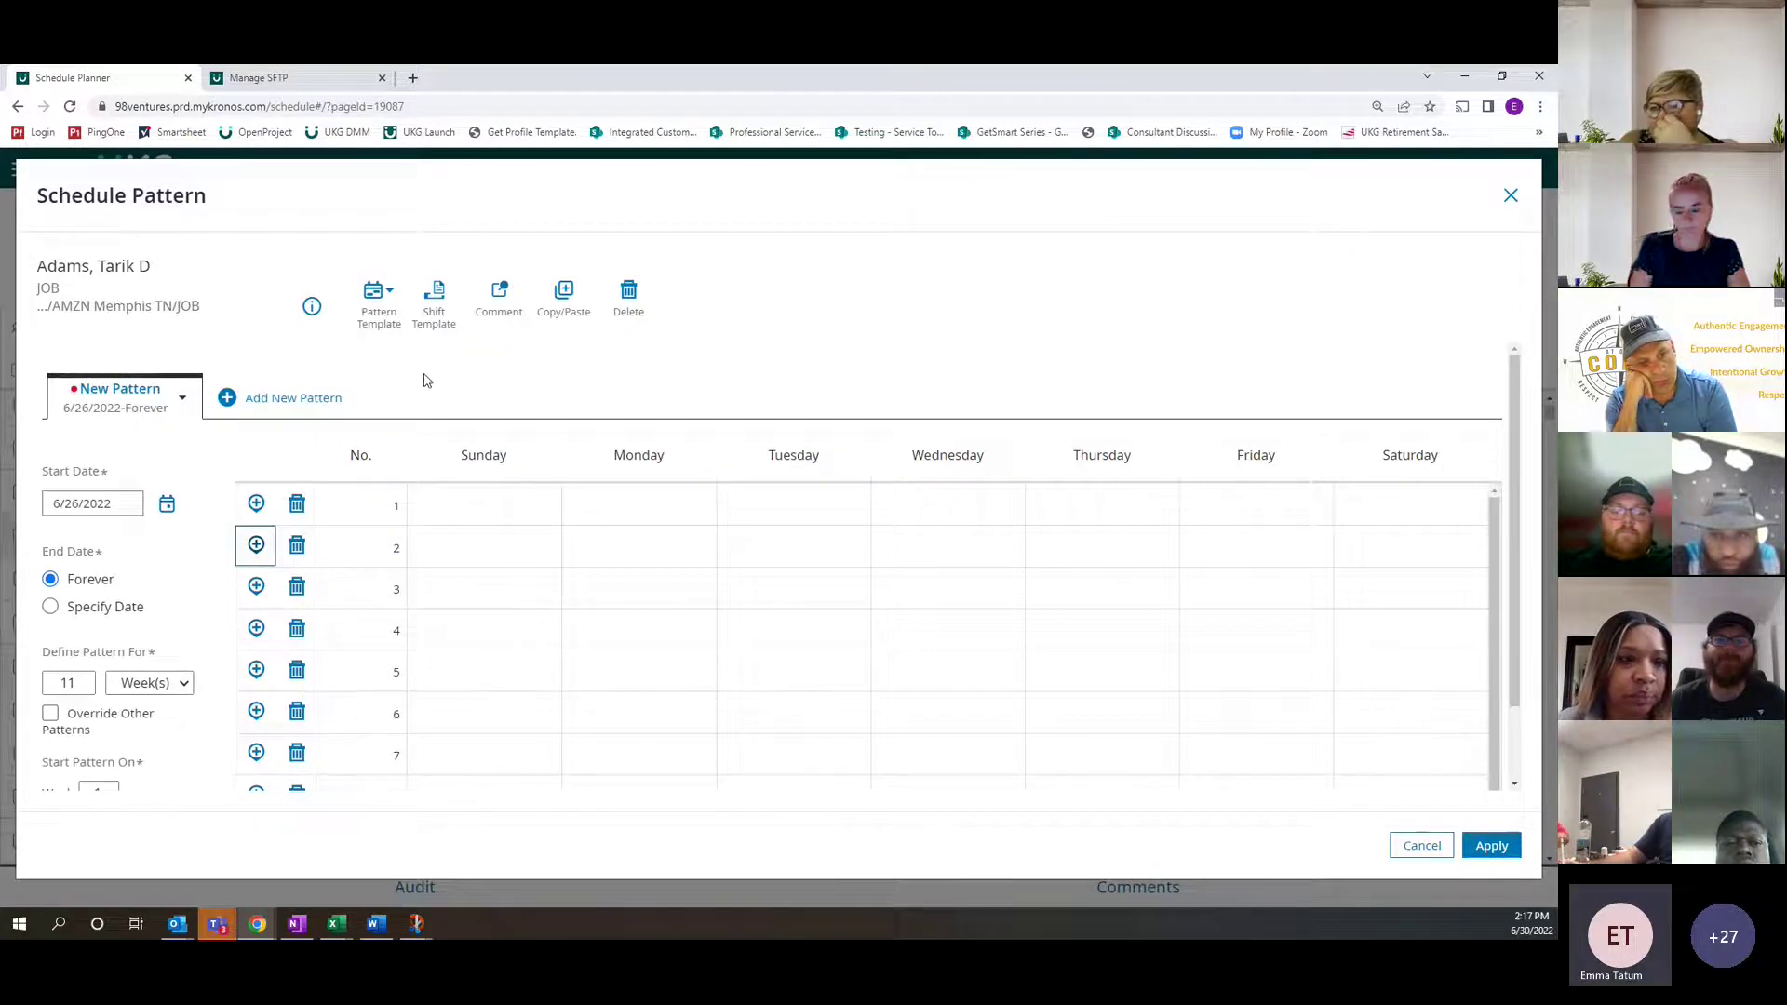
Place the 9a - 5p shift template on Monday through Friday of week 1 in the pattern
{"action": "left_click", "coordinate": [431, 317]}
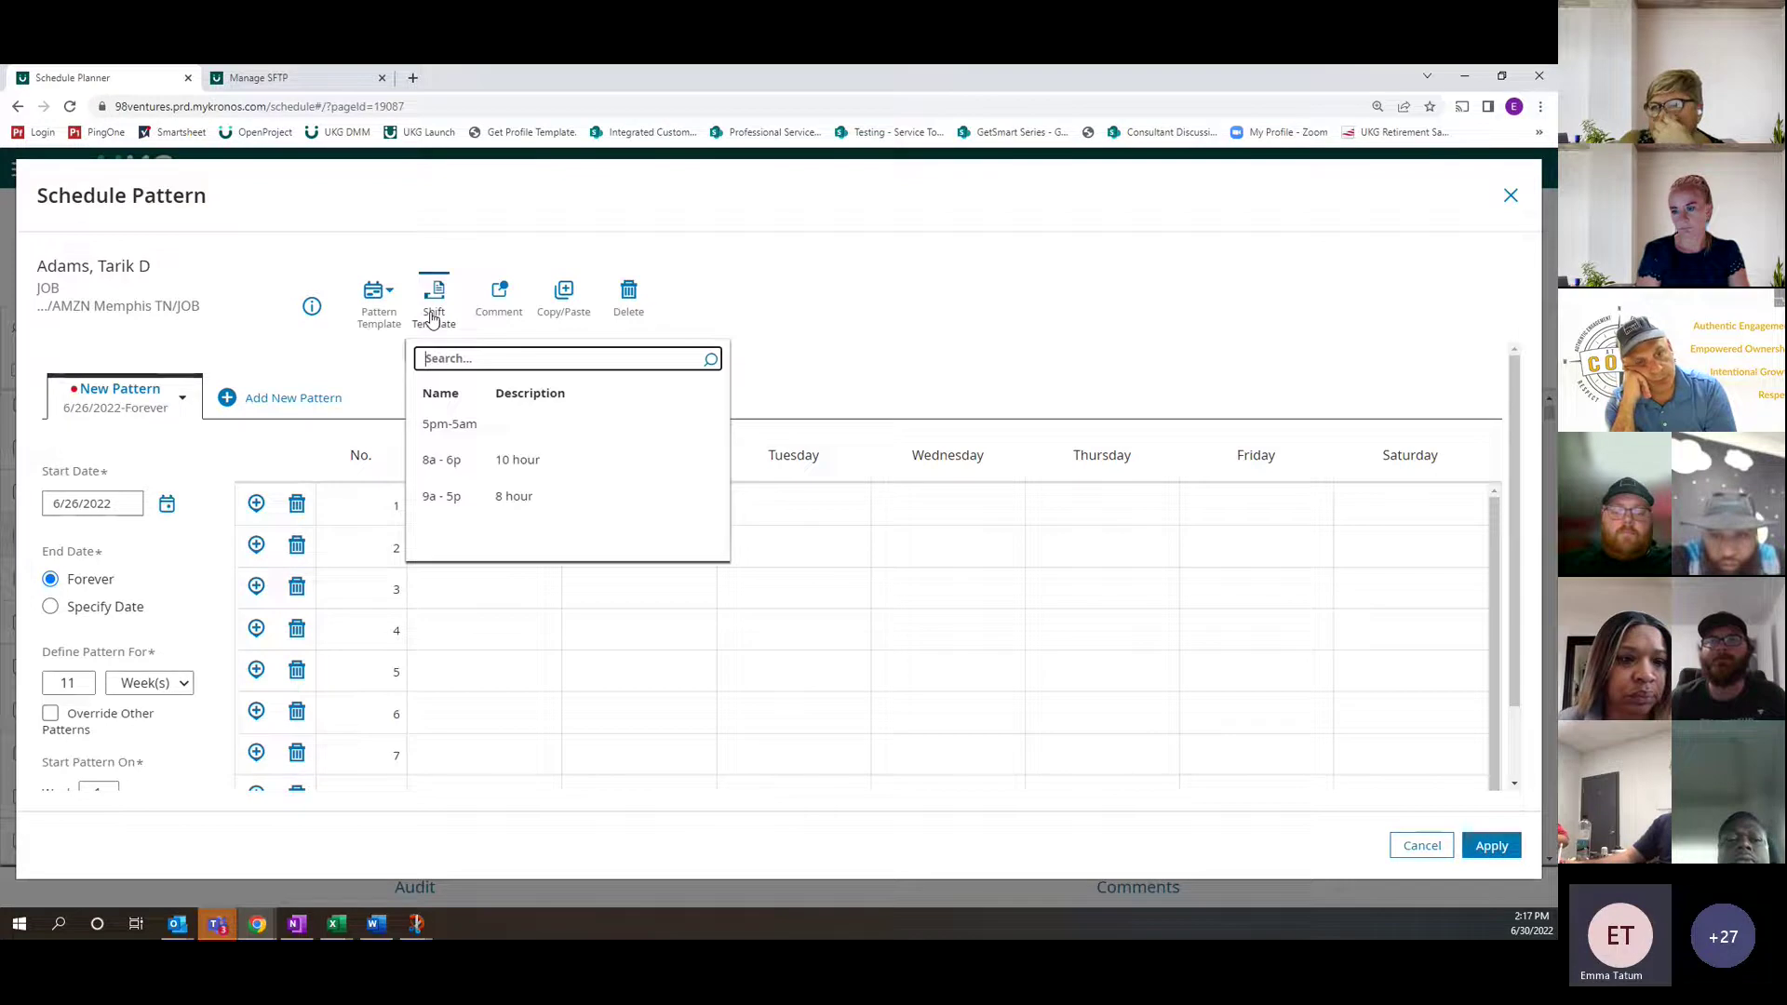
{"action": "left_click", "coordinate": [465, 496]}
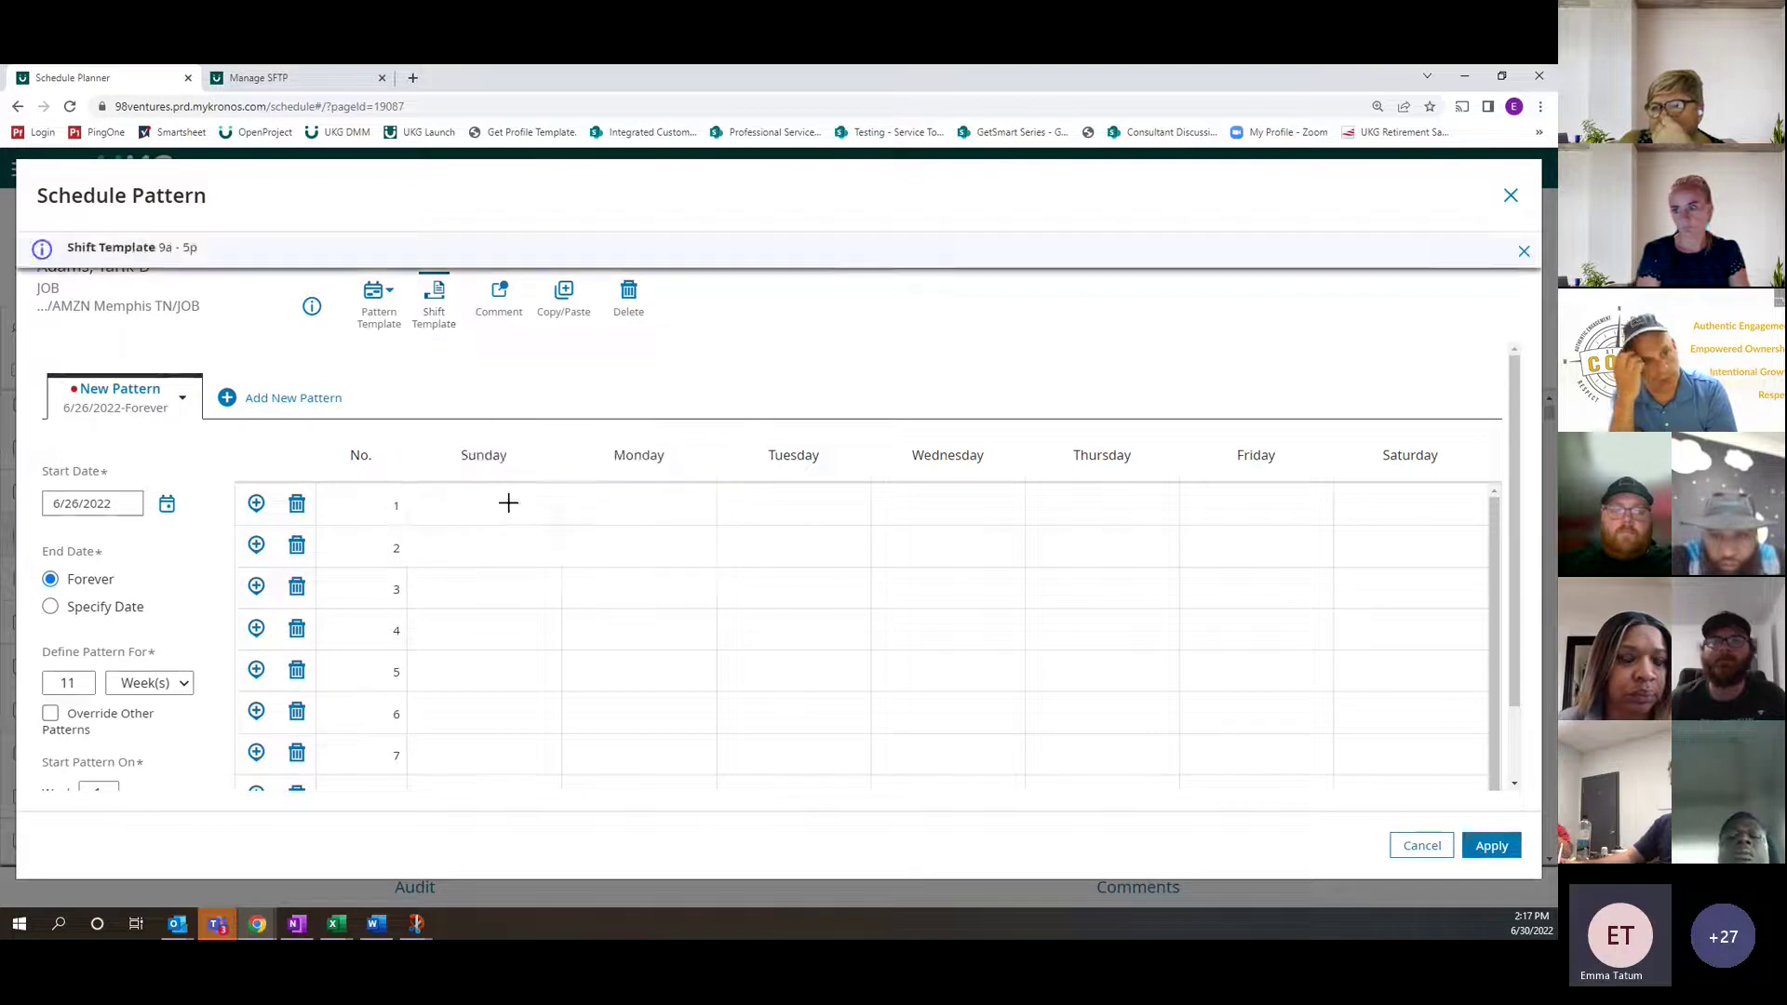
{"action": "left_click", "coordinate": [626, 493]}
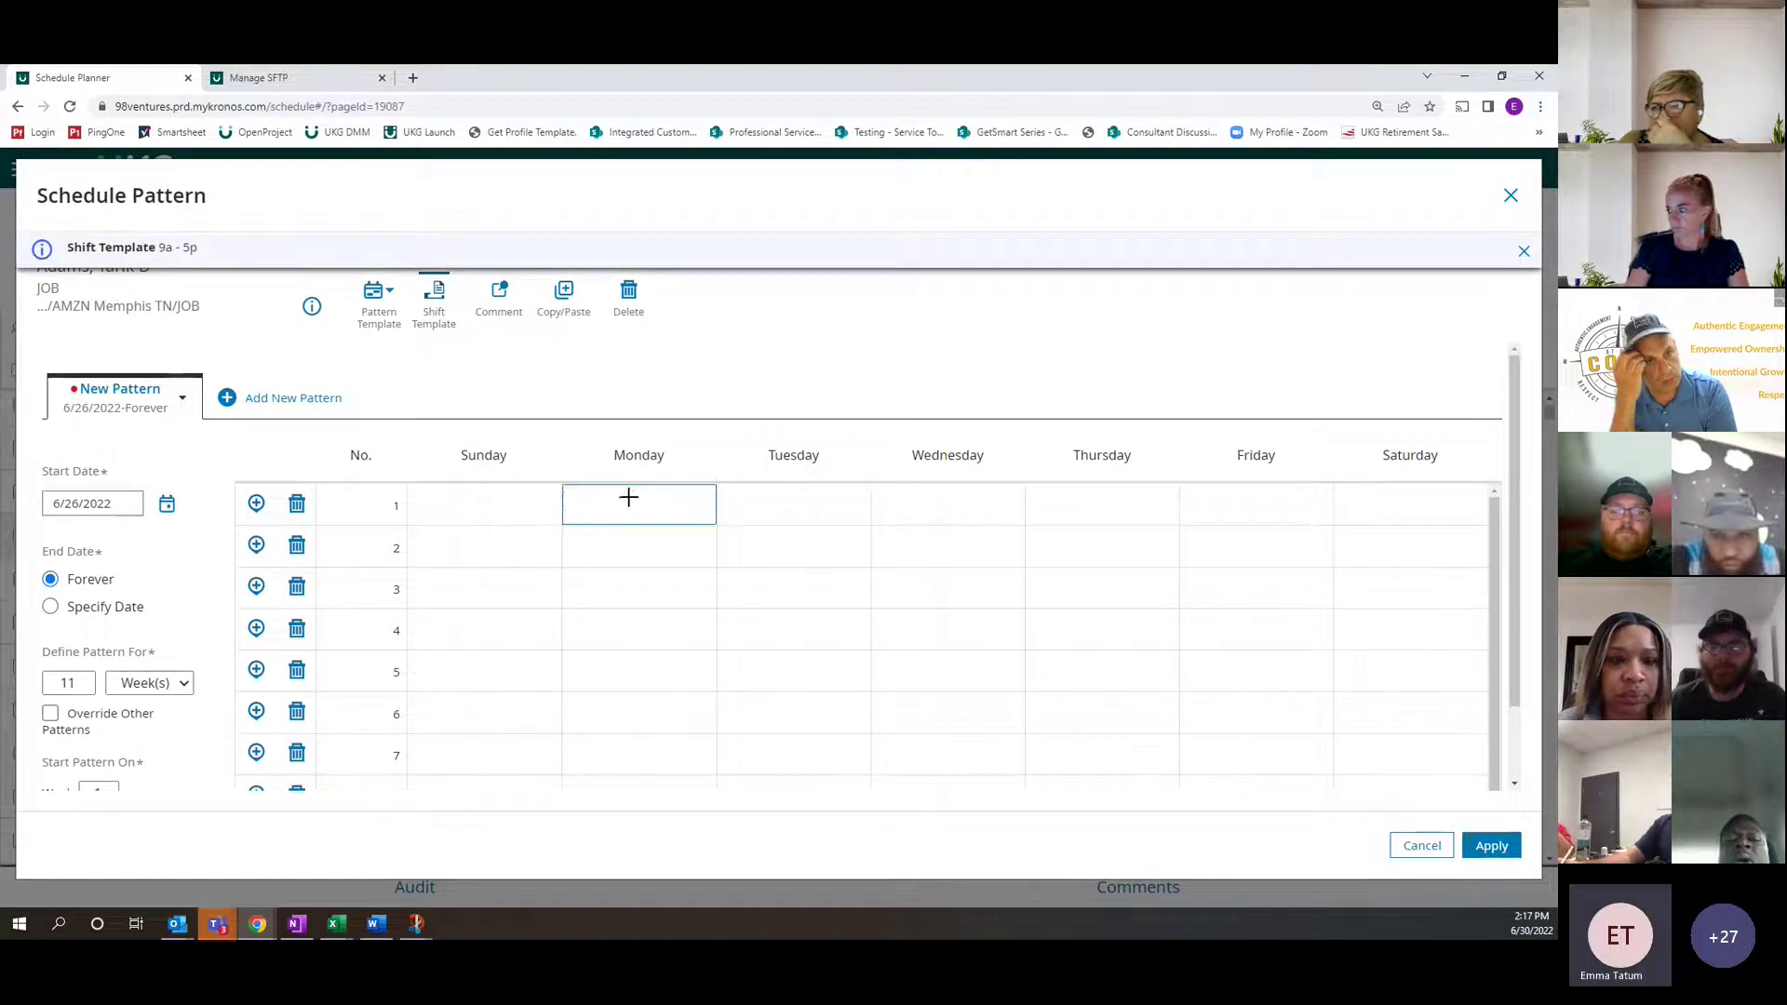
{"action": "left_click", "coordinate": [788, 509]}
{"action": "left_click", "coordinate": [942, 509]}
{"action": "left_click", "coordinate": [1085, 507]}
{"action": "left_click", "coordinate": [1252, 510]}
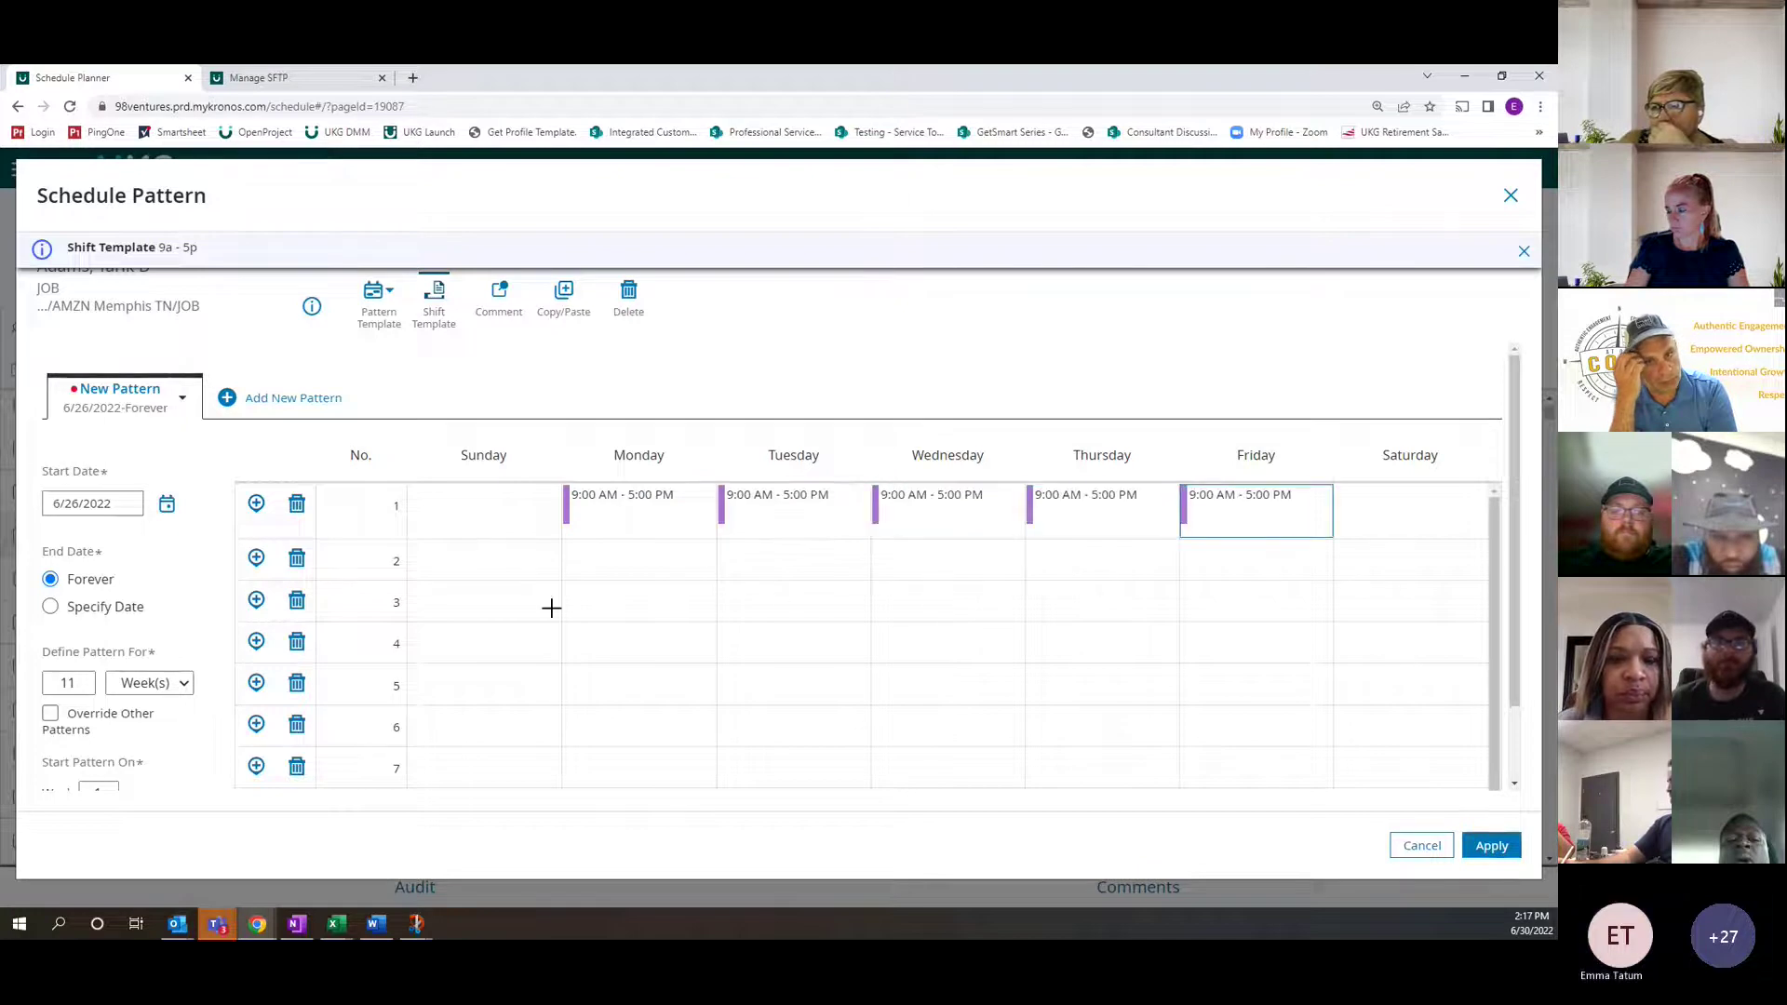
Place the 9a - 5p shift template on Monday through Friday of week 2 in the pattern
{"action": "left_click", "coordinate": [632, 564]}
{"action": "left_click", "coordinate": [819, 564]}
{"action": "left_click", "coordinate": [958, 564]}
{"action": "left_click", "coordinate": [1116, 564]}
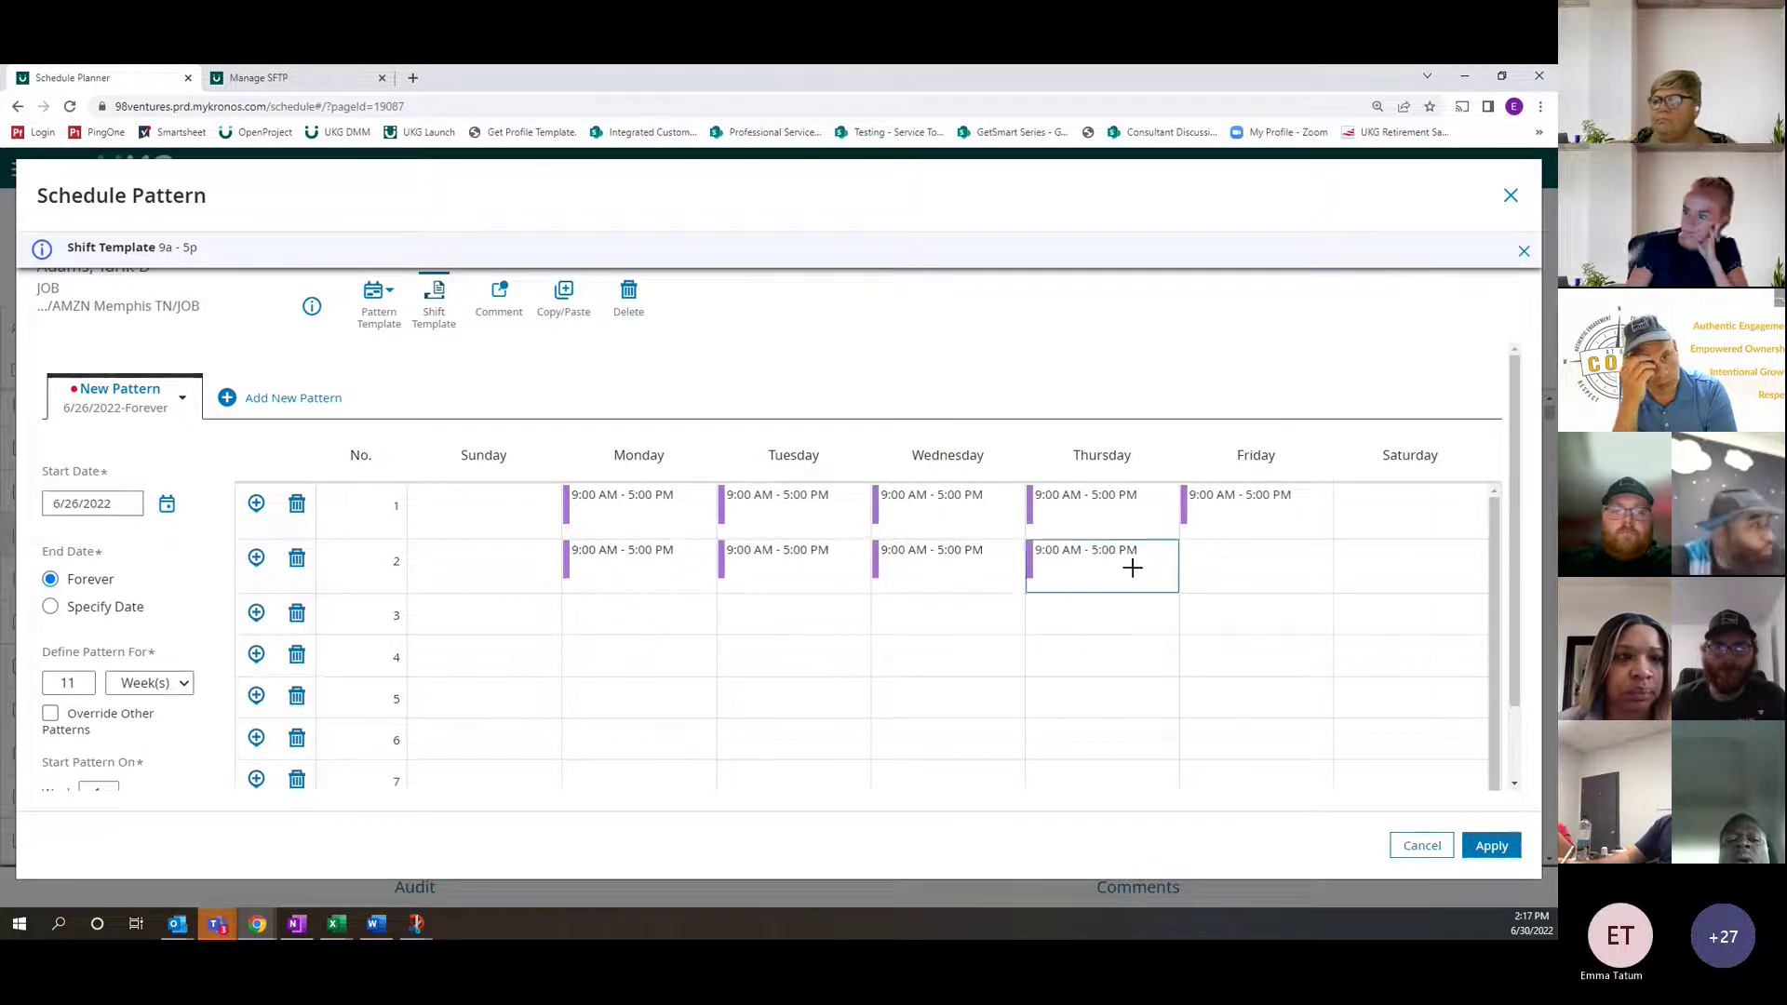
{"action": "left_click", "coordinate": [1270, 568]}
Place the 9a - 5p shift template on Monday through Friday of week 3 in the pattern
{"action": "left_click", "coordinate": [632, 612]}
{"action": "left_click", "coordinate": [785, 610]}
{"action": "left_click", "coordinate": [942, 610]}
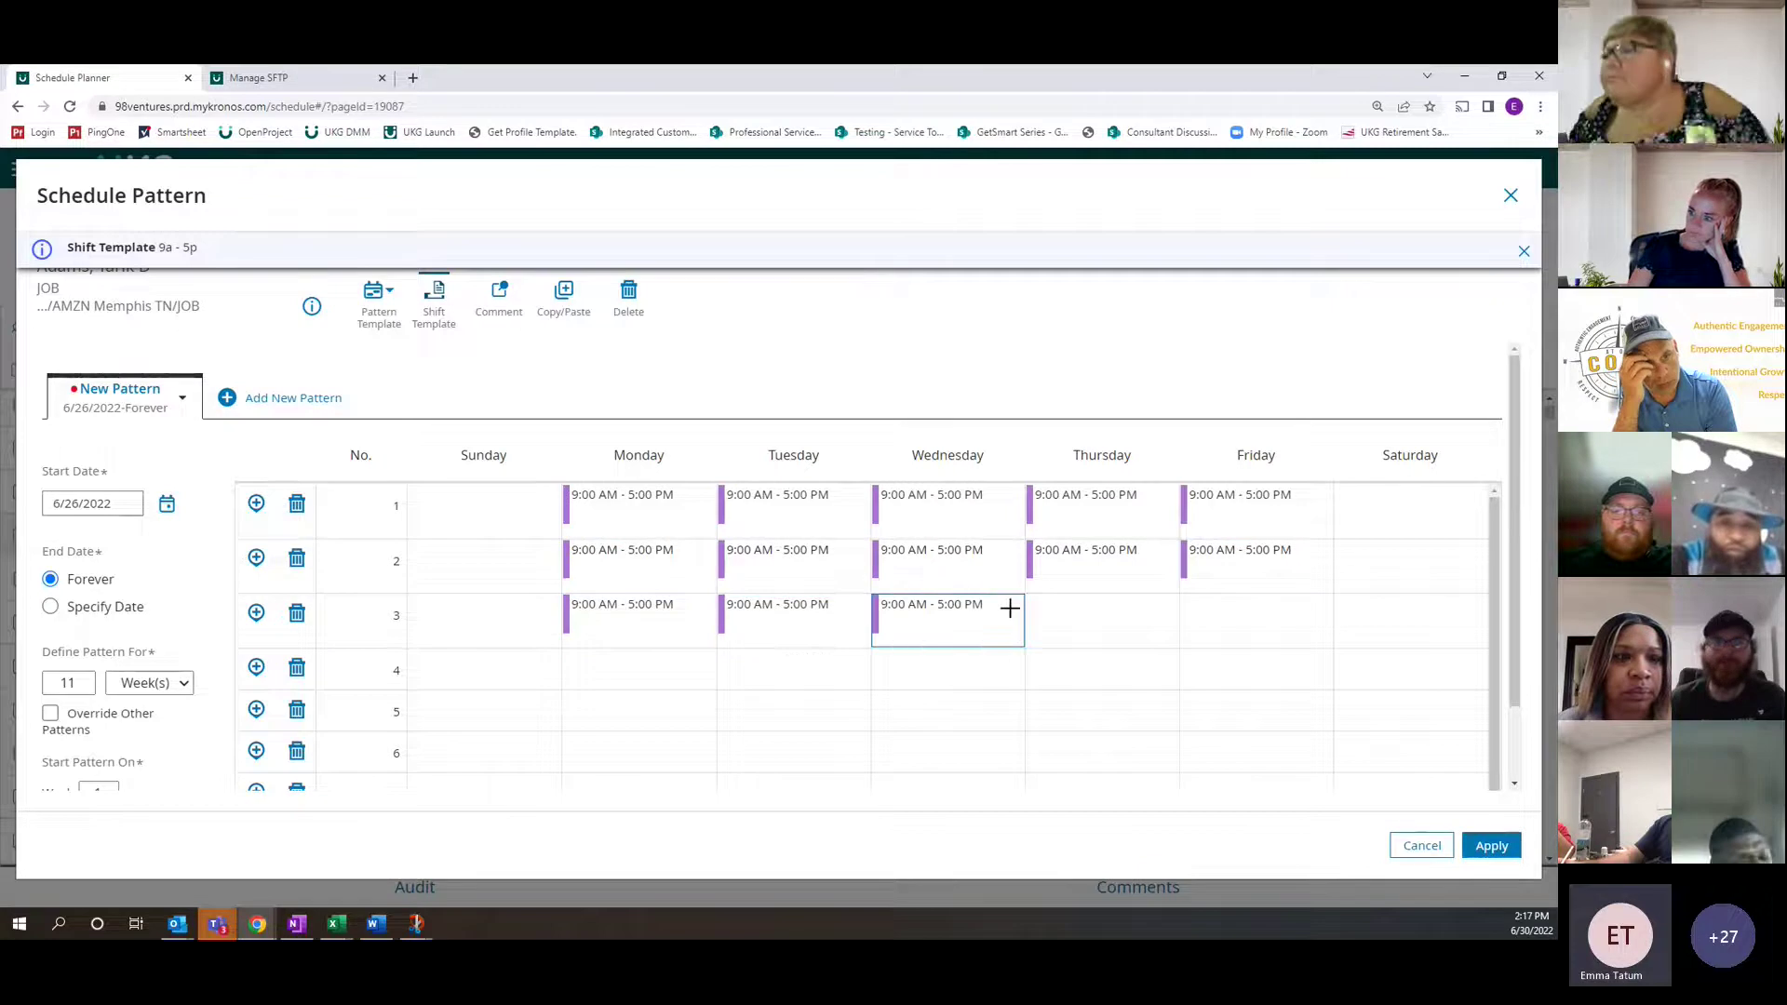
{"action": "left_click", "coordinate": [1098, 609]}
{"action": "left_click", "coordinate": [1229, 608]}
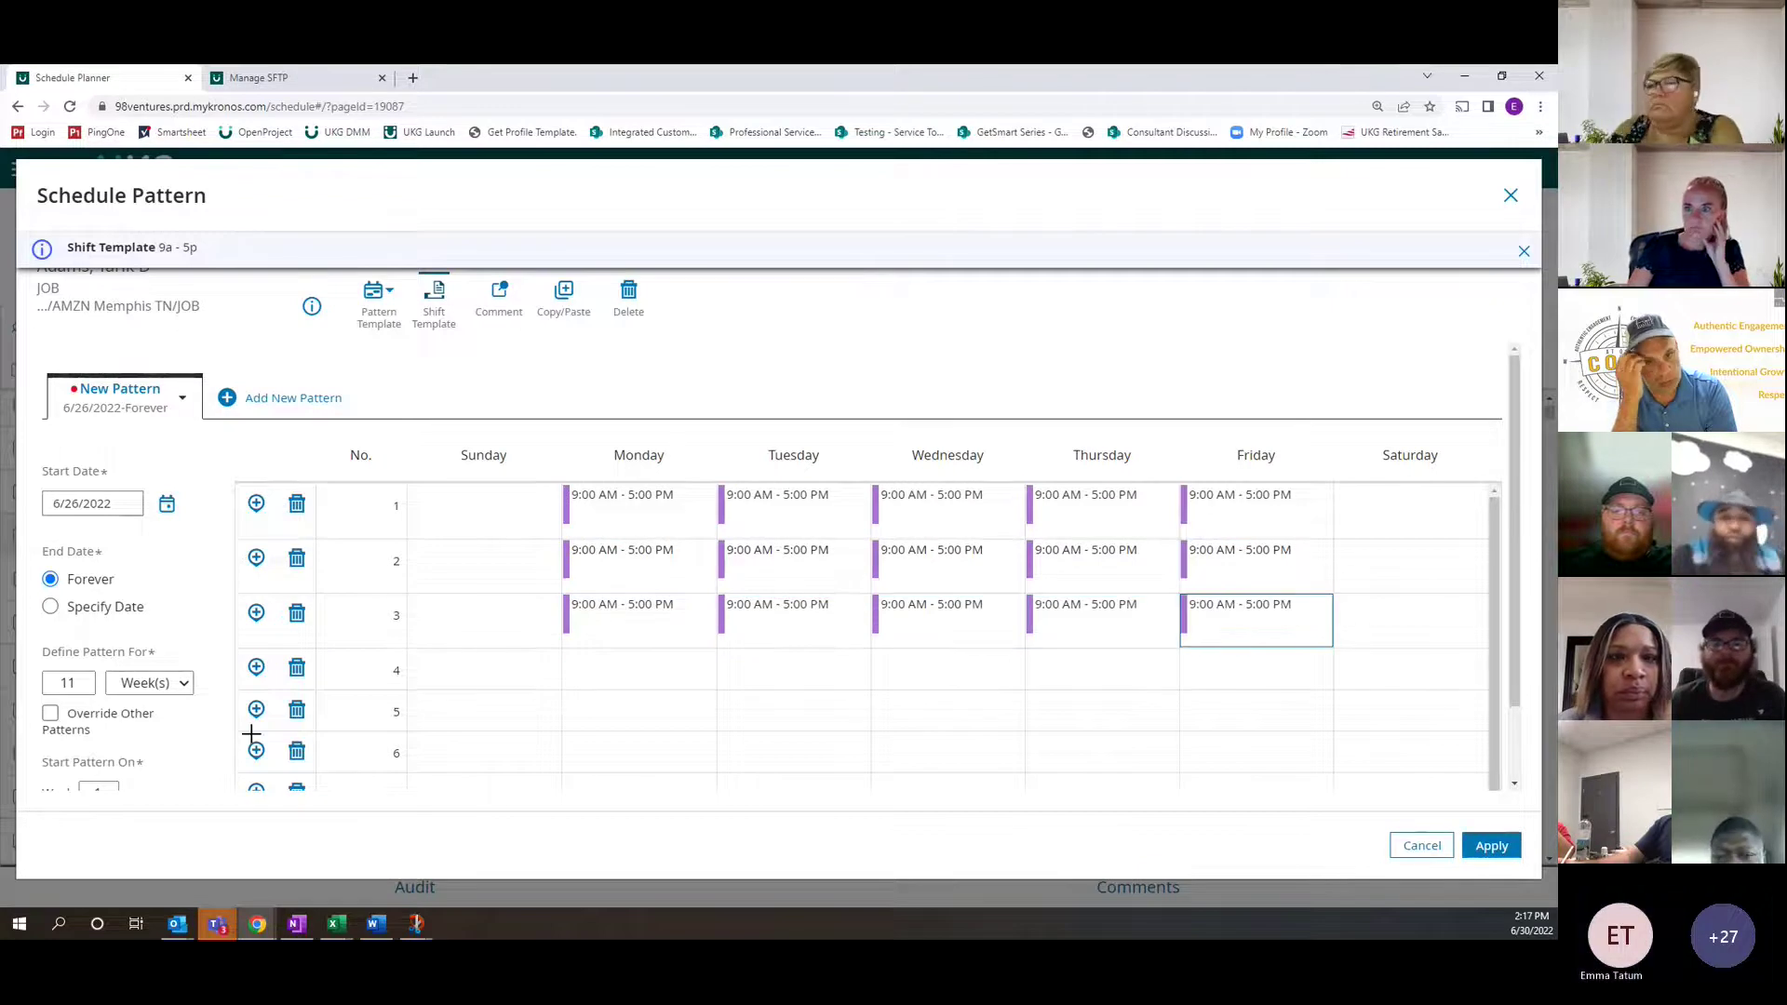
Choose the 10-hour 8a - 6p shift template and place it on Monday through Friday of week 4
{"action": "left_click", "coordinate": [441, 316]}
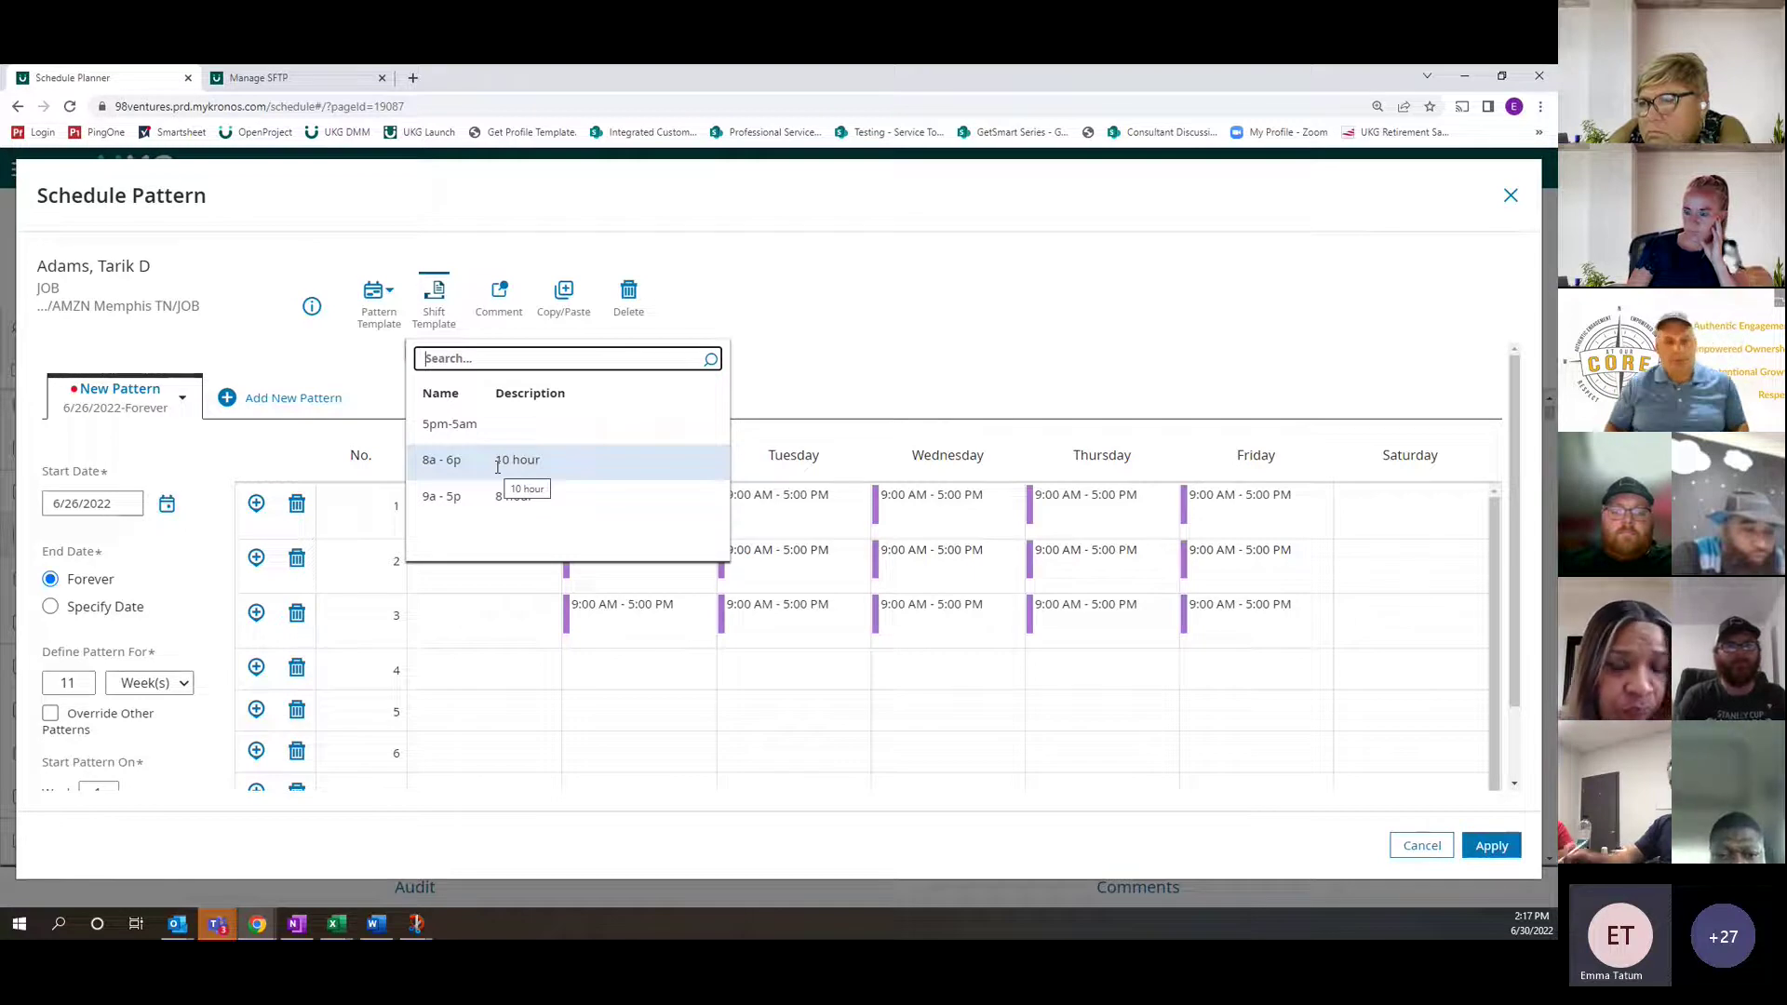
{"action": "left_click", "coordinate": [498, 461]}
{"action": "left_click_drag", "start_coordinate": [614, 675], "coordinate": [1256, 675]}
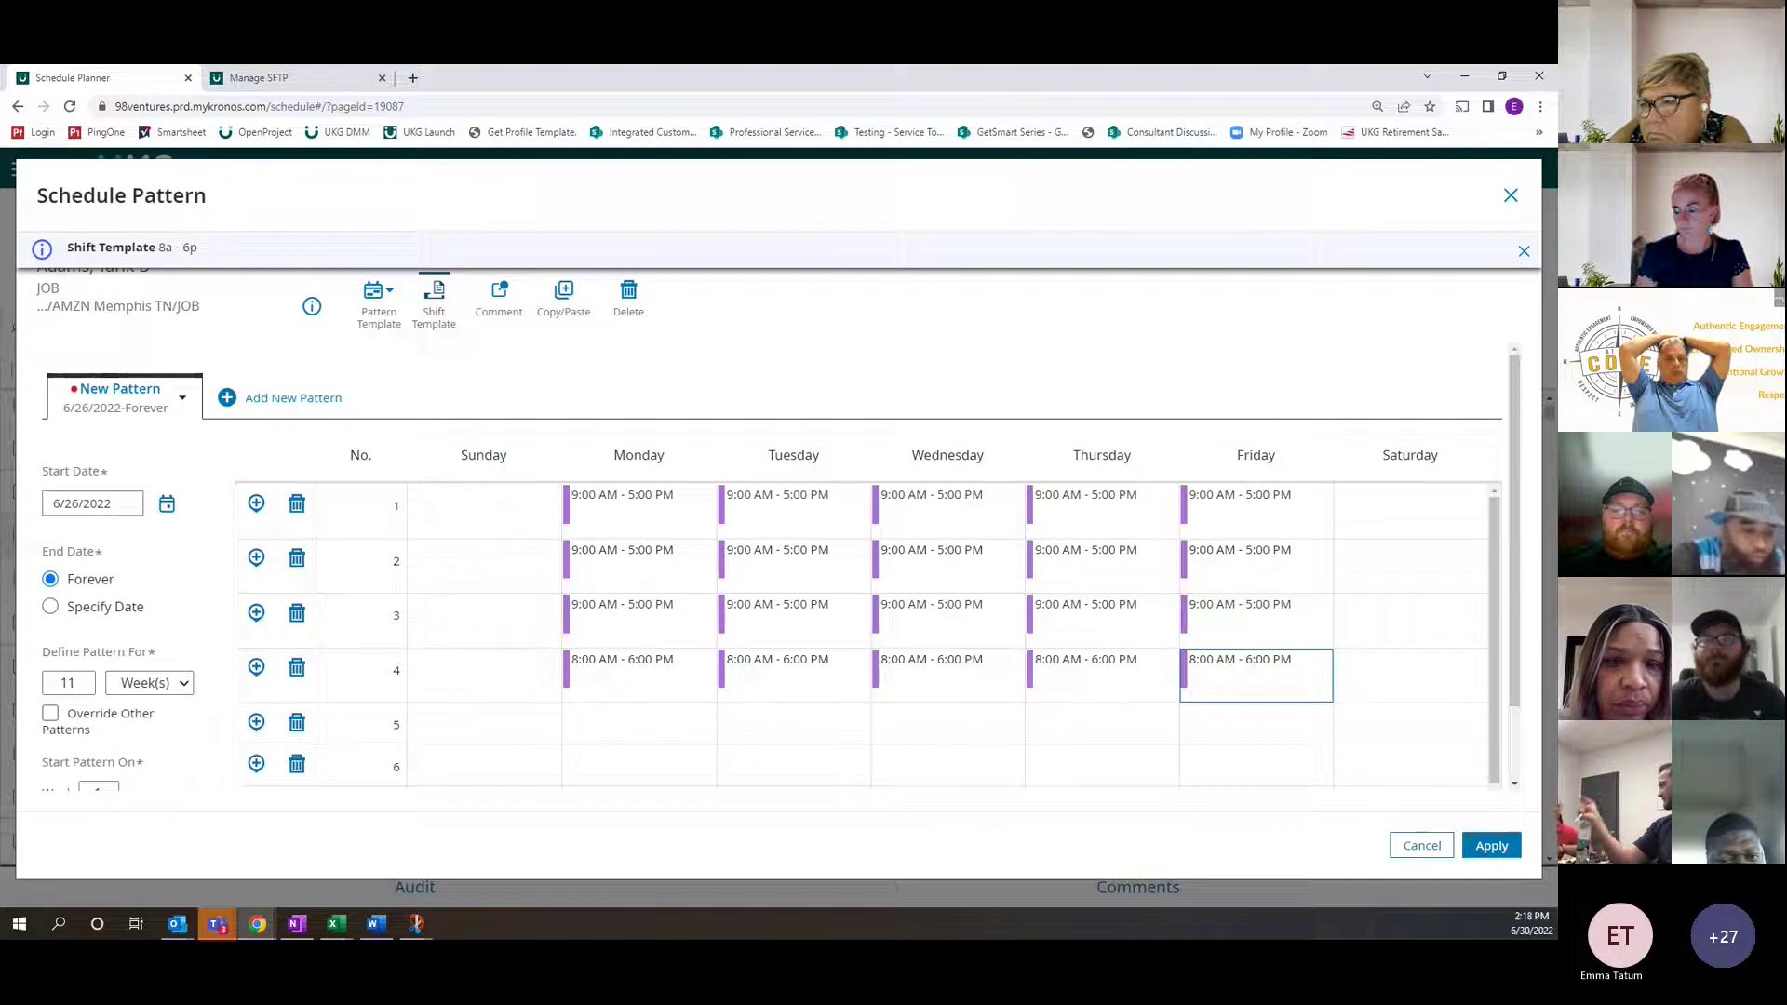
{"action": "scroll", "coordinate": [363, 590], "scroll_direction": "down", "scroll_amount": 2}
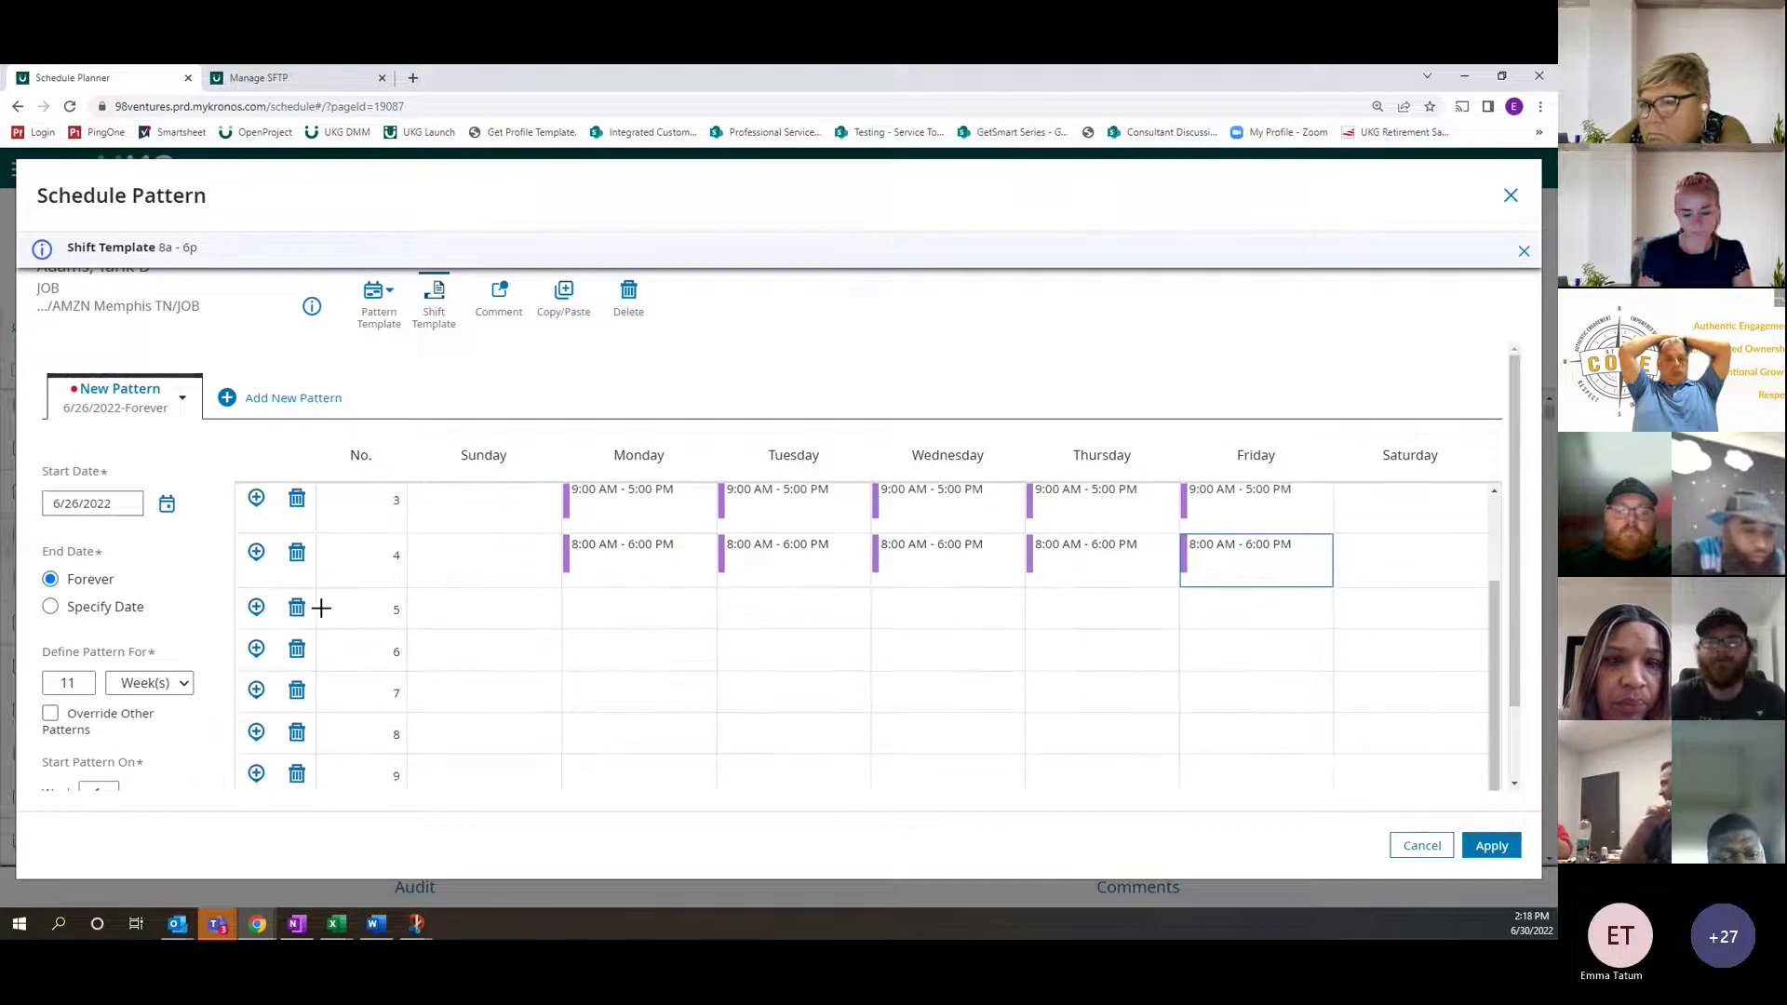
{"action": "scroll", "coordinate": [595, 627], "scroll_direction": "down", "scroll_amount": 1}
{"action": "scroll", "coordinate": [599, 629], "scroll_direction": "down", "scroll_amount": 1}
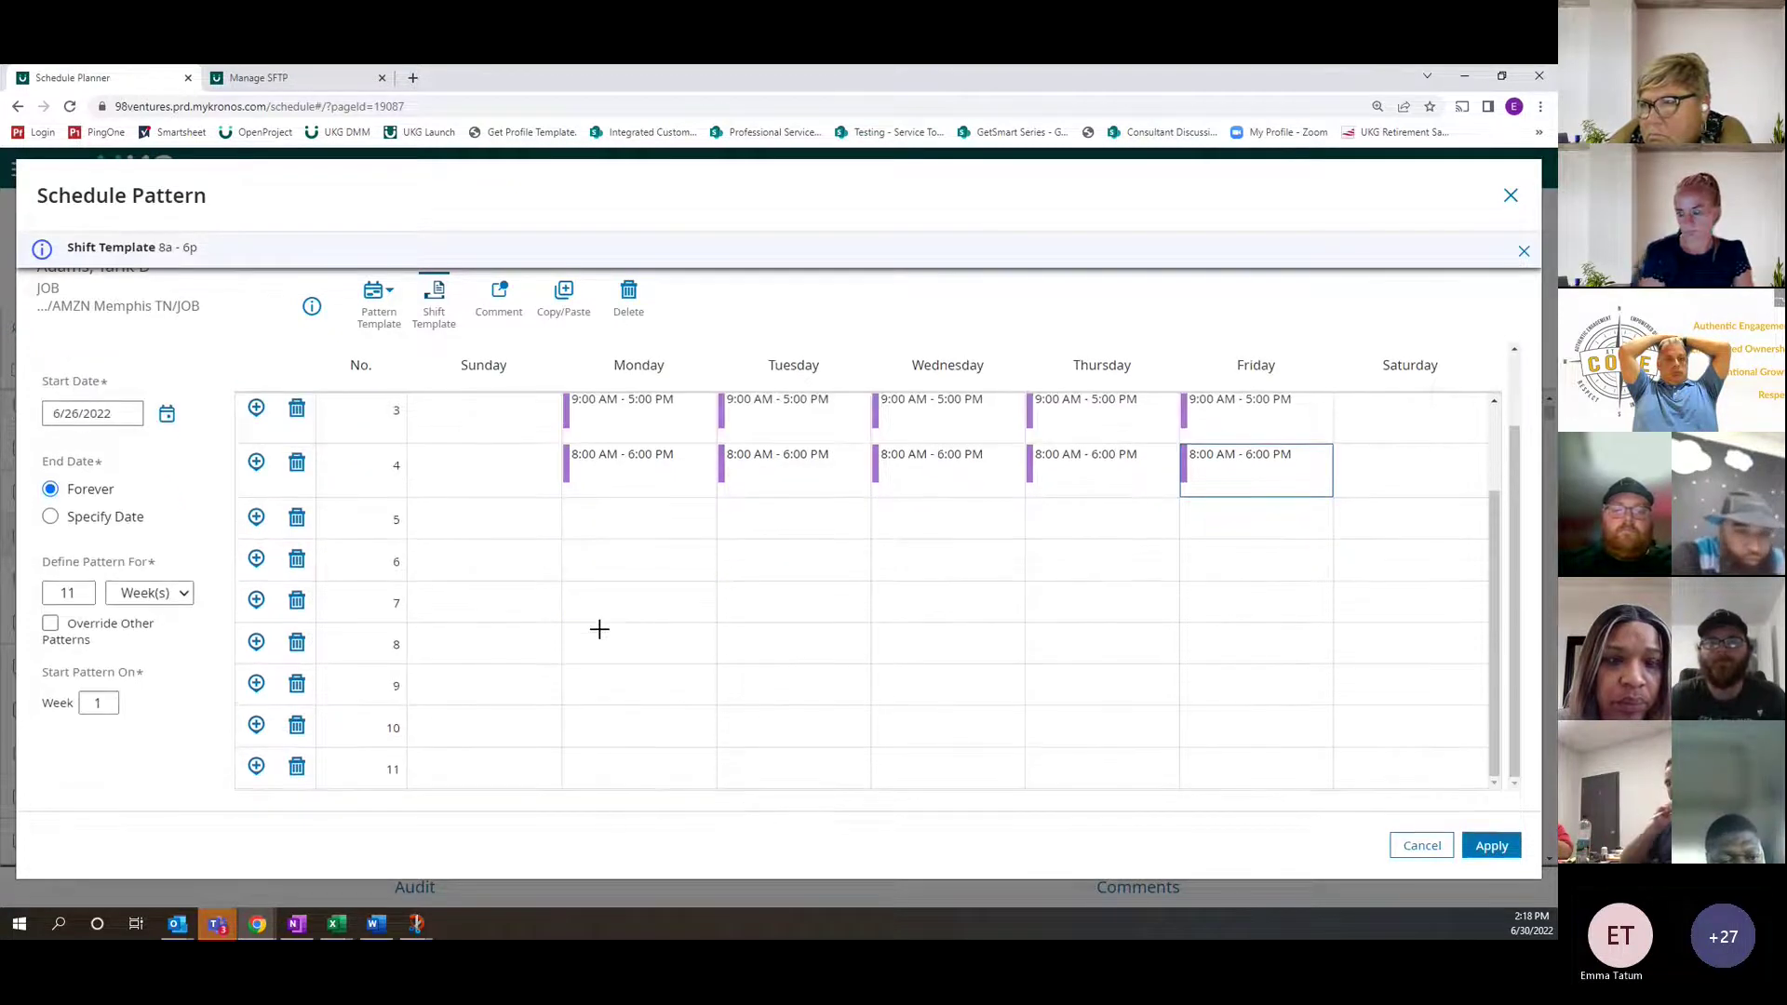
{"action": "scroll", "coordinate": [600, 629], "scroll_direction": "up", "scroll_amount": 3}
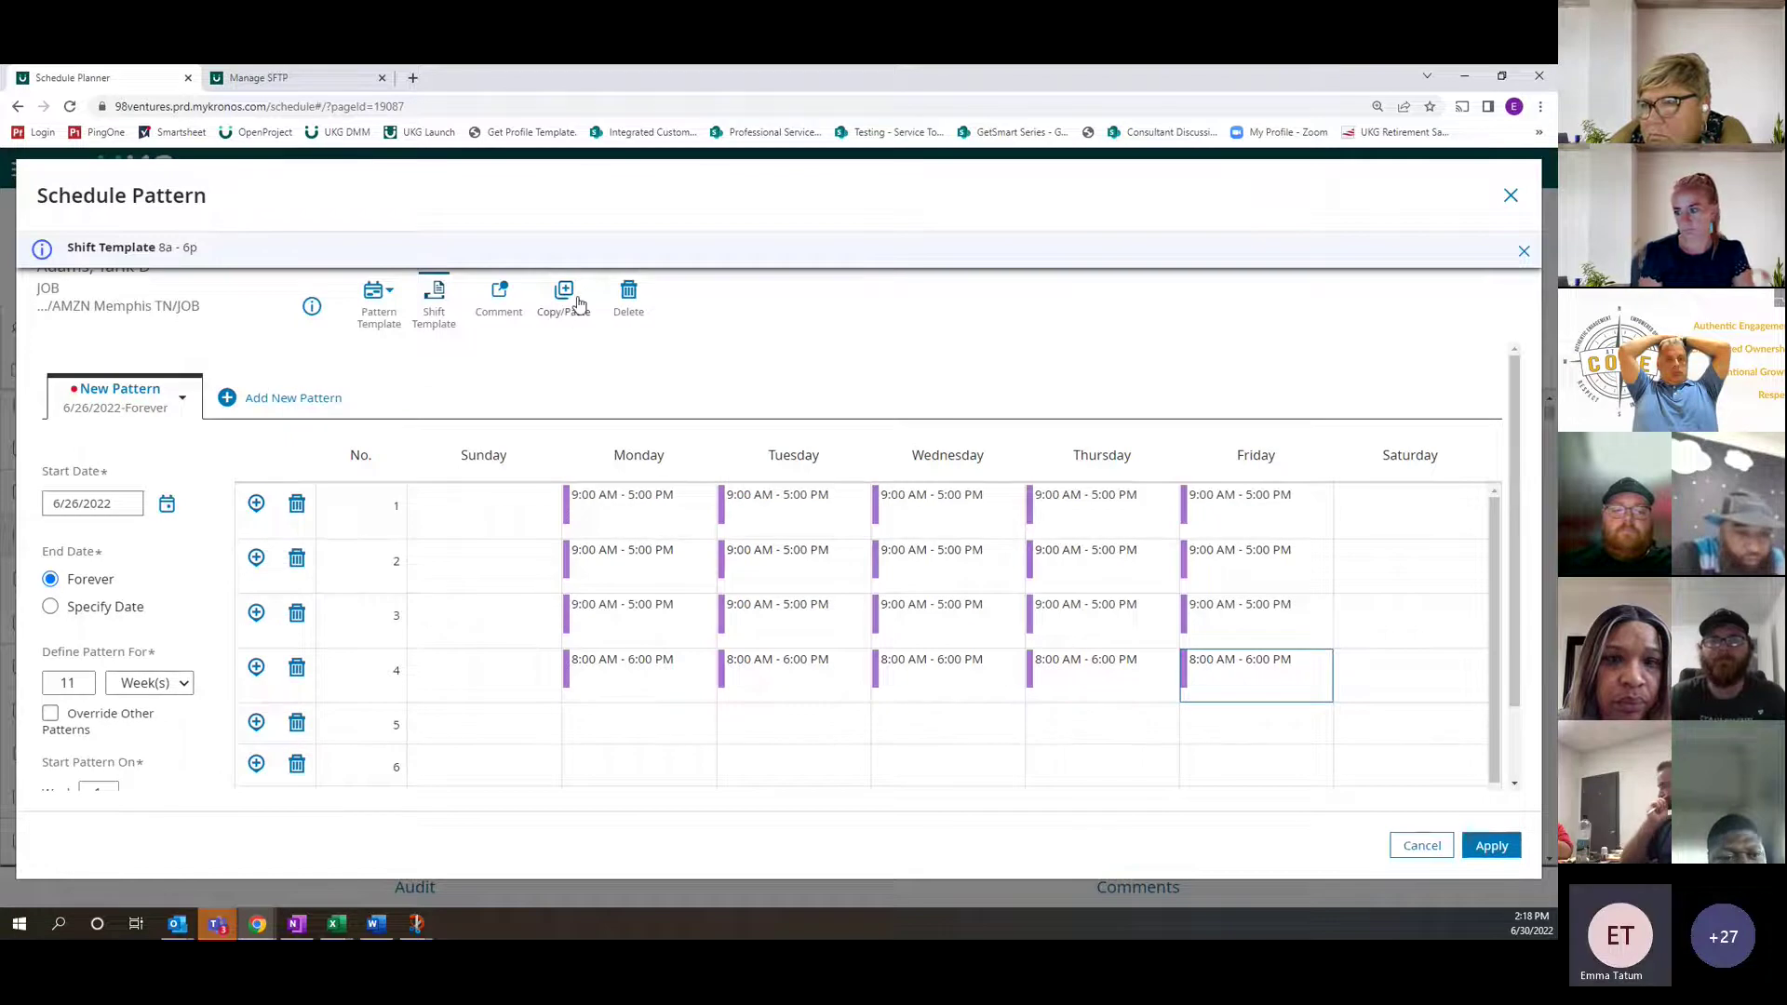
Delete the Monday, Wednesday and Friday shifts of week 2 and the Wednesday shift of week 4, and discard the unsaved pattern
{"action": "left_click", "coordinate": [630, 304]}
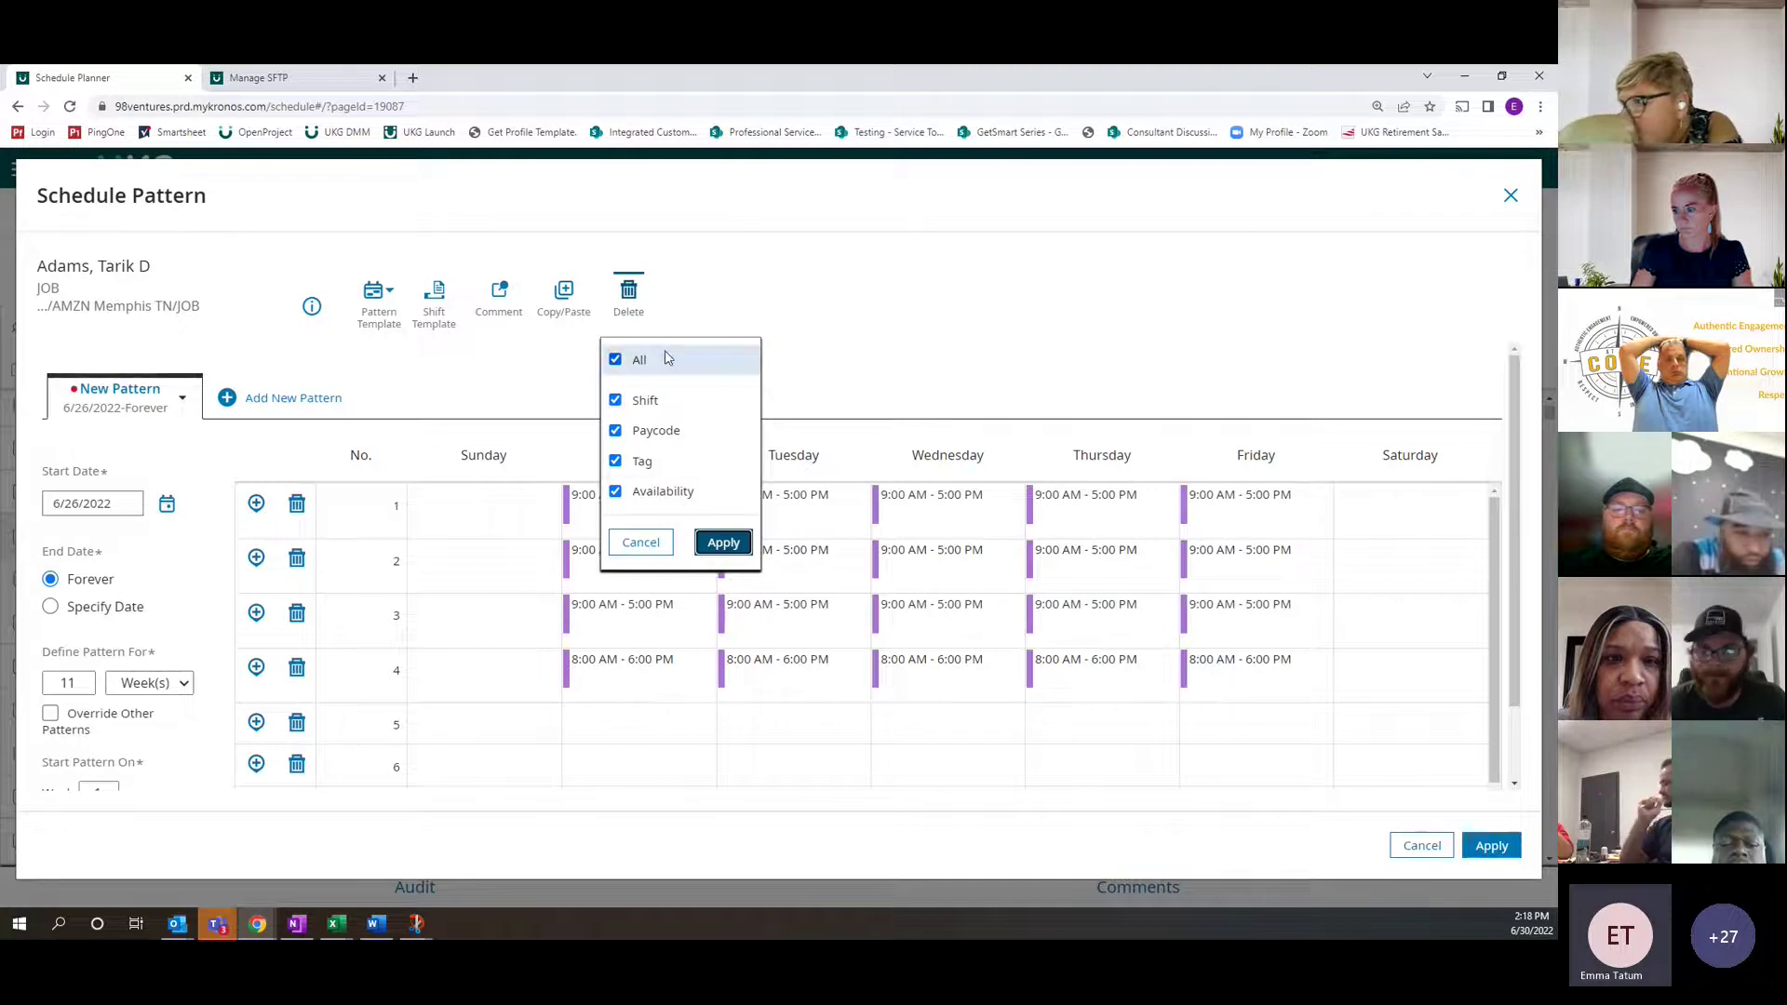
{"action": "left_click", "coordinate": [727, 543]}
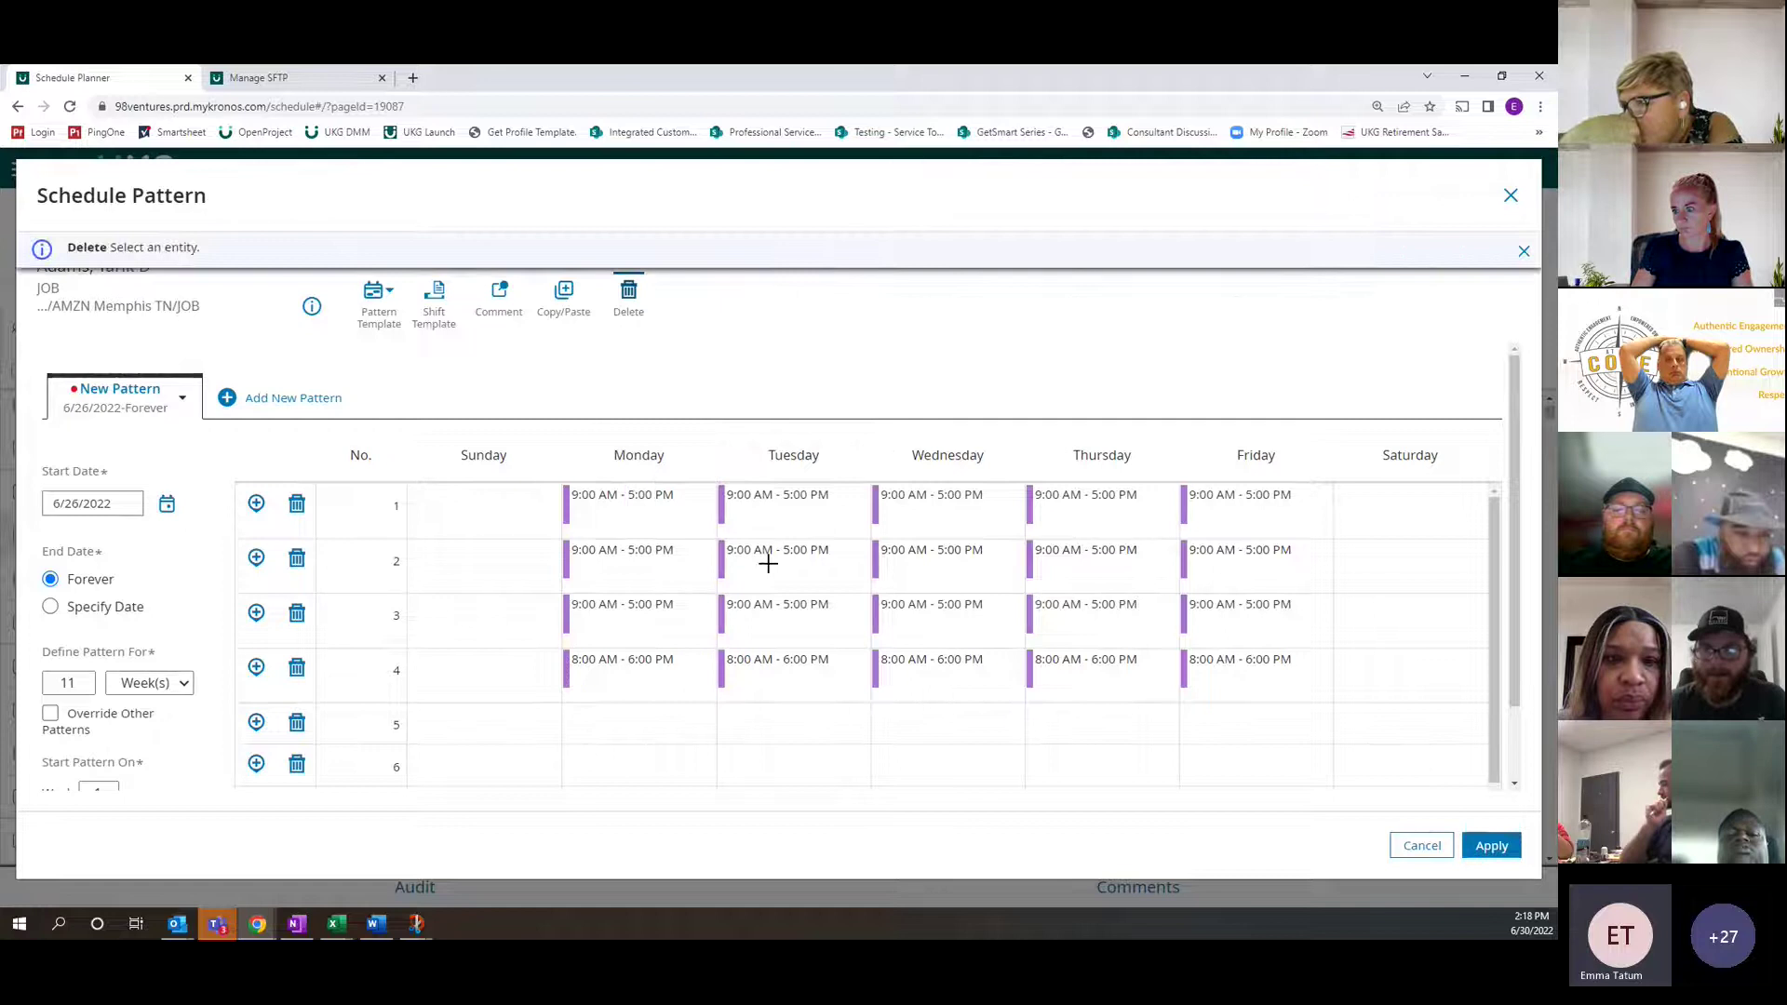
{"action": "left_click", "coordinate": [1241, 570]}
{"action": "left_click", "coordinate": [884, 575]}
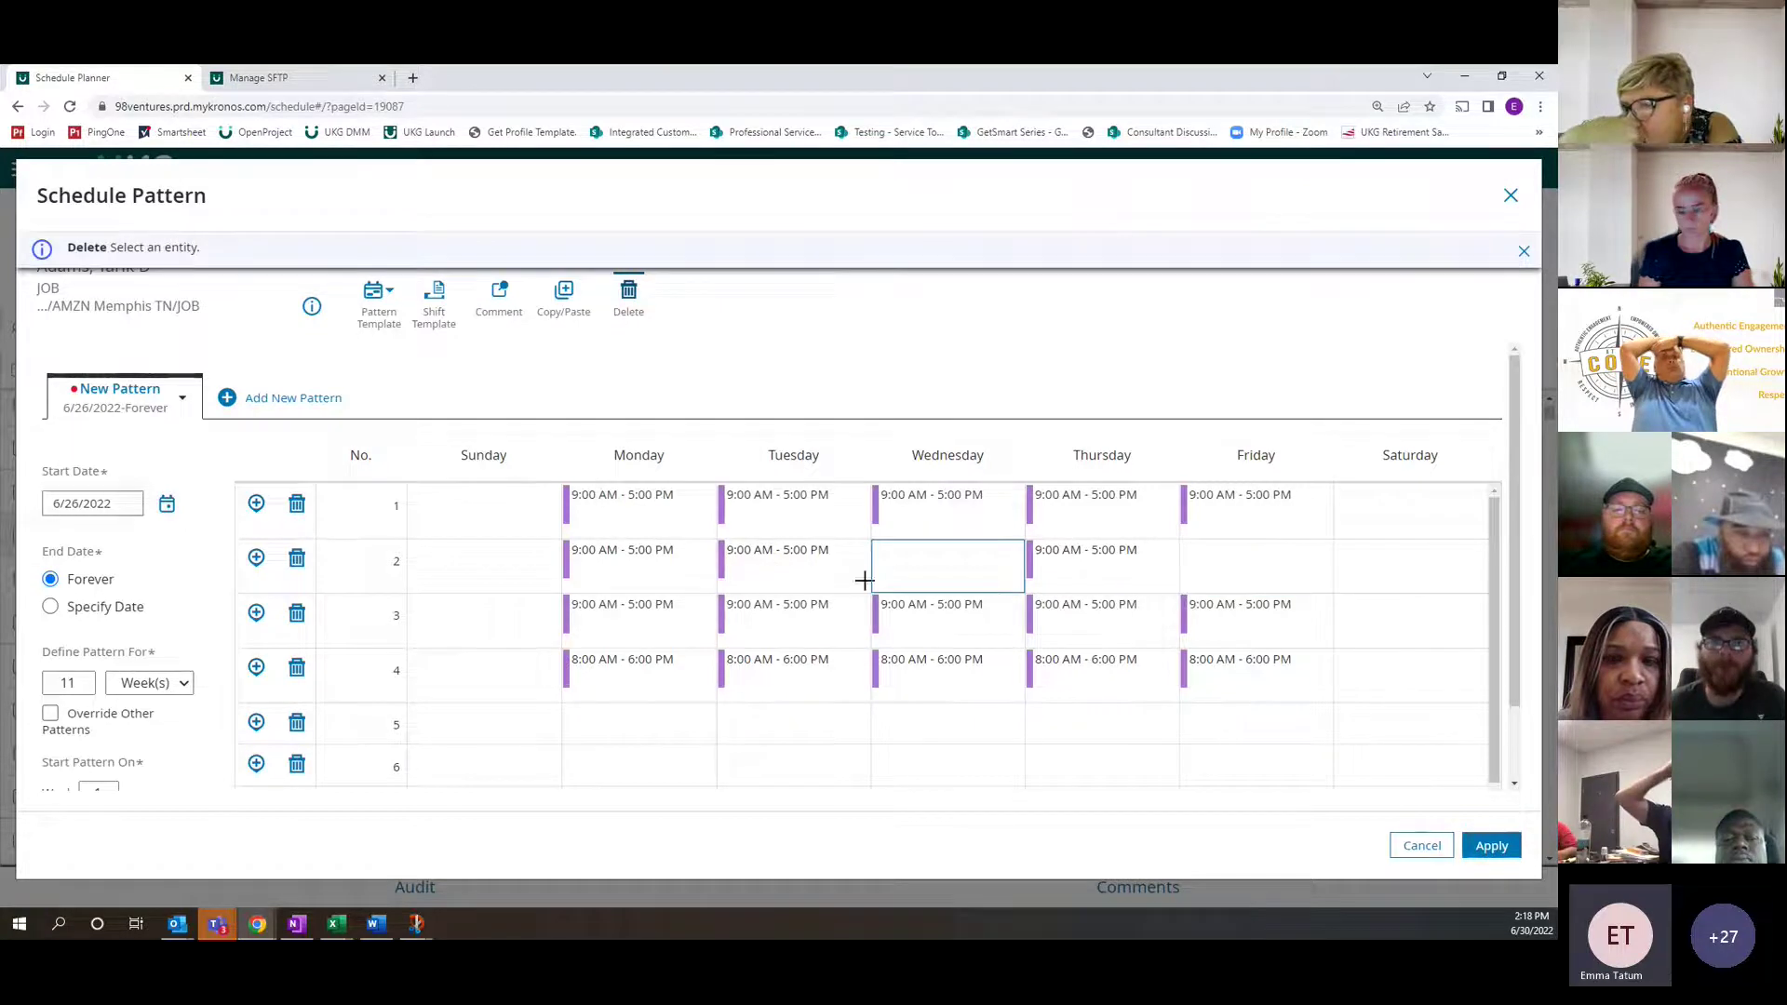
{"action": "left_click", "coordinate": [611, 570]}
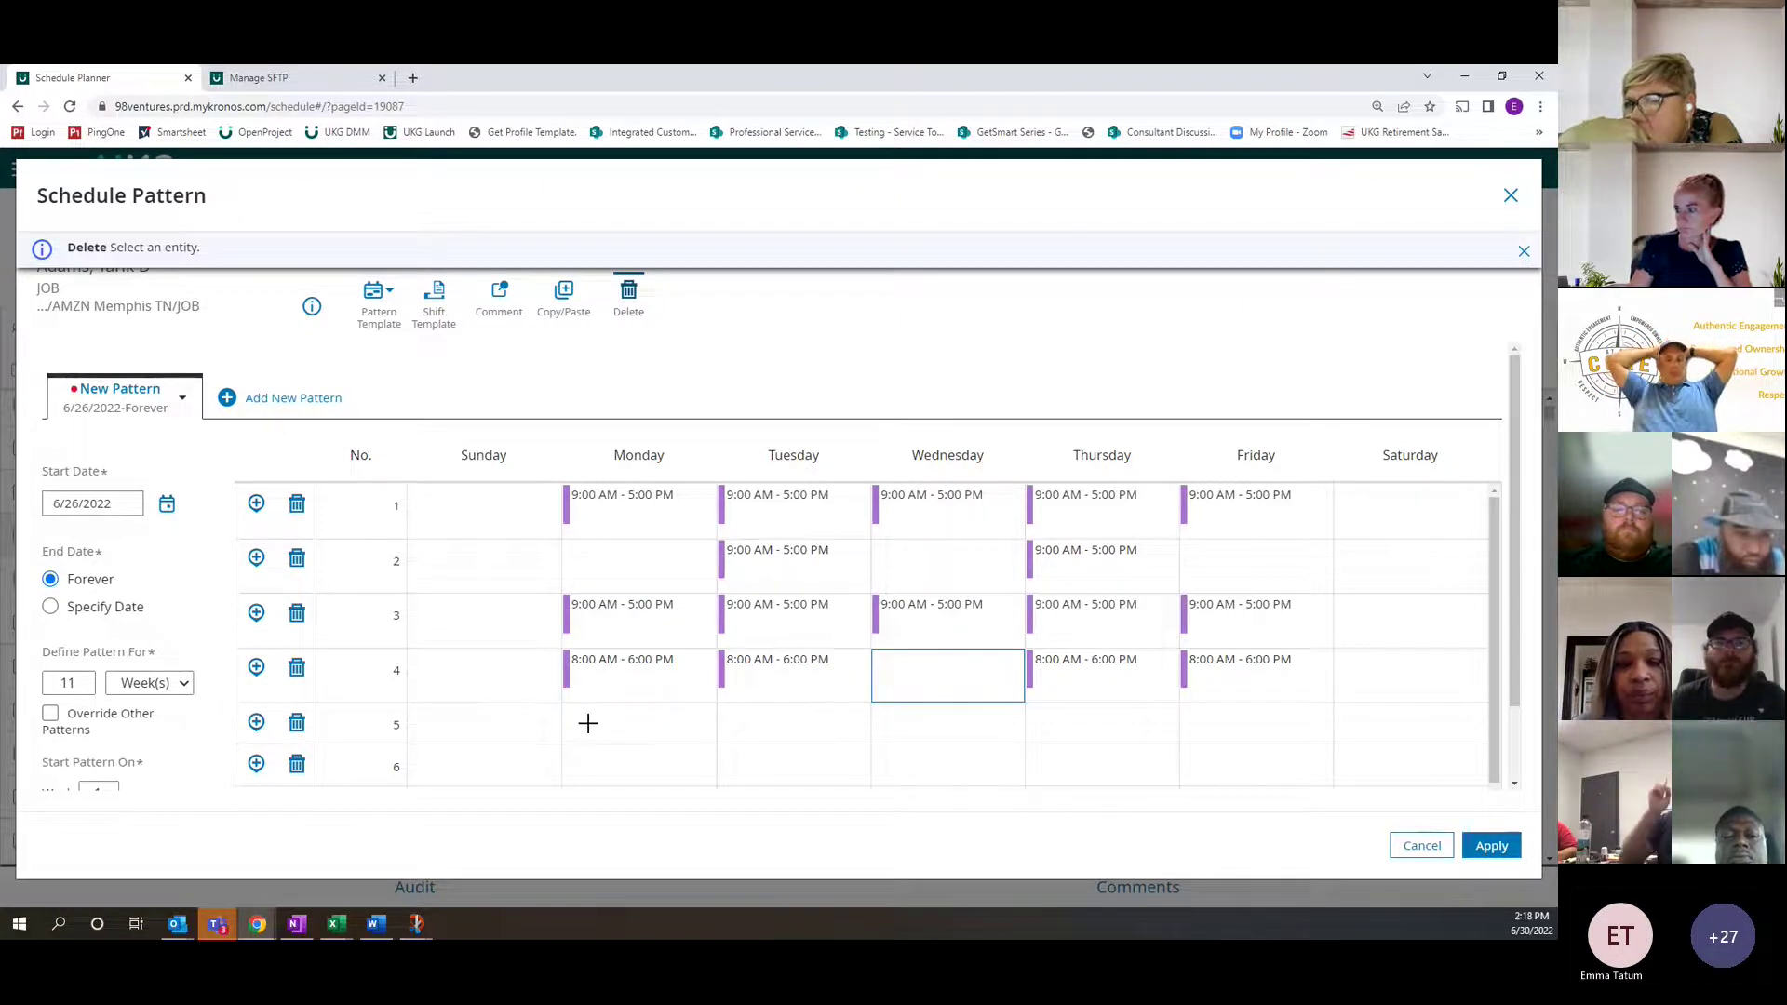
{"action": "scroll", "coordinate": [559, 678], "scroll_direction": "down", "scroll_amount": 2}
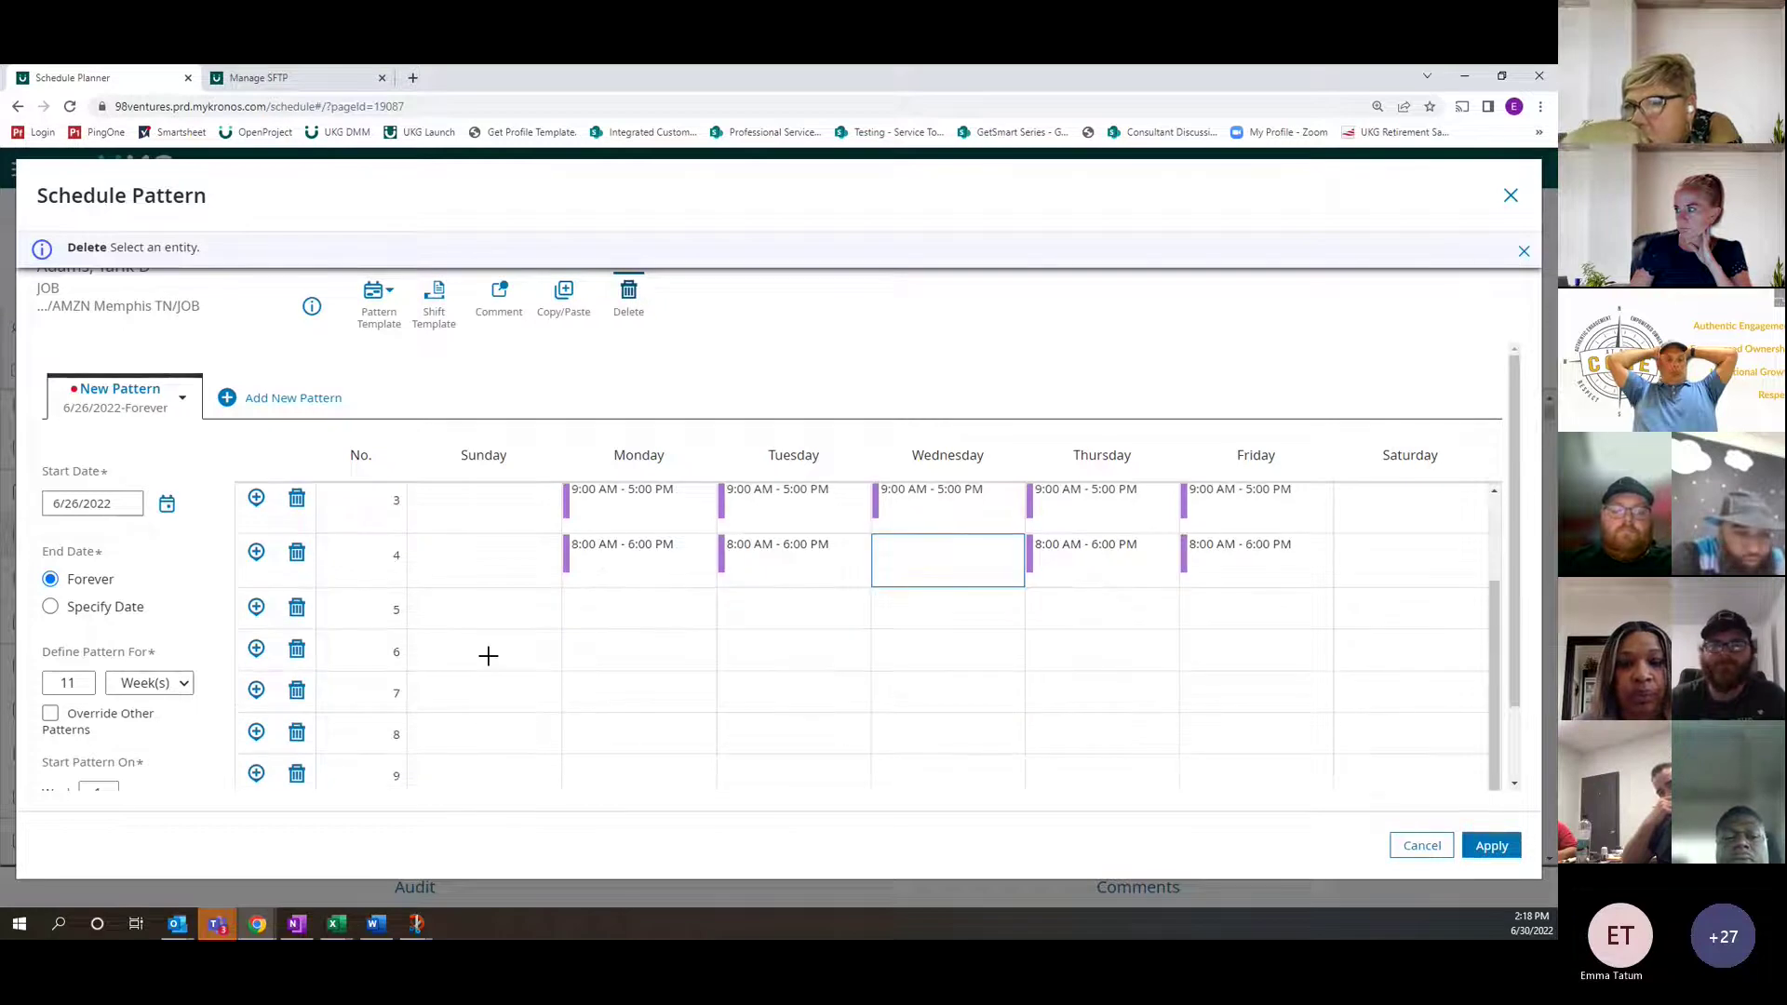
{"action": "scroll", "coordinate": [487, 656], "scroll_direction": "down", "scroll_amount": 1}
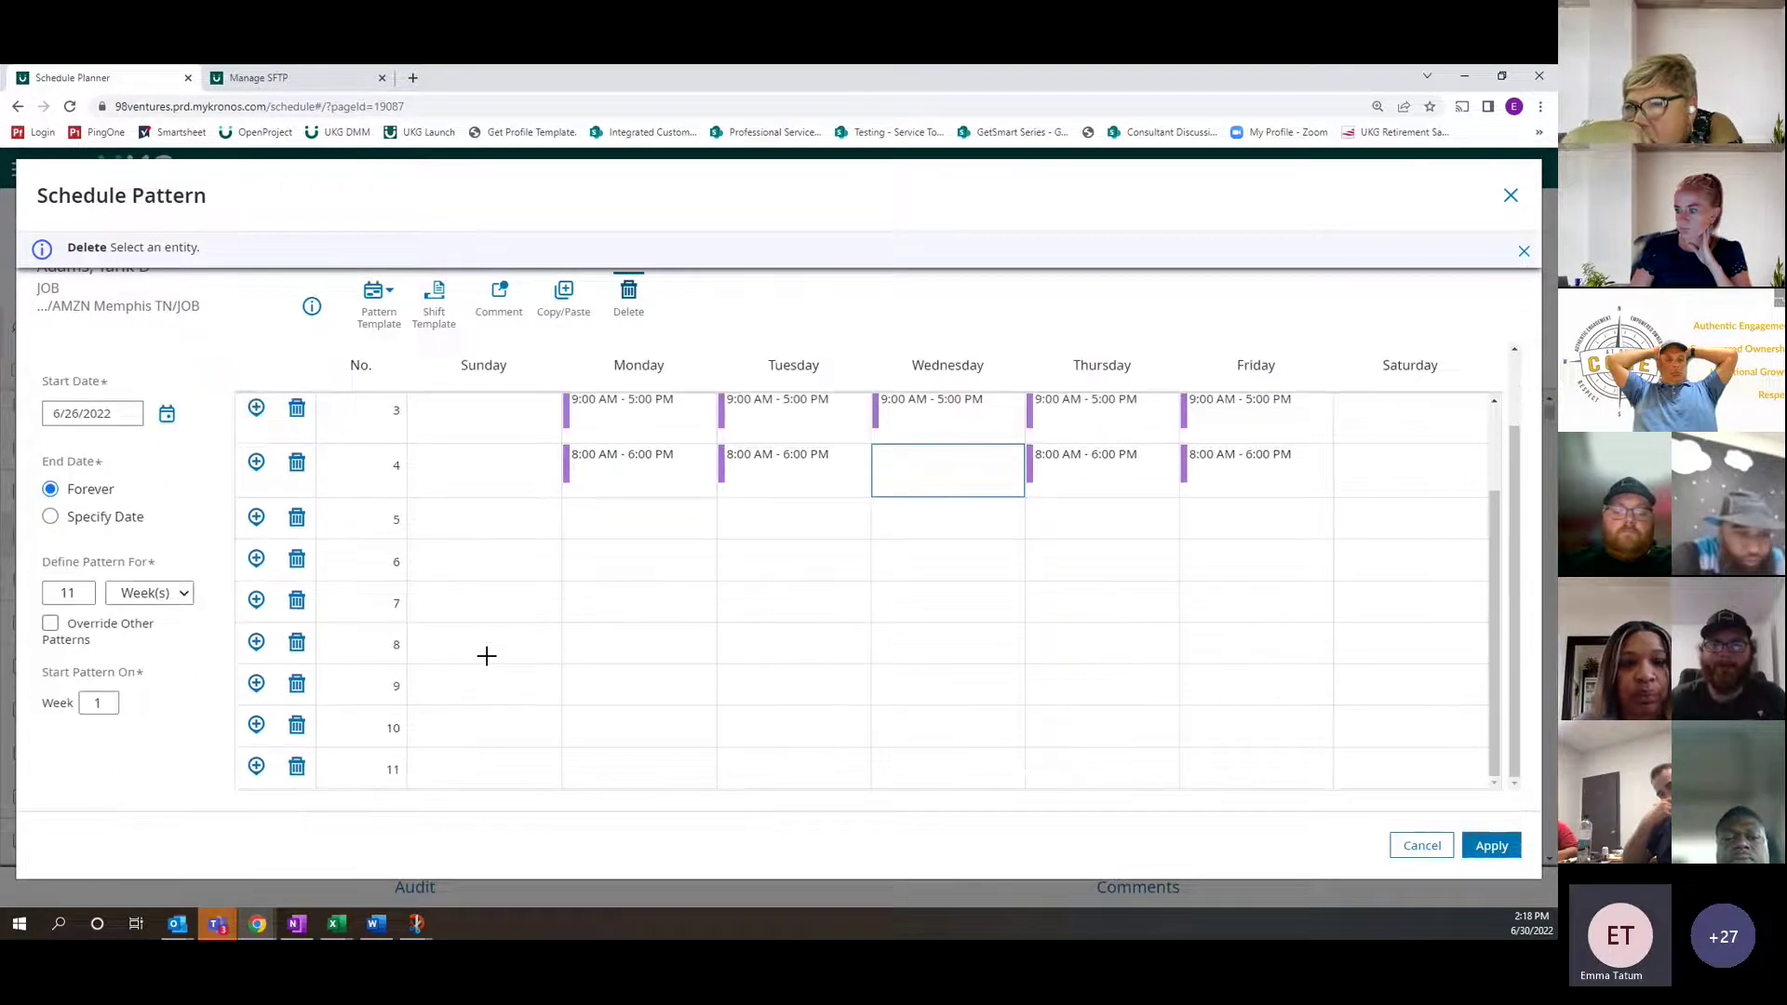
{"action": "scroll", "coordinate": [485, 656], "scroll_direction": "up", "scroll_amount": 3}
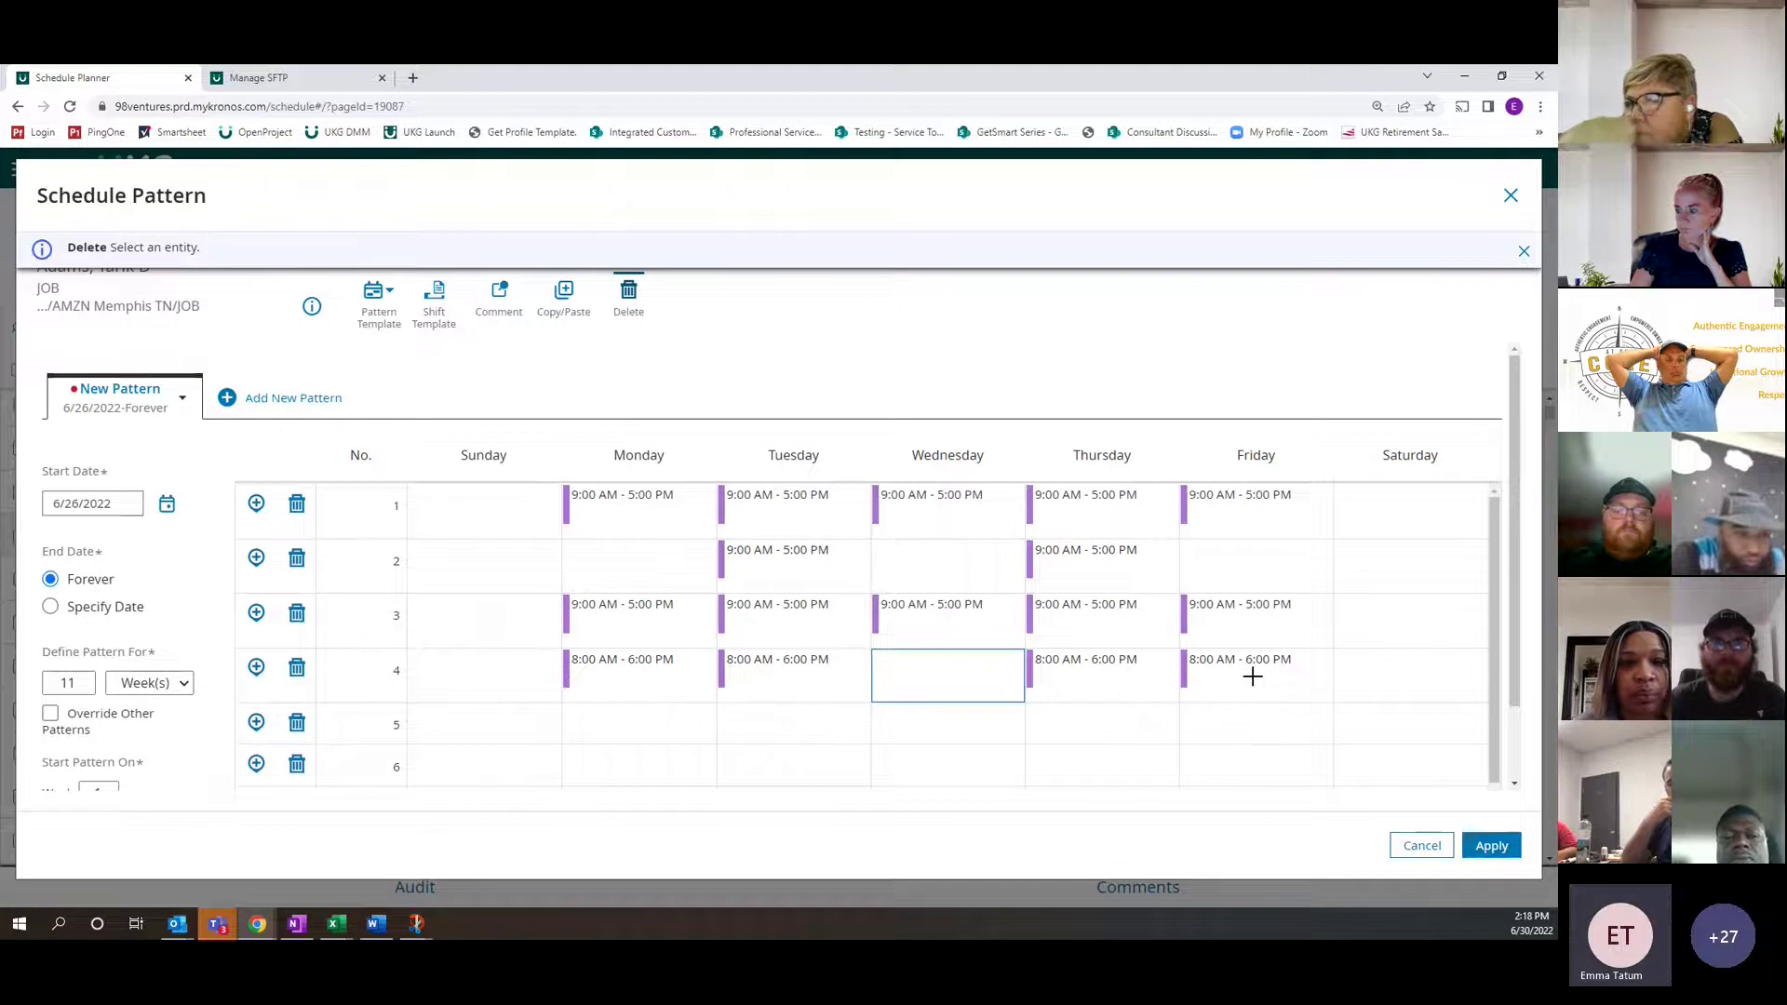
{"action": "left_click", "coordinate": [1424, 846]}
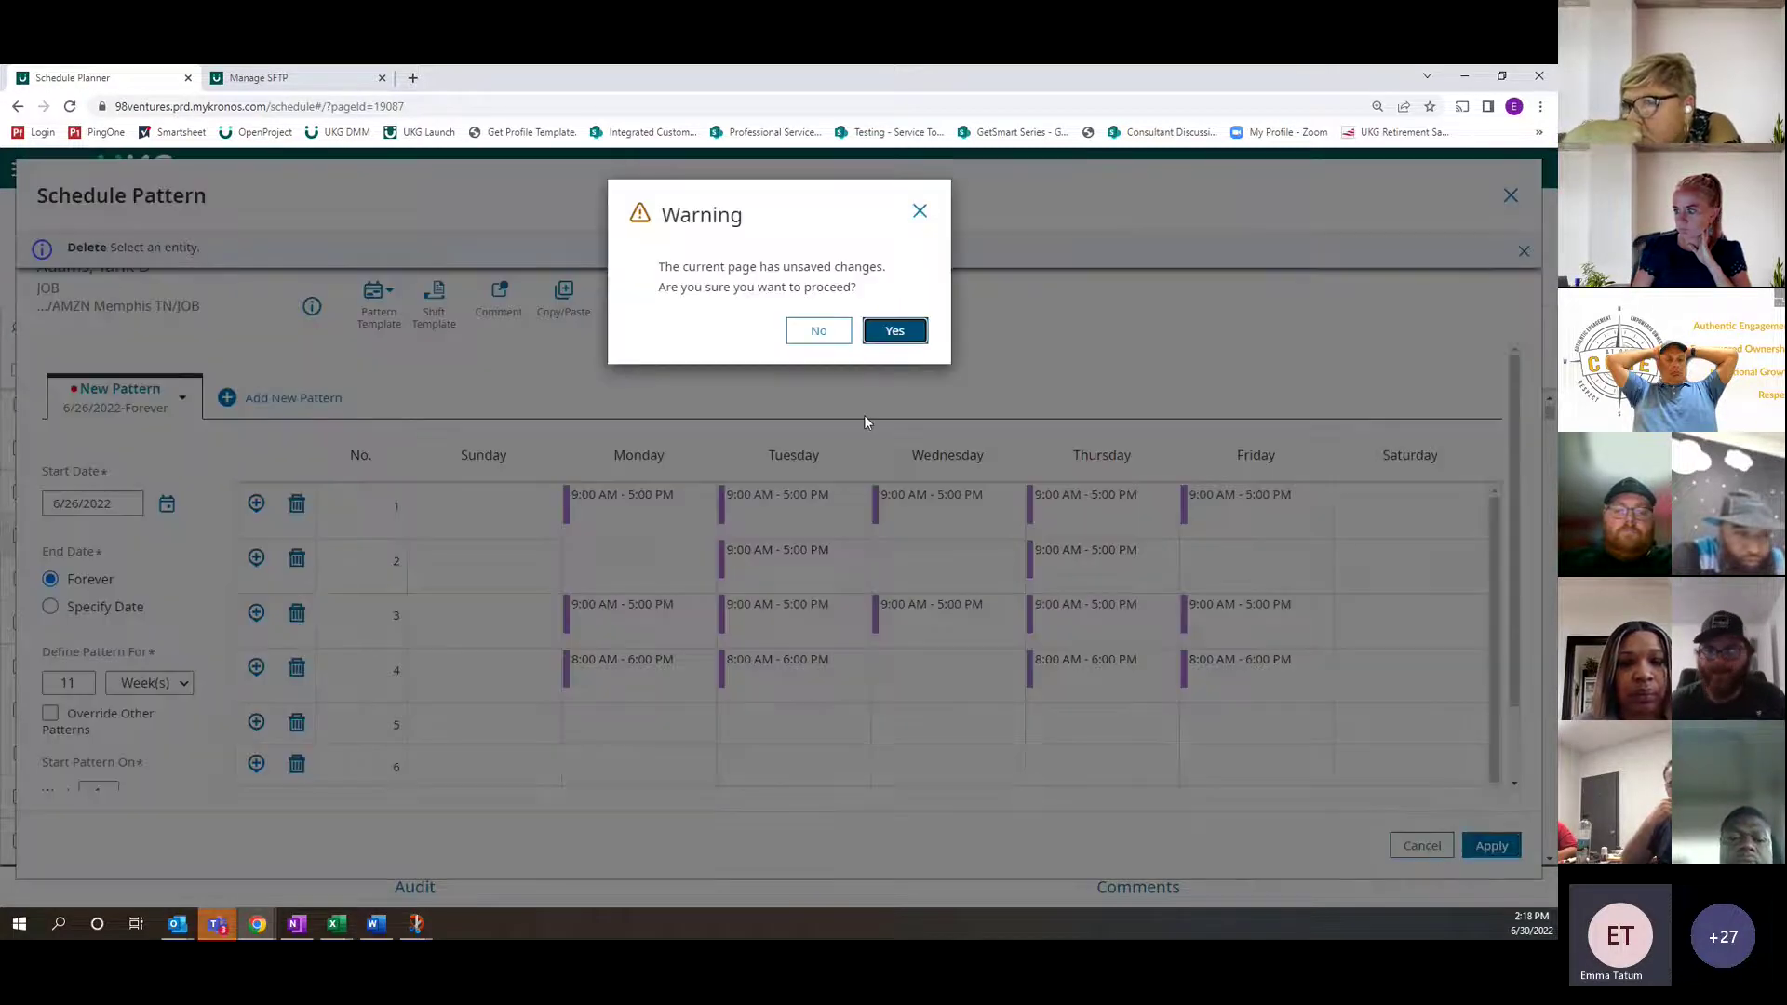
{"action": "left_click", "coordinate": [893, 335]}
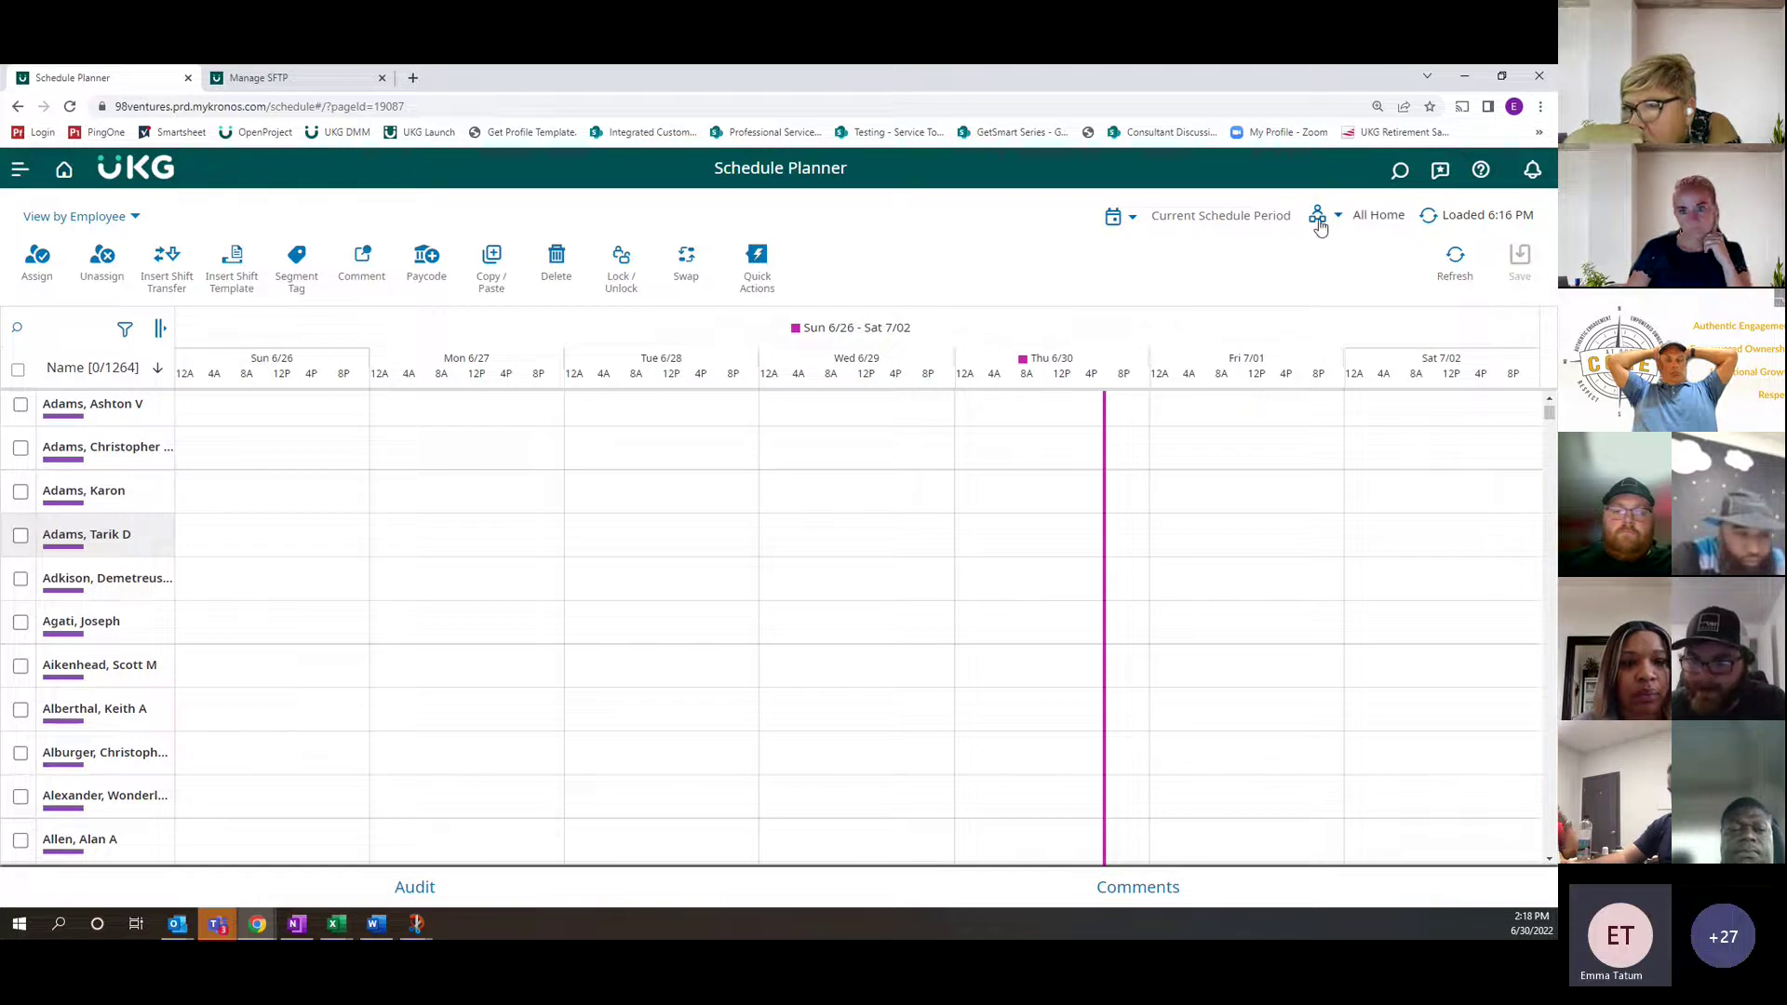
Select eight consecutive employees in the schedule, starting with the second visible row
{"action": "mouse_move", "coordinate": [131, 574]}
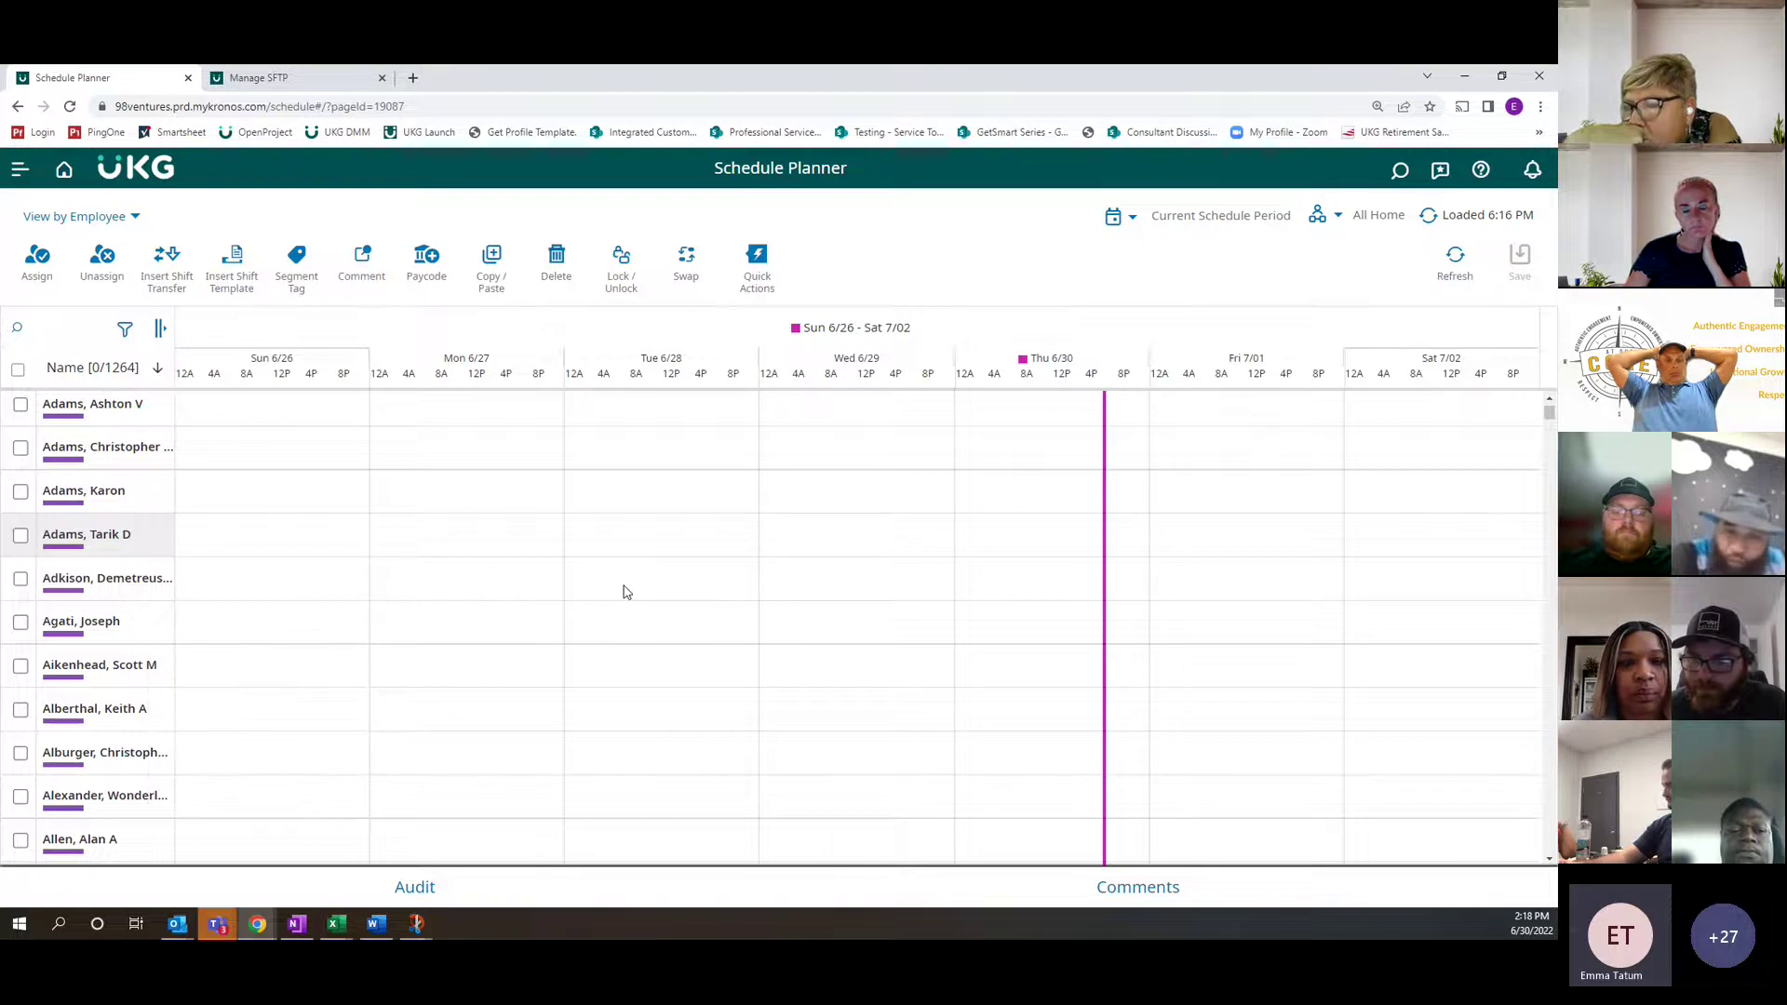
{"action": "left_click", "coordinate": [21, 447]}
{"action": "left_click", "coordinate": [20, 491]}
{"action": "left_click", "coordinate": [21, 535]}
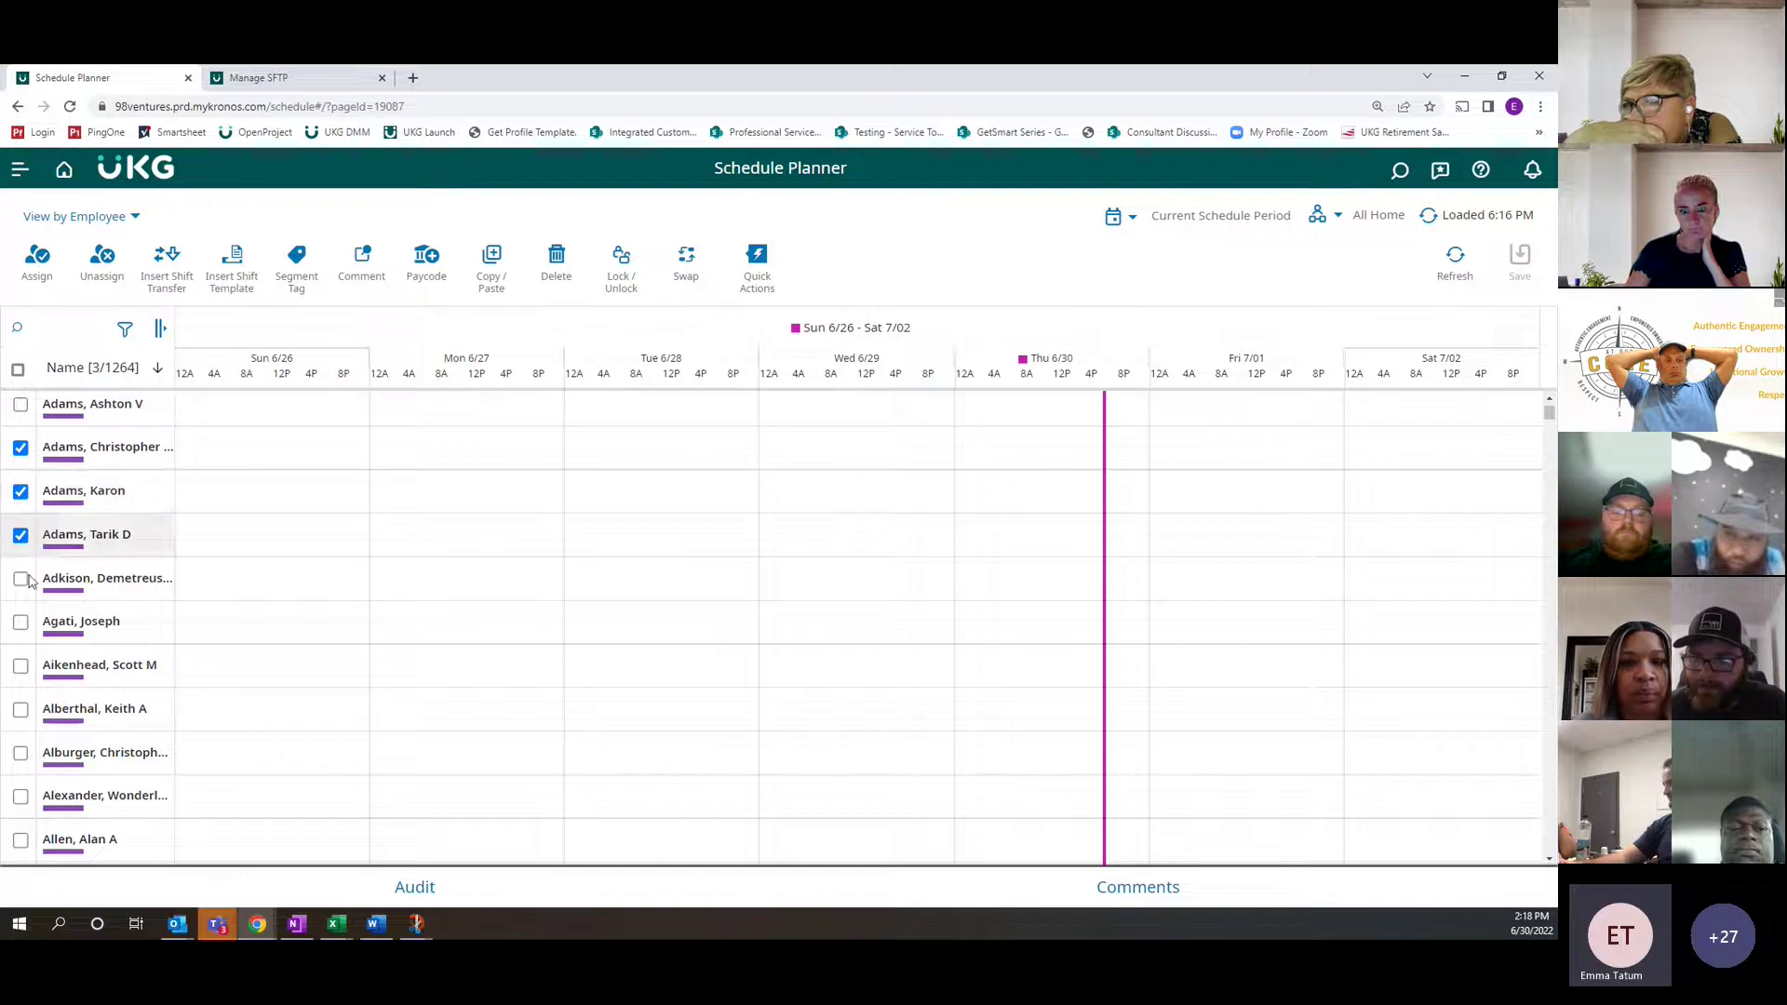
{"action": "left_click", "coordinate": [21, 579]}
{"action": "left_click", "coordinate": [21, 622]}
{"action": "left_click", "coordinate": [21, 665]}
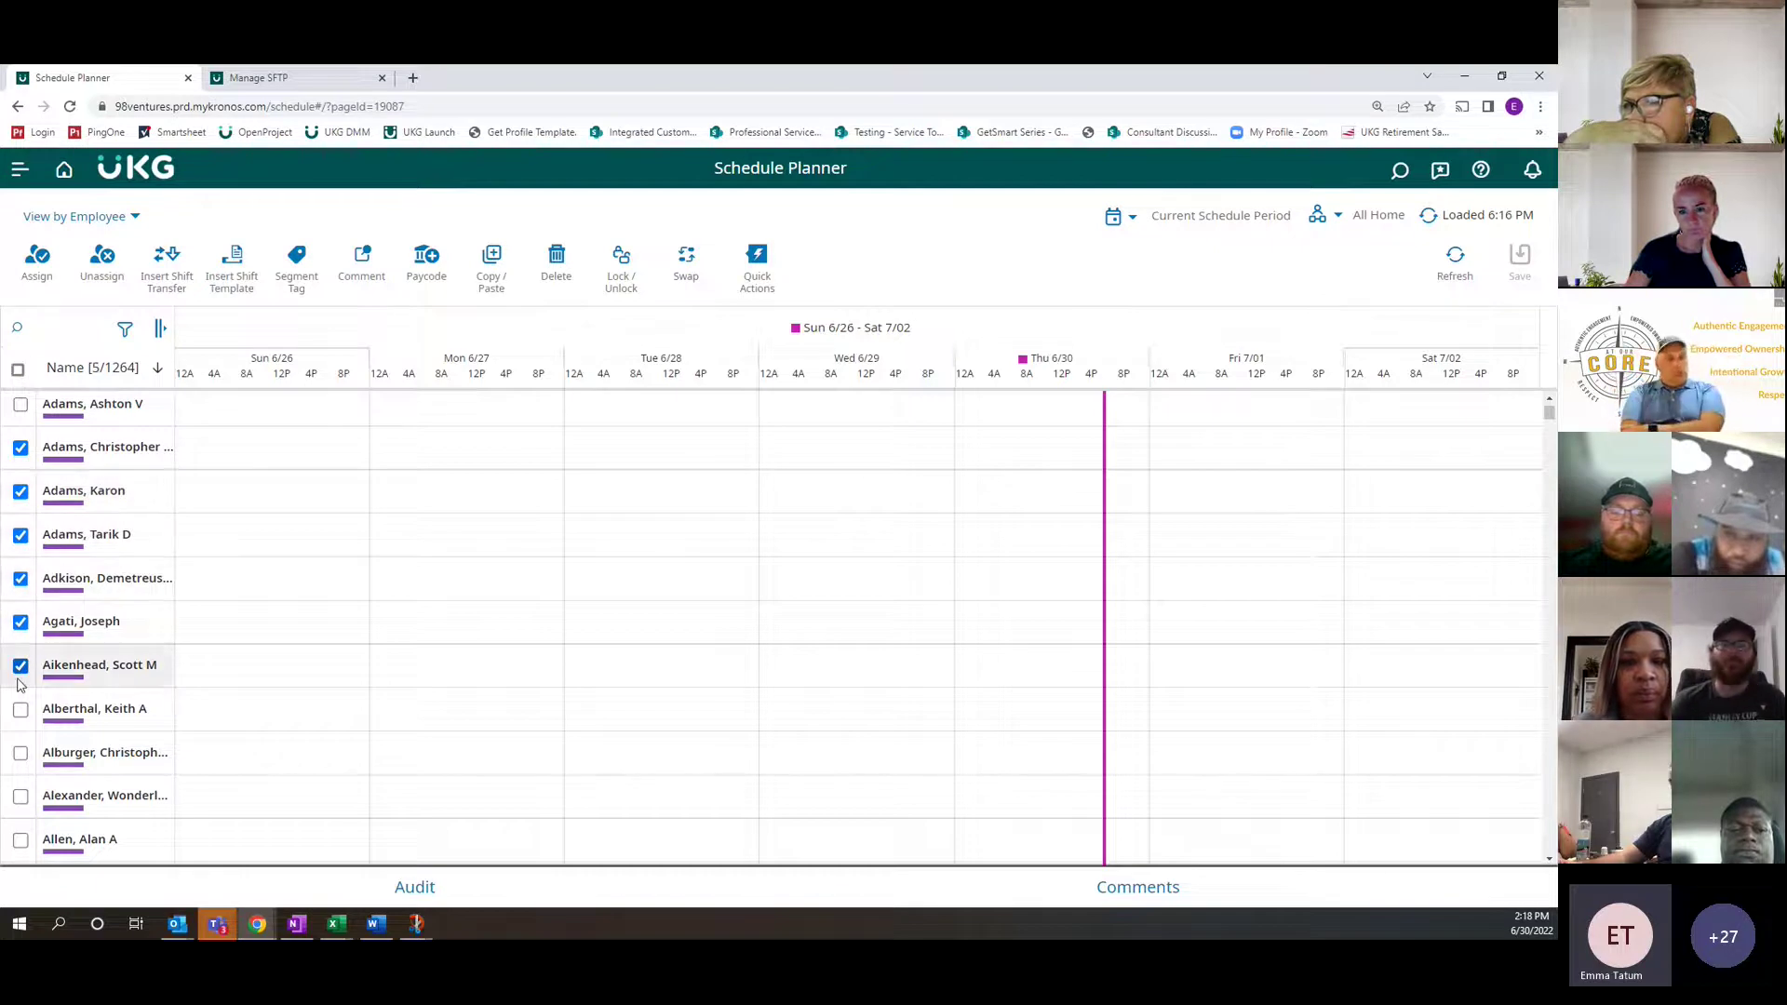
{"action": "left_click", "coordinate": [21, 709]}
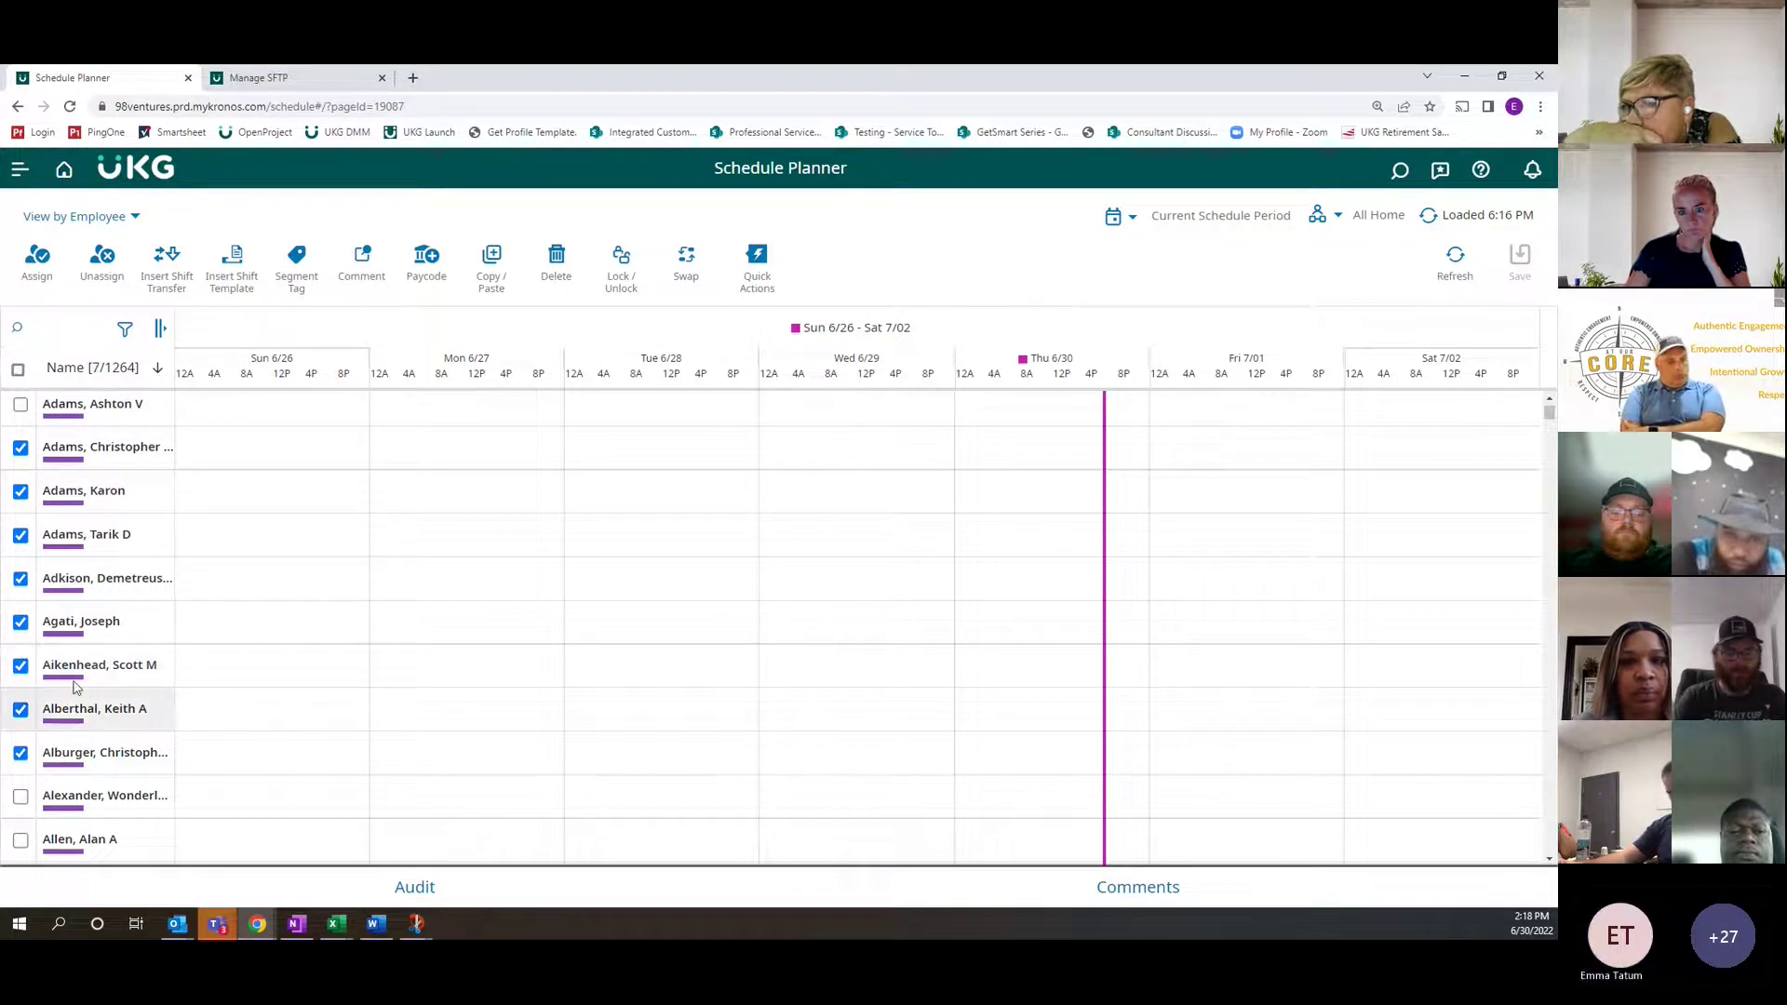
{"action": "left_click", "coordinate": [21, 753]}
Open a shared schedule pattern for the eight selected employees and close it without entering anything
{"action": "right_click", "coordinate": [128, 537]}
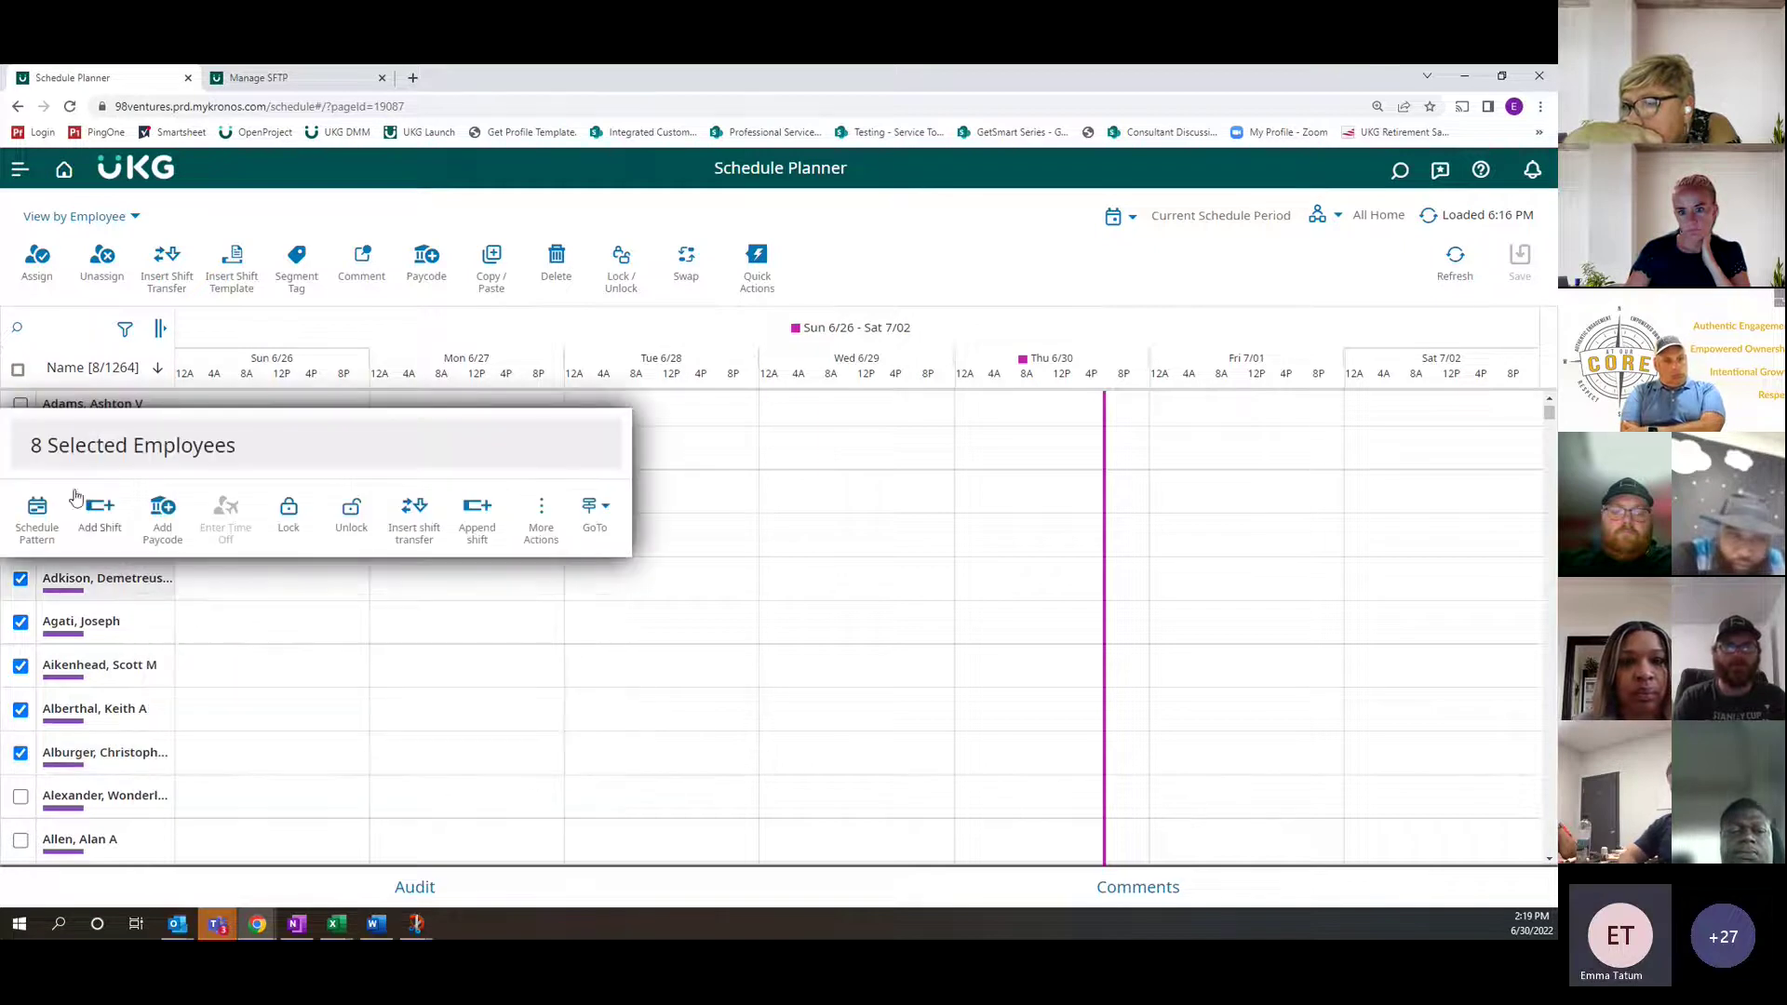
{"action": "left_click_drag", "start_coordinate": [36, 447], "coordinate": [299, 455]}
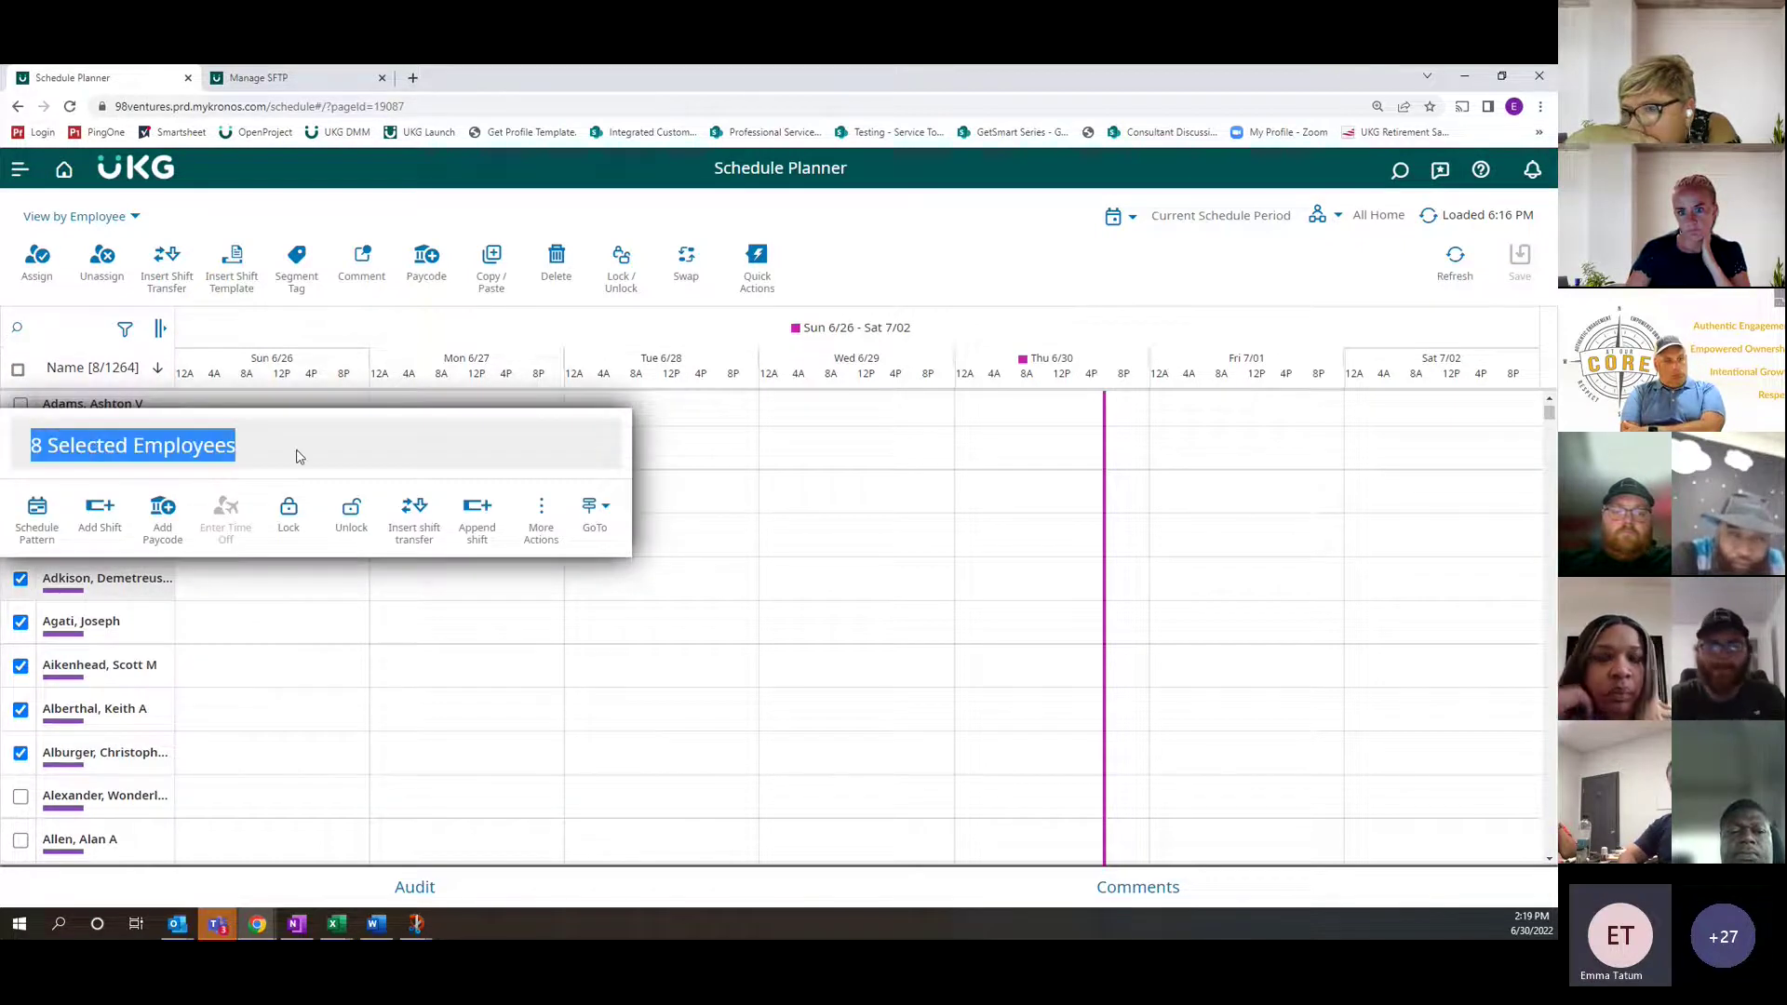
{"action": "left_click", "coordinate": [37, 528]}
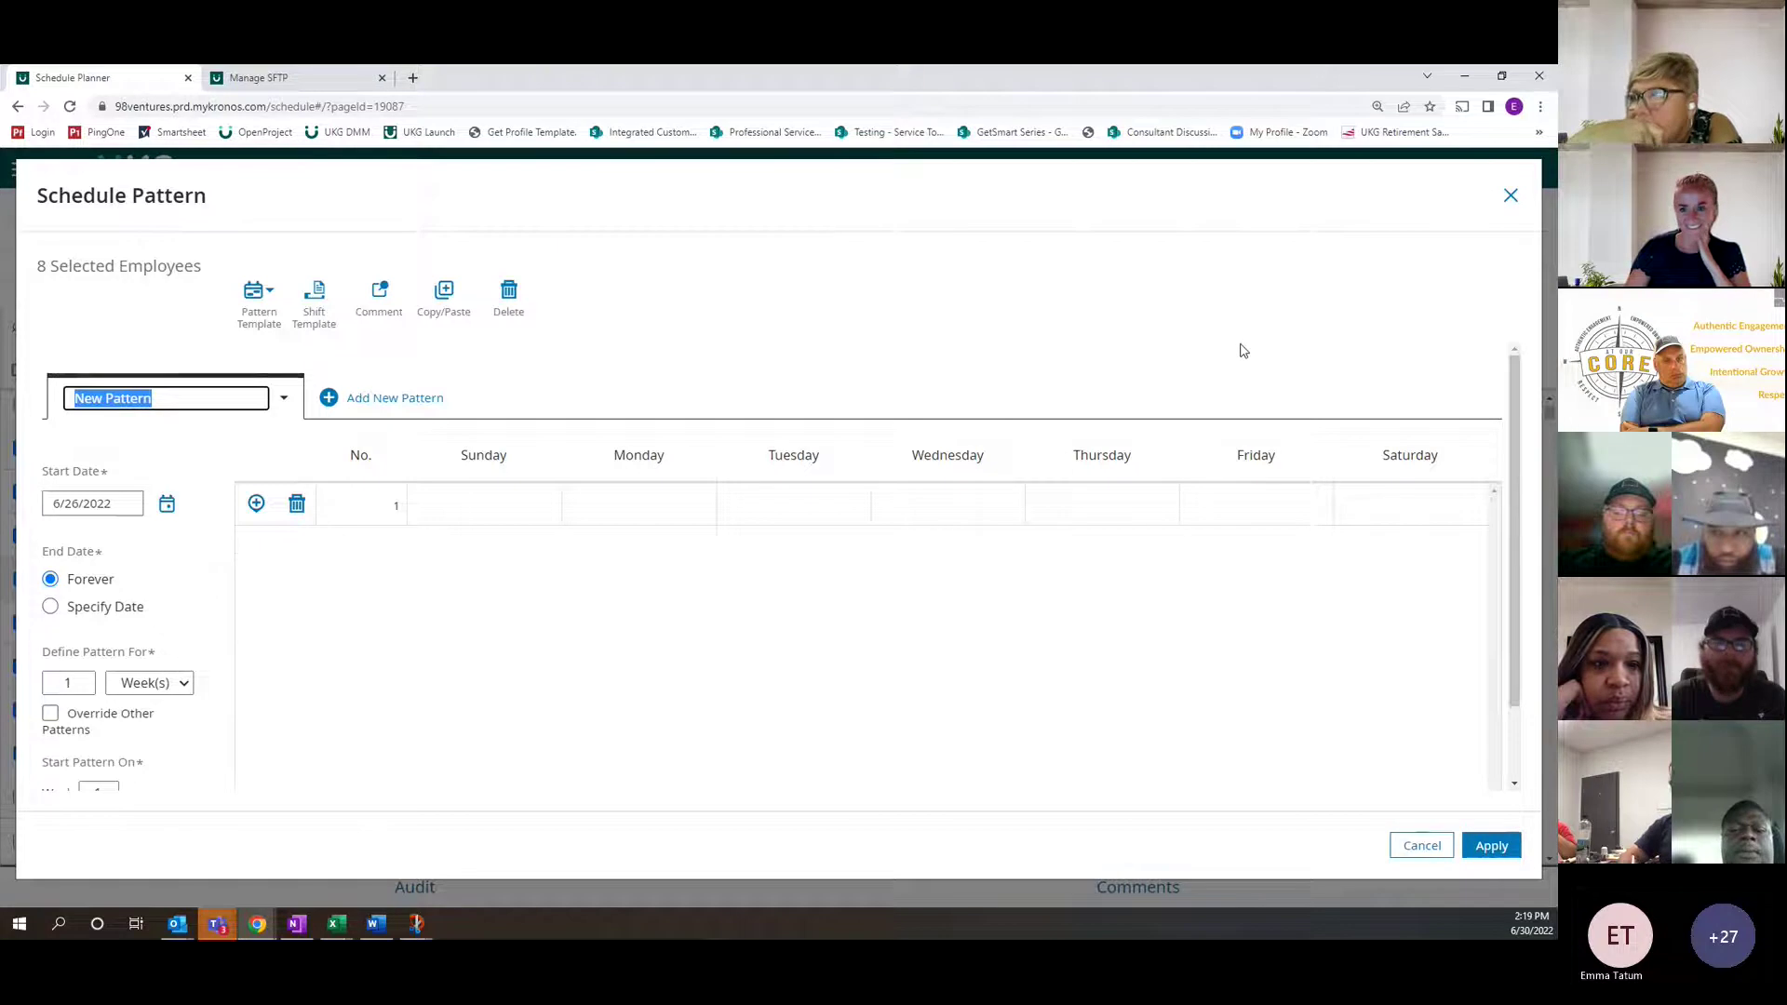
{"action": "left_click", "coordinate": [1509, 197]}
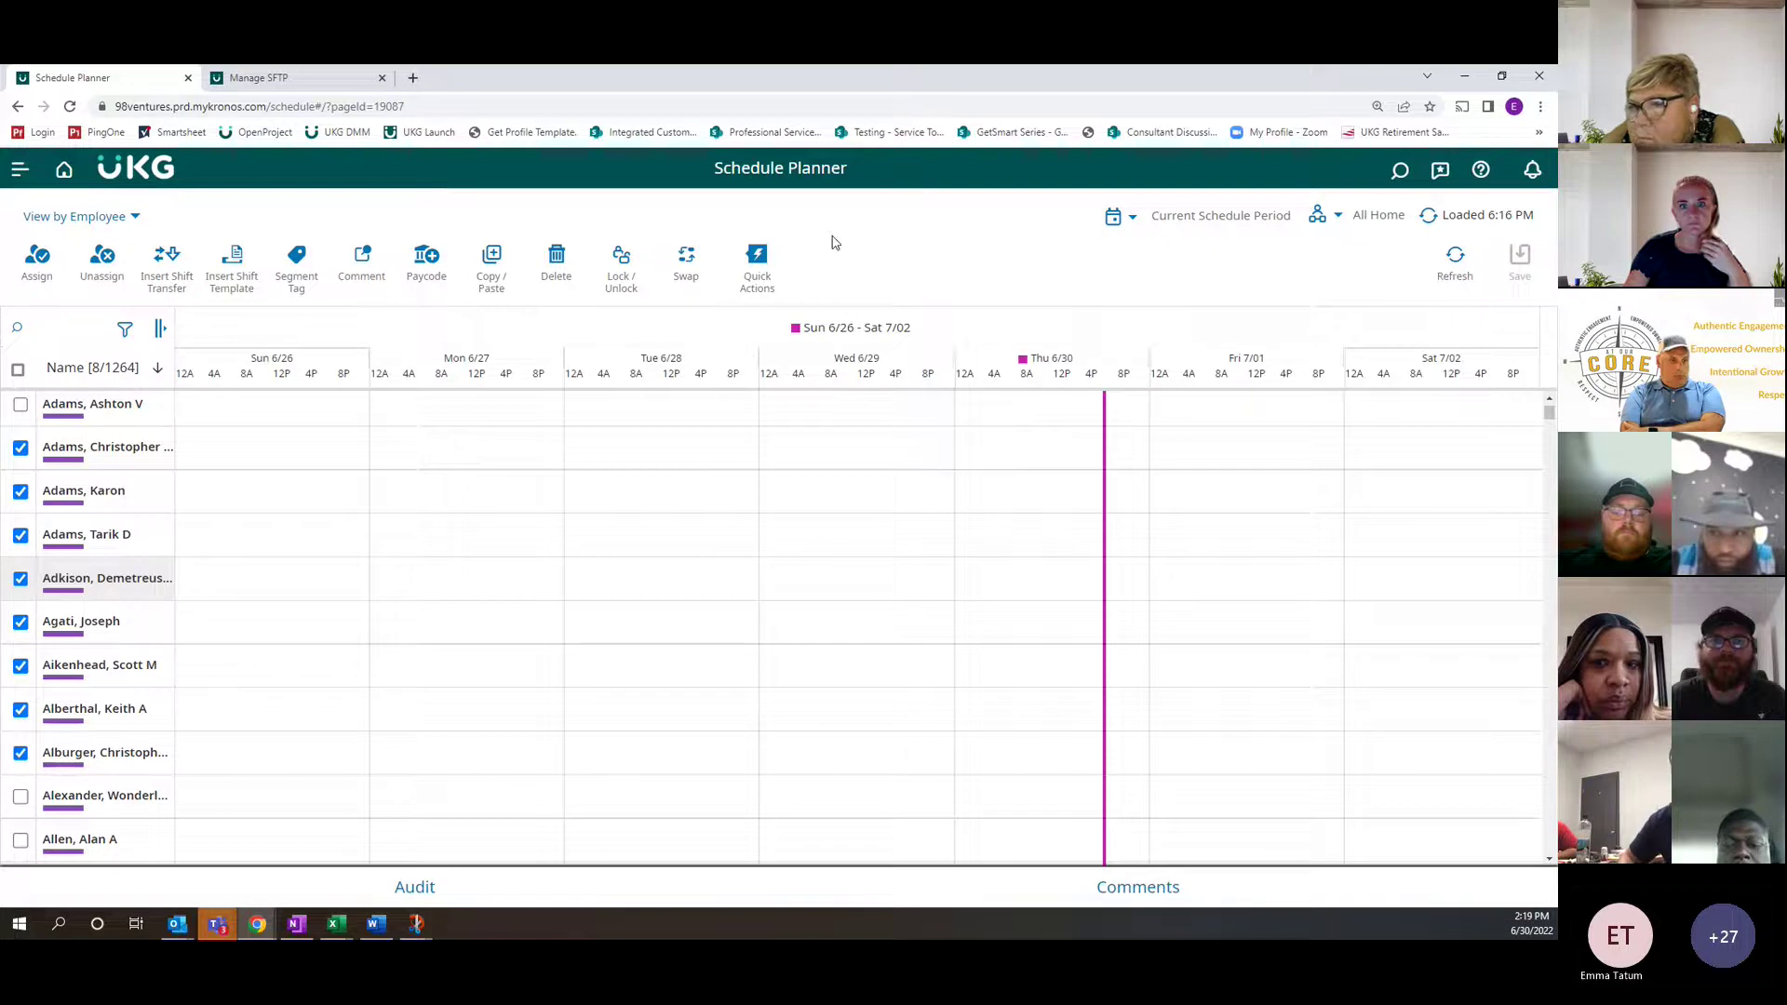
Turn off the Quick Actions mode and close the Manage SFTP browser tab
{"action": "left_click", "coordinate": [756, 260]}
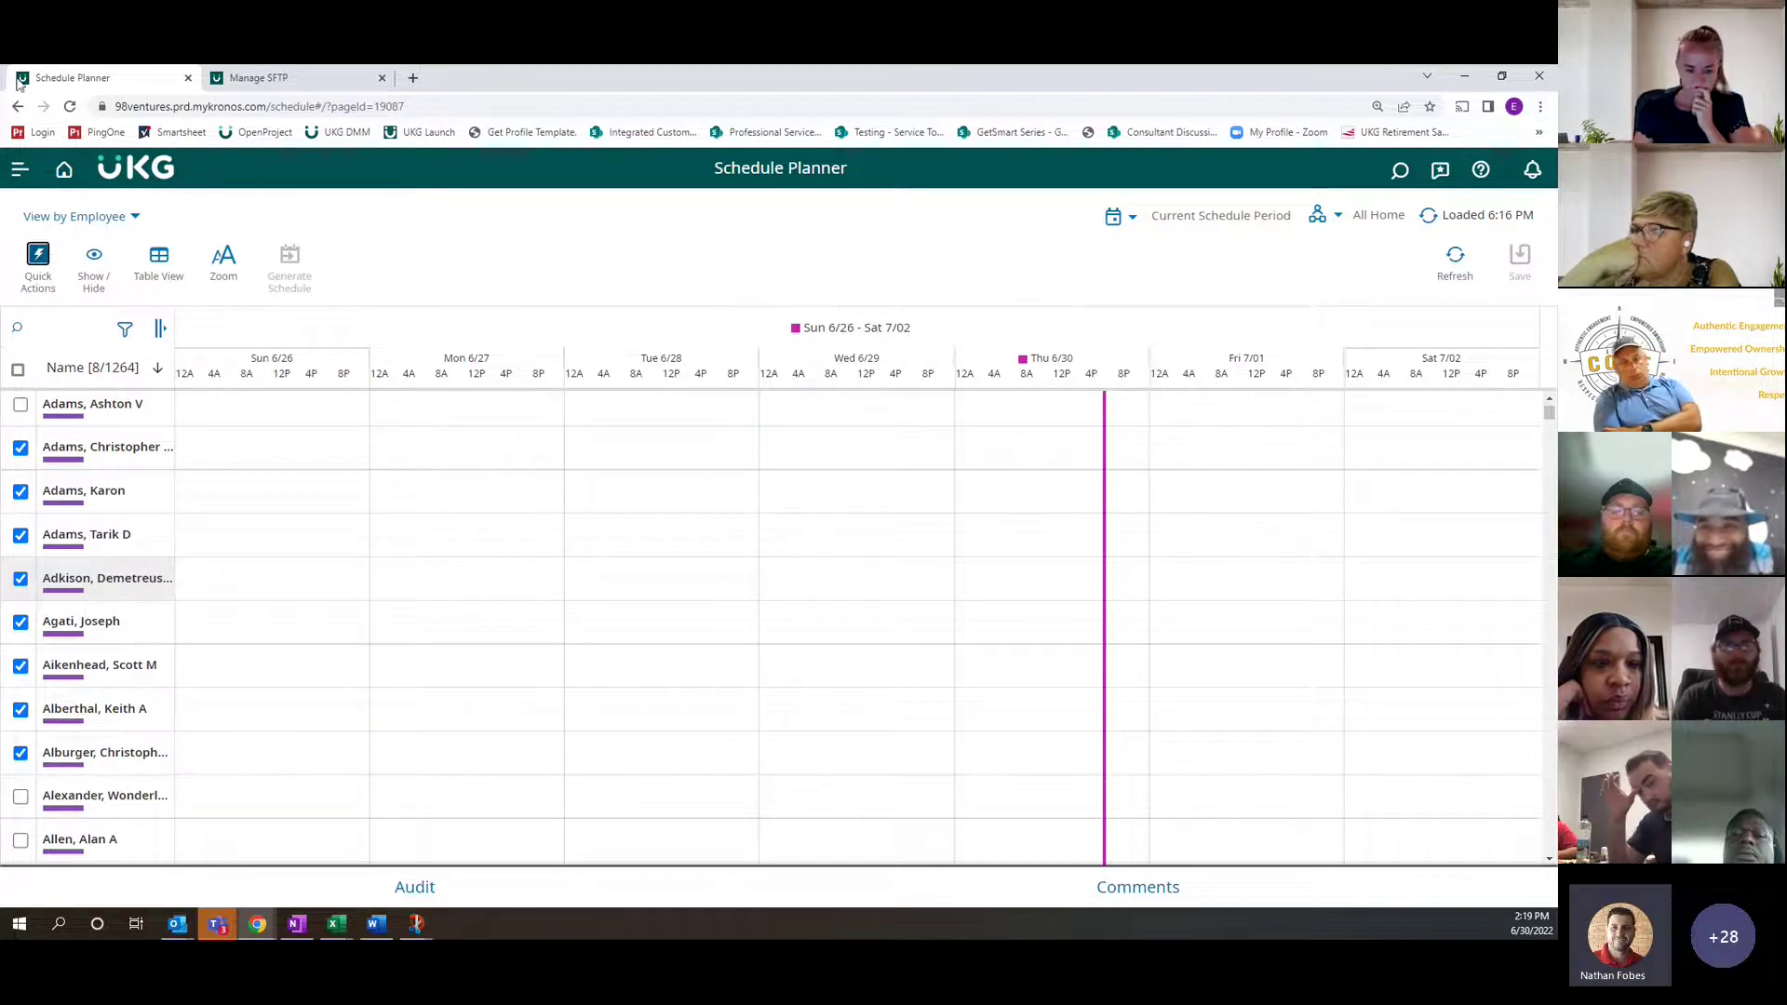
{"action": "middle_click", "coordinate": [263, 74]}
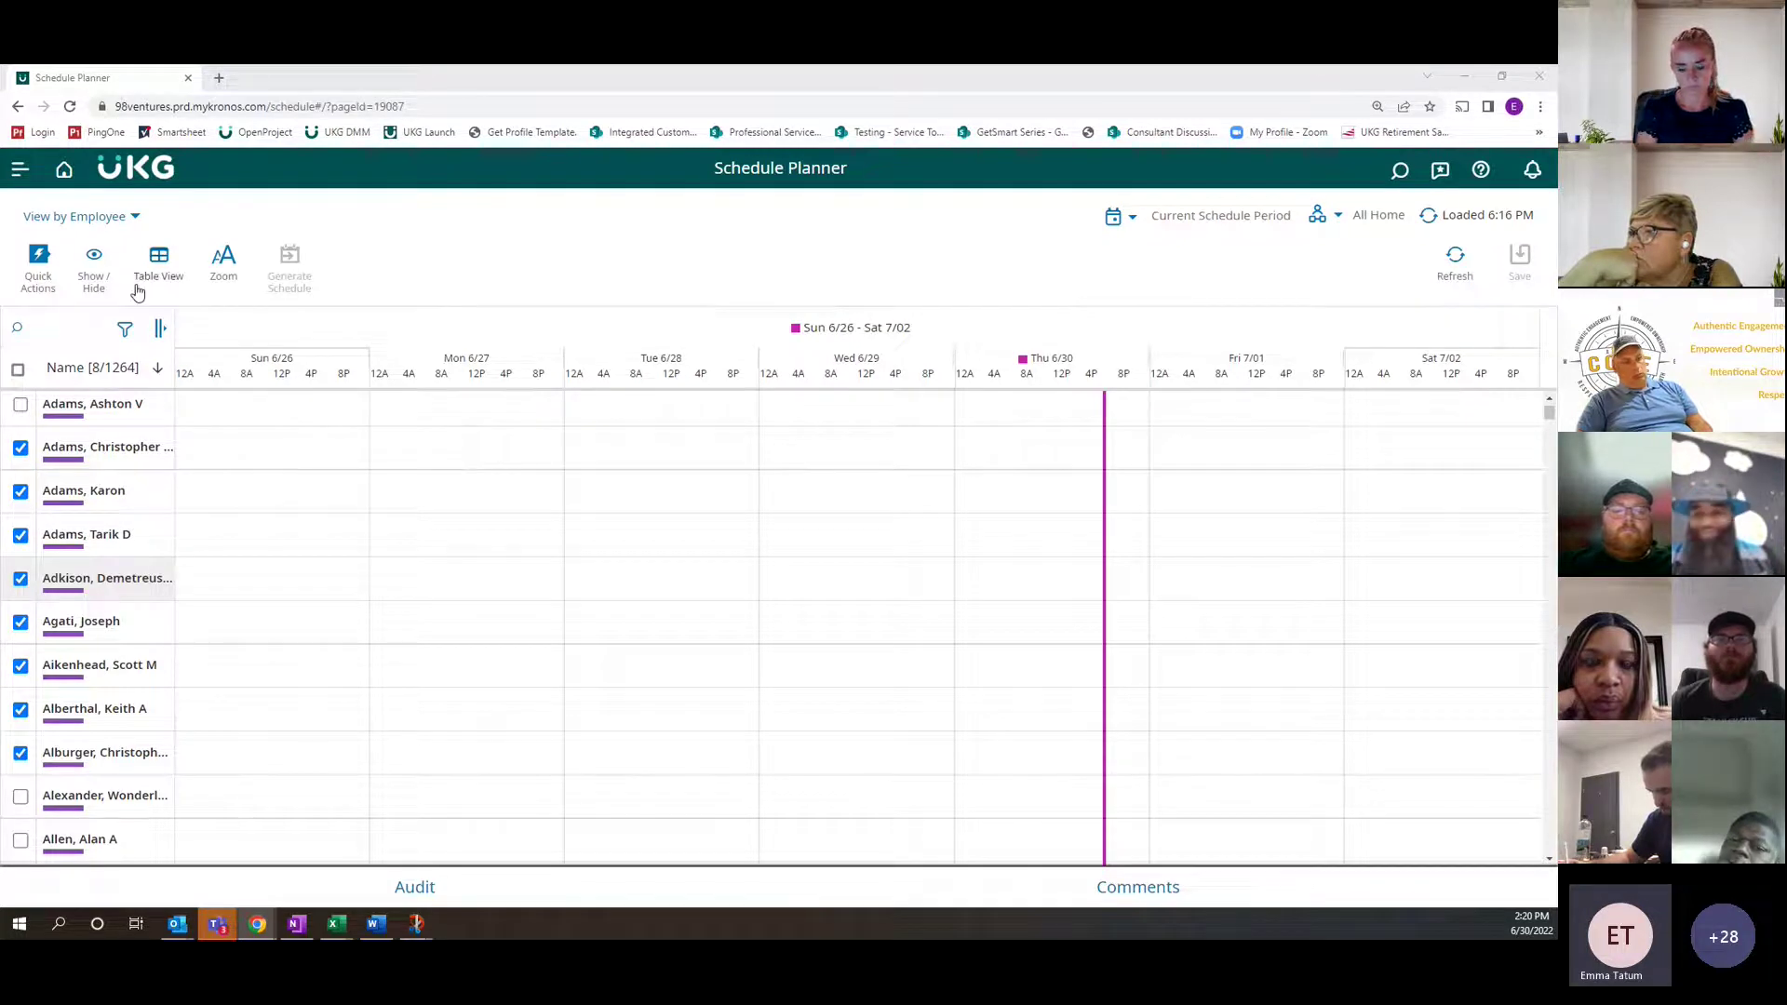
View the timecards of the eight selected employees and return to the Schedule Planner
{"action": "right_click", "coordinate": [109, 550]}
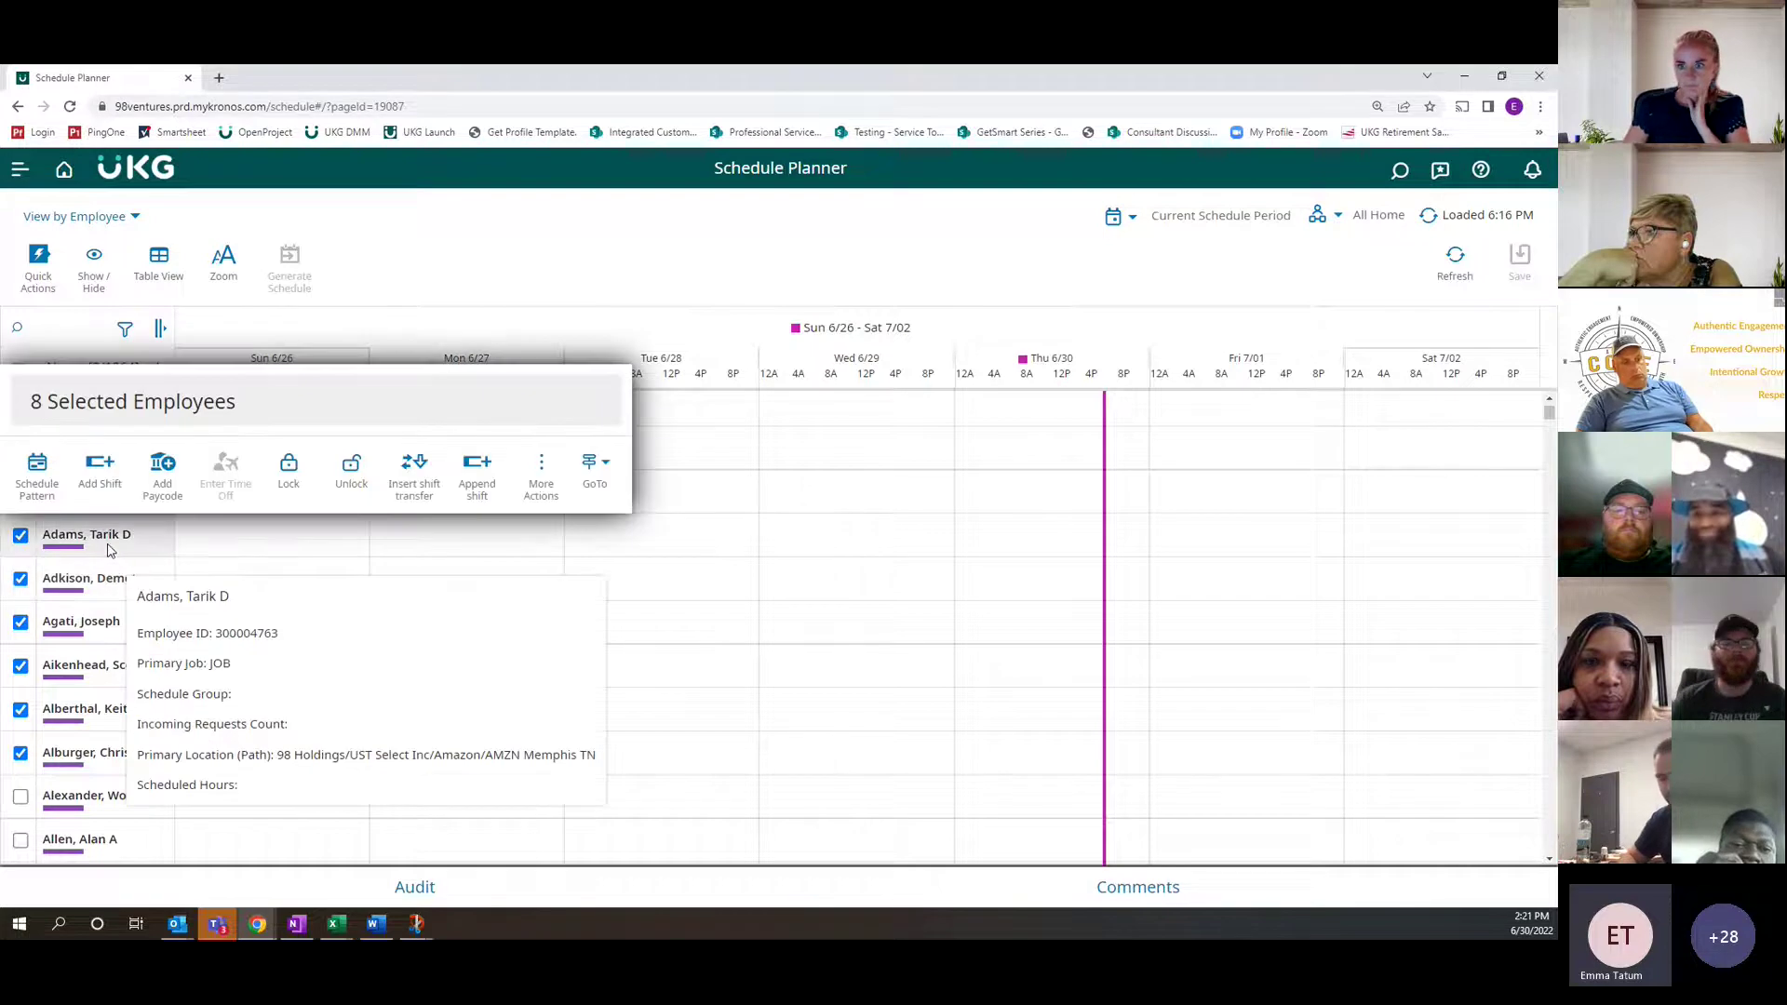
{"action": "left_click", "coordinate": [588, 470]}
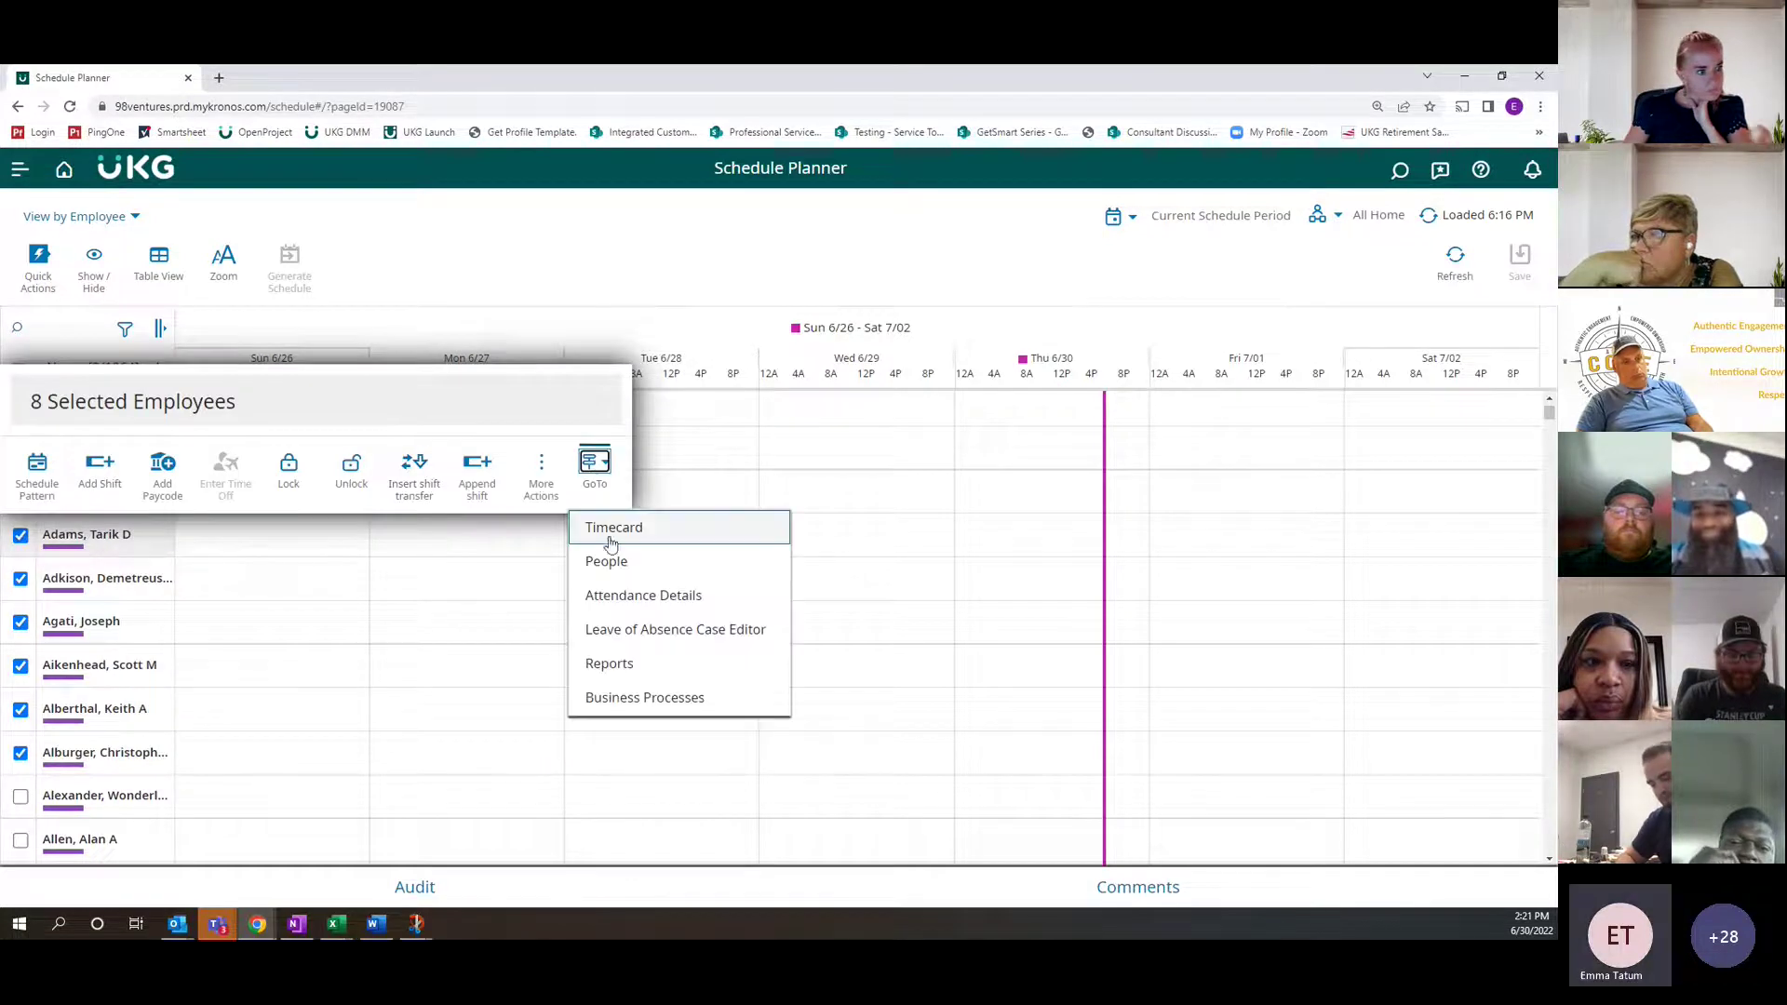
{"action": "left_click", "coordinate": [609, 528]}
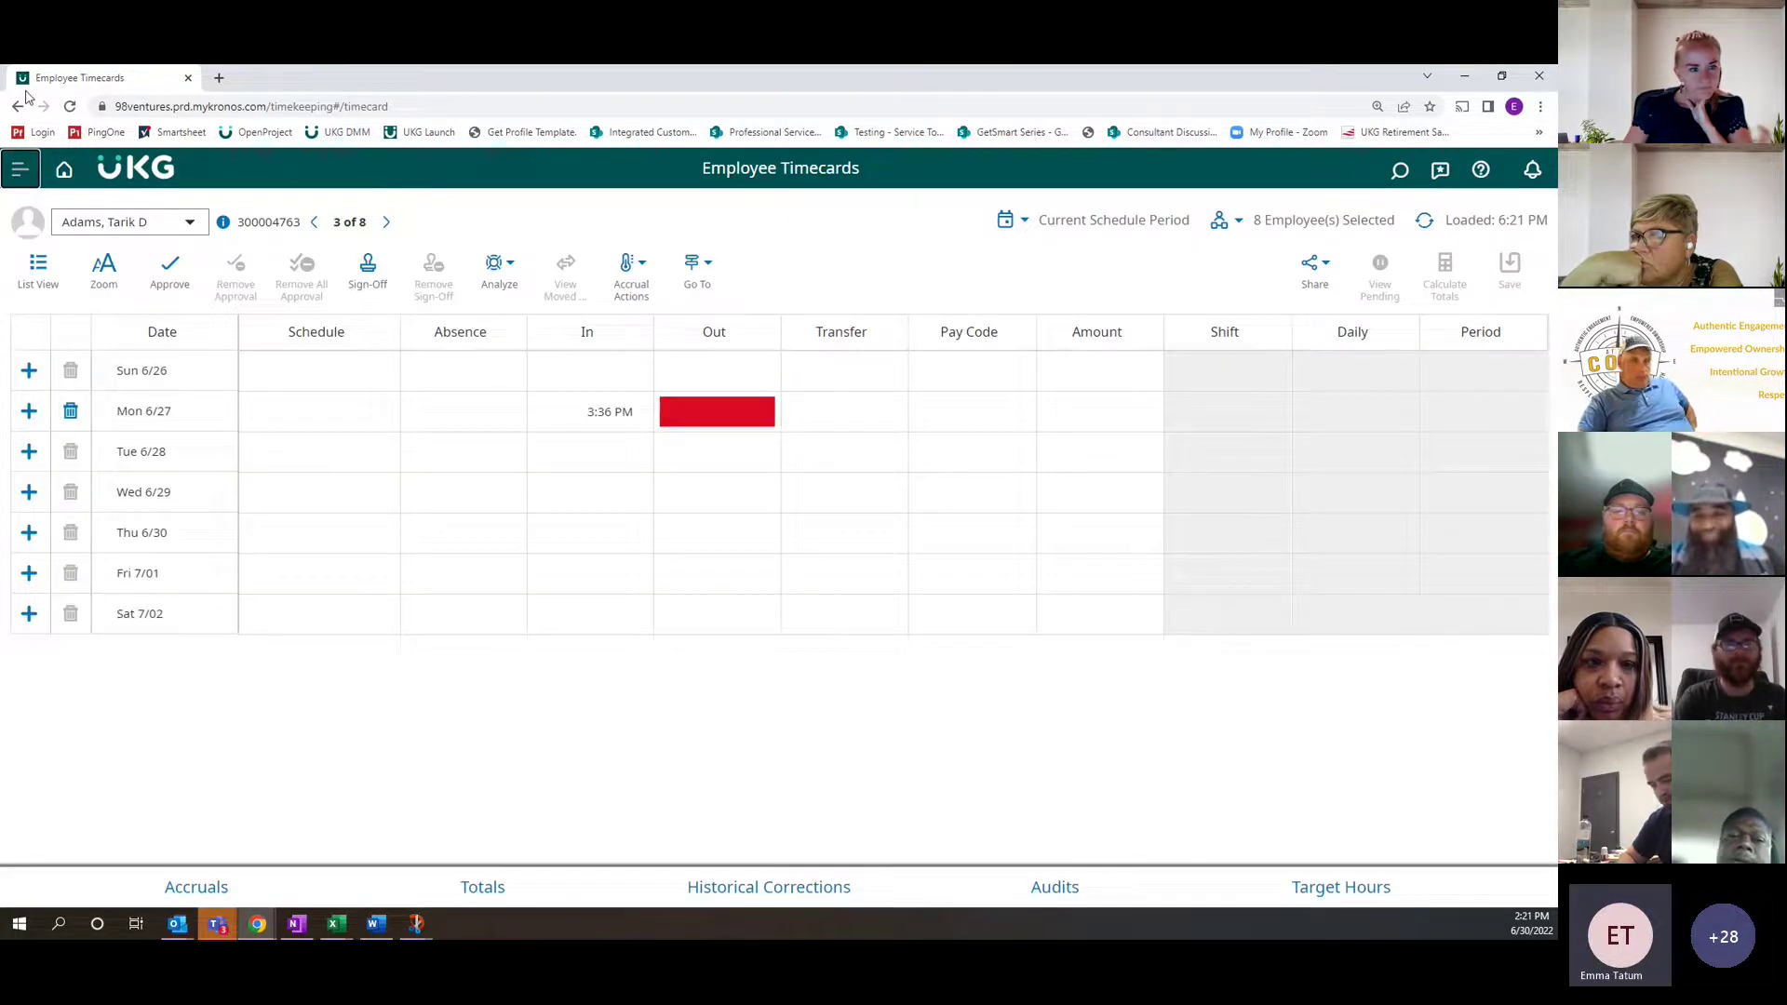
{"action": "left_click", "coordinate": [17, 106]}
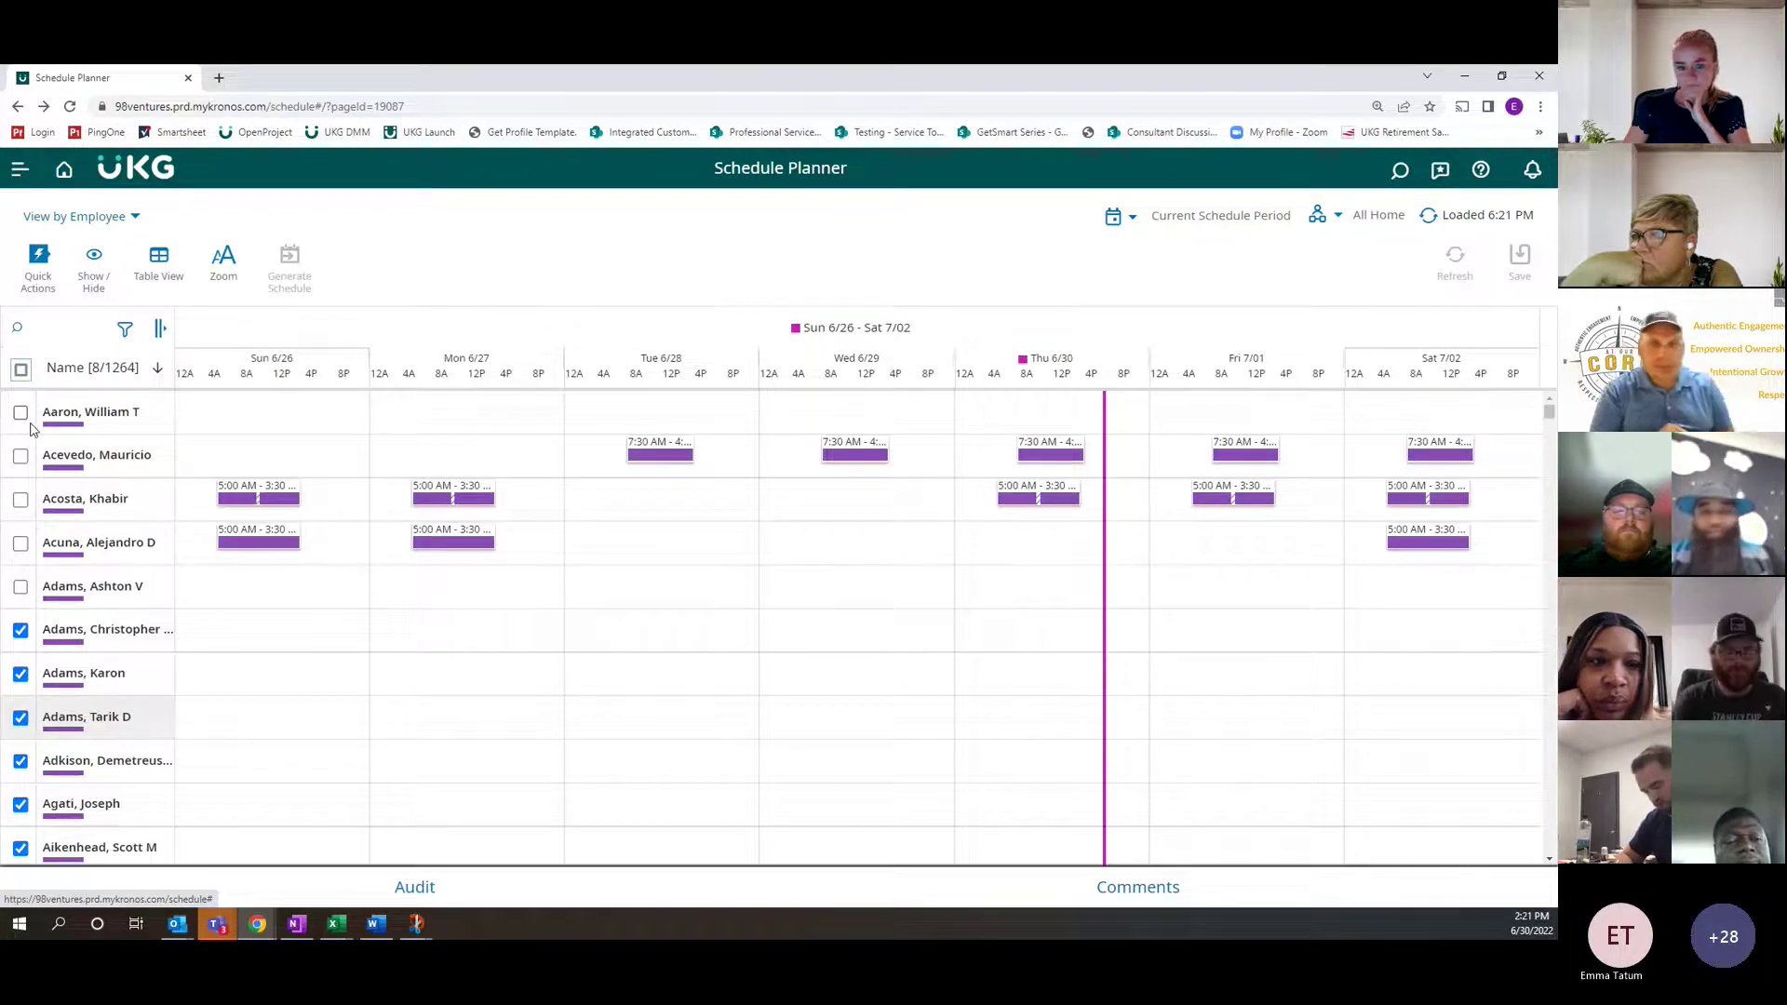
Clear the selection of all employees in the schedule
{"action": "left_click", "coordinate": [21, 630]}
{"action": "left_click", "coordinate": [21, 370]}
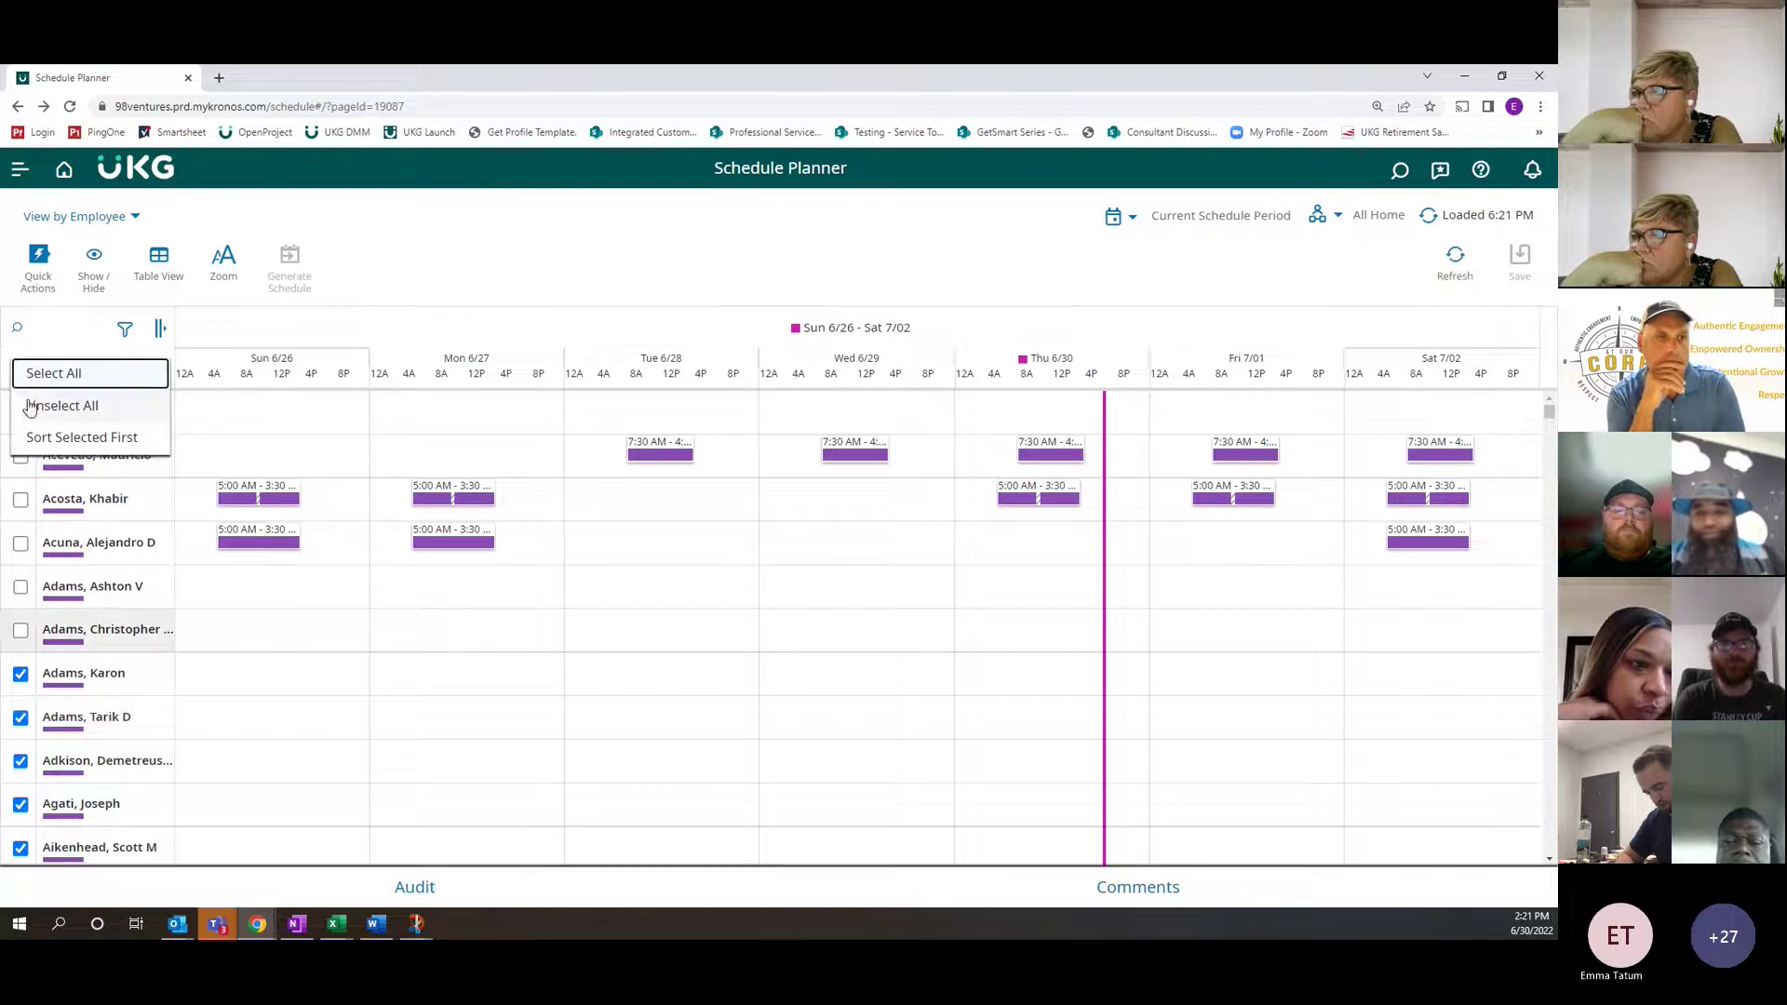
{"action": "left_click", "coordinate": [31, 407]}
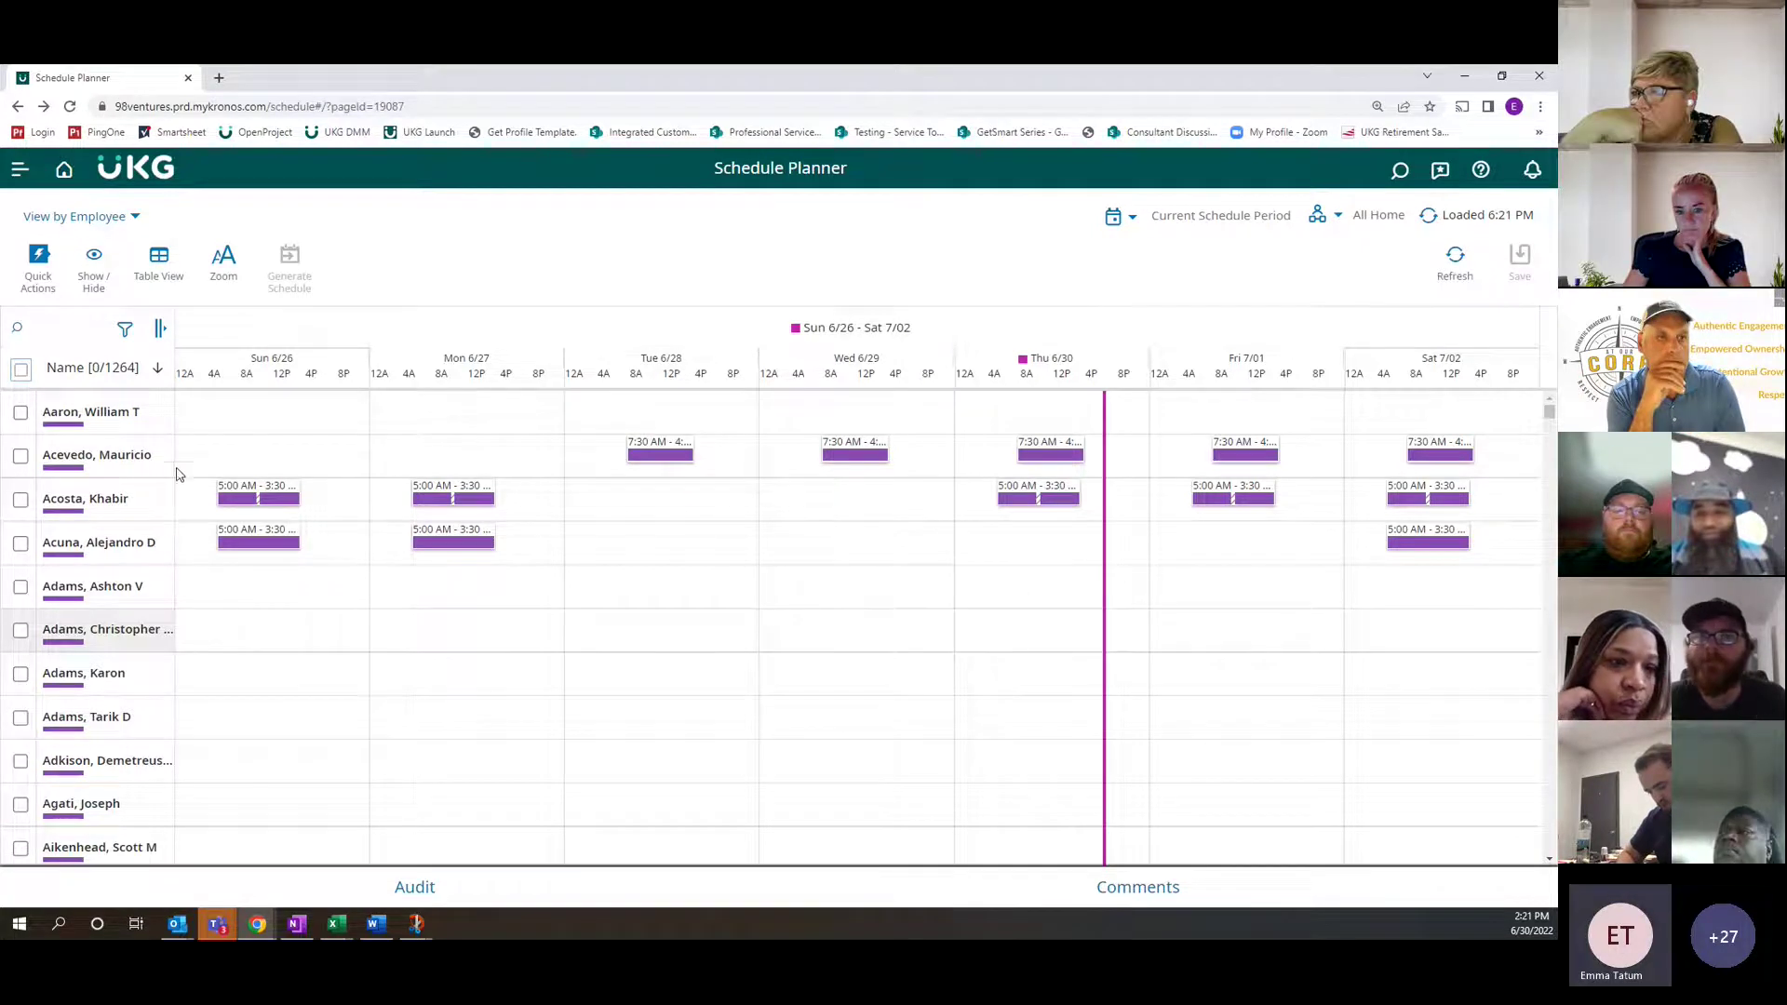
Go to the timecard of the second listed employee from the Schedule Planner
{"action": "left_click", "coordinate": [133, 456]}
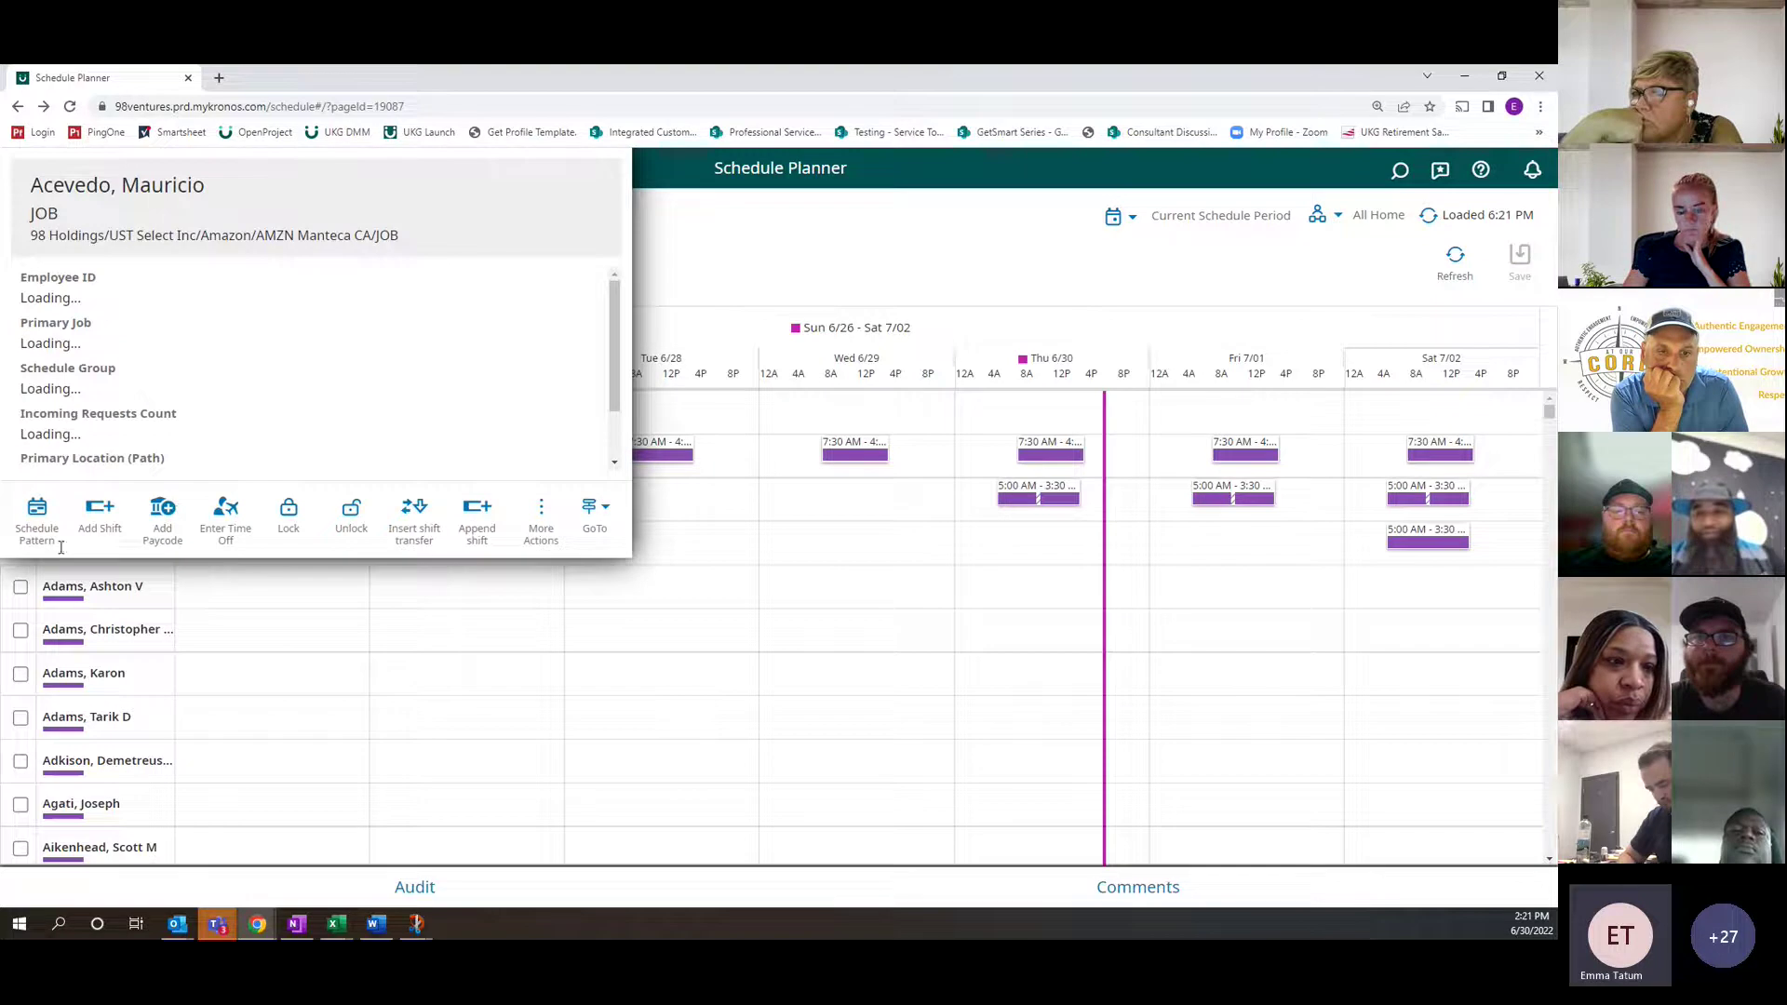
{"action": "left_click", "coordinate": [596, 540]}
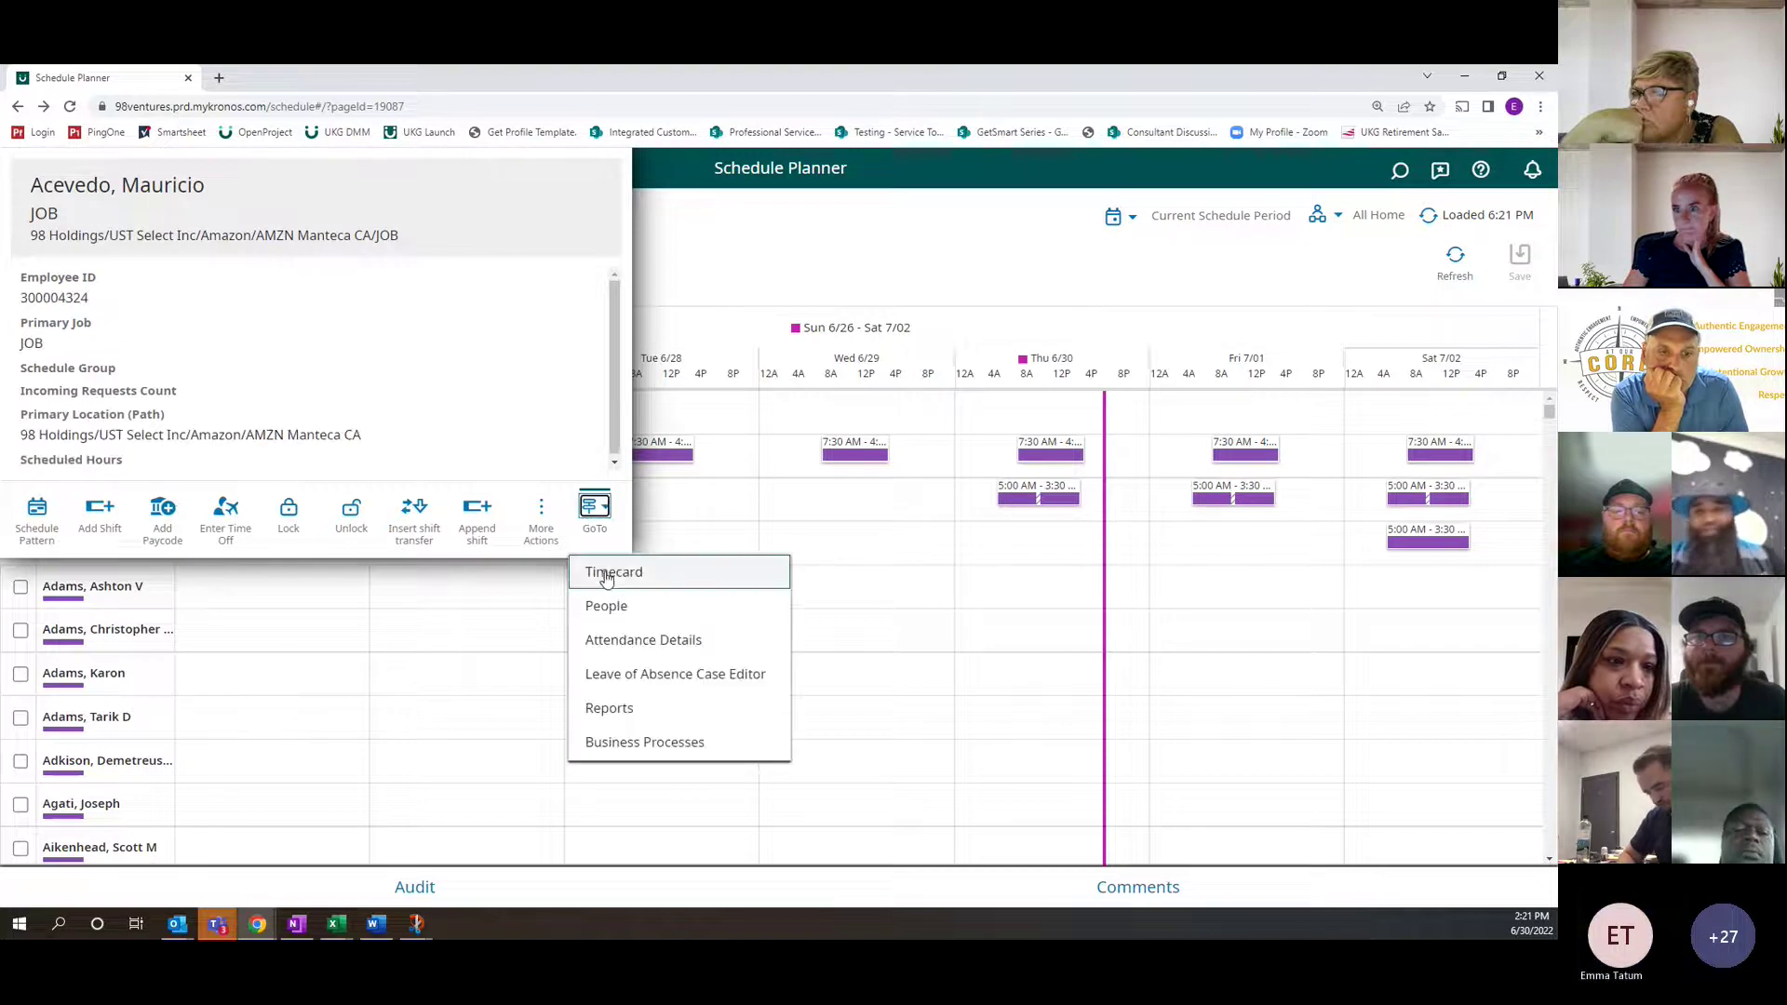
{"action": "left_click", "coordinate": [603, 572]}
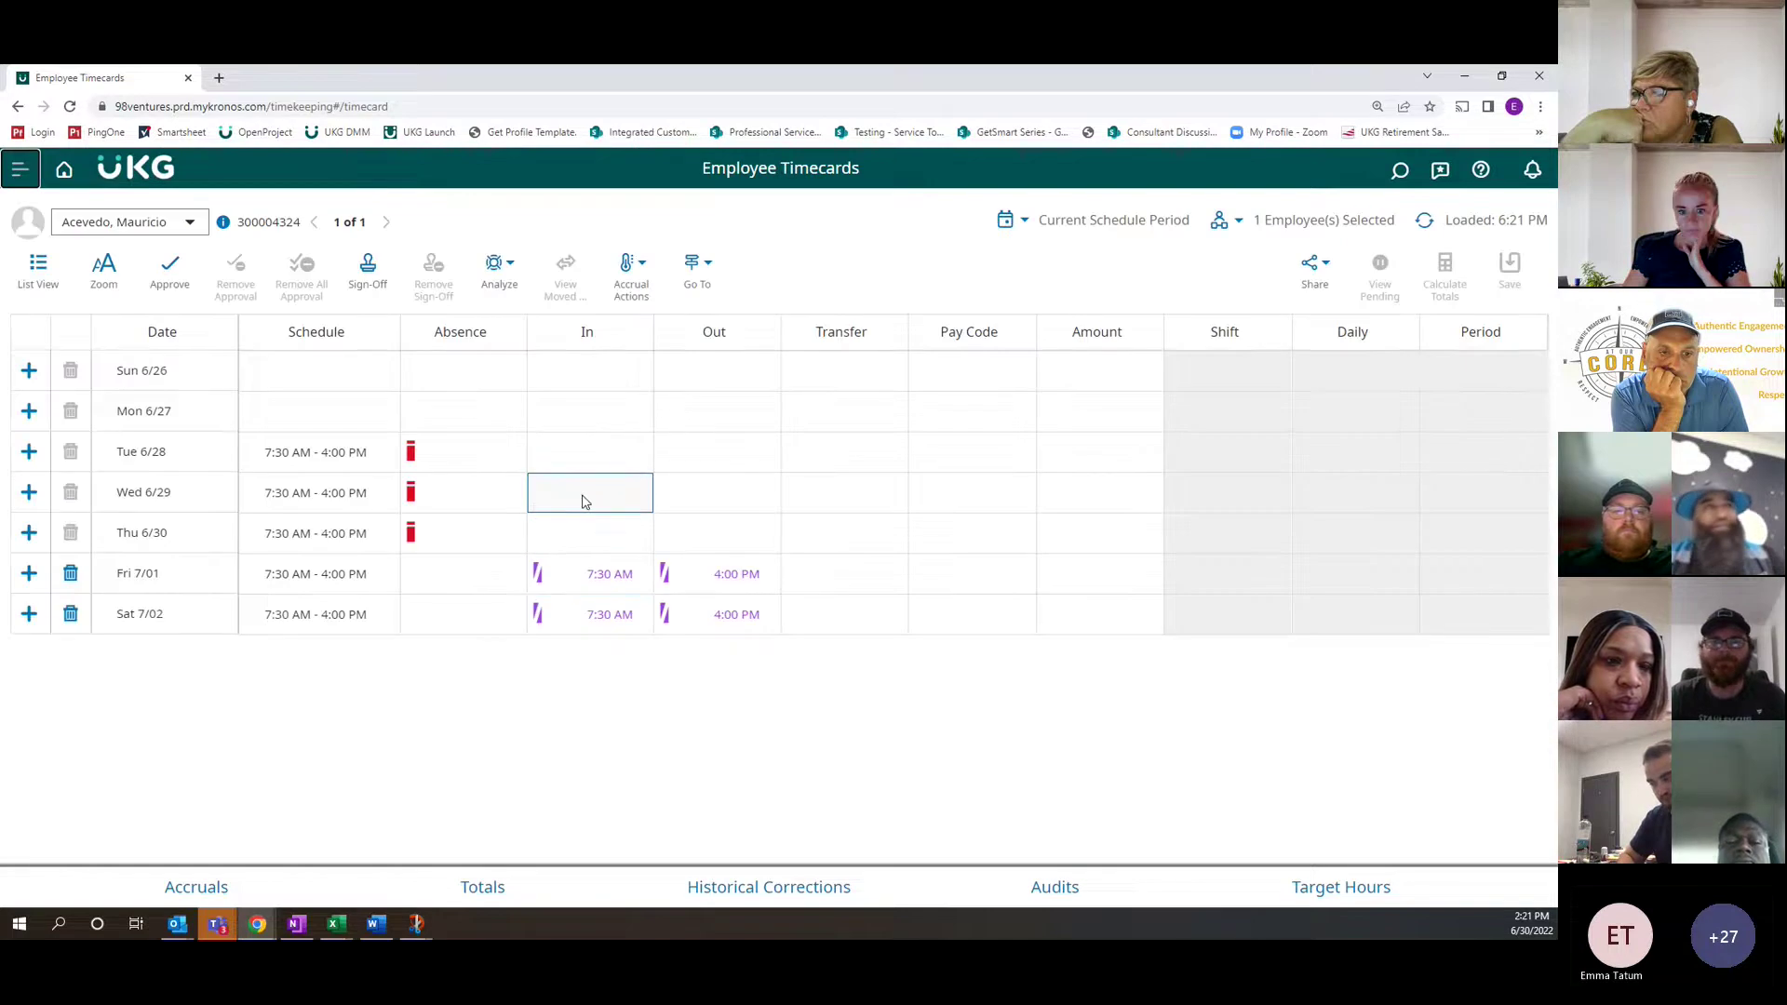
Open the Tue 6/28 scheduled shift for editing from the timecard and close the schedule editor without changes
{"action": "left_click", "coordinate": [296, 456]}
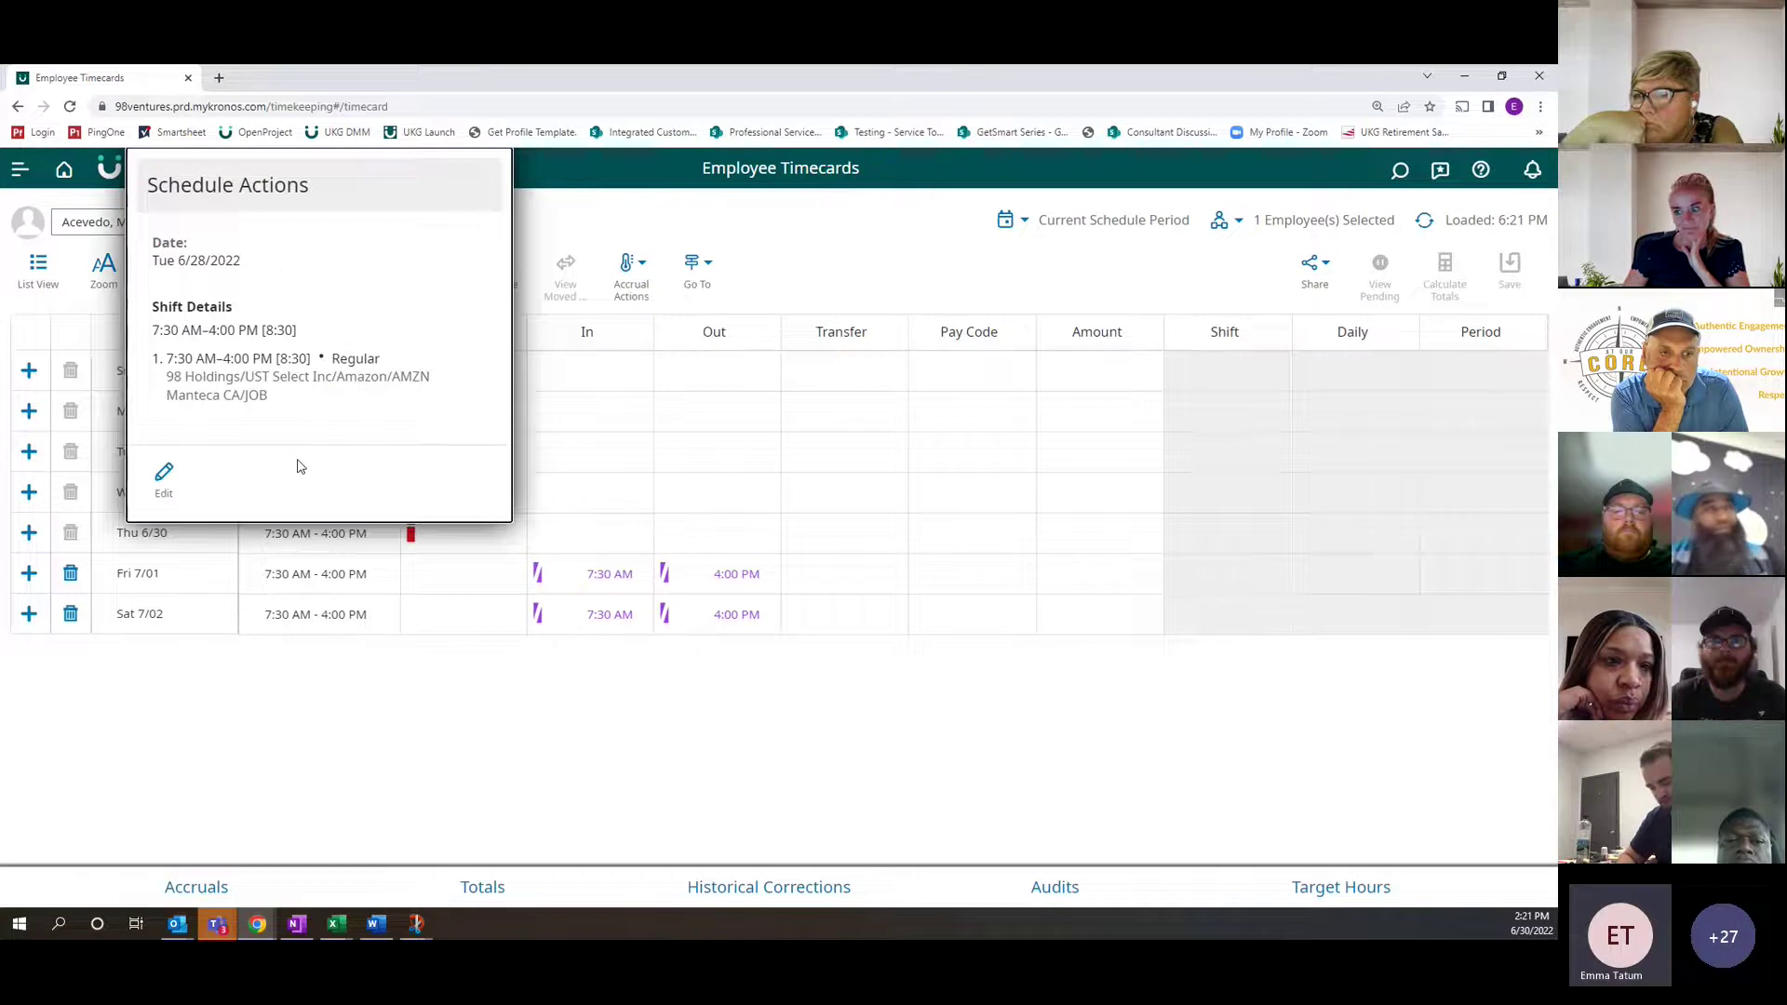
{"action": "left_click", "coordinate": [338, 451]}
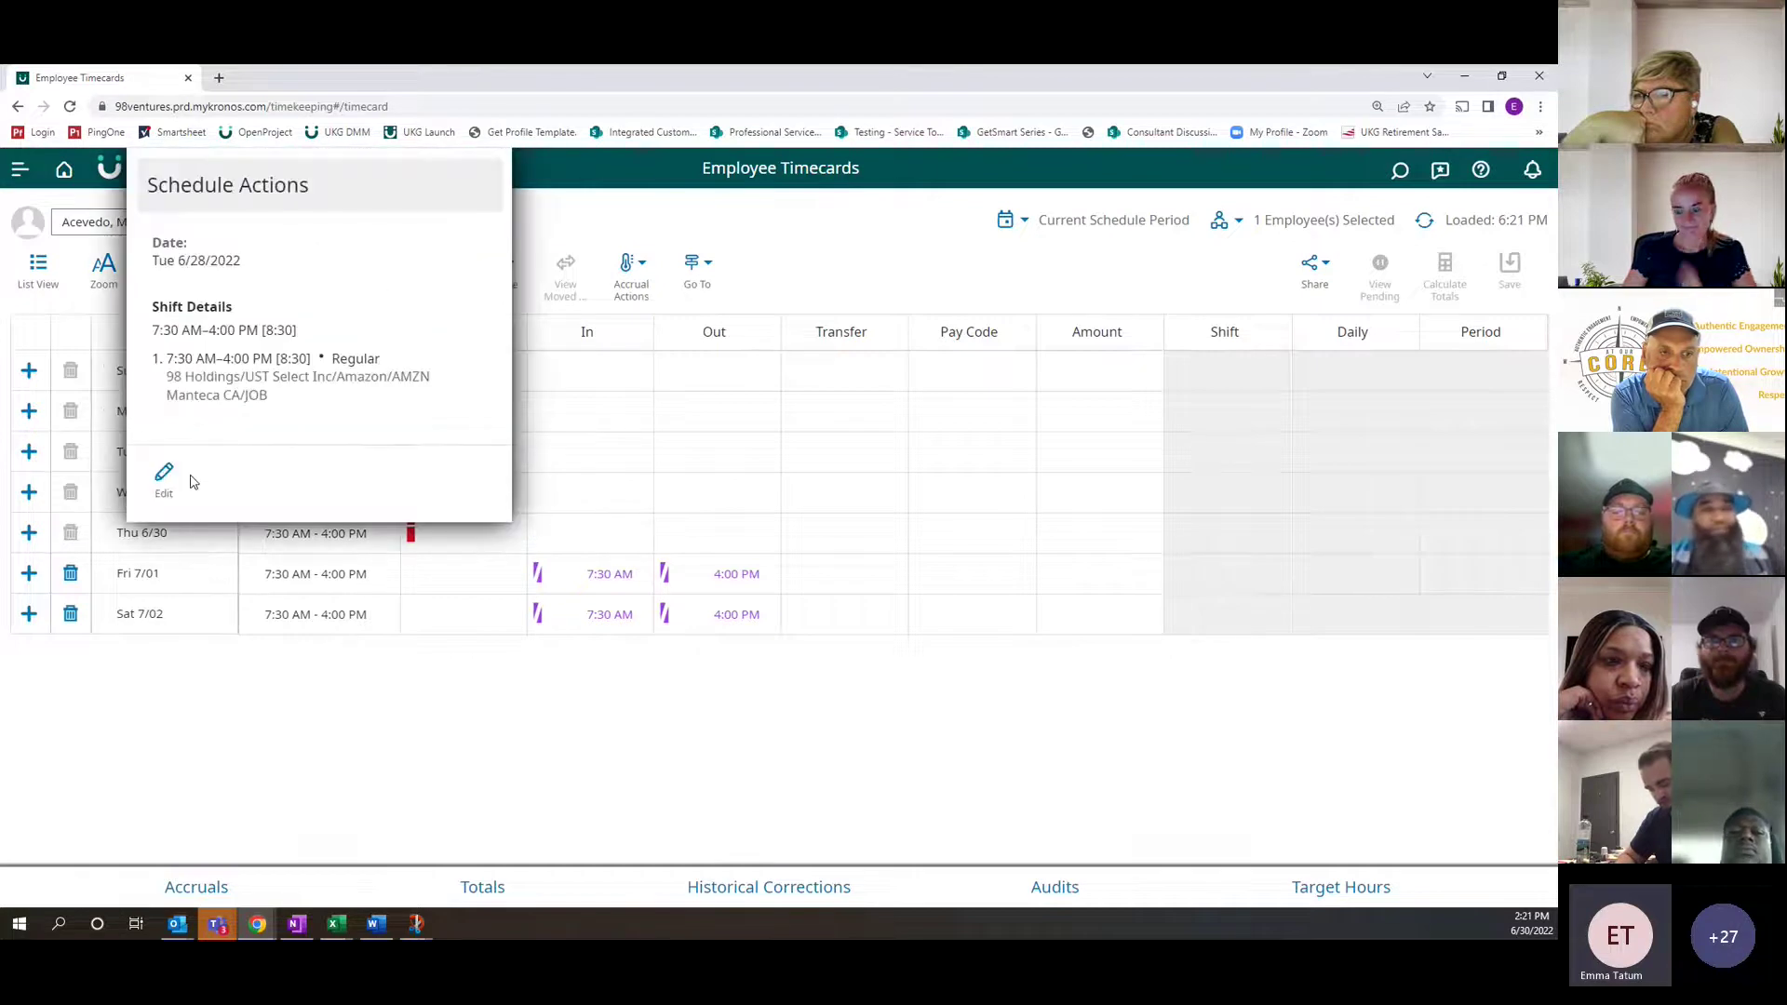
{"action": "left_click", "coordinate": [166, 486]}
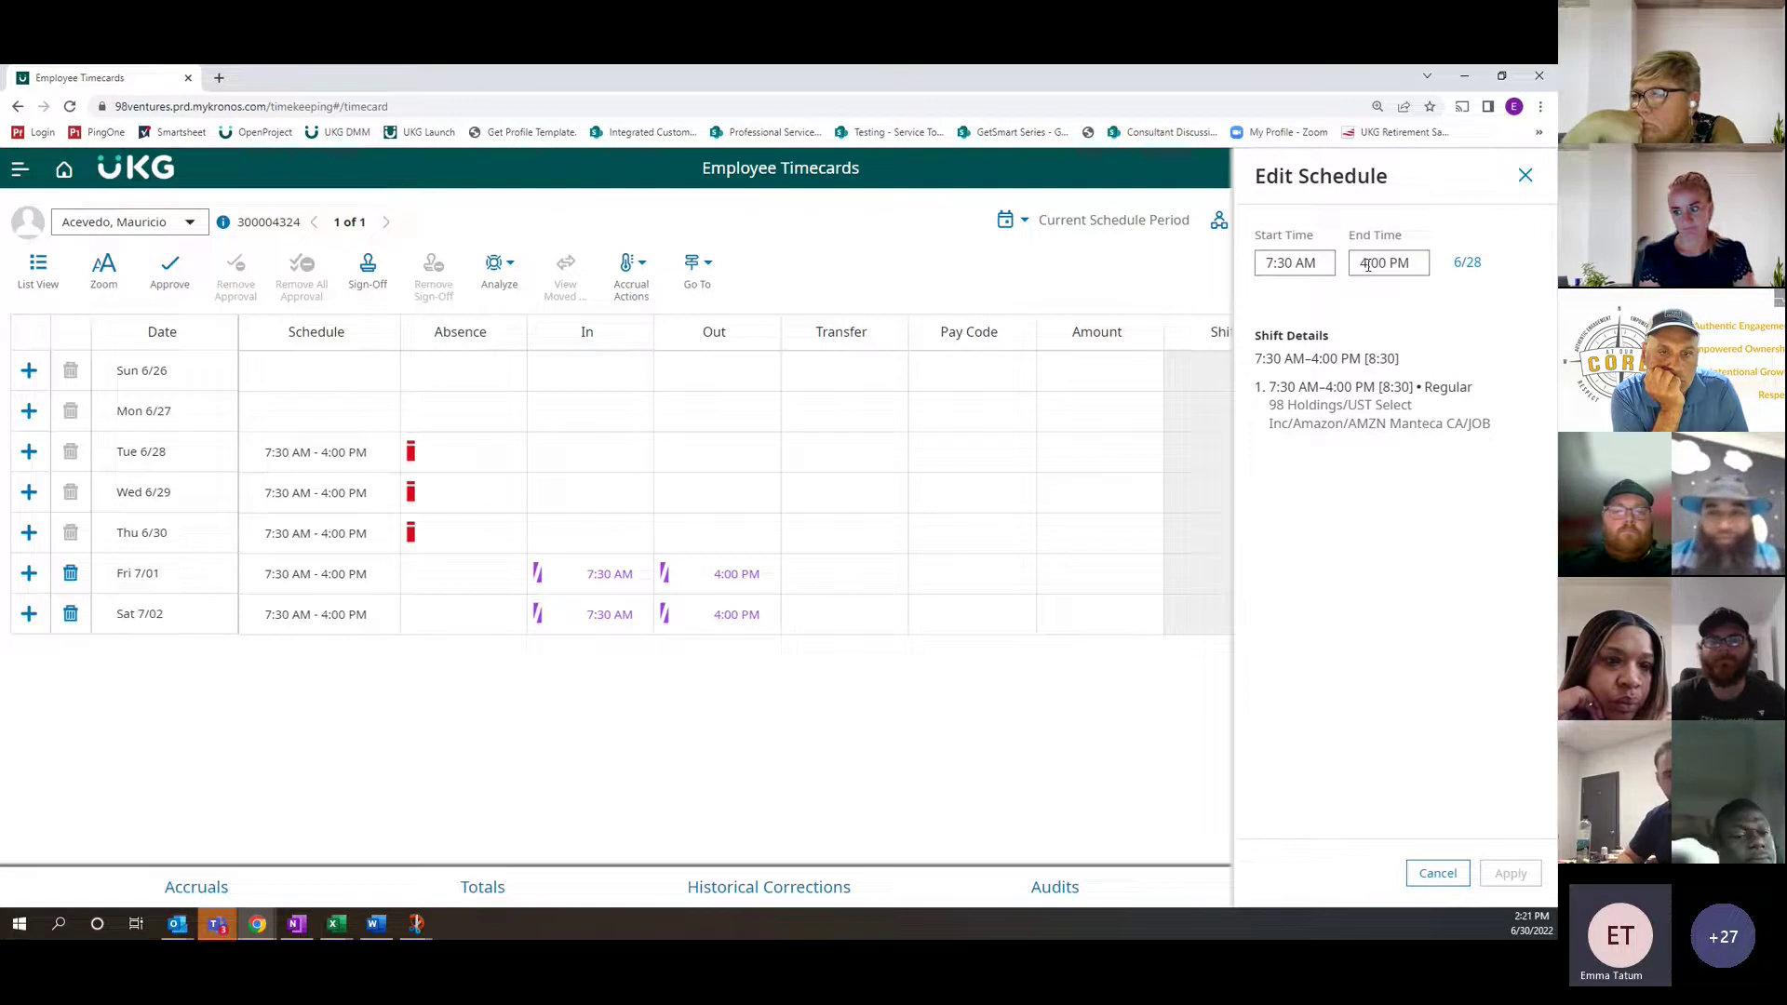
{"action": "left_click", "coordinate": [1524, 176]}
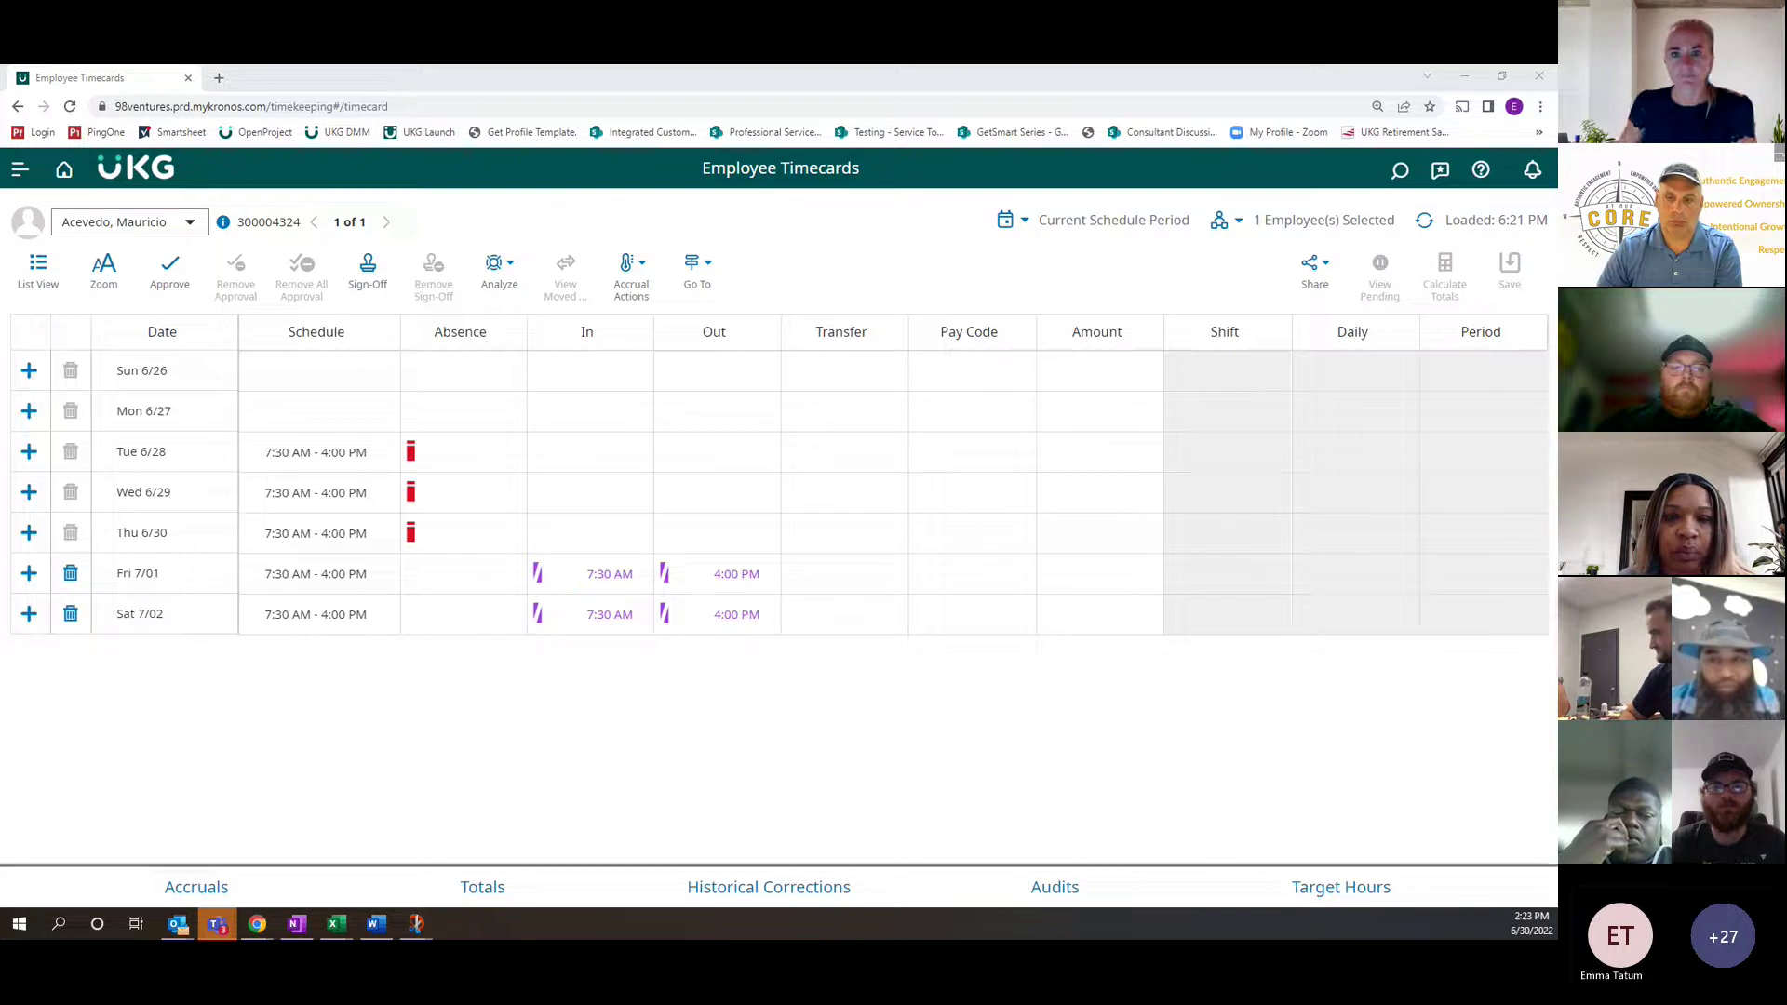
{"action": "key", "text": "alt+Tab"}
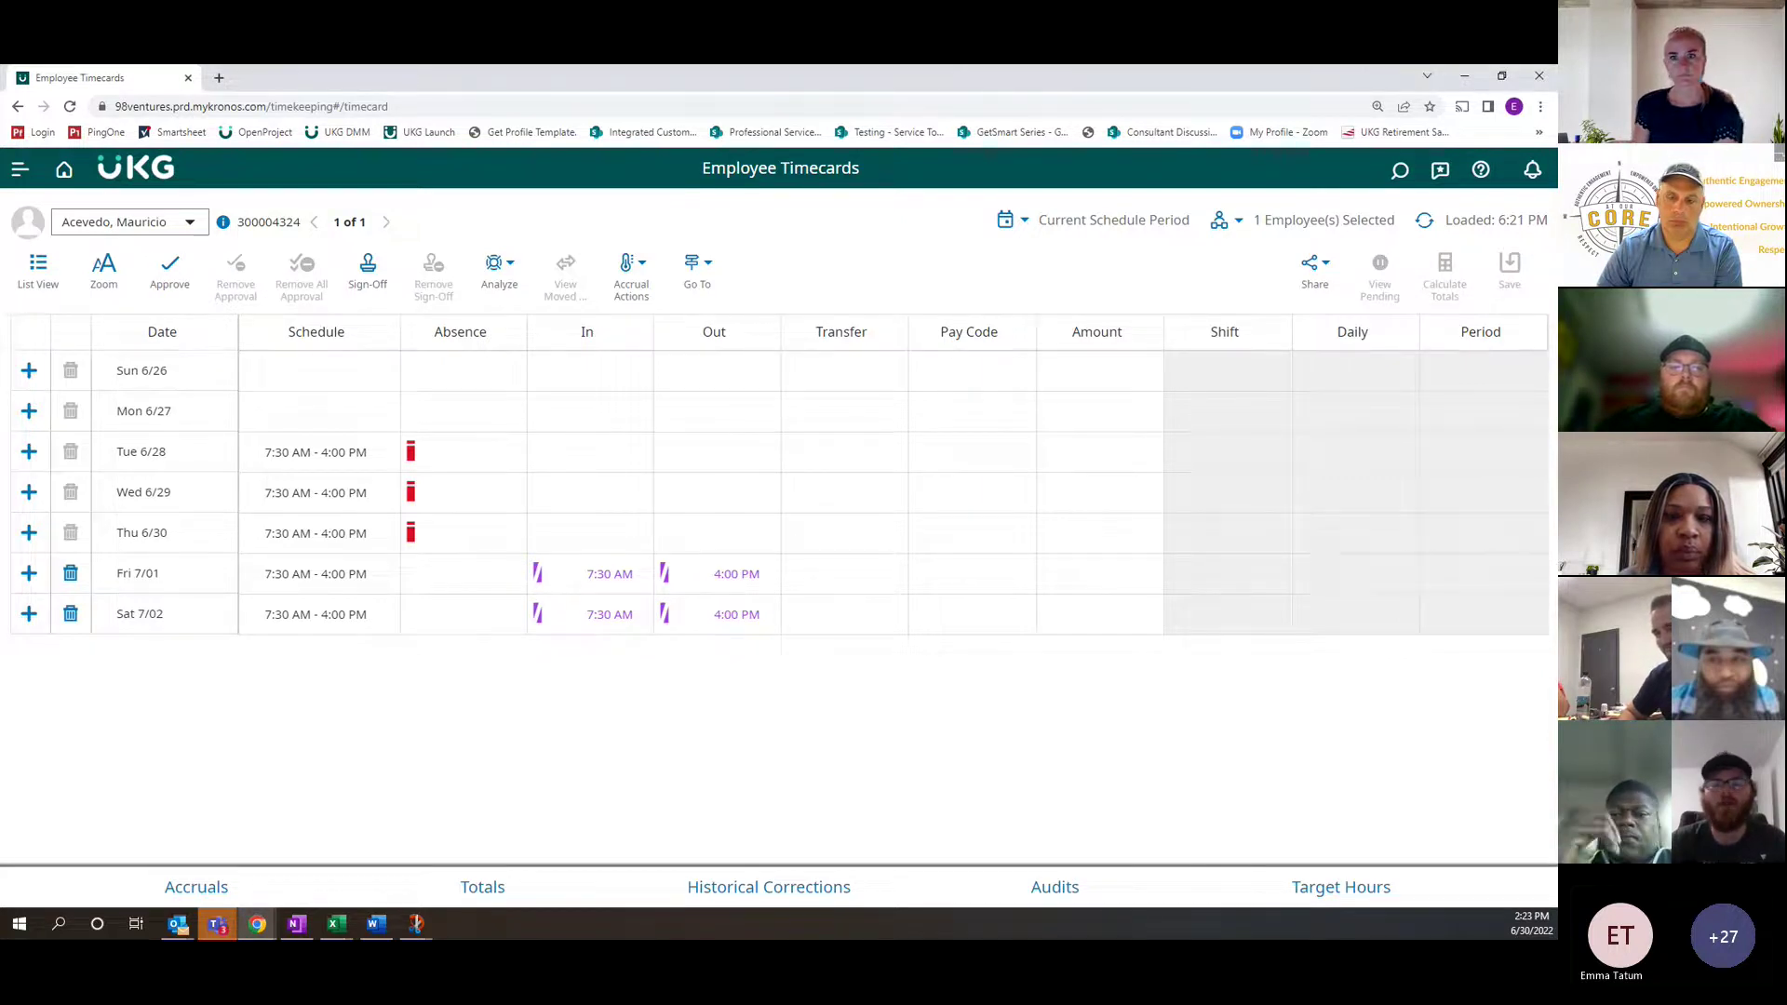
{"action": "key", "text": "alt+Tab"}
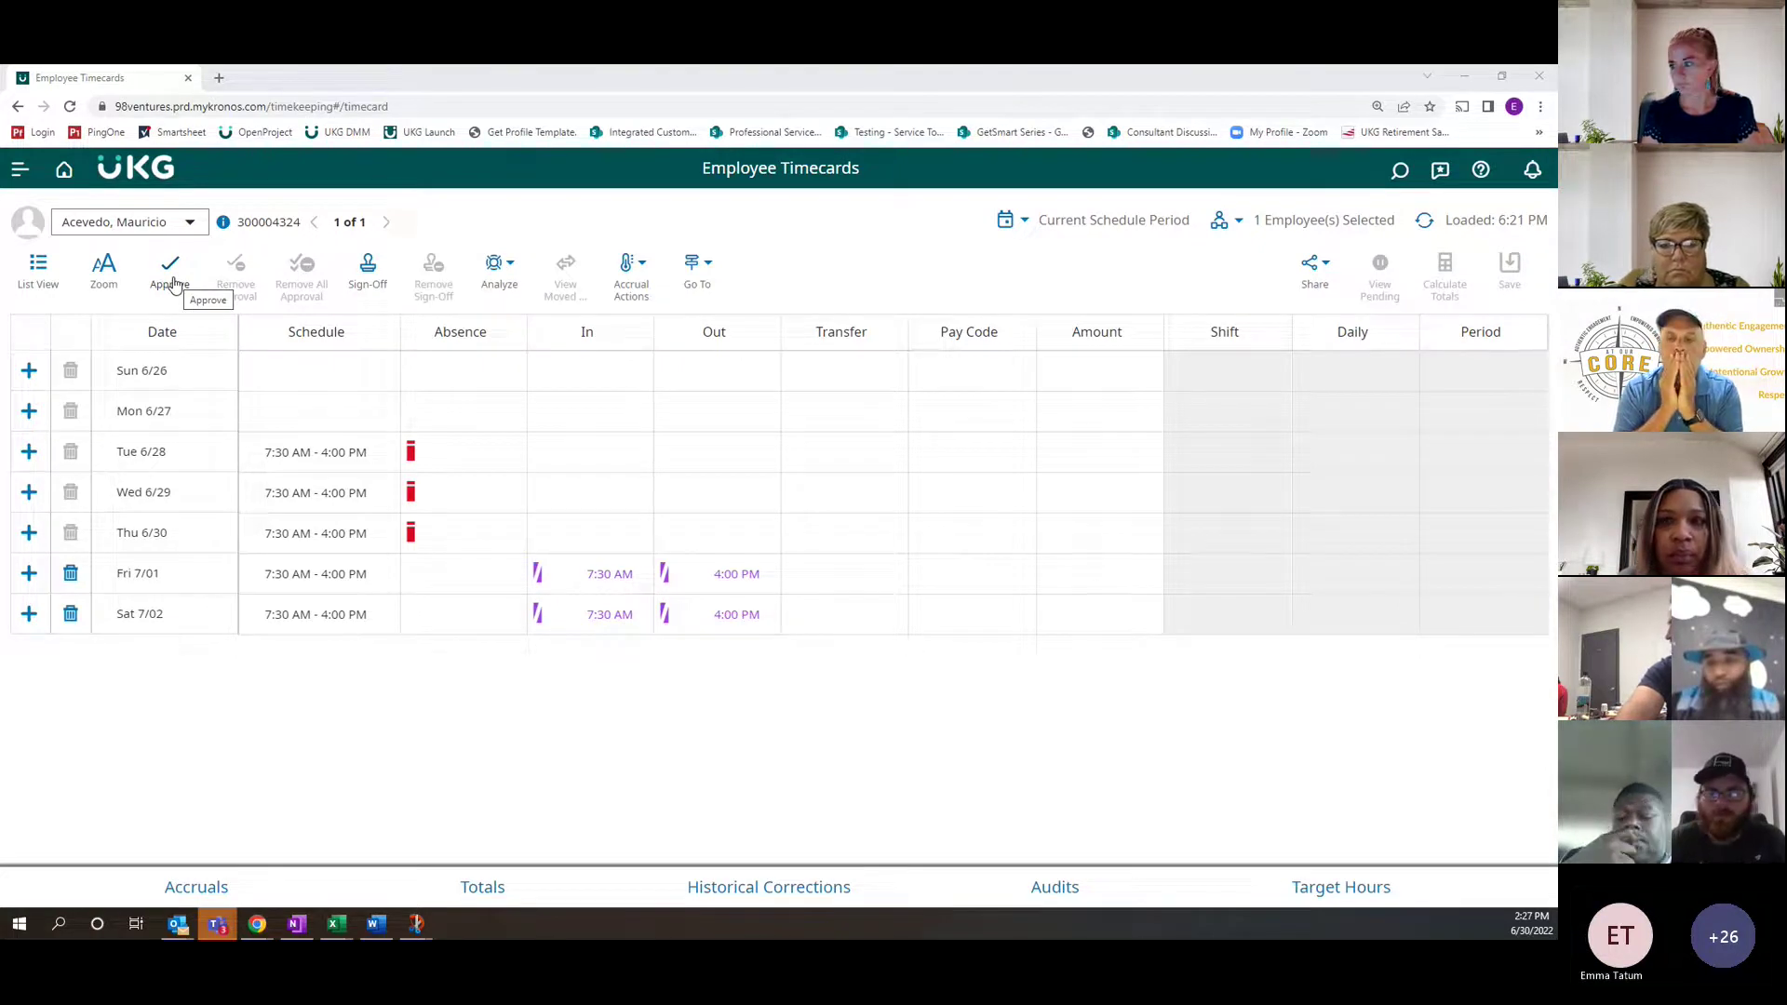
Open the 0-ST Pay Period Review dataview from the Dataview Library
{"action": "left_click", "coordinate": [15, 177]}
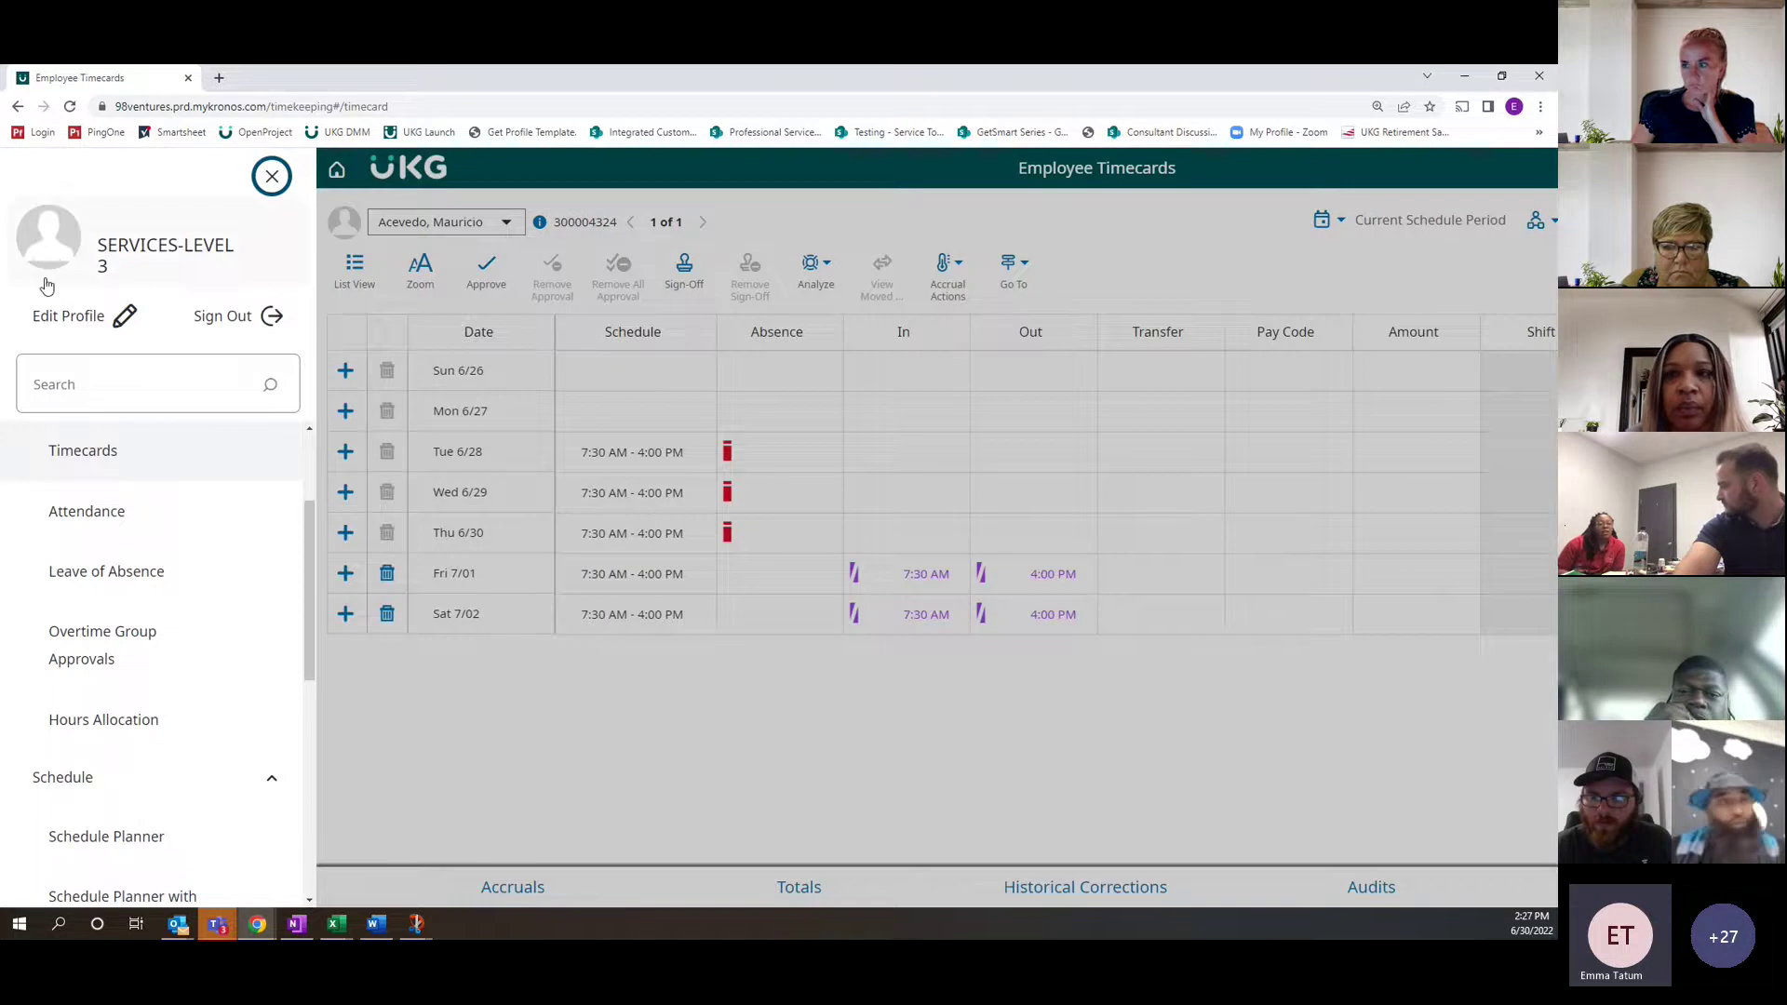
{"action": "scroll", "coordinate": [154, 512], "scroll_direction": "down", "scroll_amount": 4}
{"action": "scroll", "coordinate": [160, 523], "scroll_direction": "down", "scroll_amount": 1}
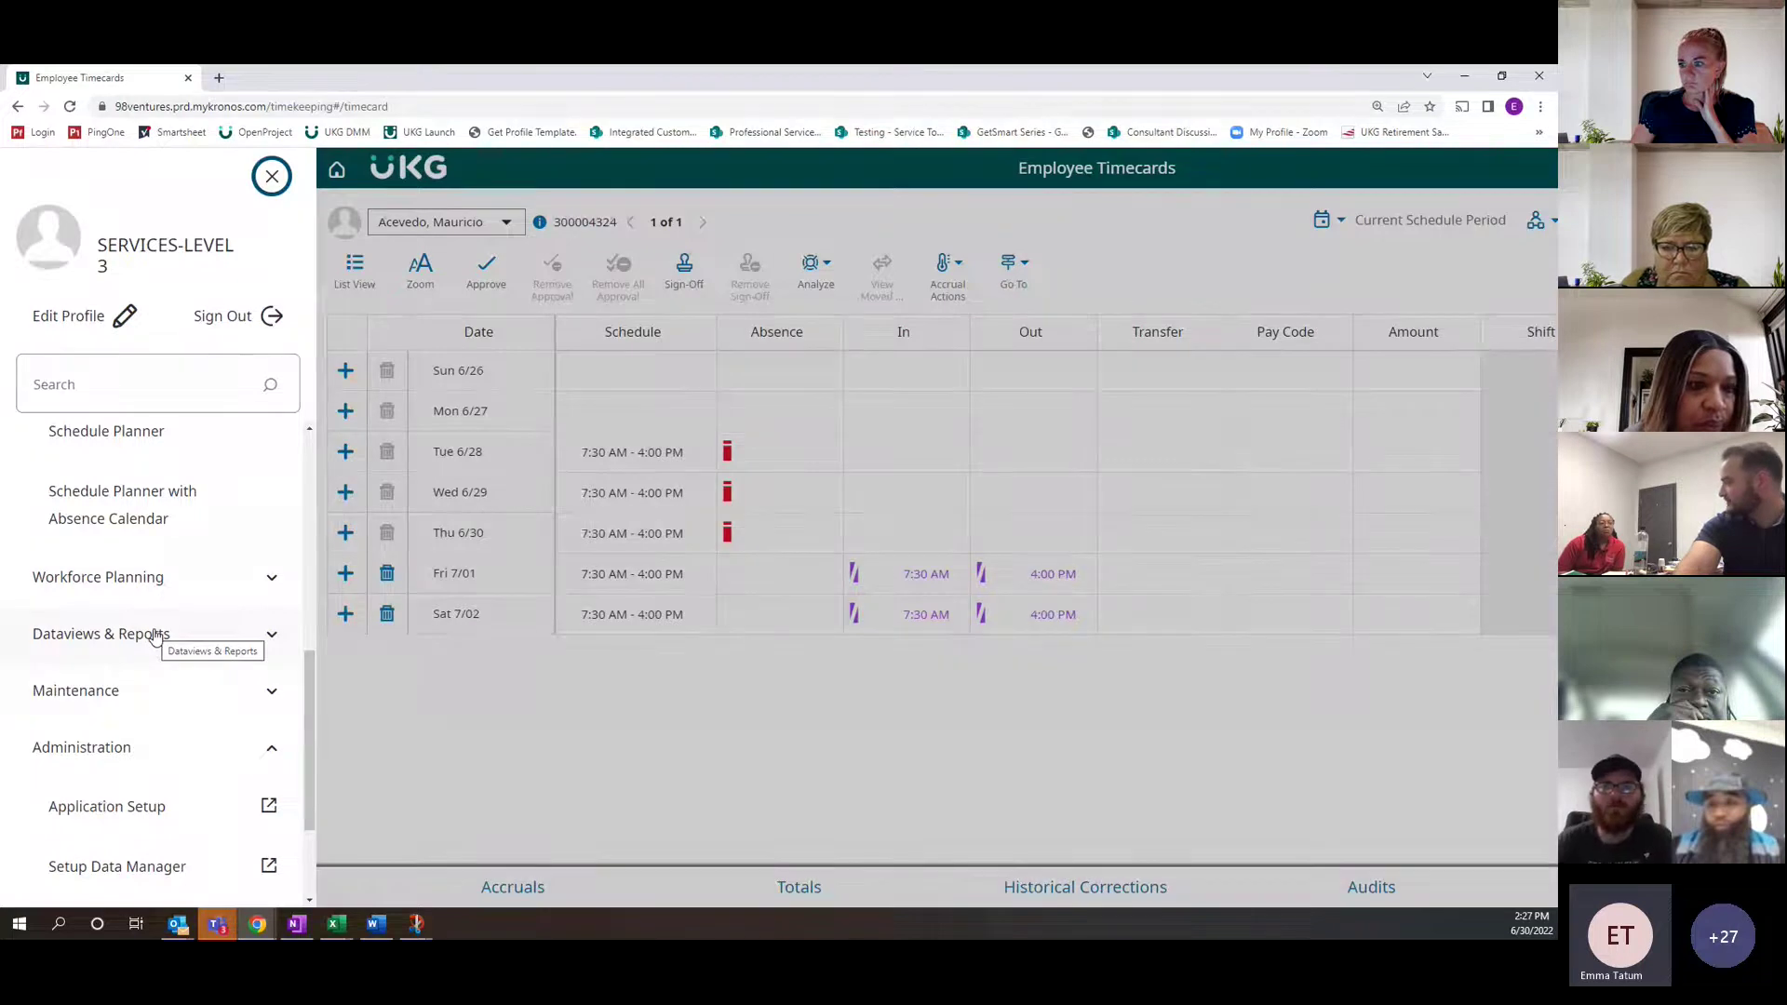
{"action": "left_click", "coordinate": [189, 642]}
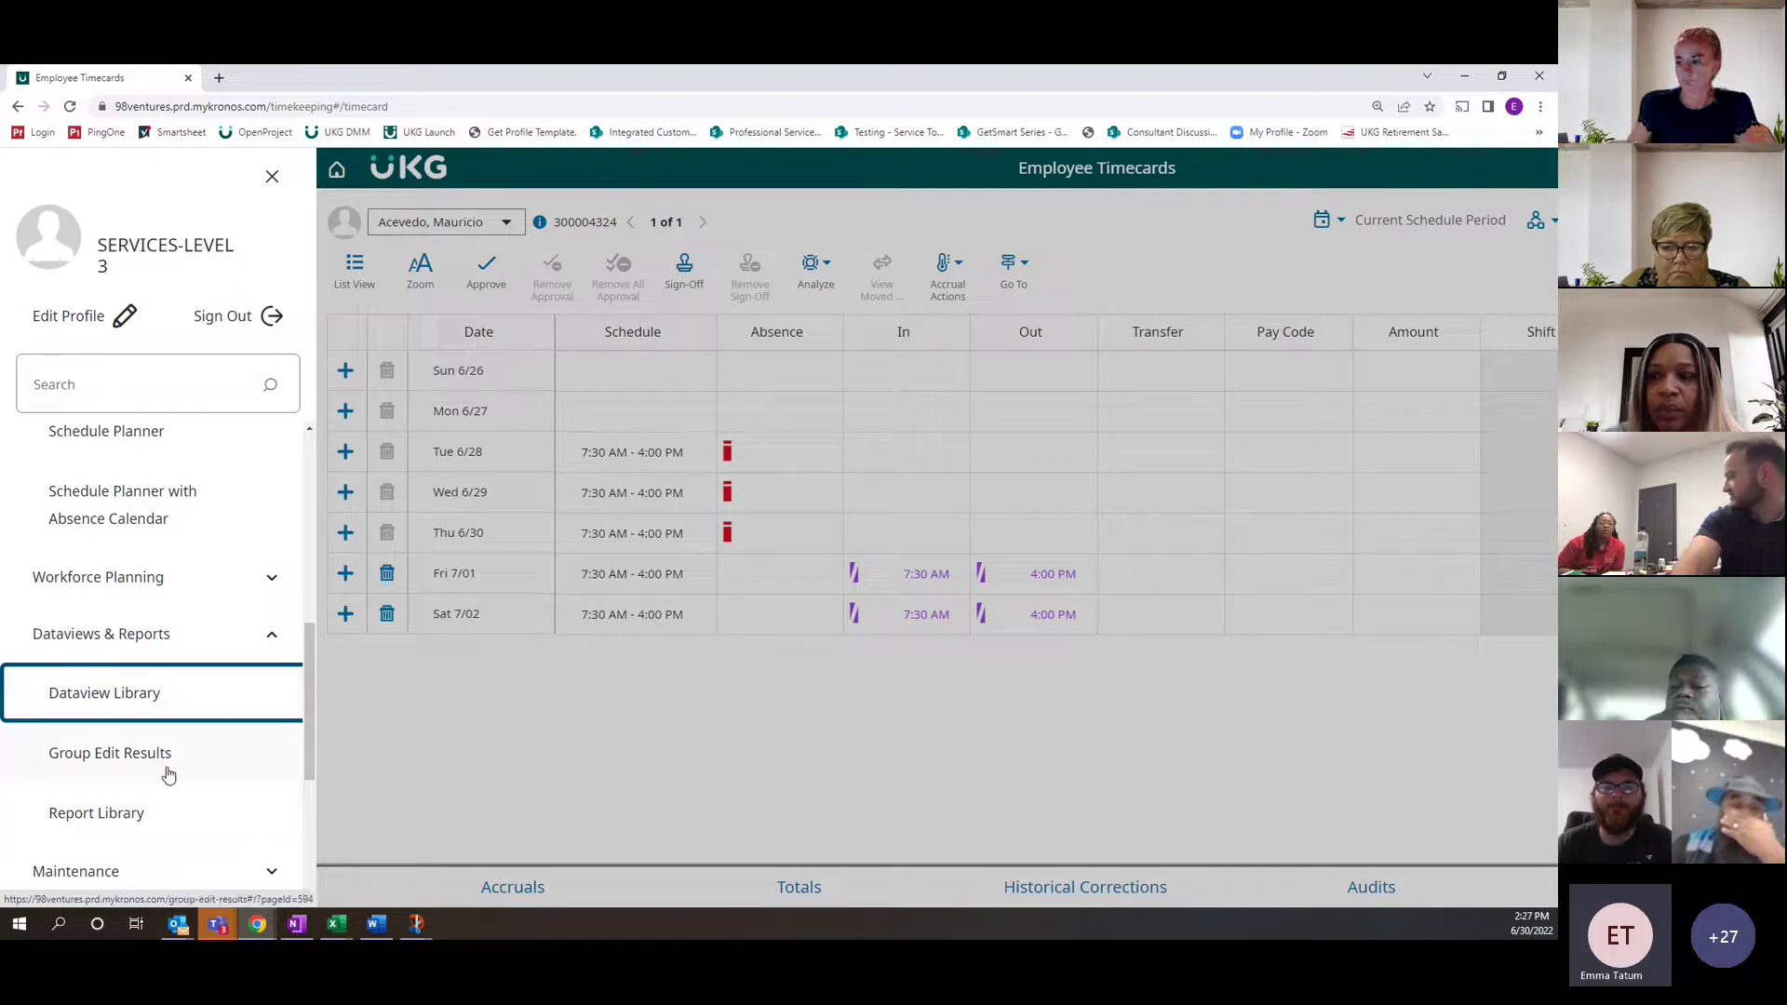
{"action": "left_click", "coordinate": [182, 690]}
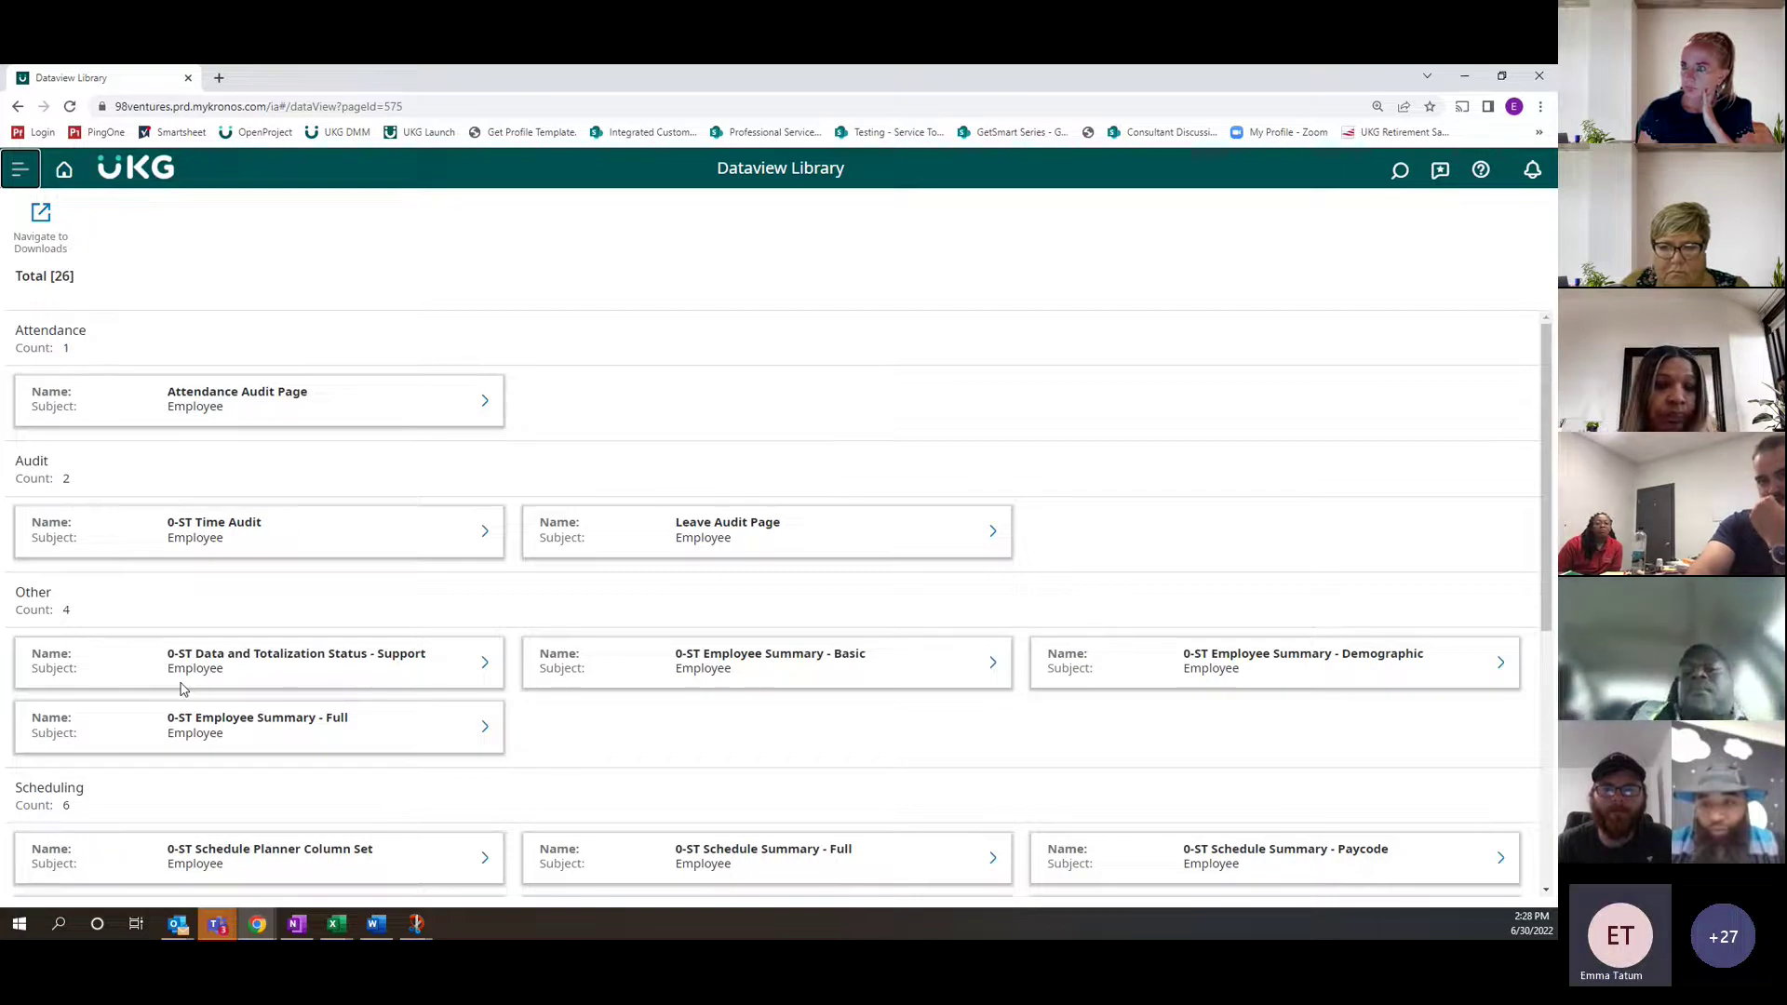
{"action": "scroll", "coordinate": [646, 466], "scroll_direction": "down", "scroll_amount": 5}
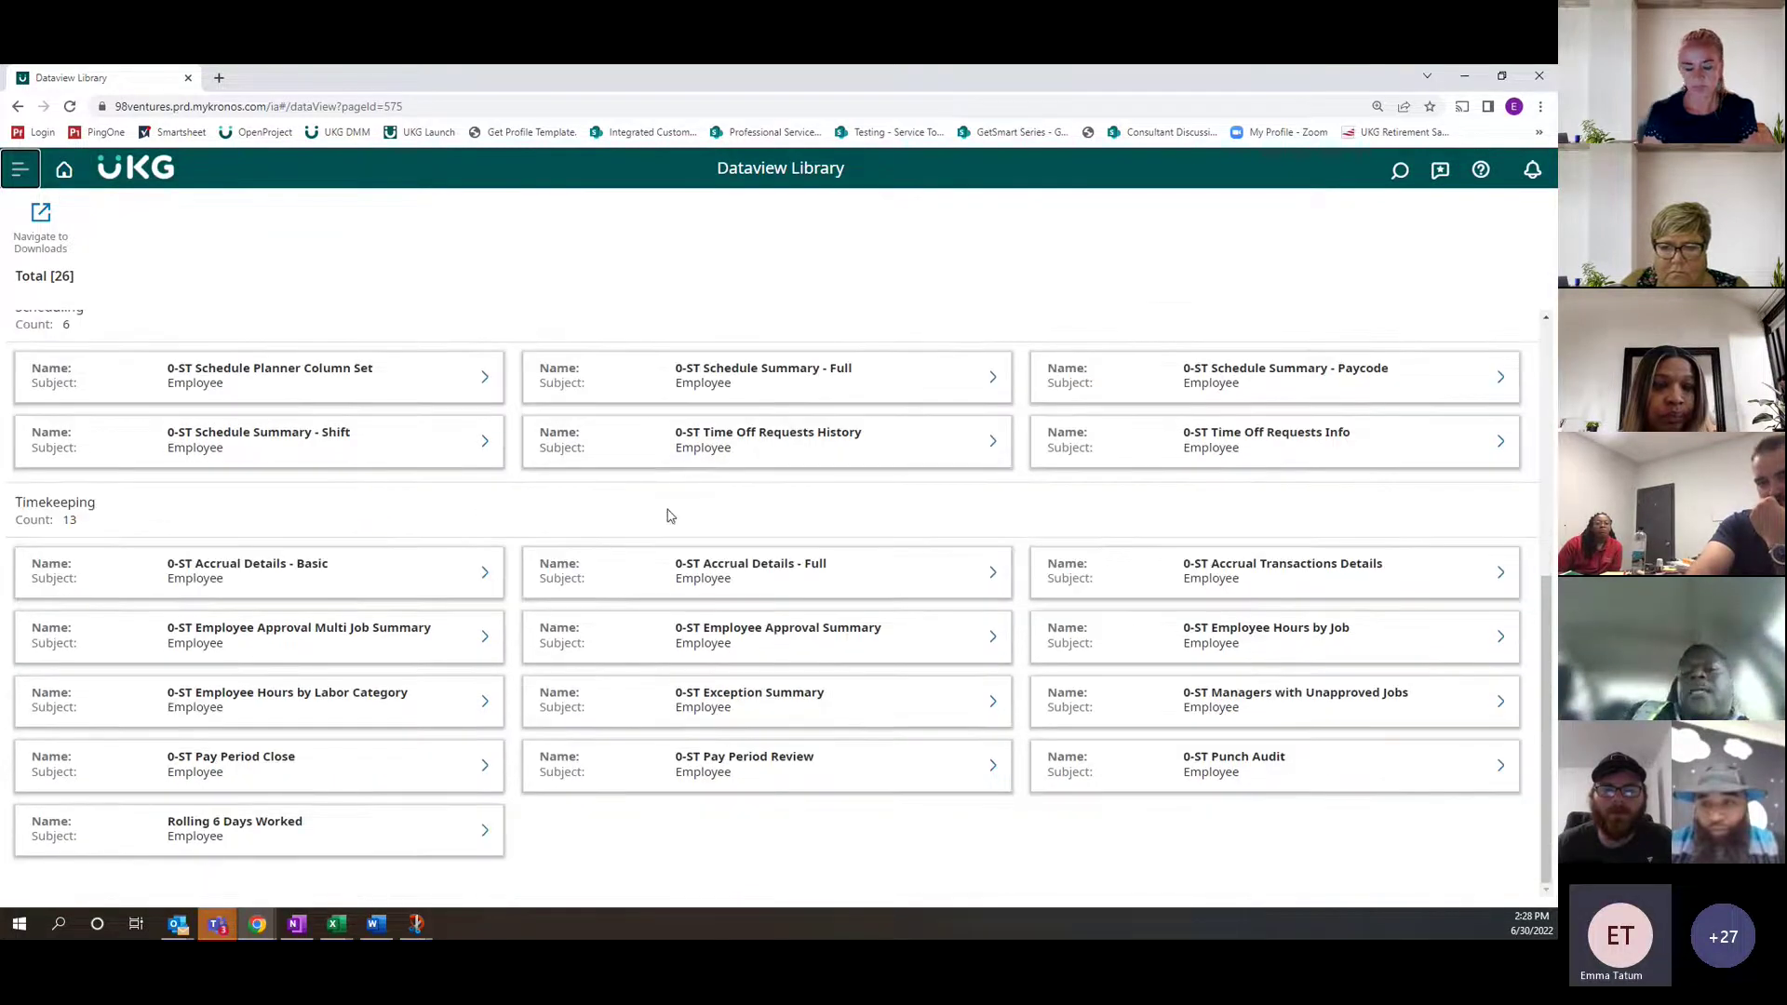
{"action": "left_click", "coordinate": [954, 775]}
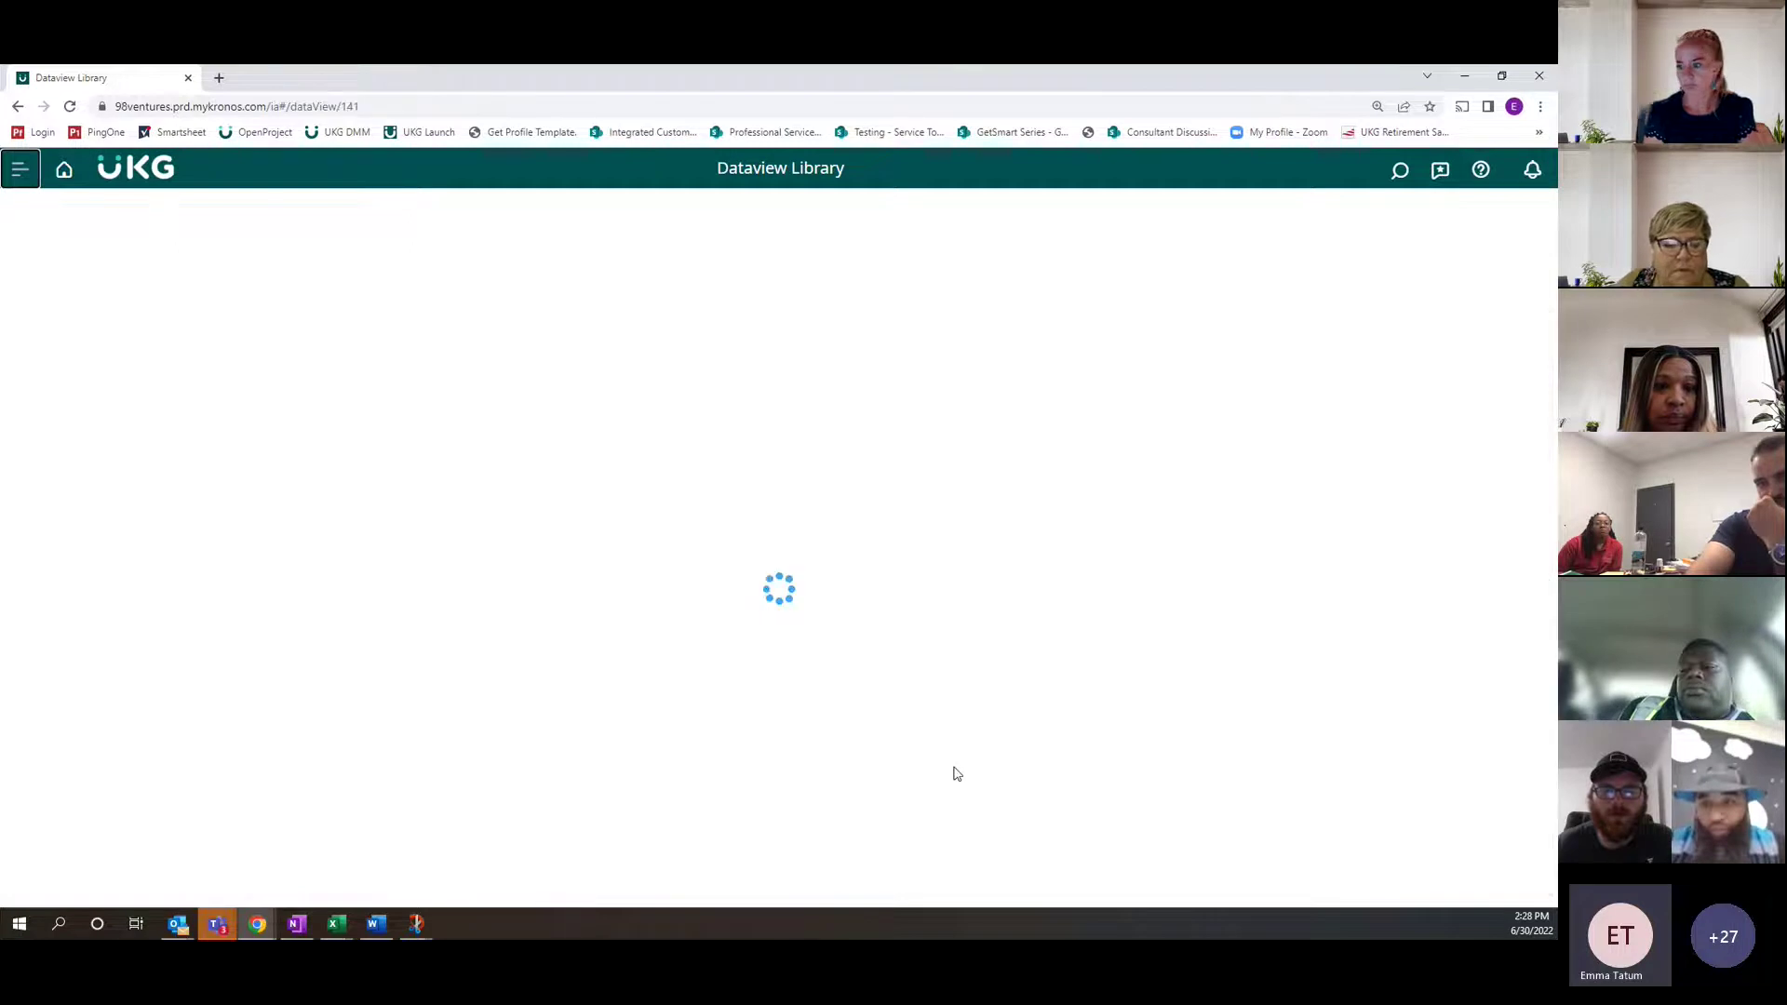
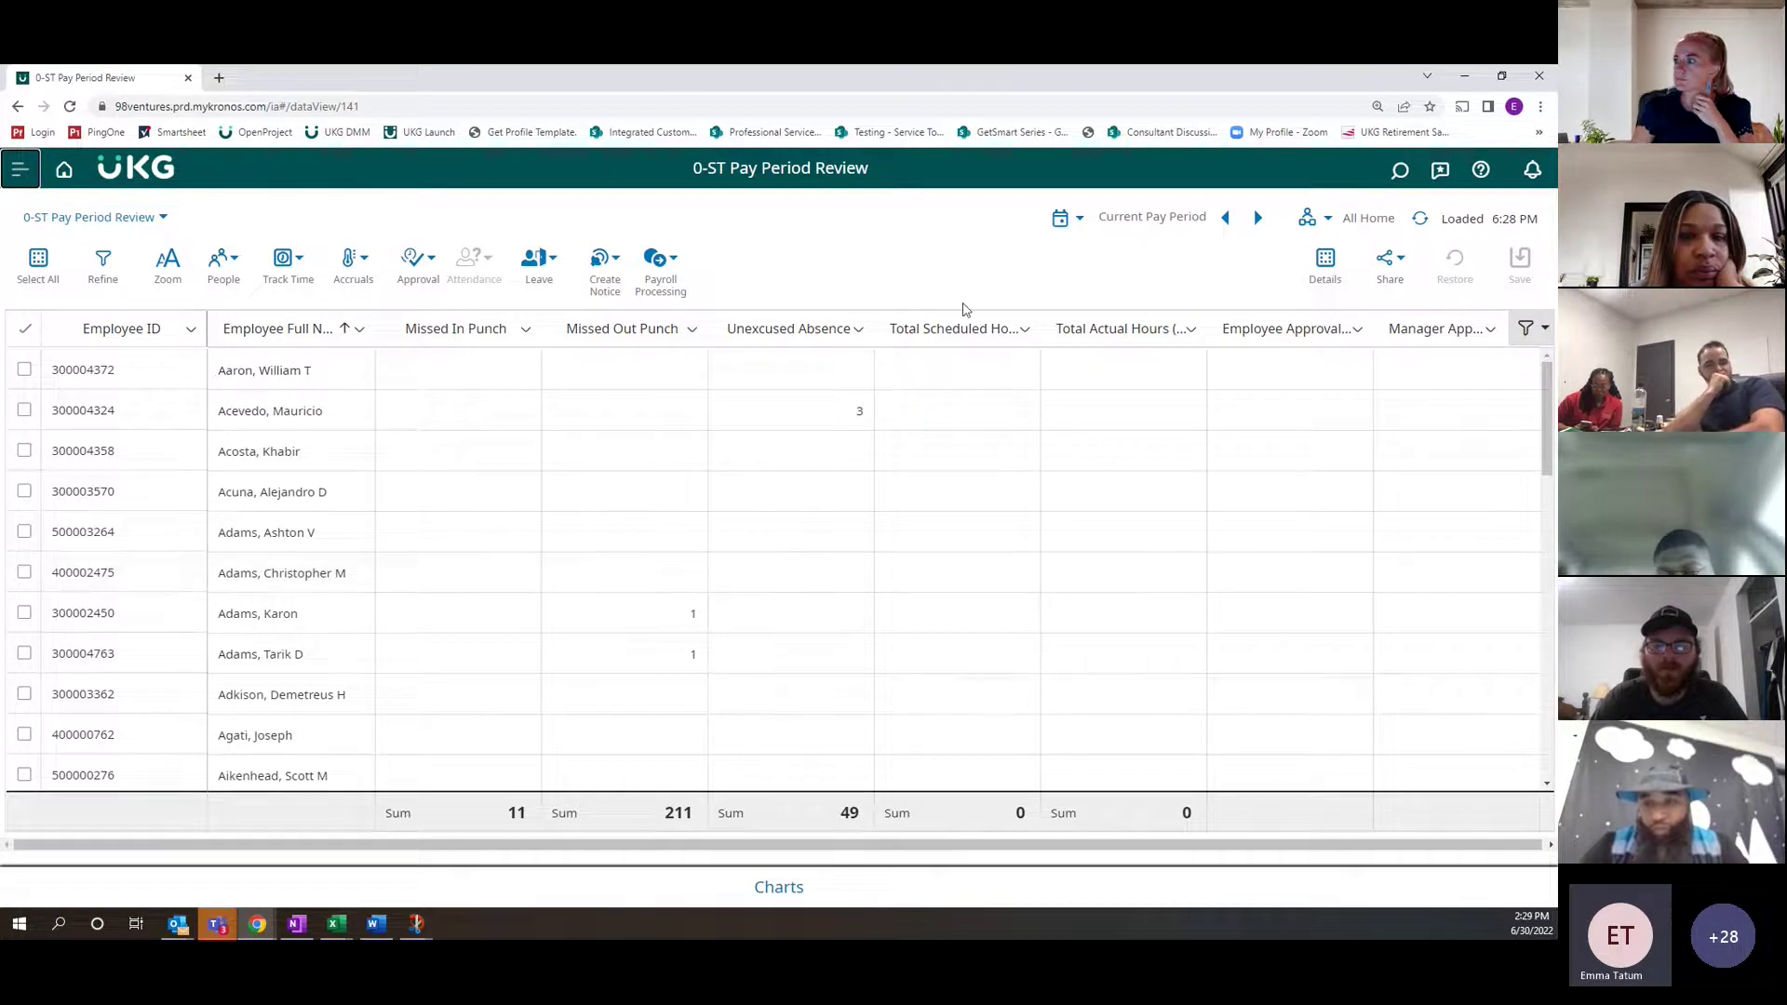
View the timeframe choices for the pay period review and close them without changing the period
{"action": "left_click", "coordinate": [1142, 227]}
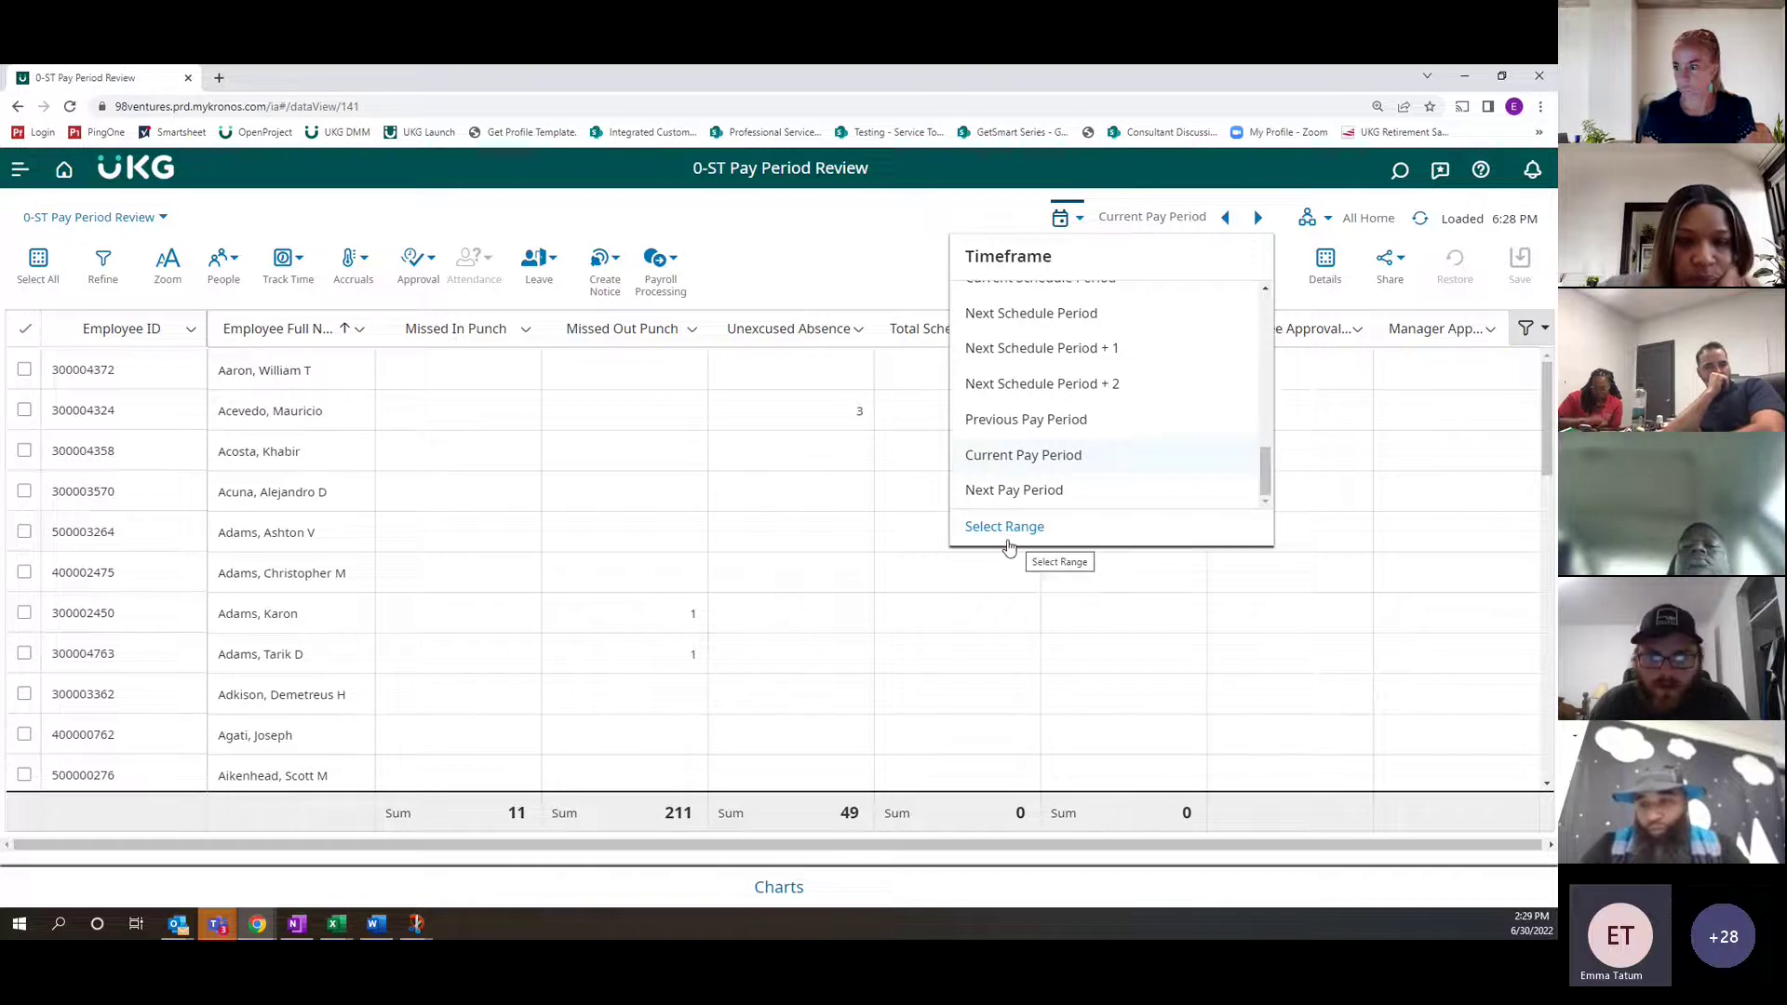
{"action": "left_click", "coordinate": [847, 247]}
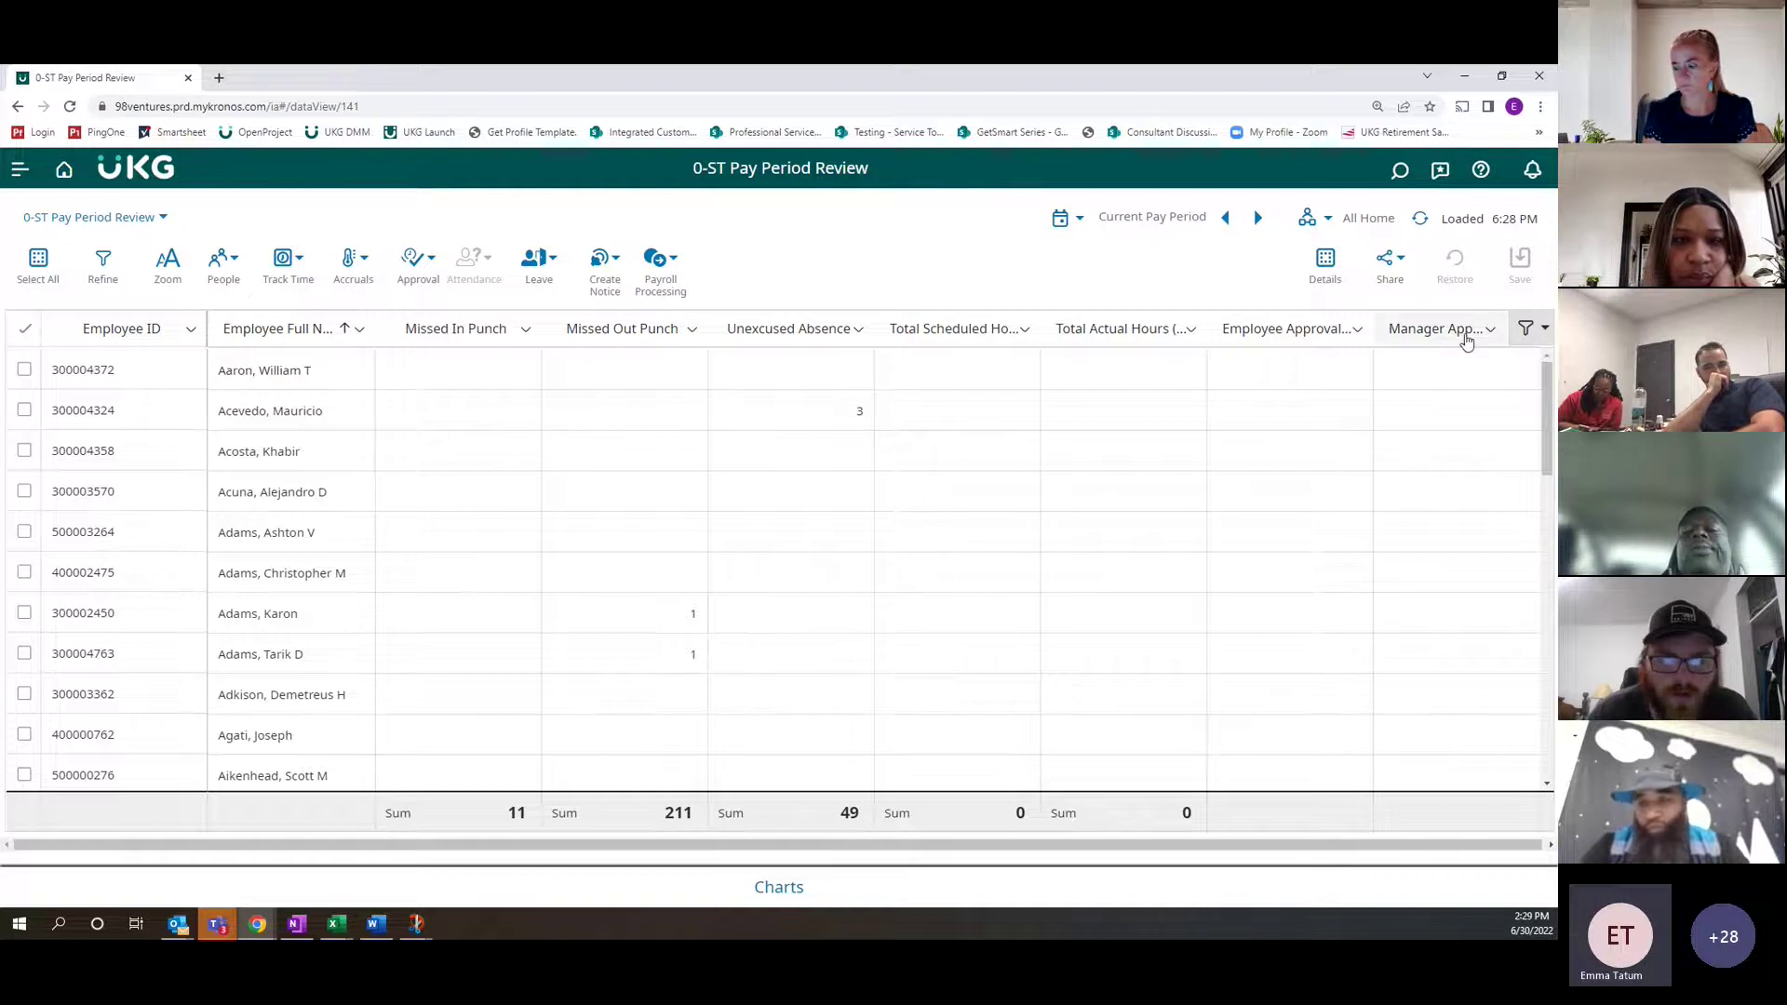
Examine the manager approval, scheduled and actual hours, unexcused absence and missed out punch columns of the pay period review
{"action": "left_click", "coordinate": [1438, 382]}
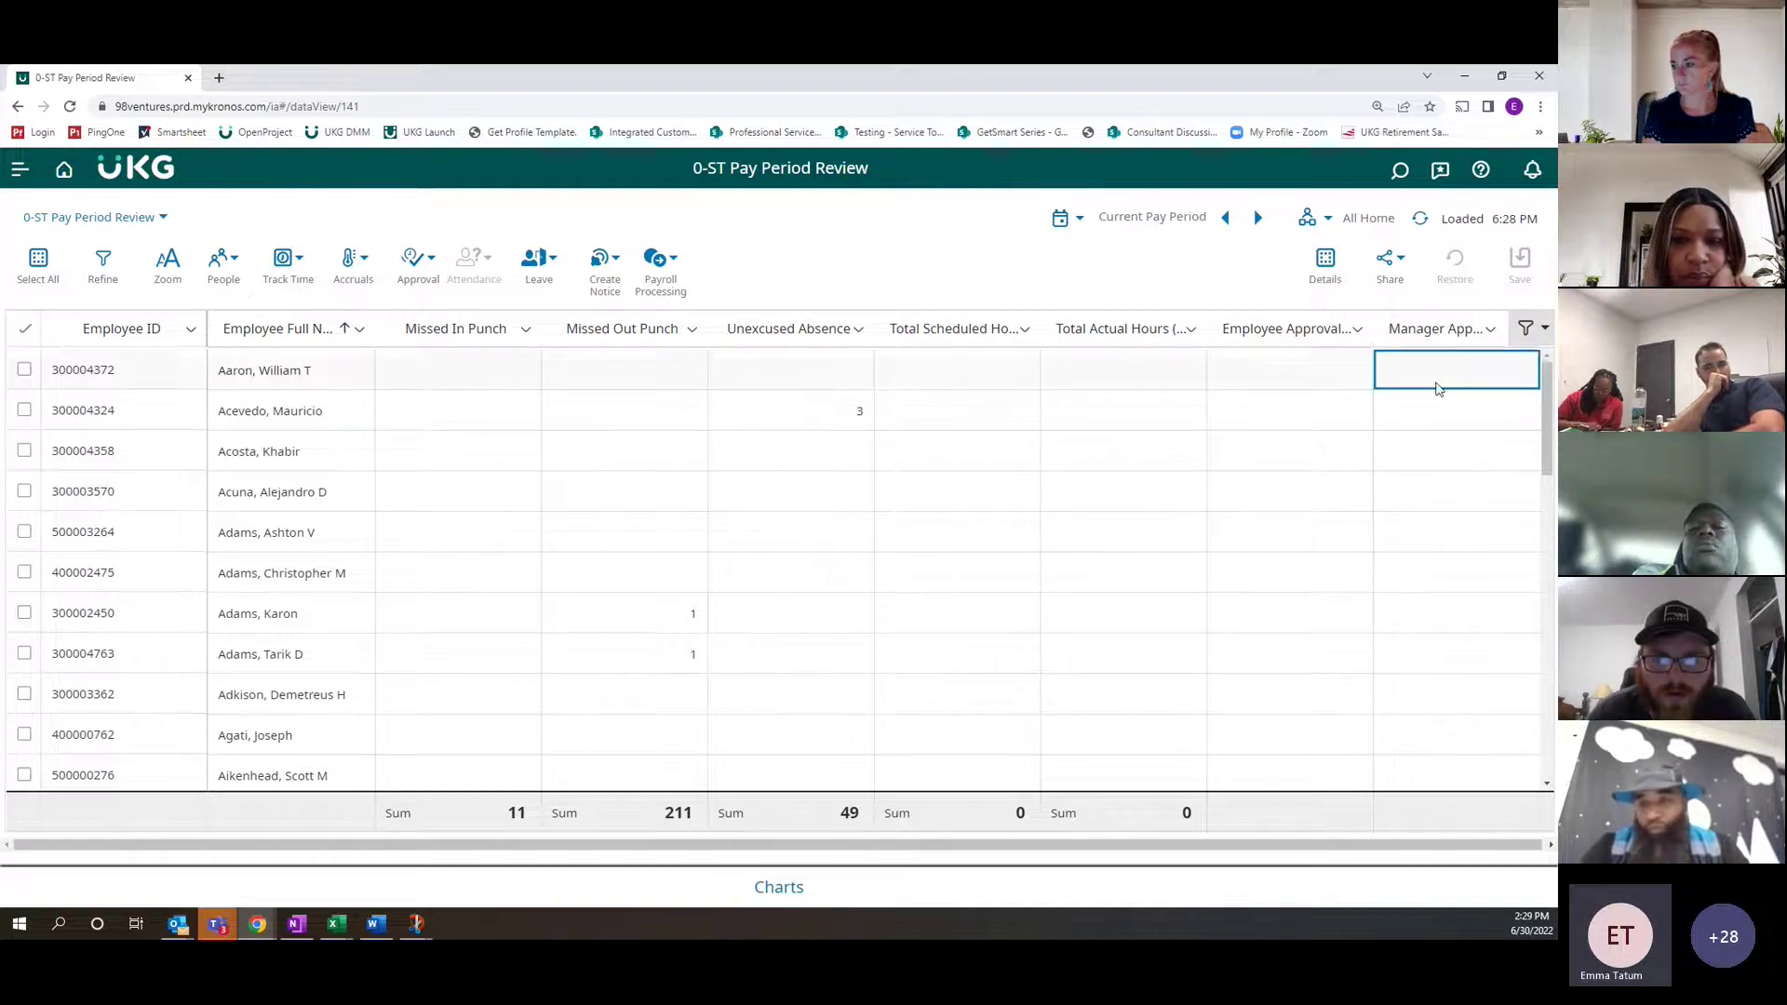
{"action": "left_click", "coordinate": [1448, 400]}
{"action": "left_click", "coordinate": [1448, 383]}
{"action": "left_click", "coordinate": [1487, 626]}
{"action": "left_click", "coordinate": [1487, 691]}
{"action": "left_click", "coordinate": [1483, 558]}
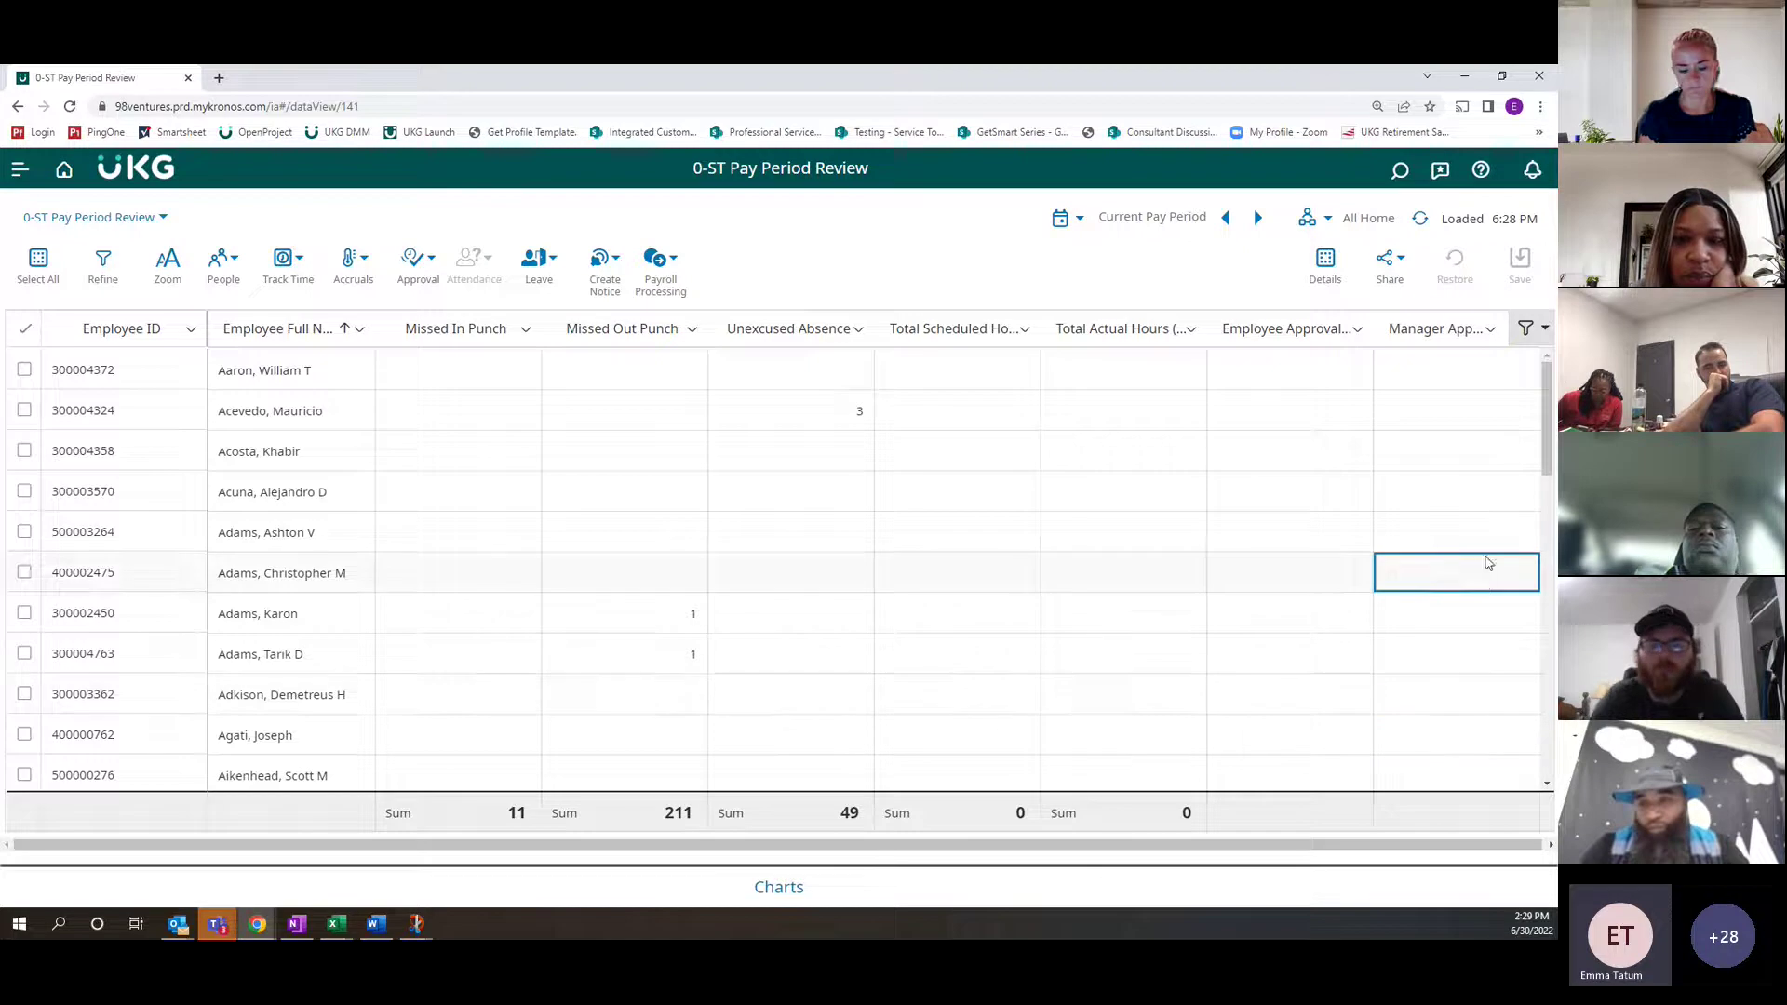
{"action": "left_click", "coordinate": [1475, 478]}
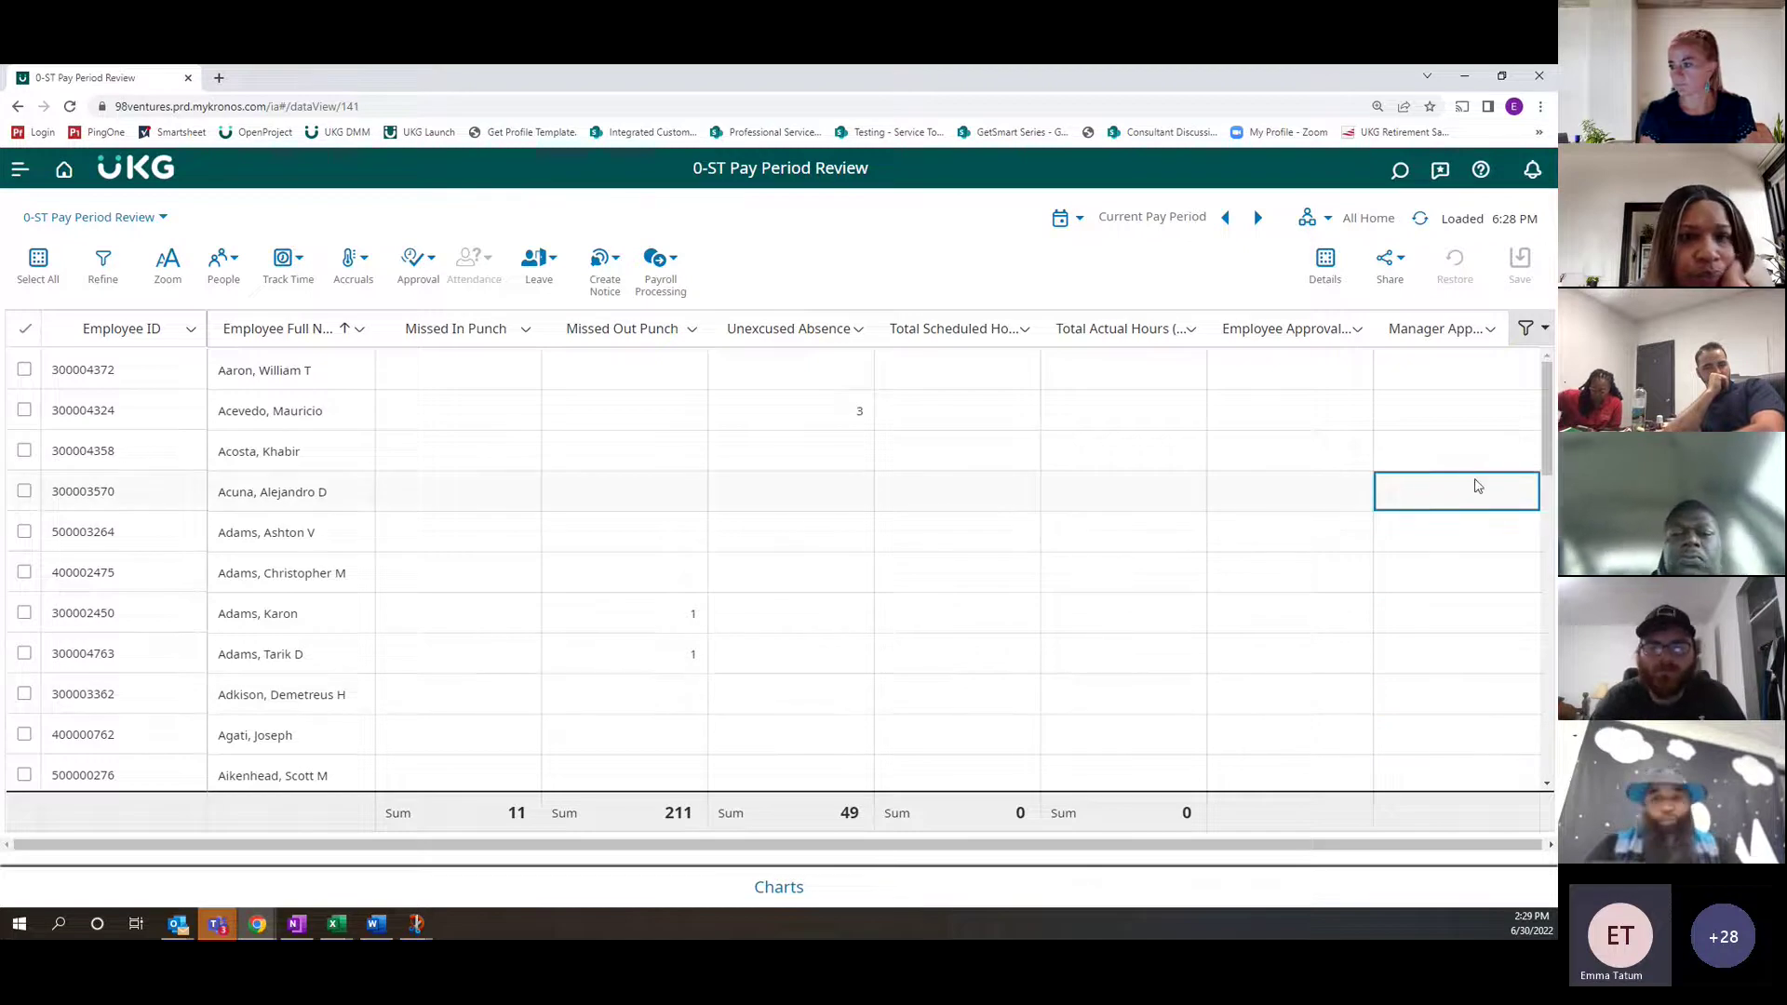
{"action": "scroll", "coordinate": [1477, 485], "scroll_direction": "down", "scroll_amount": 5}
{"action": "scroll", "coordinate": [1478, 484], "scroll_direction": "up", "scroll_amount": 5}
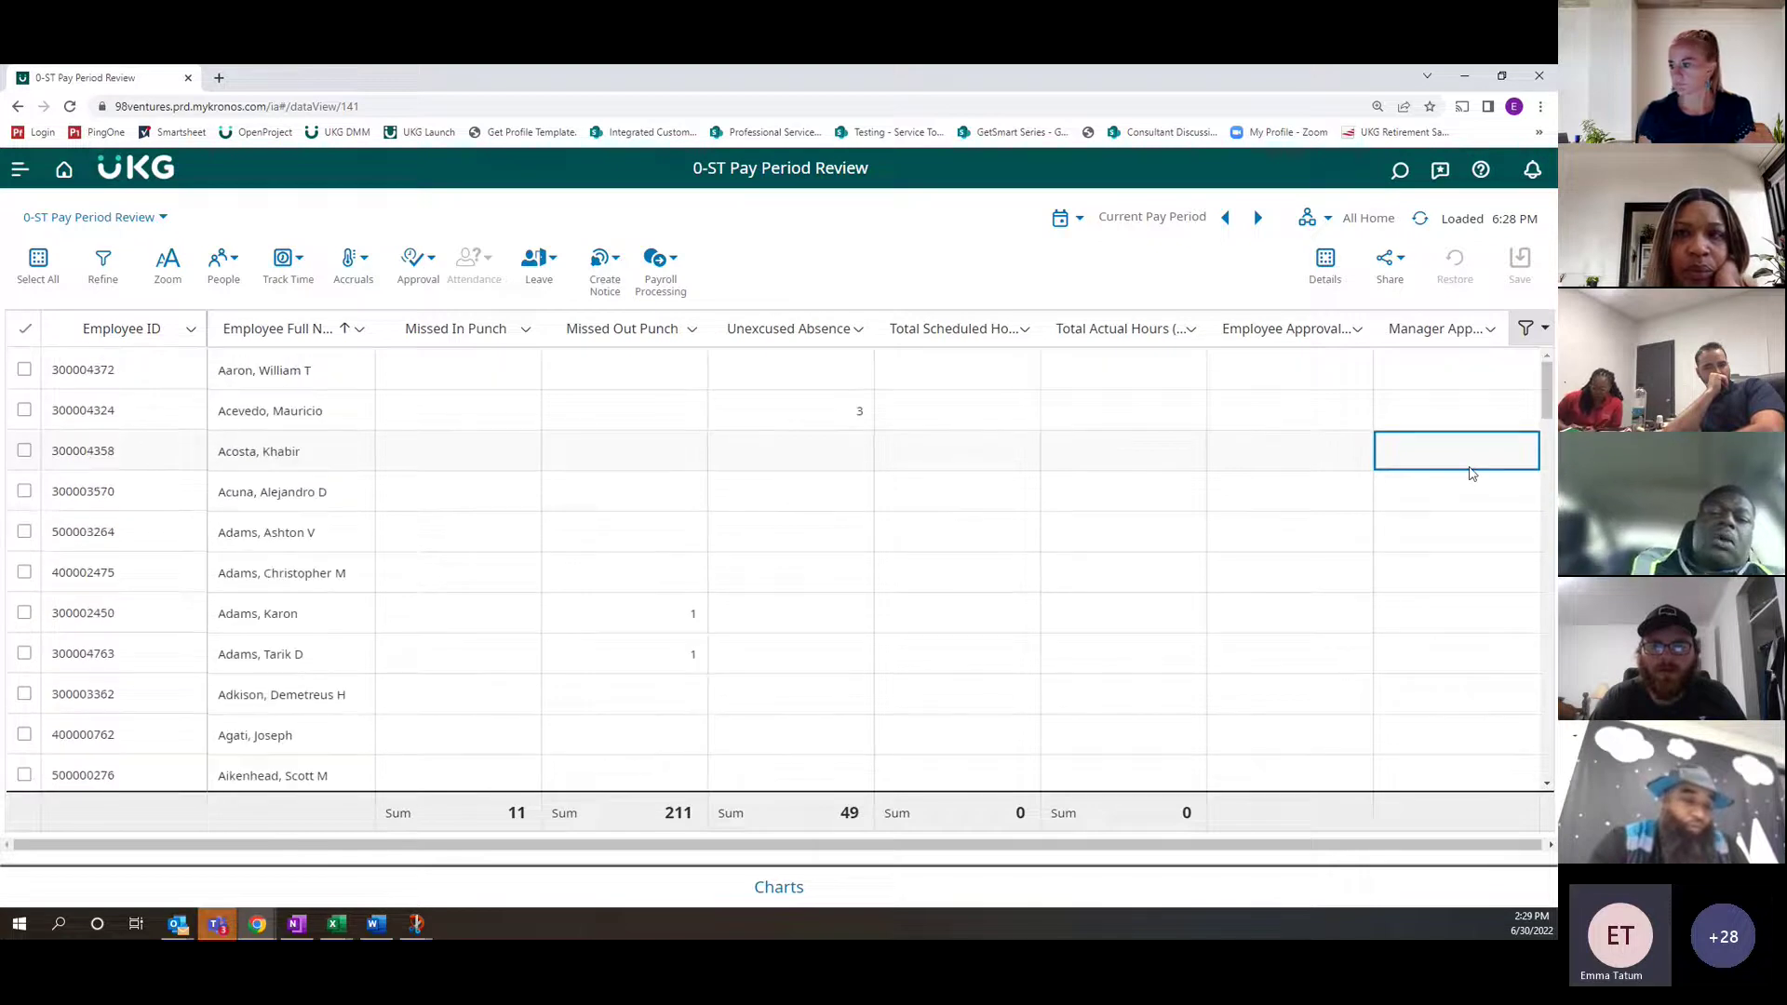
{"action": "left_click", "coordinate": [1129, 465]}
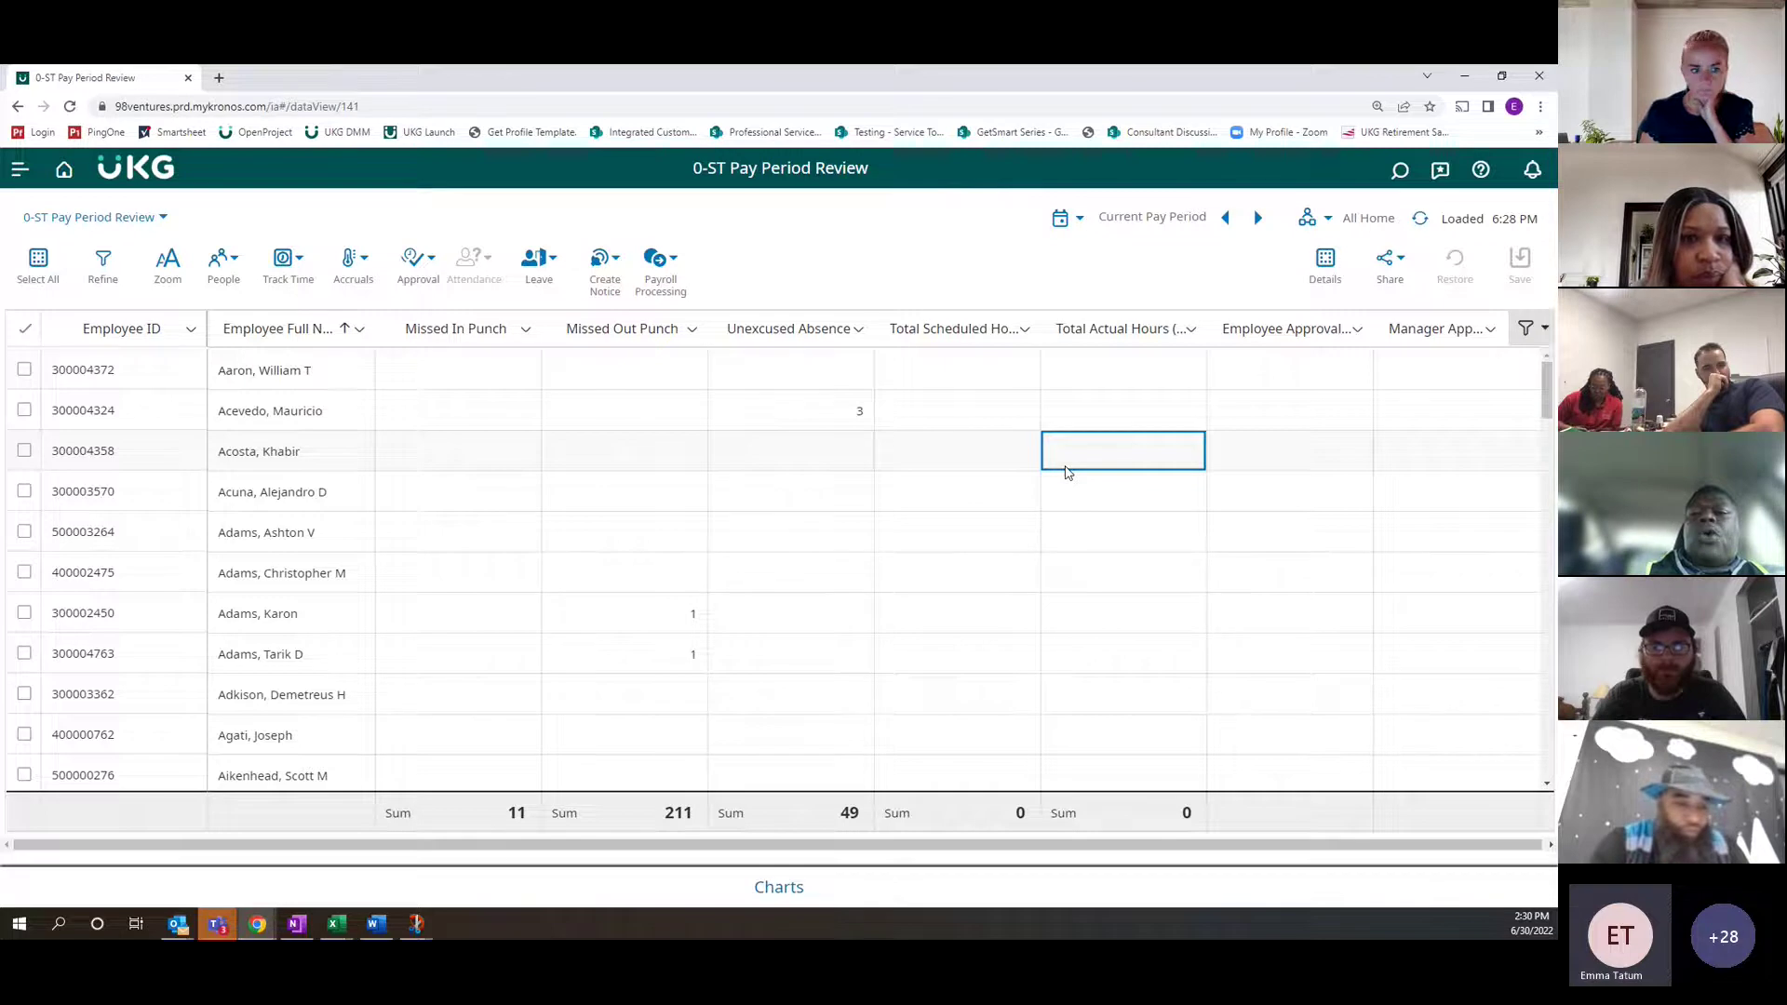
{"action": "left_click", "coordinate": [1020, 379]}
{"action": "left_click", "coordinate": [842, 456]}
{"action": "left_click", "coordinate": [680, 500]}
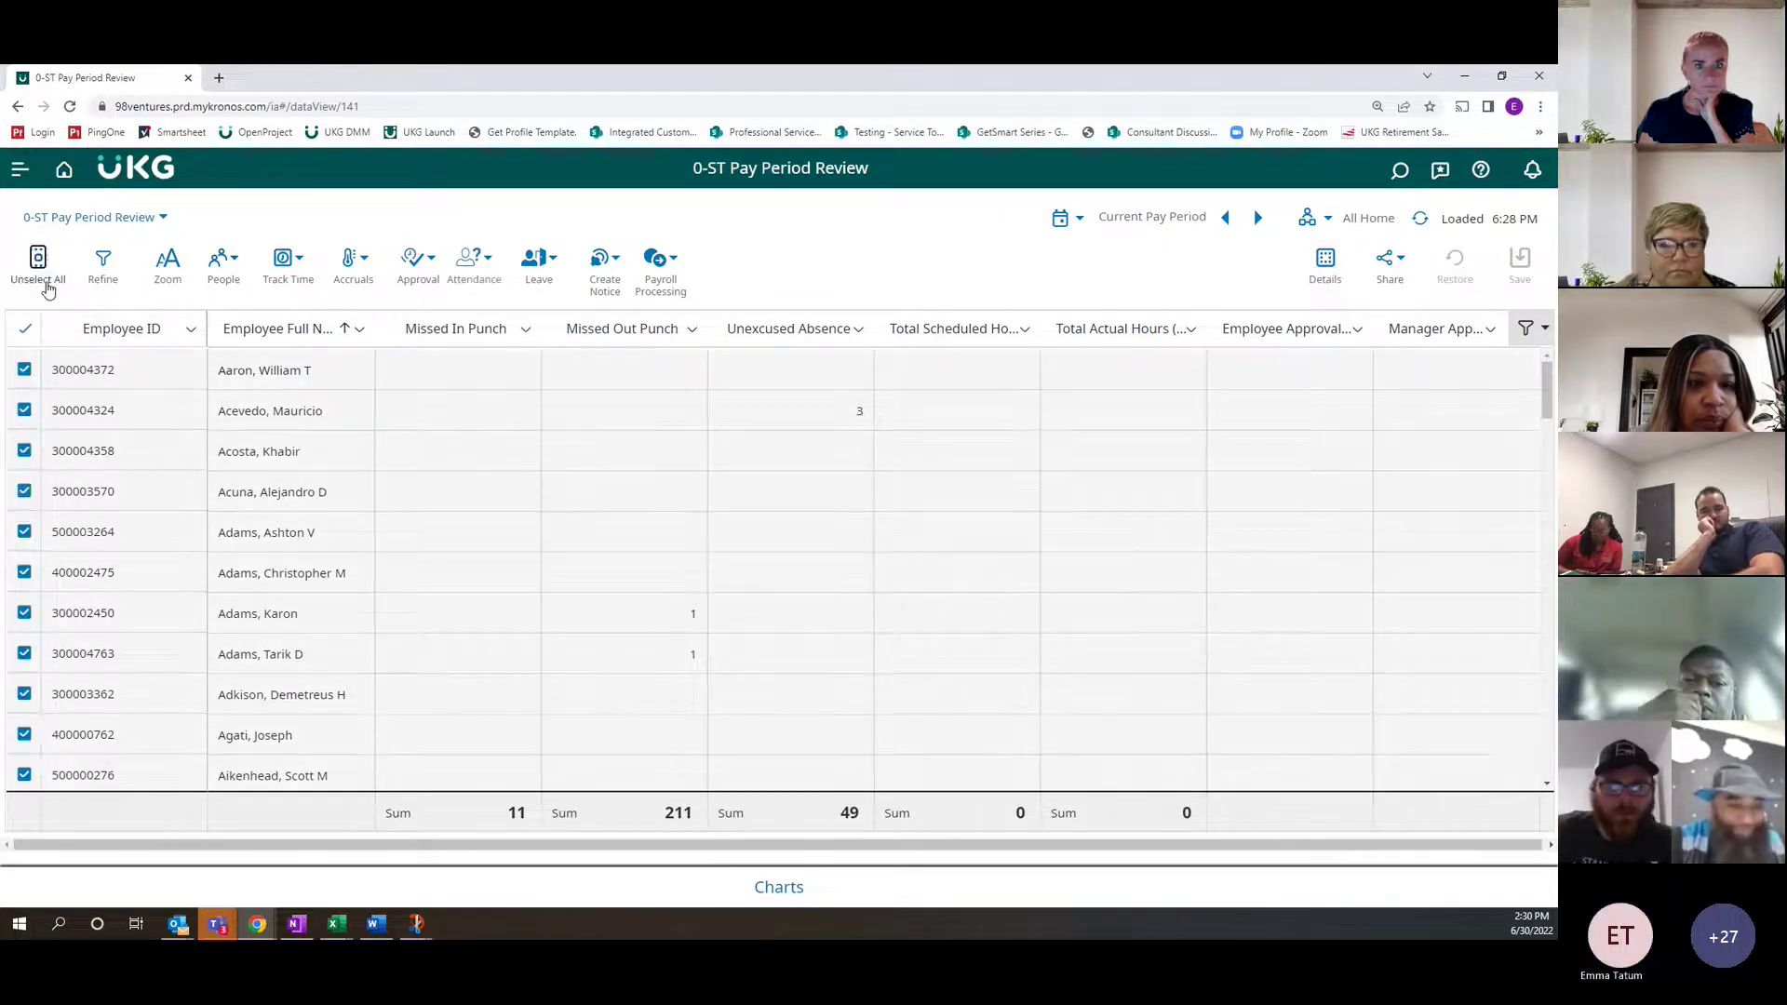
View the approval actions available for all employees selected together, and clear the selection
{"action": "left_click", "coordinate": [37, 266]}
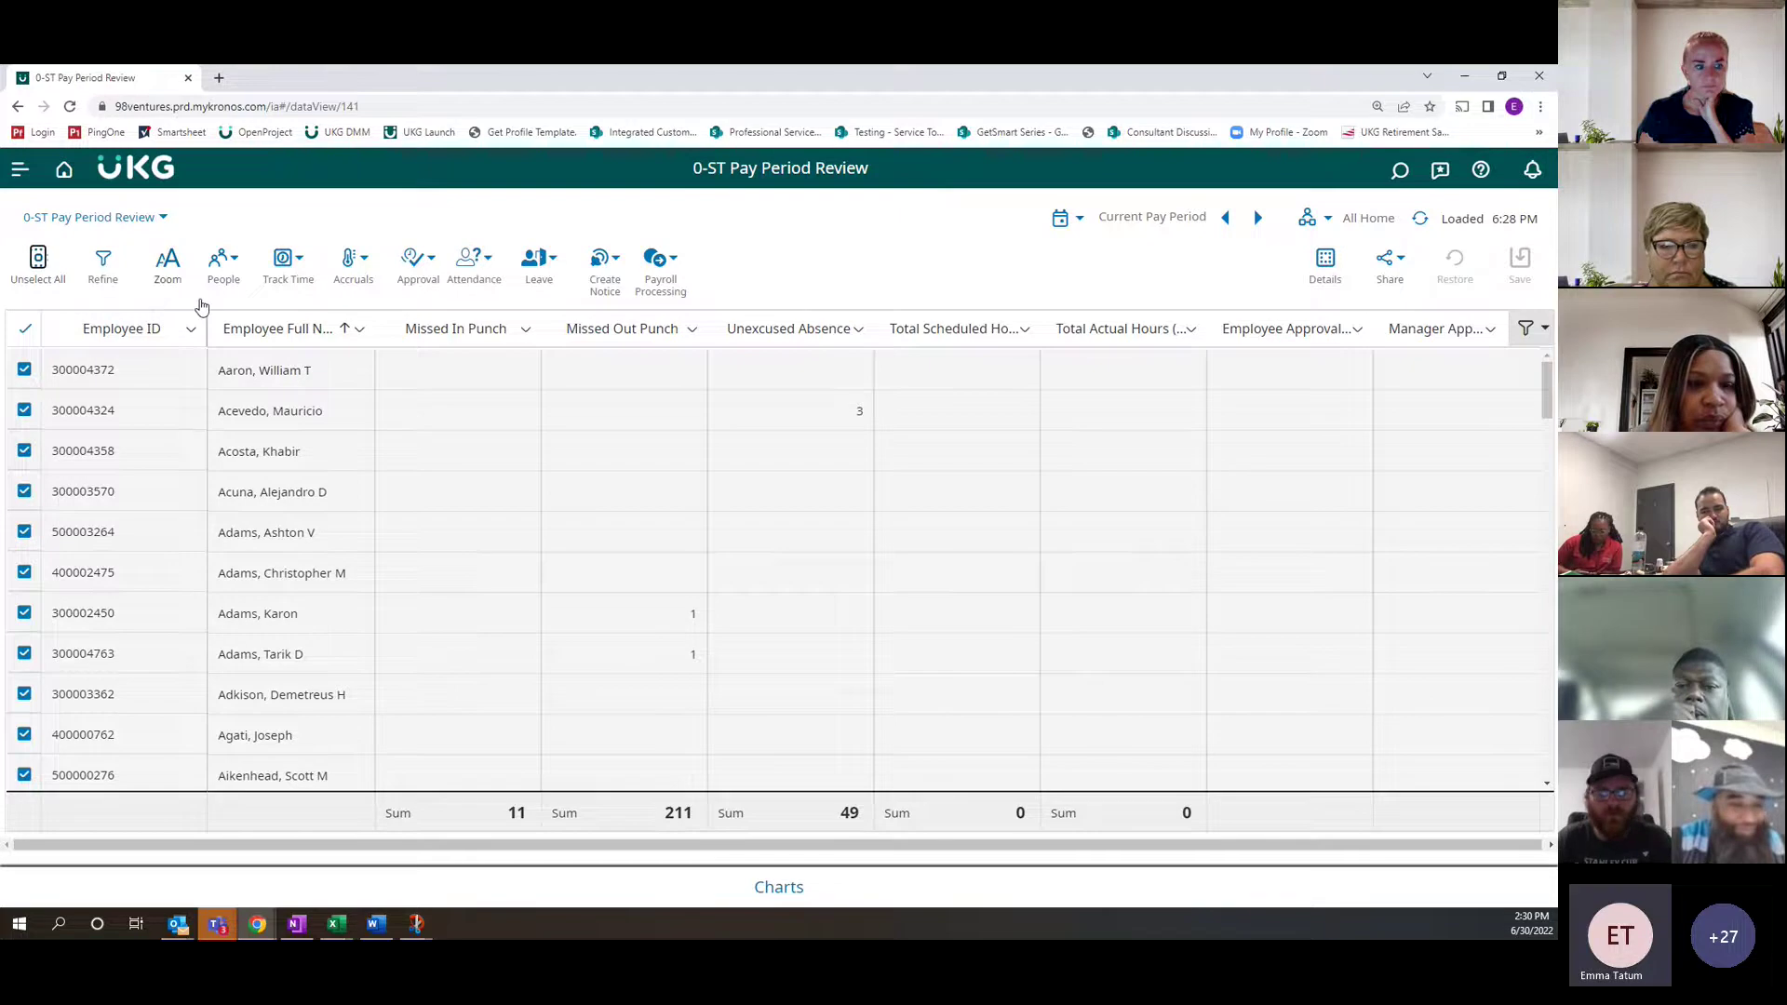
{"action": "left_click", "coordinate": [418, 279]}
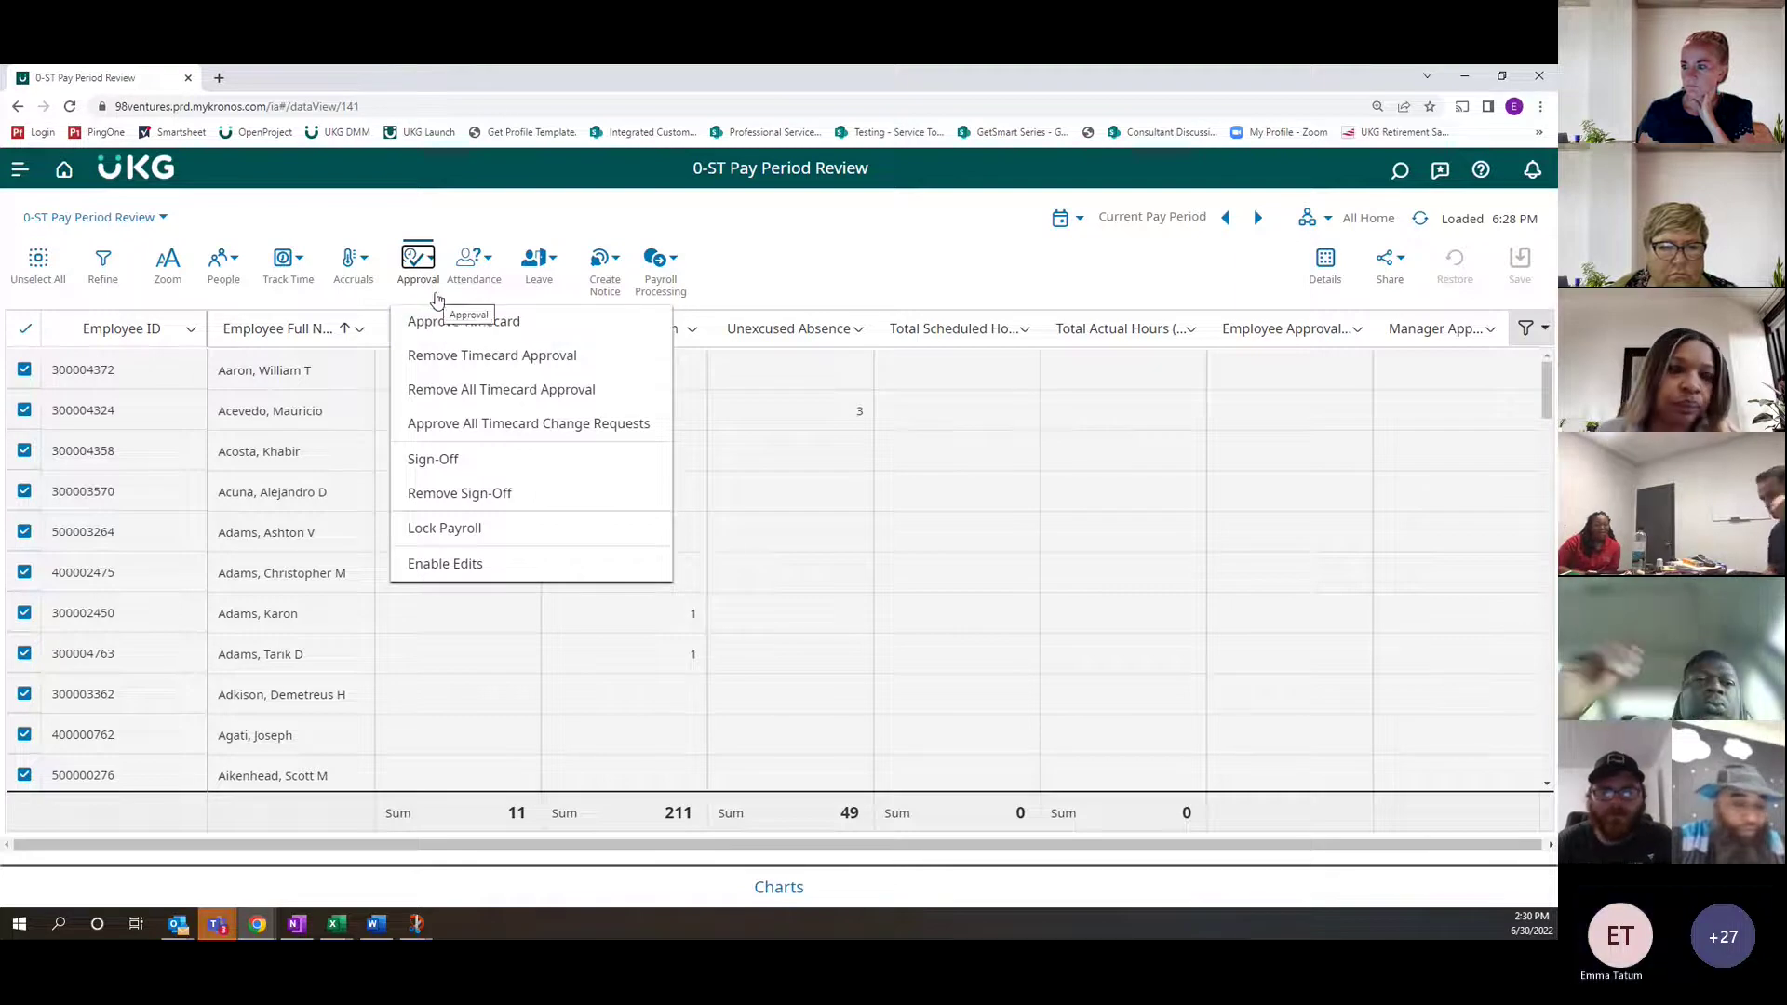
{"action": "left_click", "coordinate": [796, 242]}
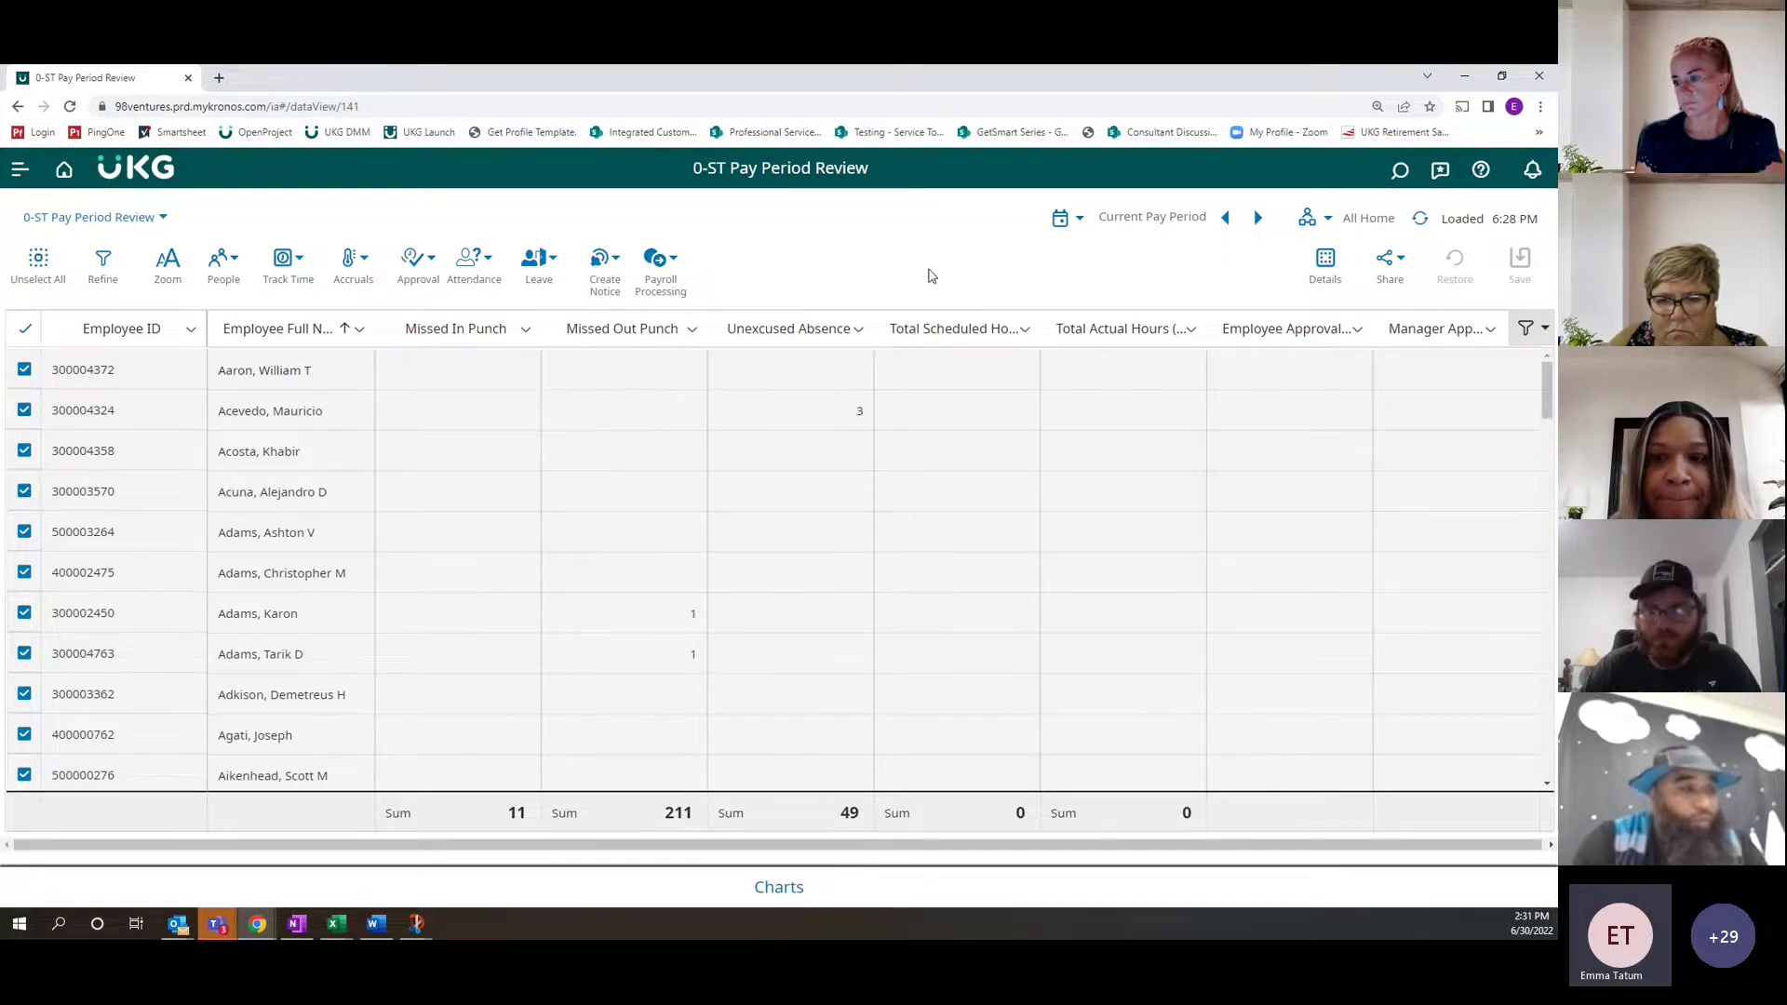
{"action": "left_click", "coordinate": [38, 265]}
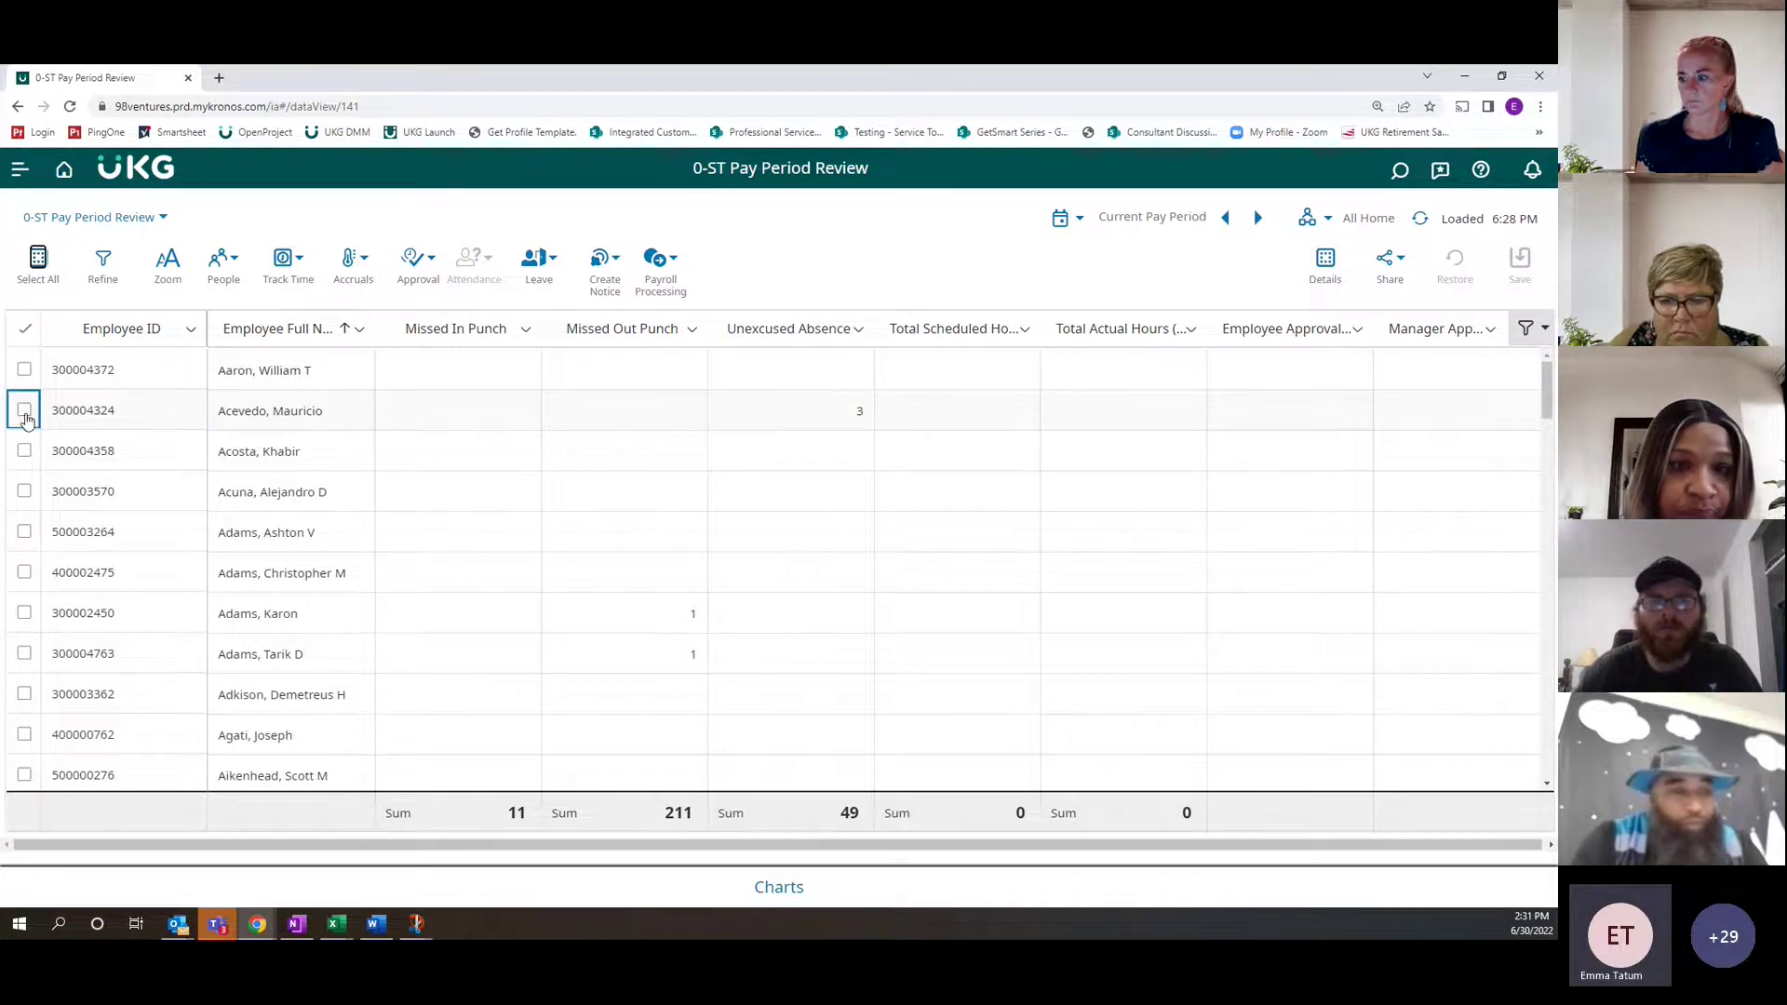
Select the first three employees with an unexcused absence or missed out punch and go through their timecards to the second one
{"action": "left_click", "coordinate": [24, 409]}
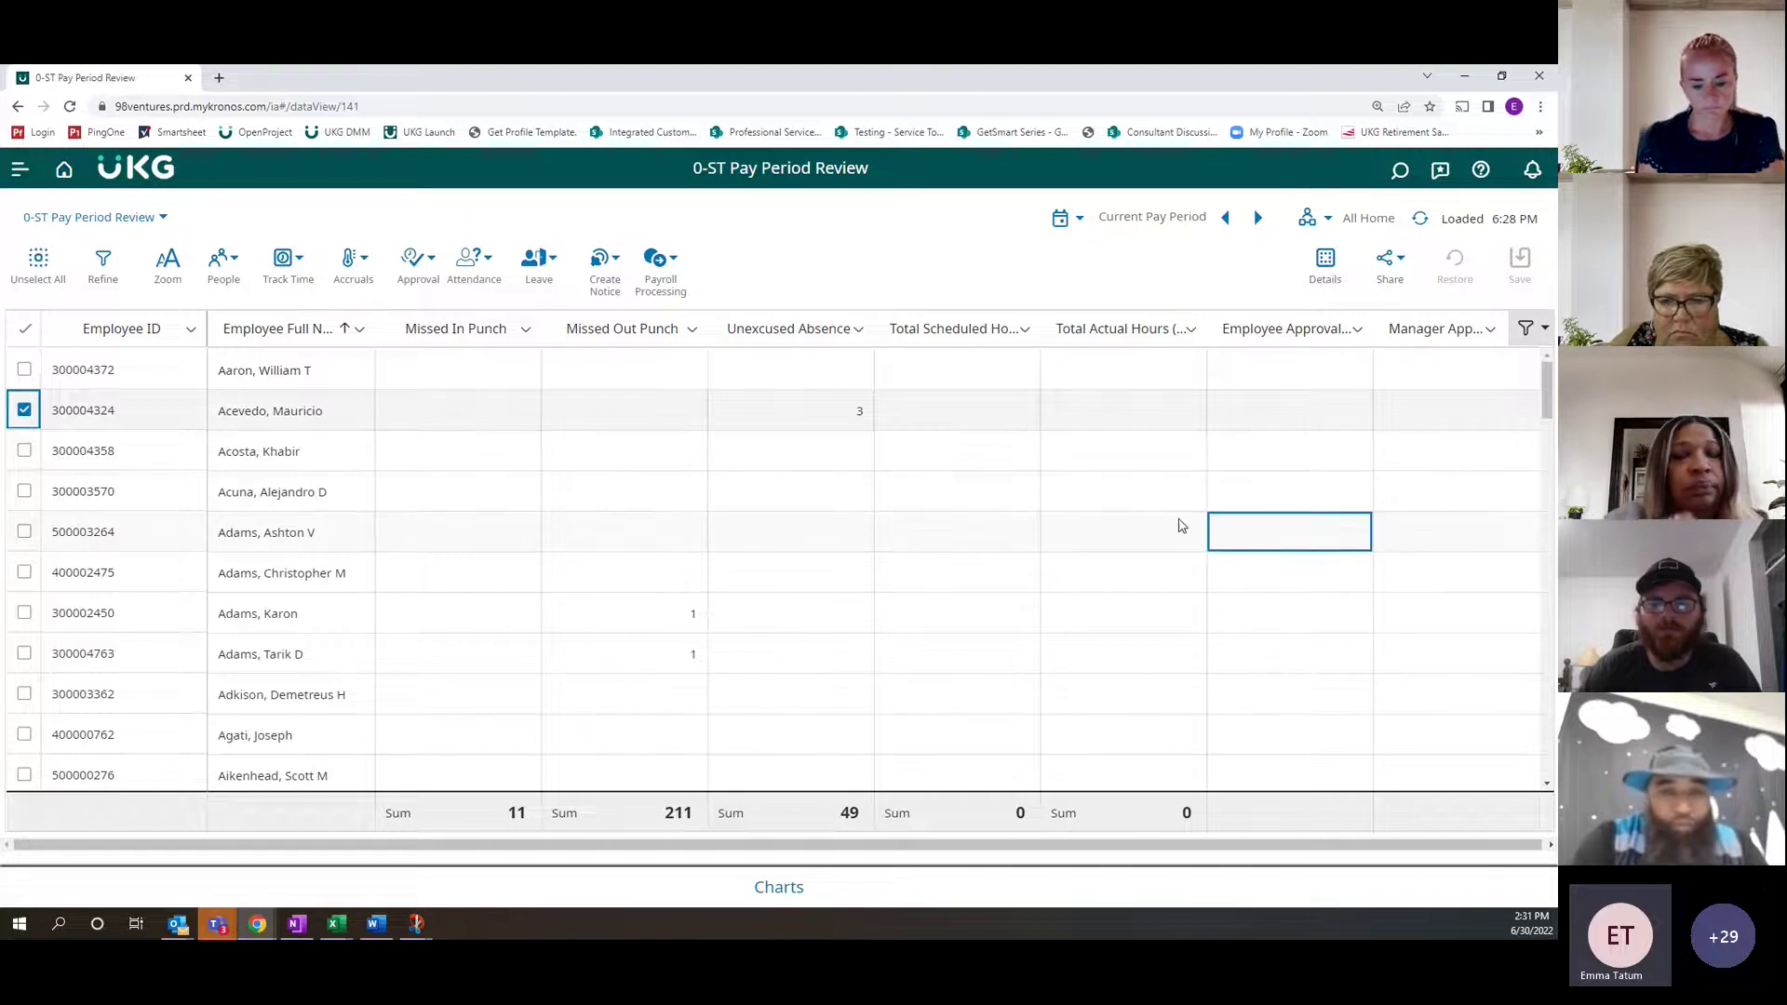
{"action": "left_click", "coordinate": [24, 612]}
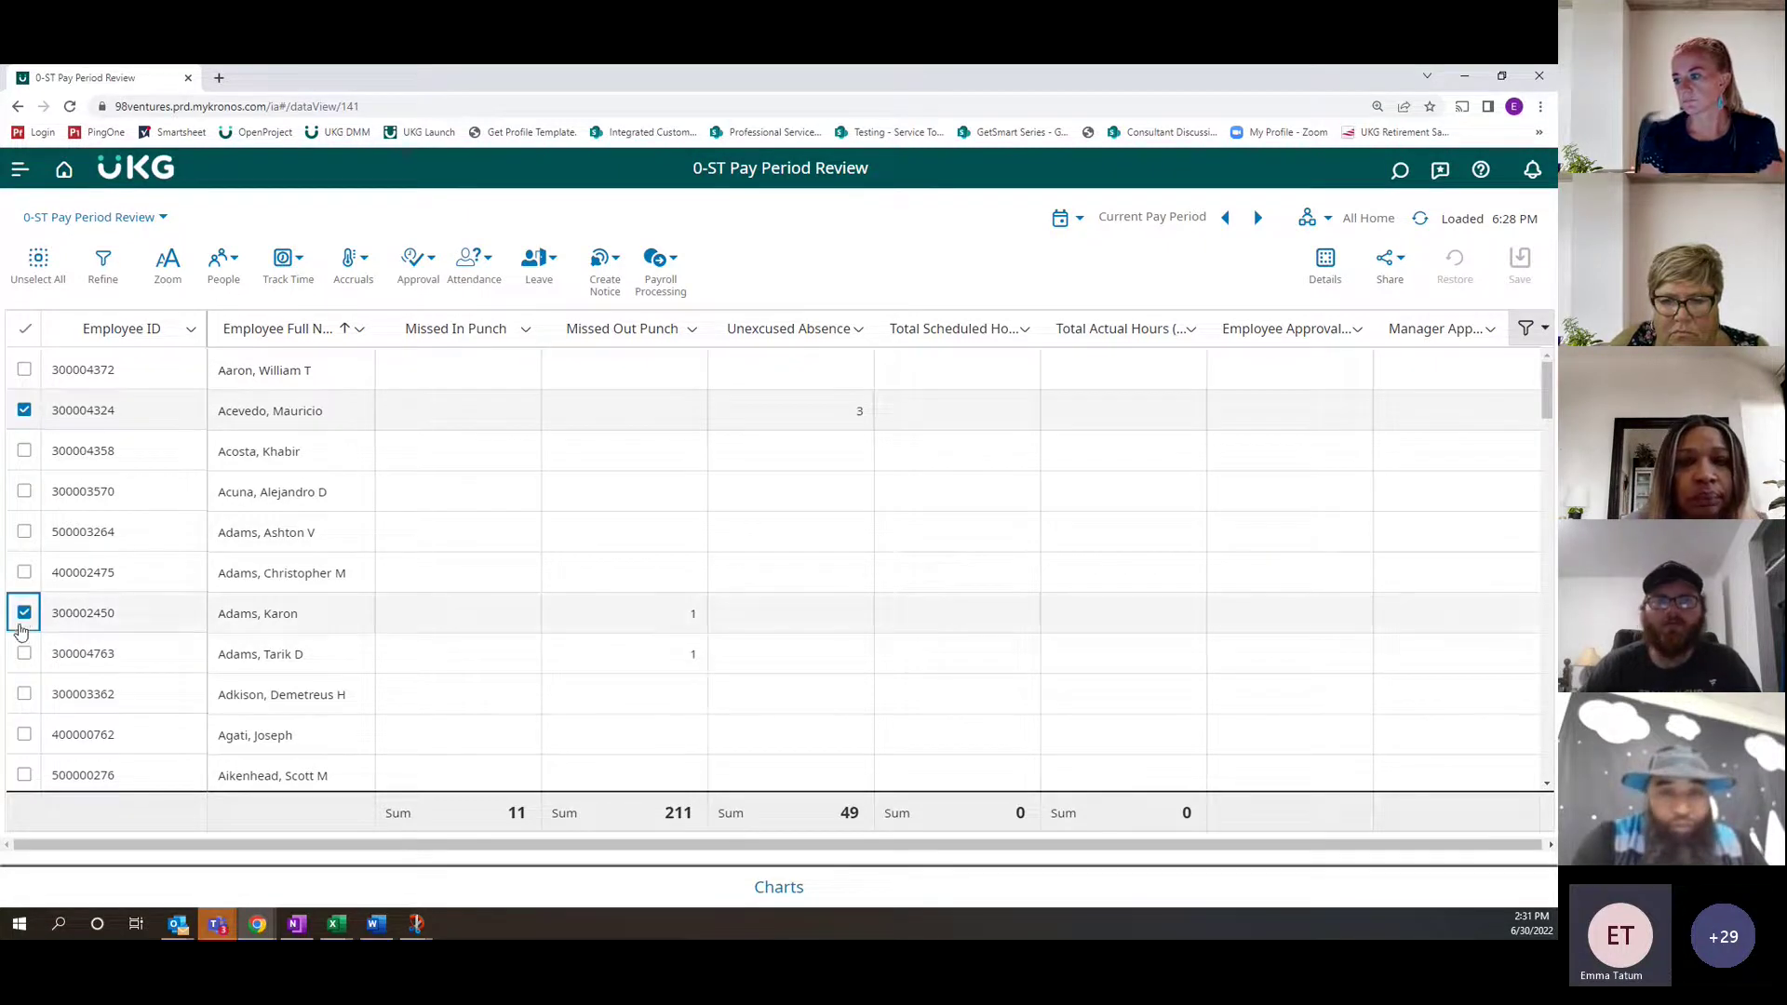
{"action": "left_click", "coordinate": [24, 653]}
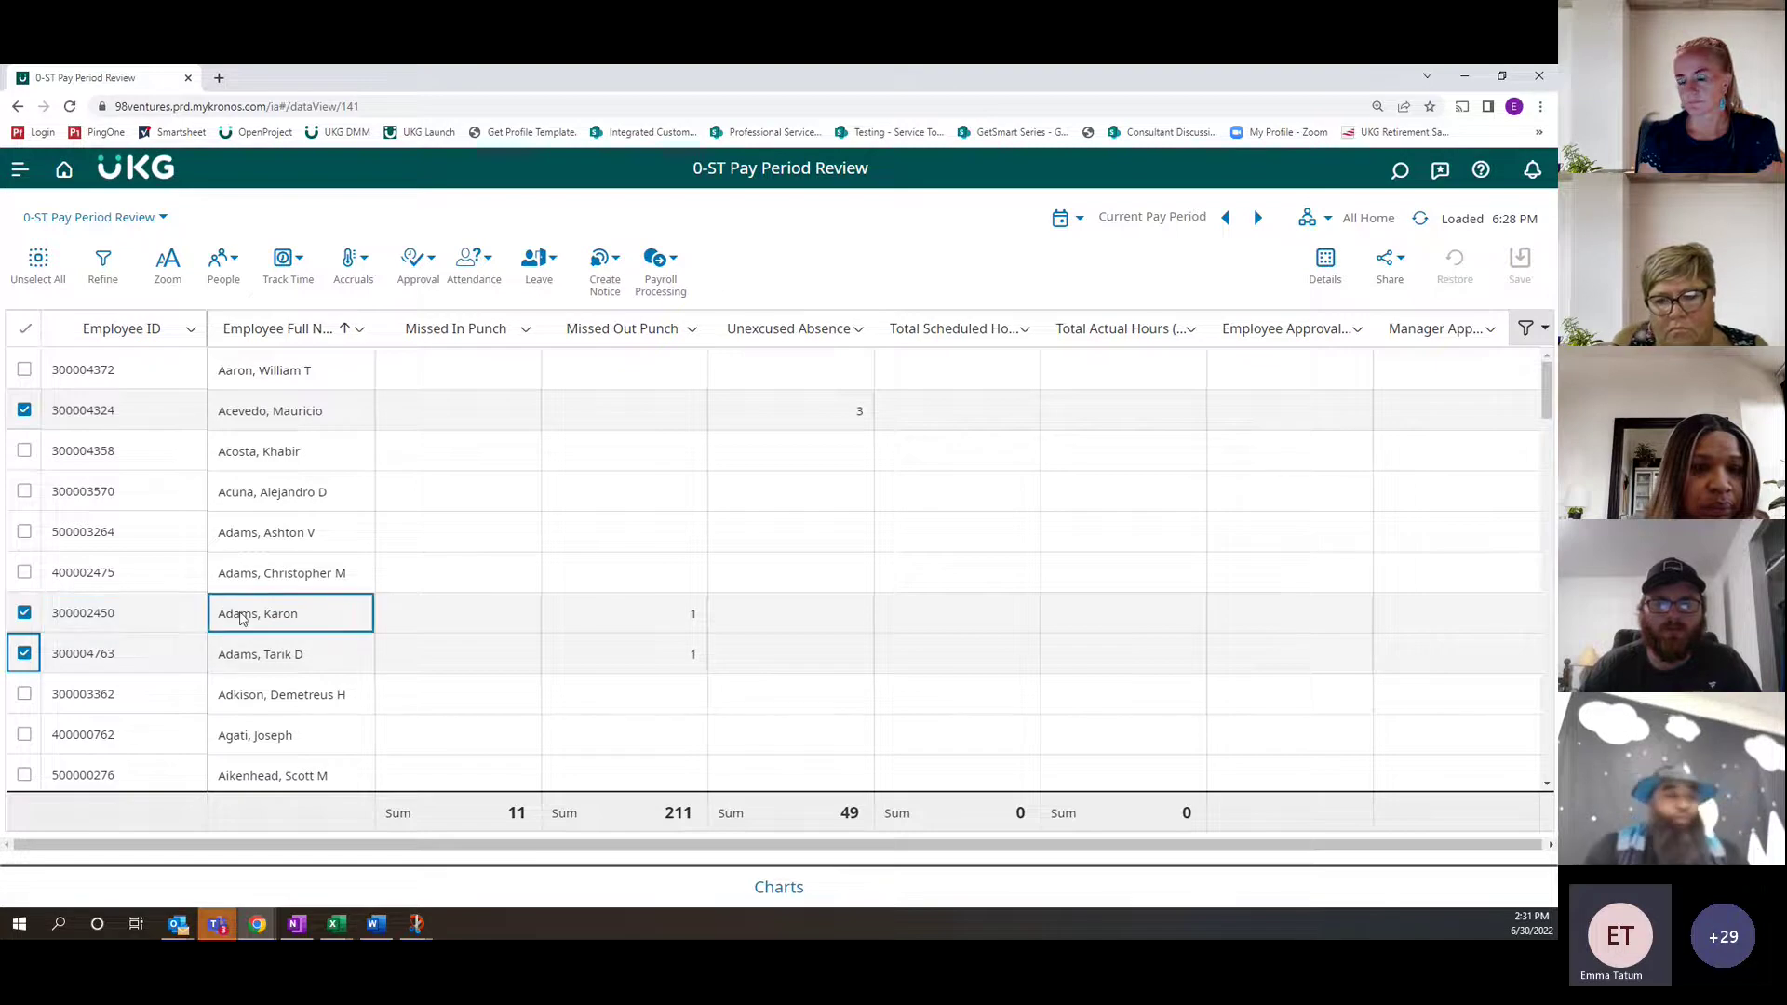
{"action": "right_click", "coordinate": [179, 622]}
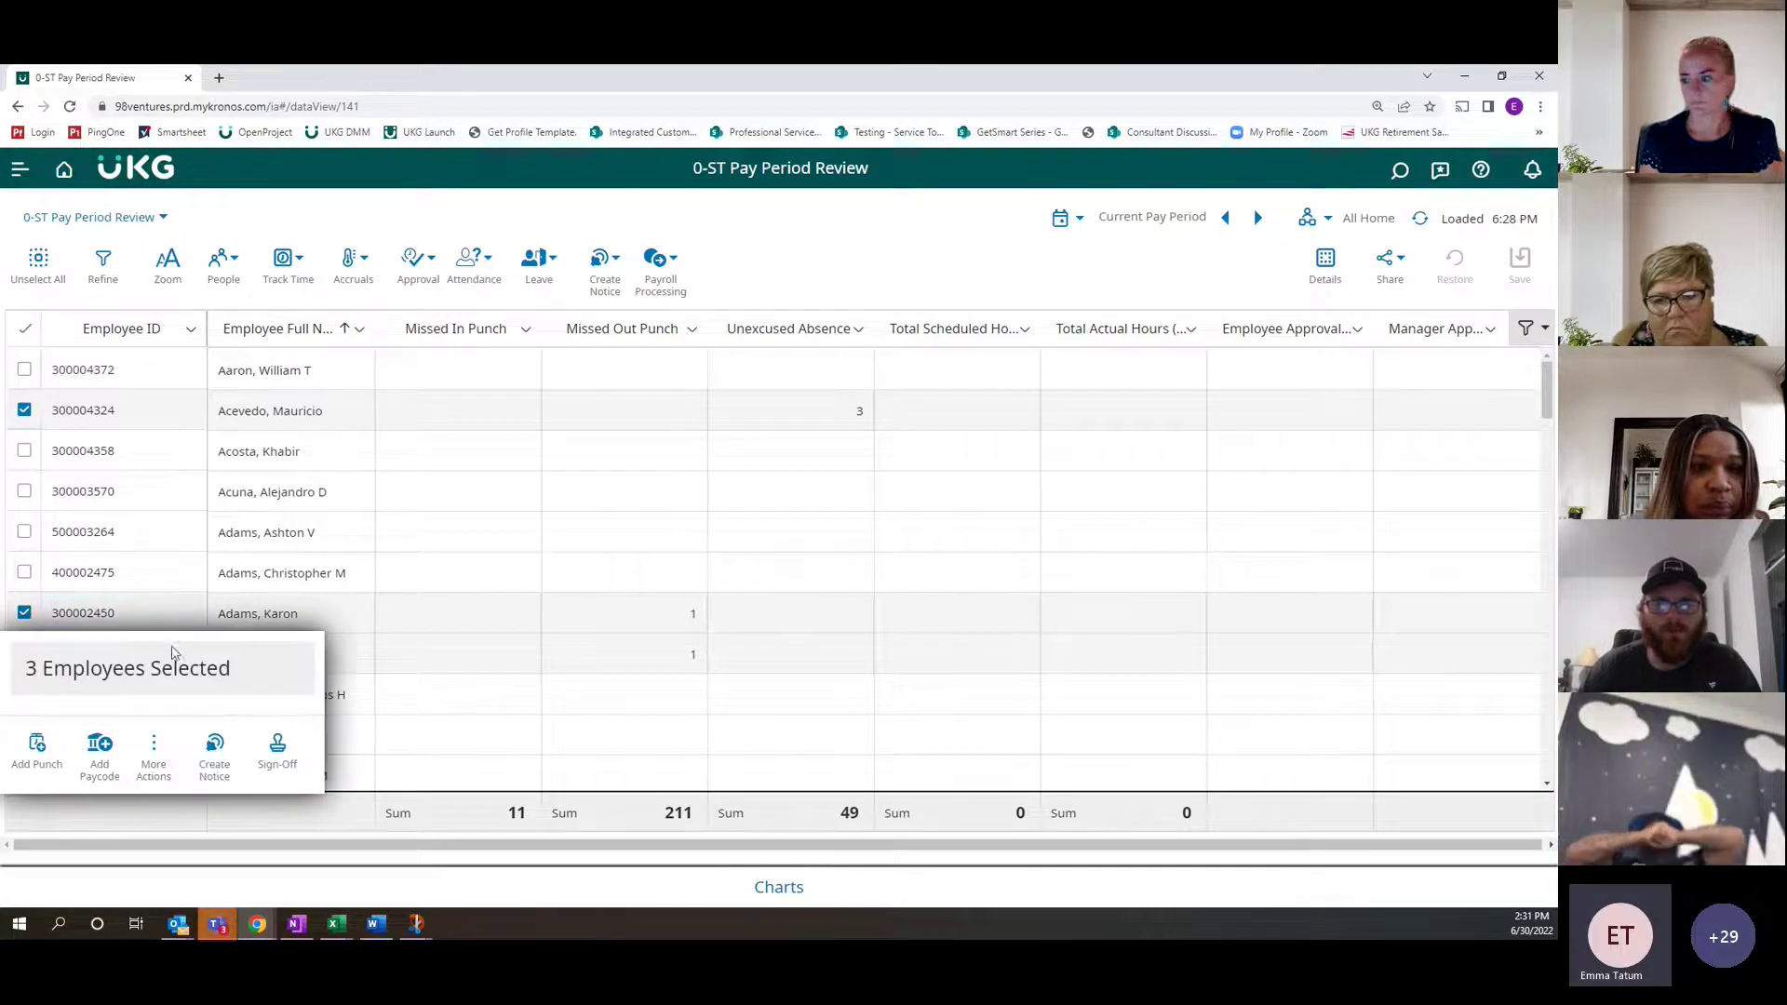
{"action": "left_click", "coordinate": [154, 769]}
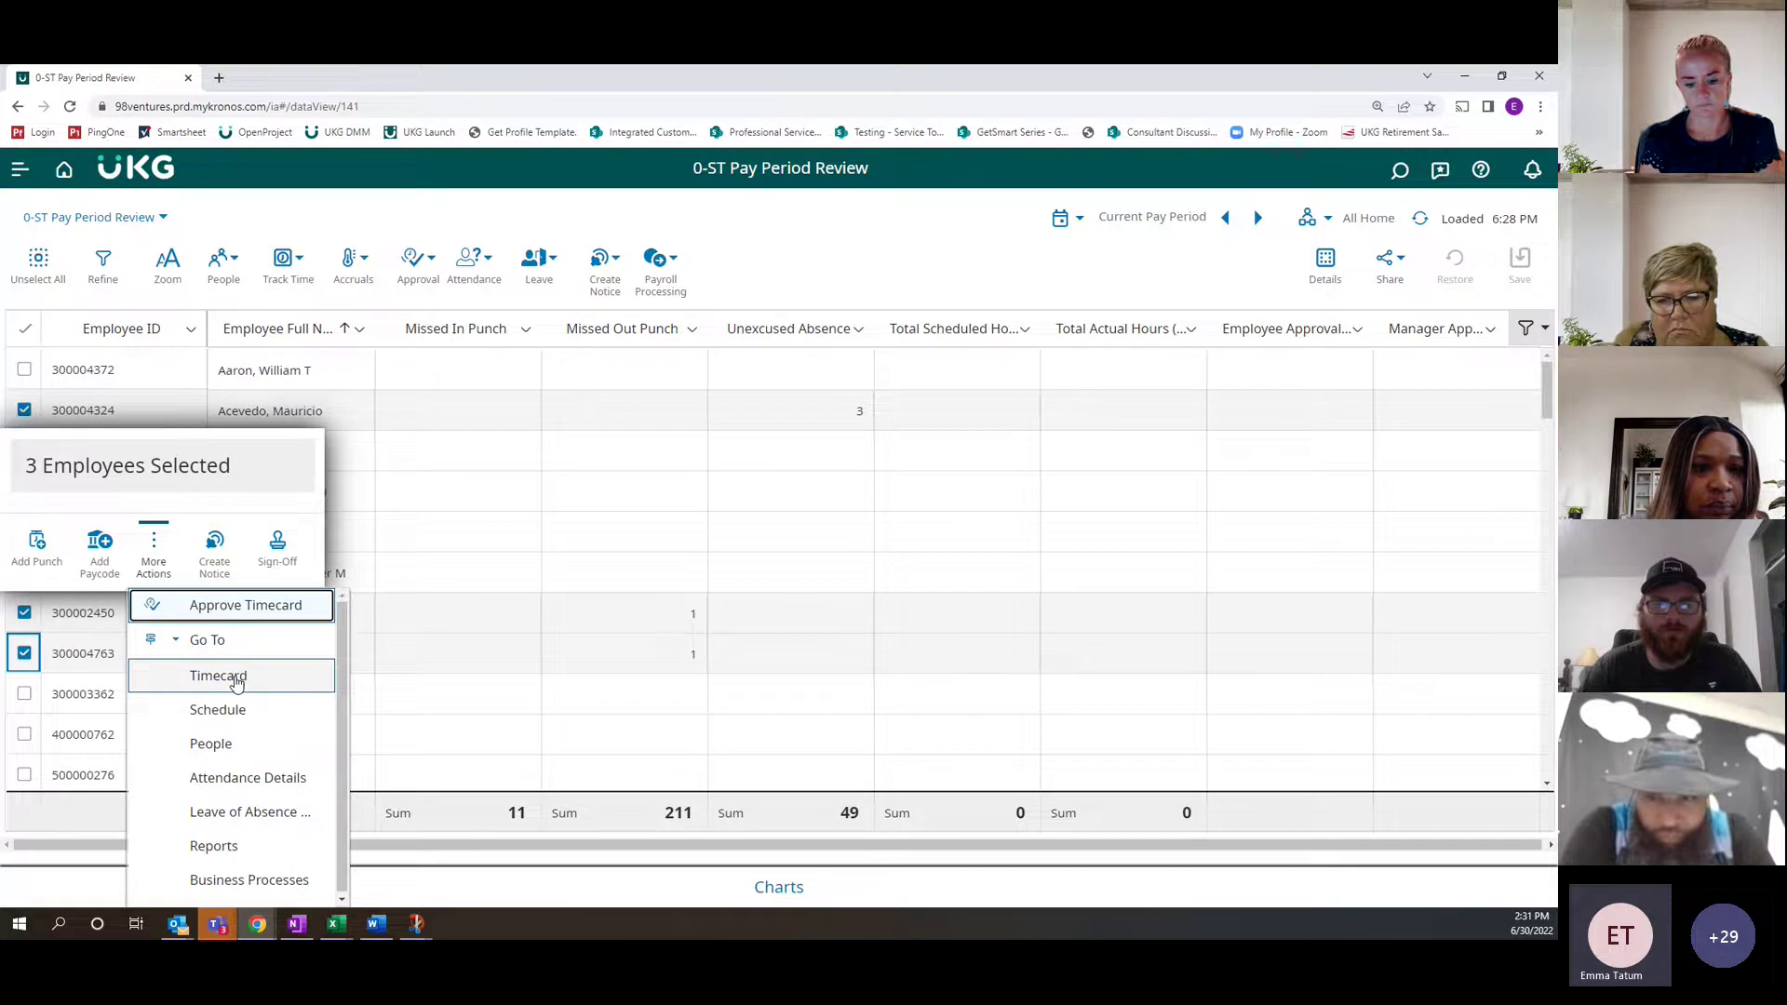
{"action": "left_click", "coordinate": [236, 683]}
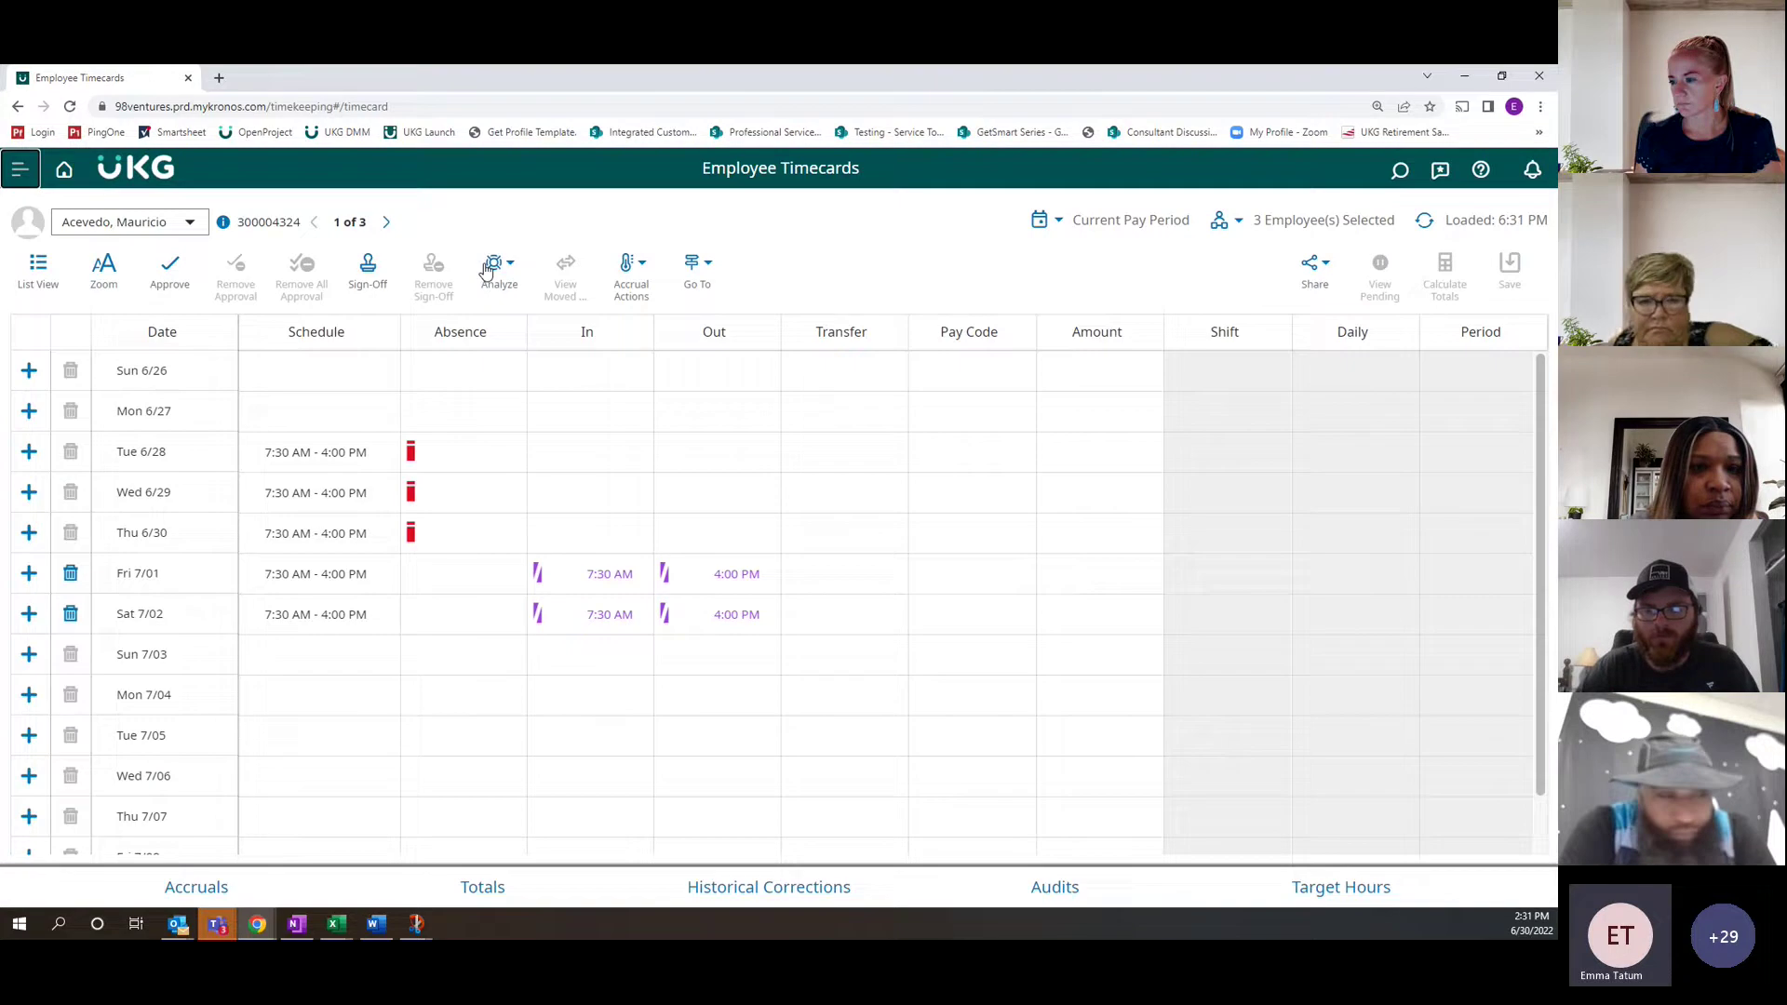
{"action": "left_click", "coordinate": [386, 223]}
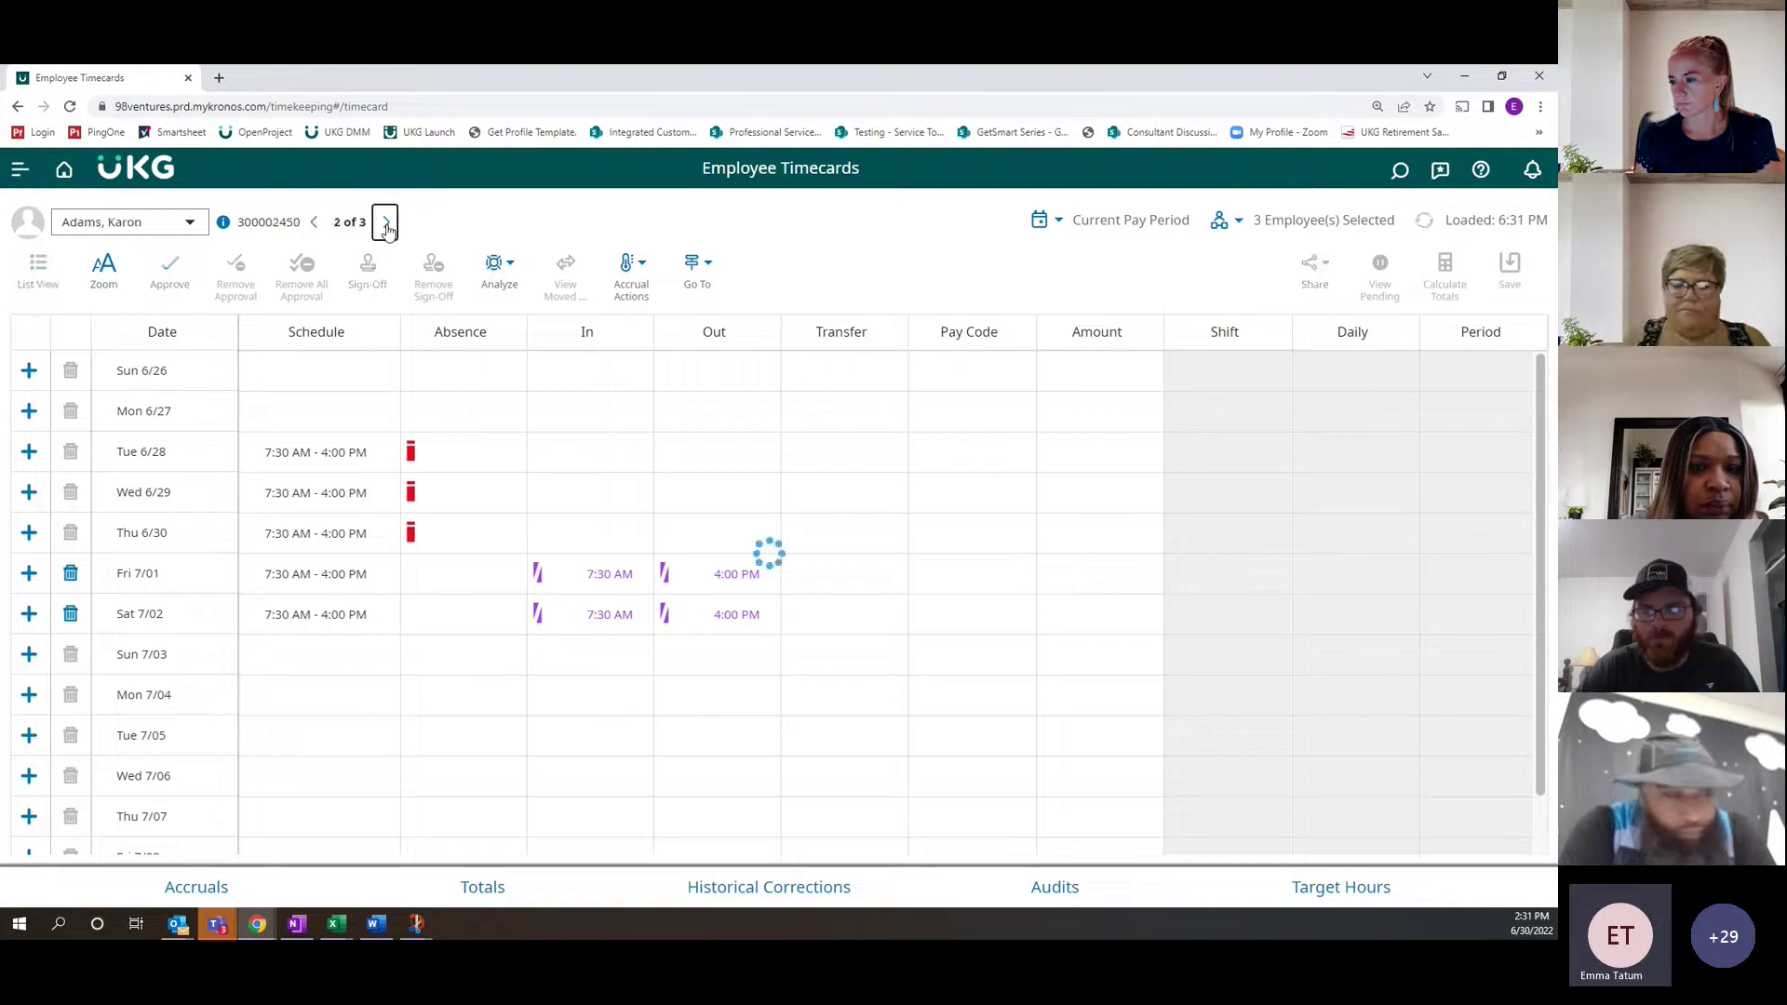
View the third selected employee's timecard and return to the first employee's timecard
{"action": "left_click", "coordinate": [386, 225]}
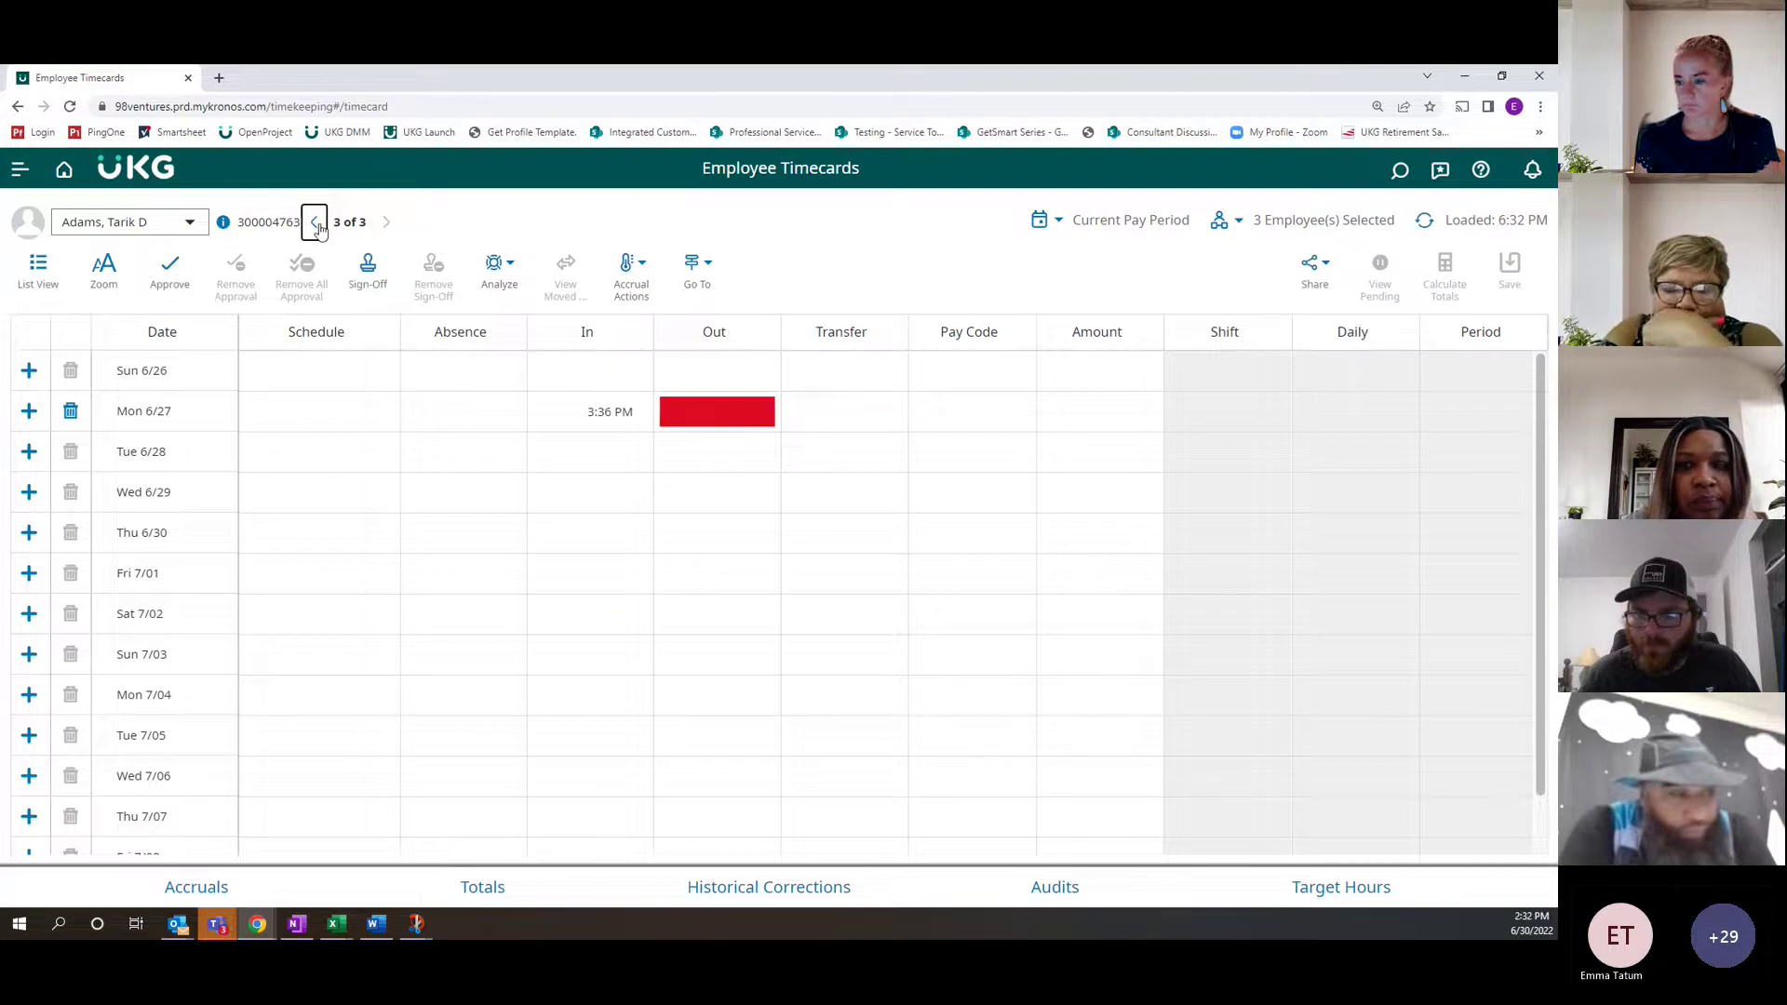
{"action": "left_click", "coordinate": [316, 223]}
{"action": "left_click", "coordinate": [318, 225]}
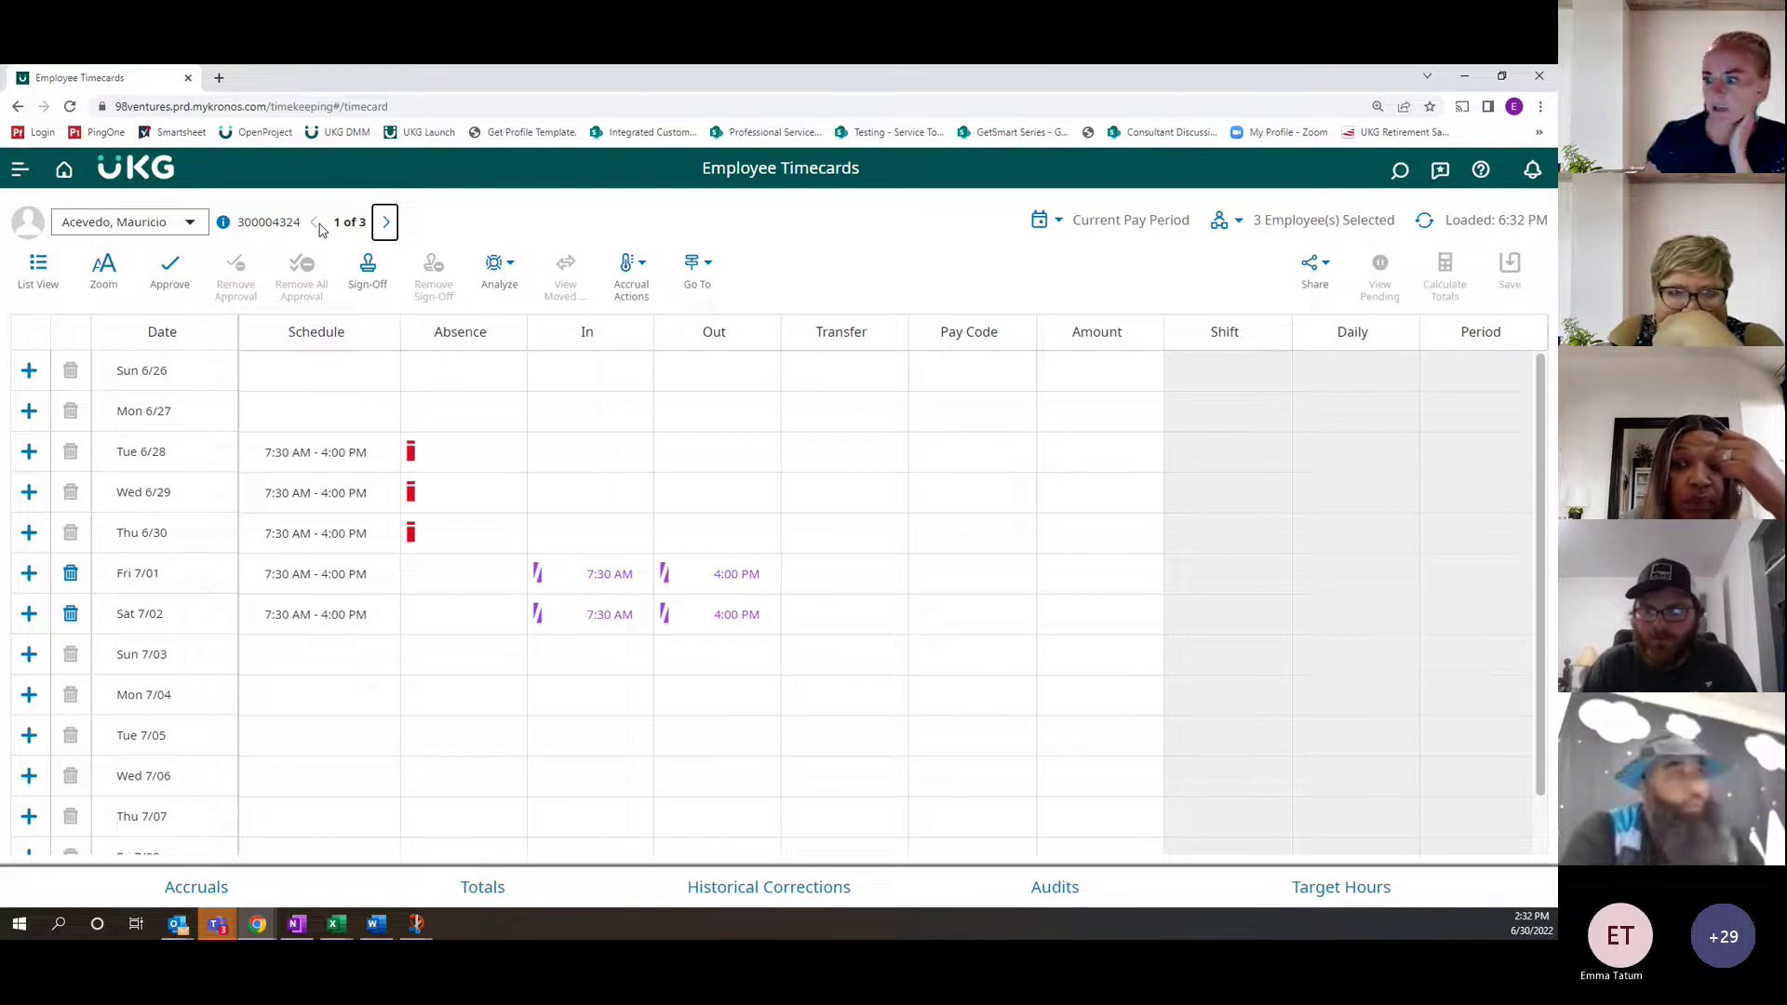
Open the 0-ST Pay Period Review dataview from the Timekeeping section of the Dataview Library
{"action": "left_click", "coordinate": [18, 173]}
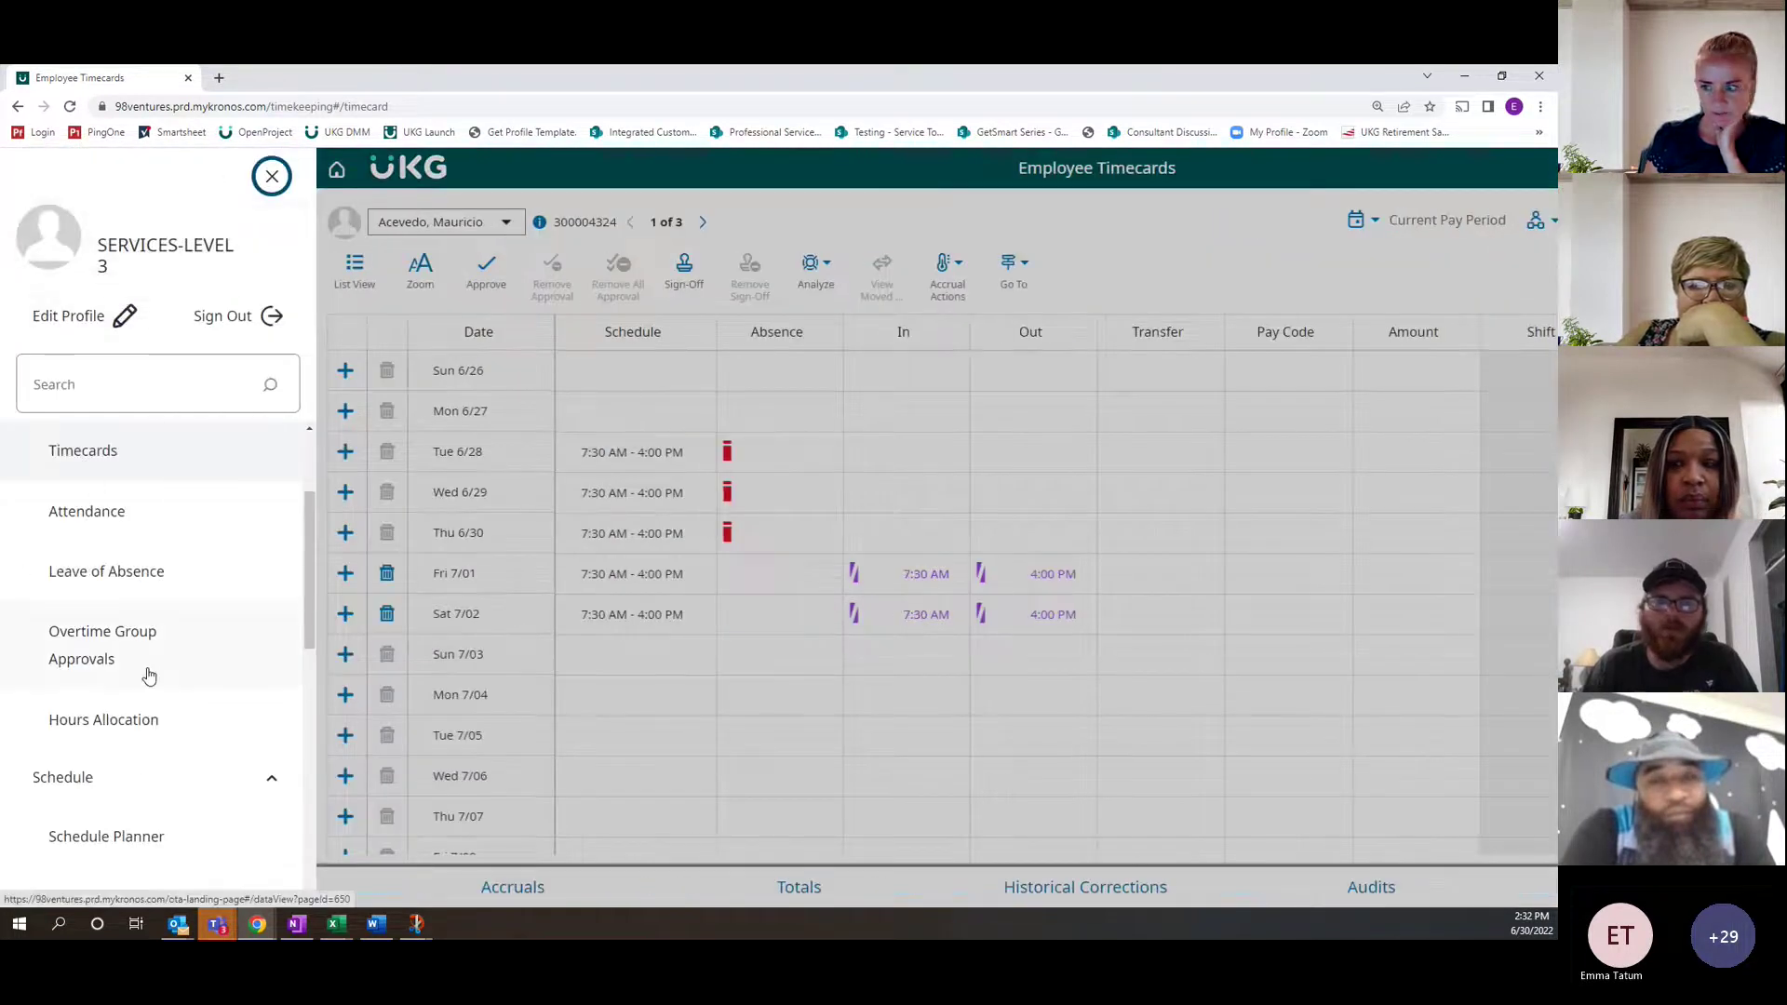
{"action": "scroll", "coordinate": [151, 710], "scroll_direction": "down", "scroll_amount": 3}
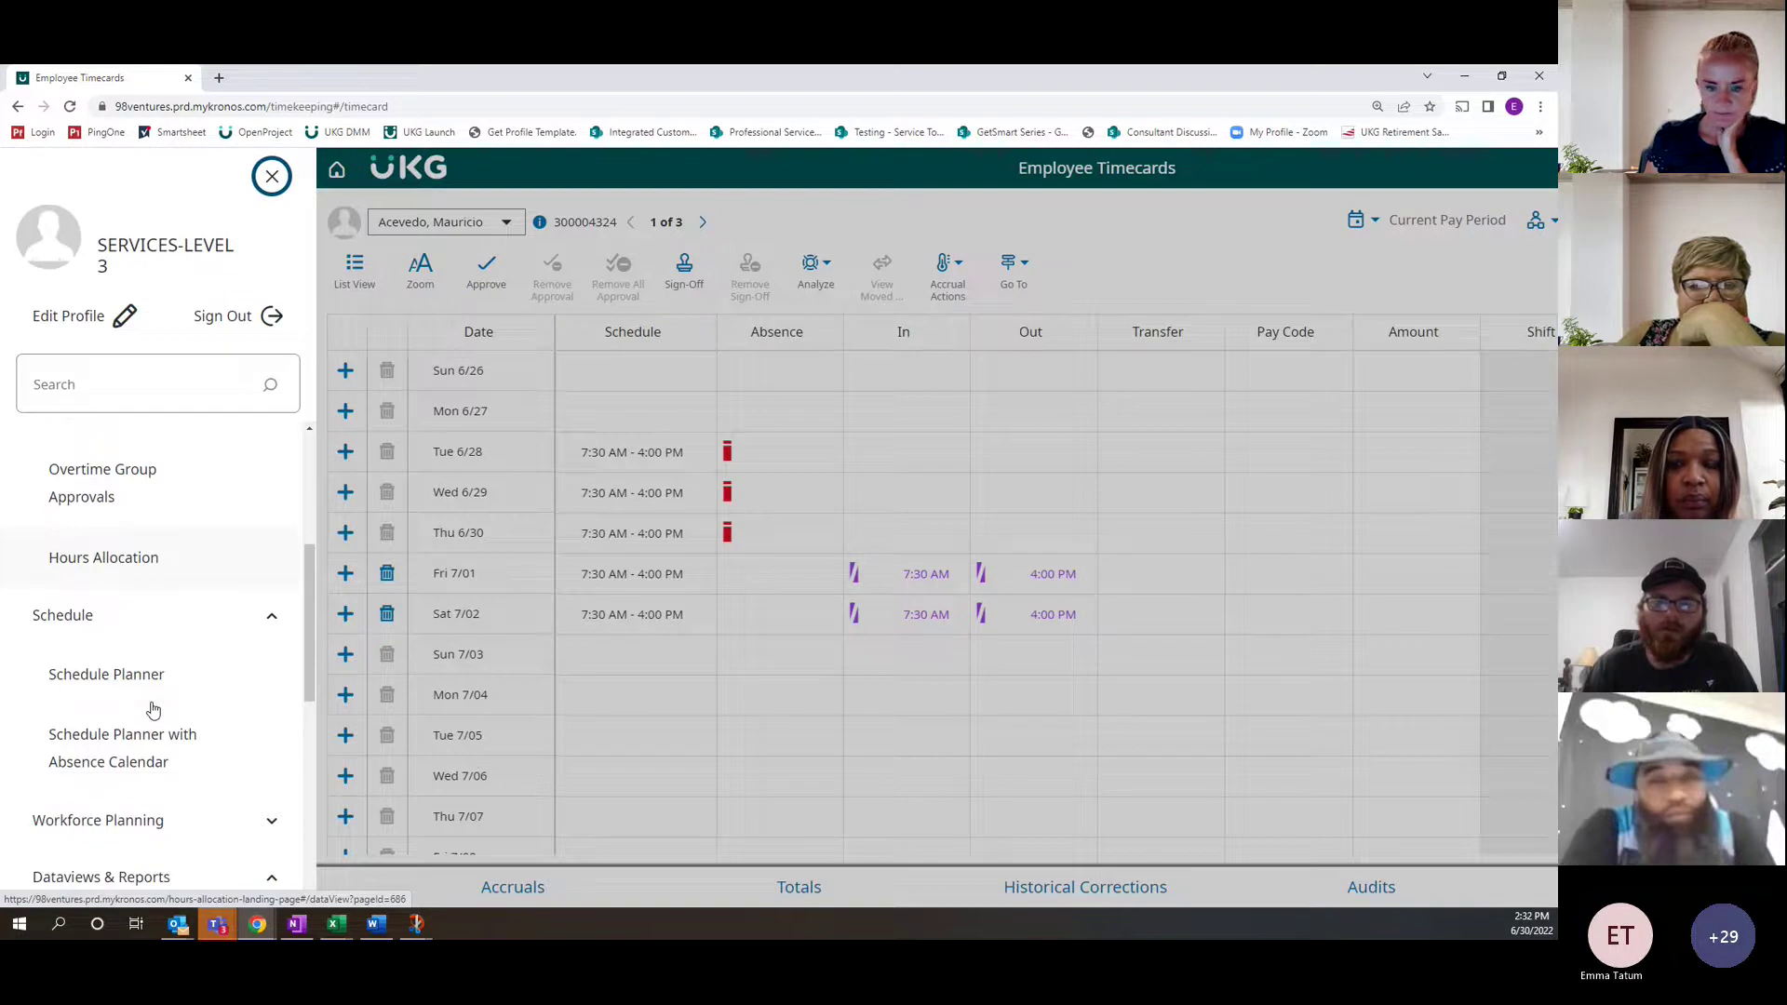
{"action": "scroll", "coordinate": [153, 711], "scroll_direction": "up", "scroll_amount": 3}
{"action": "scroll", "coordinate": [154, 707], "scroll_direction": "down", "scroll_amount": 5}
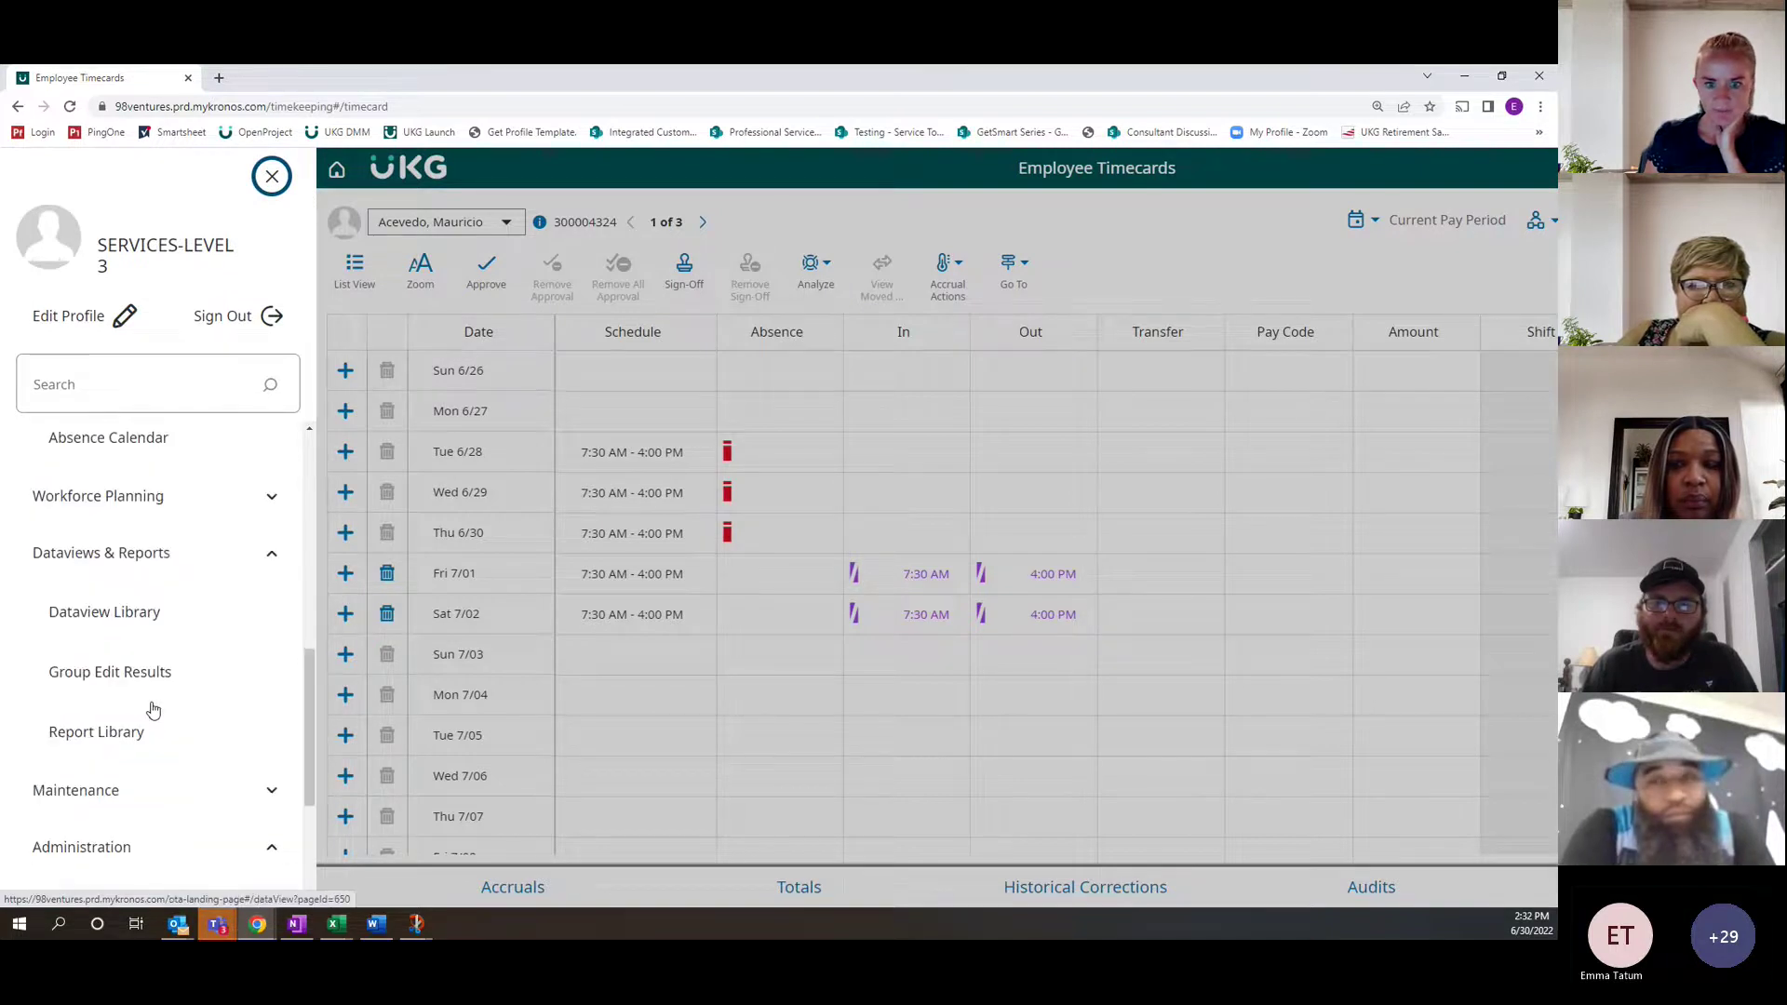
{"action": "left_click", "coordinate": [176, 626]}
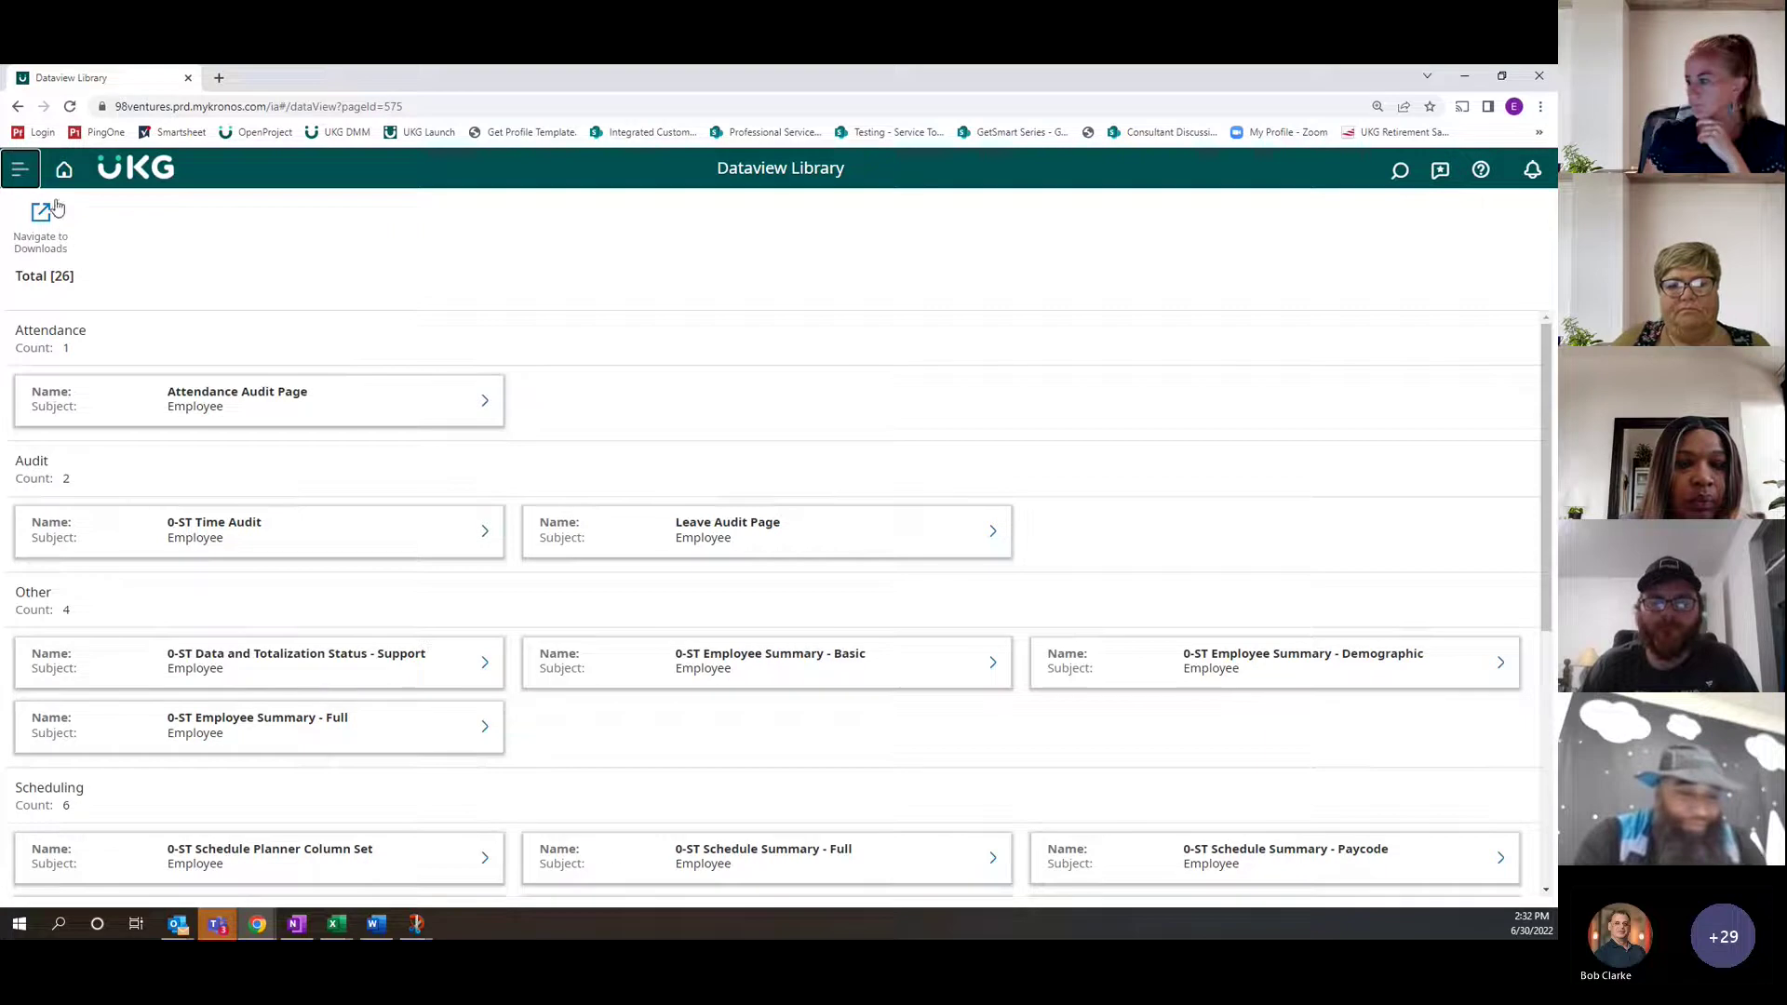
{"action": "scroll", "coordinate": [501, 462], "scroll_direction": "down", "scroll_amount": 5}
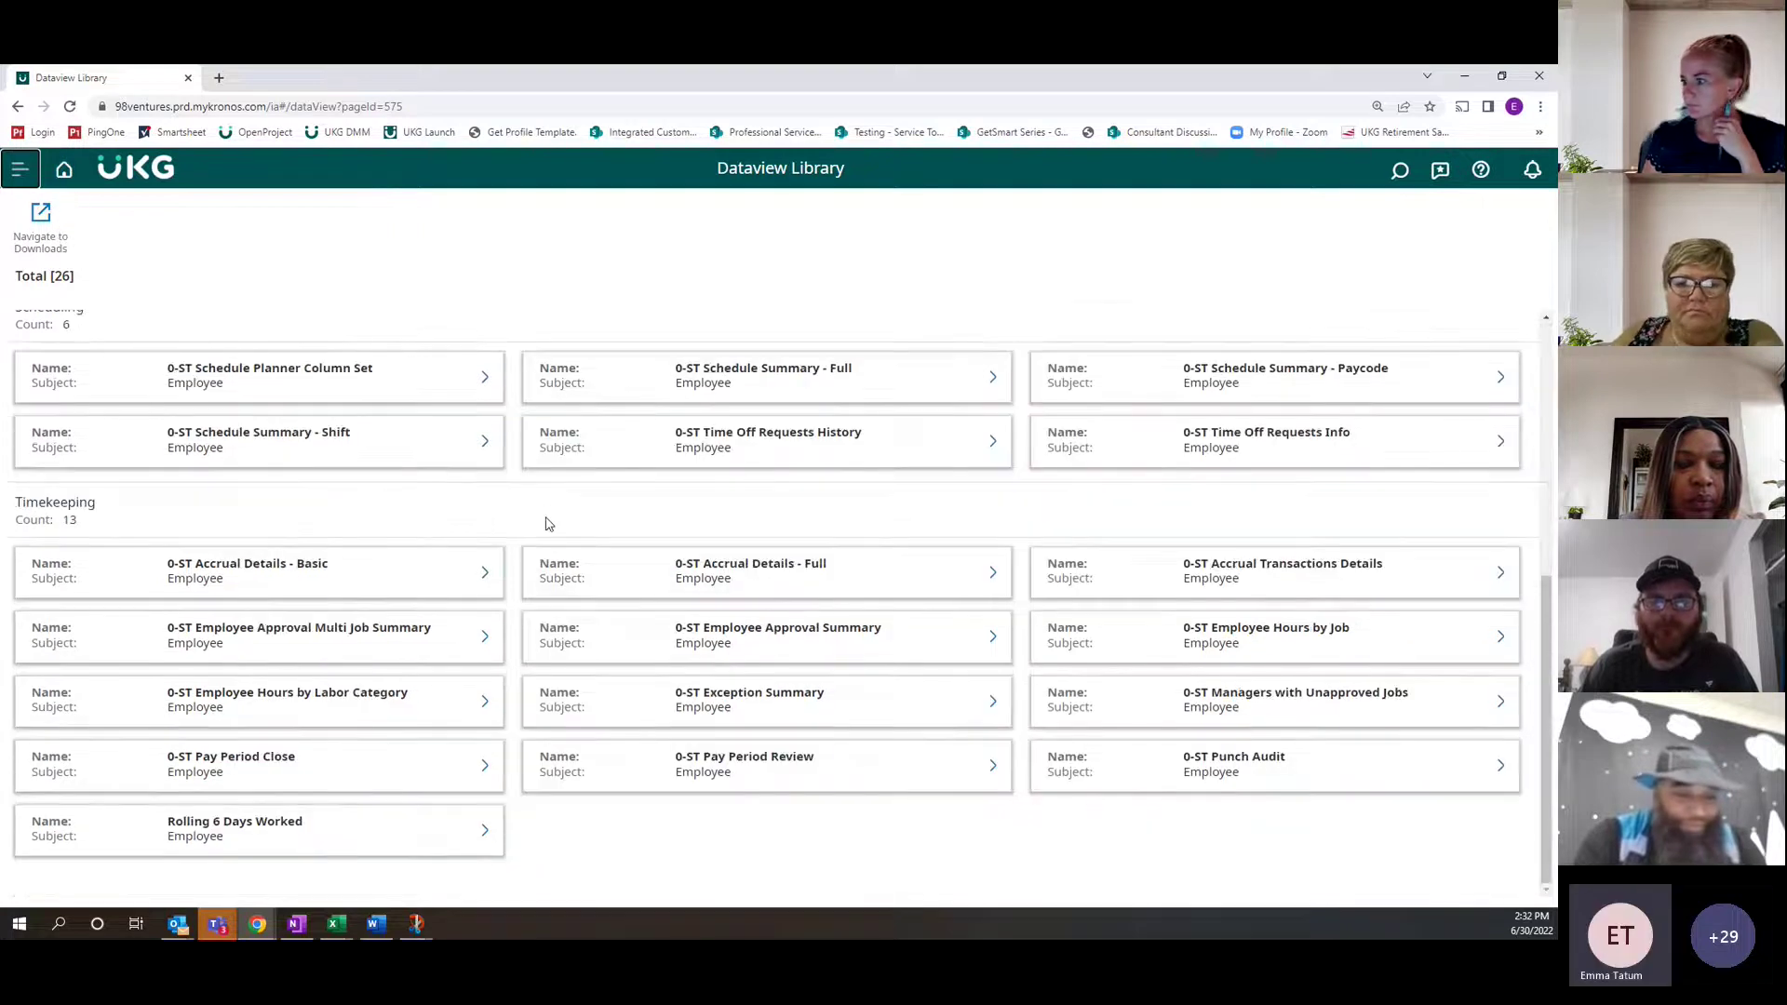
{"action": "left_click", "coordinate": [932, 777]}
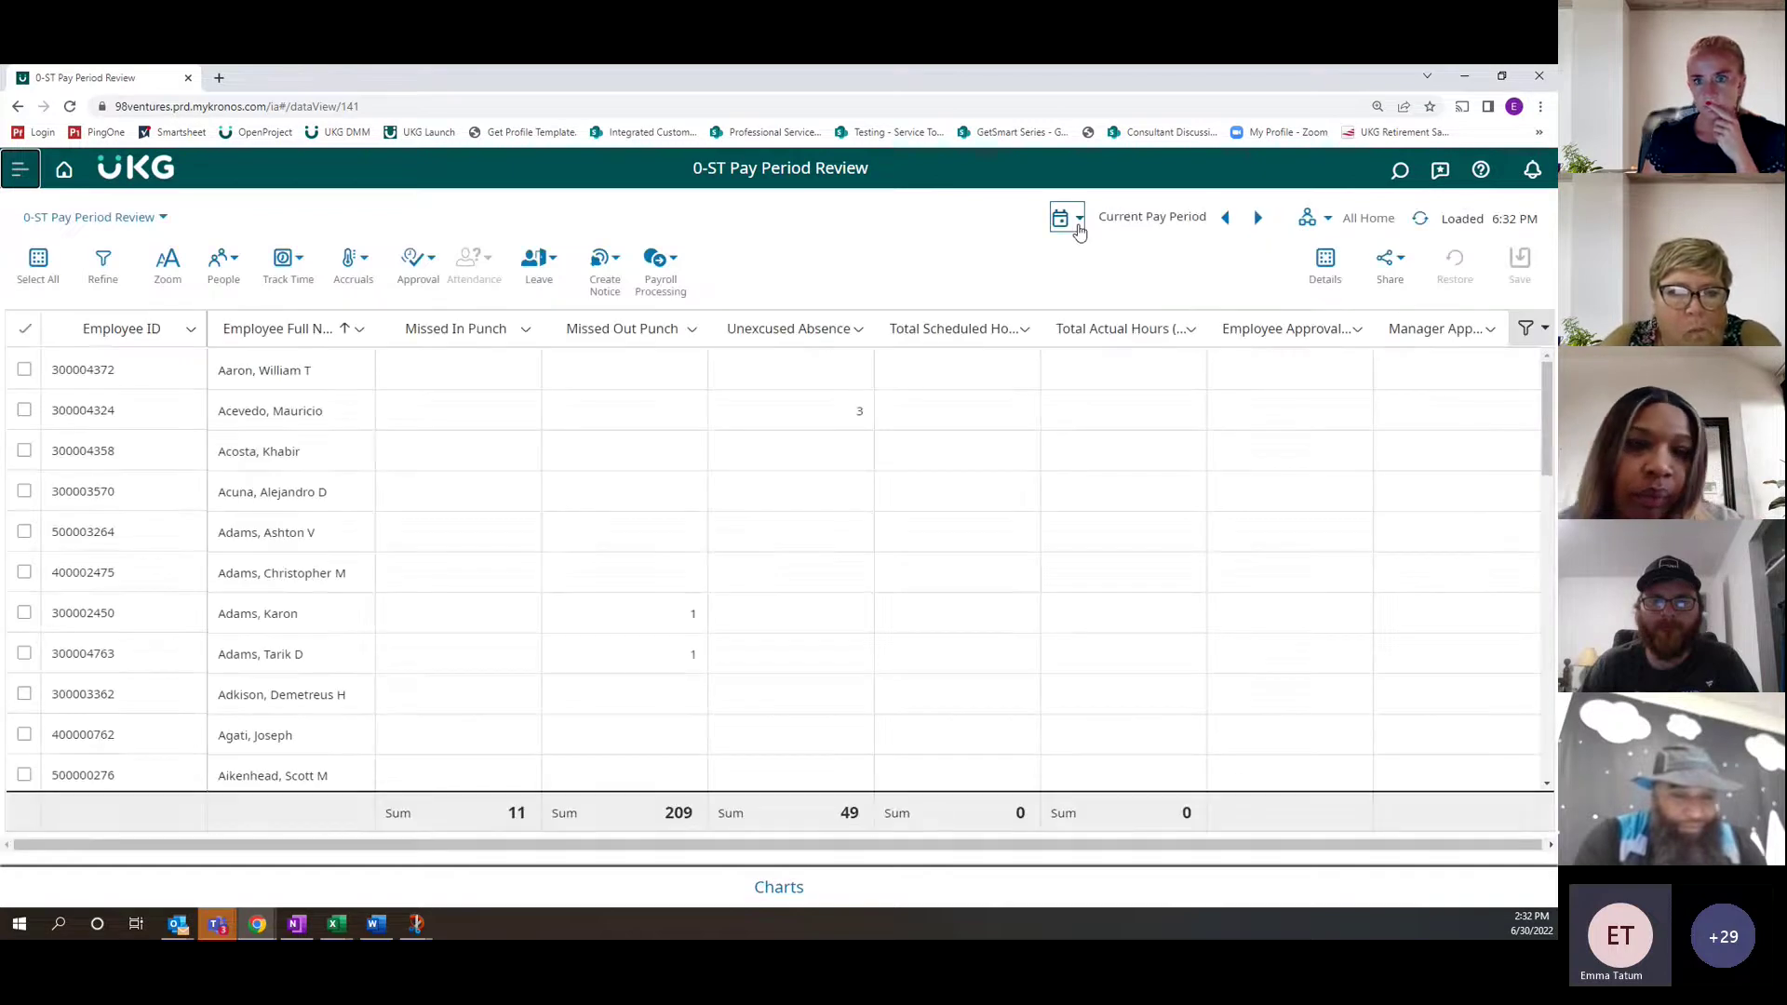
Set the pay period review's timeframe to Yesterday and select all listed employees
{"action": "left_click", "coordinate": [1076, 224]}
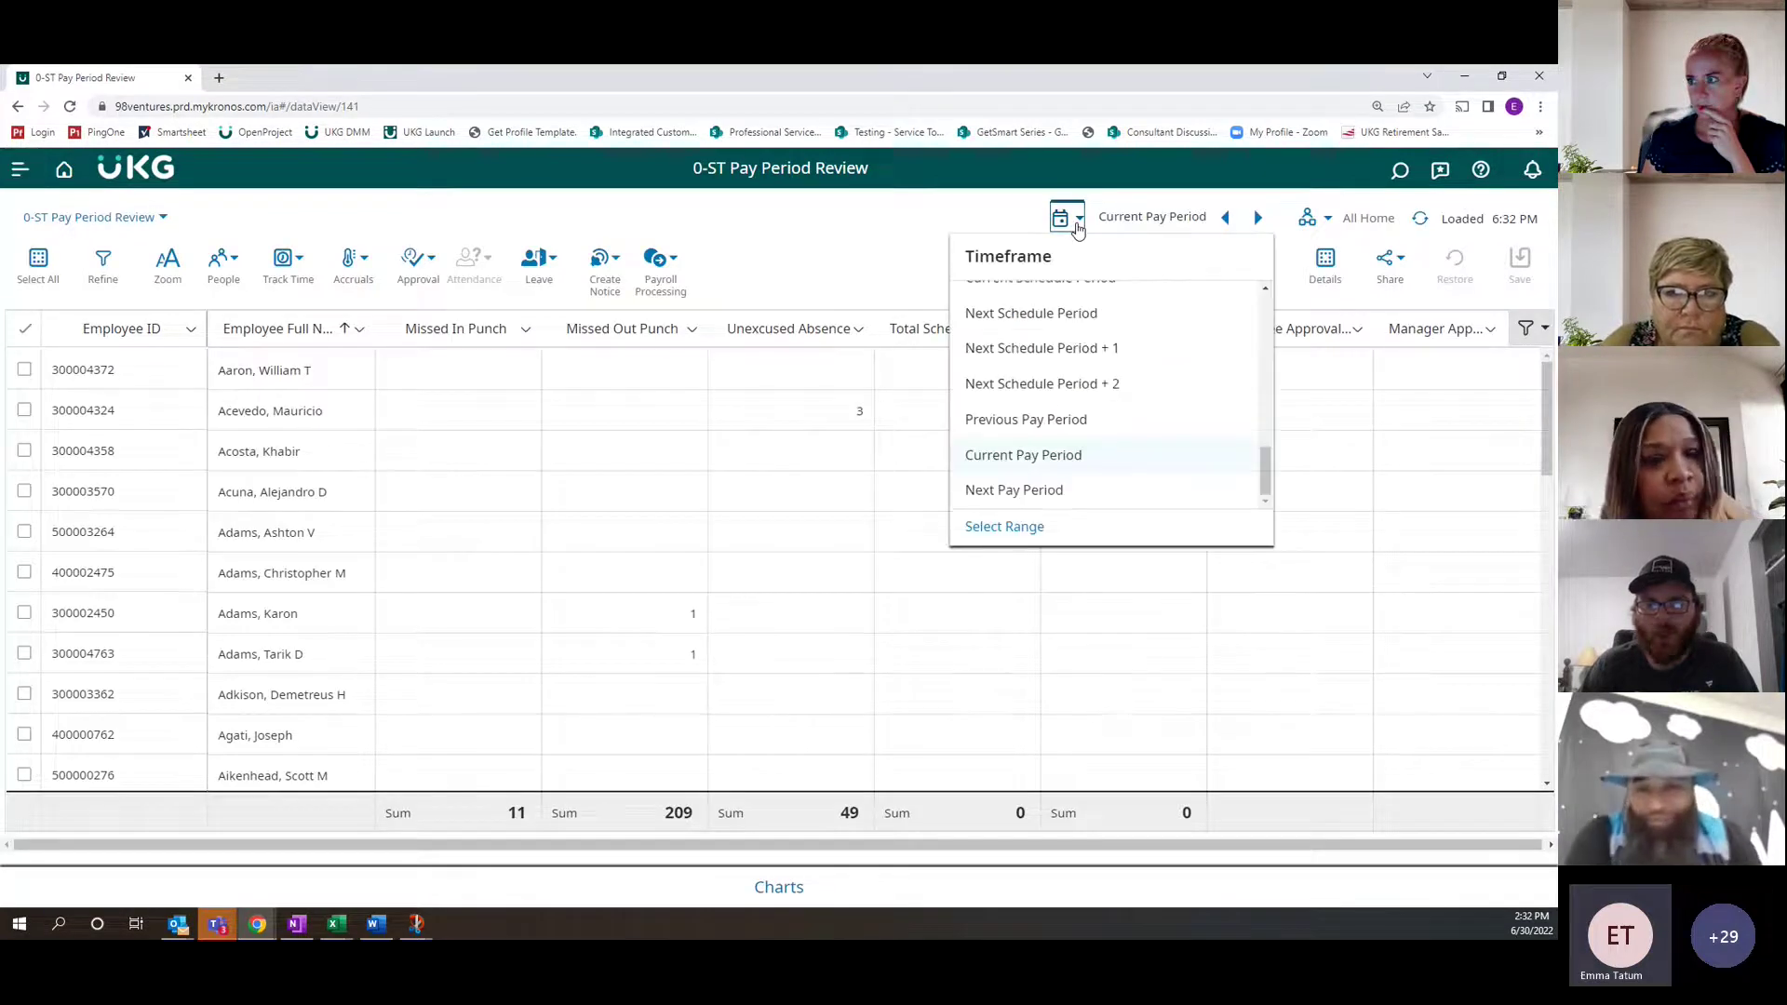
{"action": "scroll", "coordinate": [1048, 418], "scroll_direction": "up", "scroll_amount": 10}
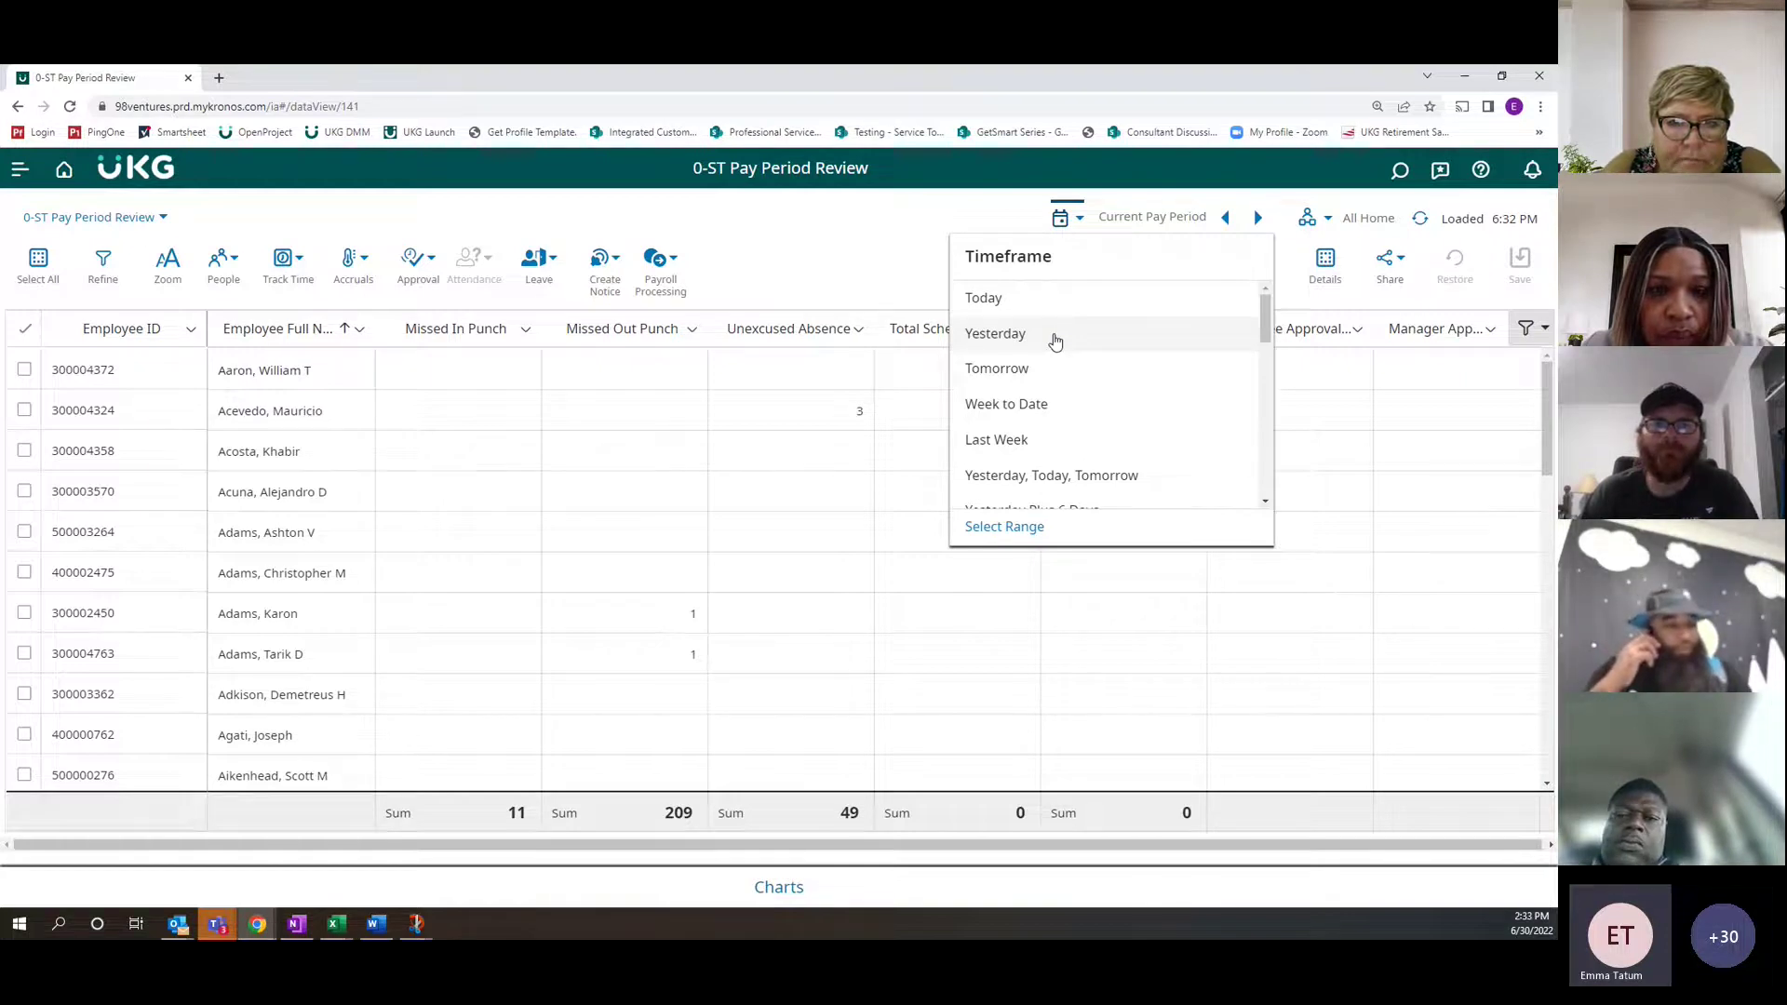
{"action": "left_click", "coordinate": [1055, 337]}
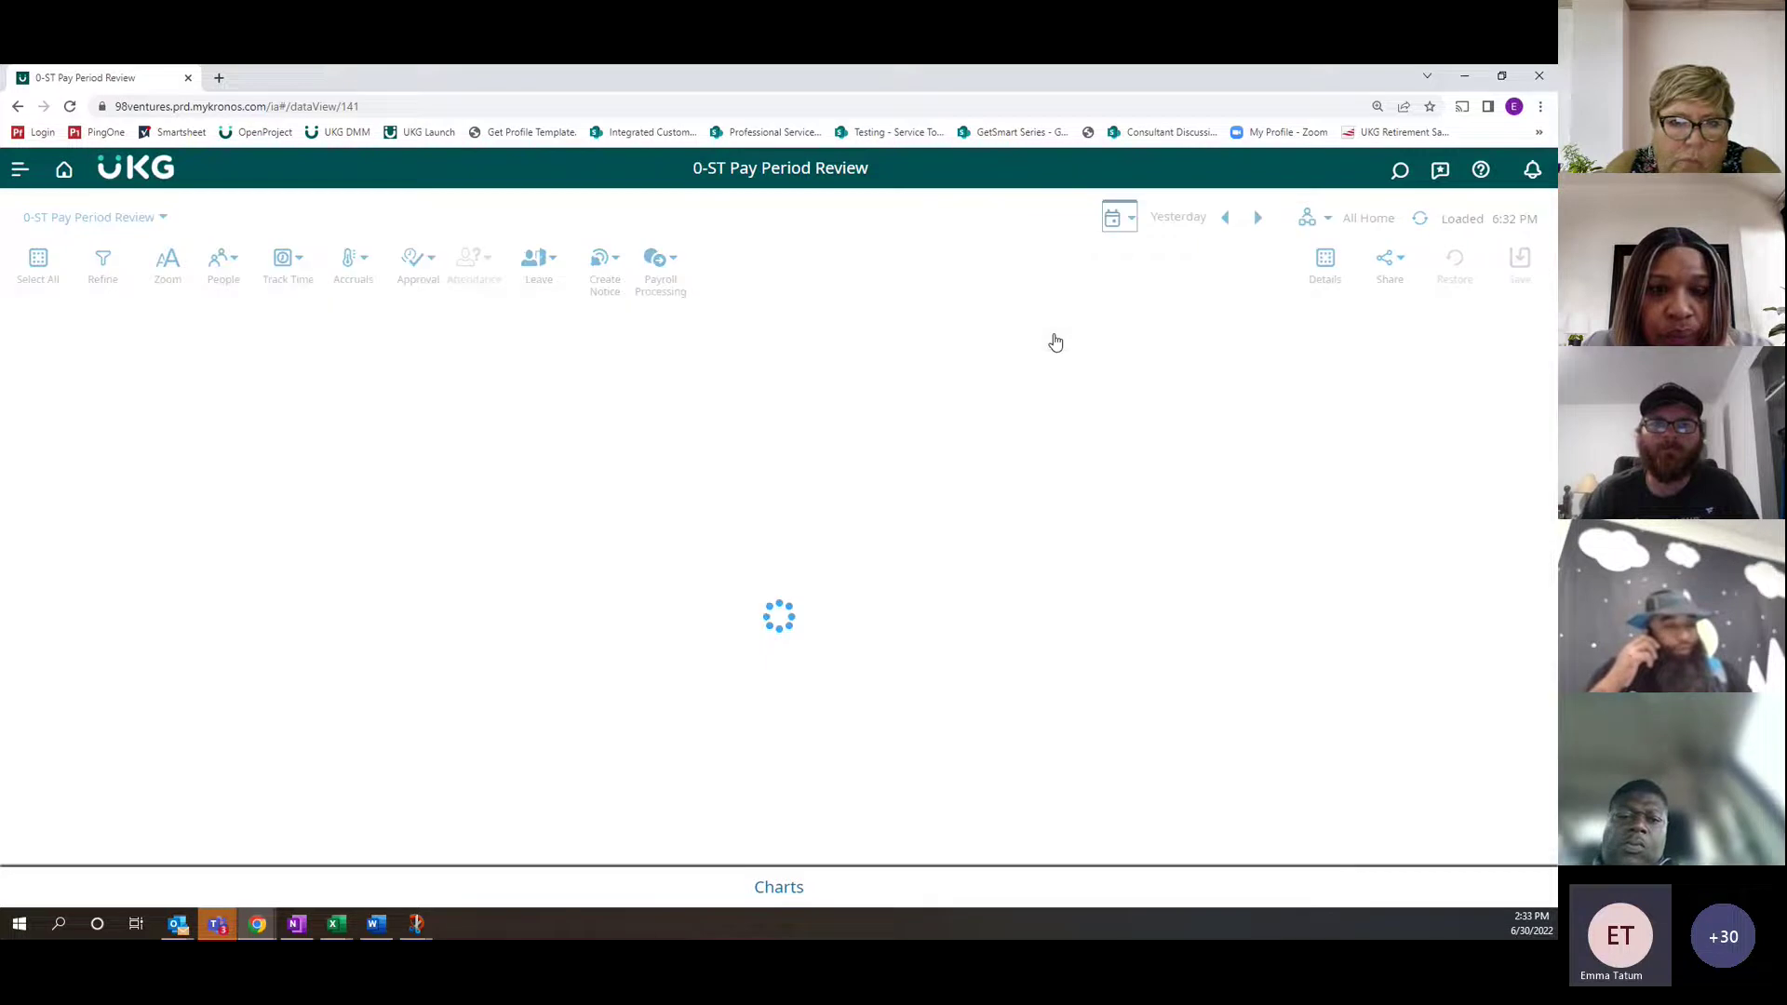
{"action": "left_click", "coordinate": [519, 463]}
{"action": "scroll", "coordinate": [470, 470], "scroll_direction": "down", "scroll_amount": 5}
{"action": "scroll", "coordinate": [475, 472], "scroll_direction": "up", "scroll_amount": 5}
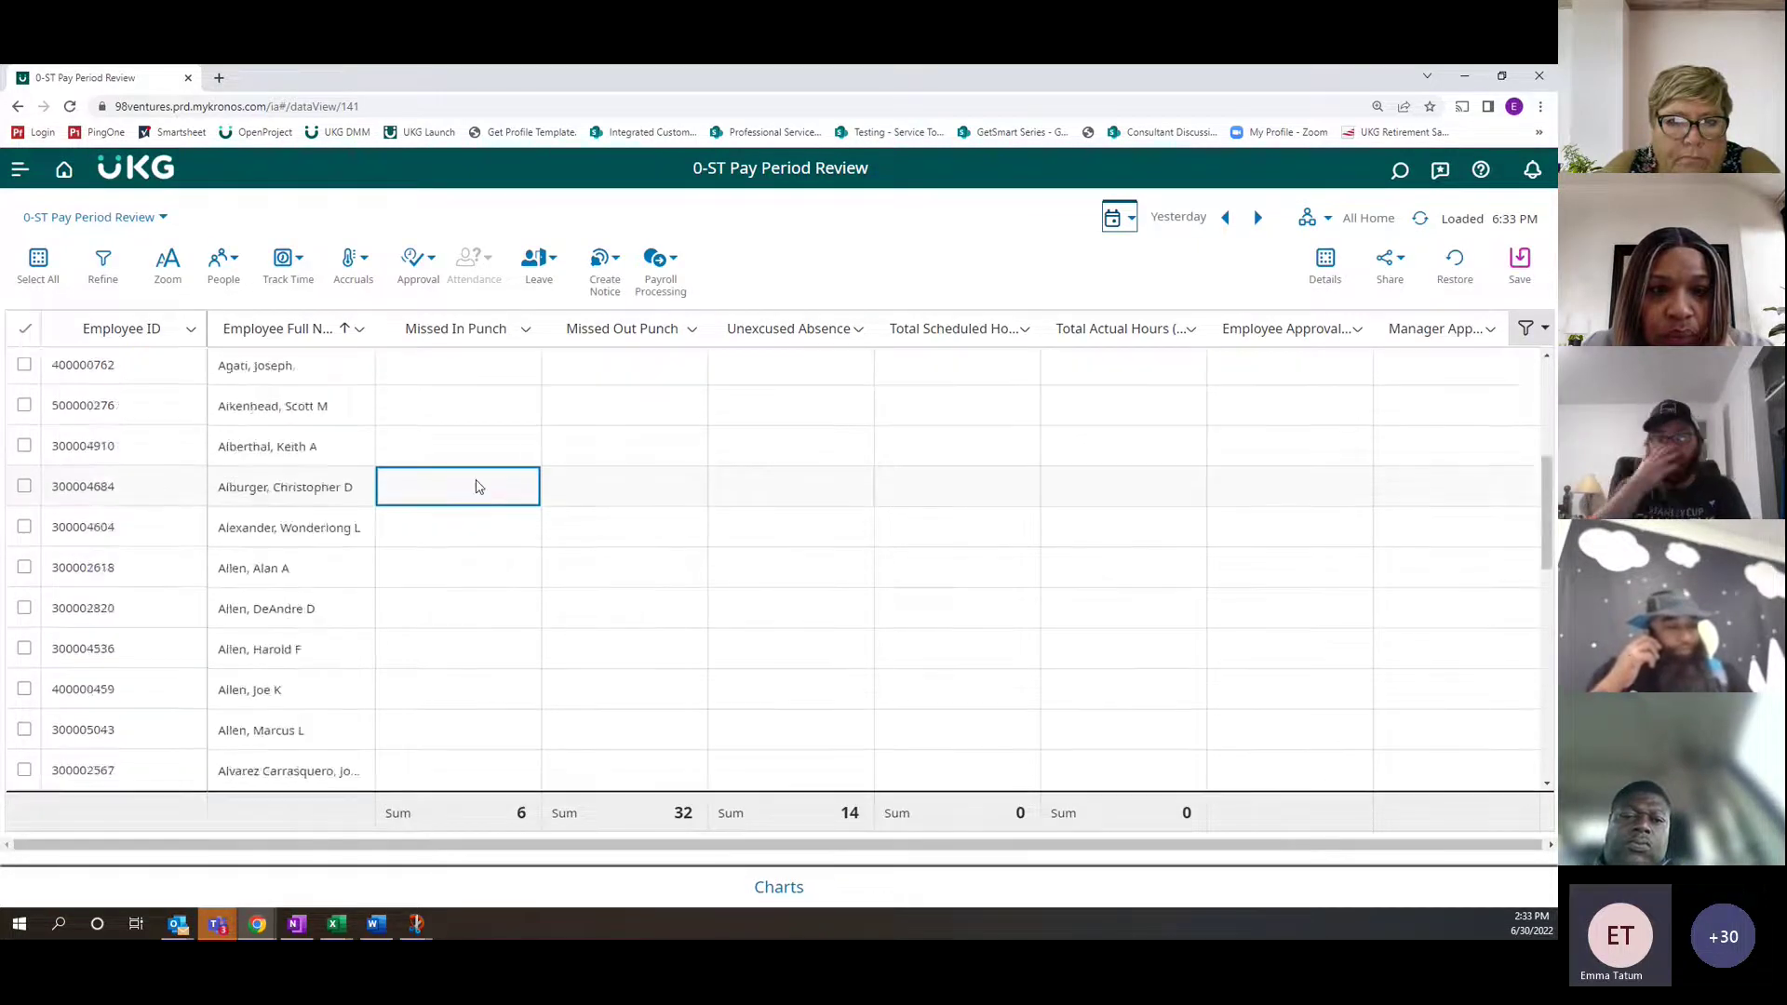
{"action": "scroll", "coordinate": [483, 474], "scroll_direction": "down", "scroll_amount": 5}
{"action": "scroll", "coordinate": [455, 467], "scroll_direction": "up", "scroll_amount": 4}
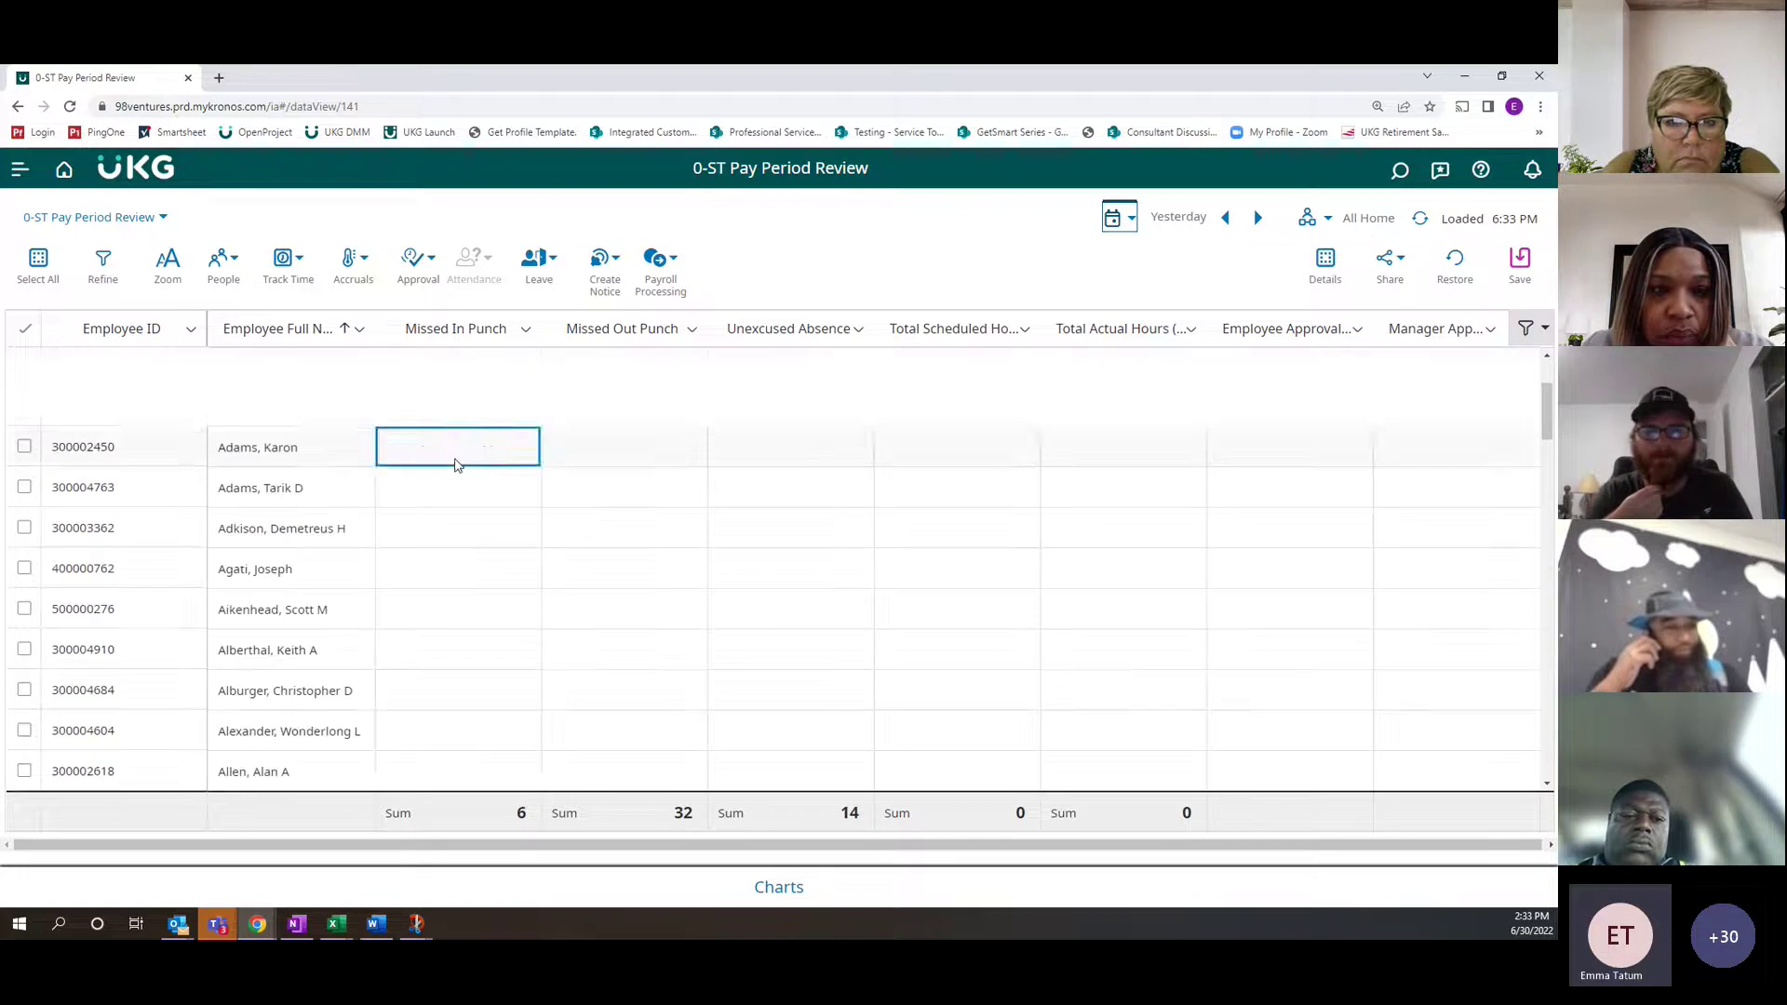
{"action": "left_click", "coordinate": [38, 265]}
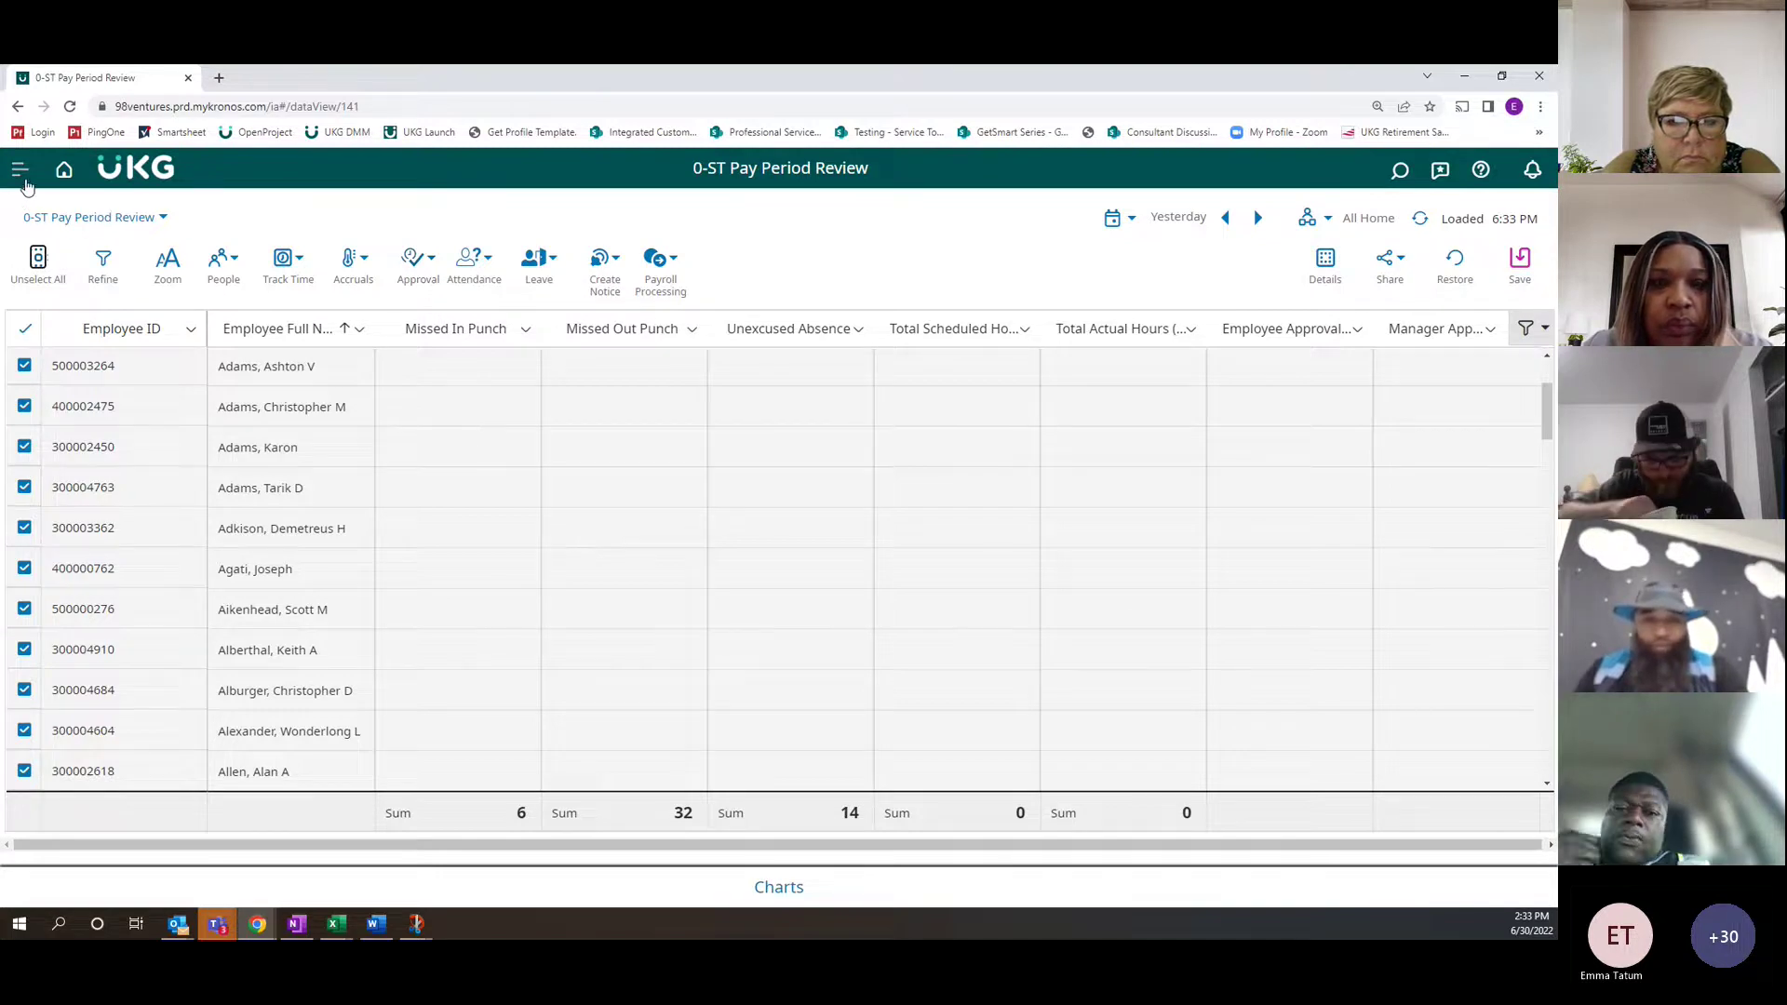
Return to the Dataview Library and open 0-ST Accrual Details - Basic from its Timekeeping section
{"action": "left_click", "coordinate": [26, 186]}
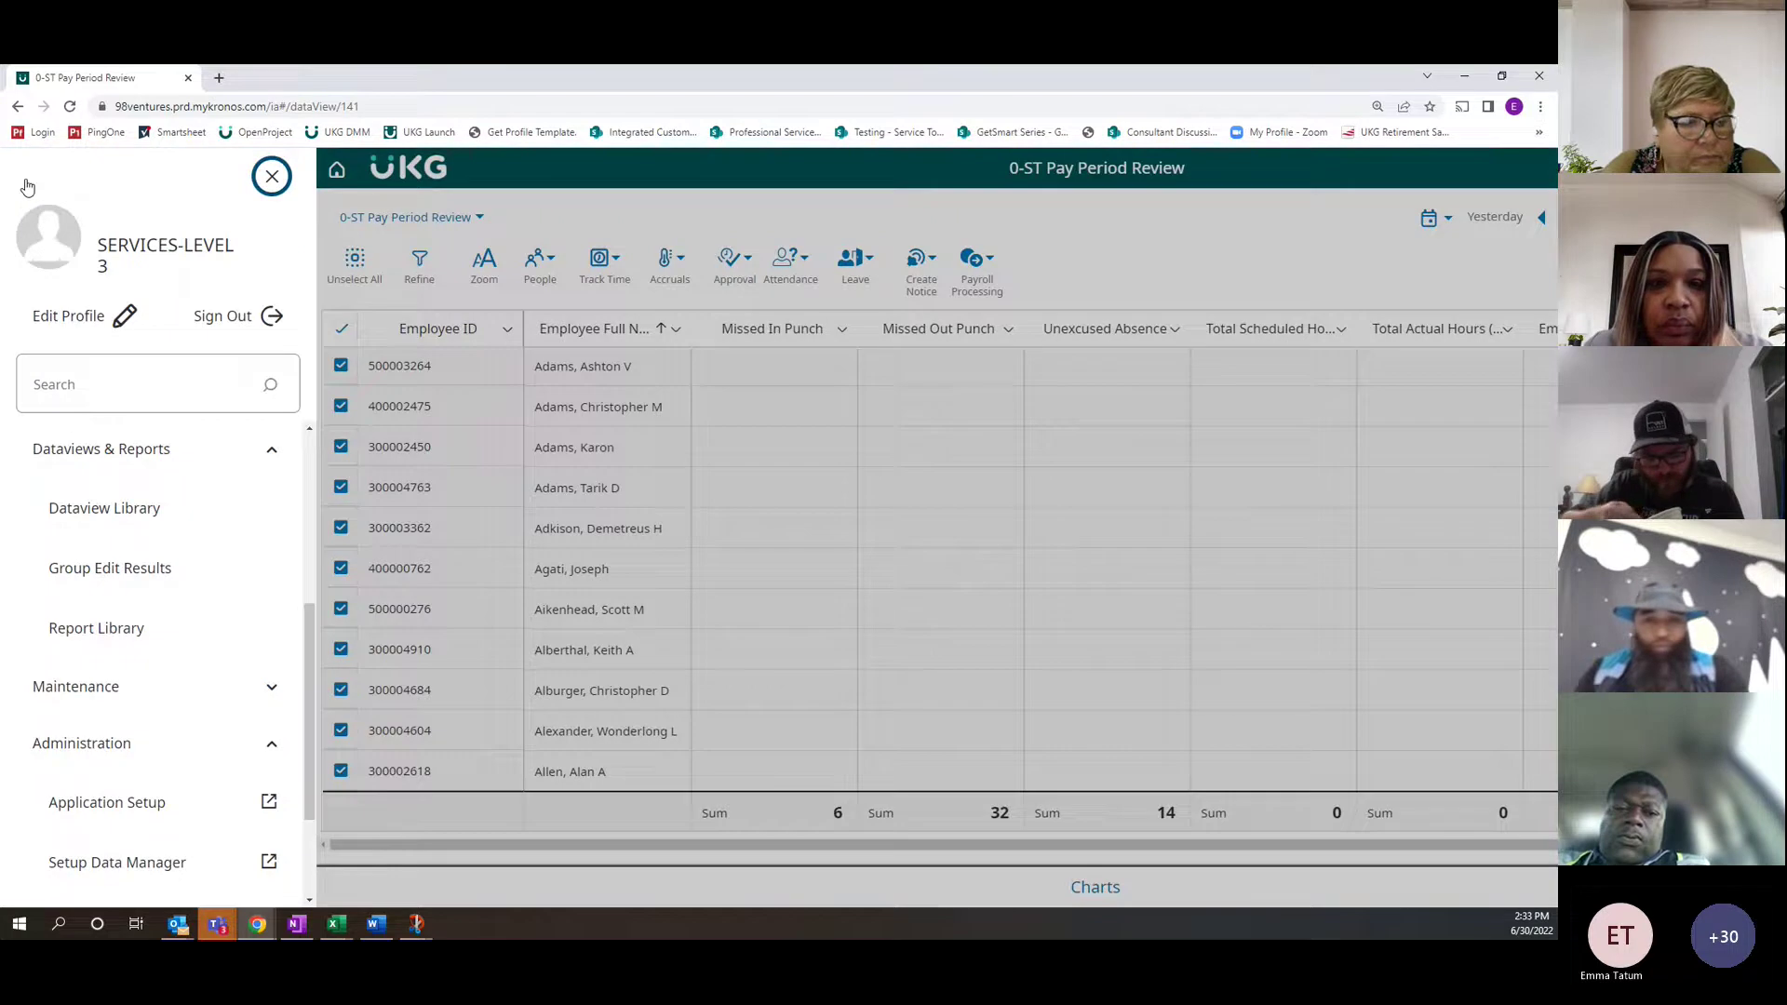
{"action": "left_click", "coordinate": [148, 510]}
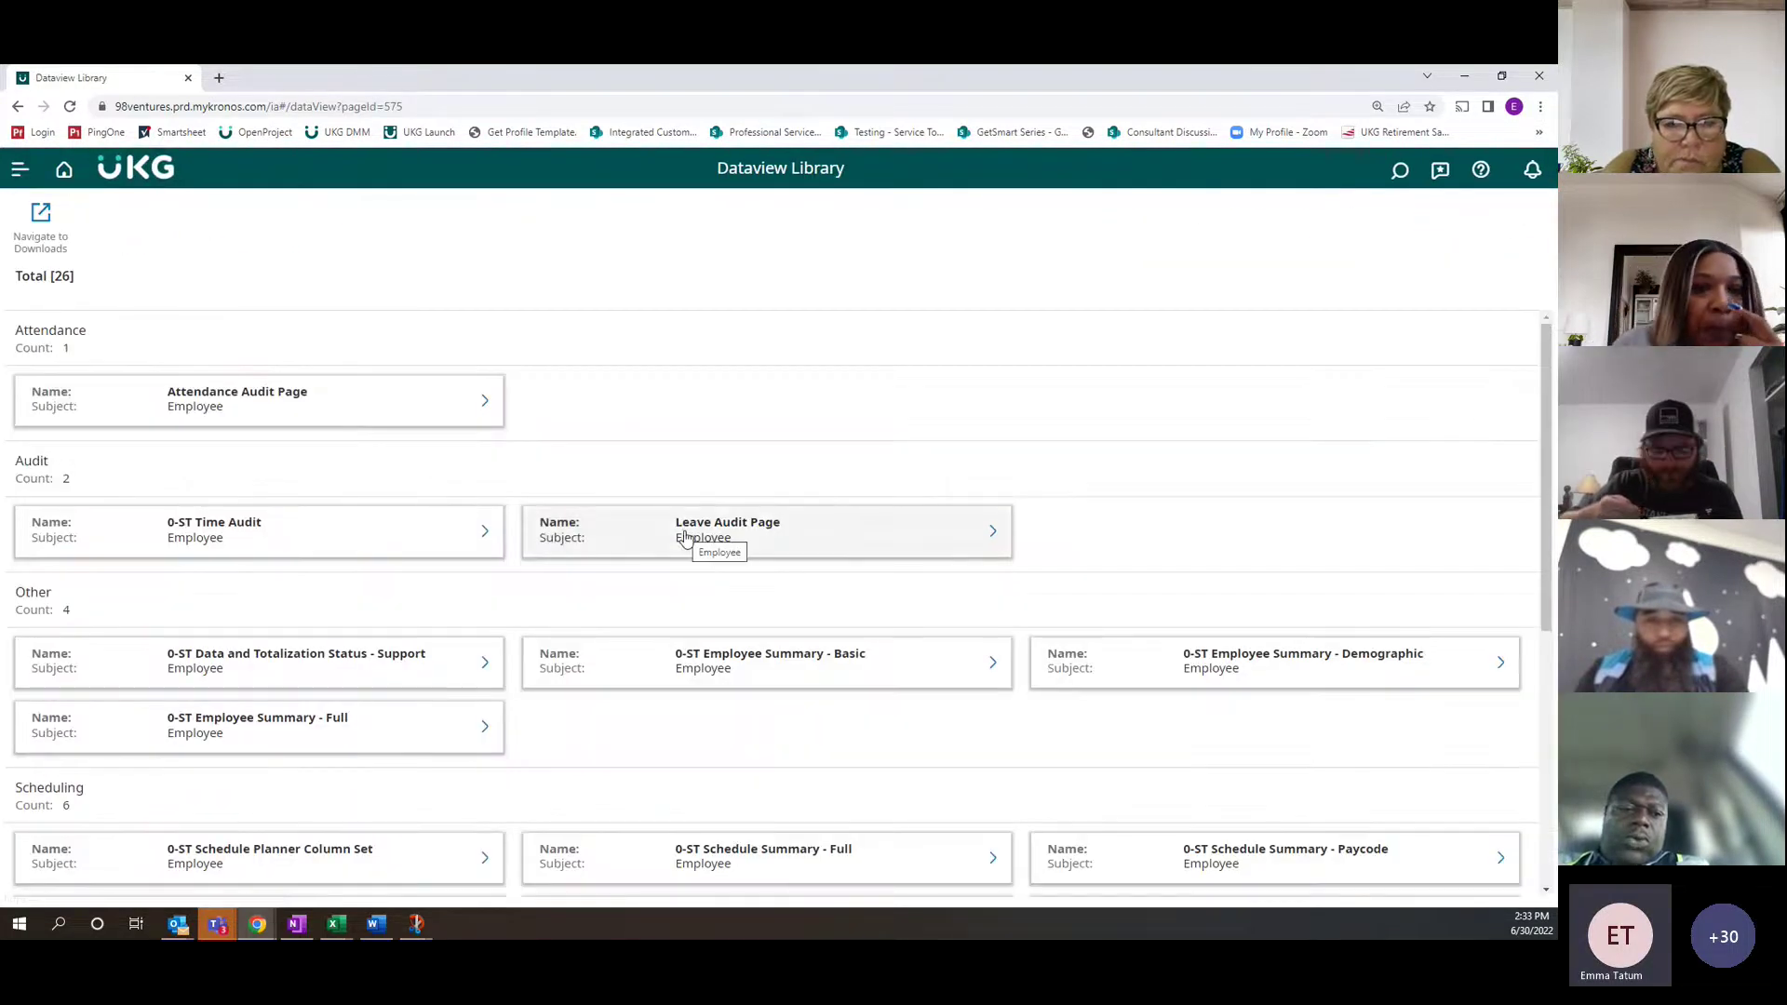
{"action": "scroll", "coordinate": [685, 540], "scroll_direction": "down", "scroll_amount": 5}
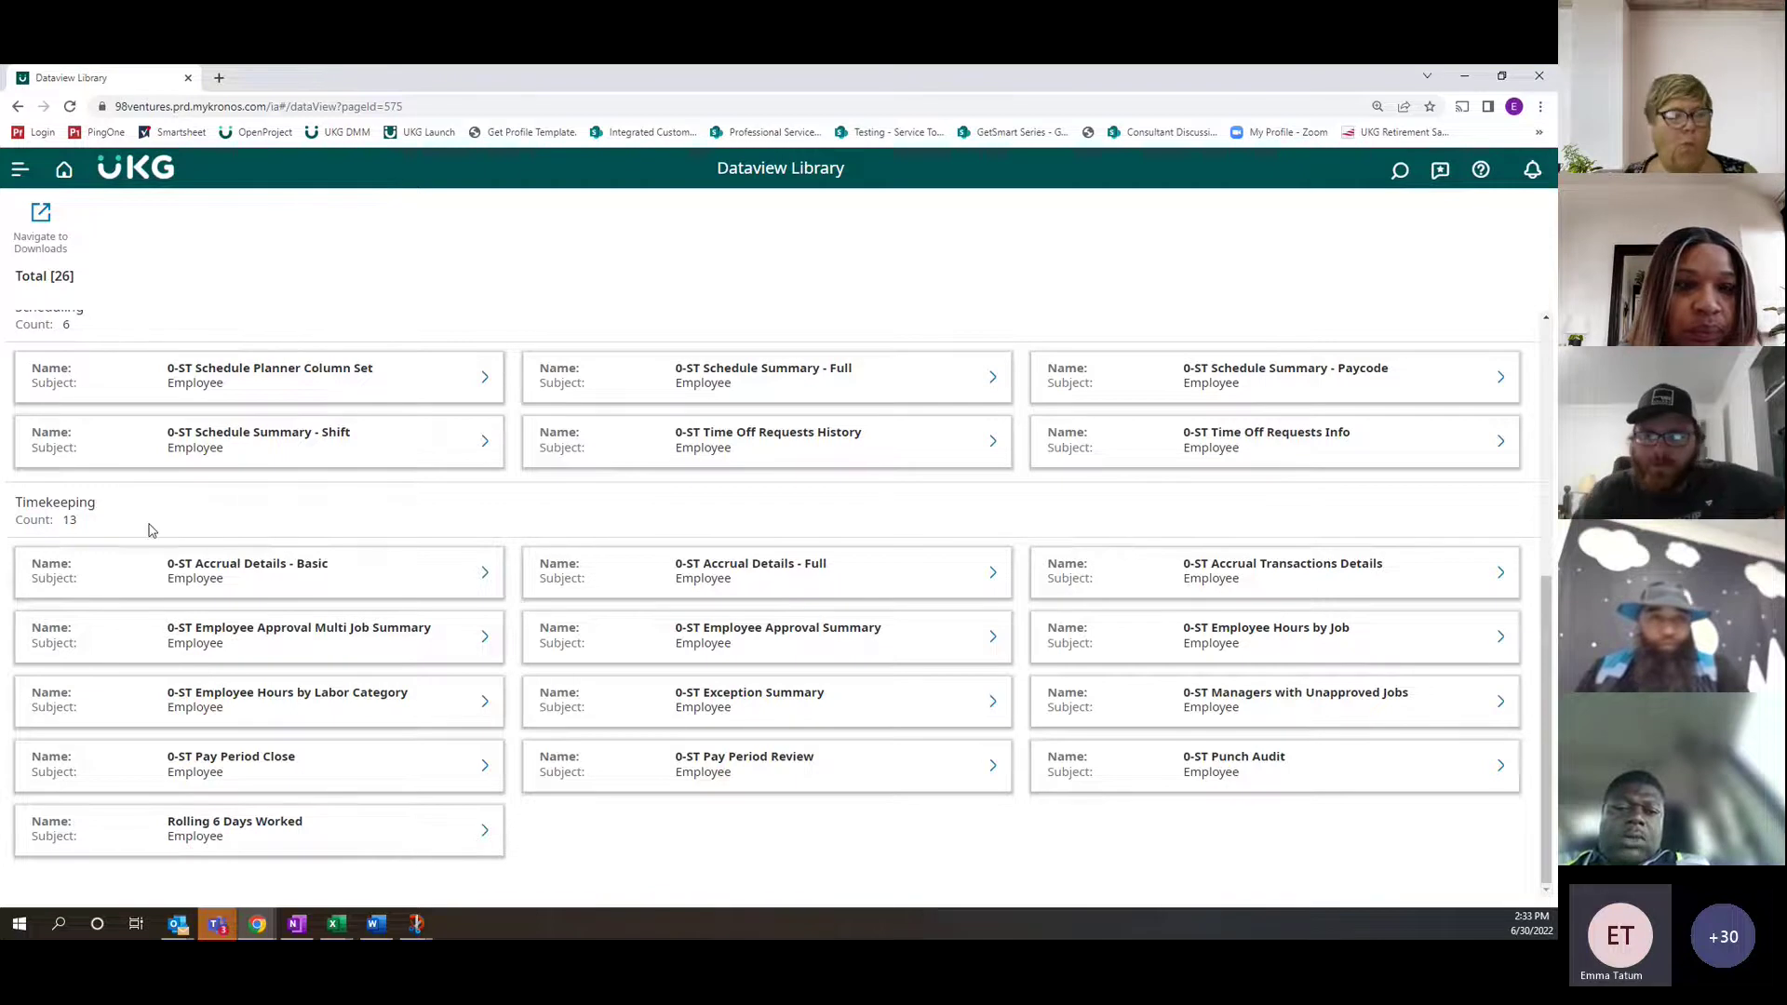
{"action": "left_click_drag", "start_coordinate": [28, 507], "coordinate": [132, 518]}
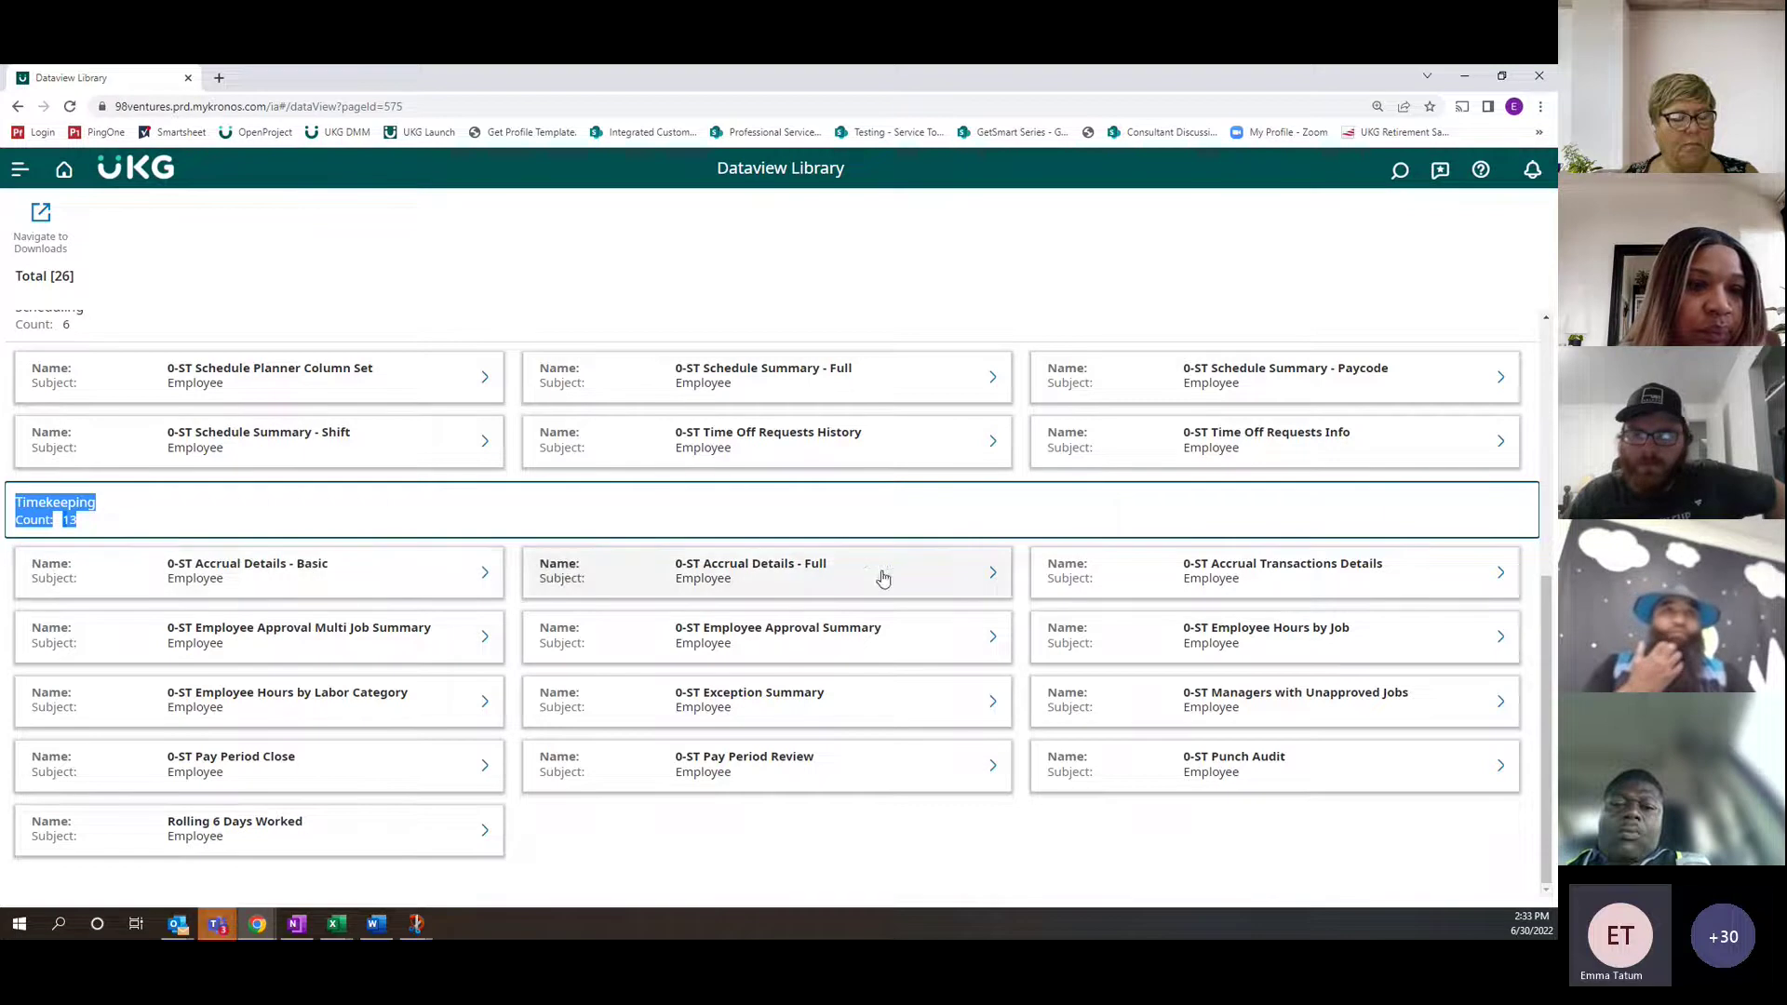
{"action": "left_click", "coordinate": [452, 581]}
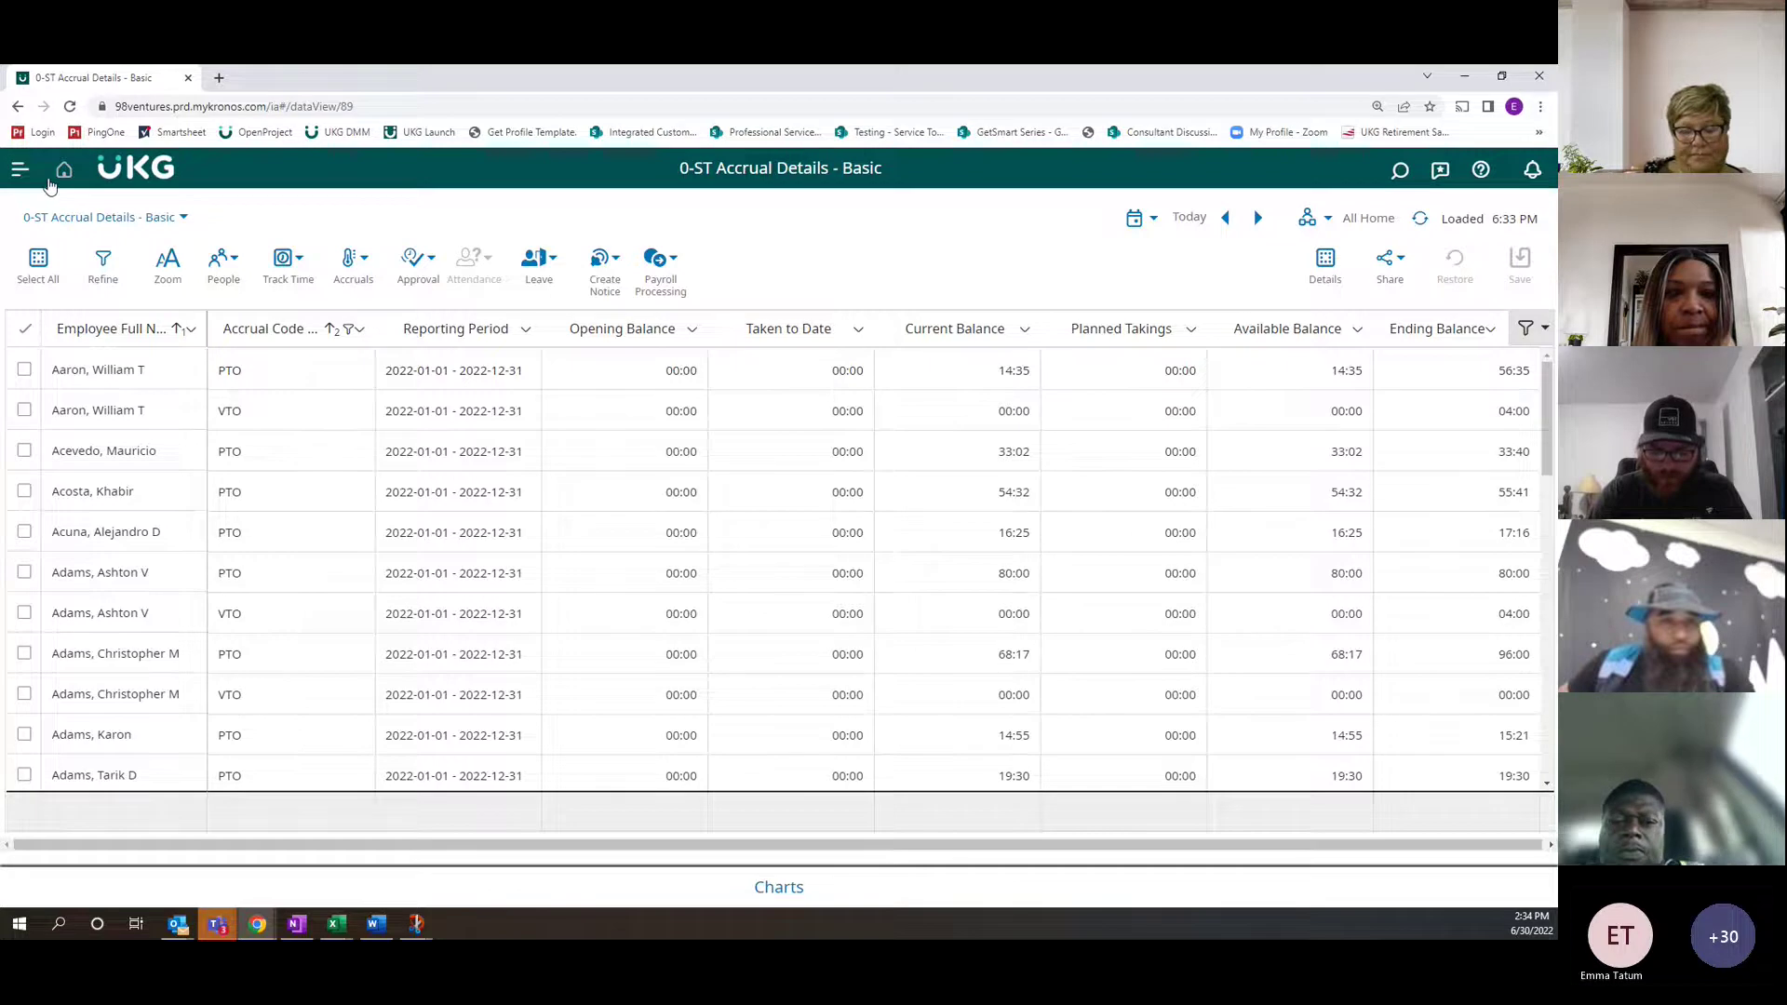
Open the Report Library, view the Timekeeping reports available to run, and close the report selection
{"action": "left_click", "coordinate": [20, 169]}
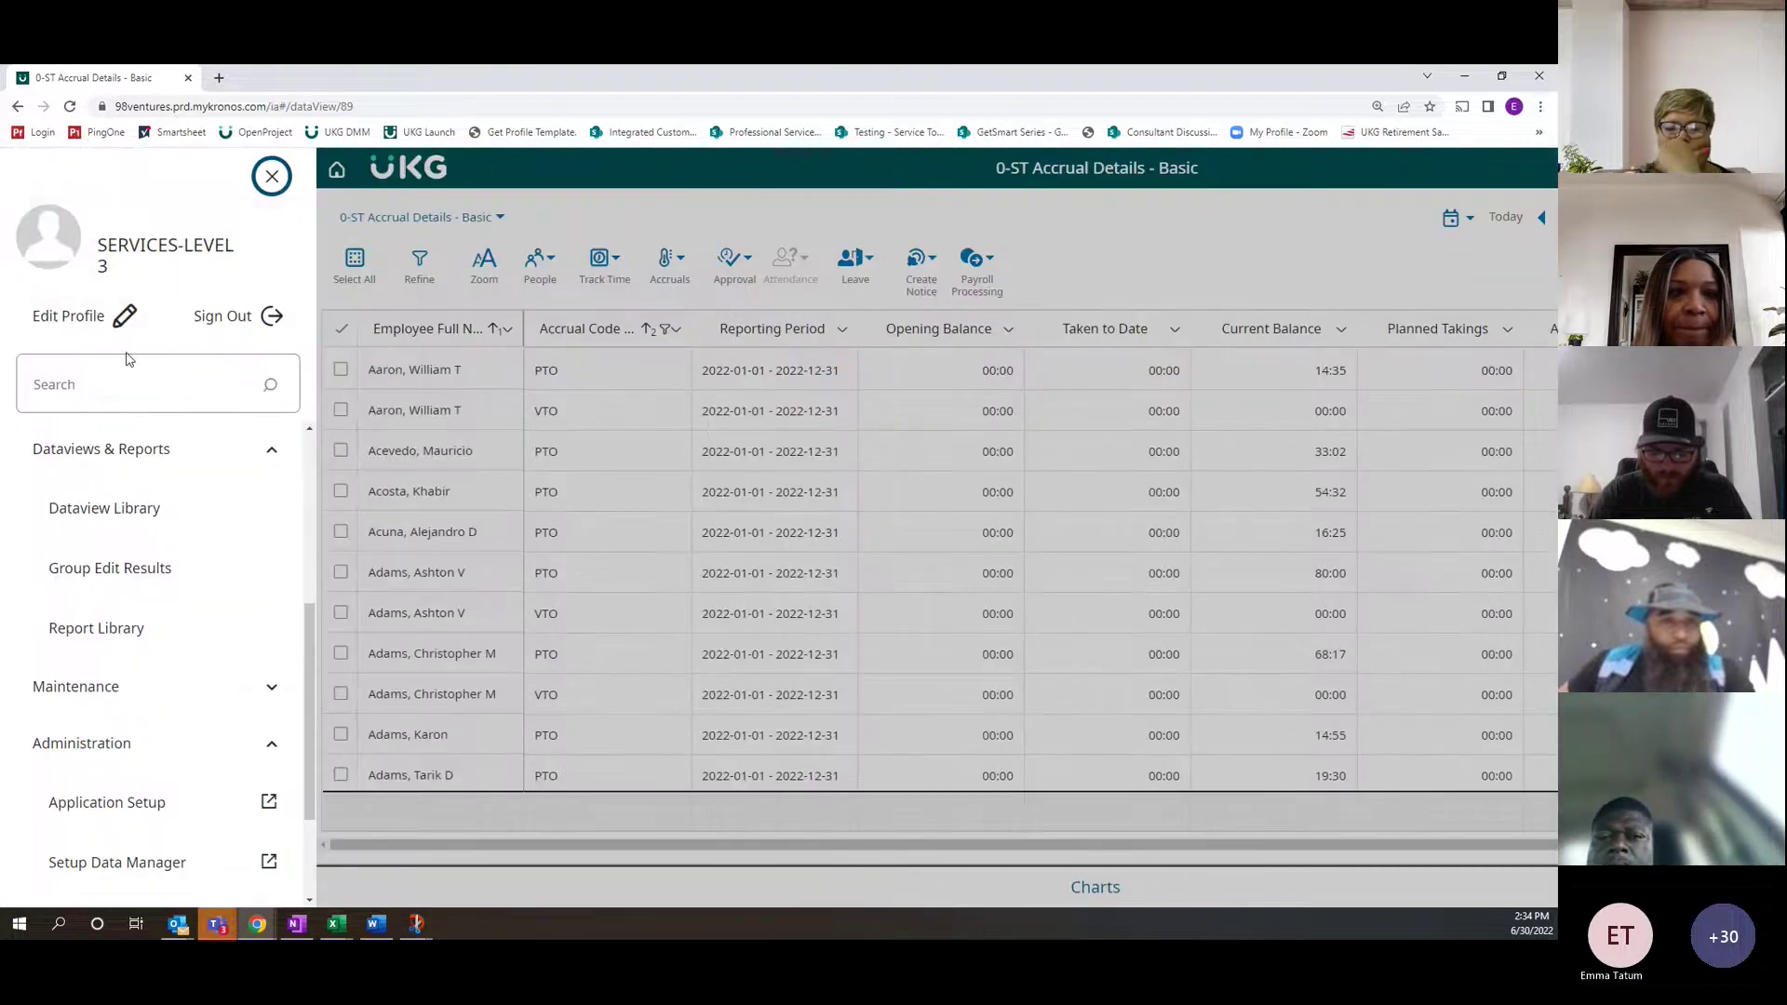
{"action": "left_click", "coordinate": [143, 633]}
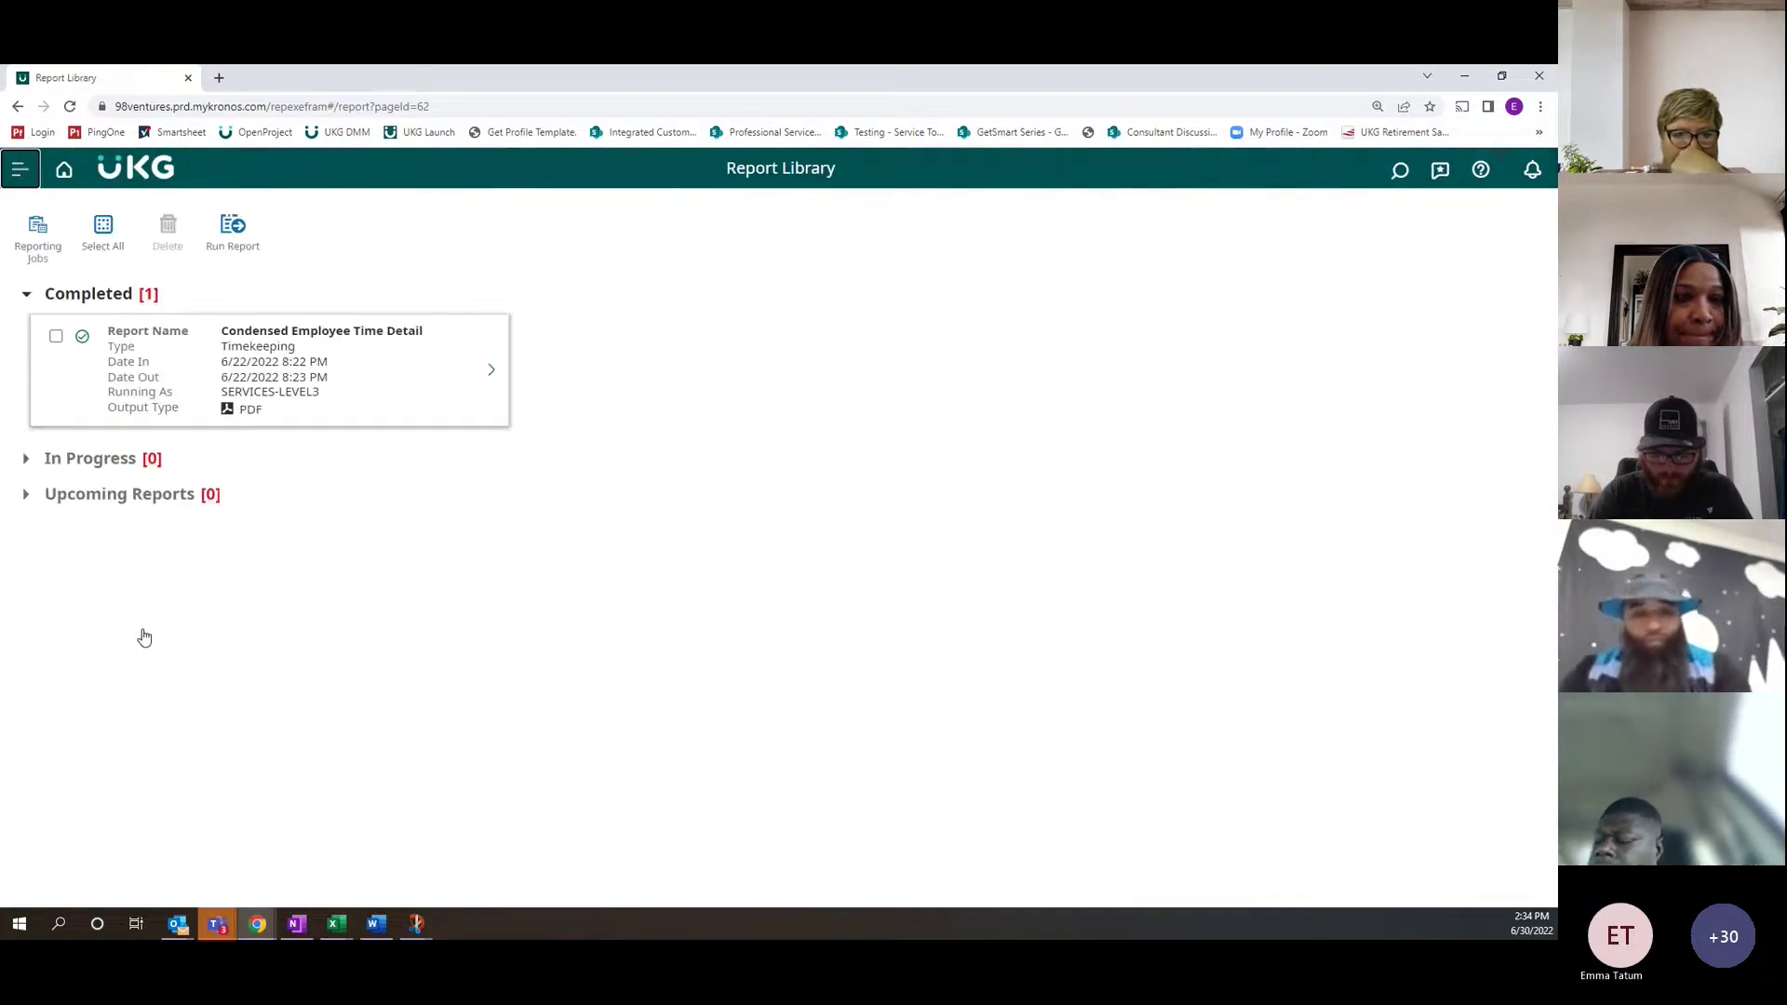
{"action": "left_click", "coordinate": [232, 240]}
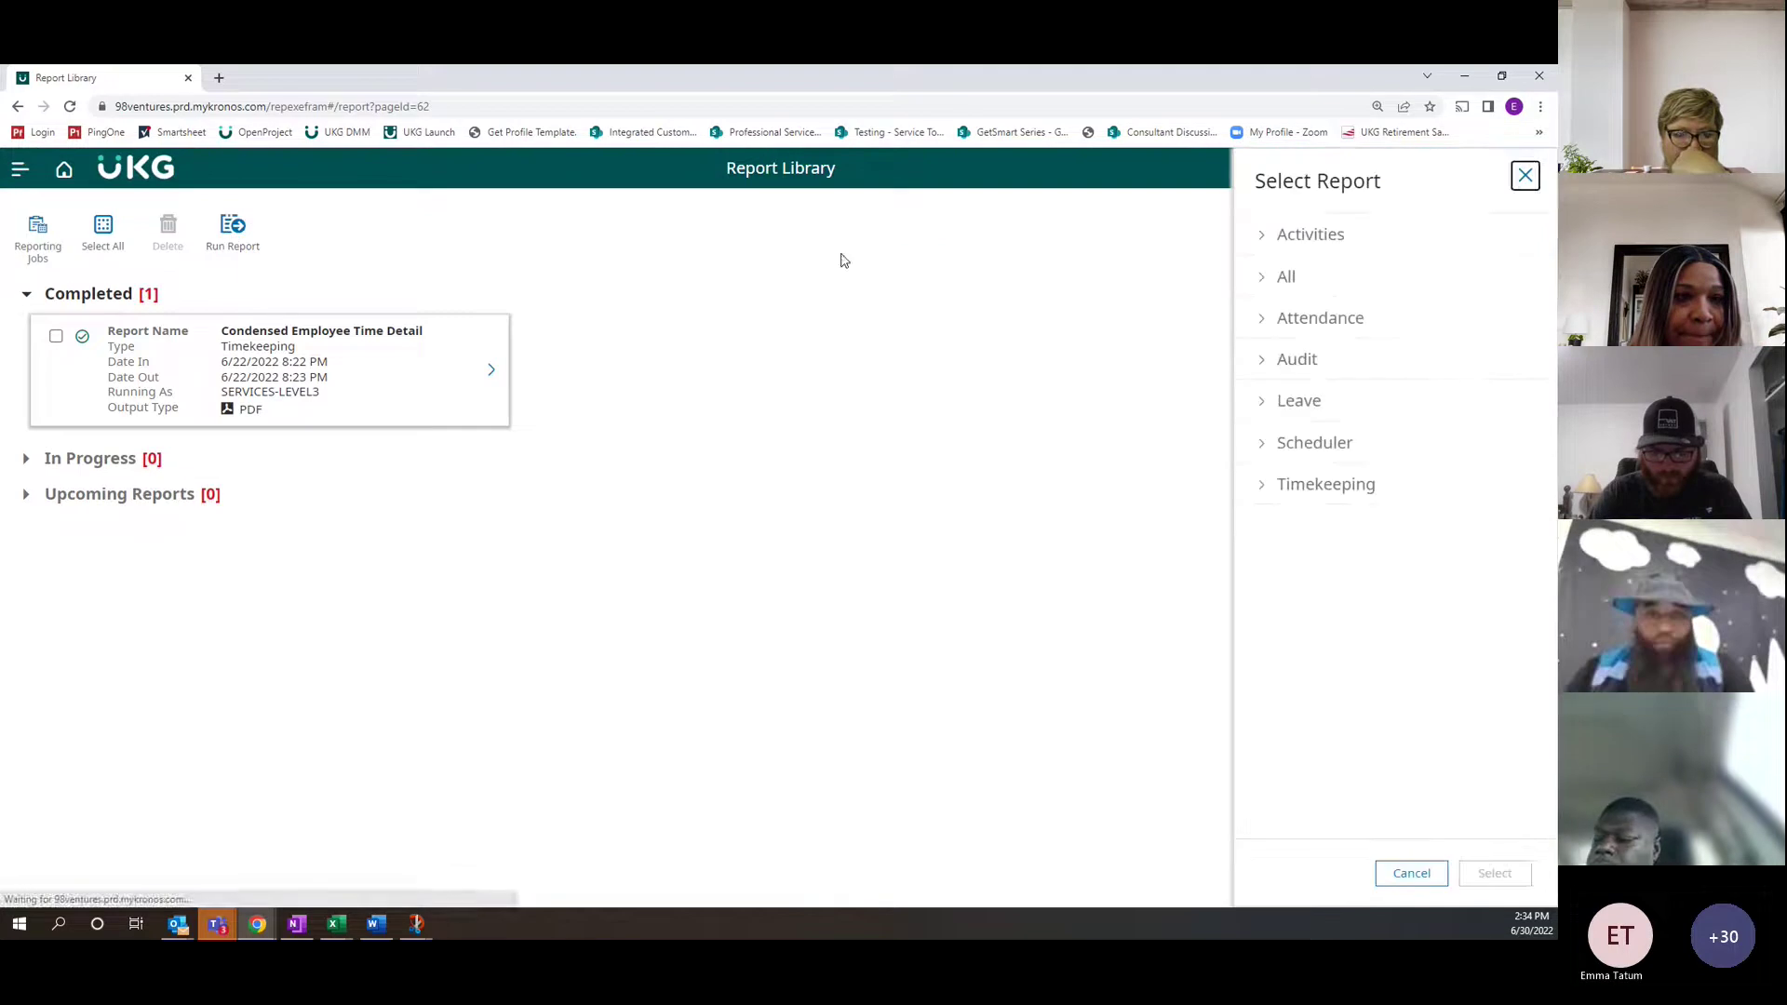
{"action": "left_click", "coordinate": [1301, 488]}
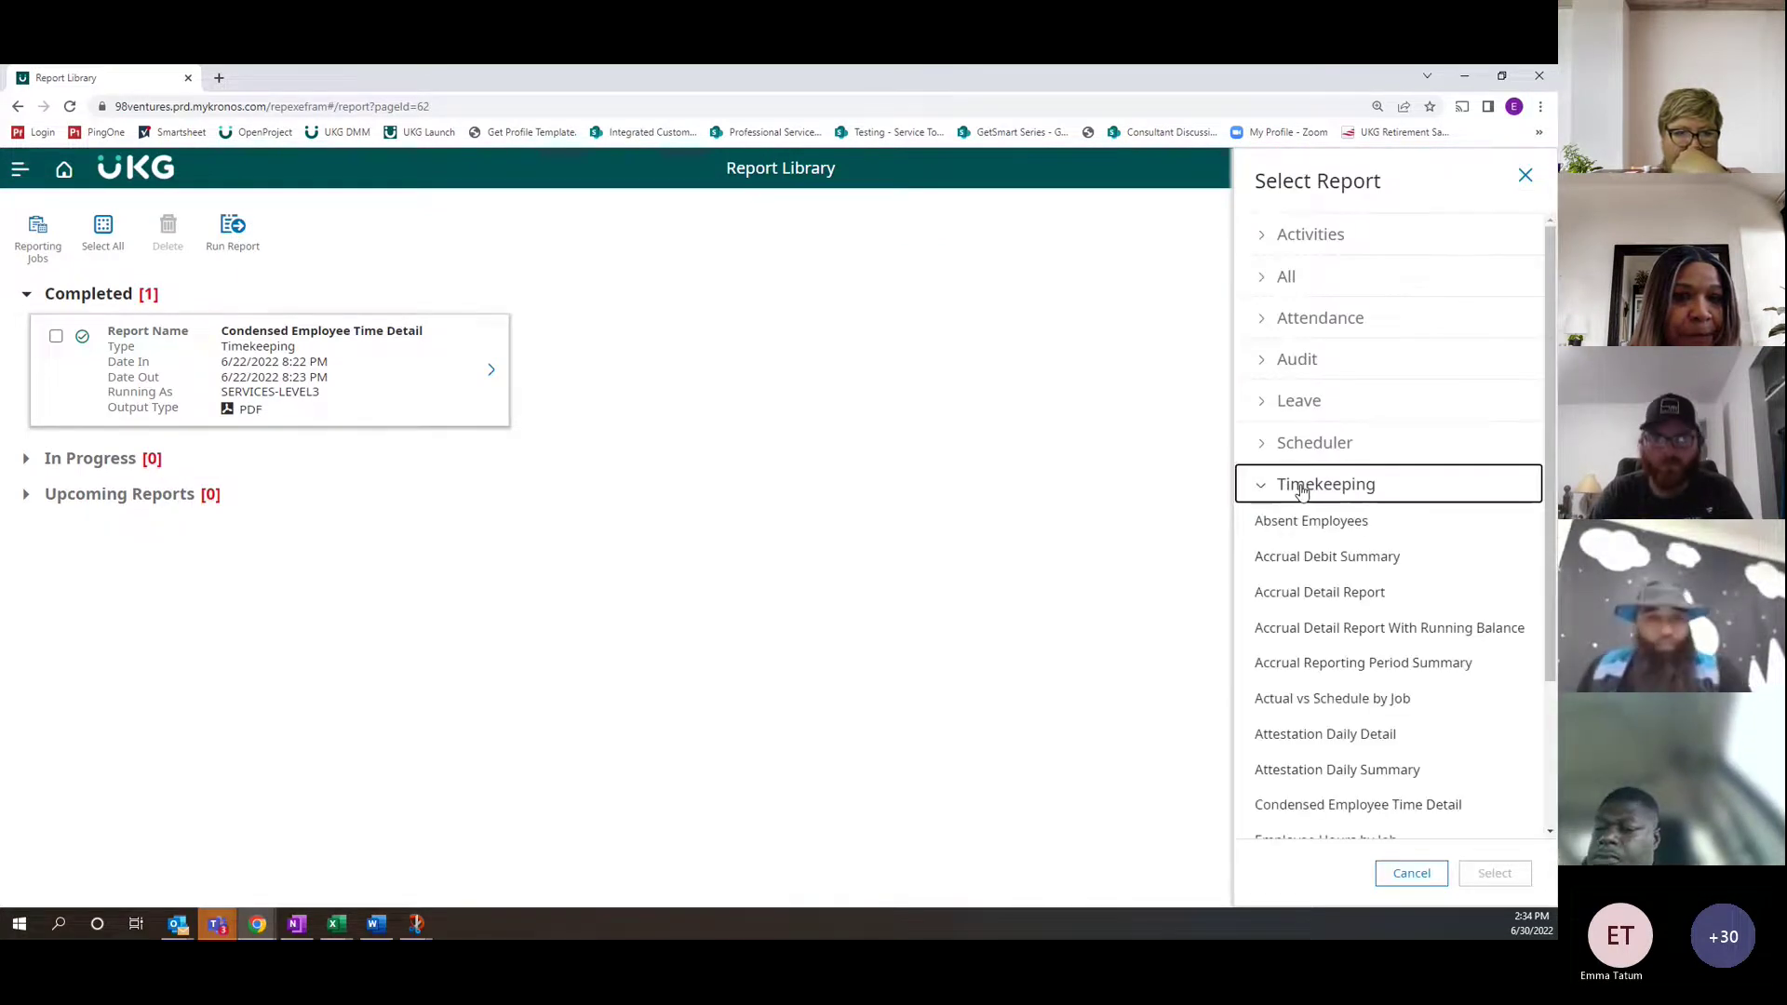
{"action": "left_click", "coordinate": [1301, 488]}
{"action": "left_click", "coordinate": [1526, 179]}
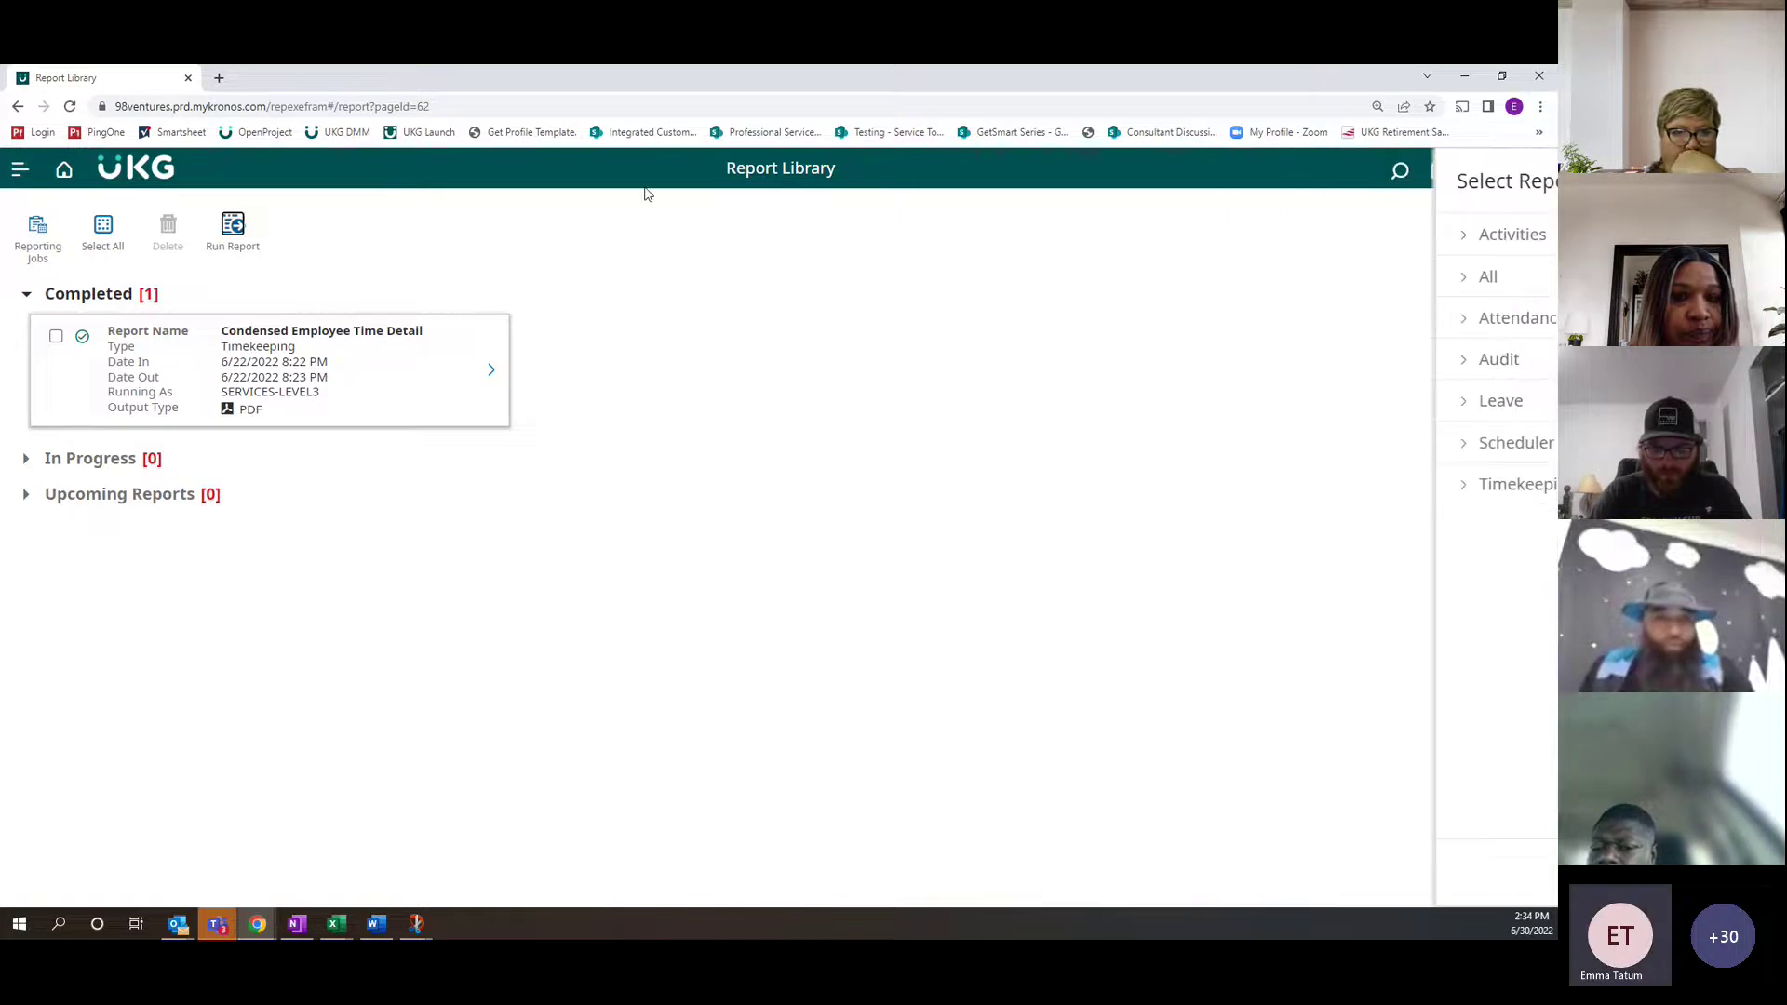
Reopen the Report Library and start running a report with the All category expanded
{"action": "left_click", "coordinate": [20, 168]}
{"action": "scroll", "coordinate": [110, 504], "scroll_direction": "up", "scroll_amount": 3}
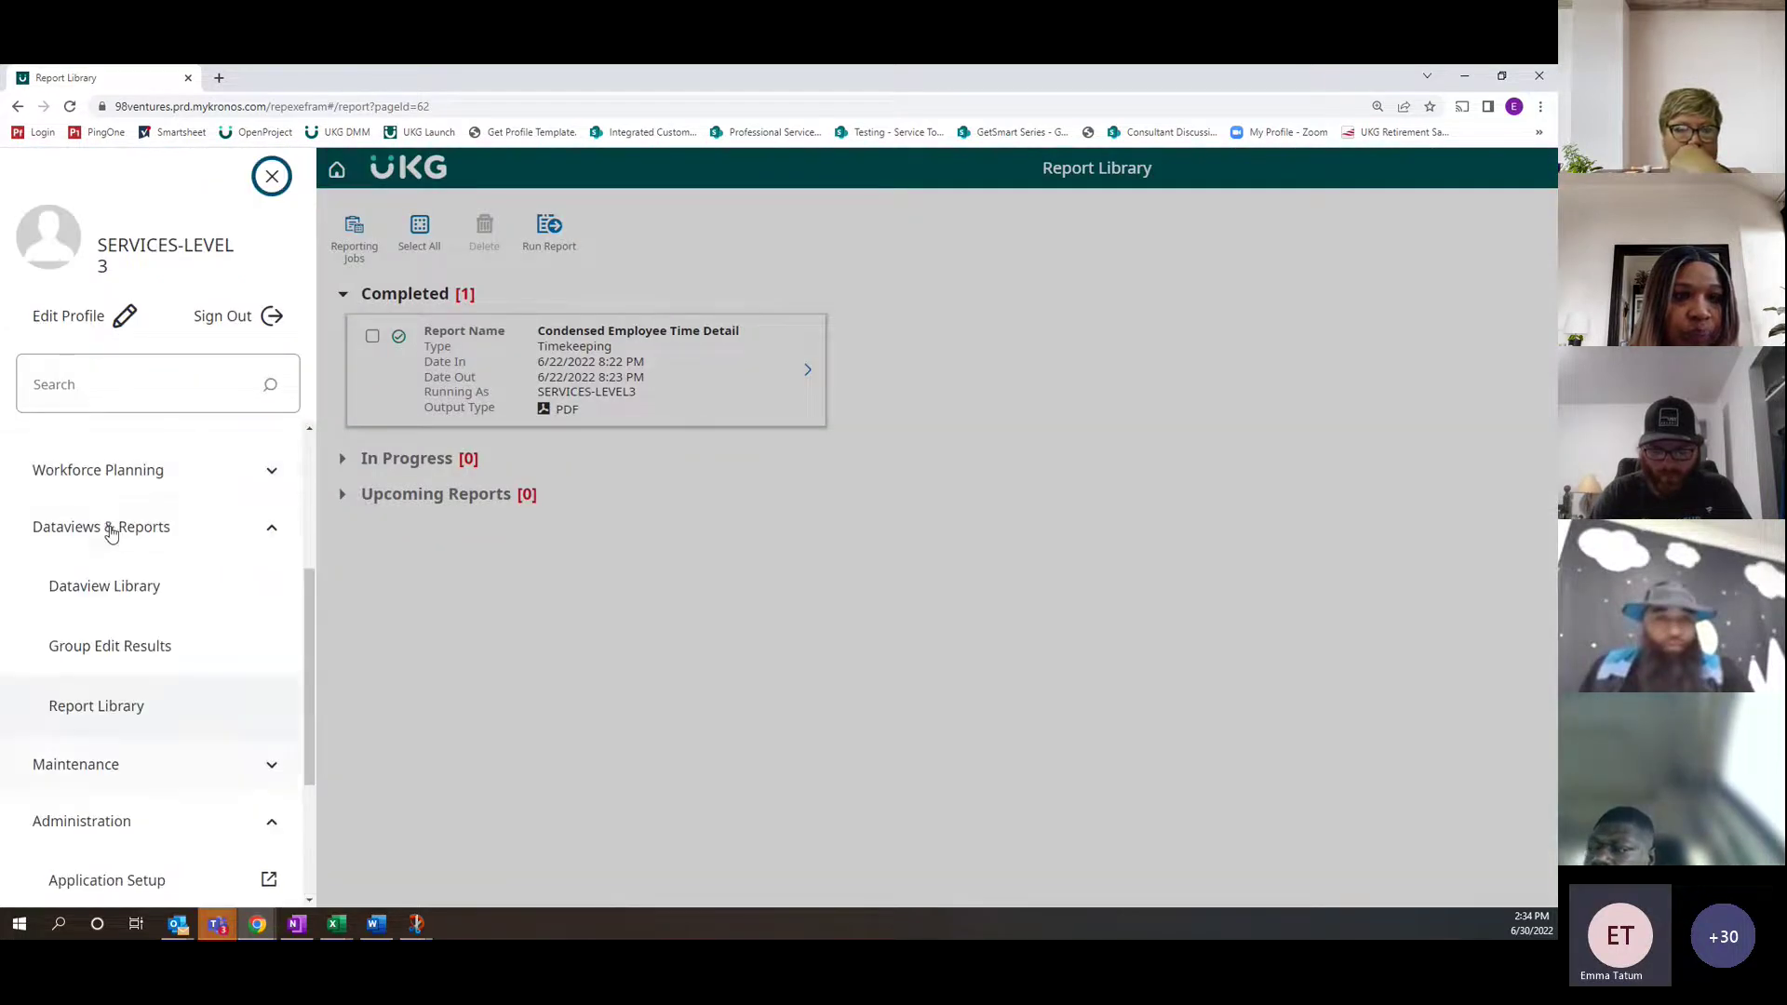
{"action": "left_click", "coordinate": [73, 709]}
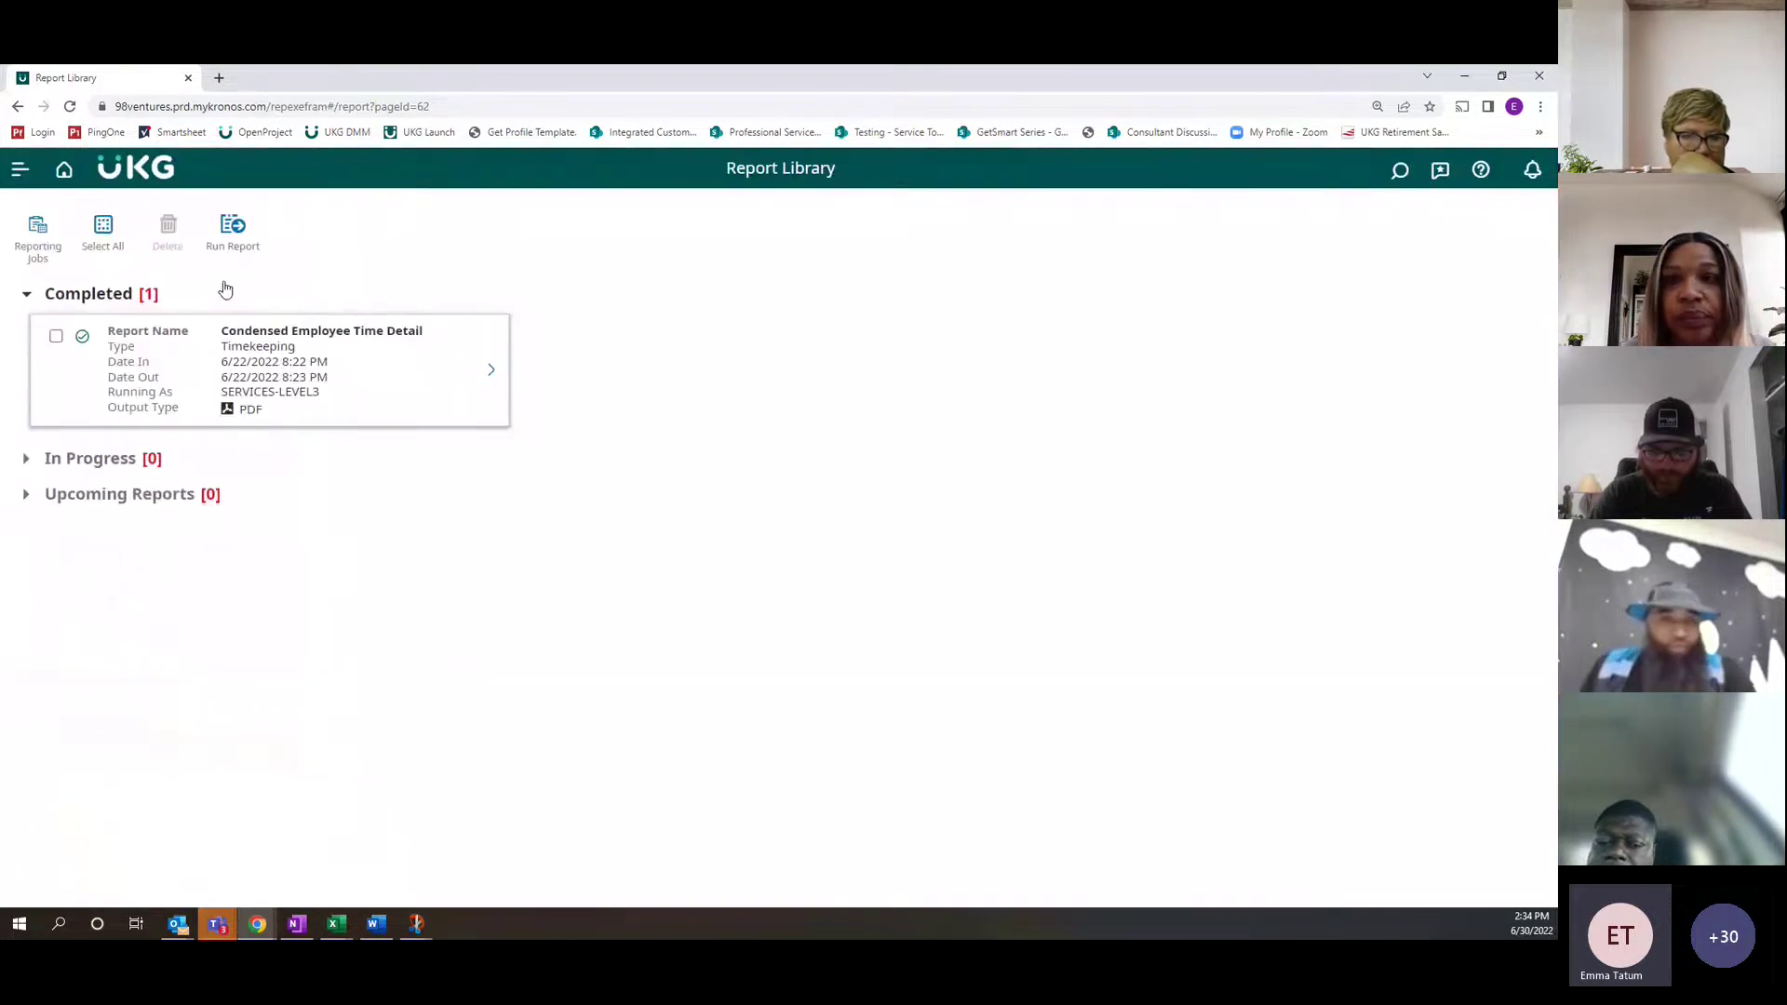
{"action": "left_click", "coordinate": [230, 232]}
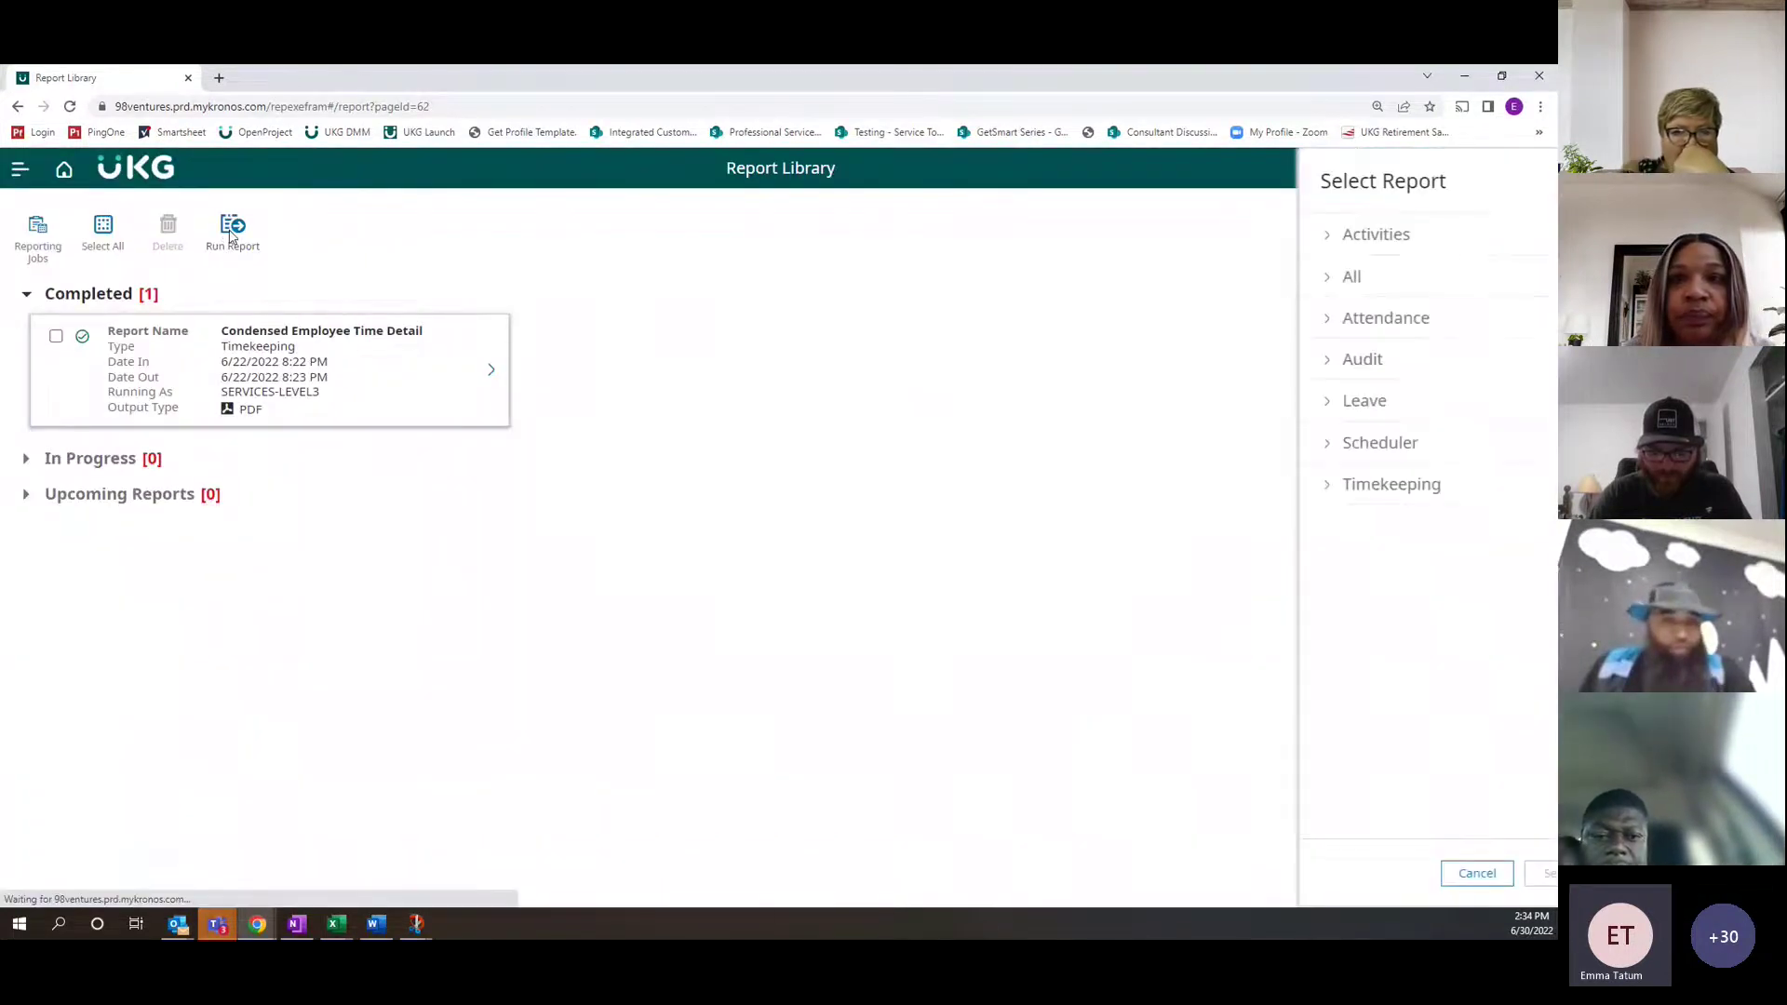
{"action": "left_click", "coordinate": [1302, 285]}
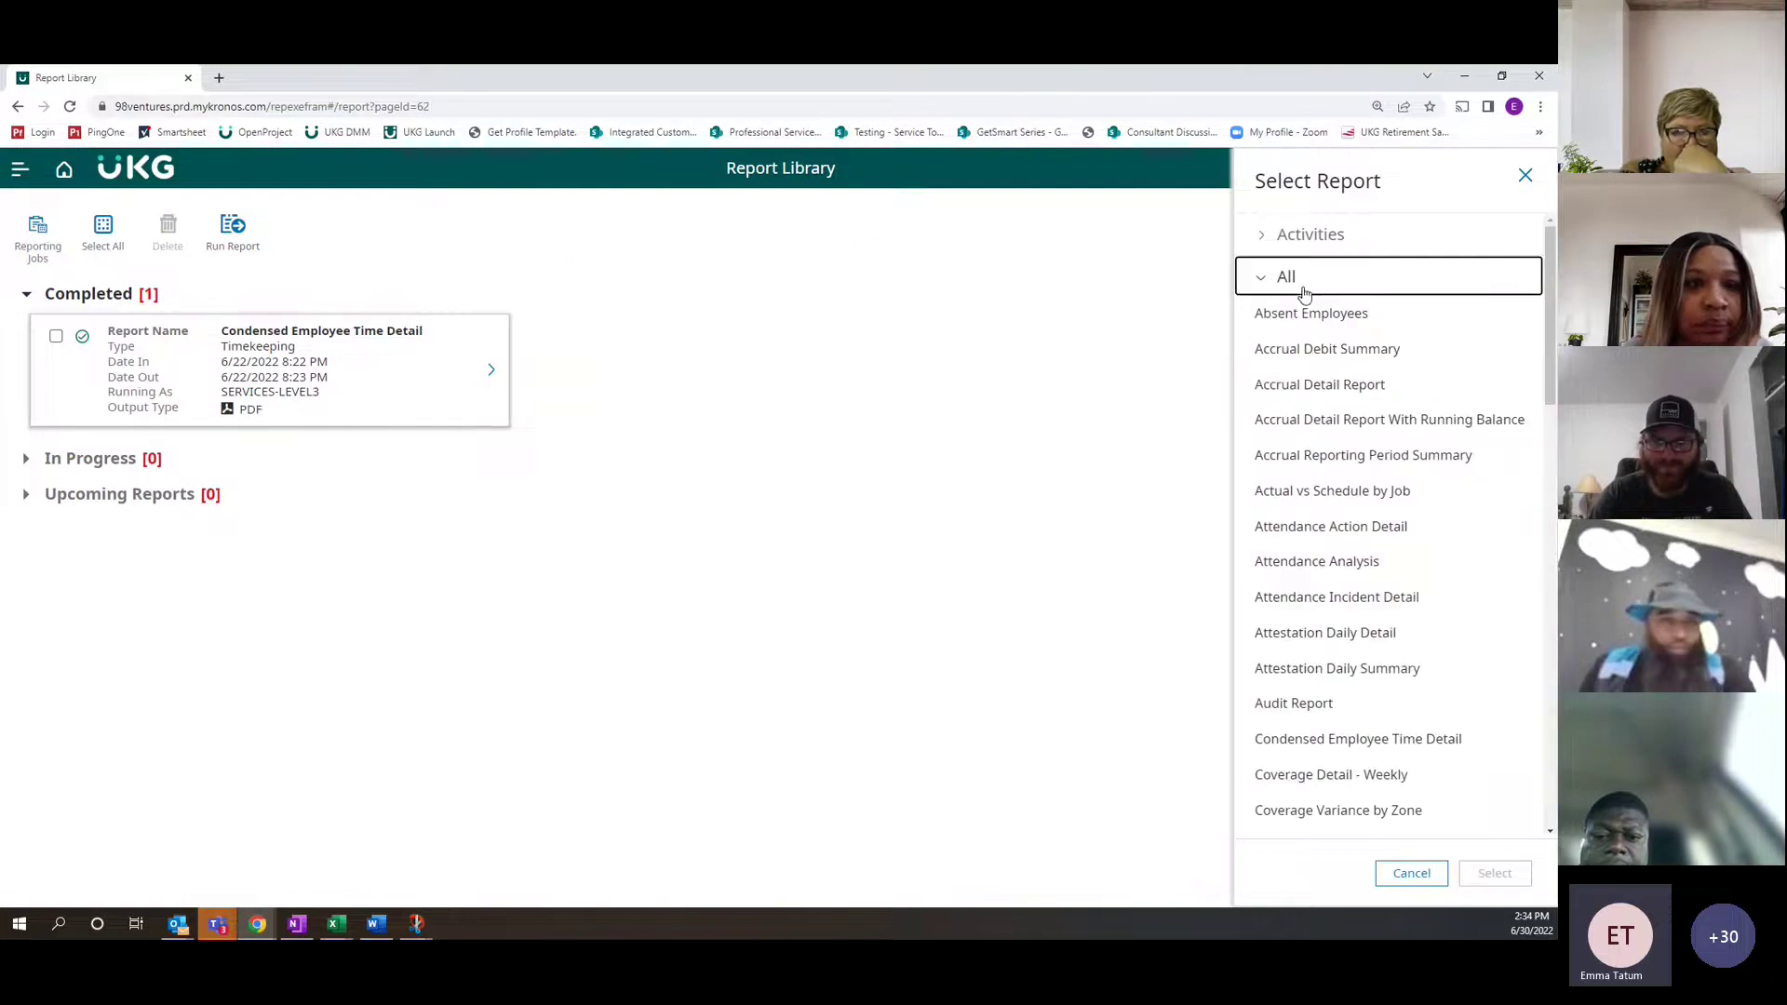
Choose the Exceptions report from the list of all reports and highlight its description
{"action": "scroll", "coordinate": [1350, 462], "scroll_direction": "down", "scroll_amount": 5}
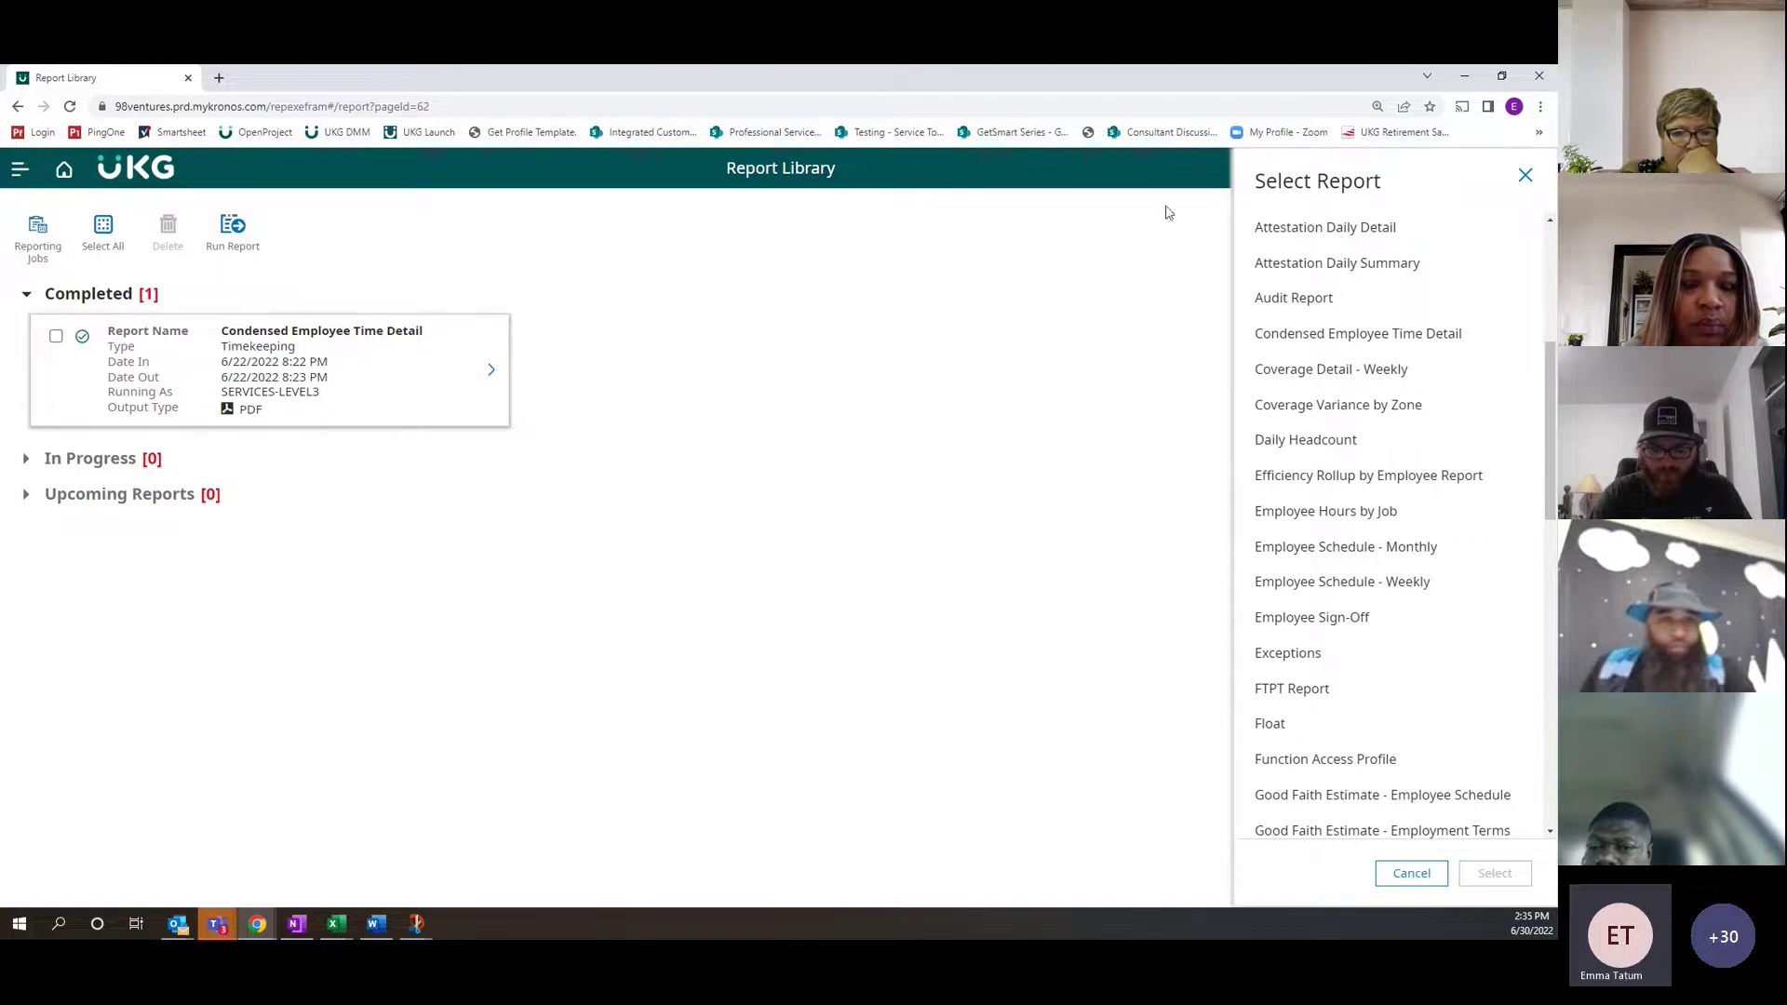
{"action": "scroll", "coordinate": [1438, 470], "scroll_direction": "down", "scroll_amount": 1}
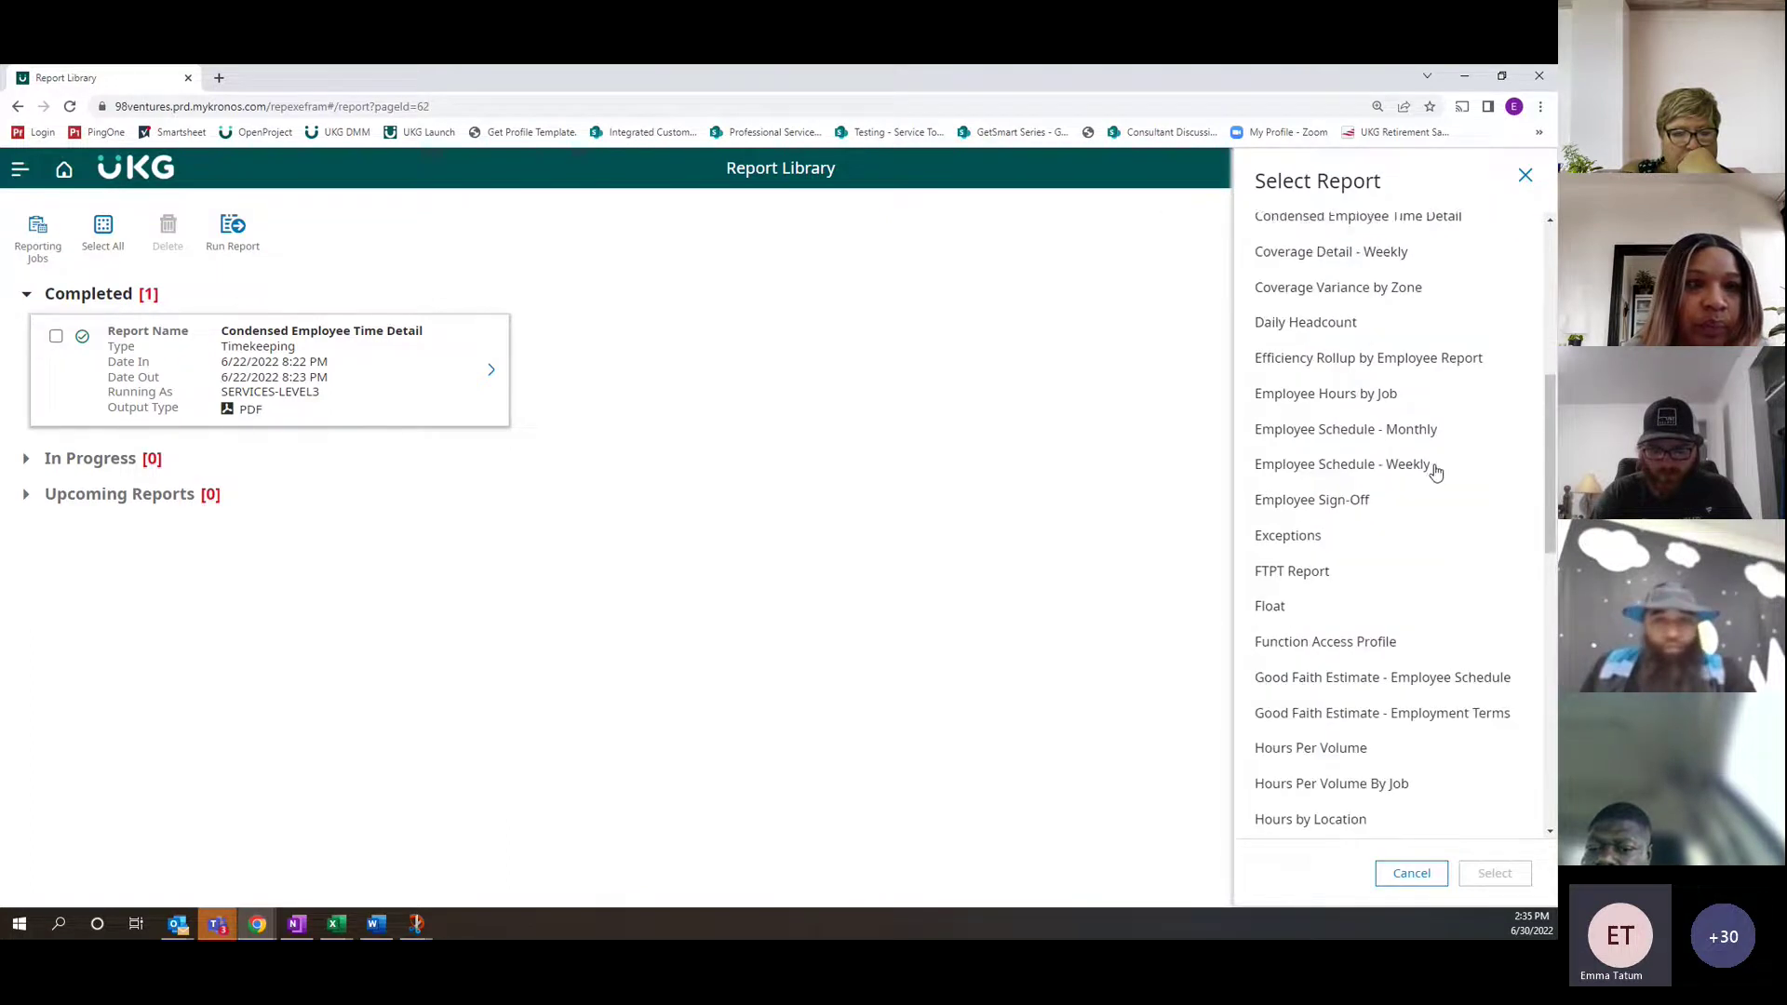
{"action": "scroll", "coordinate": [1437, 437], "scroll_direction": "down", "scroll_amount": 1}
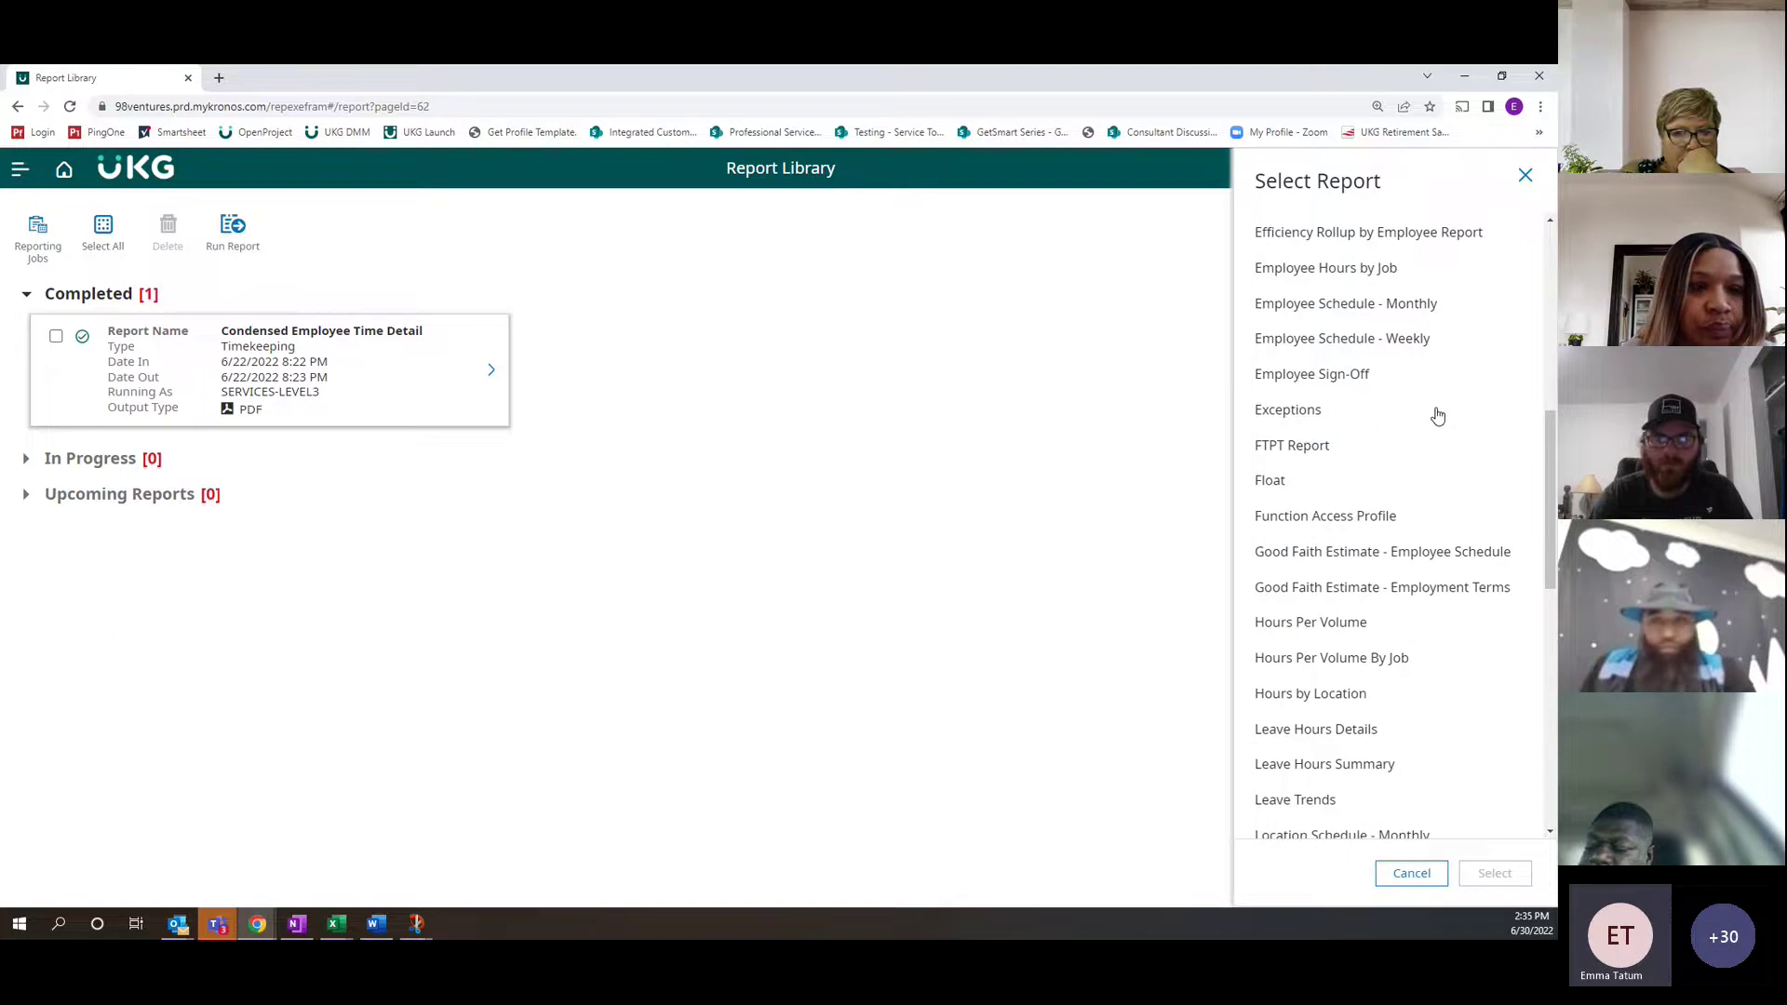
{"action": "scroll", "coordinate": [1433, 419], "scroll_direction": "down", "scroll_amount": 3}
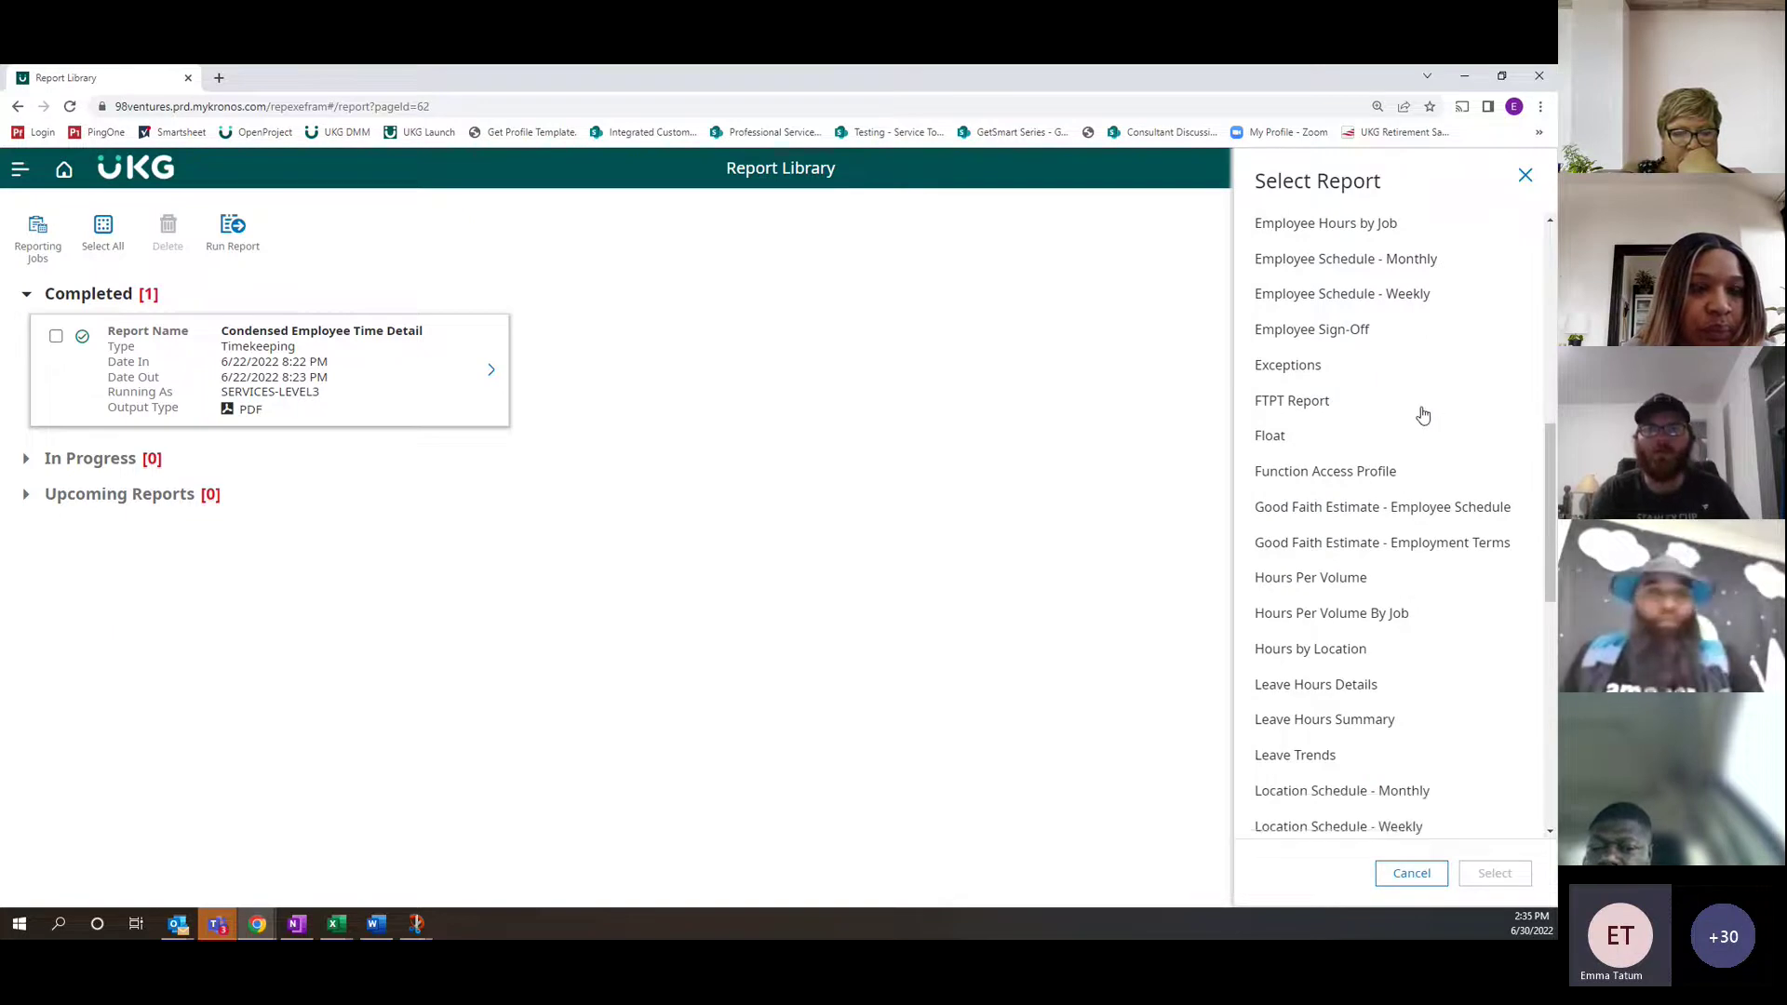
{"action": "scroll", "coordinate": [1410, 432], "scroll_direction": "up", "scroll_amount": 2}
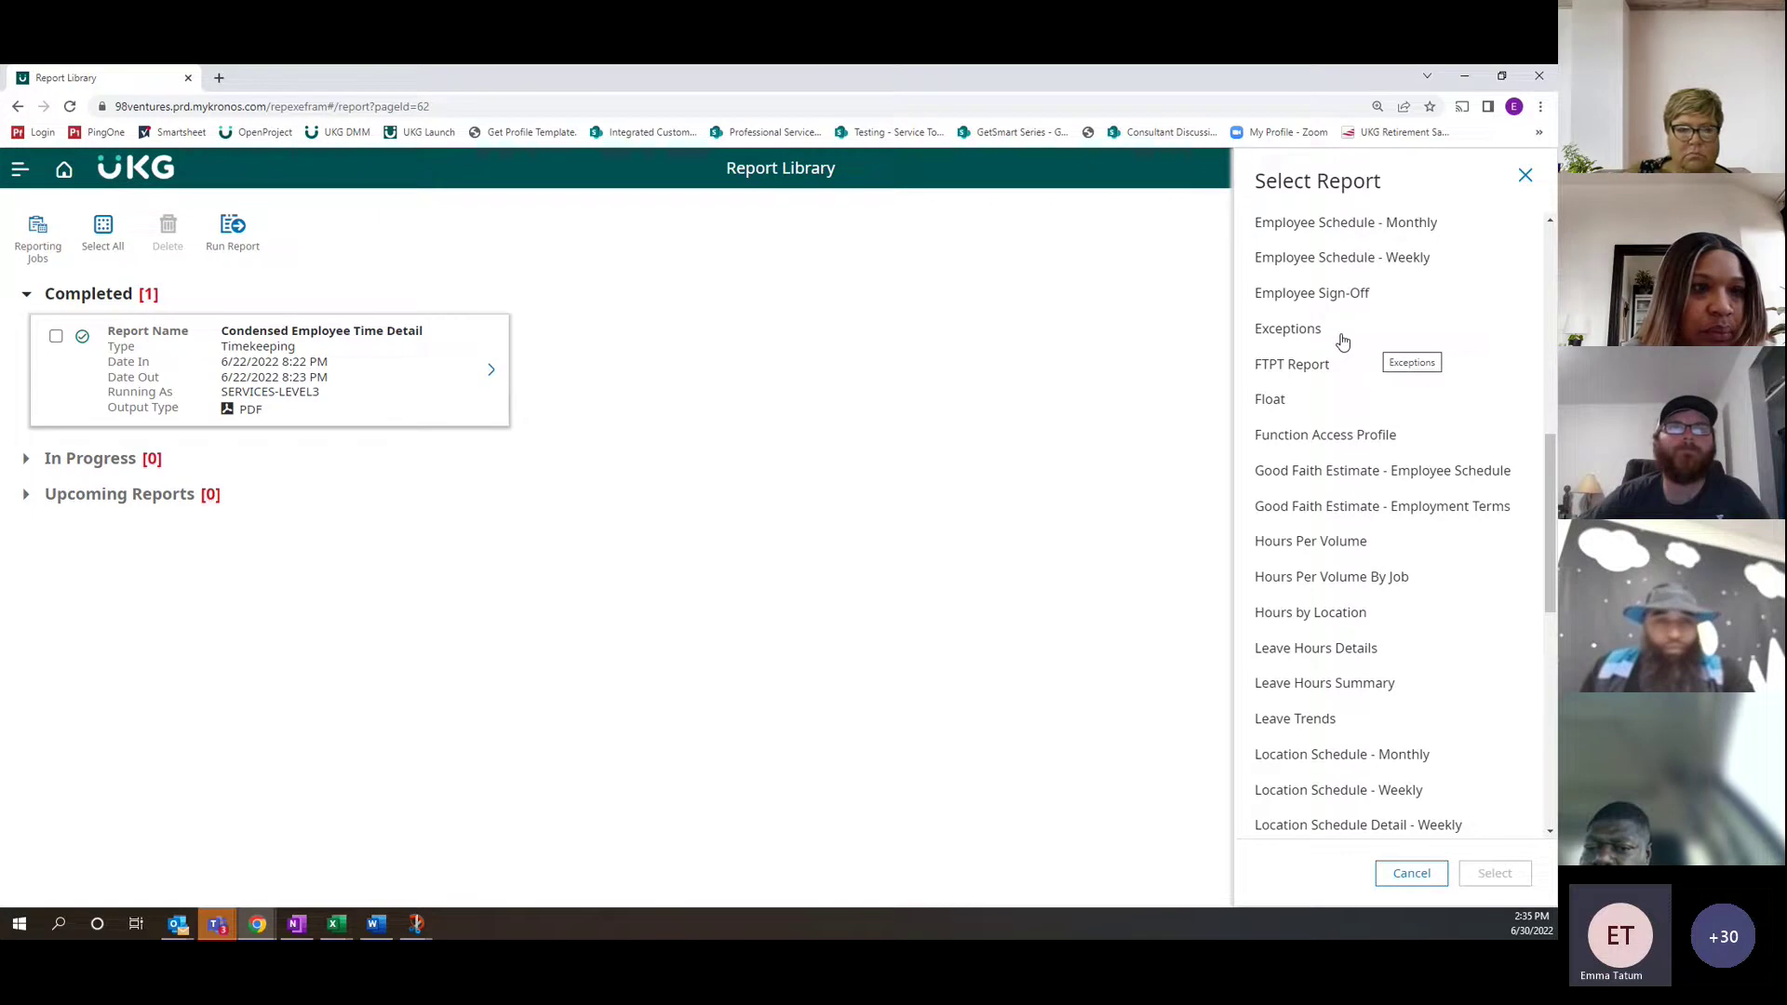
{"action": "left_click", "coordinate": [1343, 341]}
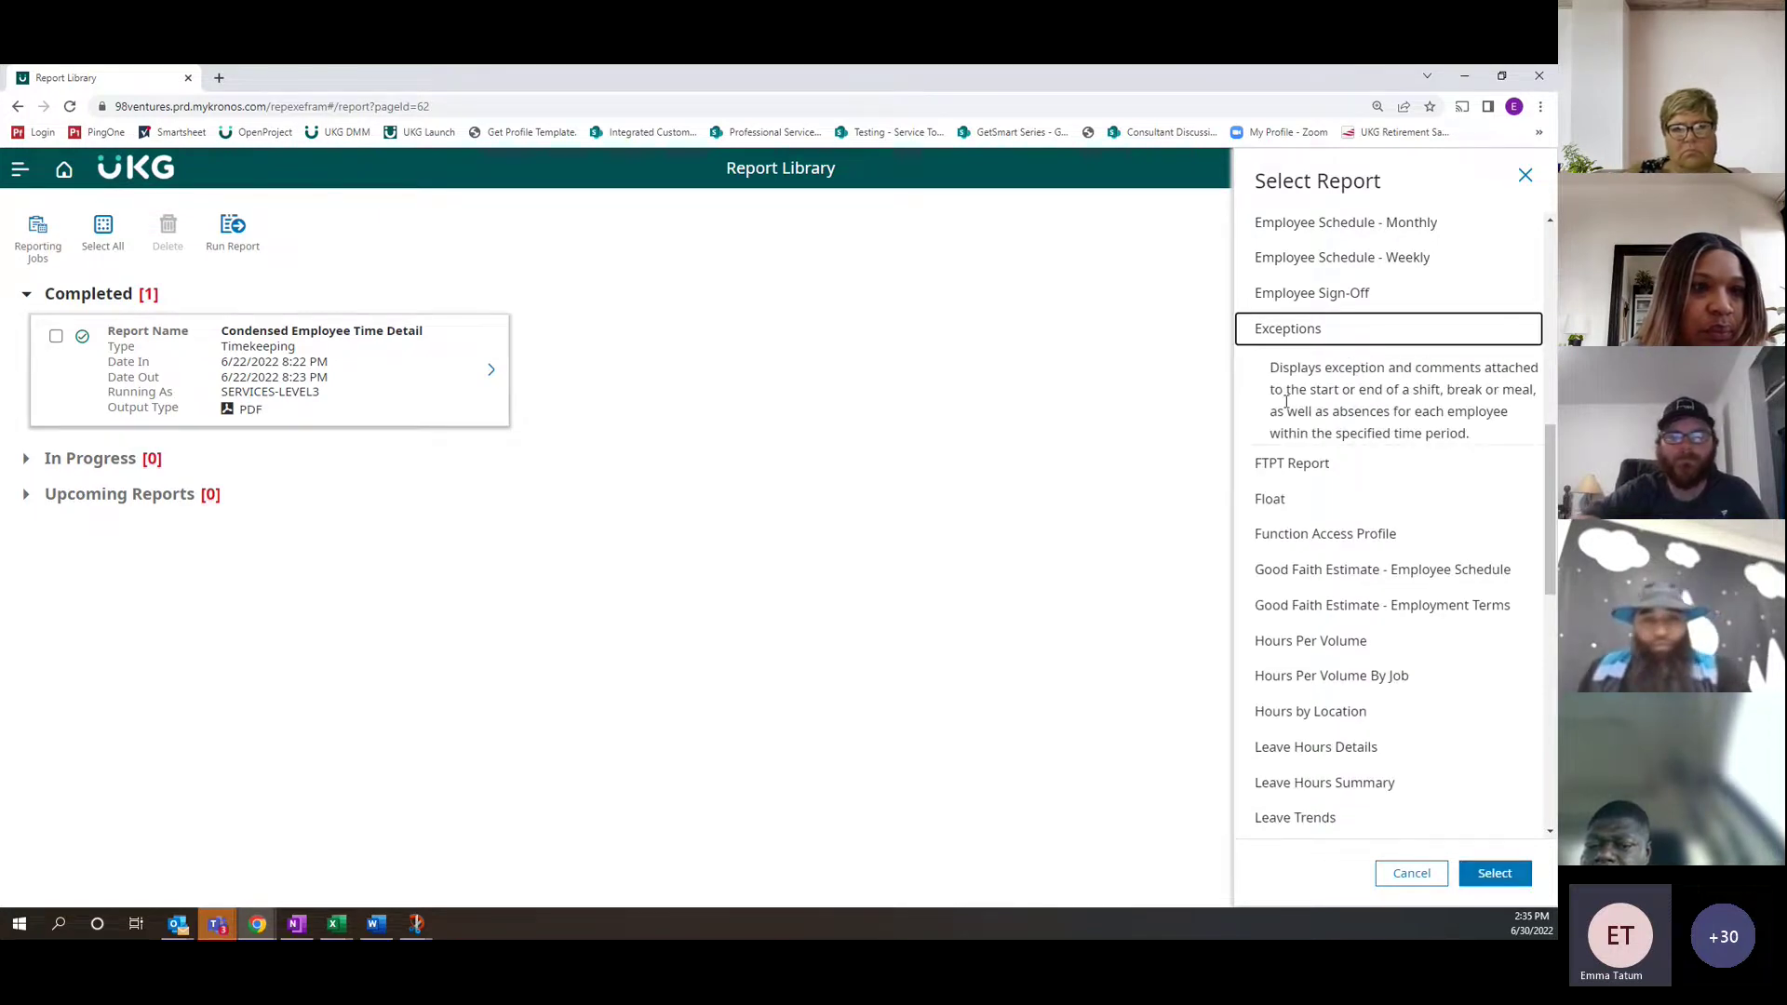
{"action": "left_click_drag", "start_coordinate": [1271, 367], "coordinate": [1480, 449]}
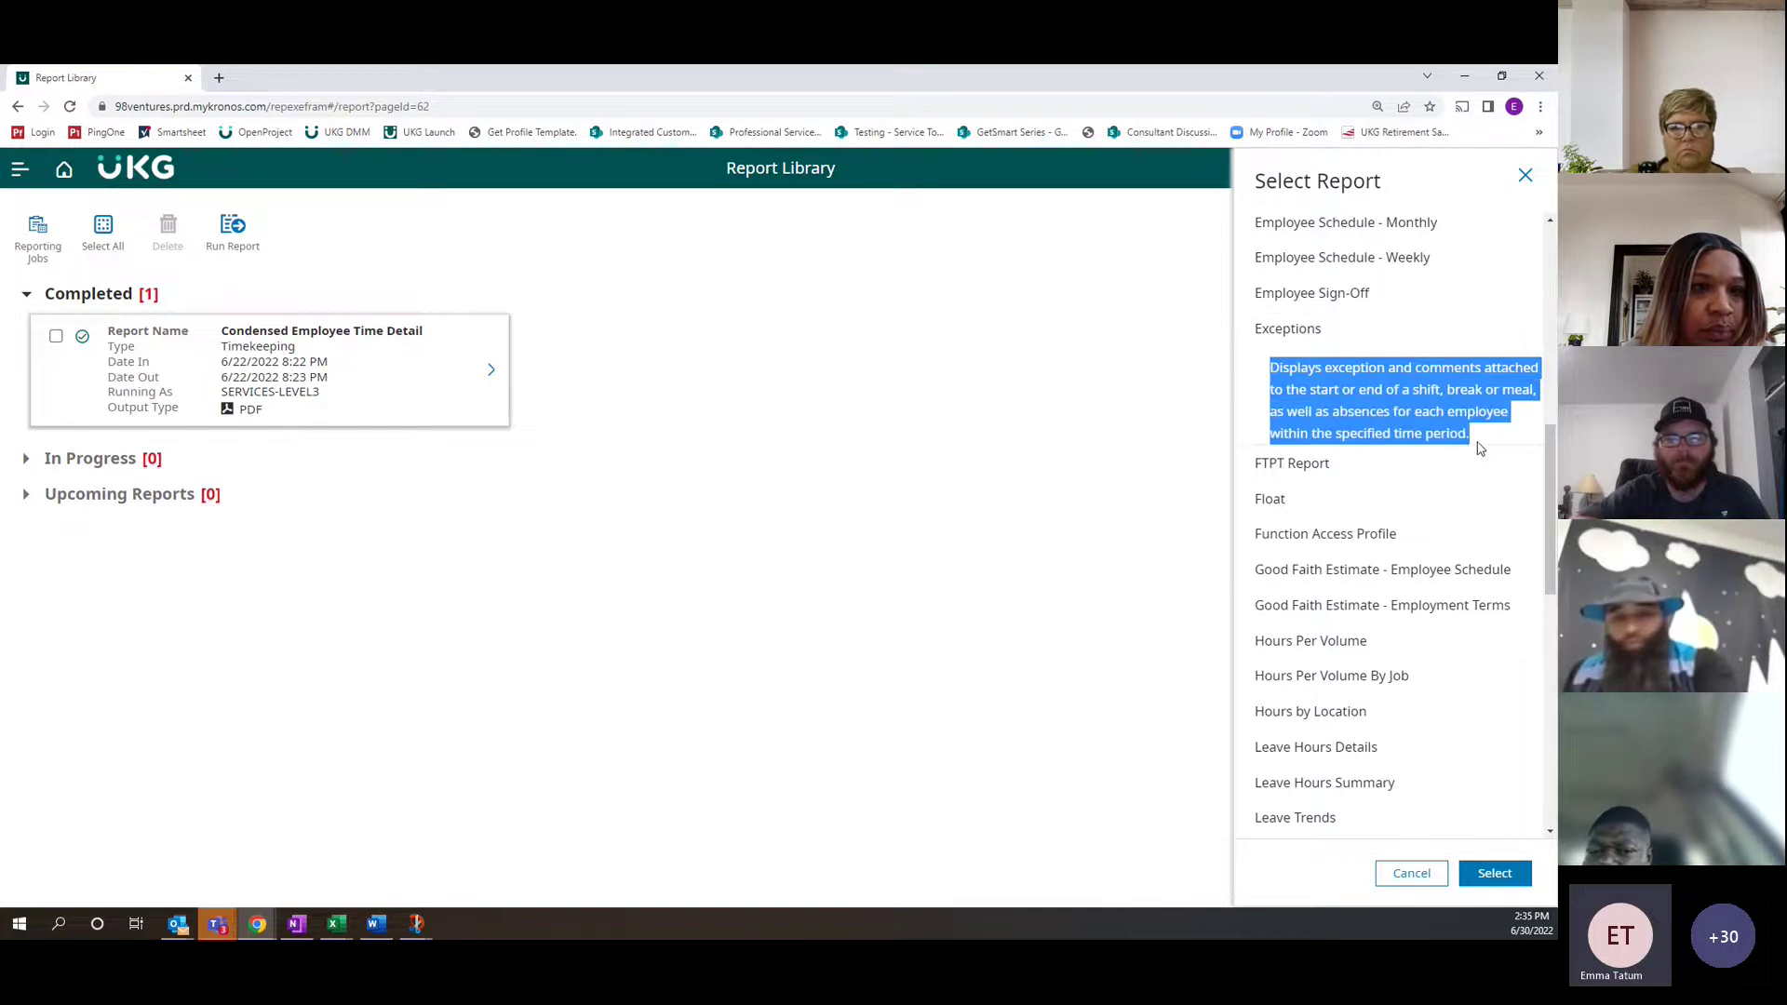
Select the Exceptions report to run and set its timeframe to Yesterday
{"action": "left_click", "coordinate": [1478, 447]}
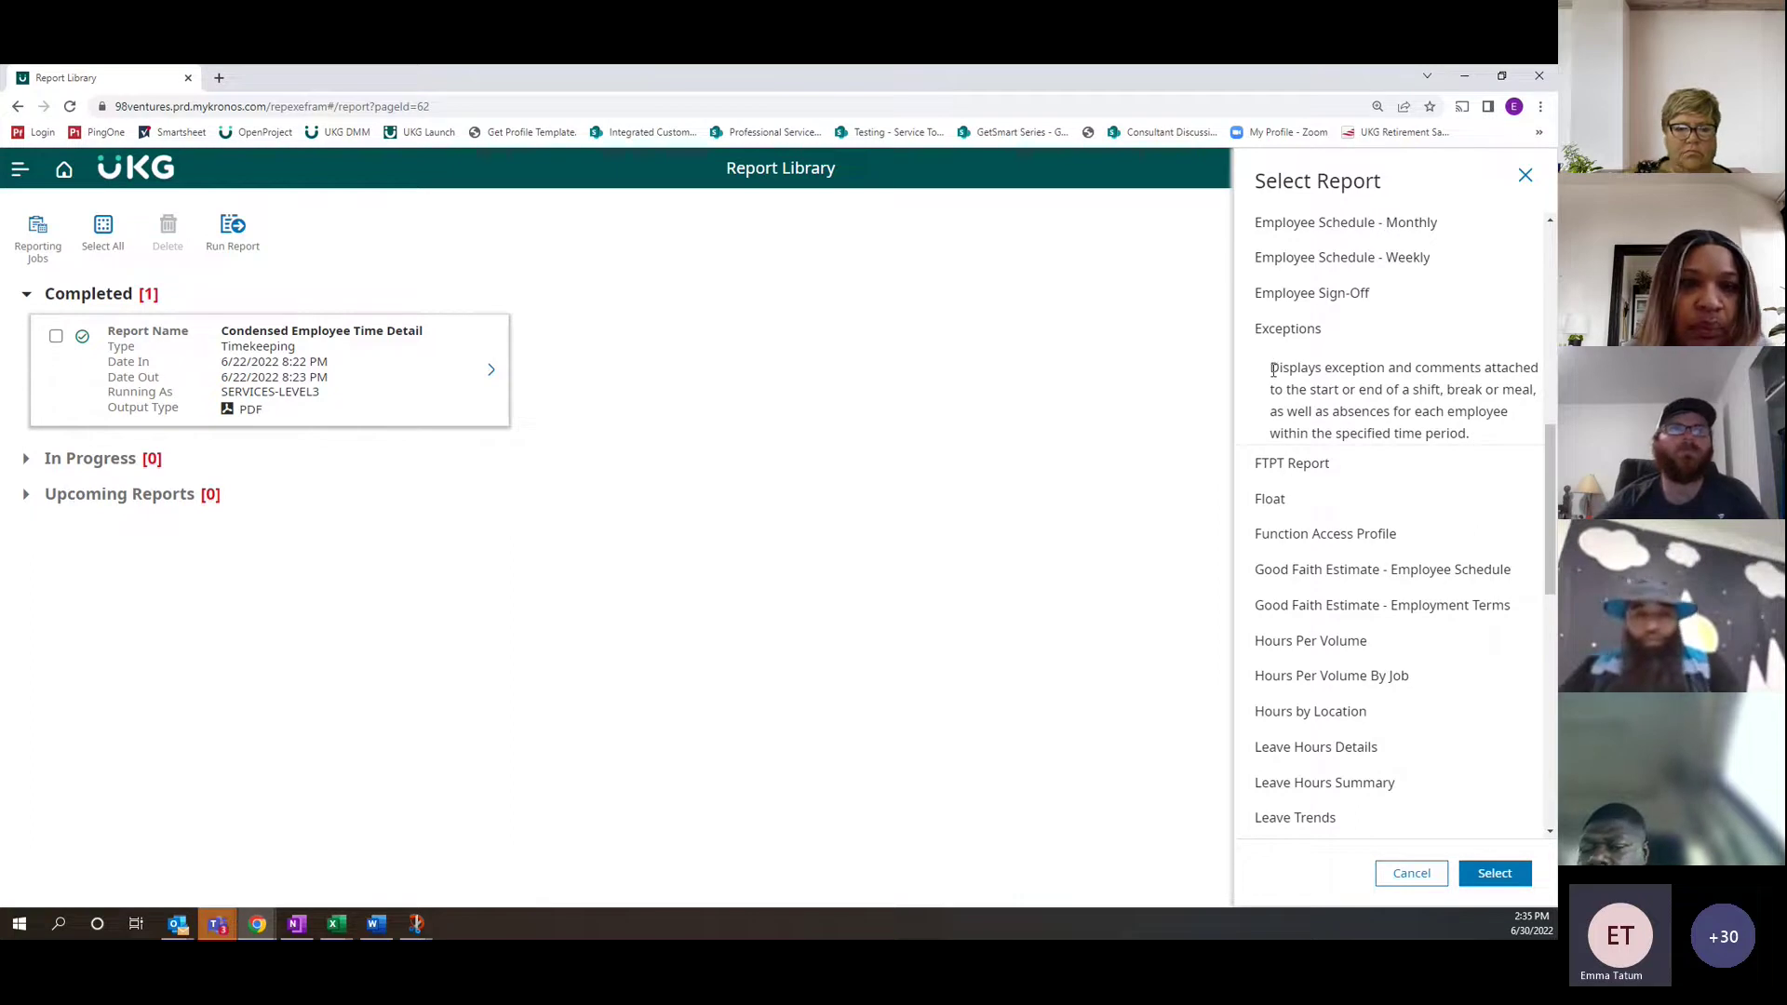
{"action": "left_click", "coordinate": [1499, 875]}
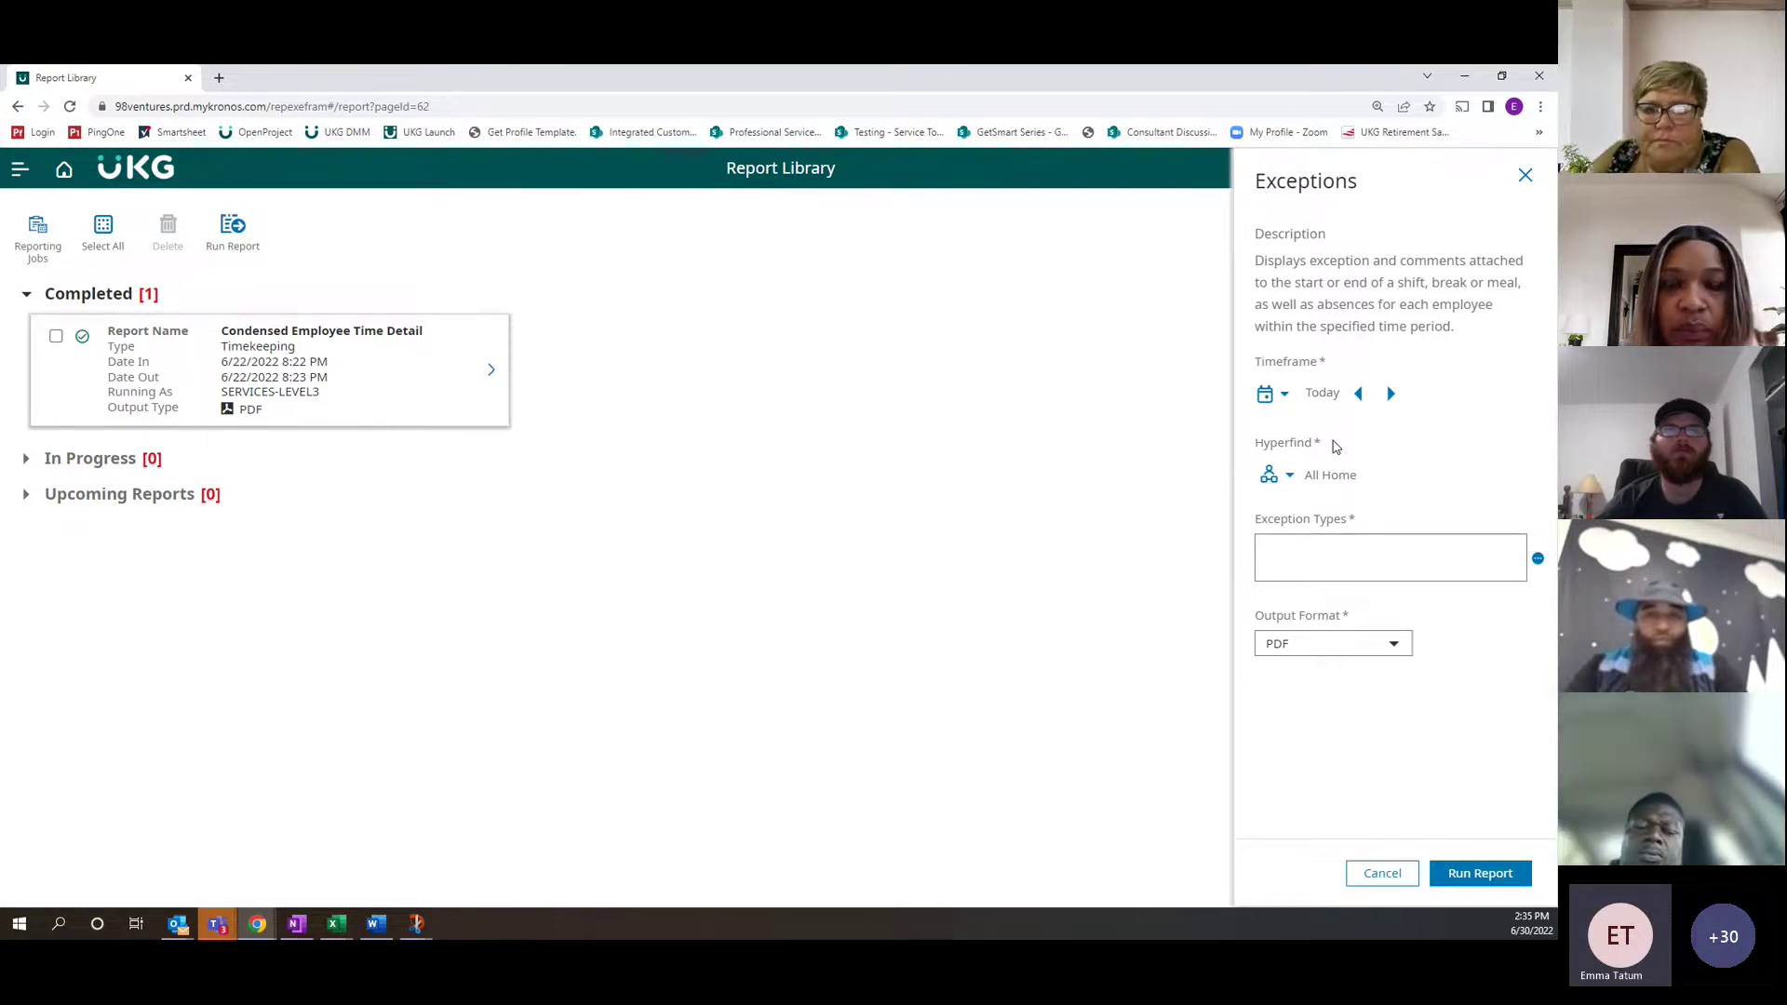
{"action": "left_click", "coordinate": [1277, 395]}
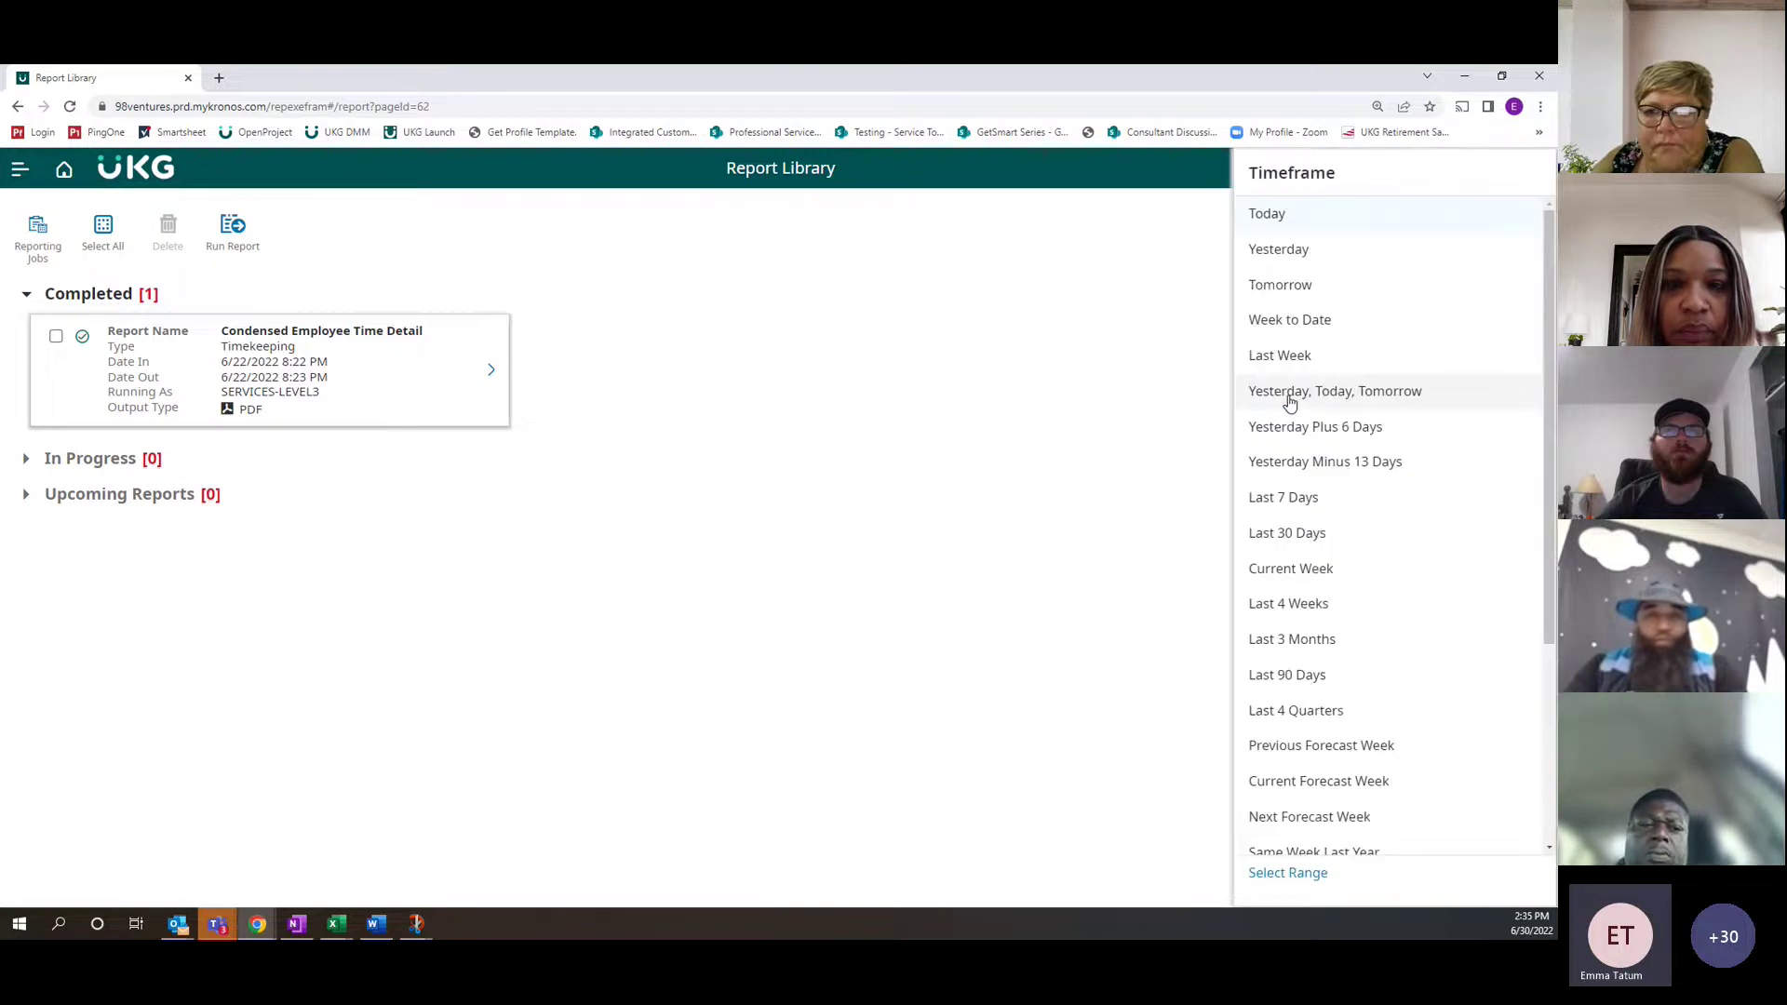
{"action": "left_click", "coordinate": [1286, 250]}
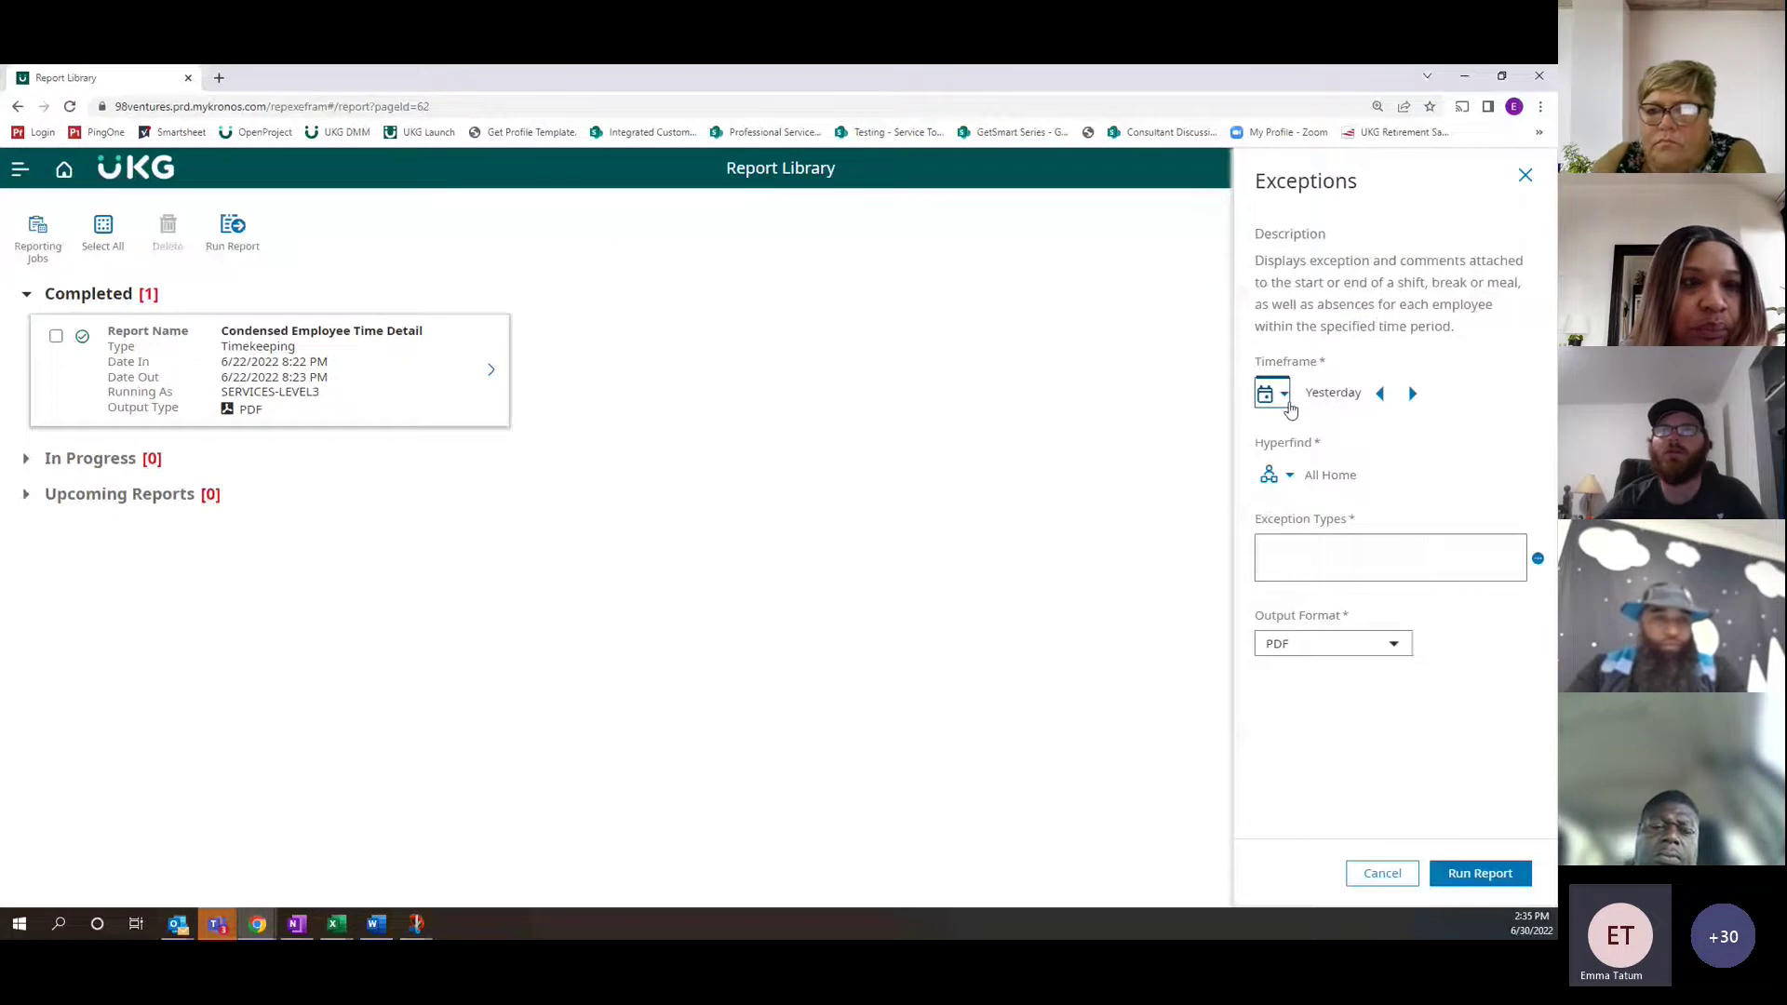
Examine the exception types available for the Exceptions report, then leave the list without selecting any
{"action": "mouse_move", "coordinate": [1321, 479]}
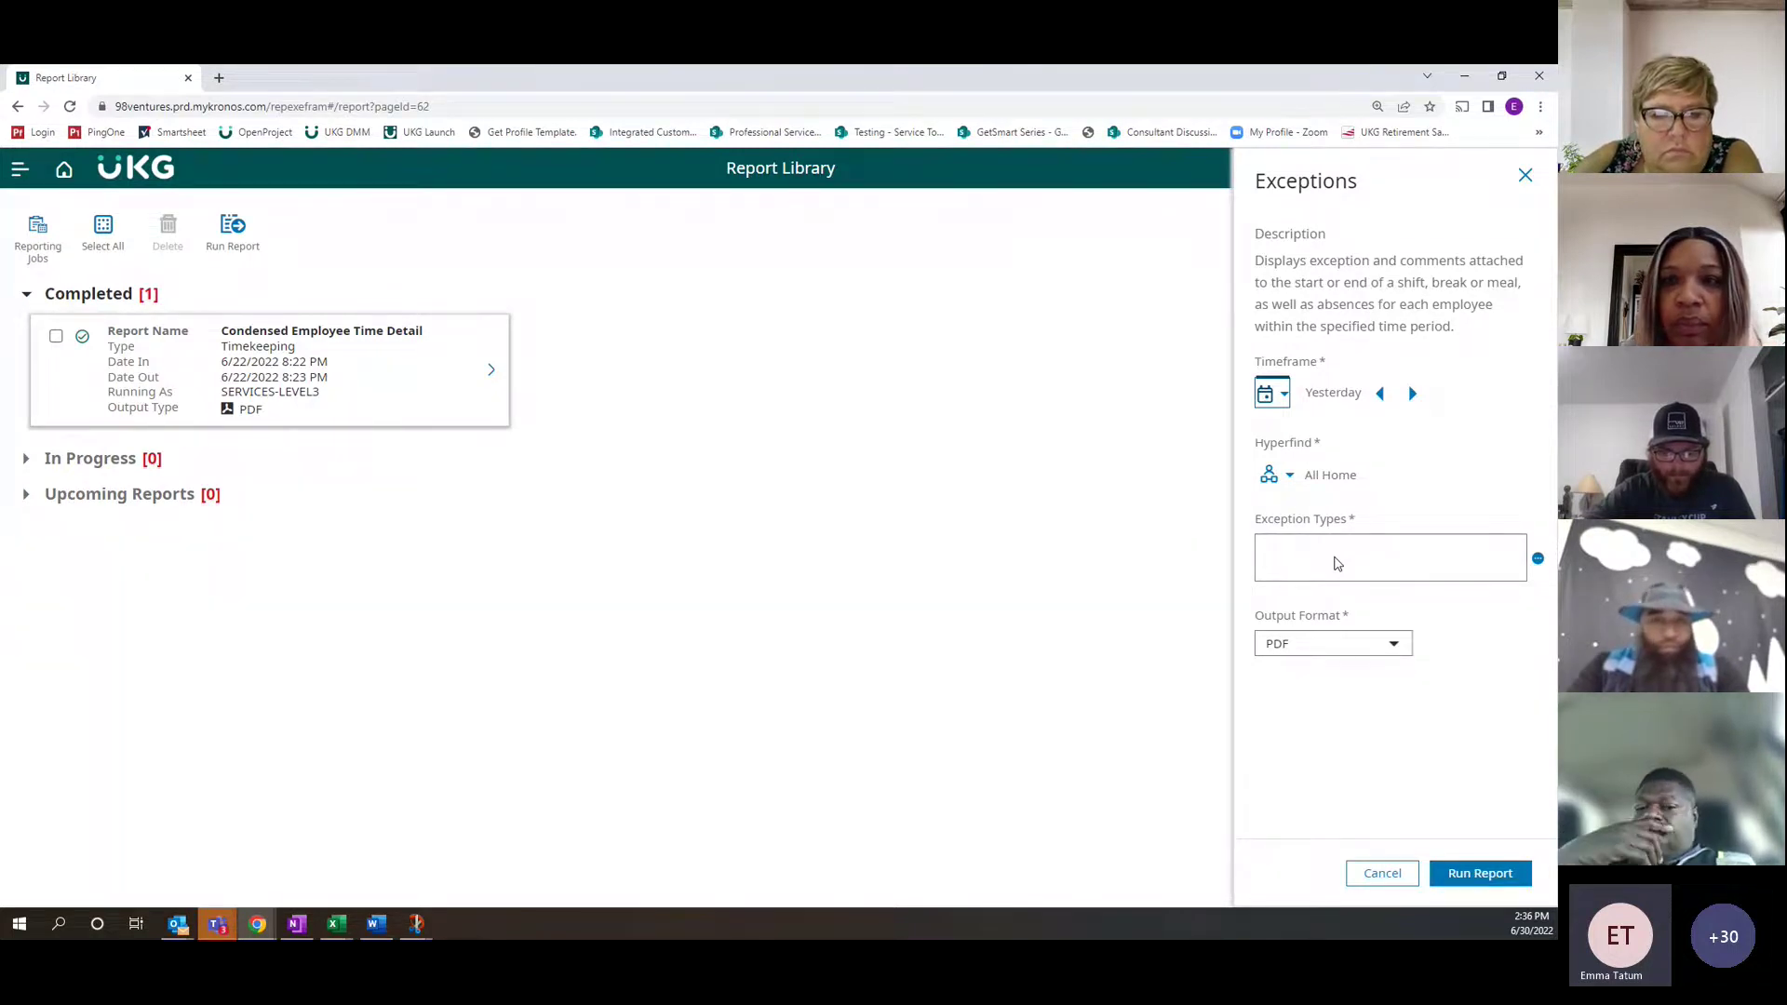
{"action": "left_click_drag", "start_coordinate": [1257, 523], "coordinate": [1367, 527]}
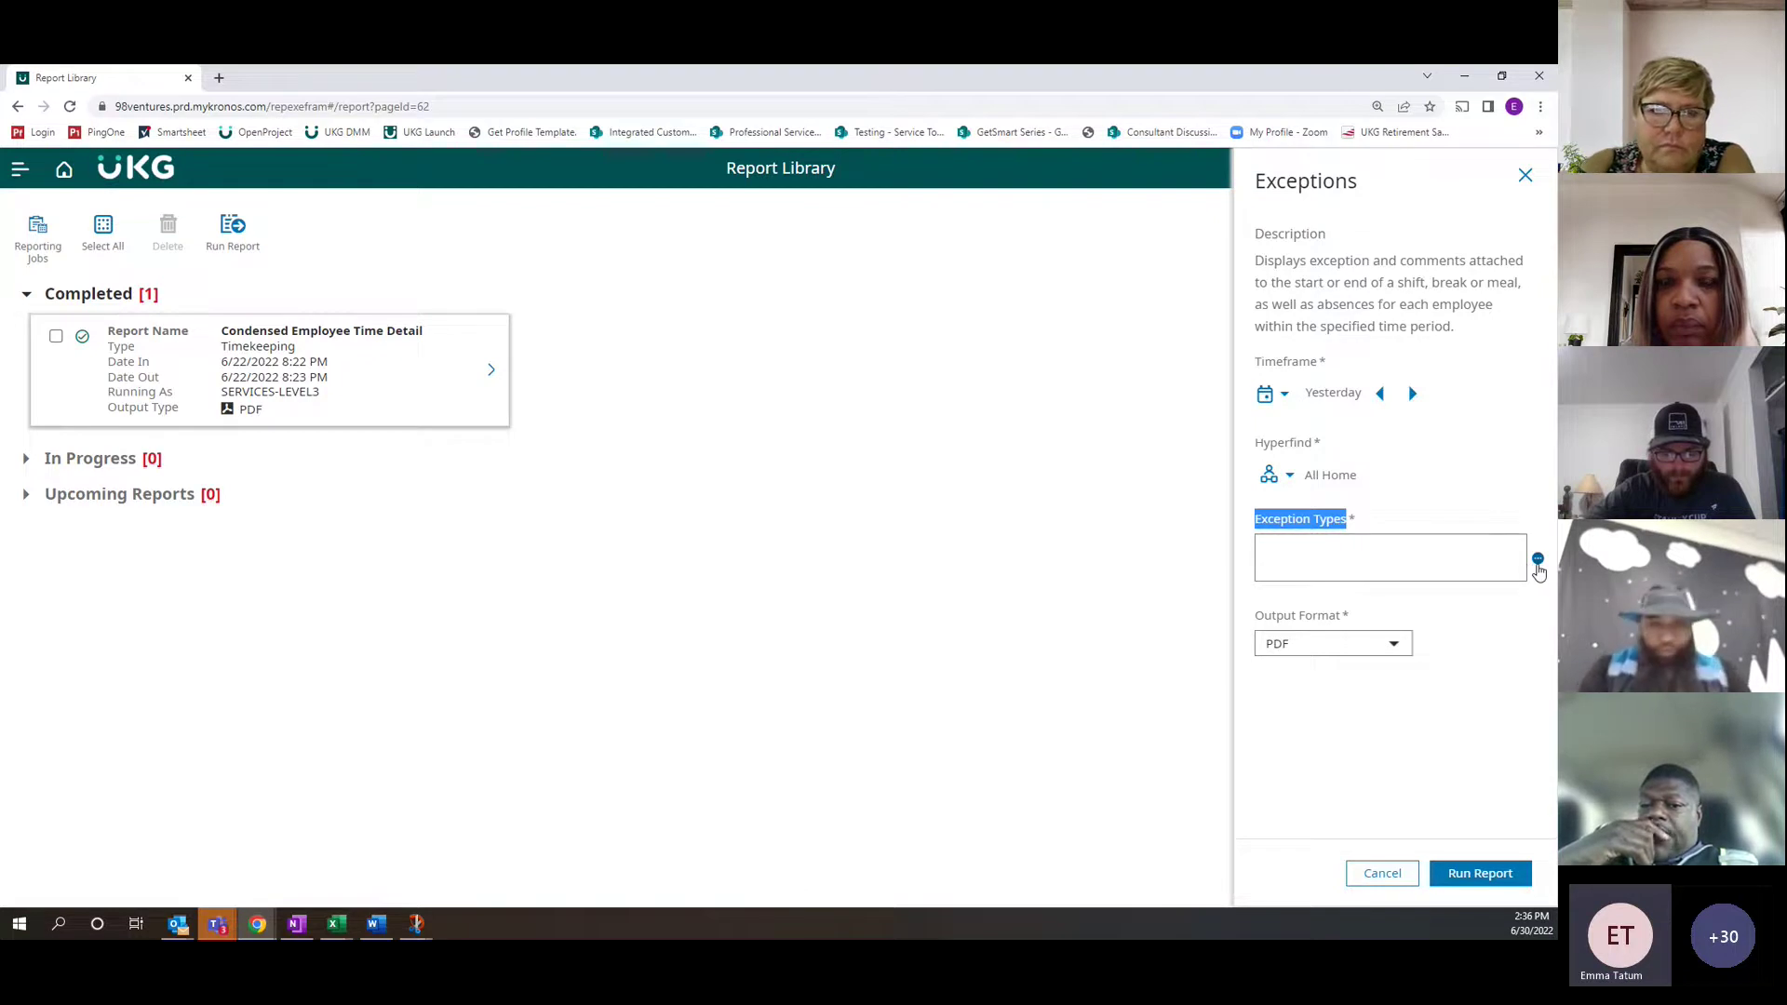
{"action": "left_click", "coordinate": [1538, 561]}
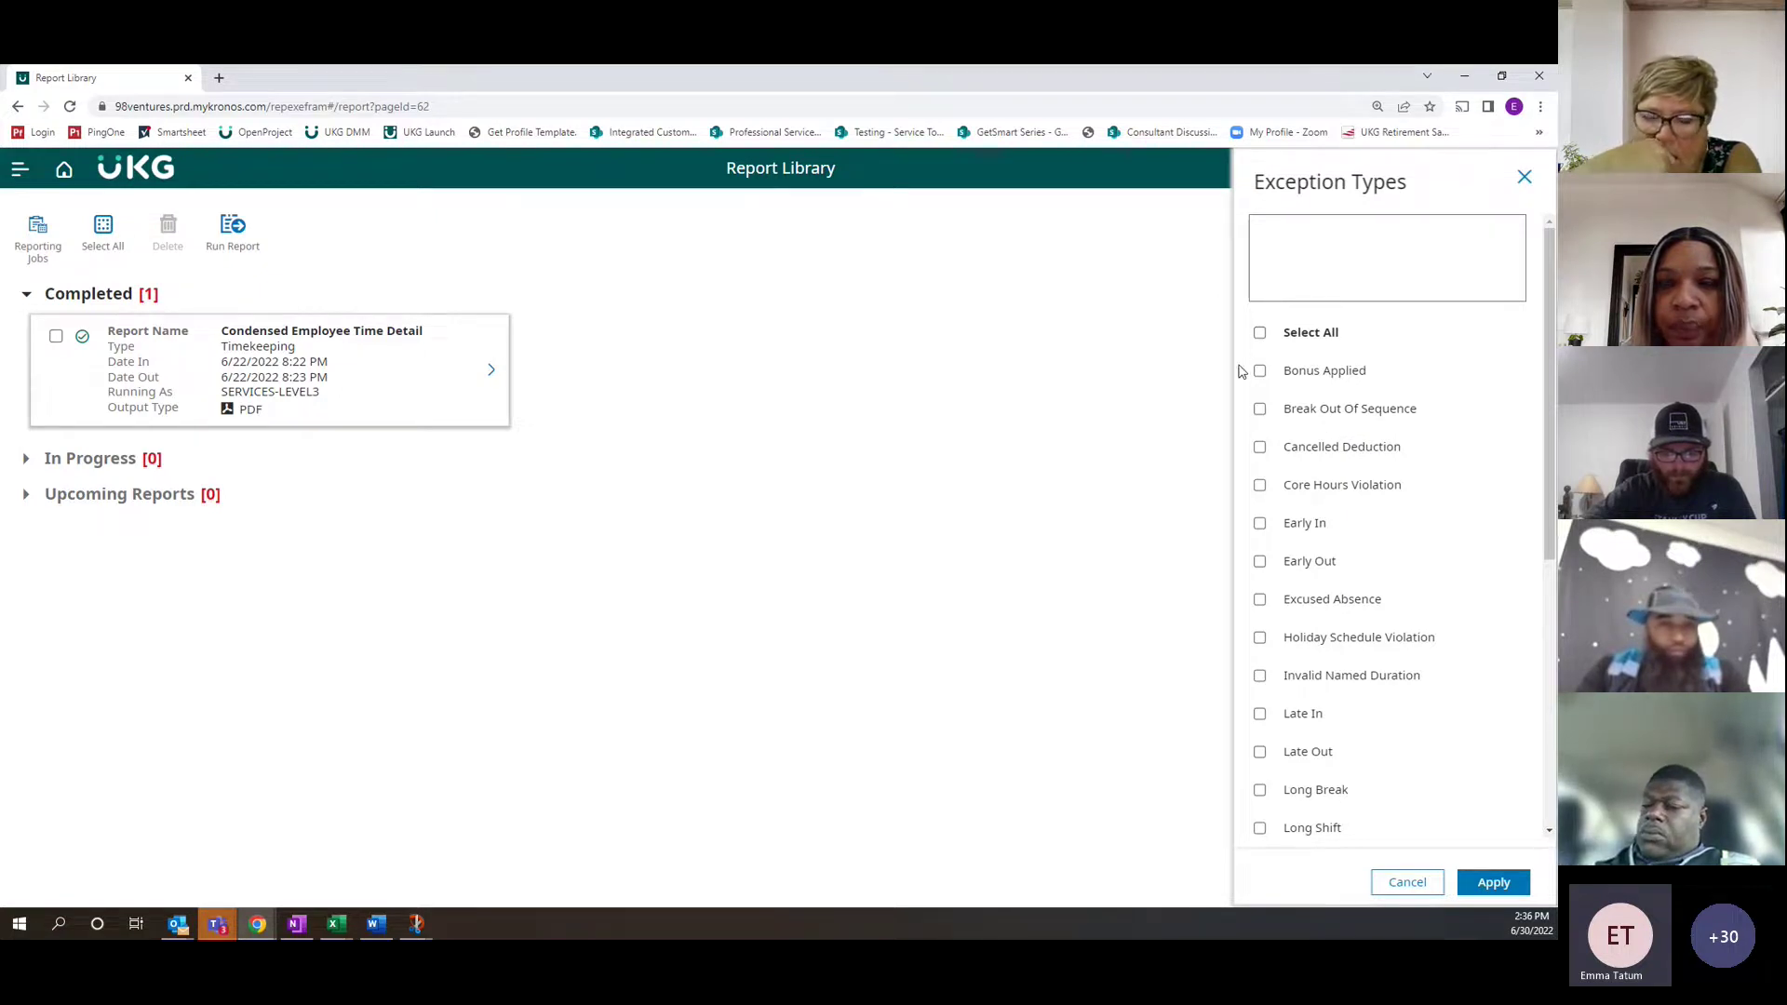
{"action": "scroll", "coordinate": [1270, 410], "scroll_direction": "down", "scroll_amount": 3}
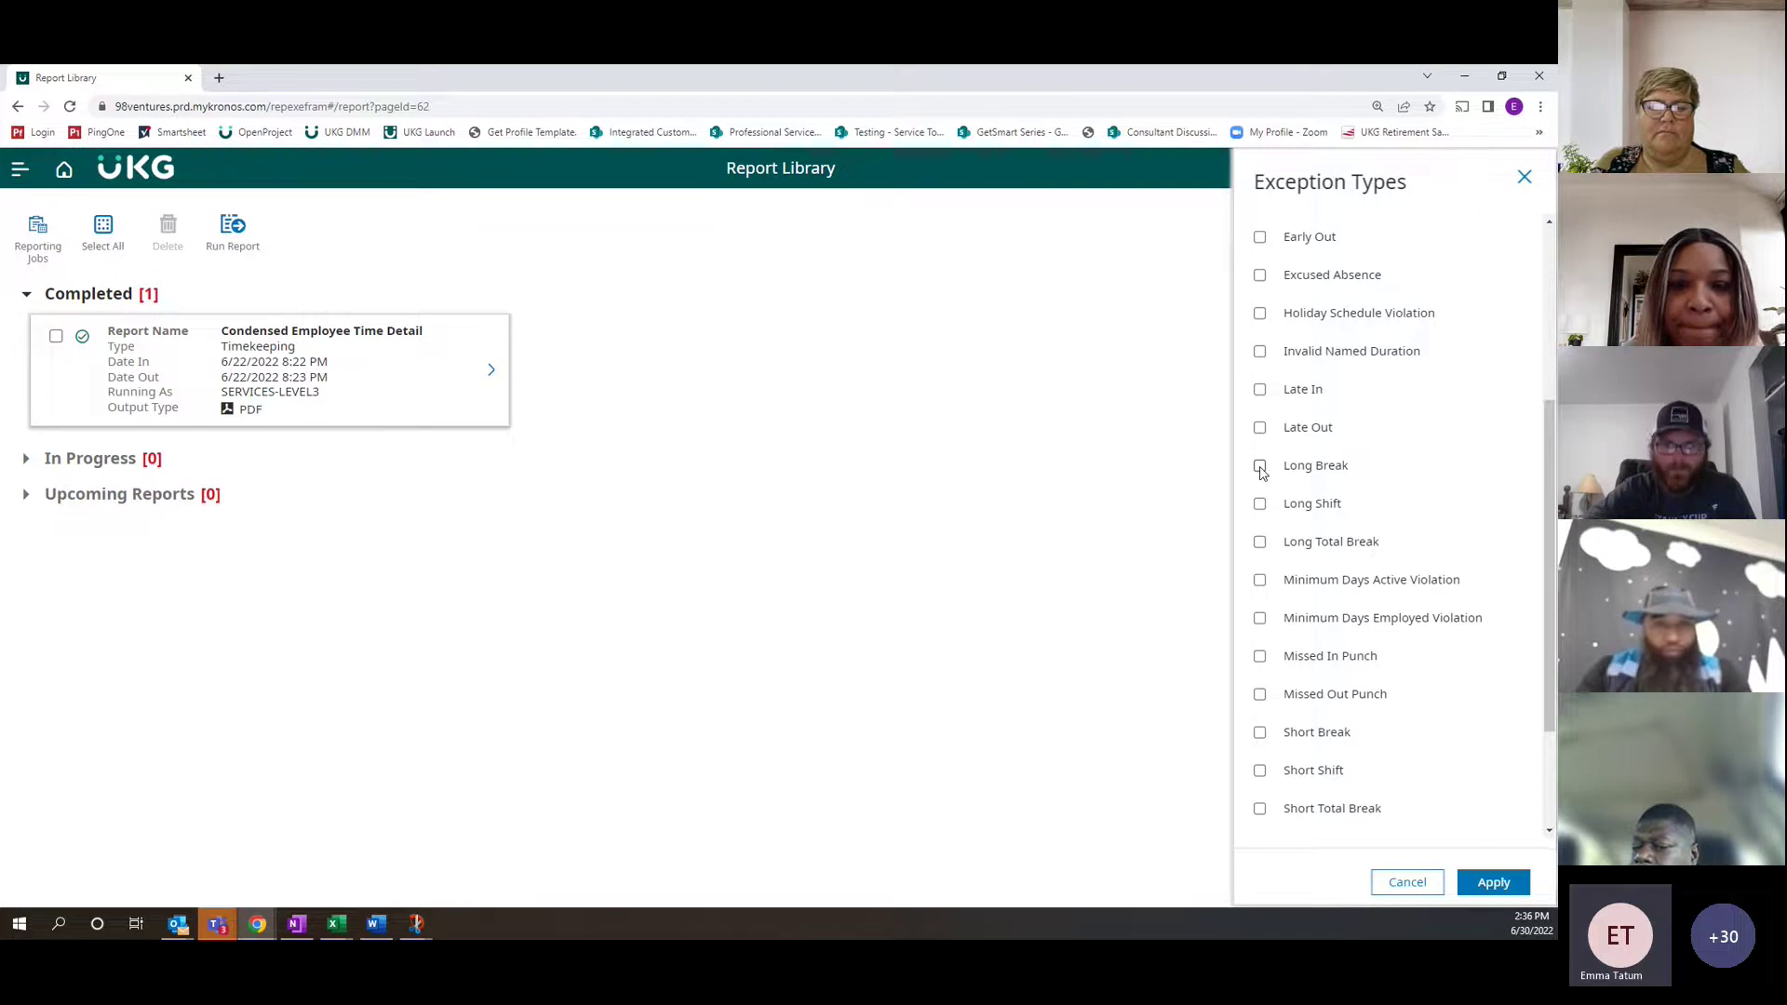
{"action": "scroll", "coordinate": [1261, 470], "scroll_direction": "down", "scroll_amount": 1}
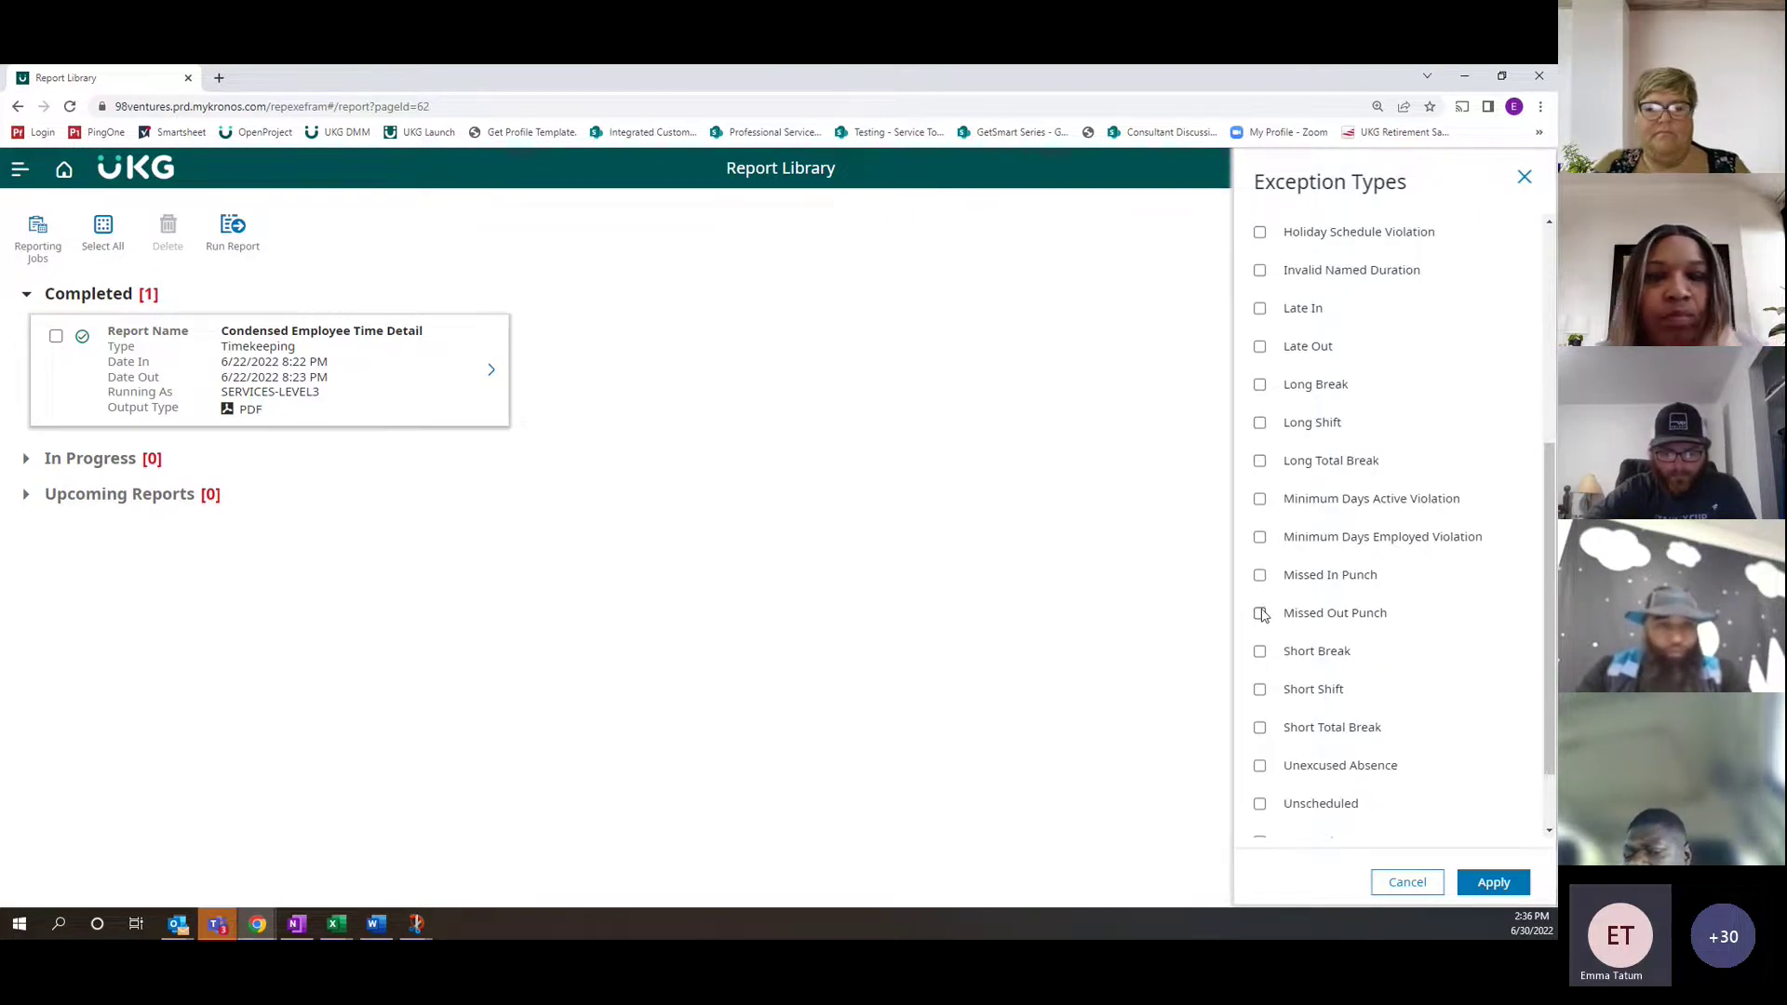
{"action": "scroll", "coordinate": [1264, 614], "scroll_direction": "down", "scroll_amount": 1}
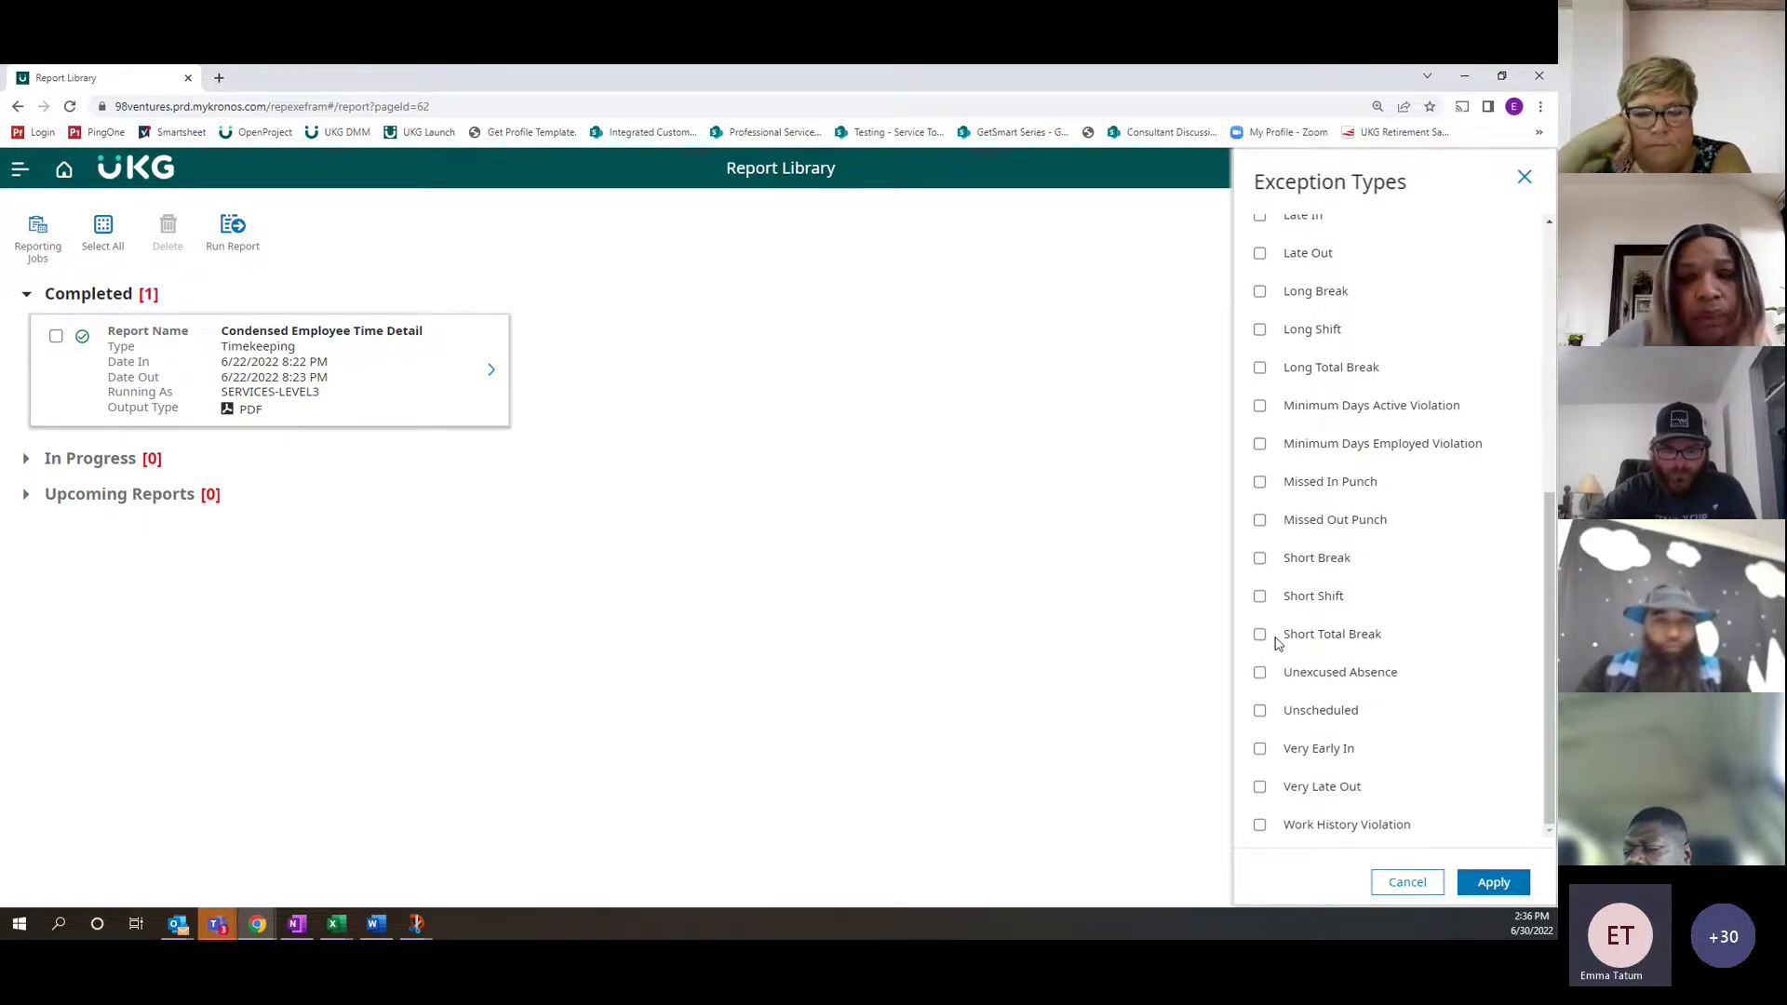
{"action": "scroll", "coordinate": [1285, 638], "scroll_direction": "up", "scroll_amount": 5}
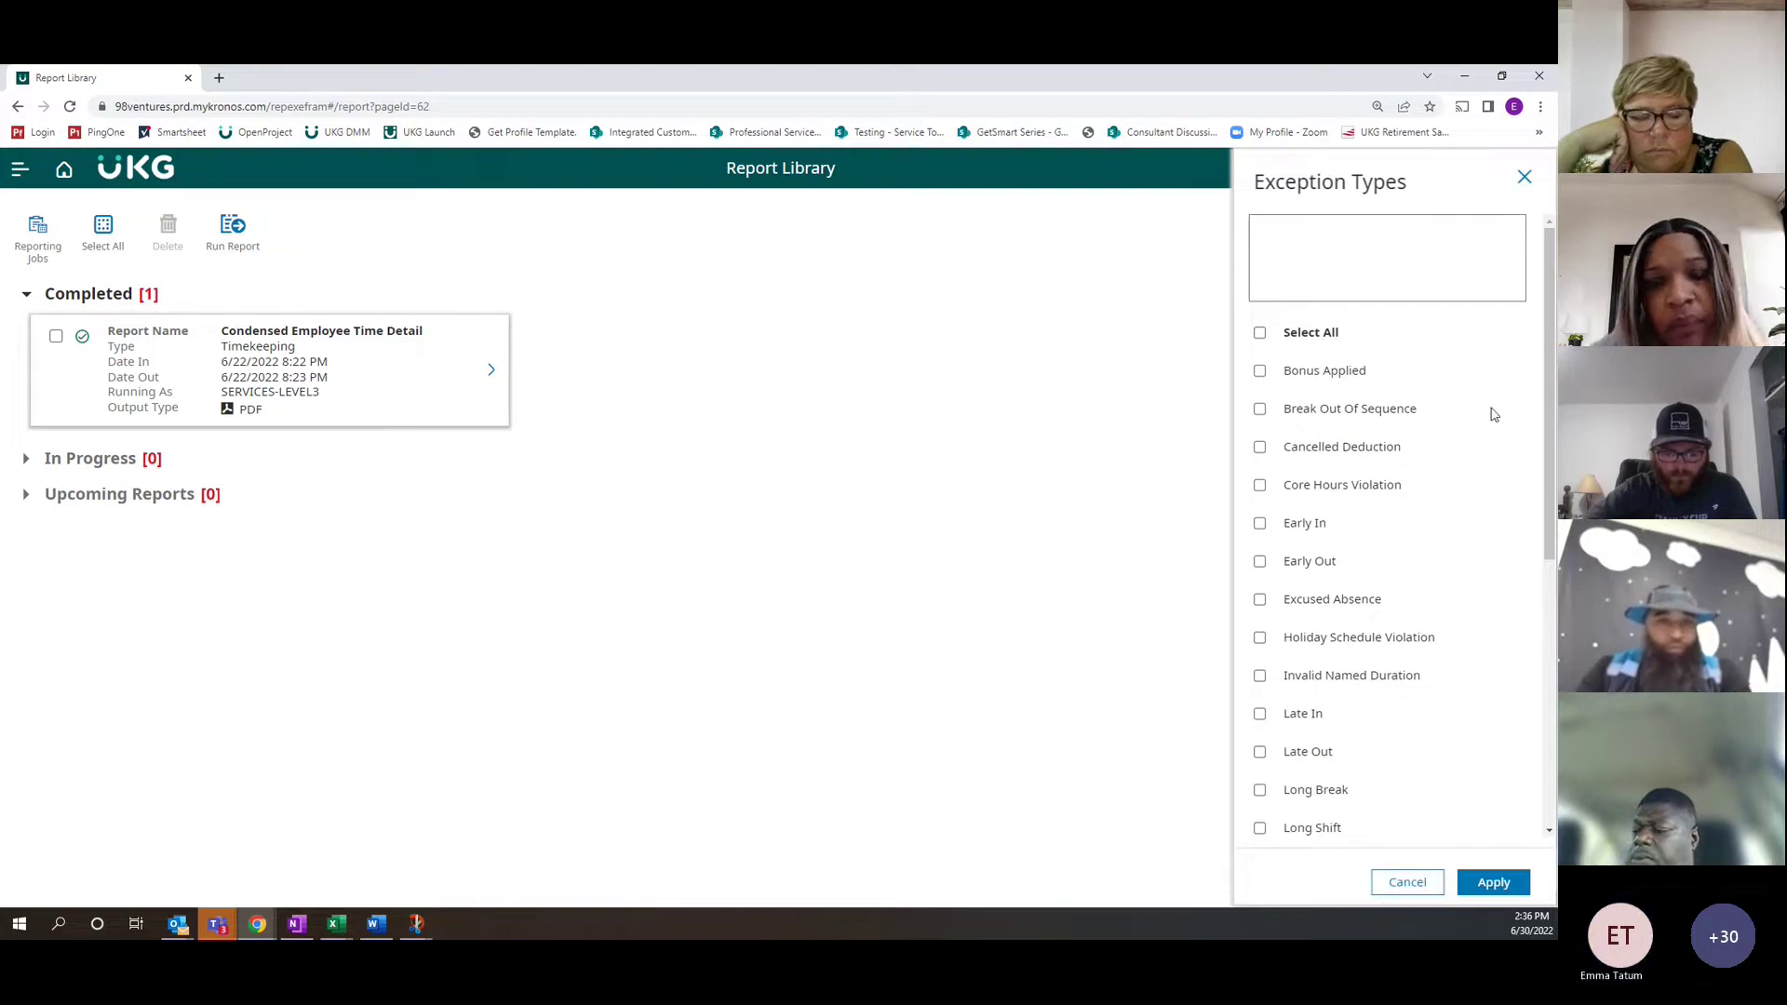
{"action": "left_click", "coordinate": [1404, 882]}
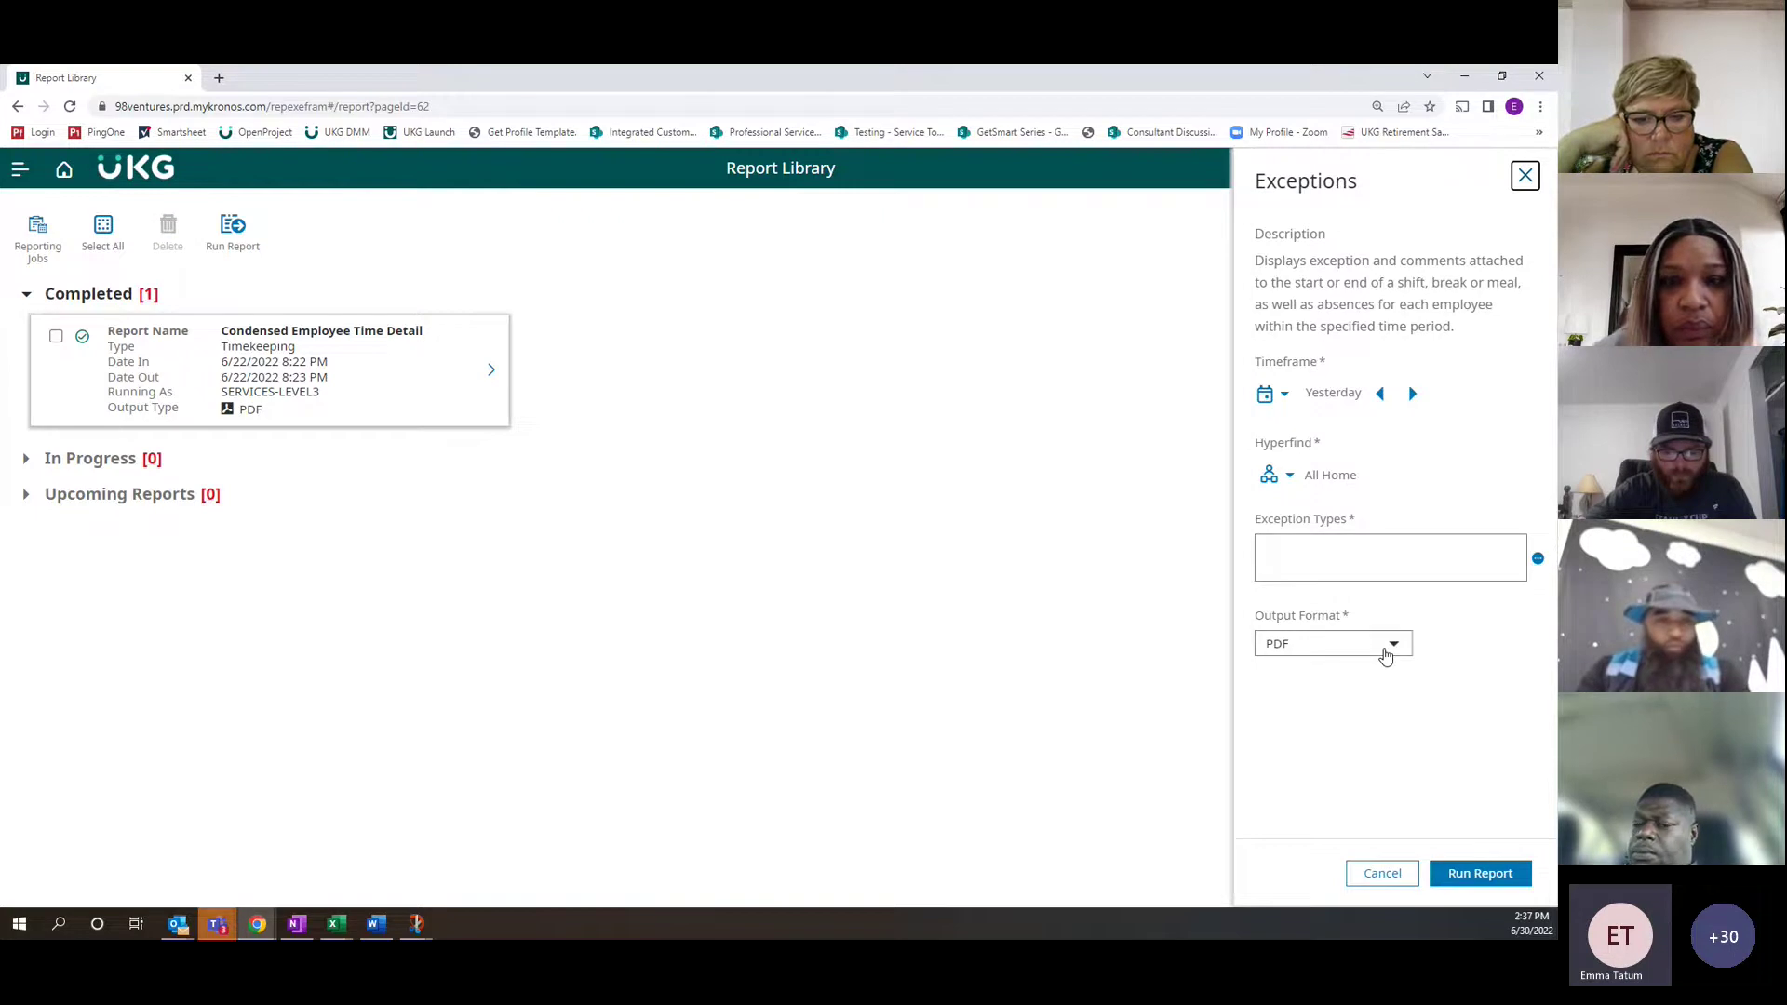
View the output formats offered for the Exceptions report and close its setup without running it
{"action": "left_click", "coordinate": [1385, 652]}
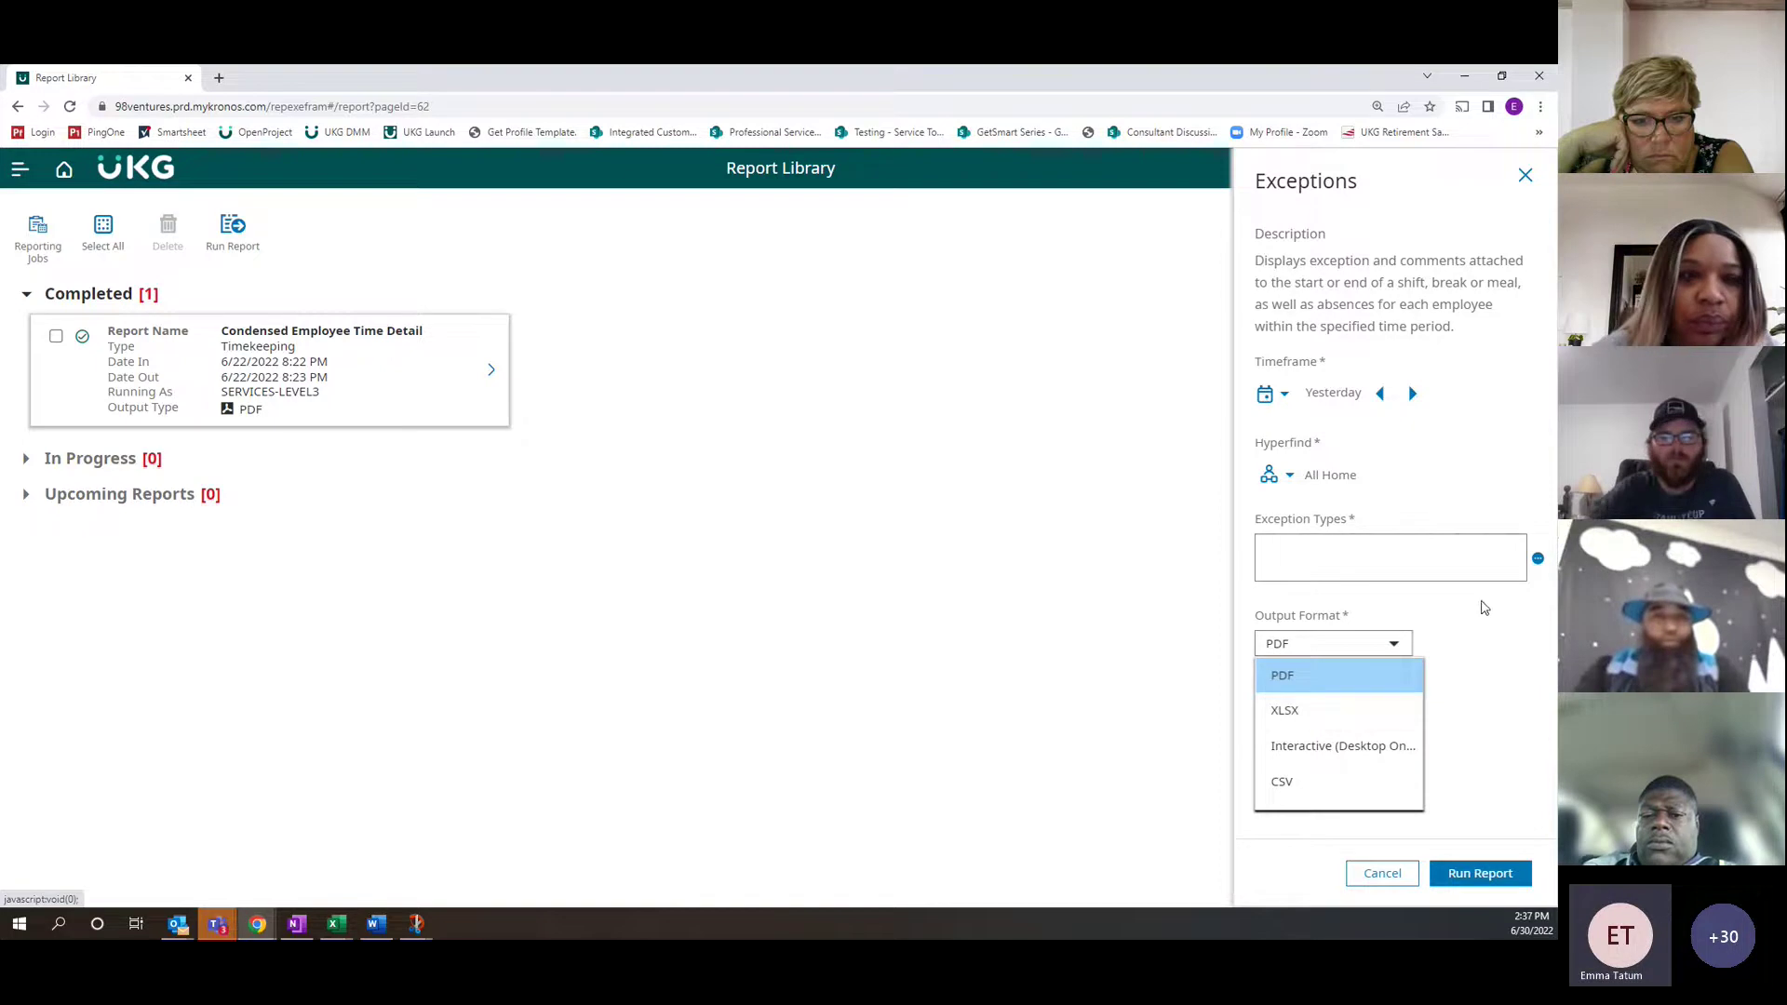
{"action": "left_click", "coordinate": [1468, 765]}
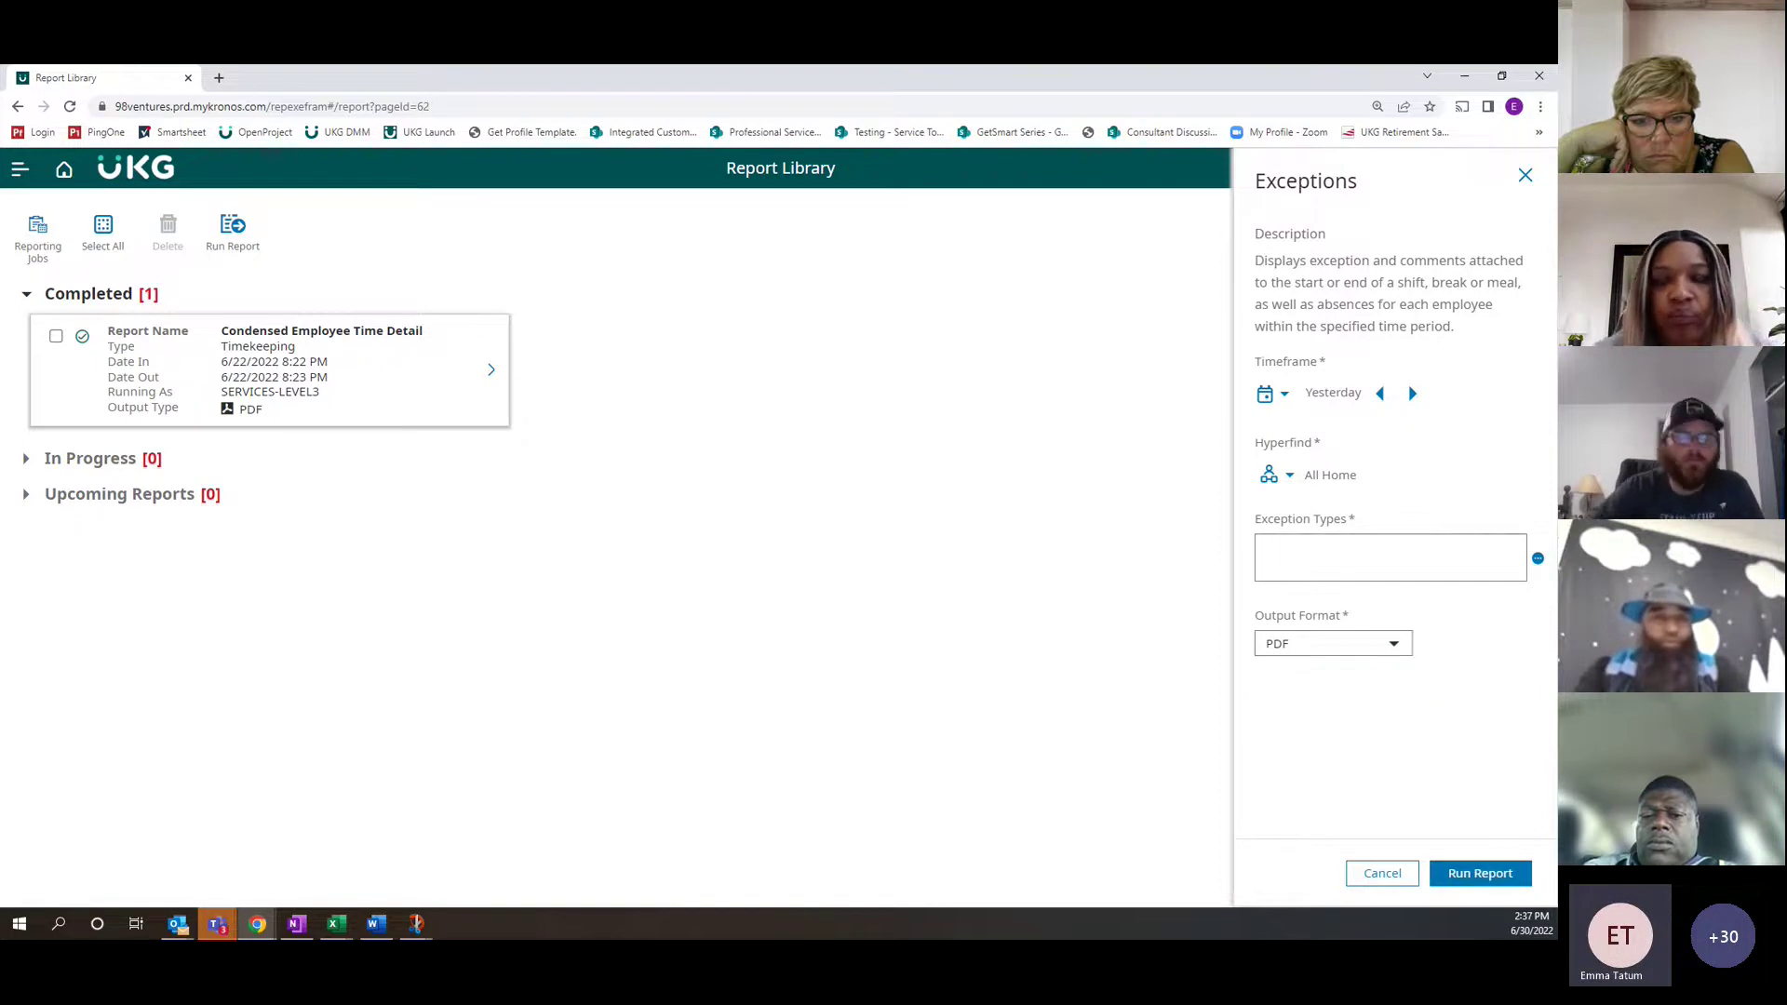
{"action": "left_click", "coordinate": [1526, 177]}
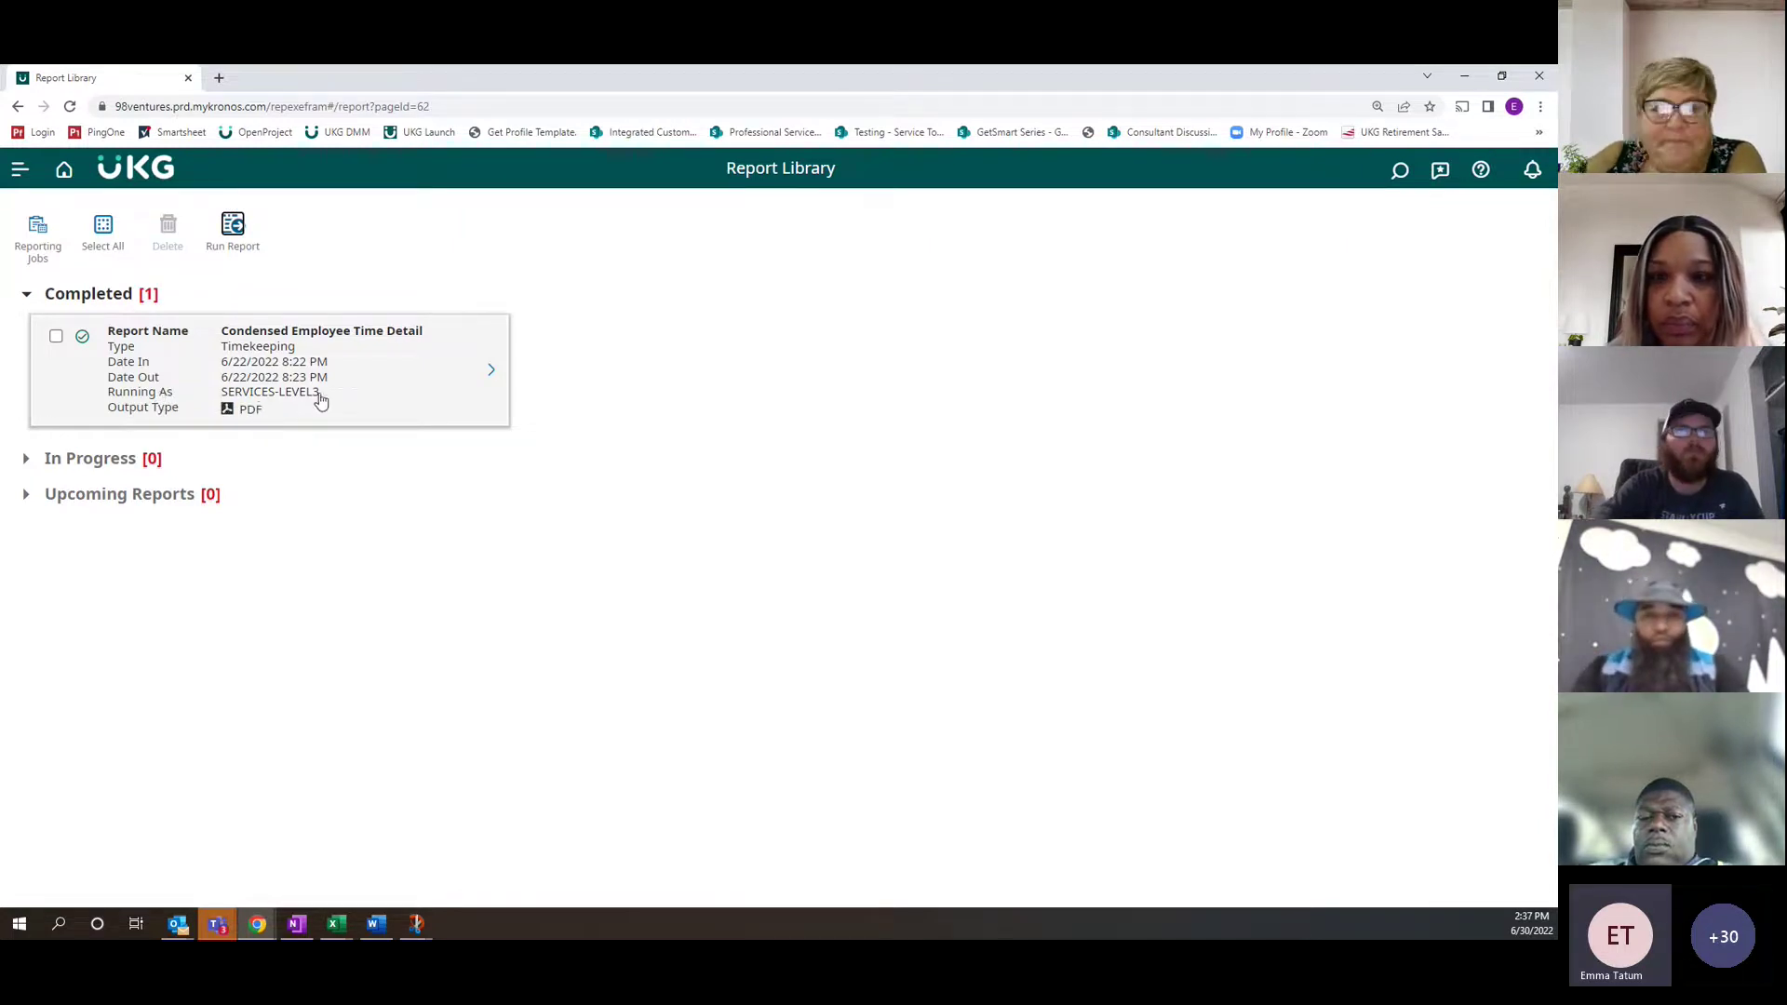
Open the PDF output of the completed Condensed Employee Time Detail report
{"action": "left_click", "coordinate": [421, 395]}
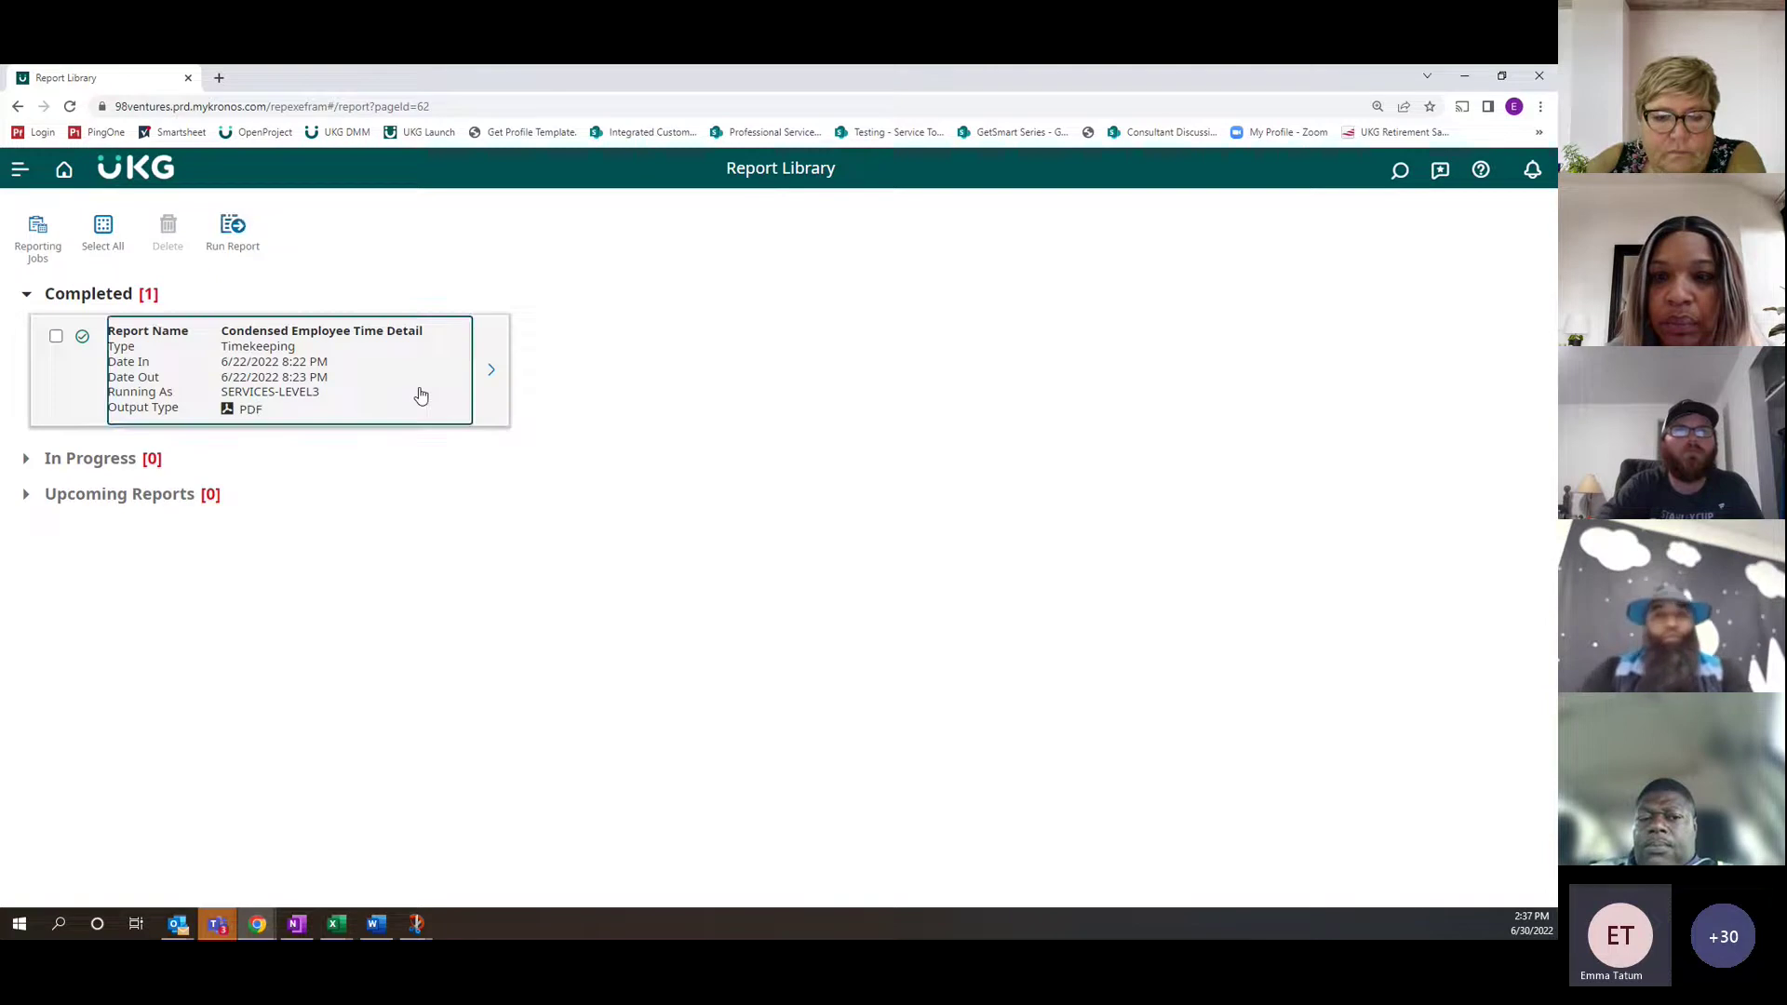
{"action": "left_click", "coordinate": [421, 396]}
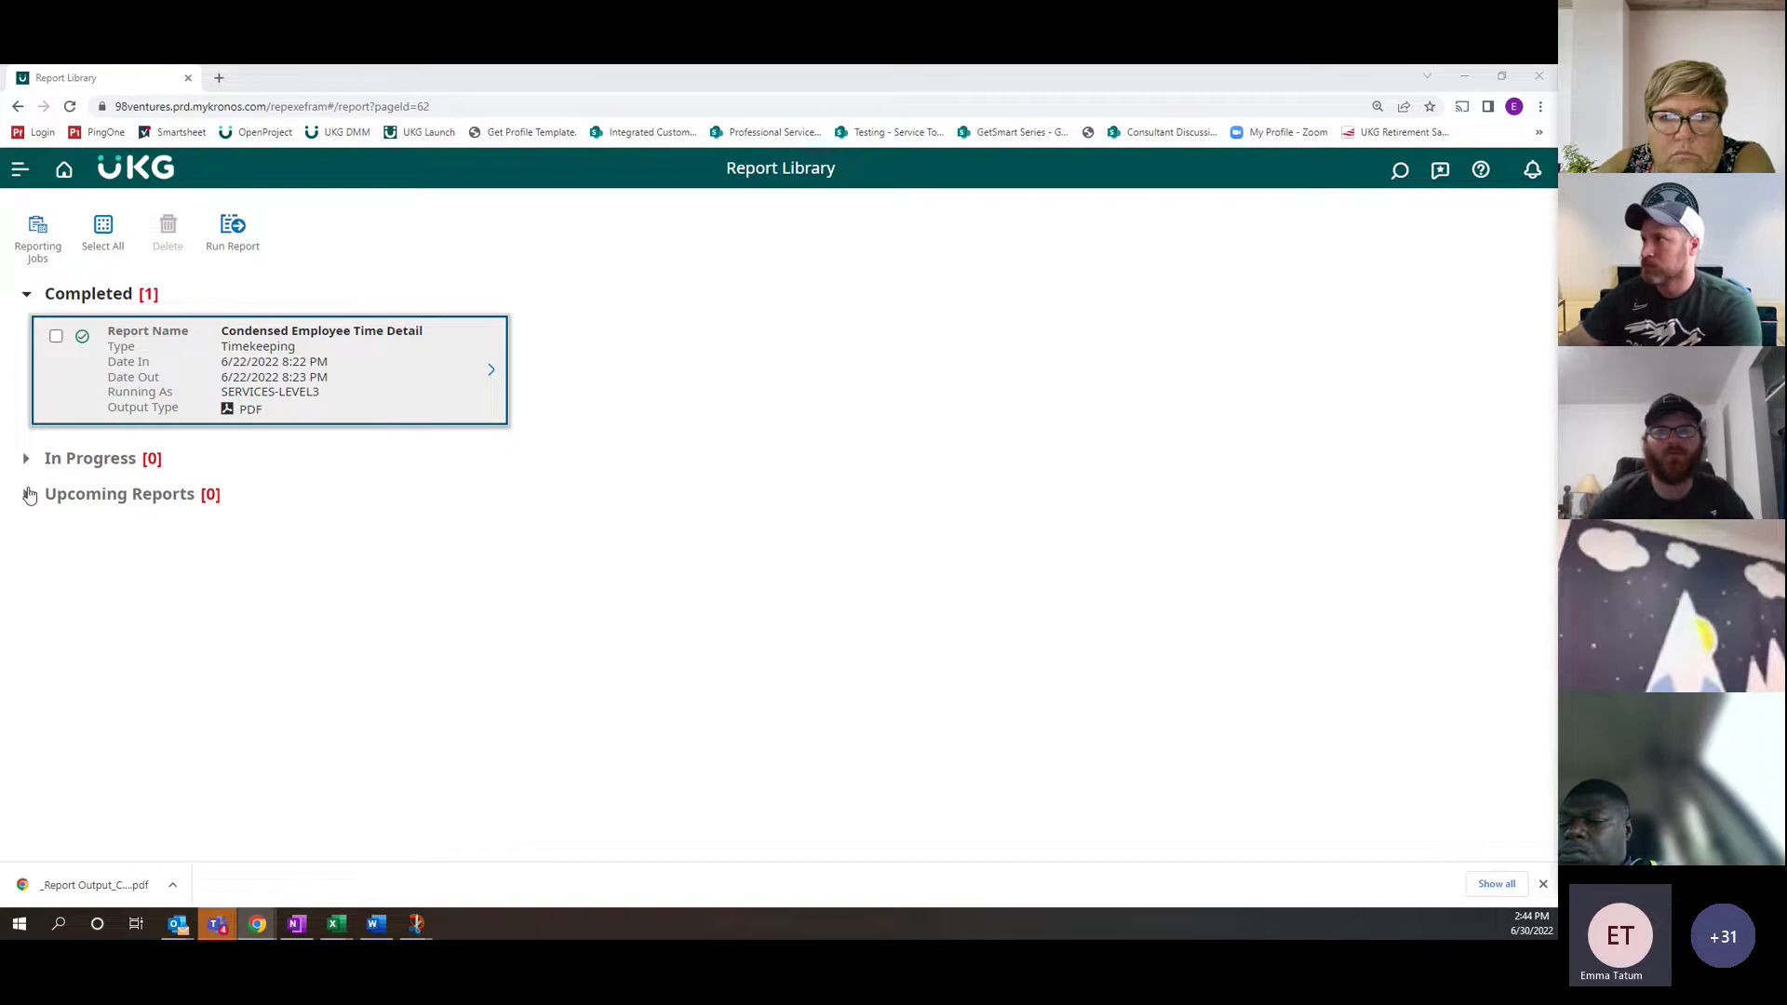
Go from the Report Library to the Employee Timecards page in the Time section
{"action": "left_click", "coordinate": [20, 168]}
{"action": "scroll", "coordinate": [186, 526], "scroll_direction": "up", "scroll_amount": 6}
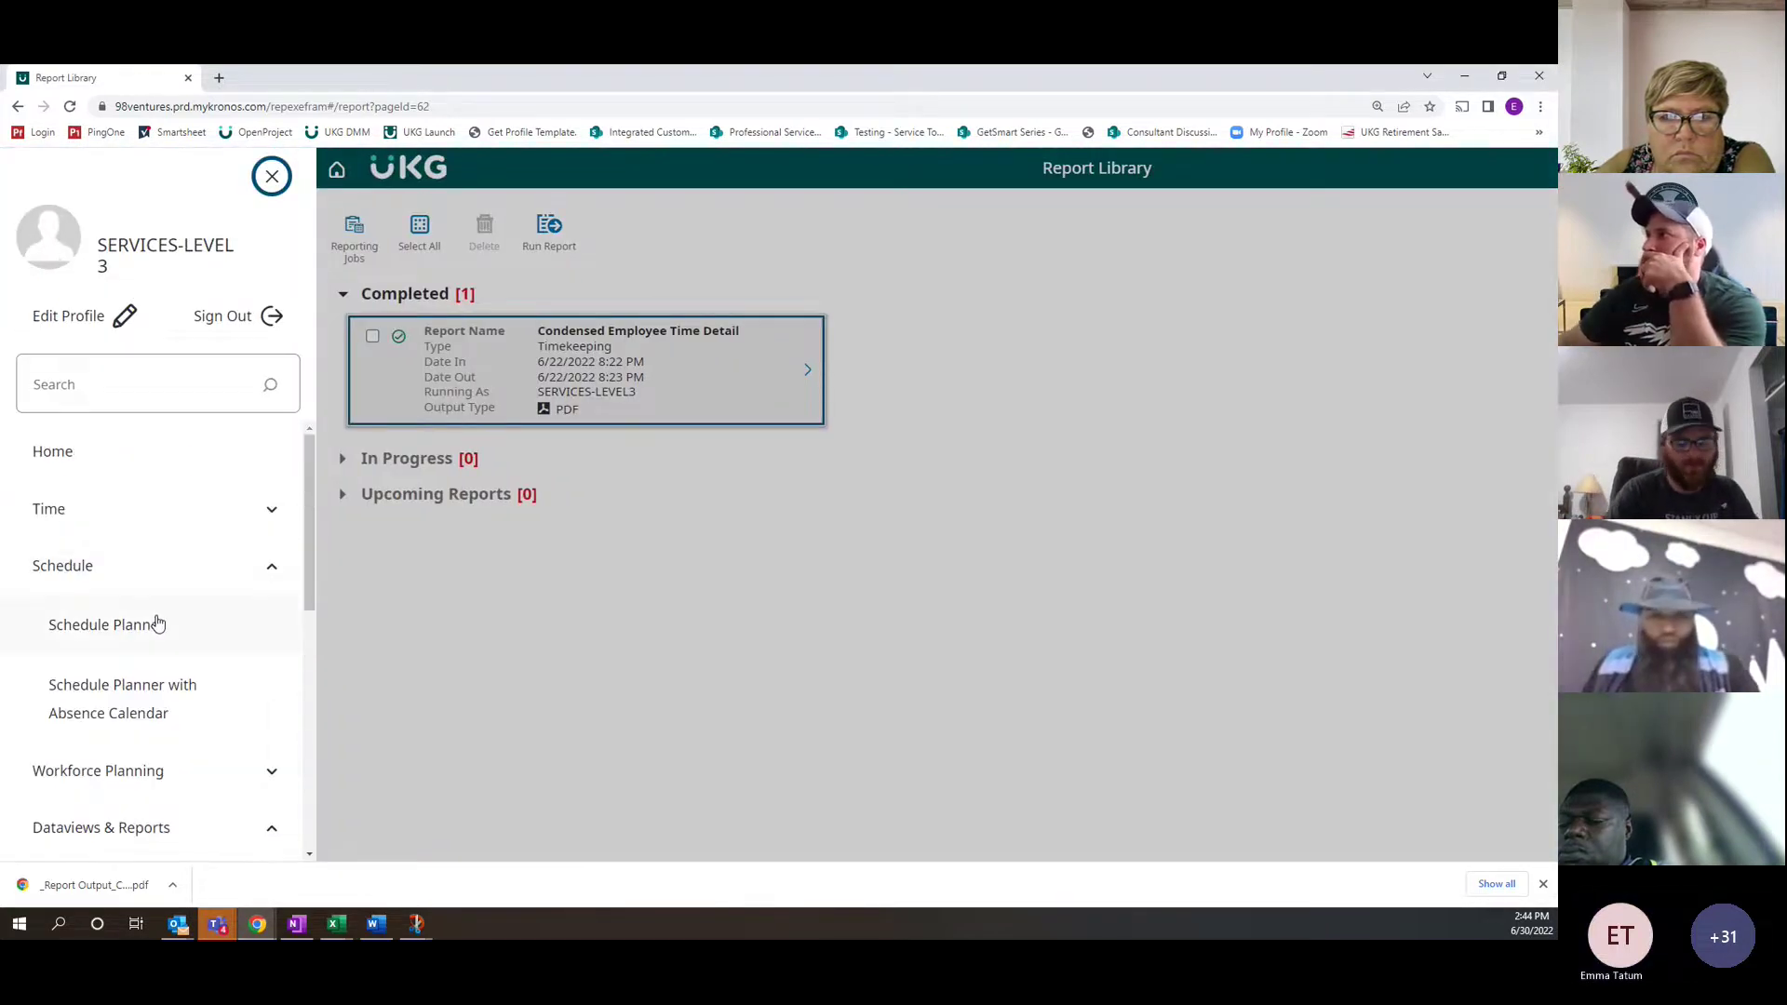
{"action": "left_click", "coordinate": [160, 509]}
{"action": "left_click", "coordinate": [163, 575]}
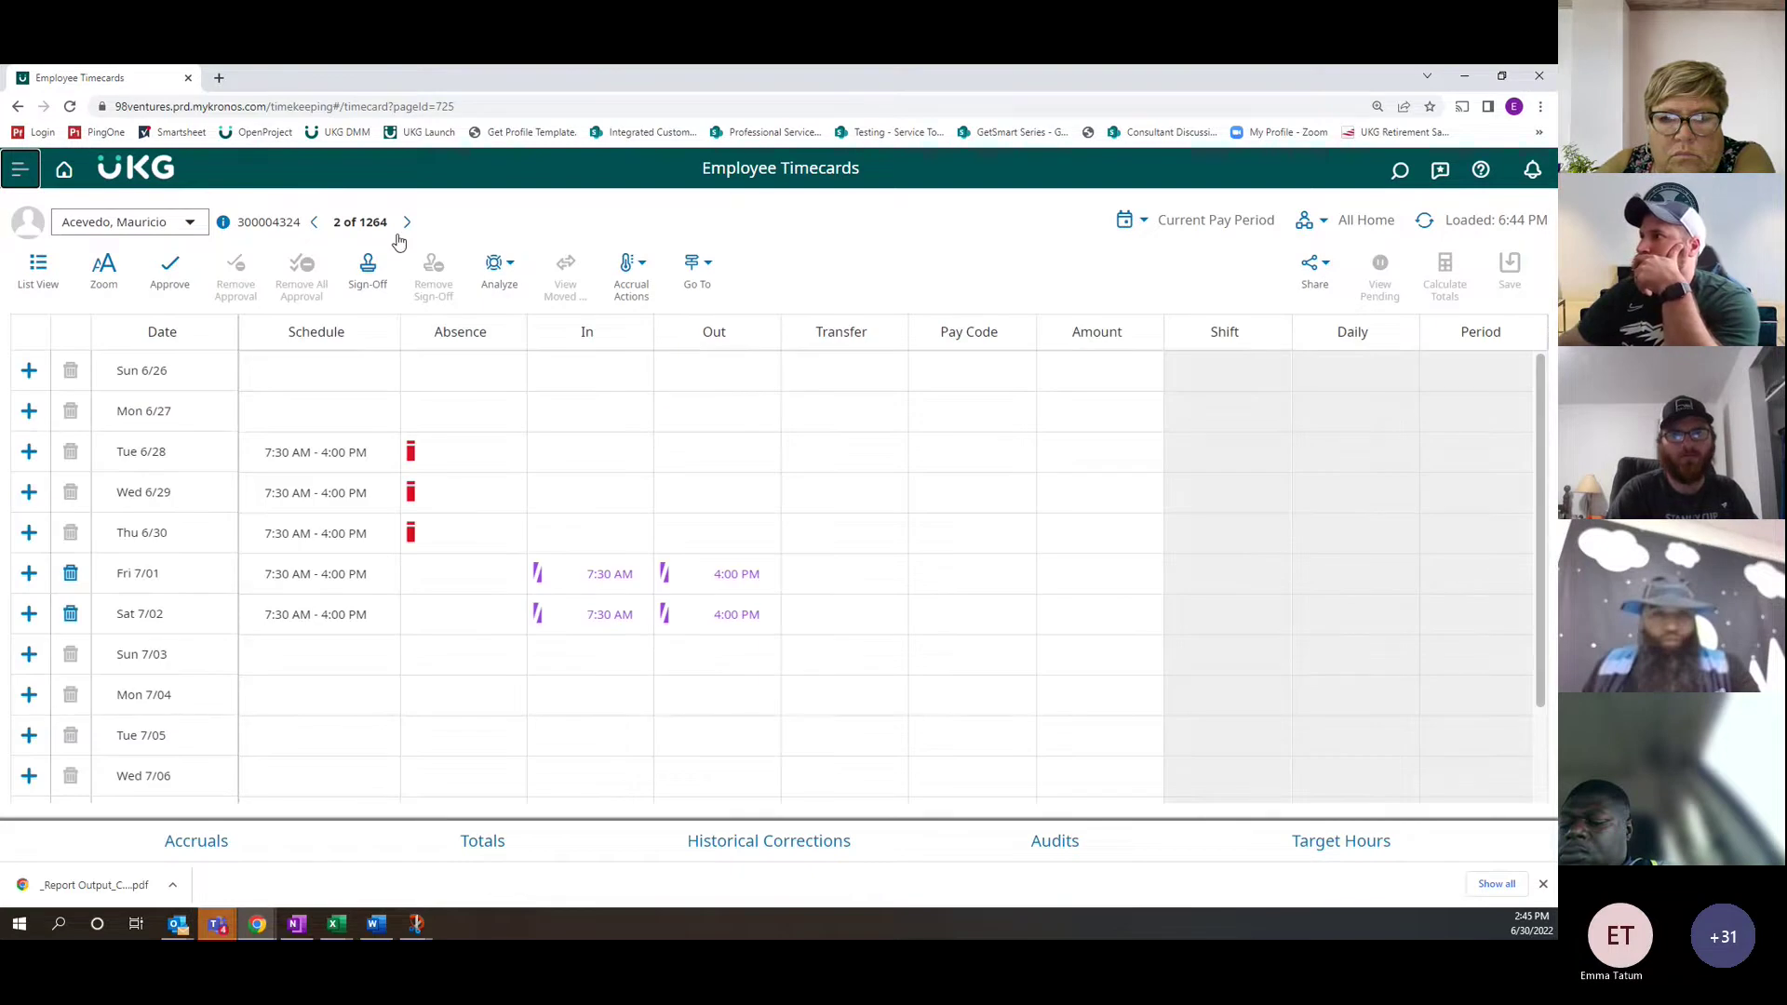
Page through the current pay period timecards one employee at a time up to the fifteenth employee
{"action": "left_click", "coordinate": [406, 224]}
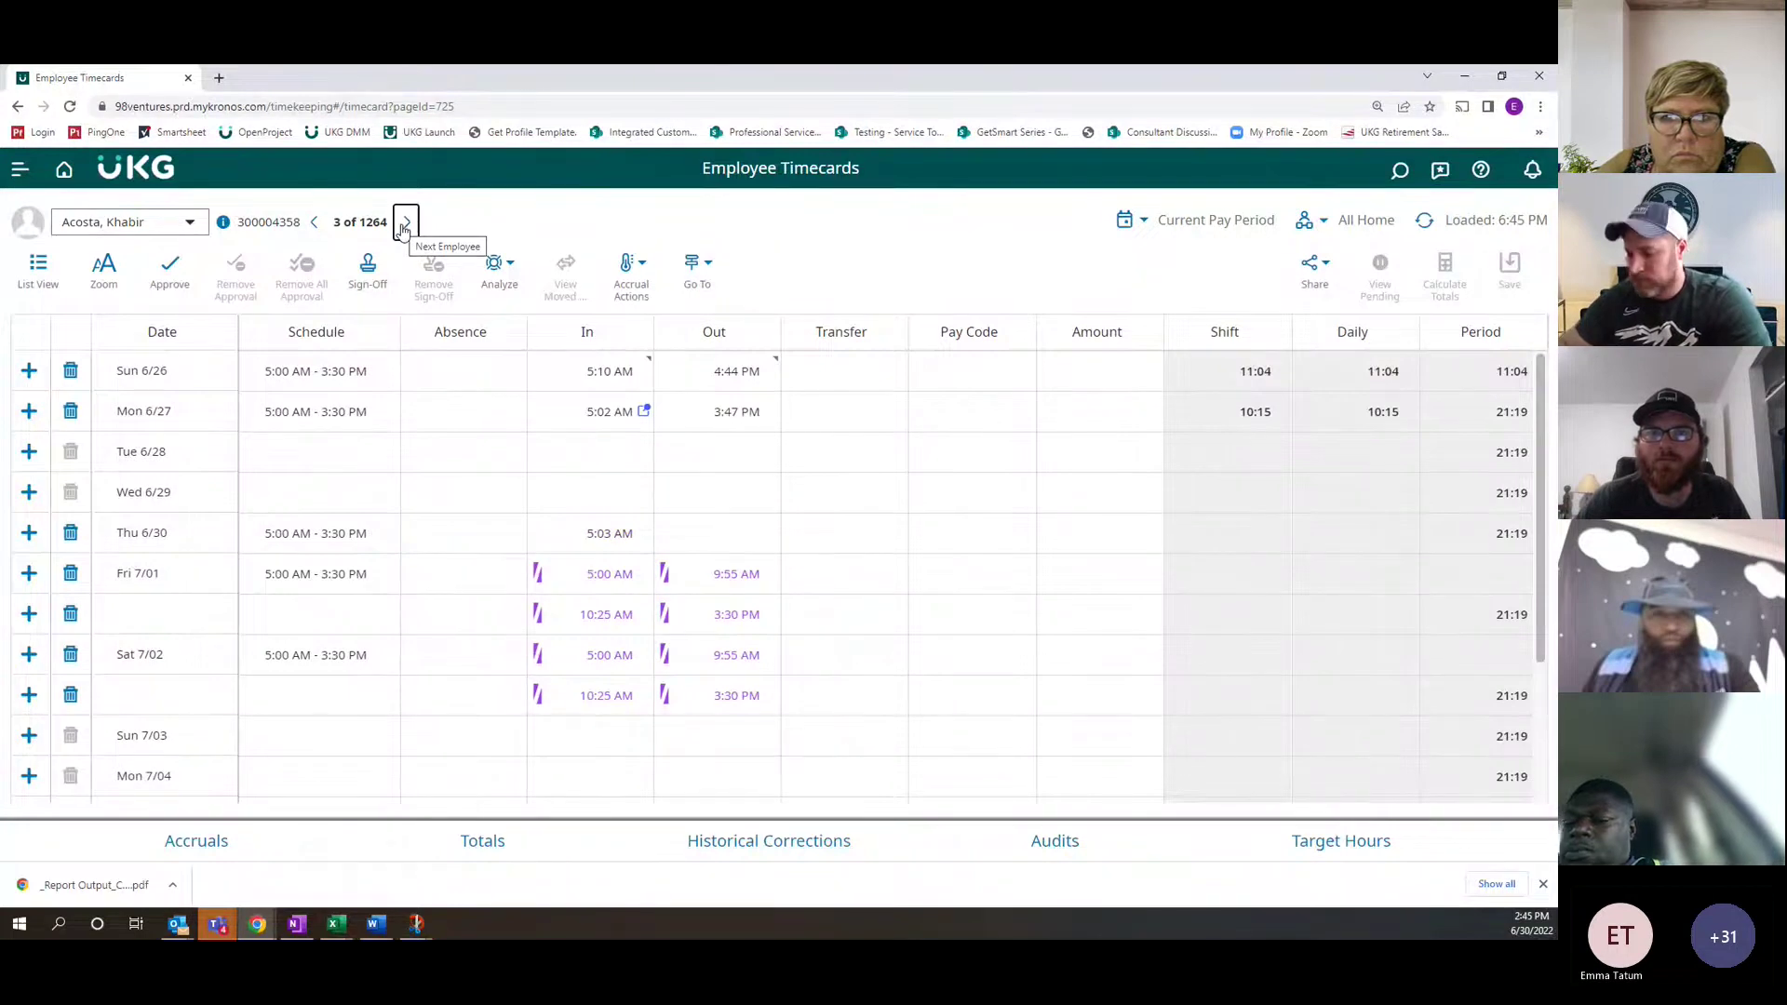
{"action": "left_click", "coordinate": [404, 224]}
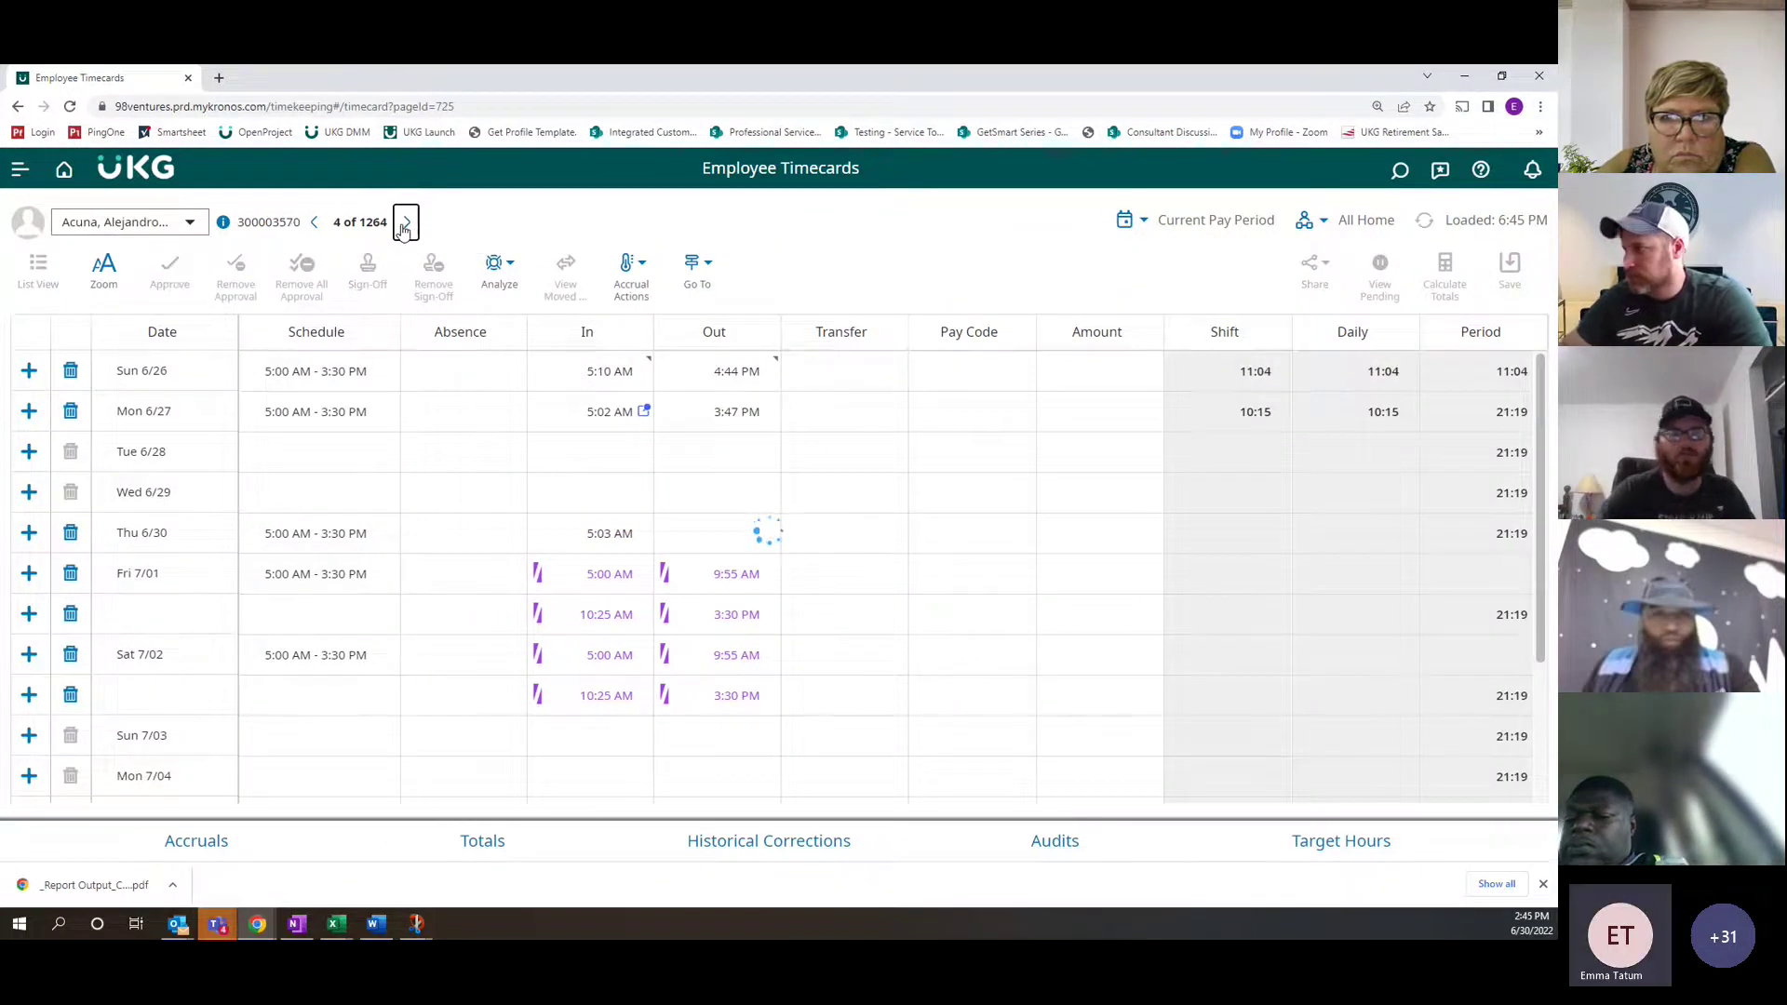
{"action": "left_click", "coordinate": [405, 223]}
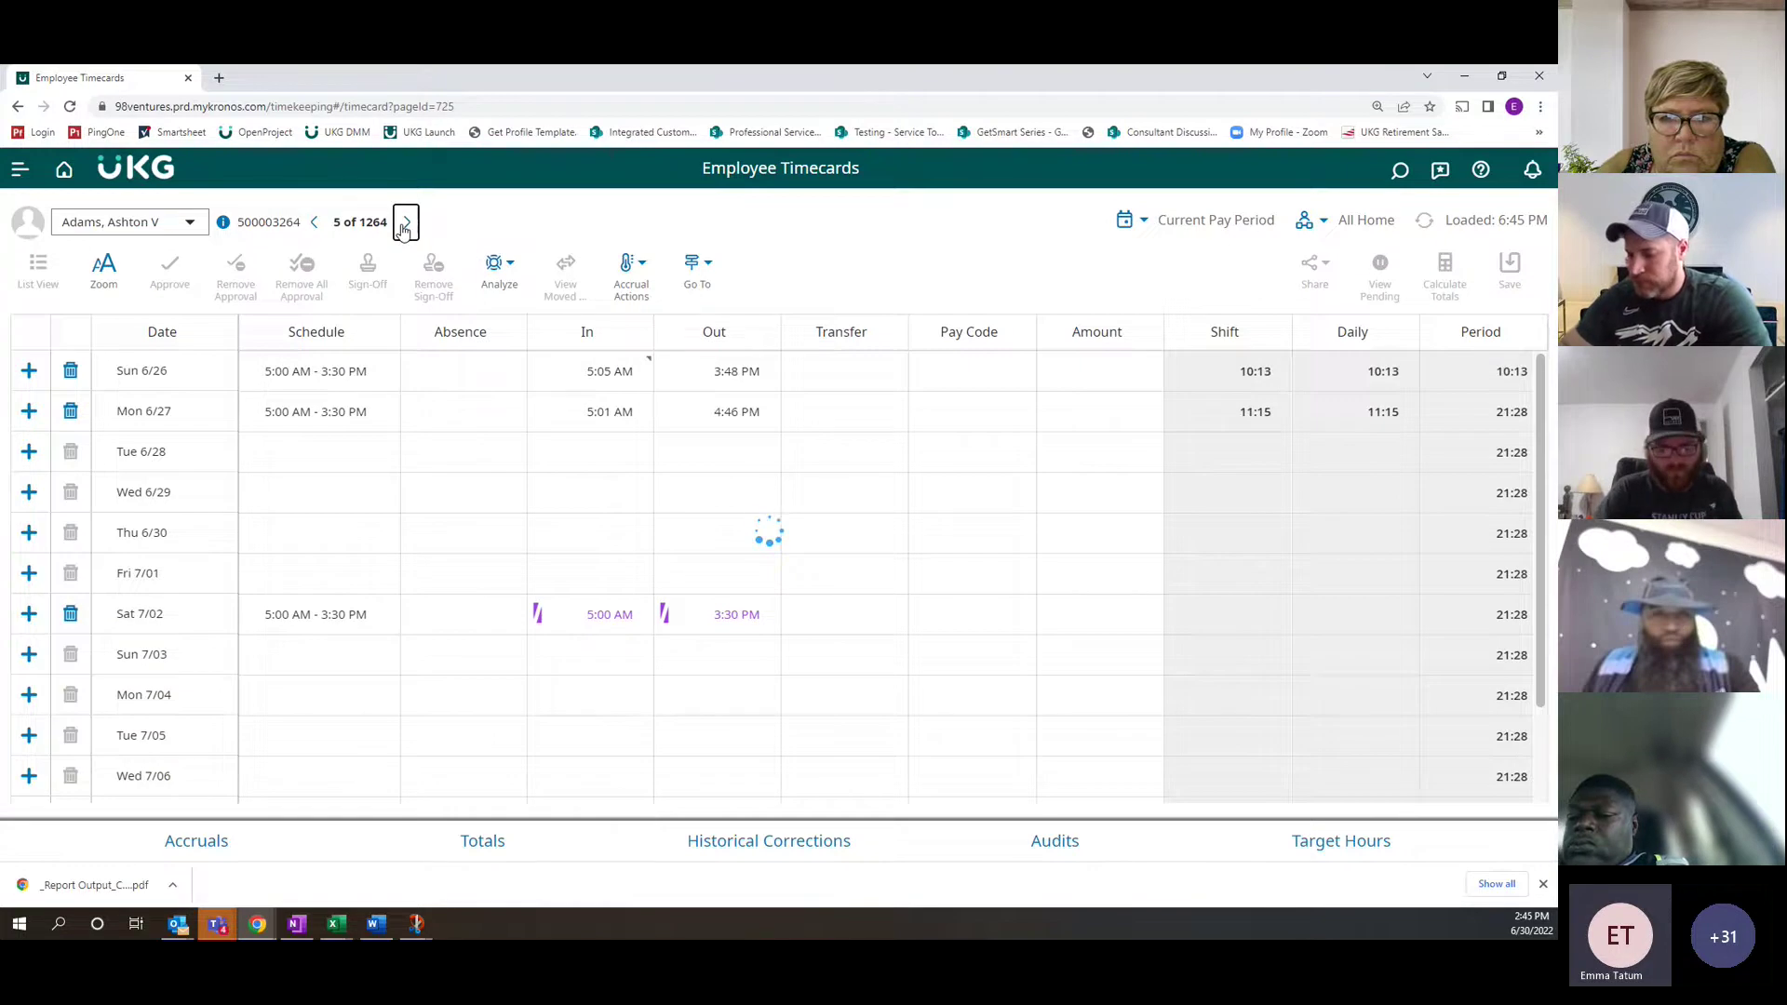
{"action": "left_click", "coordinate": [405, 224]}
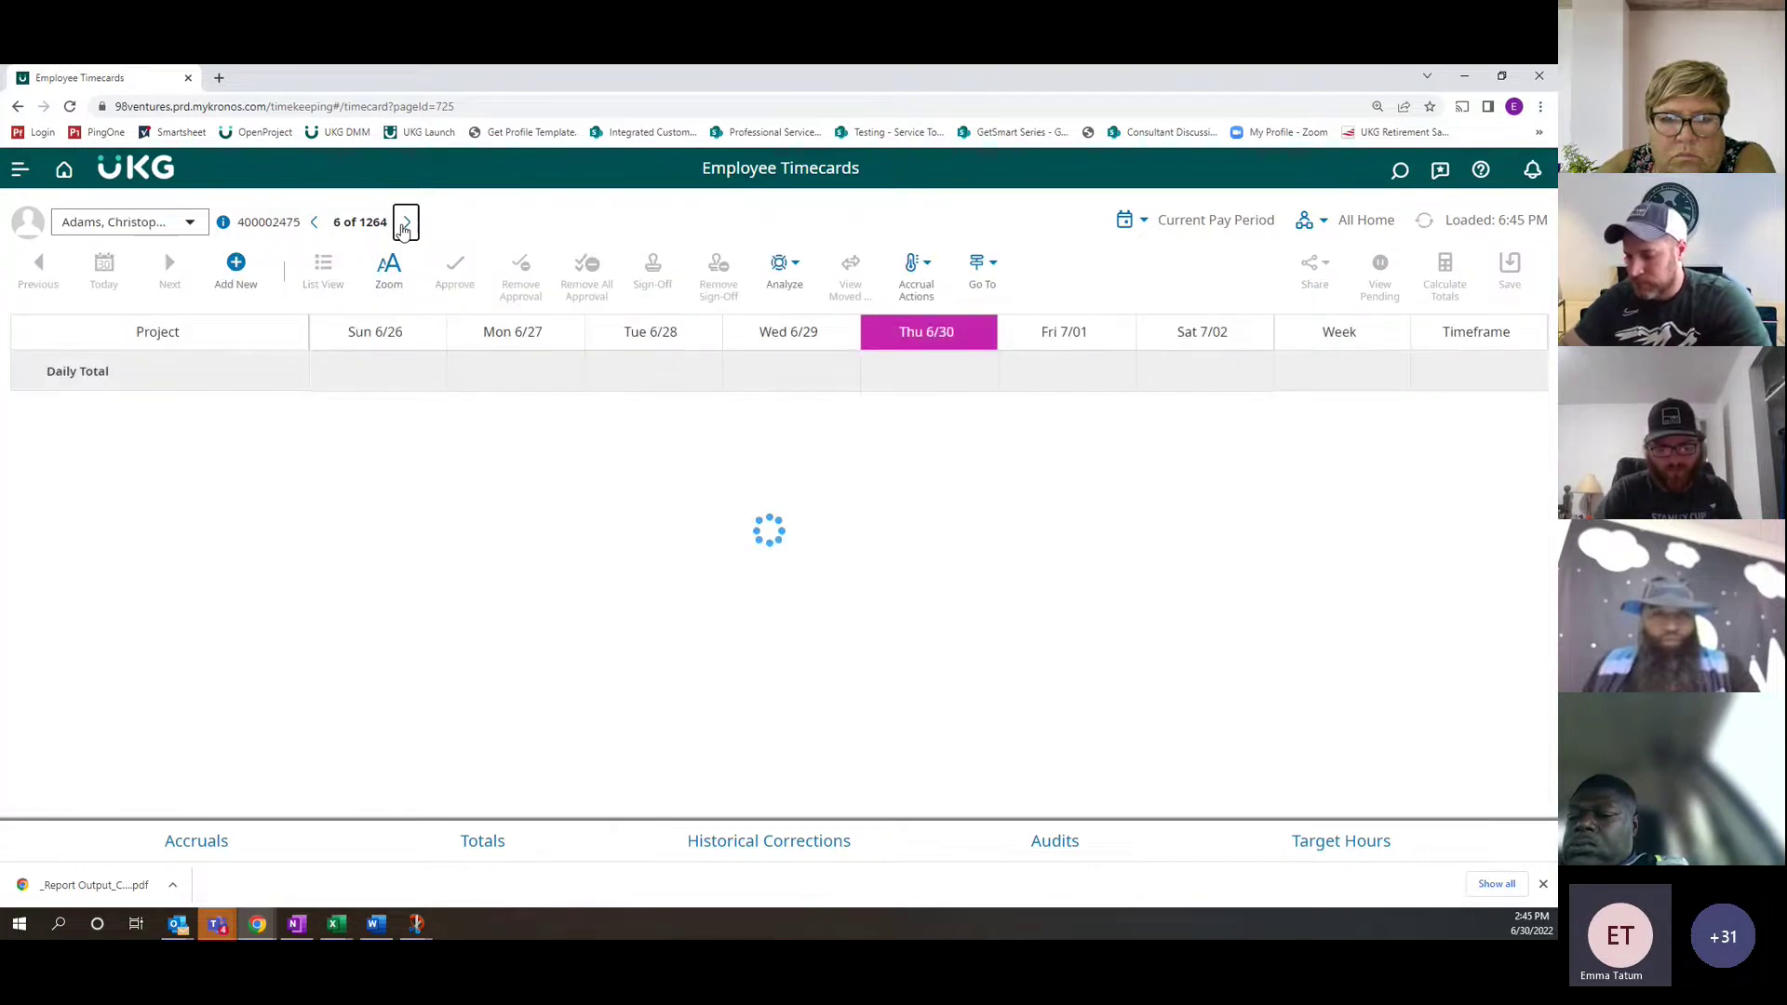
{"action": "left_click", "coordinate": [405, 223]}
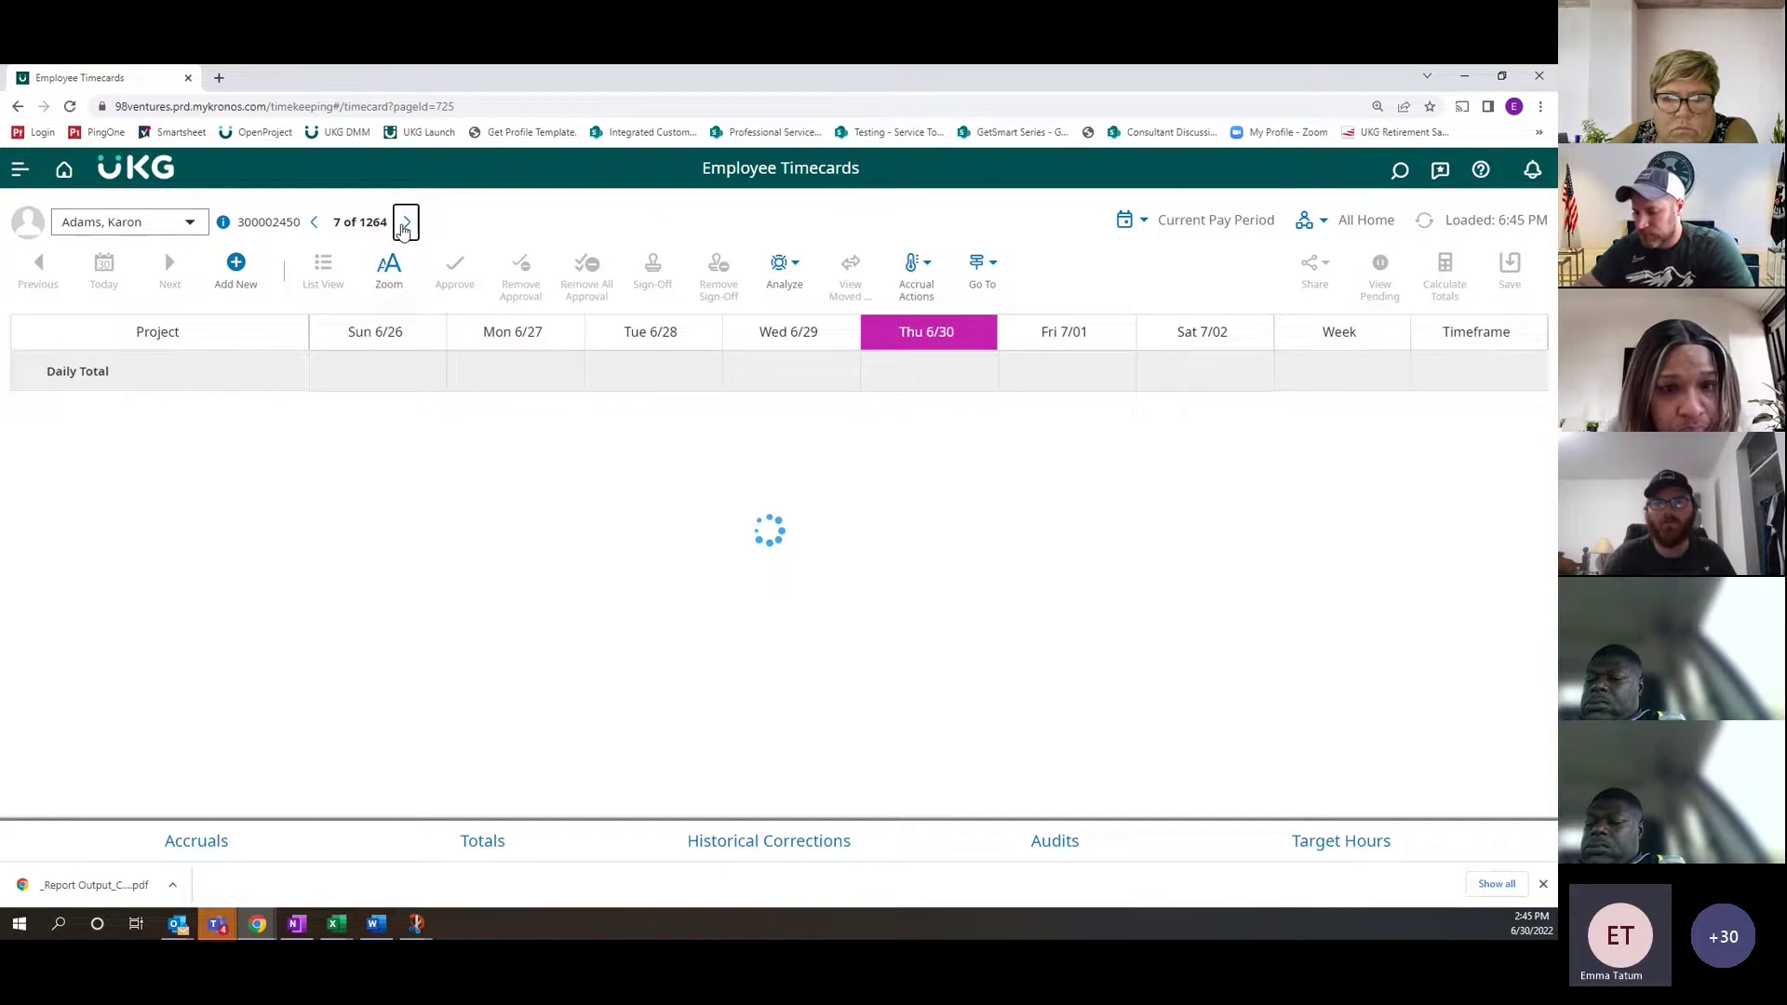
{"action": "left_click", "coordinate": [405, 223]}
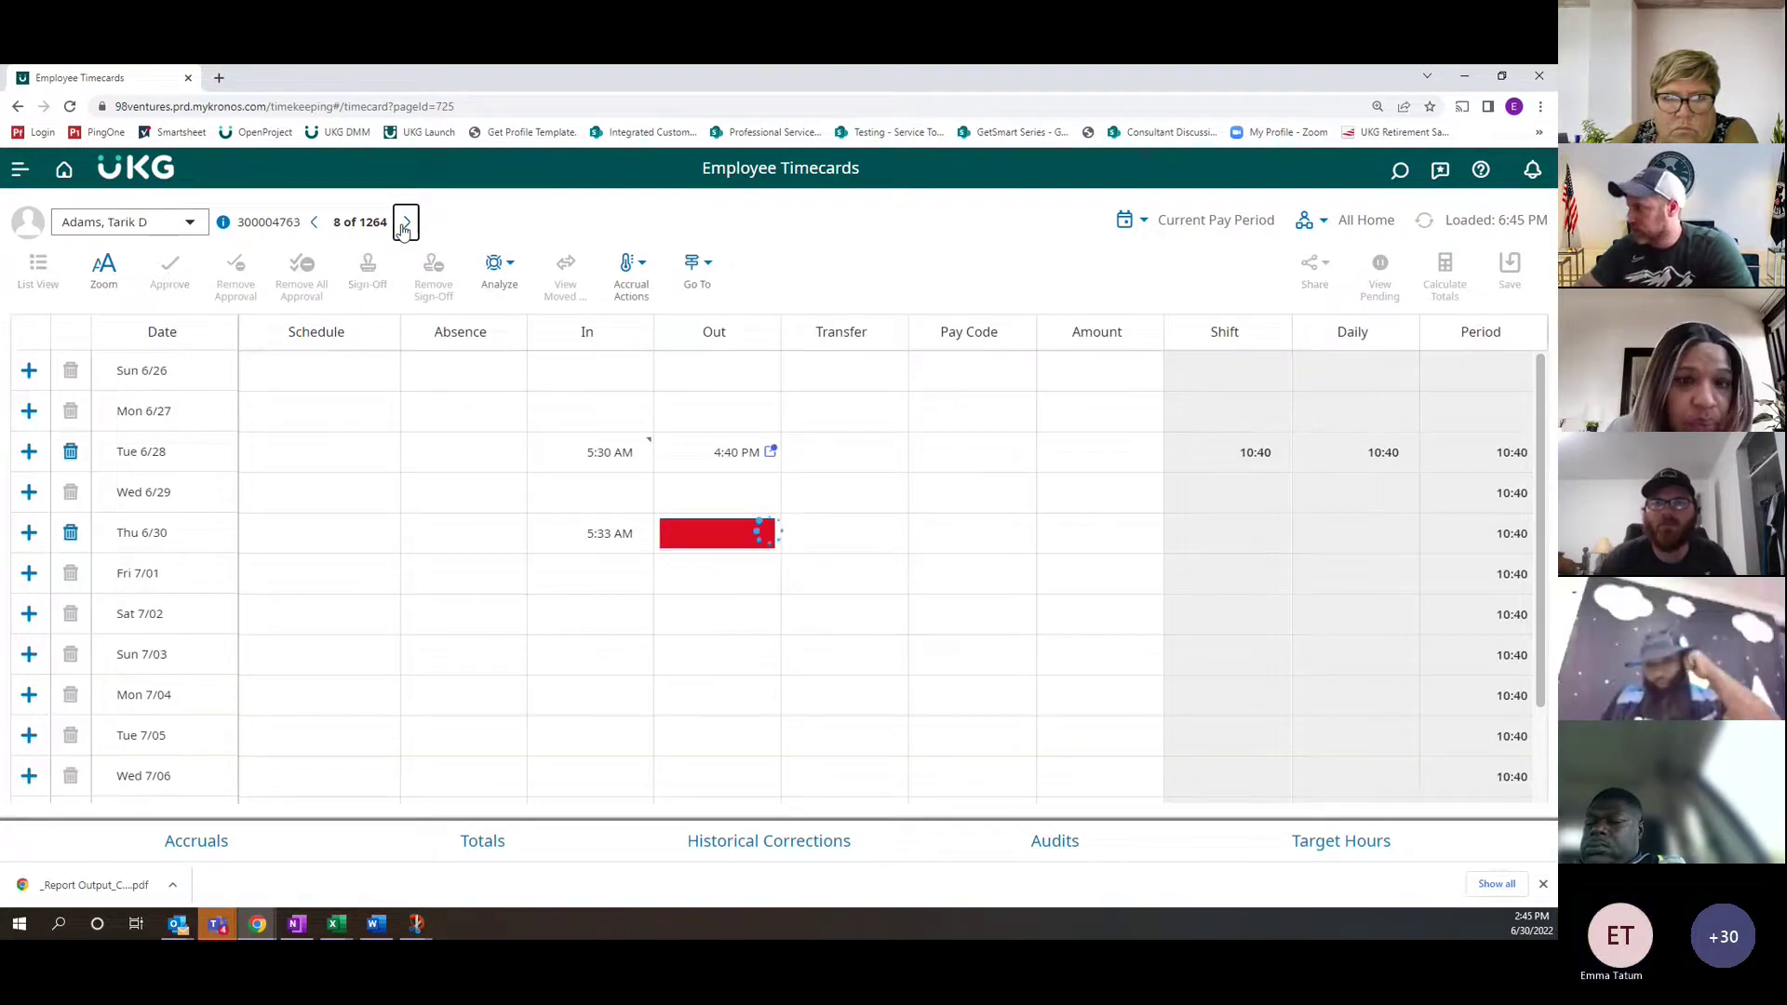
{"action": "left_click", "coordinate": [404, 223]}
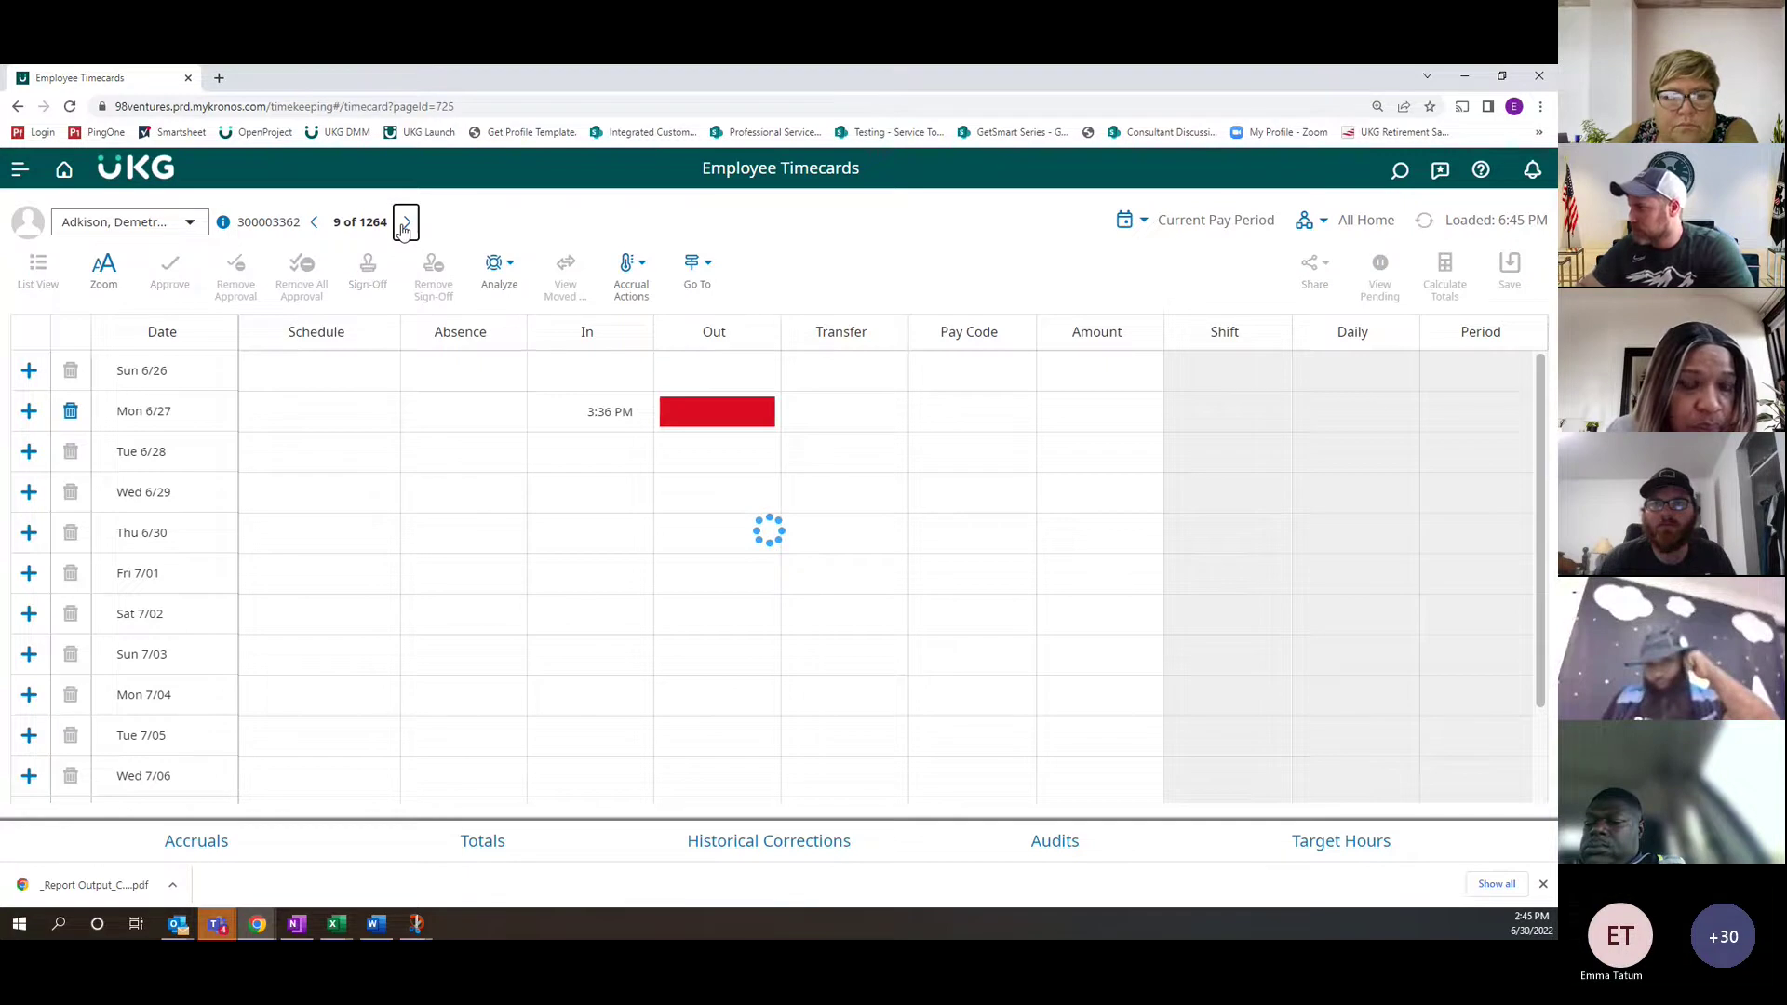
{"action": "left_click", "coordinate": [405, 224]}
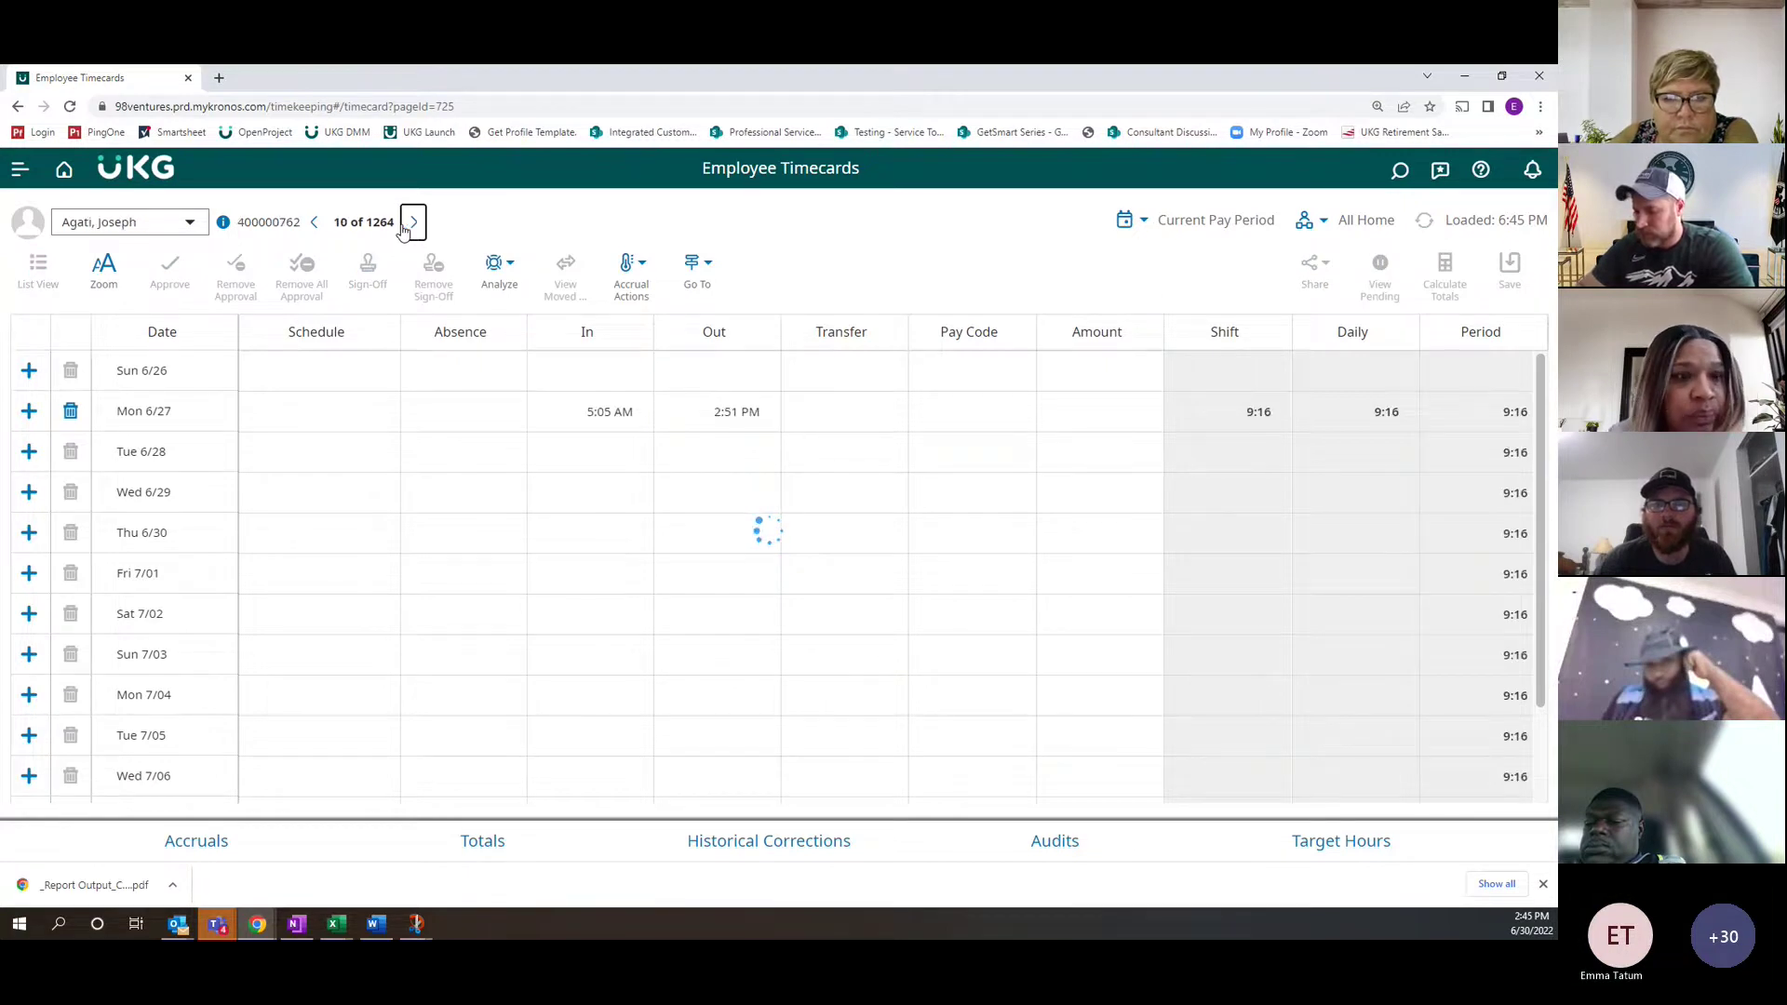
{"action": "left_click", "coordinate": [405, 223]}
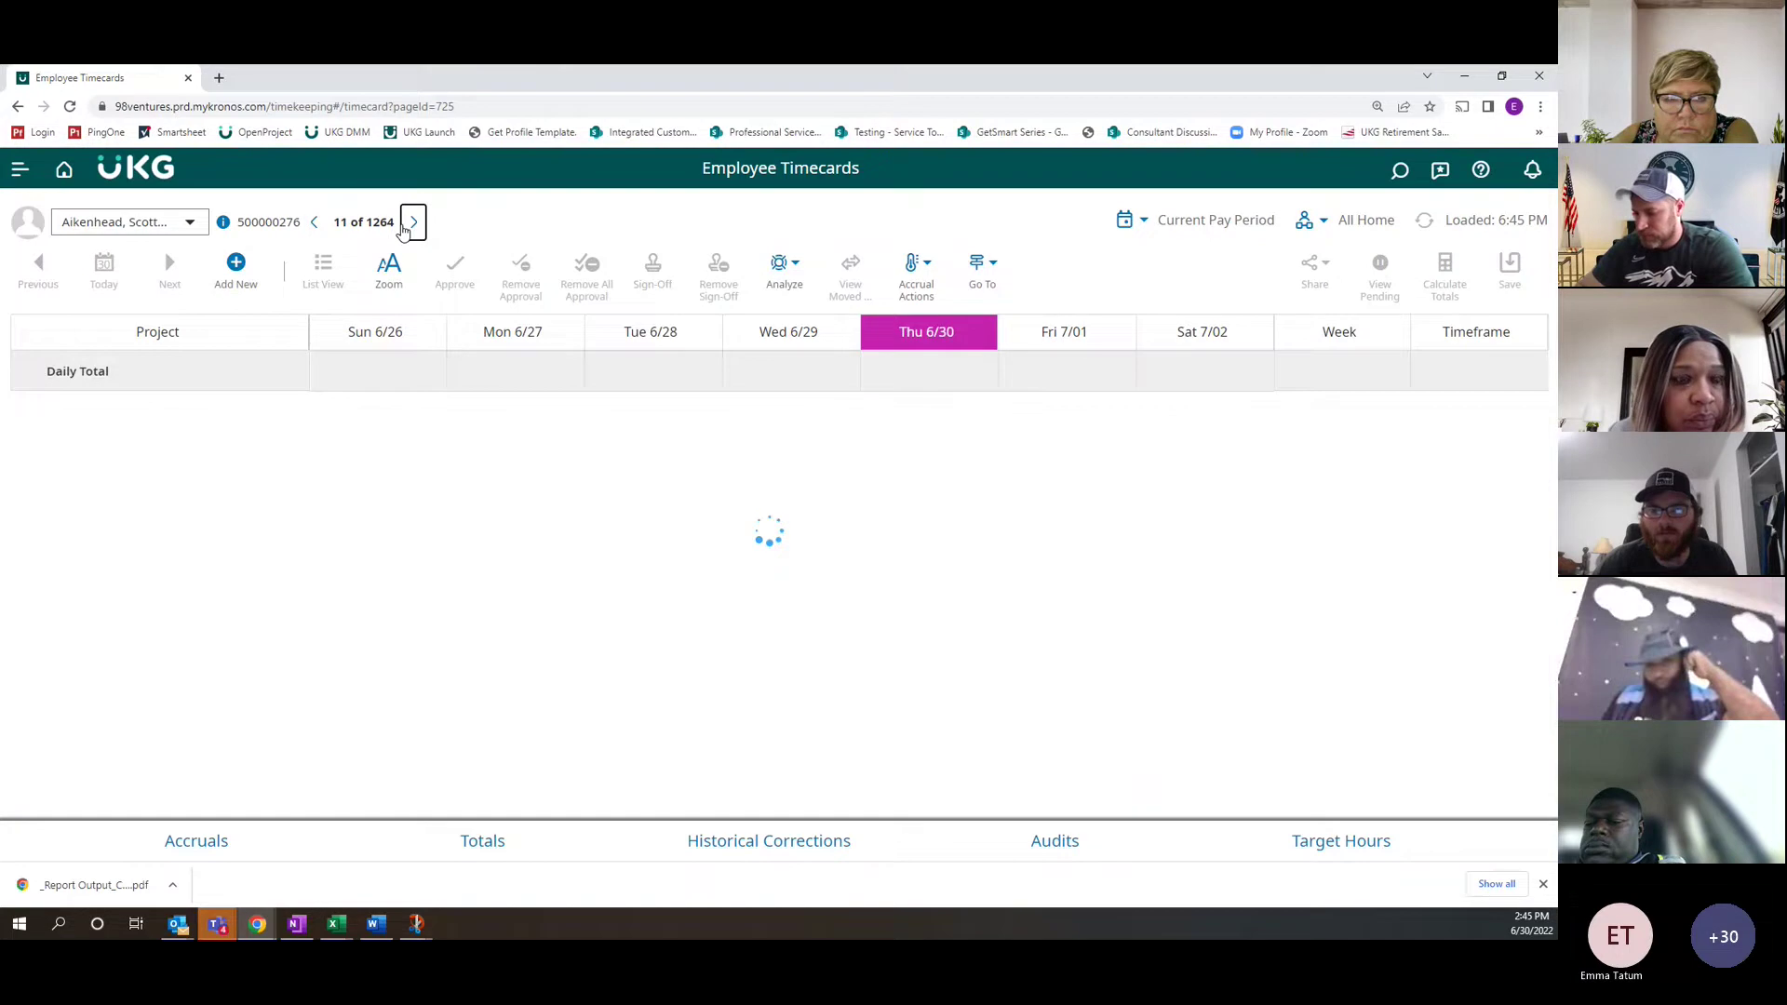
{"action": "left_click", "coordinate": [405, 225]}
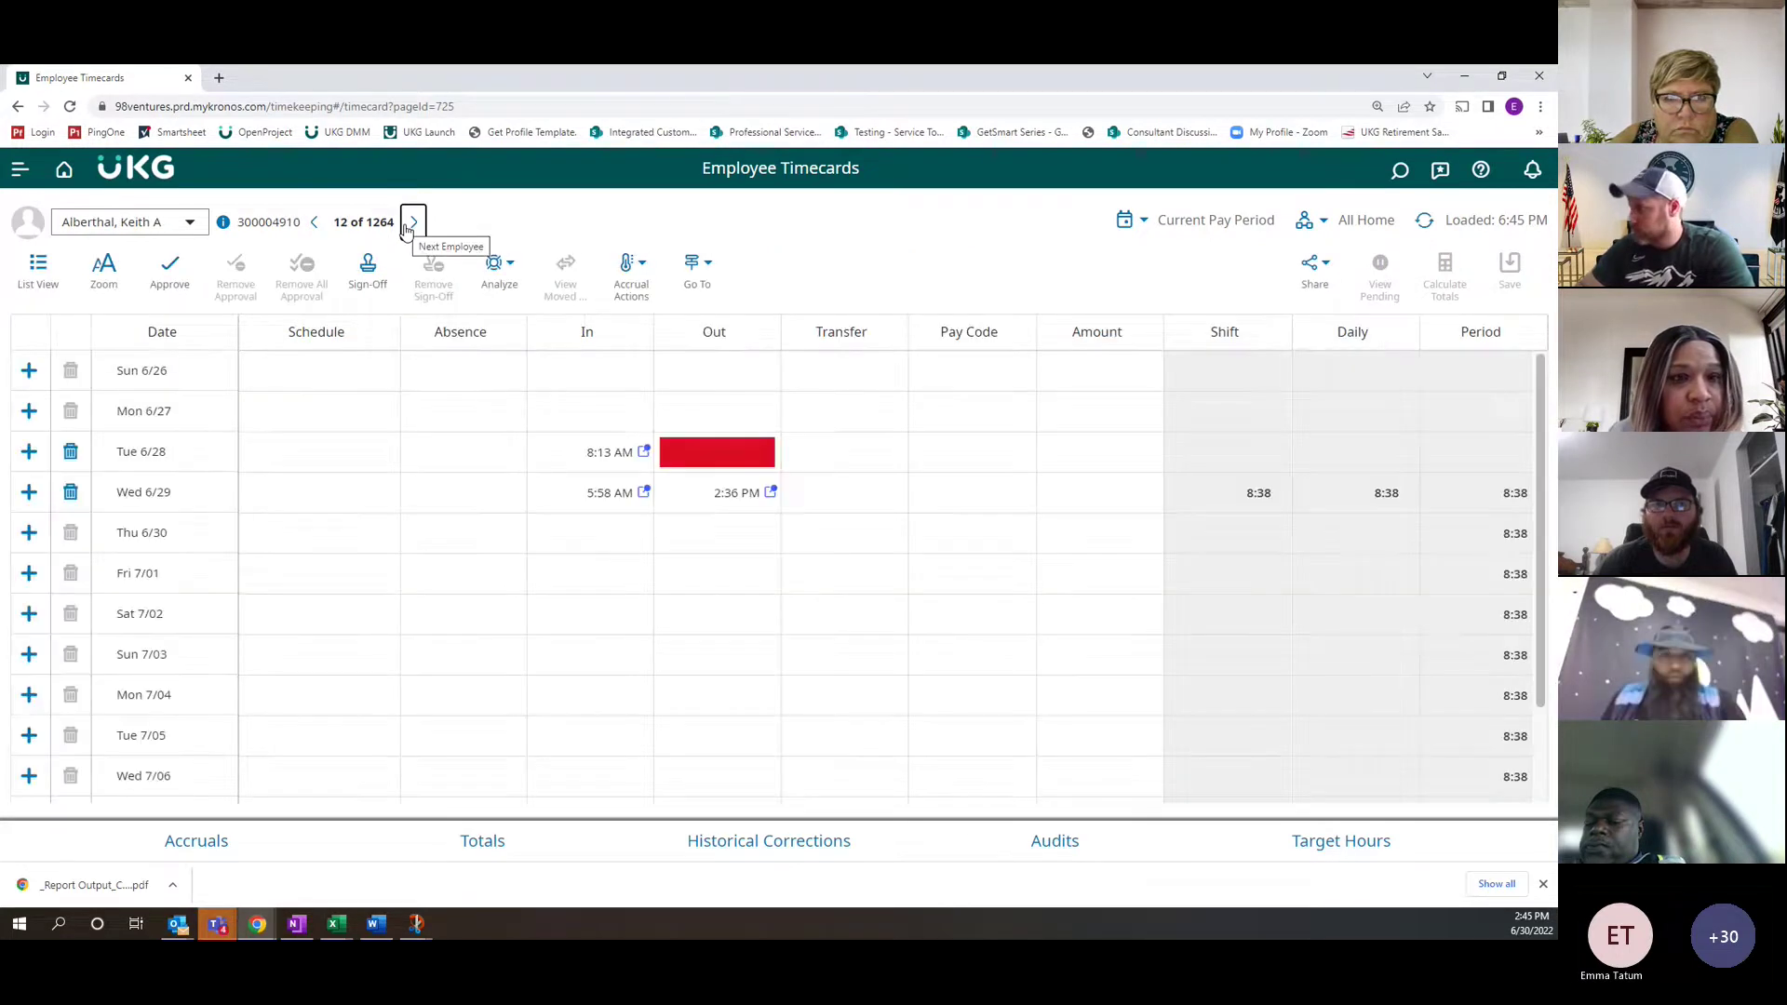
{"action": "left_click", "coordinate": [410, 223]}
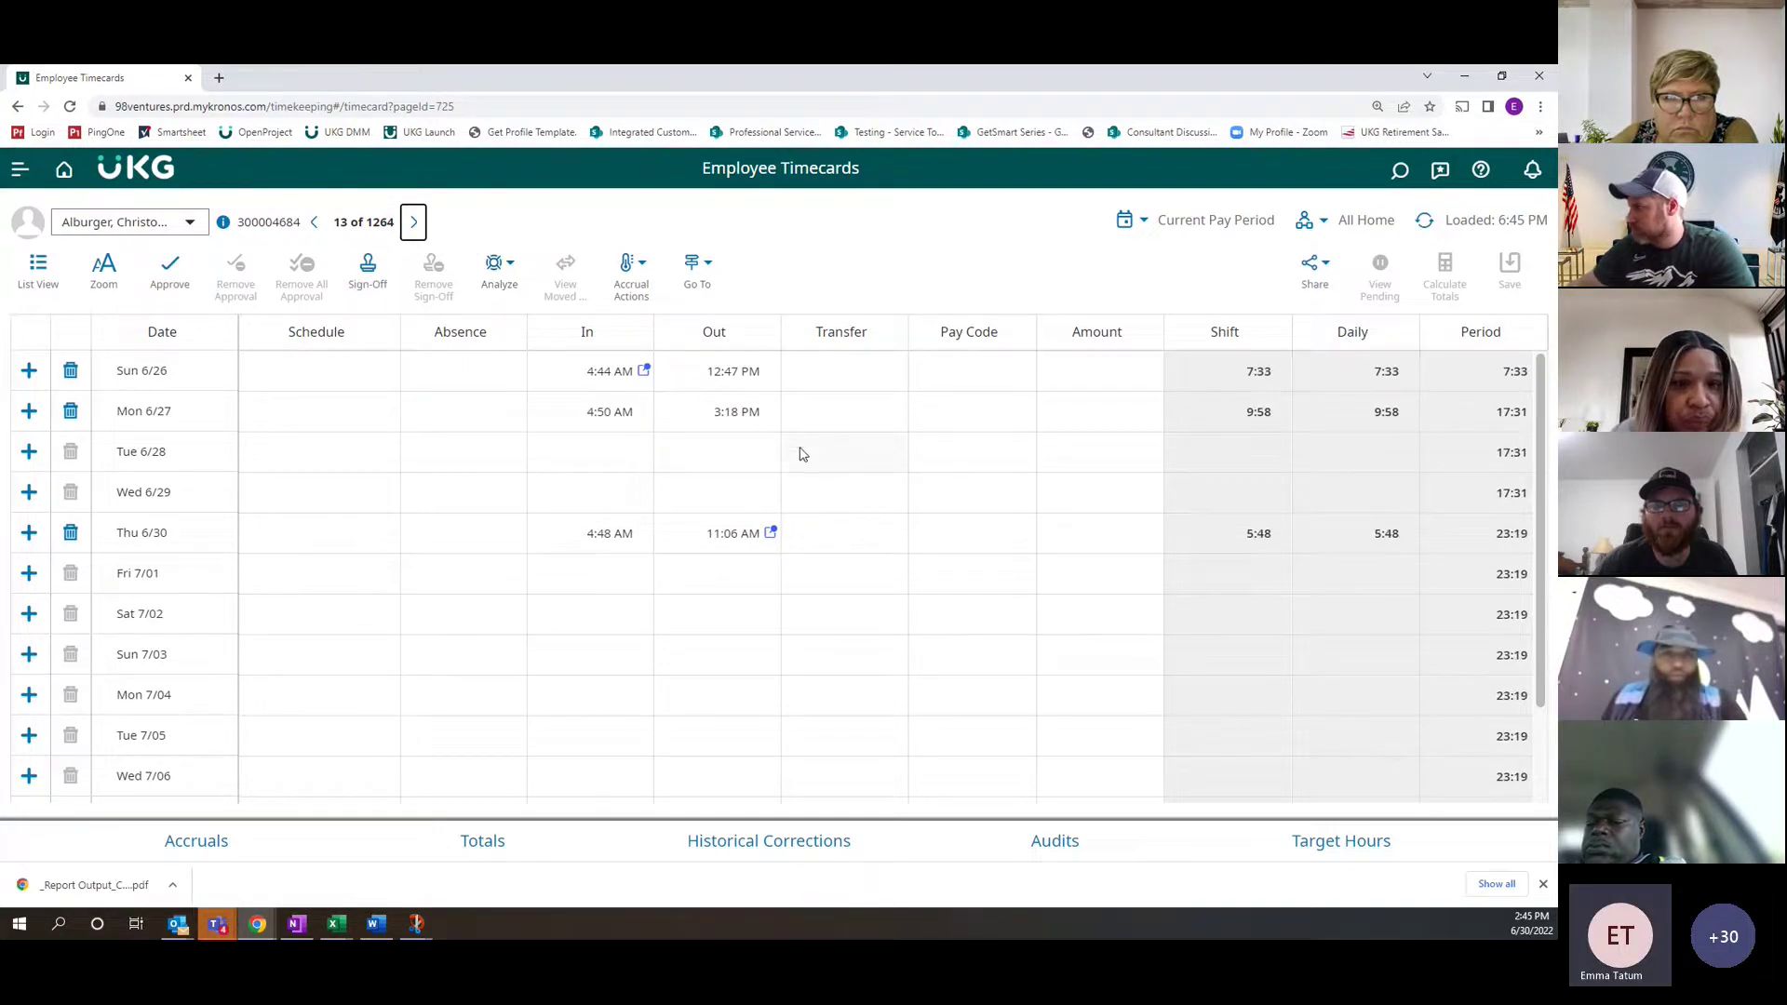
{"action": "left_click", "coordinate": [770, 427]}
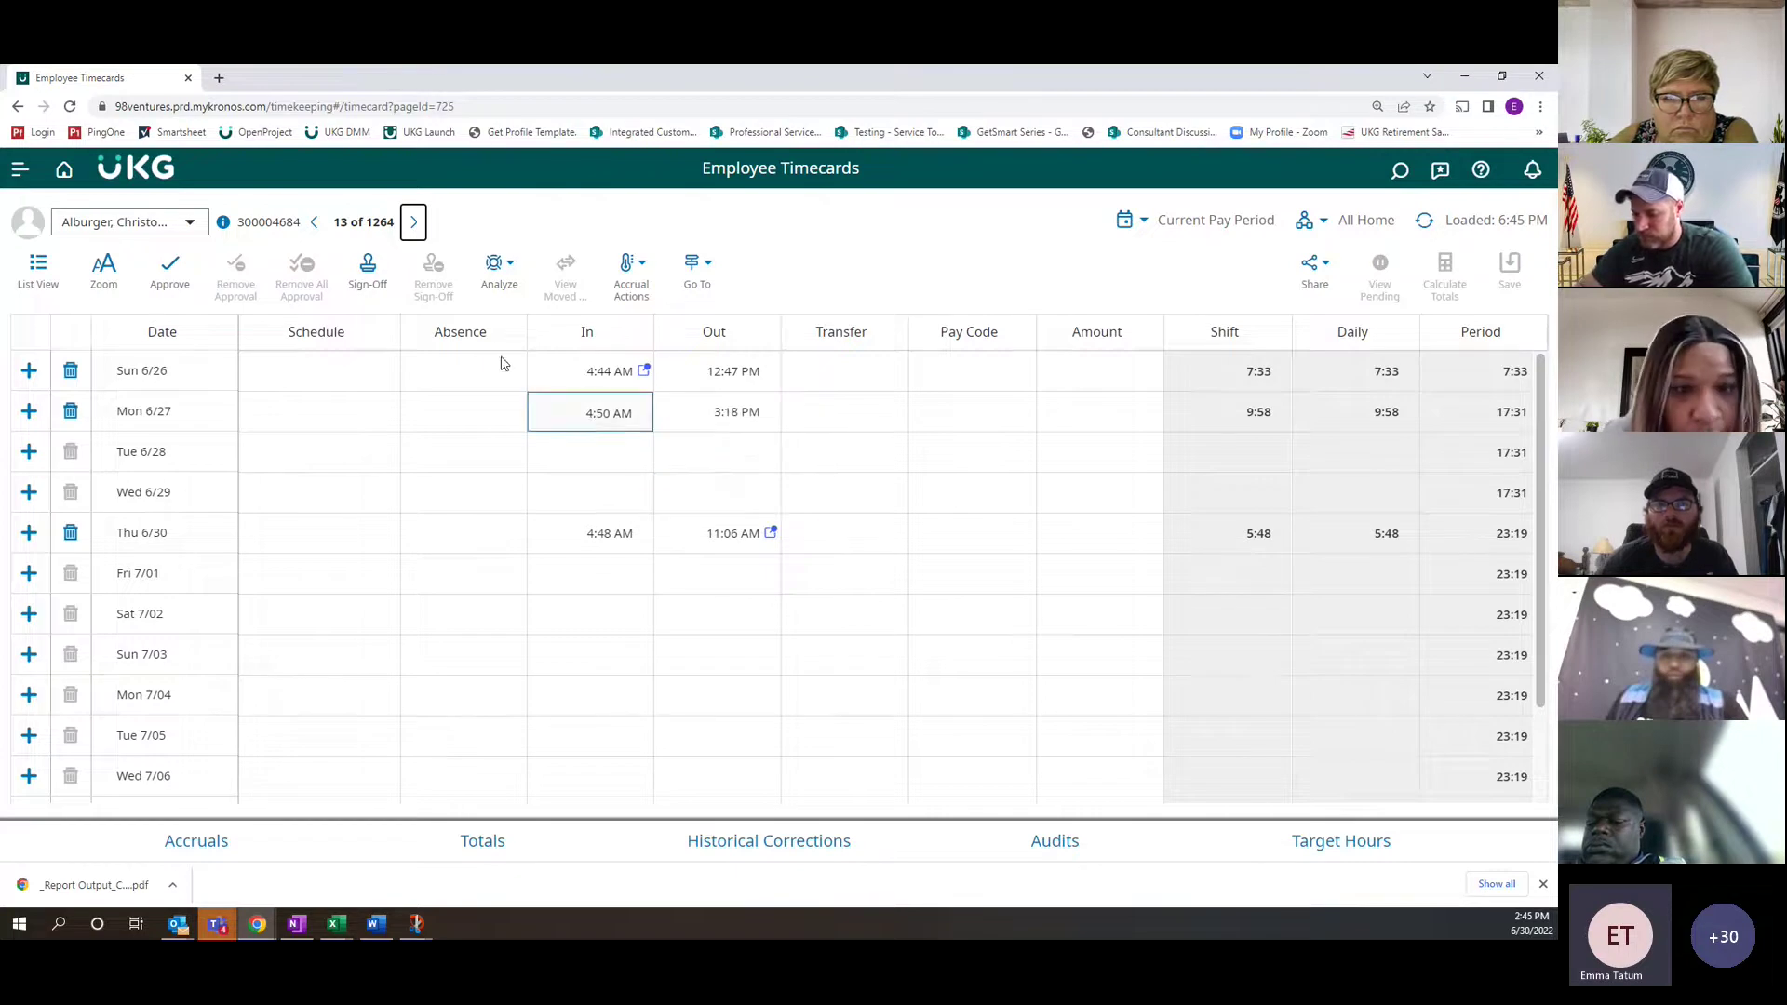
{"action": "left_click", "coordinate": [414, 224]}
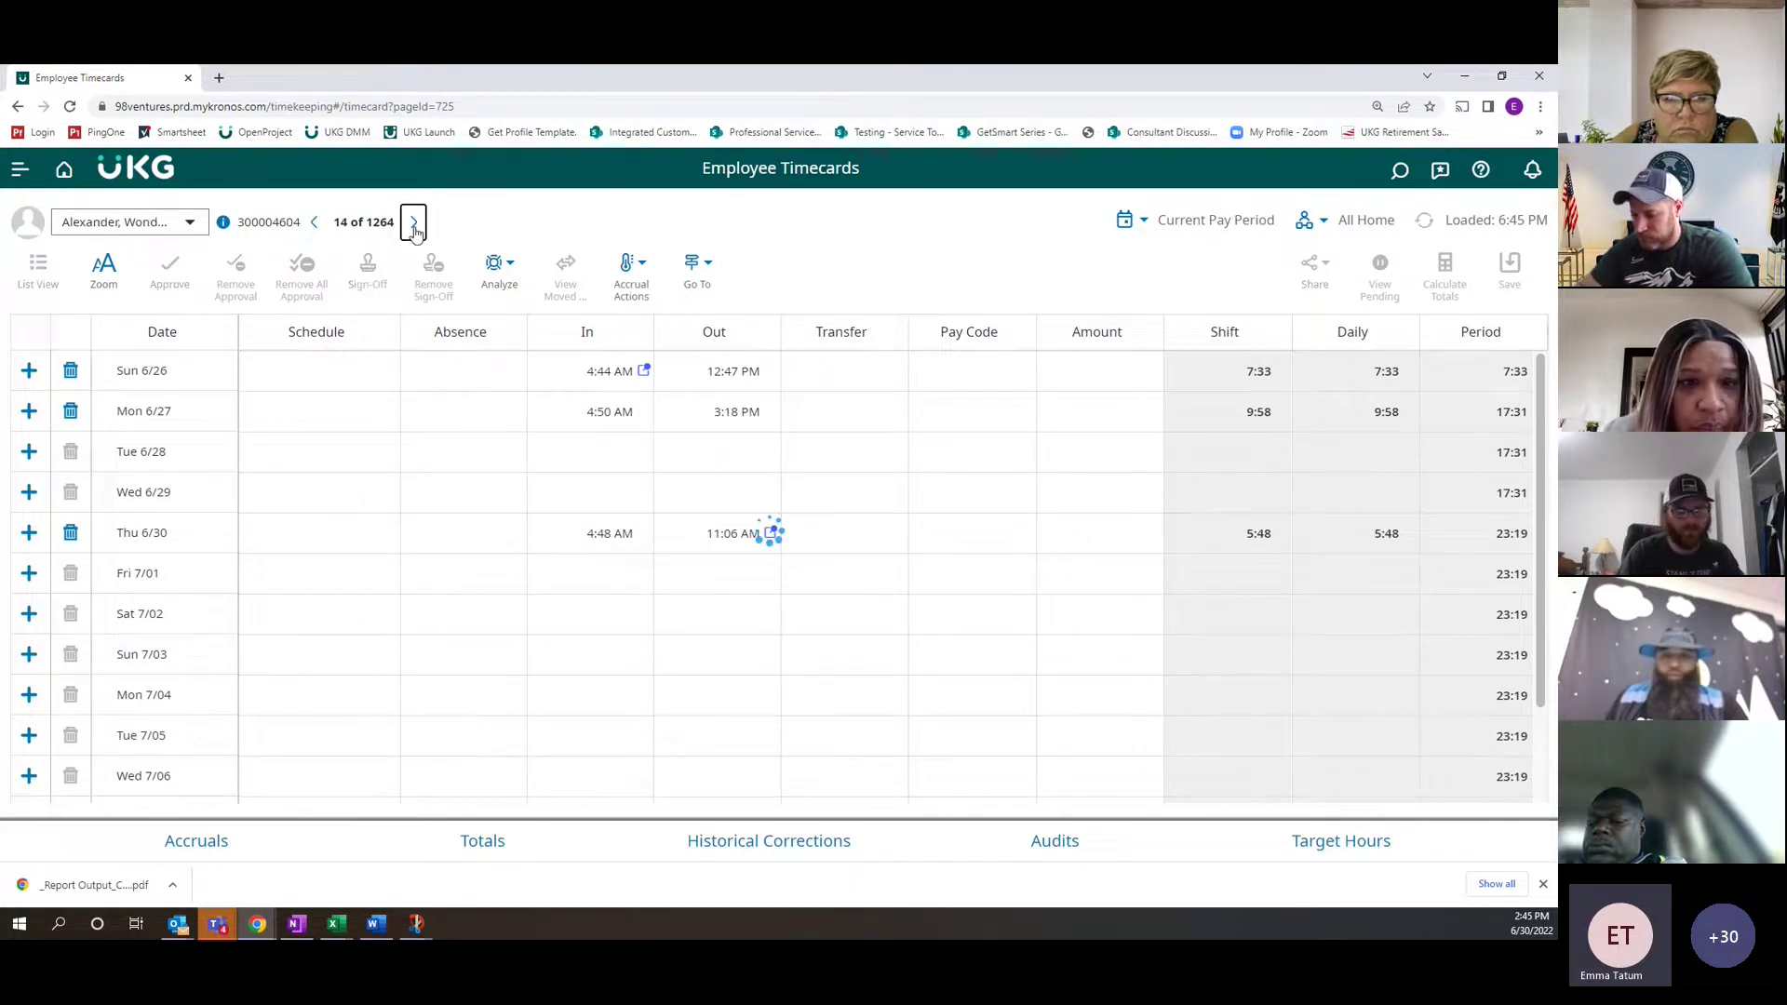
{"action": "left_click", "coordinate": [414, 223]}
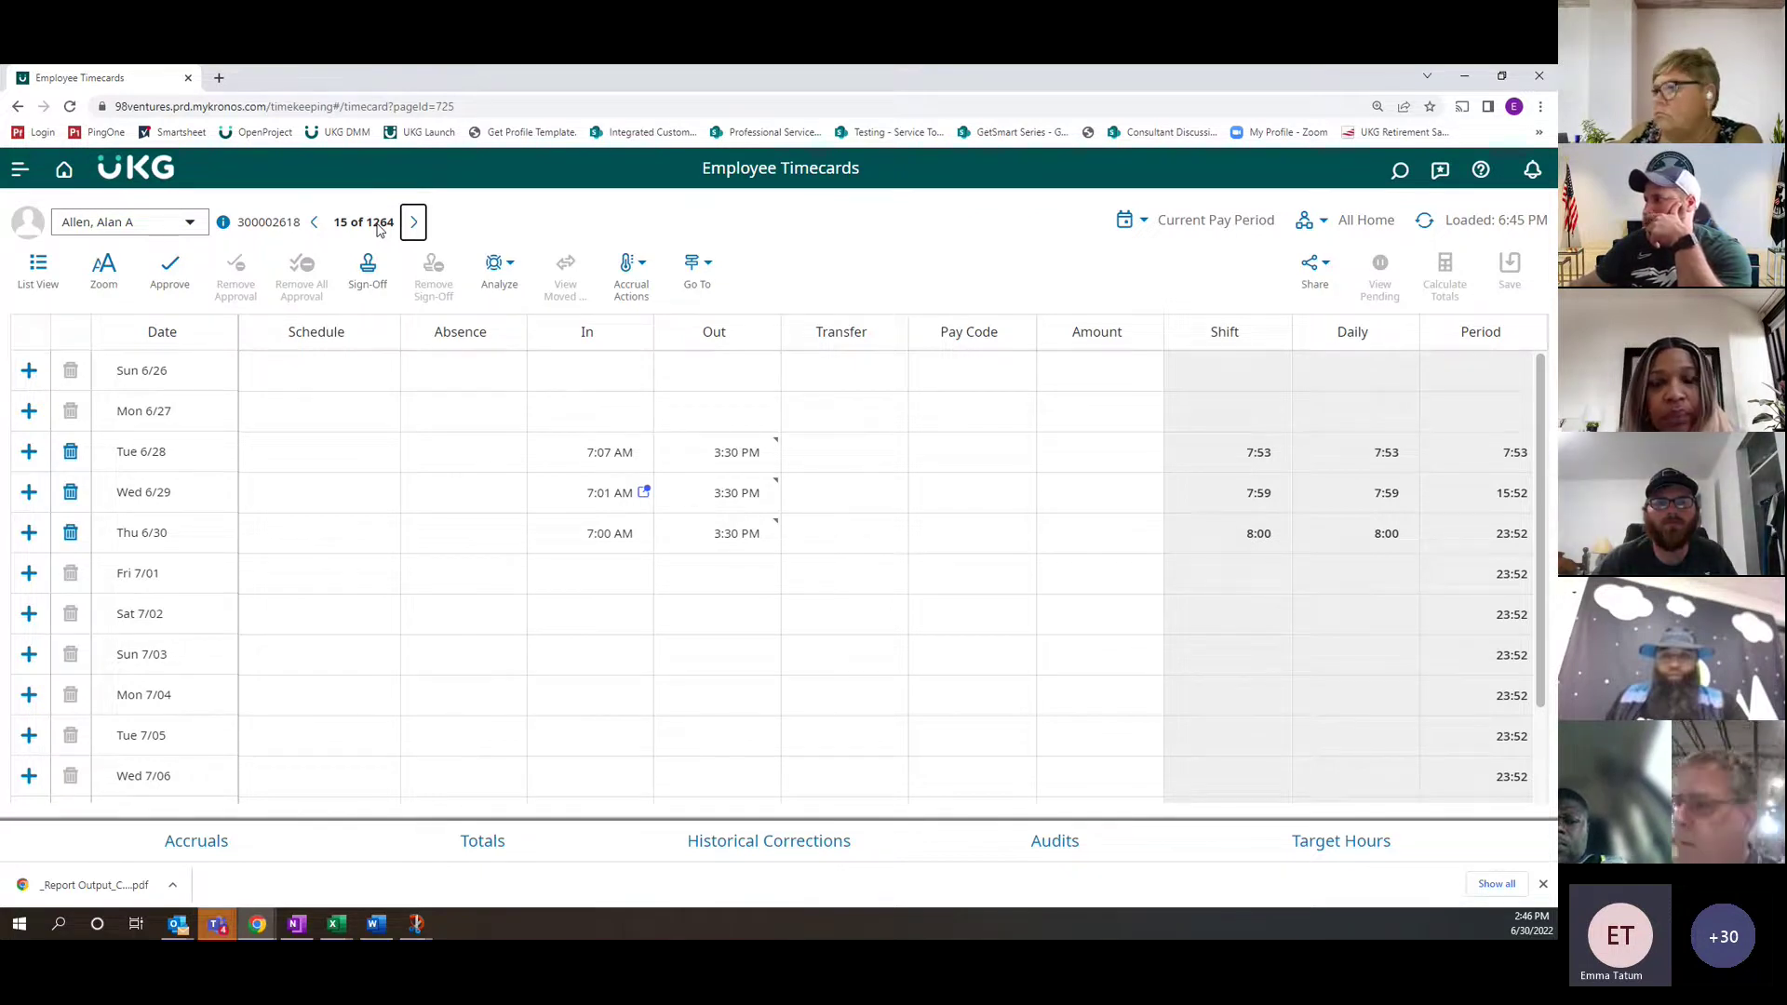
Review the comment choices available for the Thu 6/30 out punch and close the comments without adding one
{"action": "left_click", "coordinate": [734, 546]}
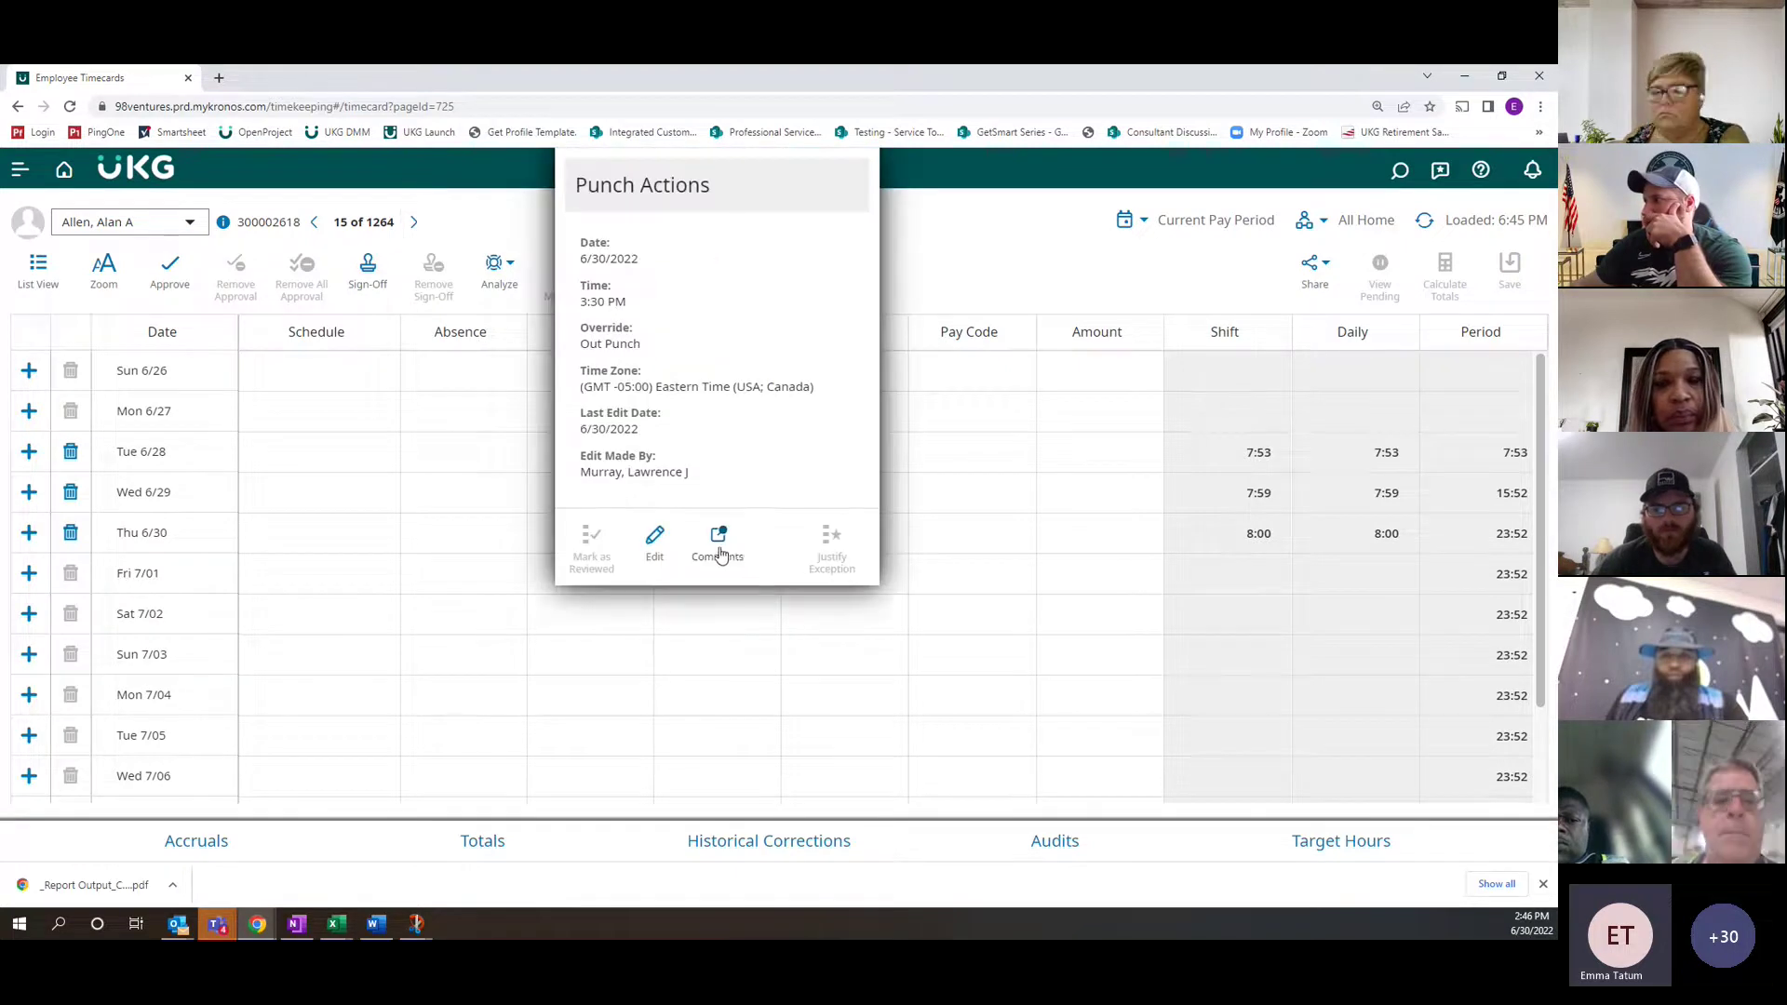
{"action": "left_click", "coordinate": [719, 552]}
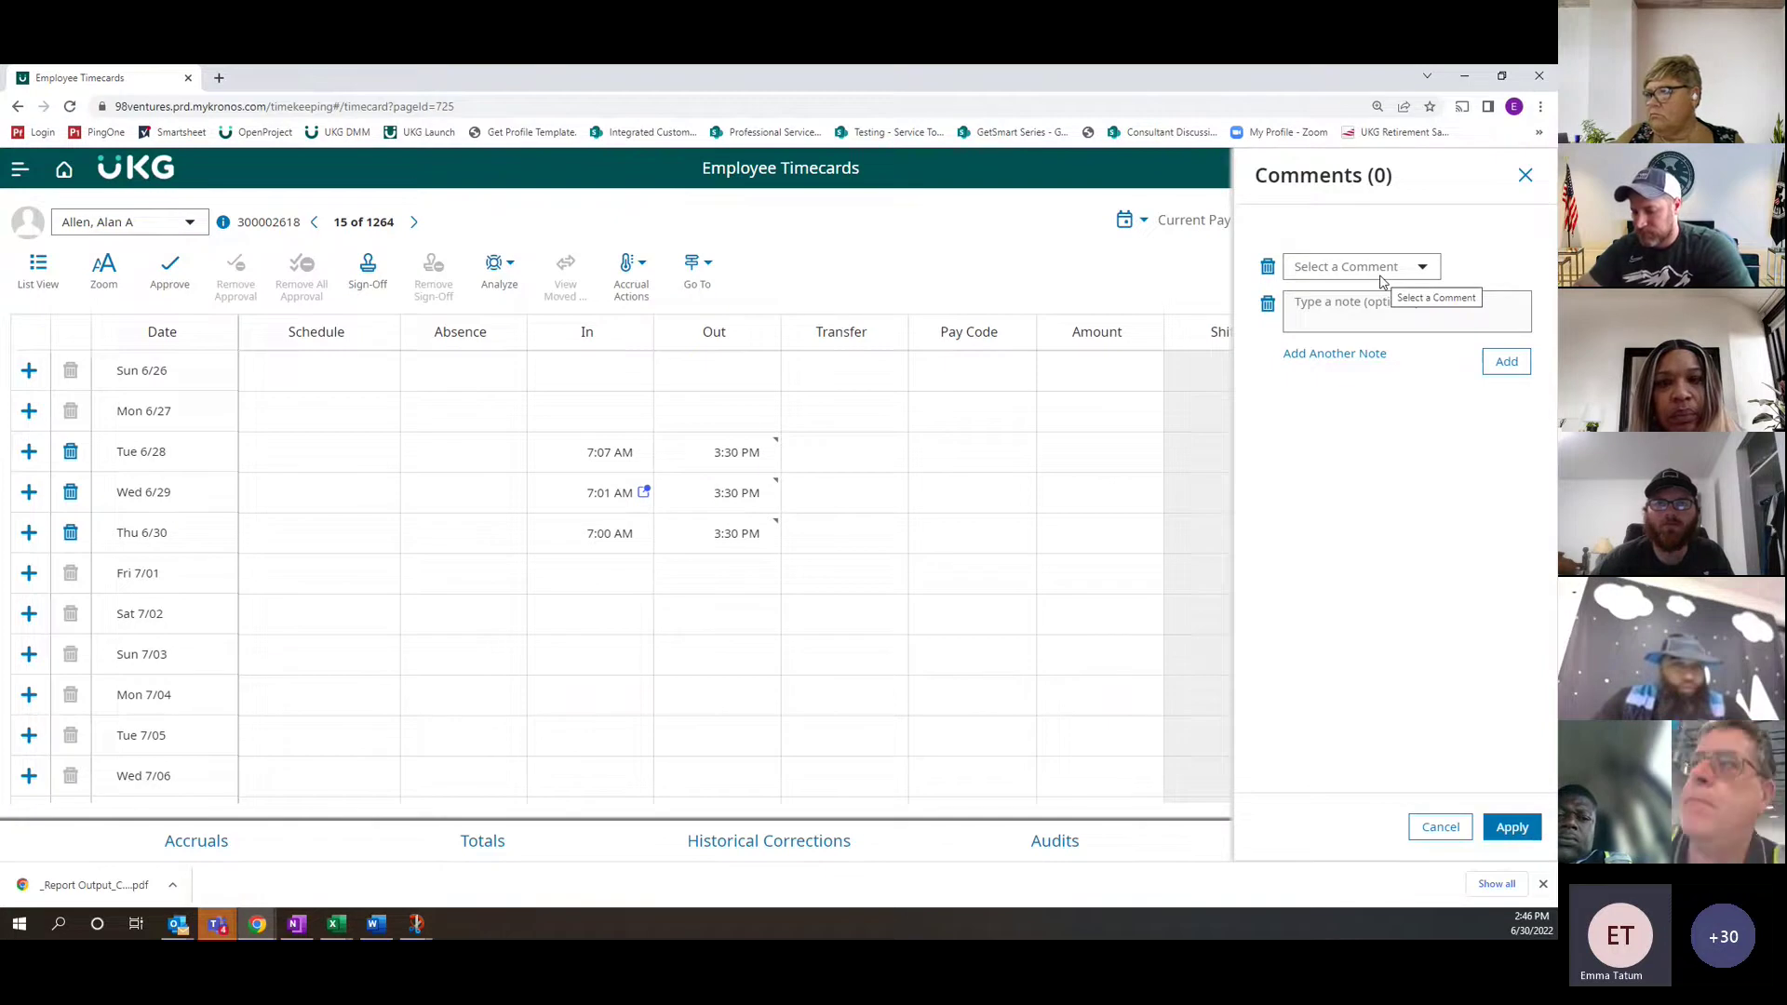
{"action": "left_click", "coordinate": [1377, 269]}
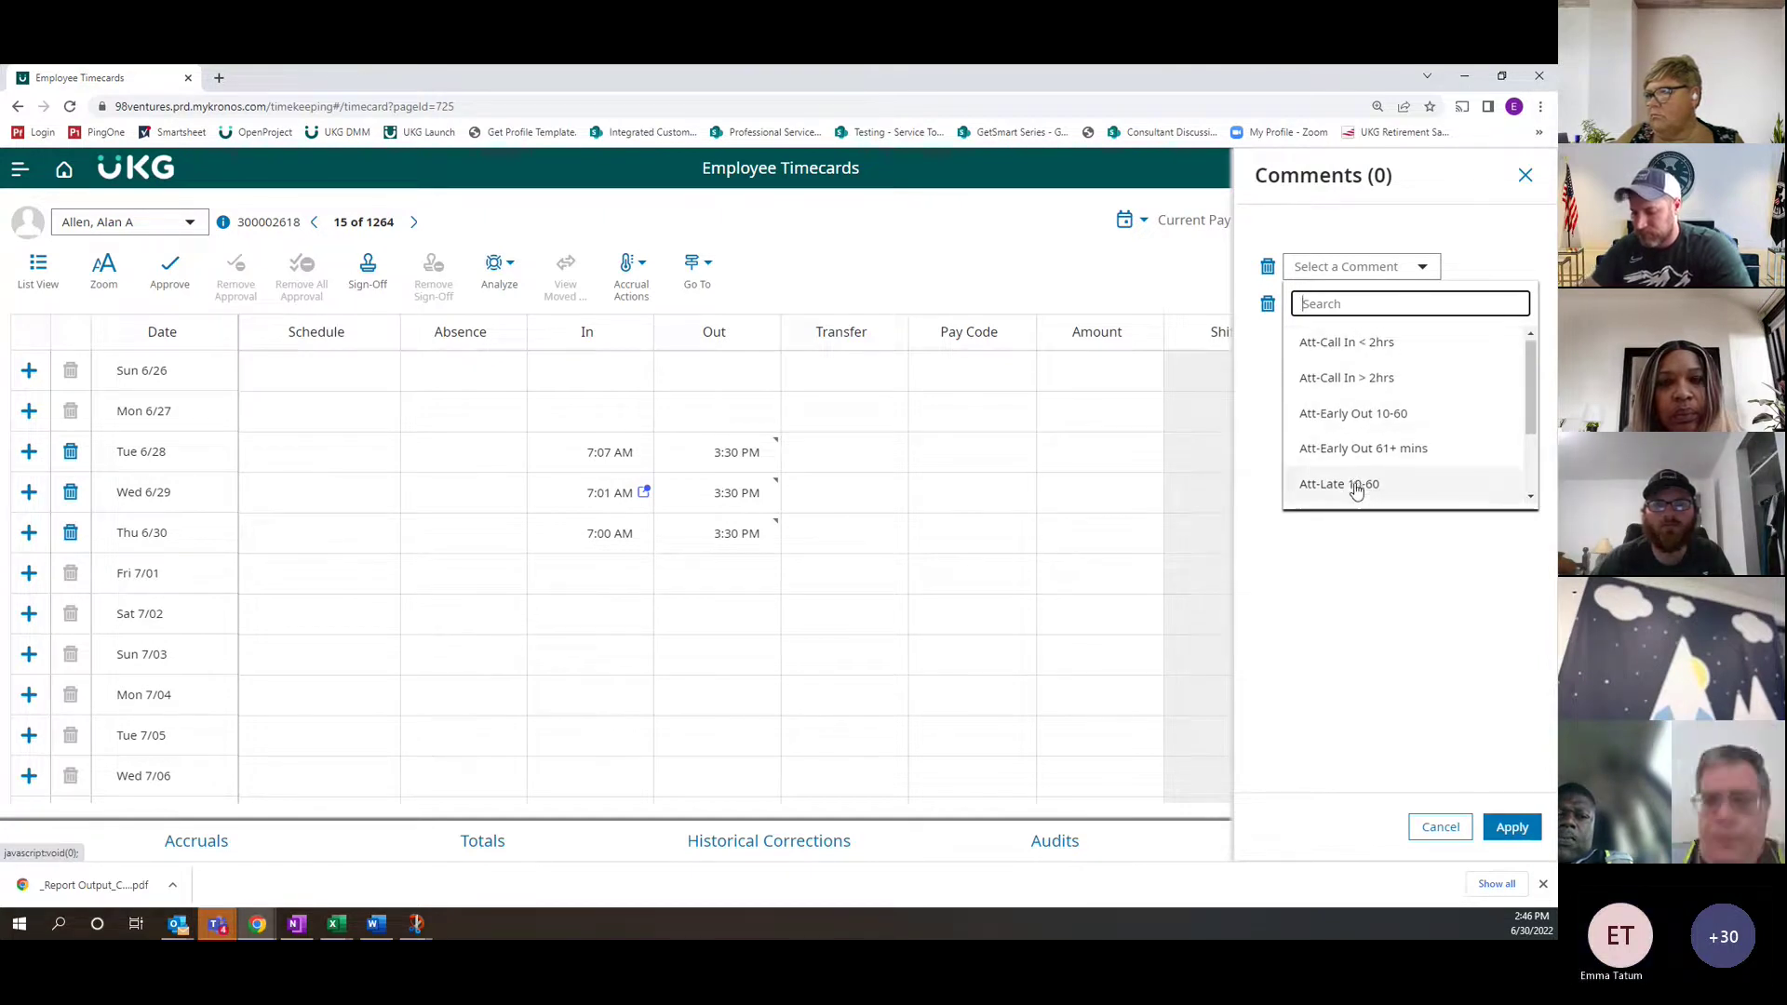
{"action": "scroll", "coordinate": [1355, 484], "scroll_direction": "down", "scroll_amount": 1}
{"action": "scroll", "coordinate": [1356, 488], "scroll_direction": "down", "scroll_amount": 1}
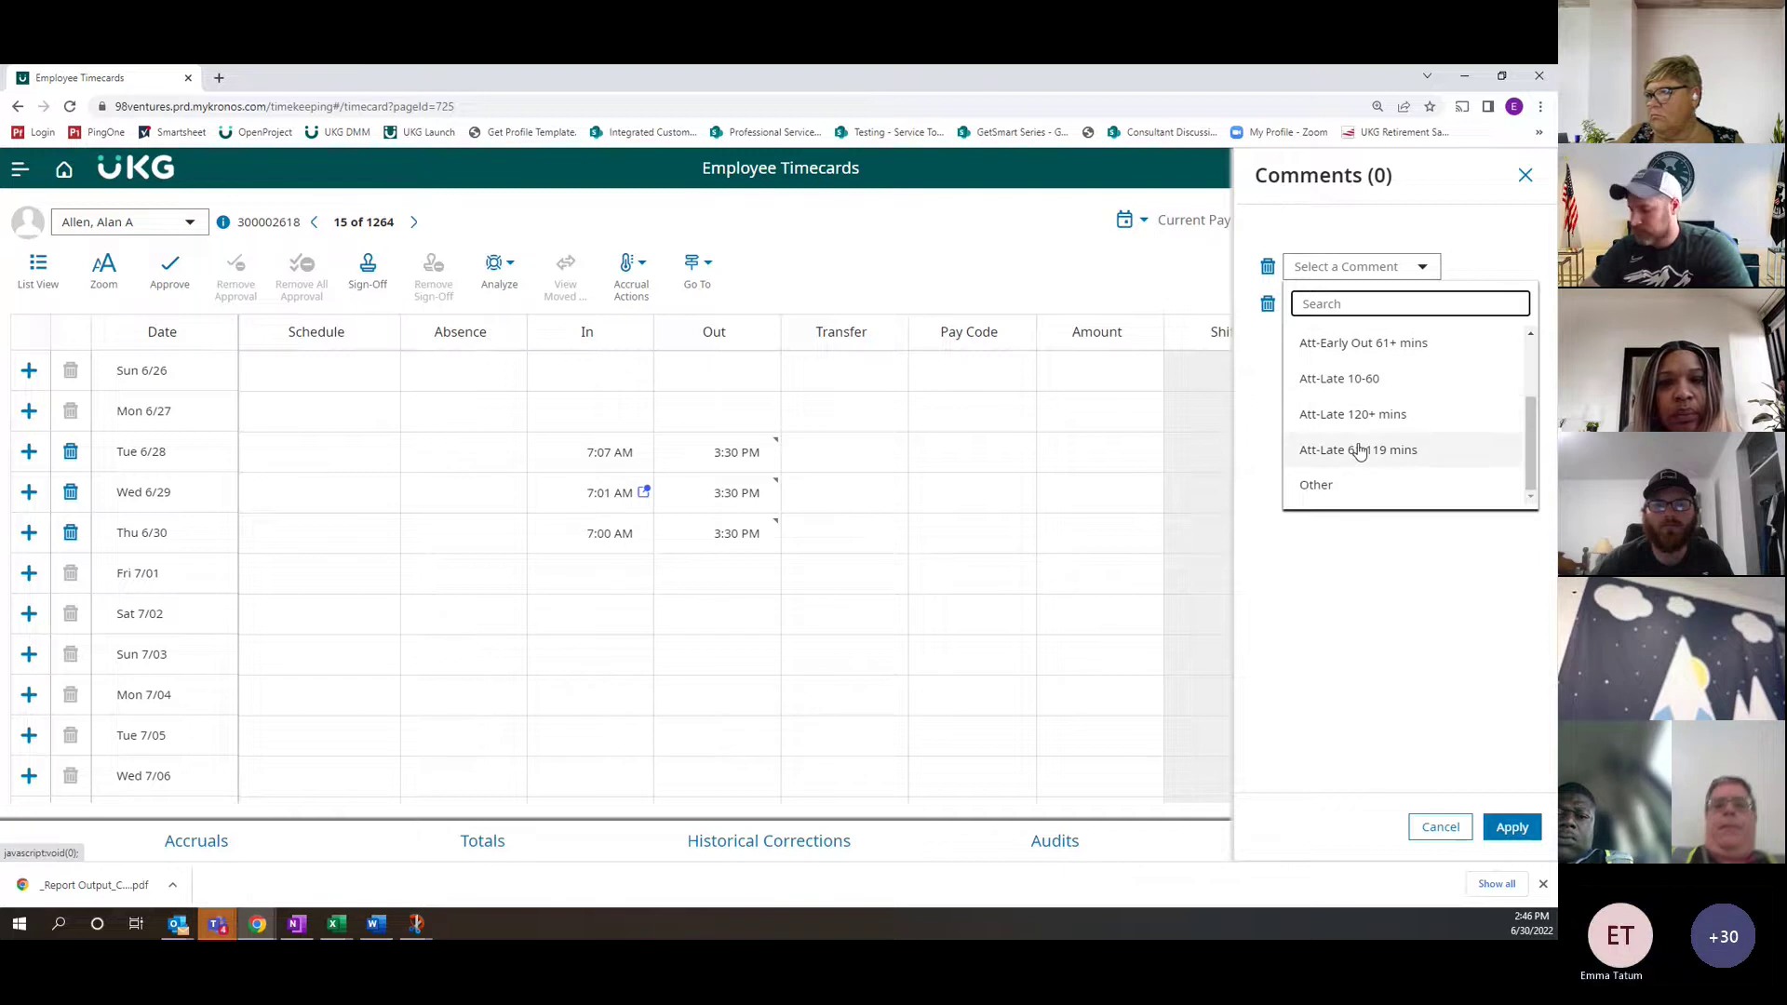
{"action": "scroll", "coordinate": [1361, 451], "scroll_direction": "up", "scroll_amount": 2}
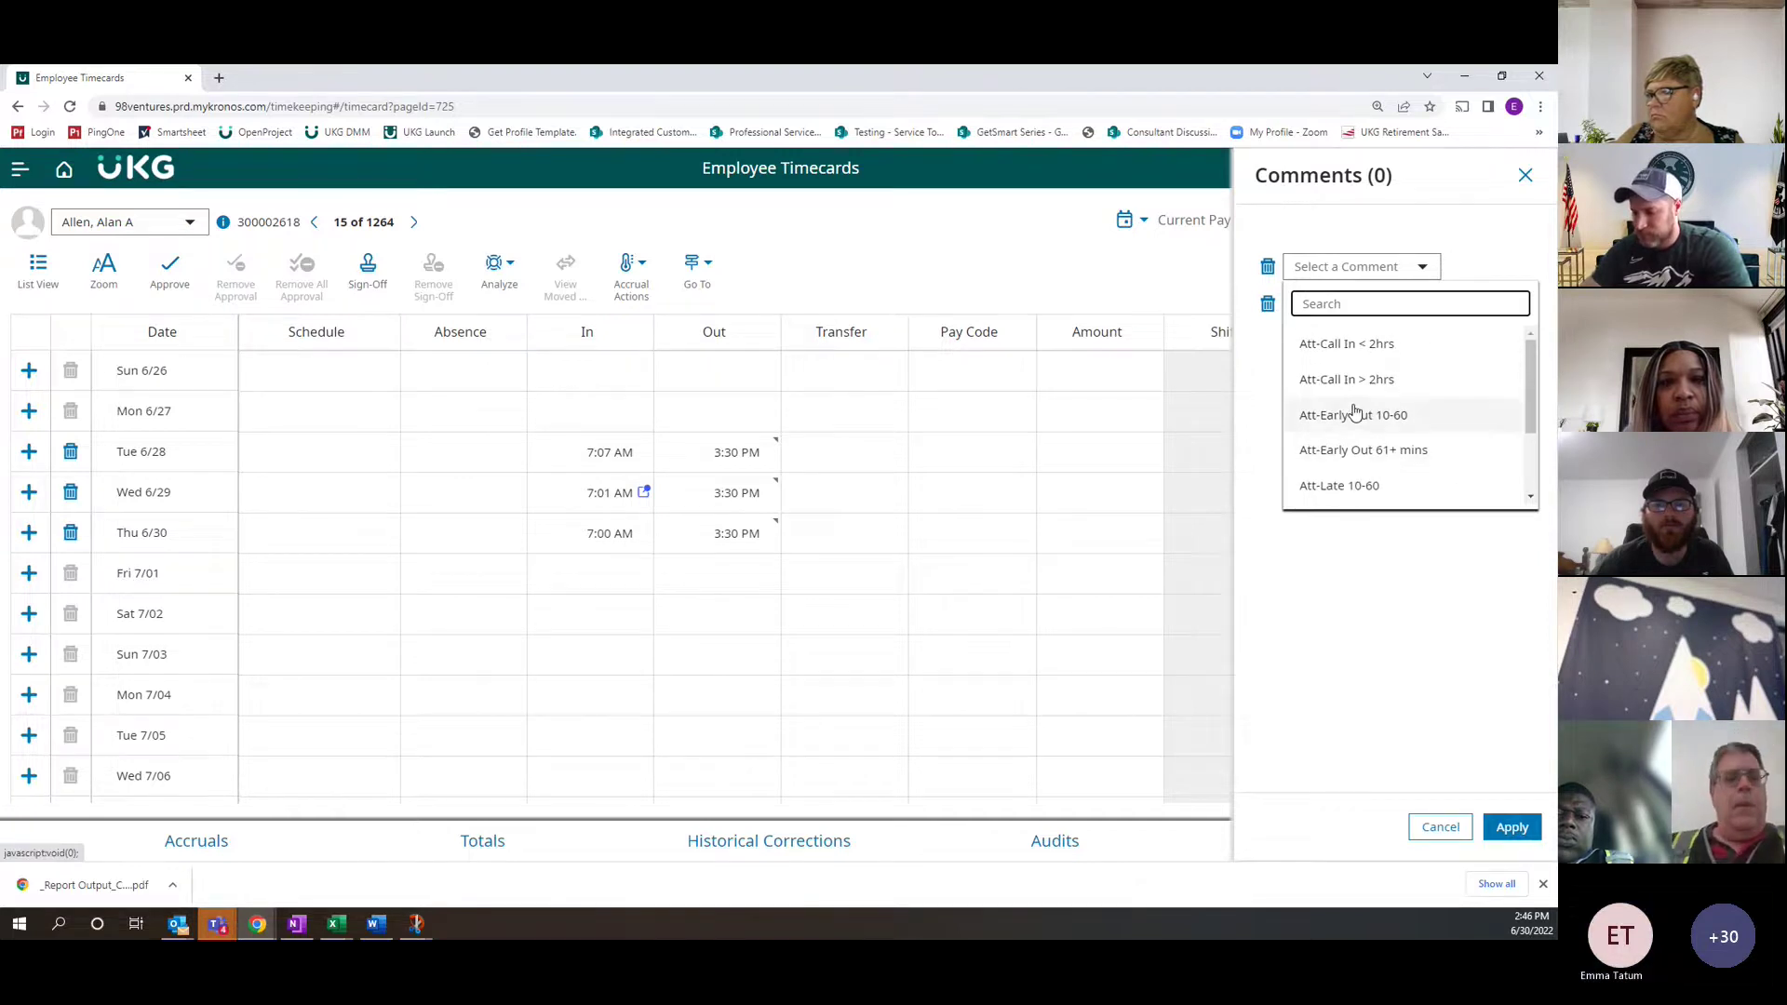
{"action": "left_click", "coordinate": [1523, 179]}
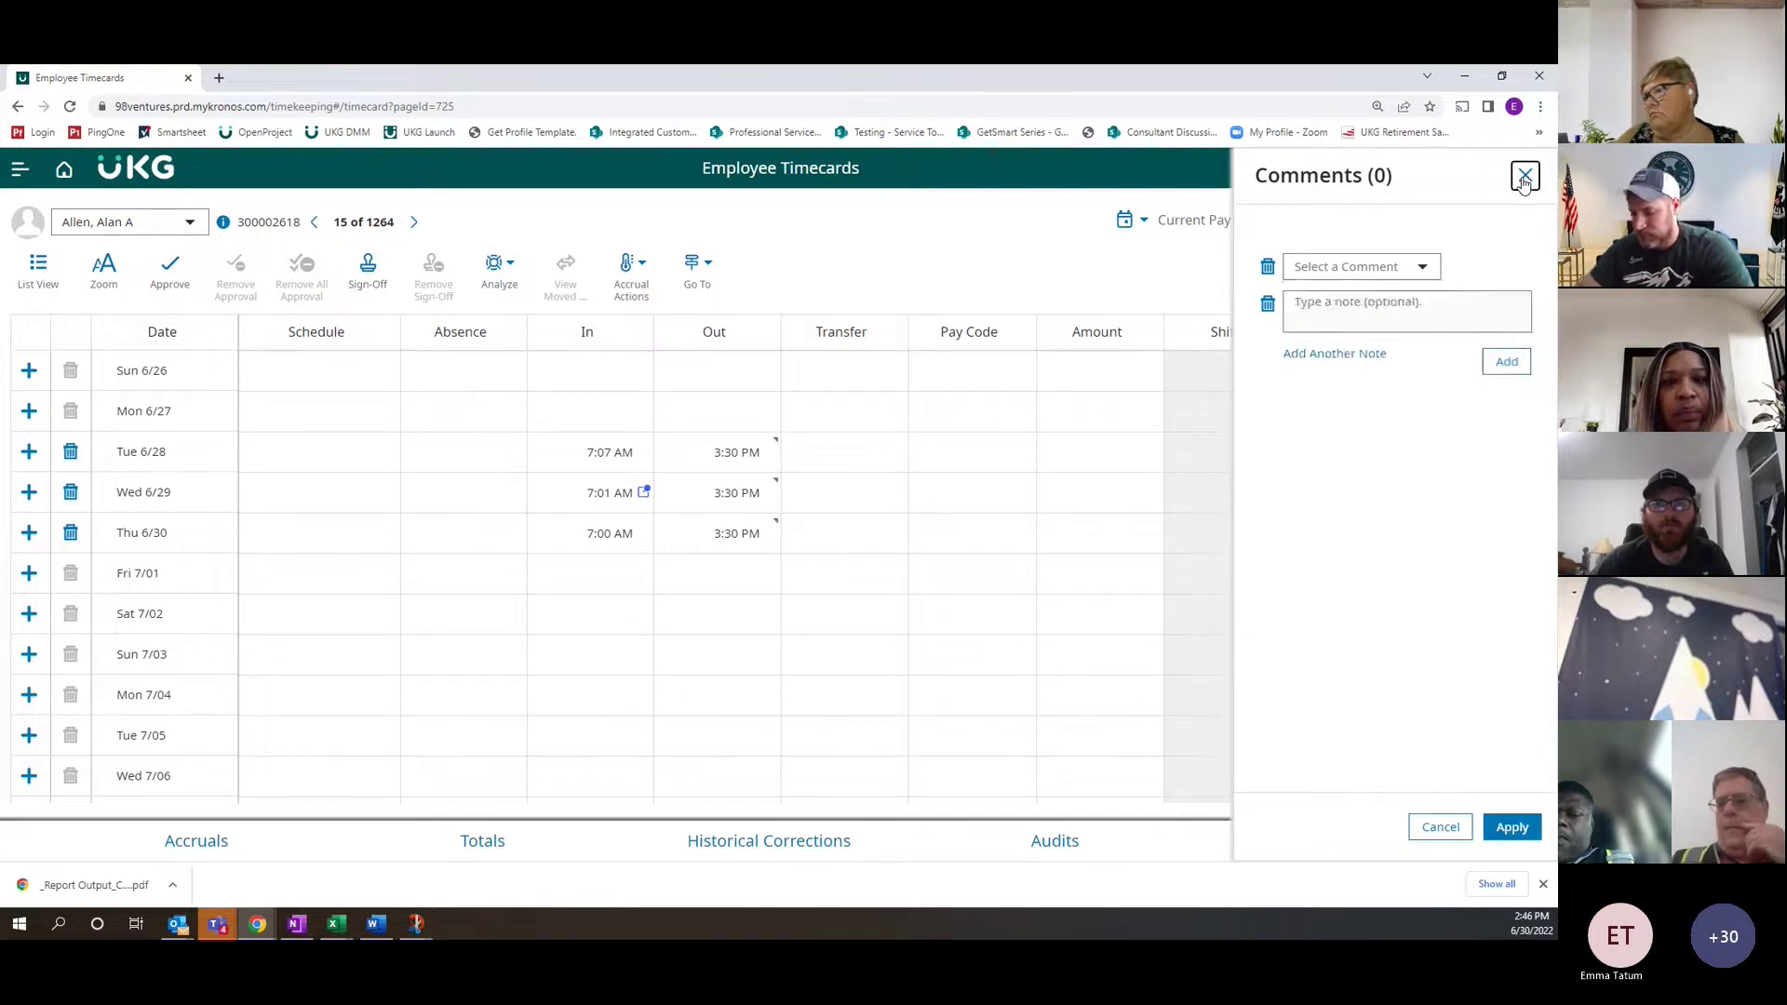
{"action": "left_click", "coordinate": [1524, 180]}
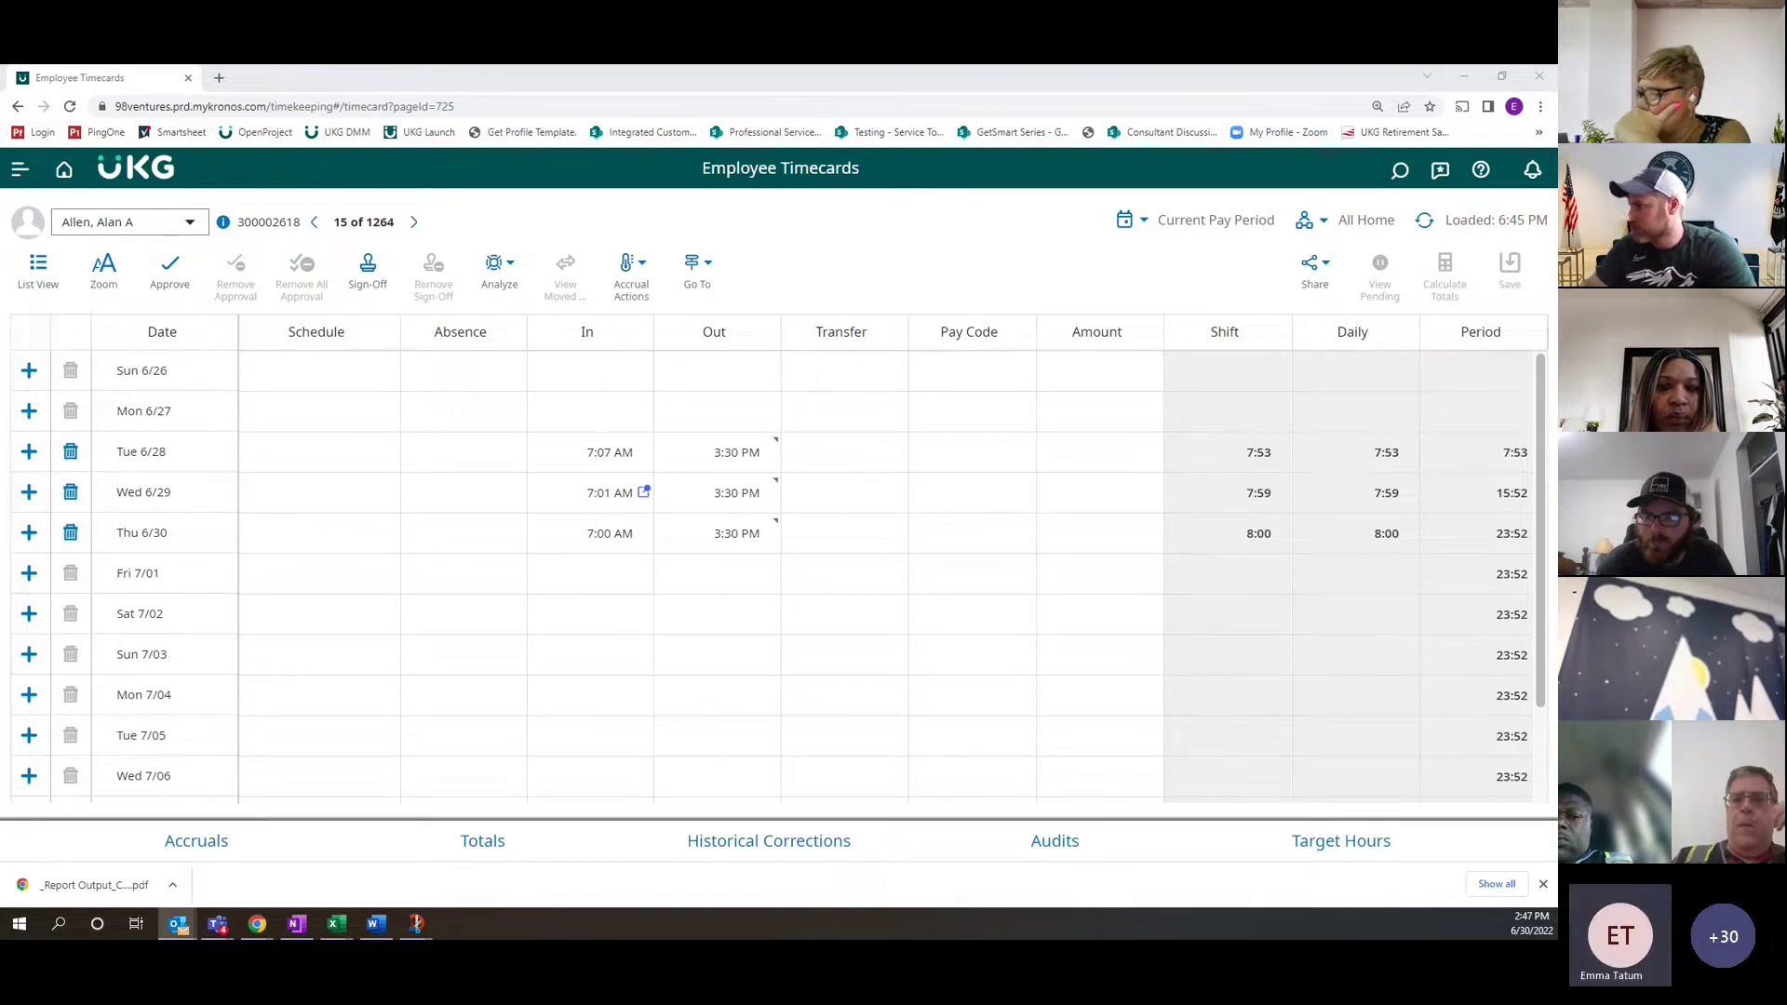
Enter the Absent pay code with an amount of 8 hours on Fri 7/01 in the timecard
{"action": "left_click", "coordinate": [947, 587]}
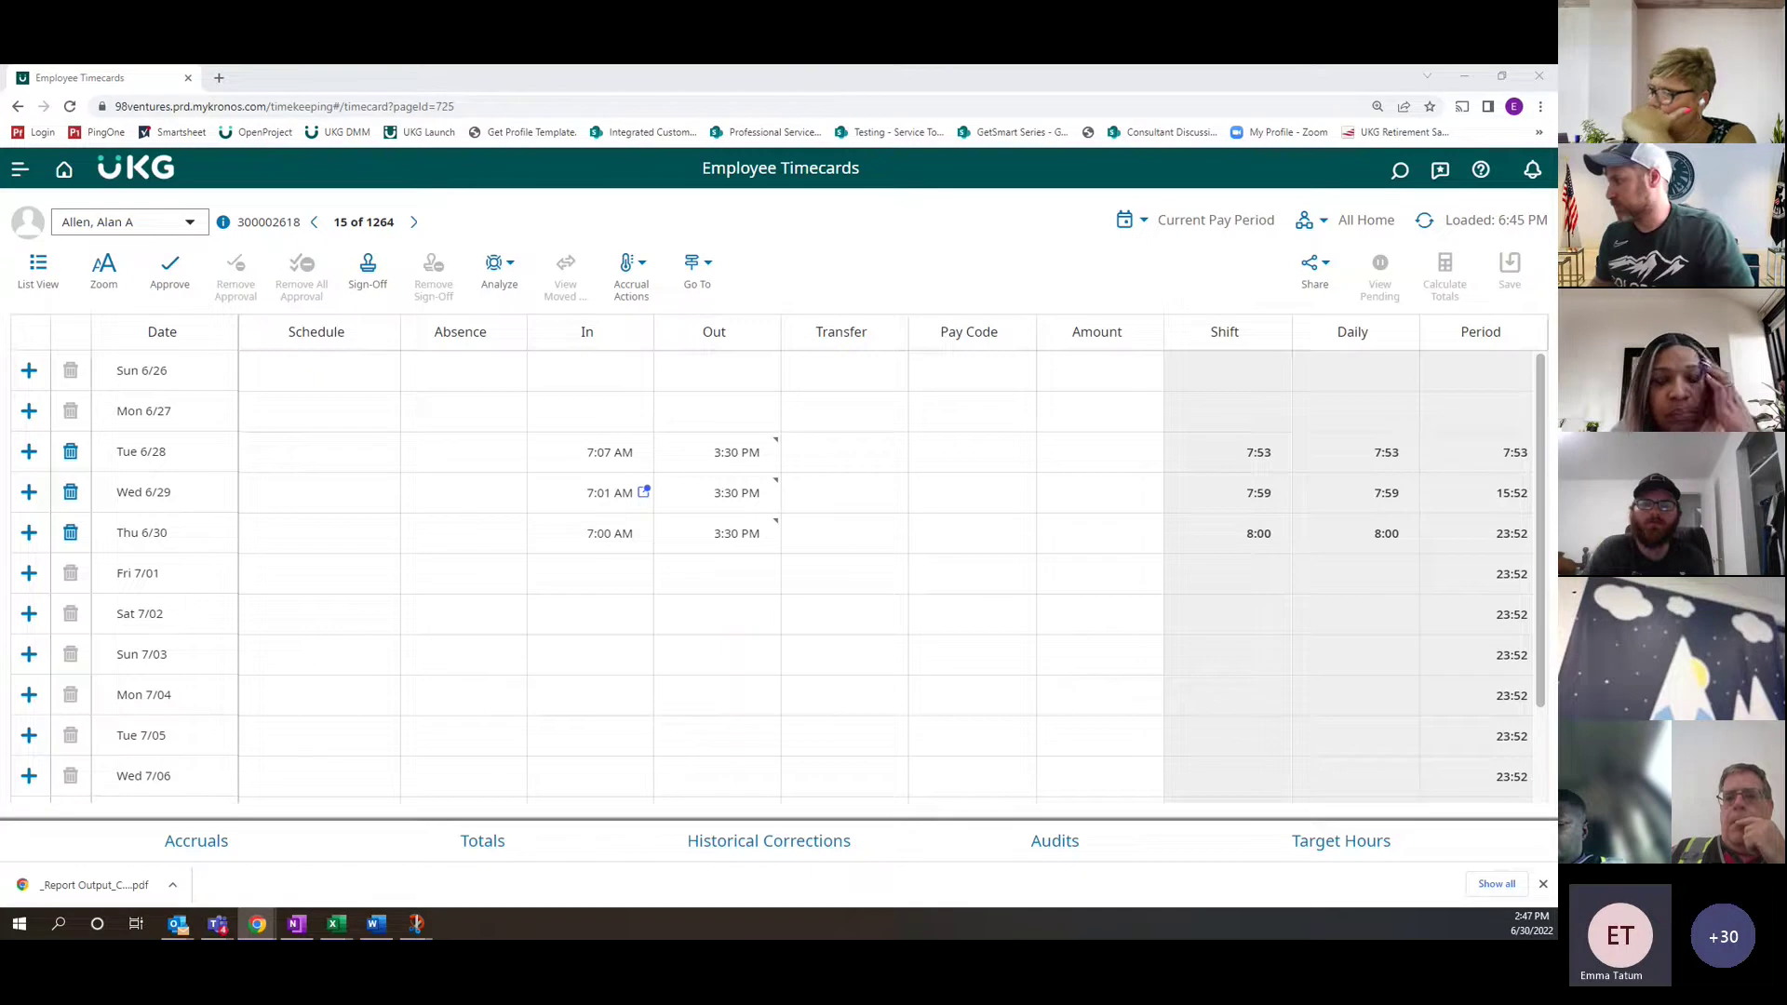
{"action": "left_click", "coordinate": [1023, 585]}
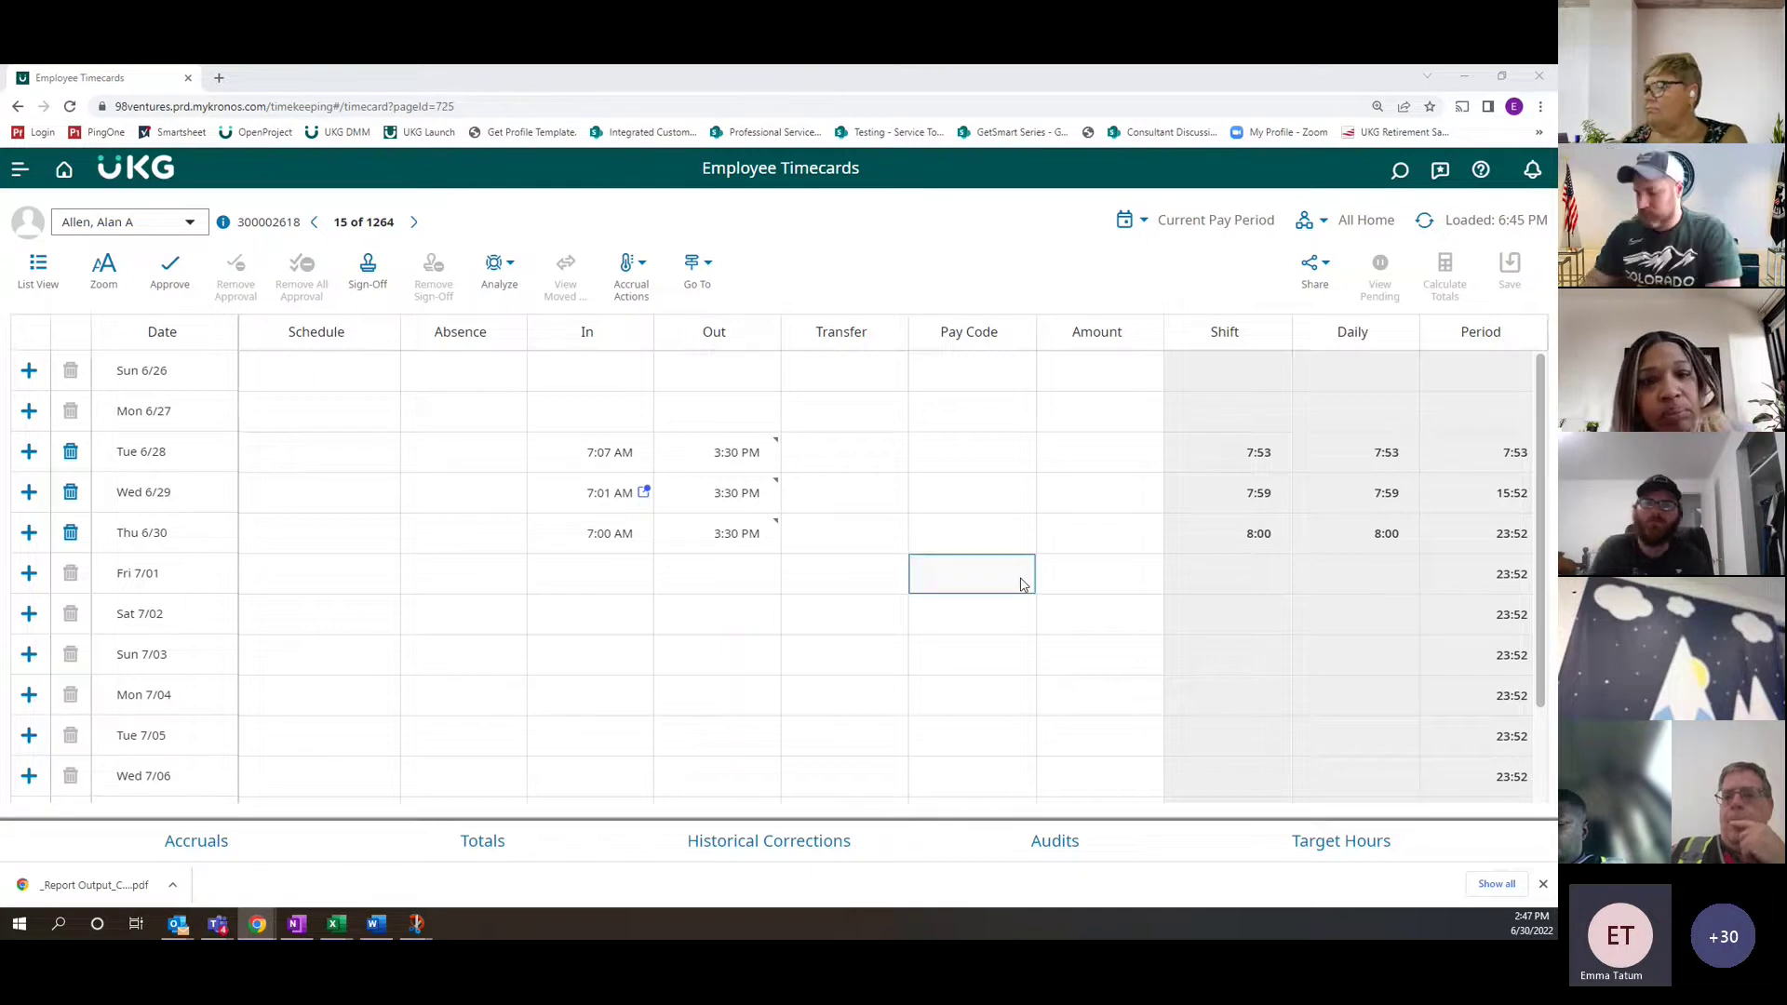
{"action": "left_click", "coordinate": [991, 584]}
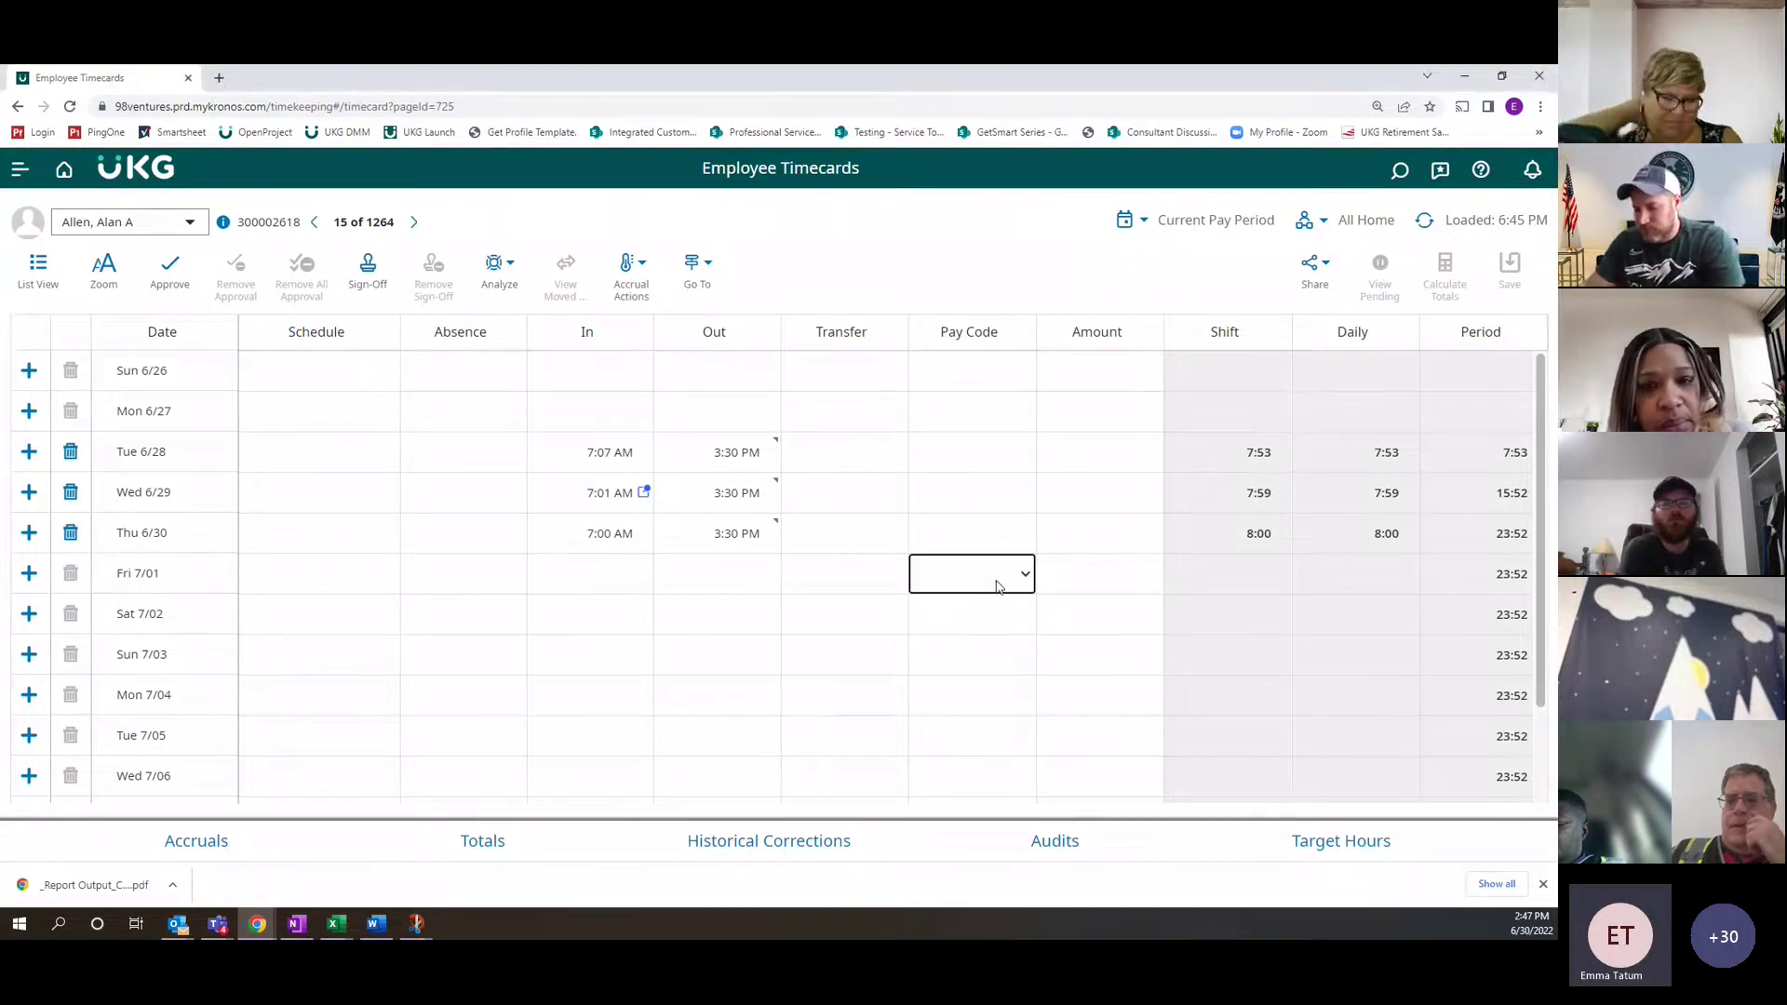
{"action": "left_click", "coordinate": [997, 586]}
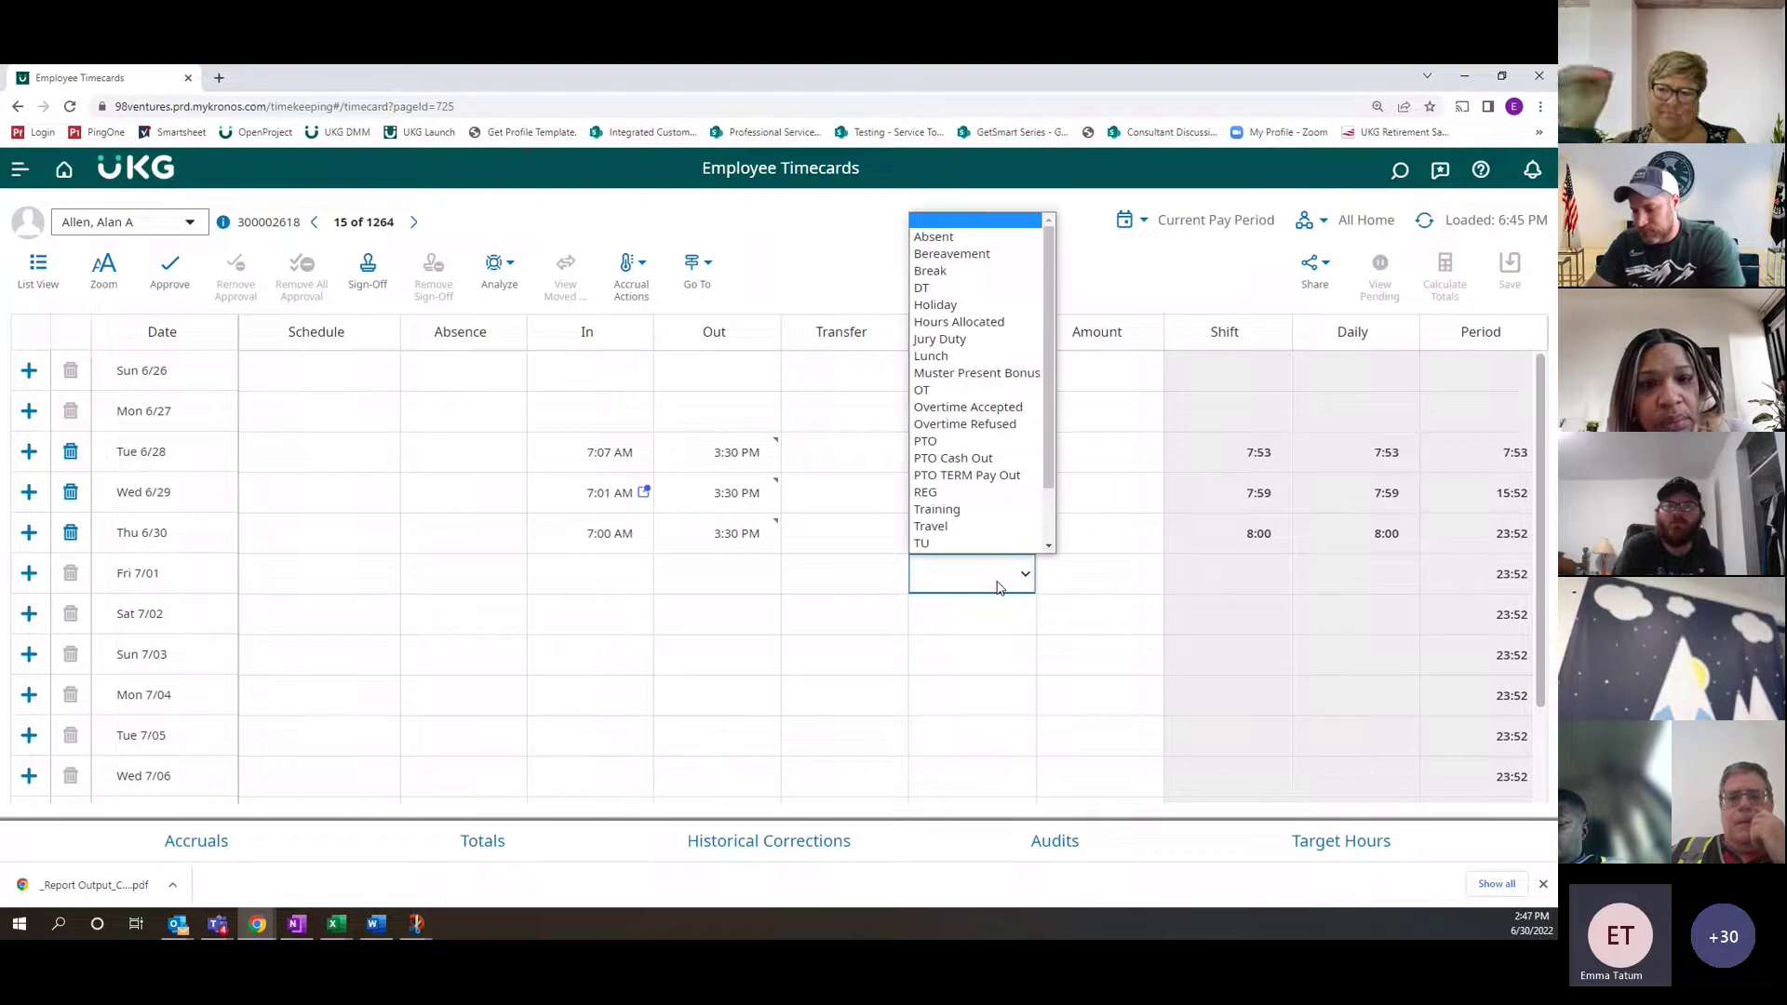
{"action": "left_click", "coordinate": [961, 240]}
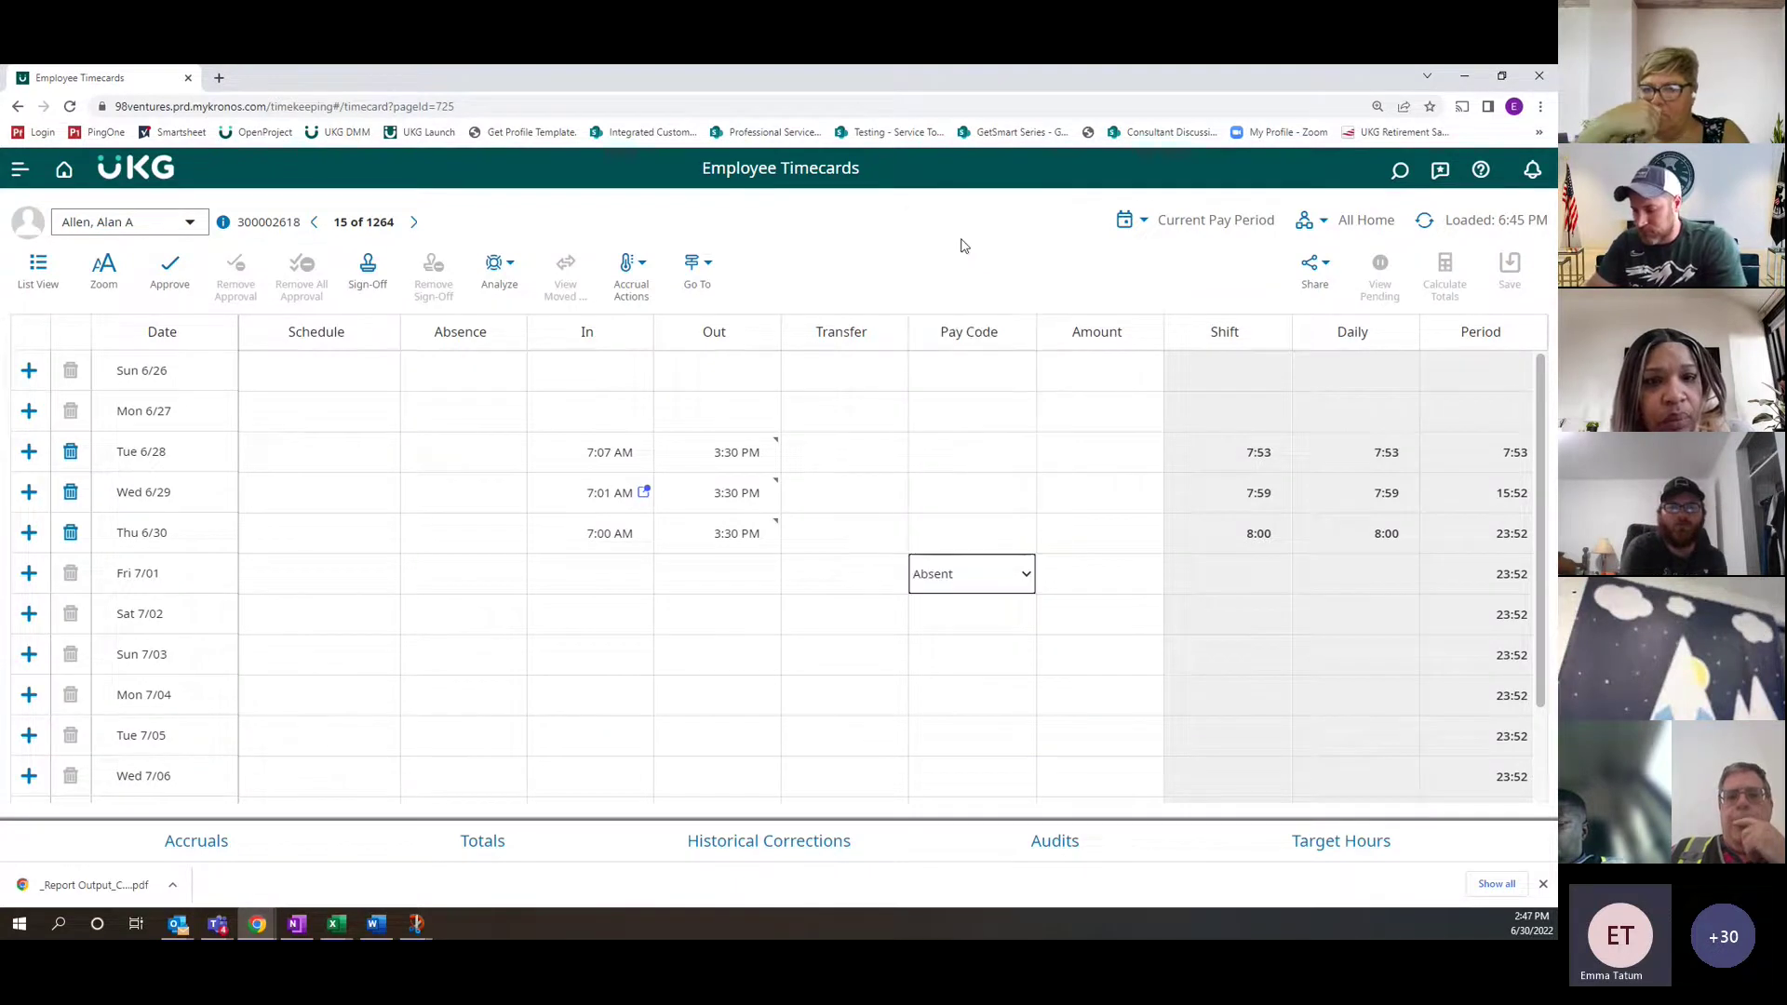
{"action": "left_click", "coordinate": [1062, 578]}
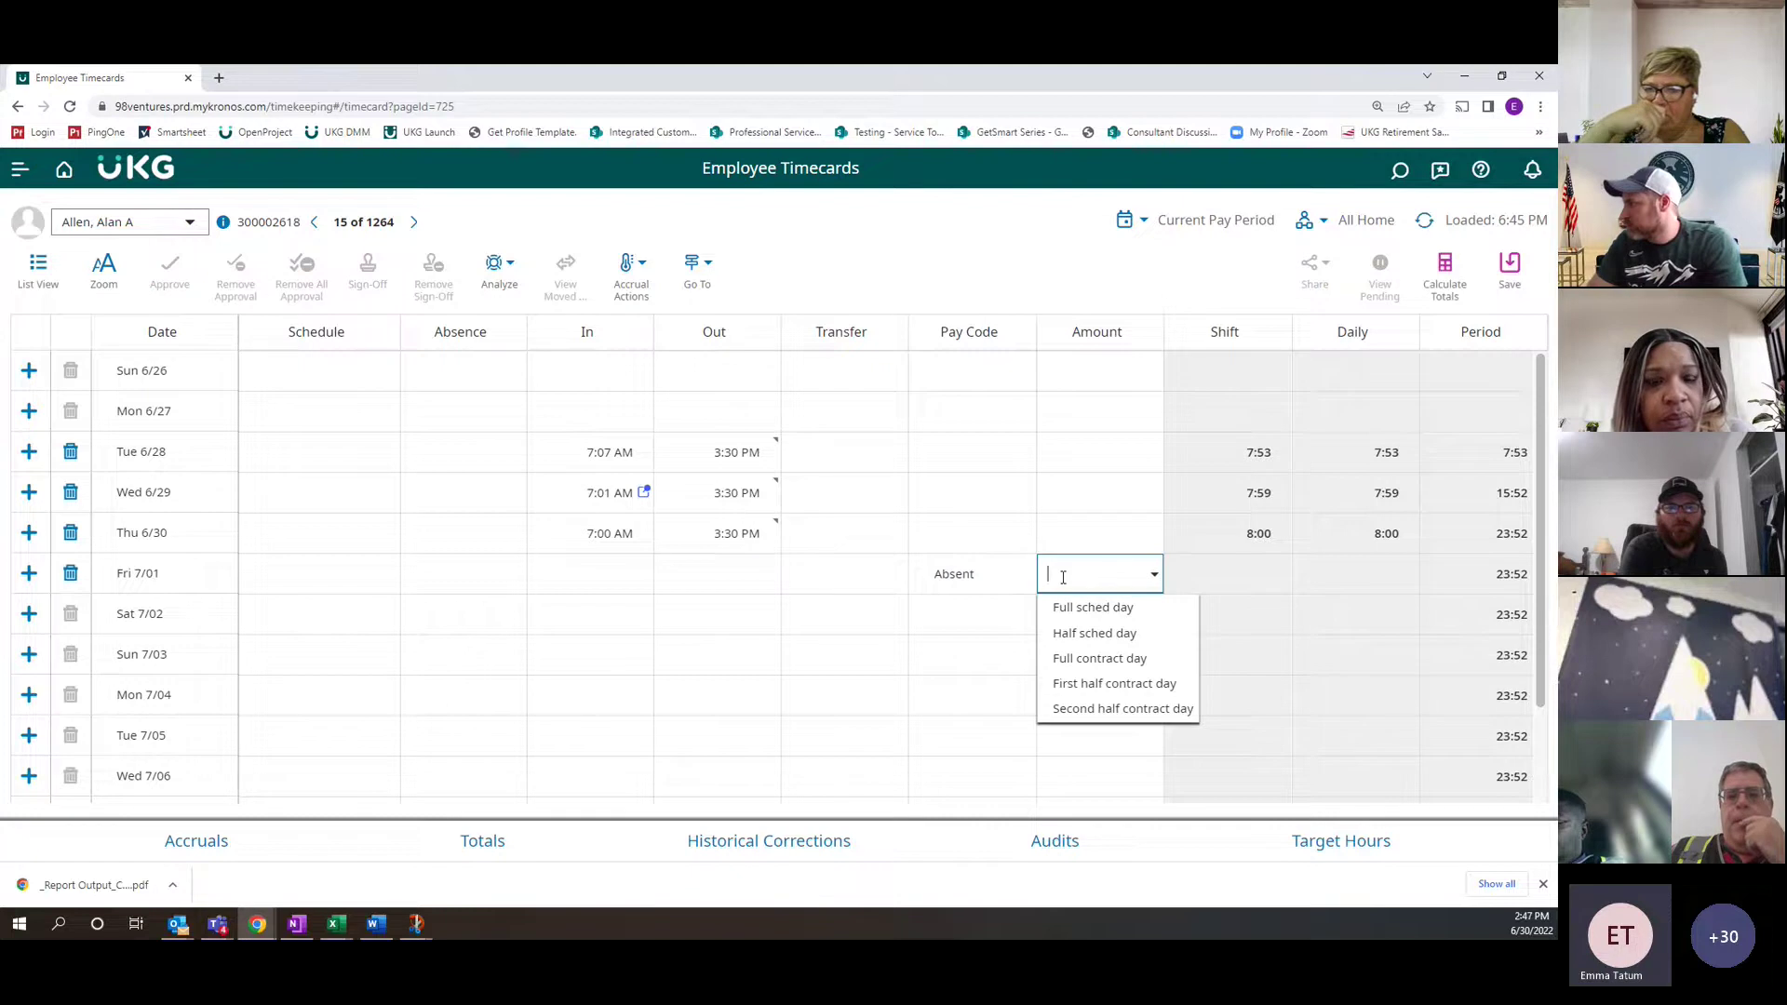
{"action": "type", "text": "8"}
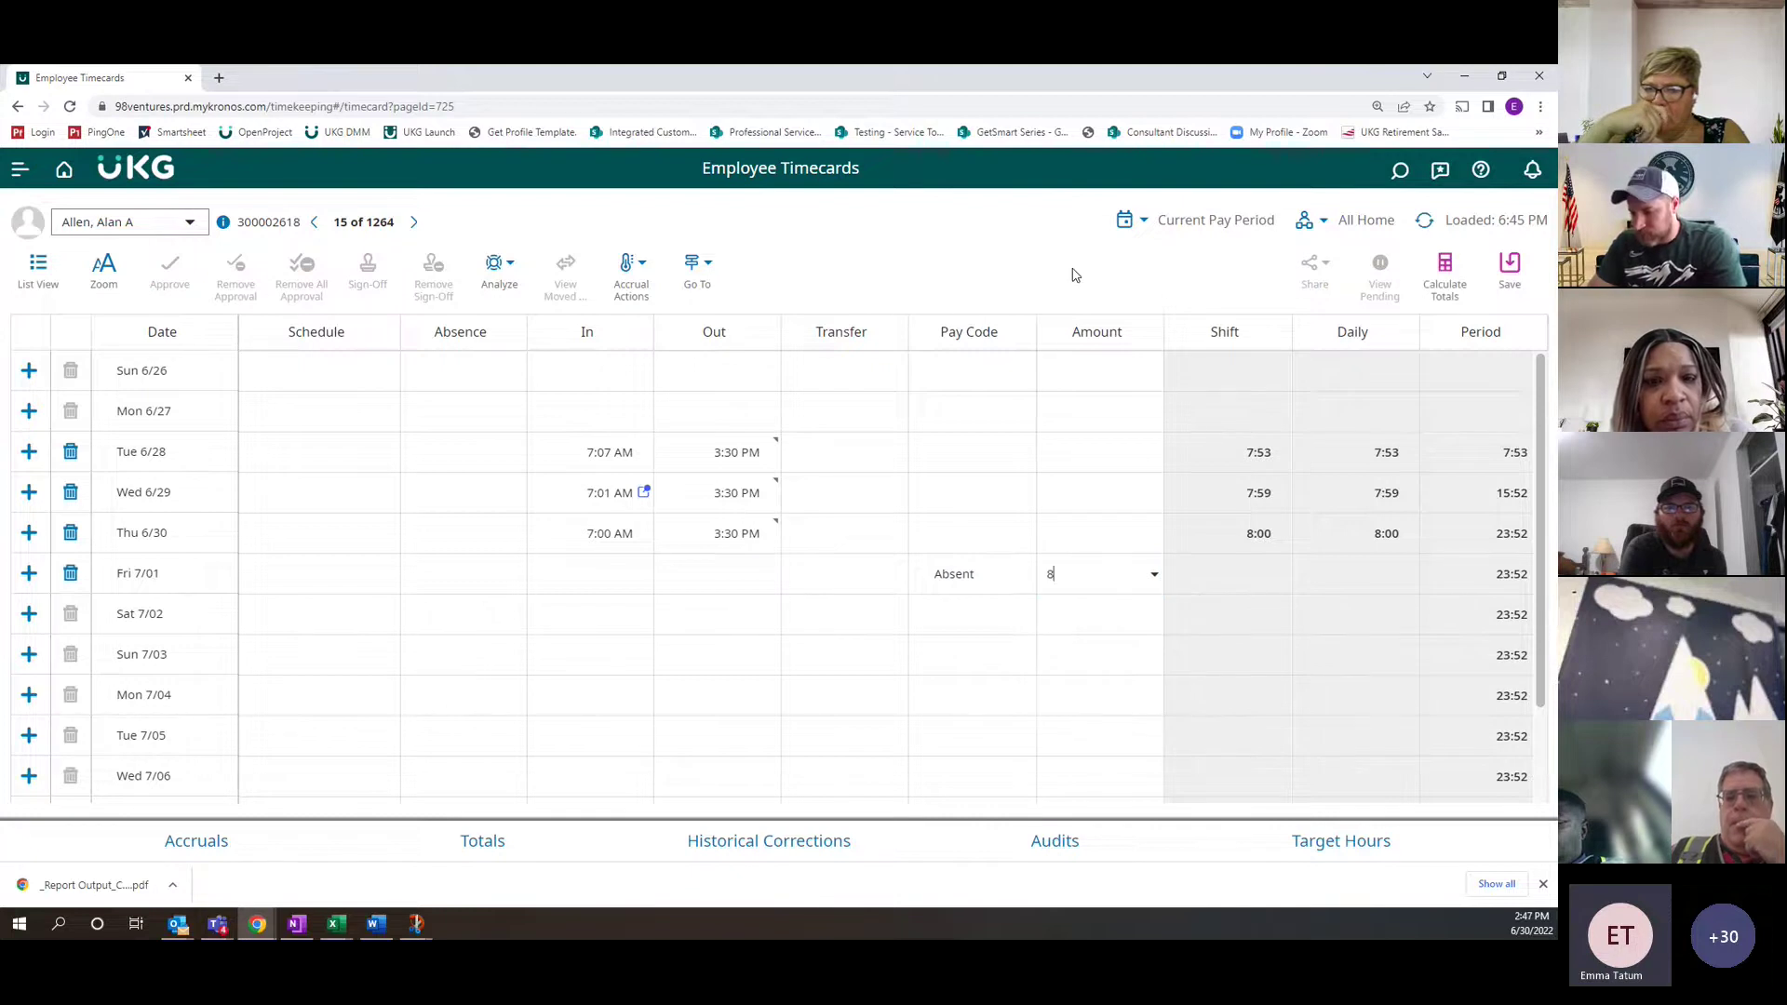
{"action": "key", "text": "Return"}
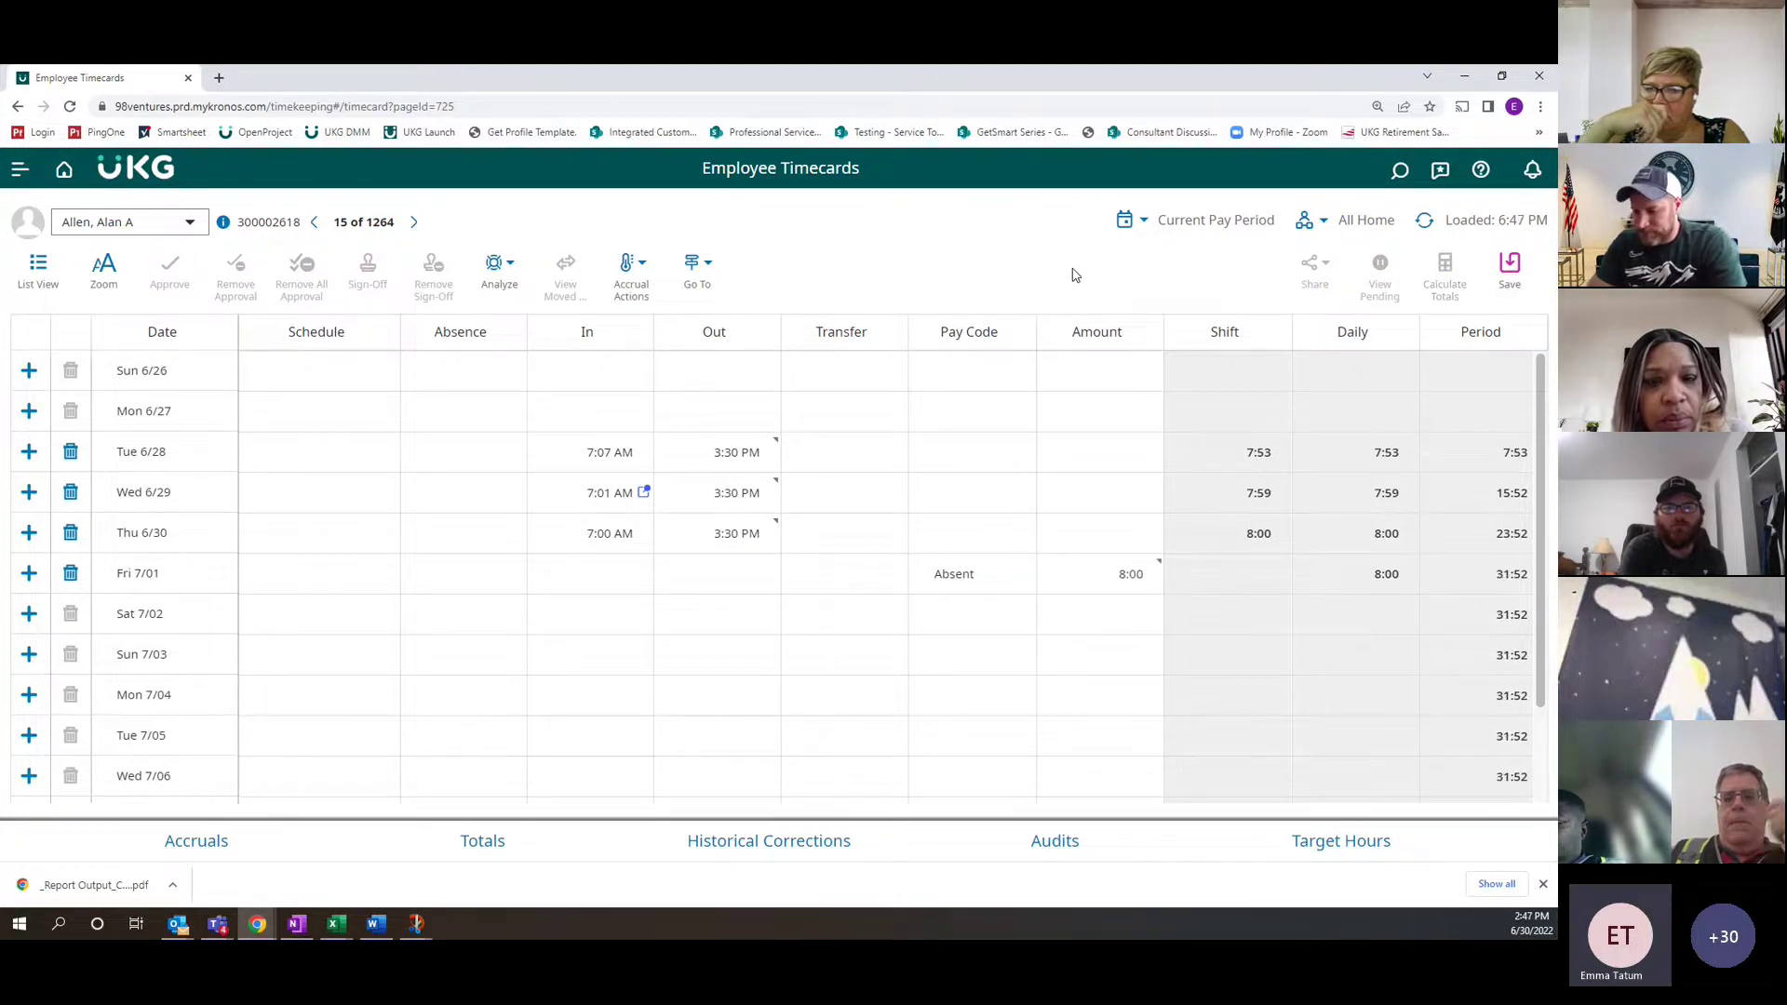
View the comment choices for the Fri 7/01 Absent amount and reload the timecard, discarding the unsaved changes
{"action": "left_click", "coordinate": [1044, 585]}
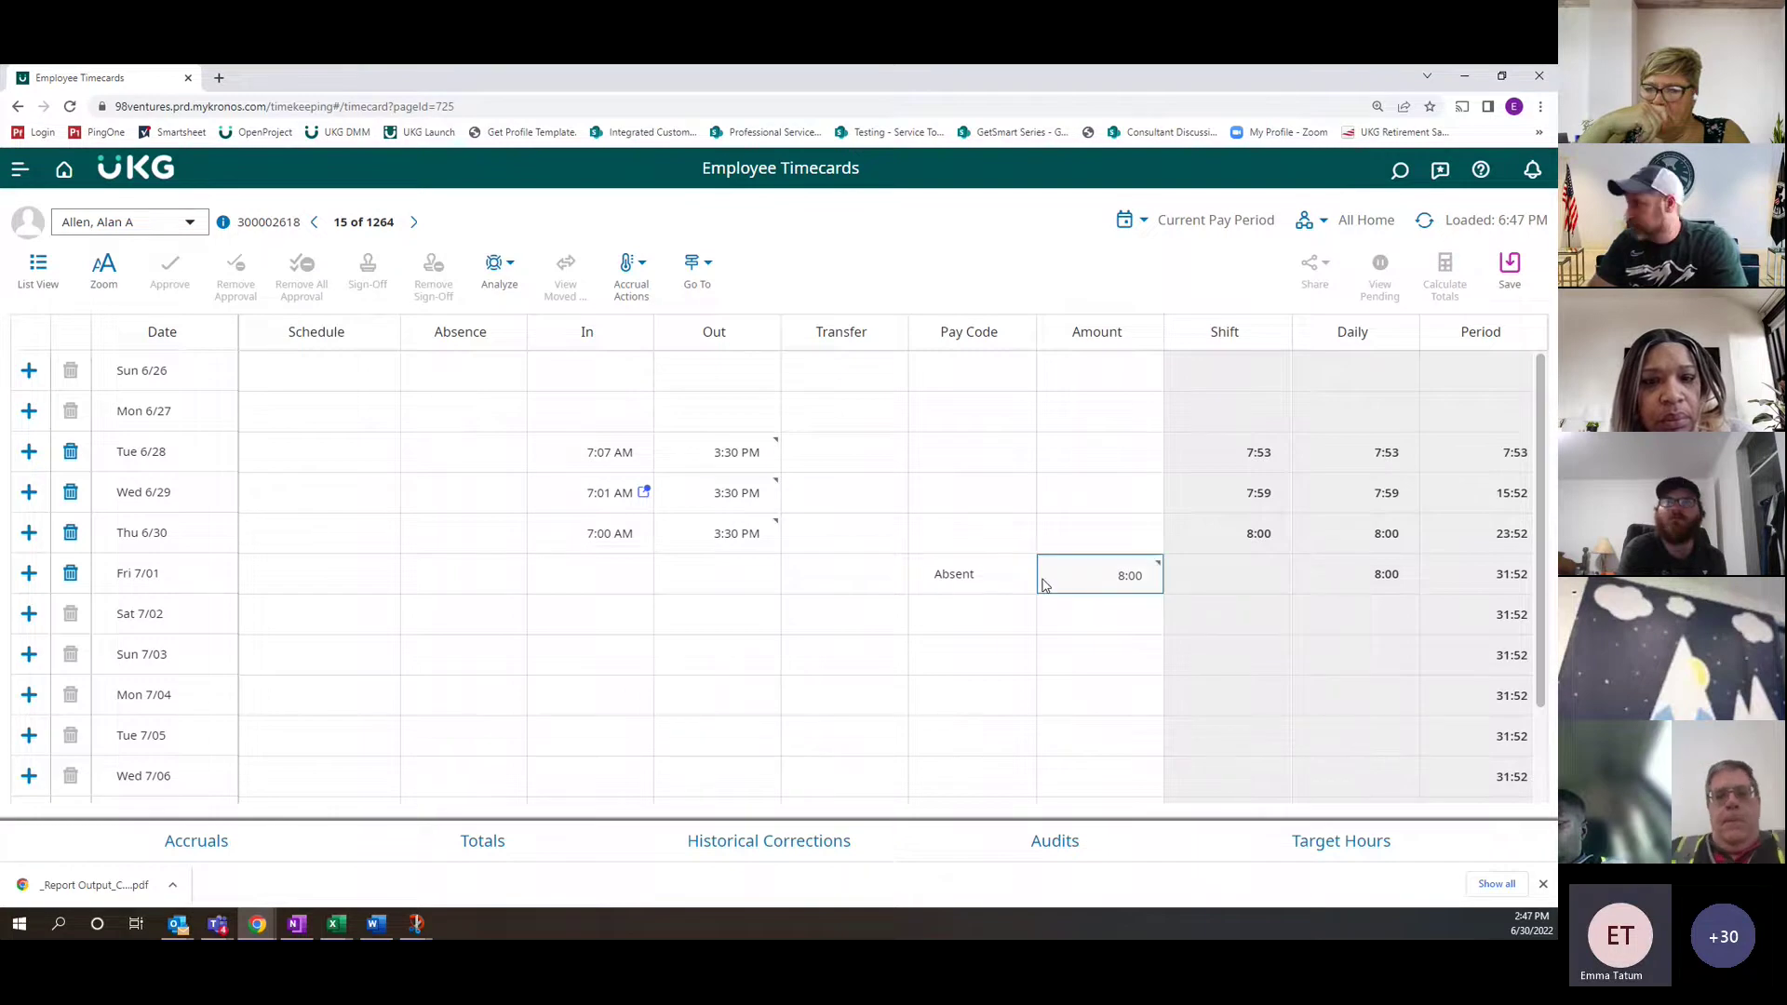
{"action": "right_click", "coordinate": [1044, 585]}
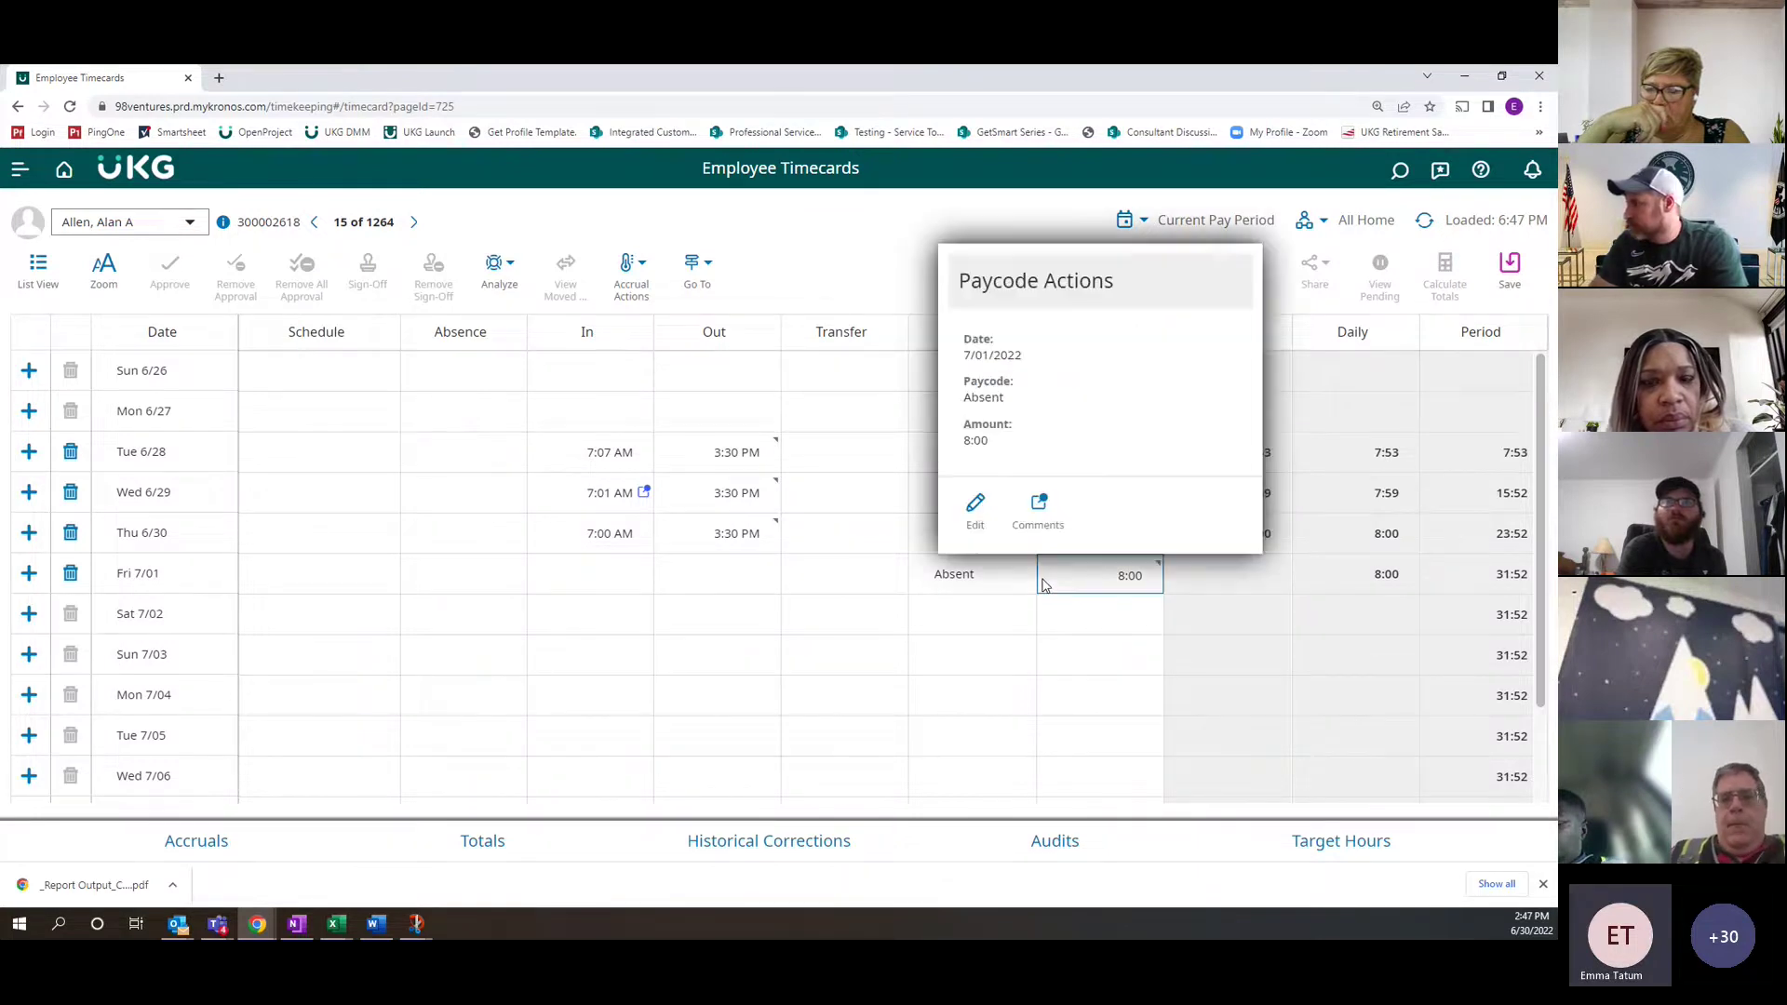
{"action": "left_click", "coordinate": [1040, 507]}
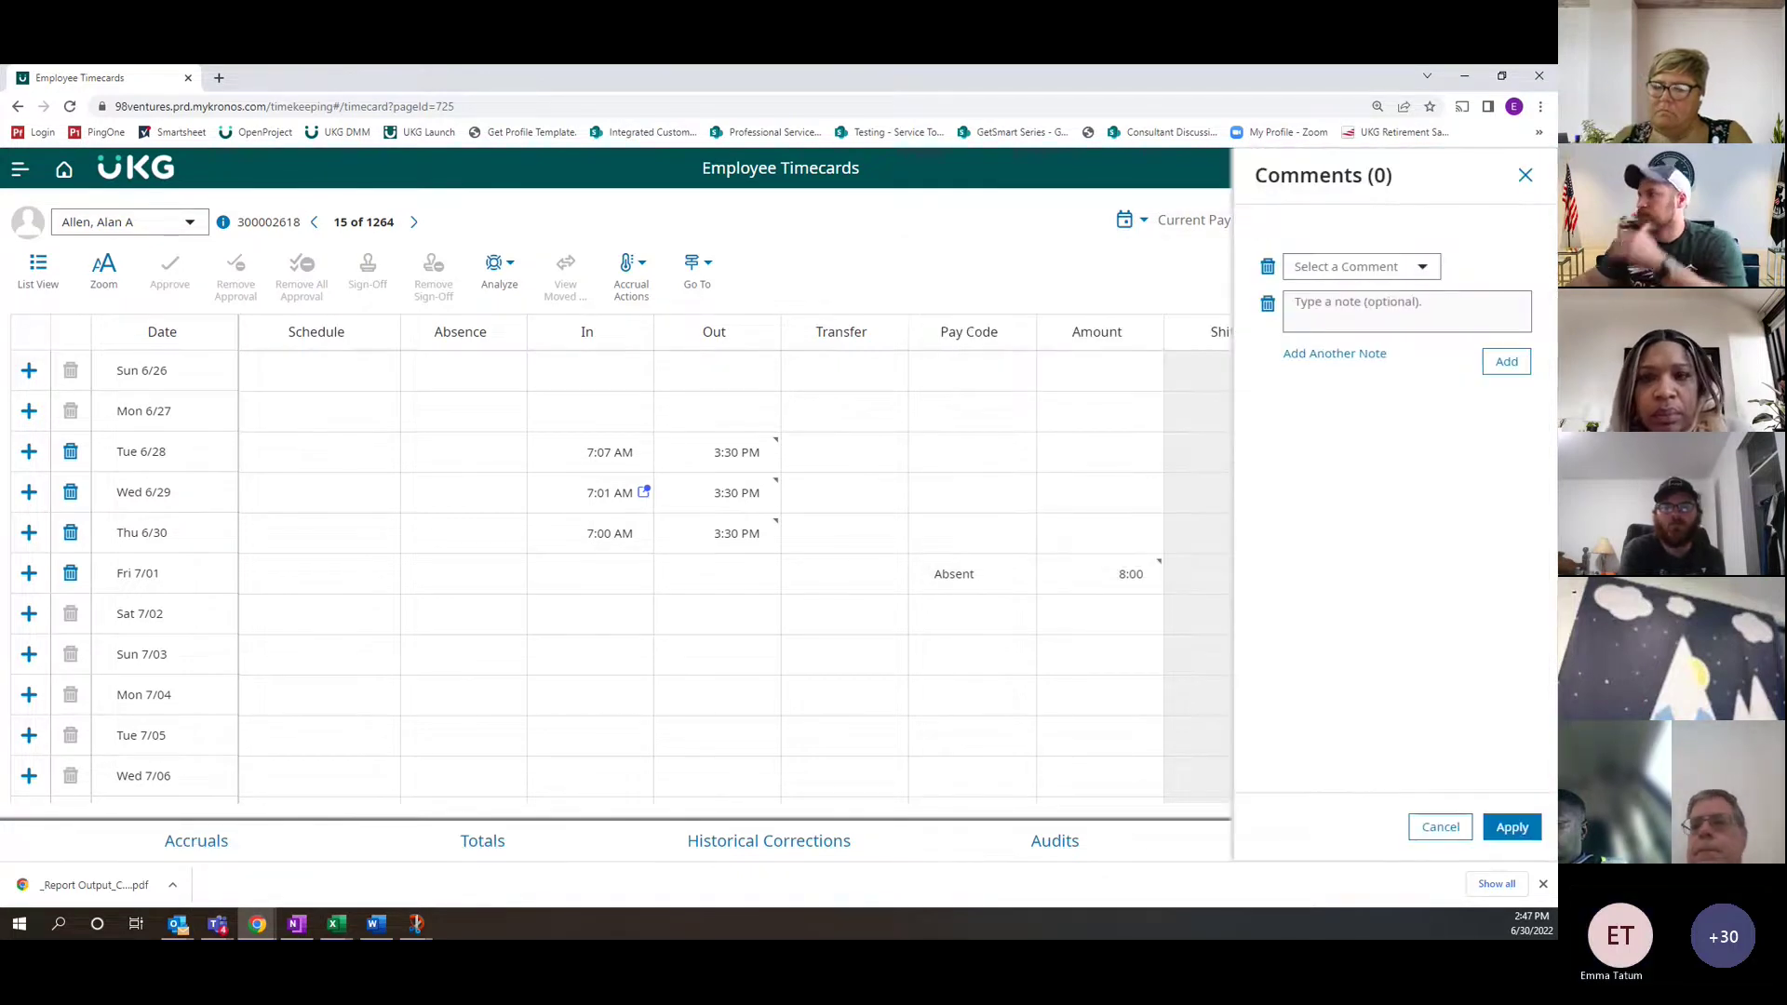
{"action": "left_click", "coordinate": [1401, 273]}
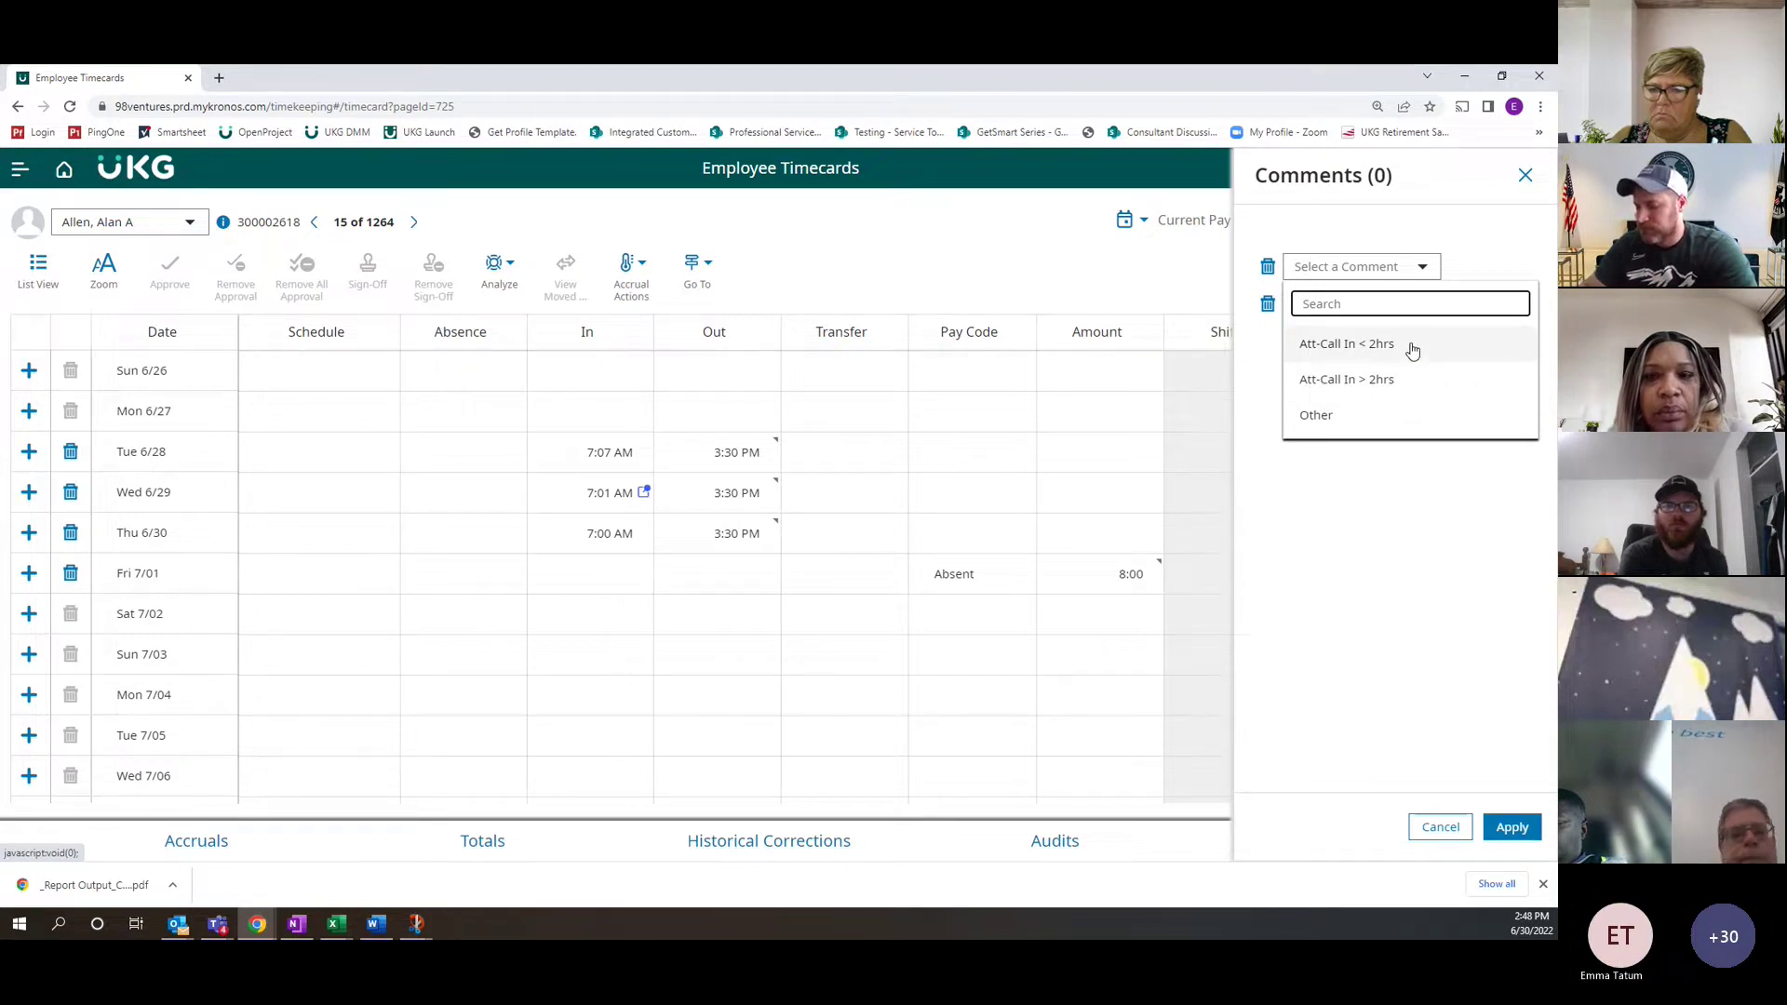
{"action": "left_click", "coordinate": [1523, 176]}
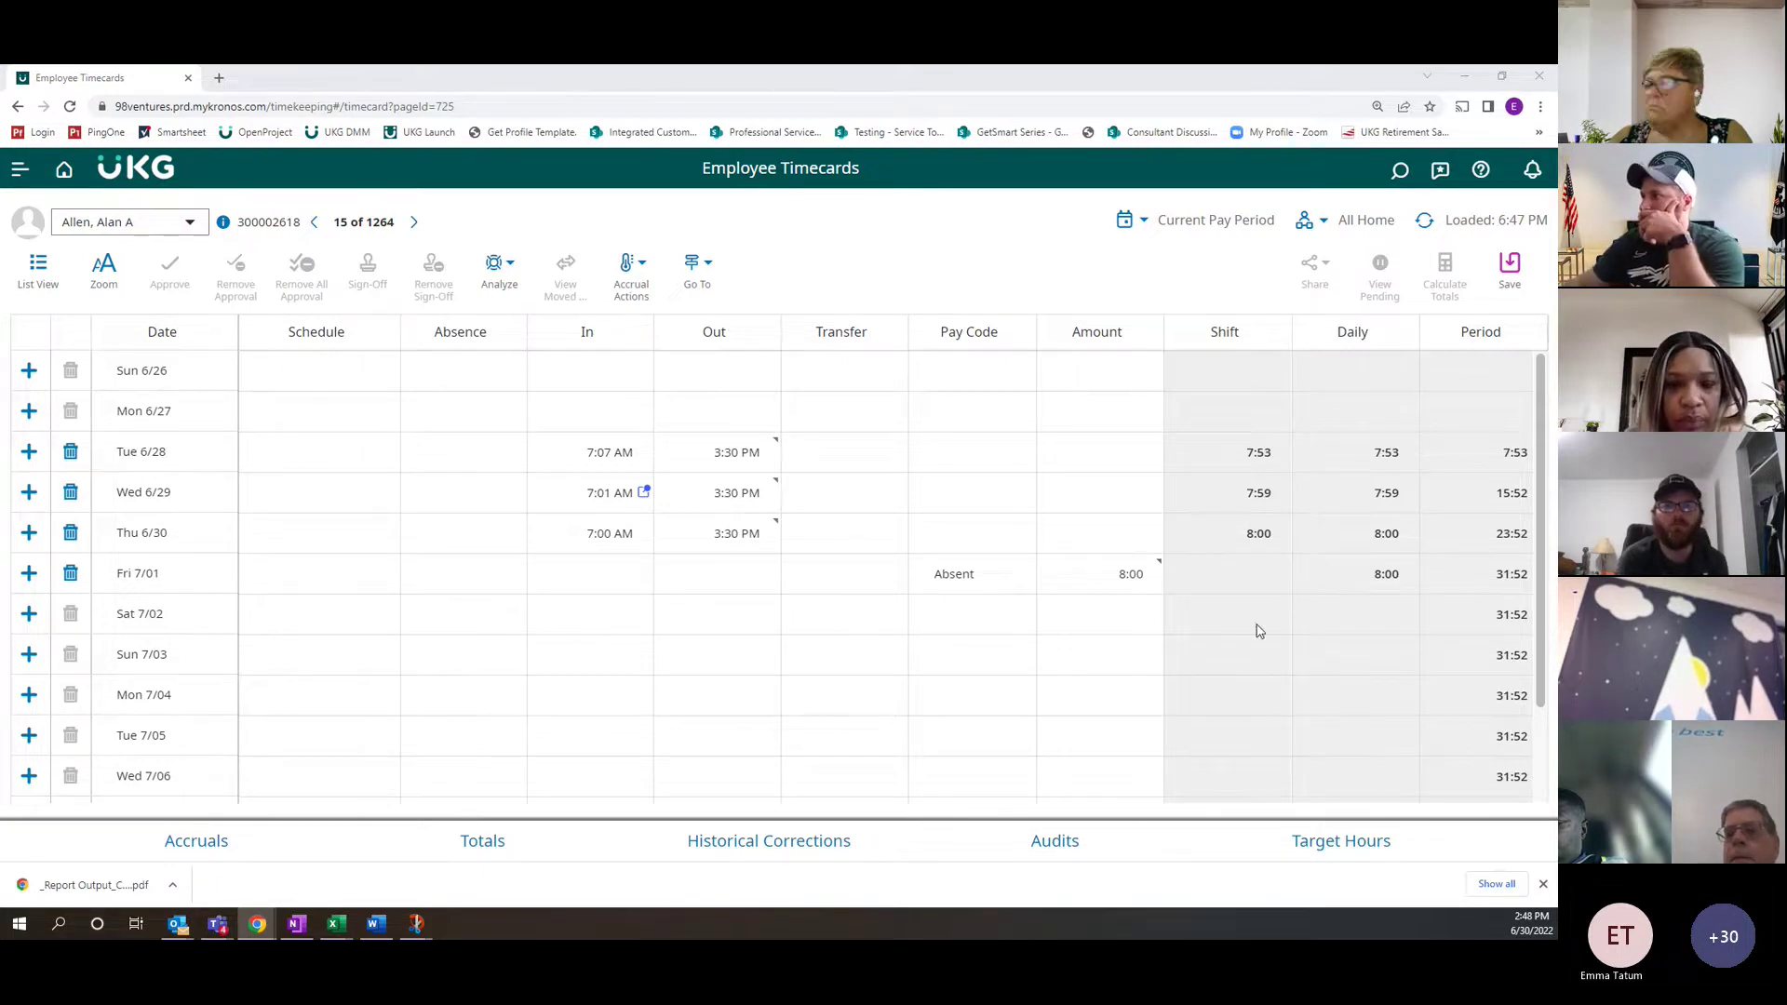
{"action": "left_click", "coordinate": [1423, 221]}
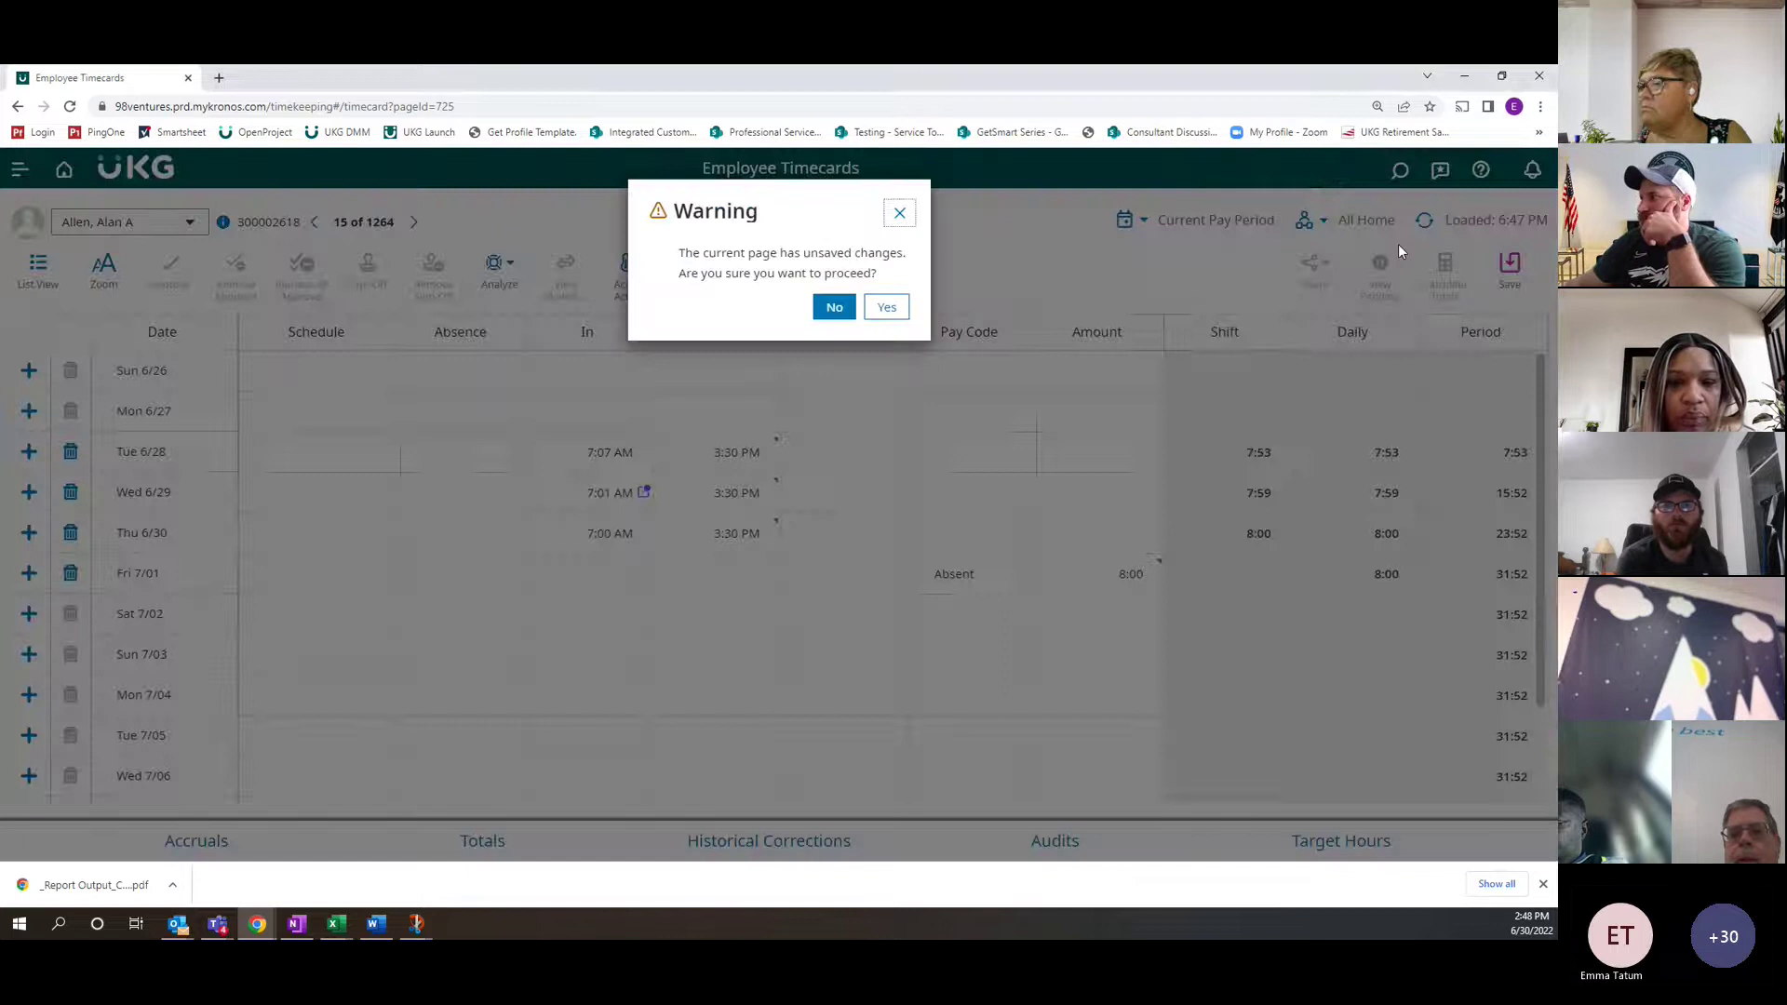
{"action": "left_click", "coordinate": [876, 311]}
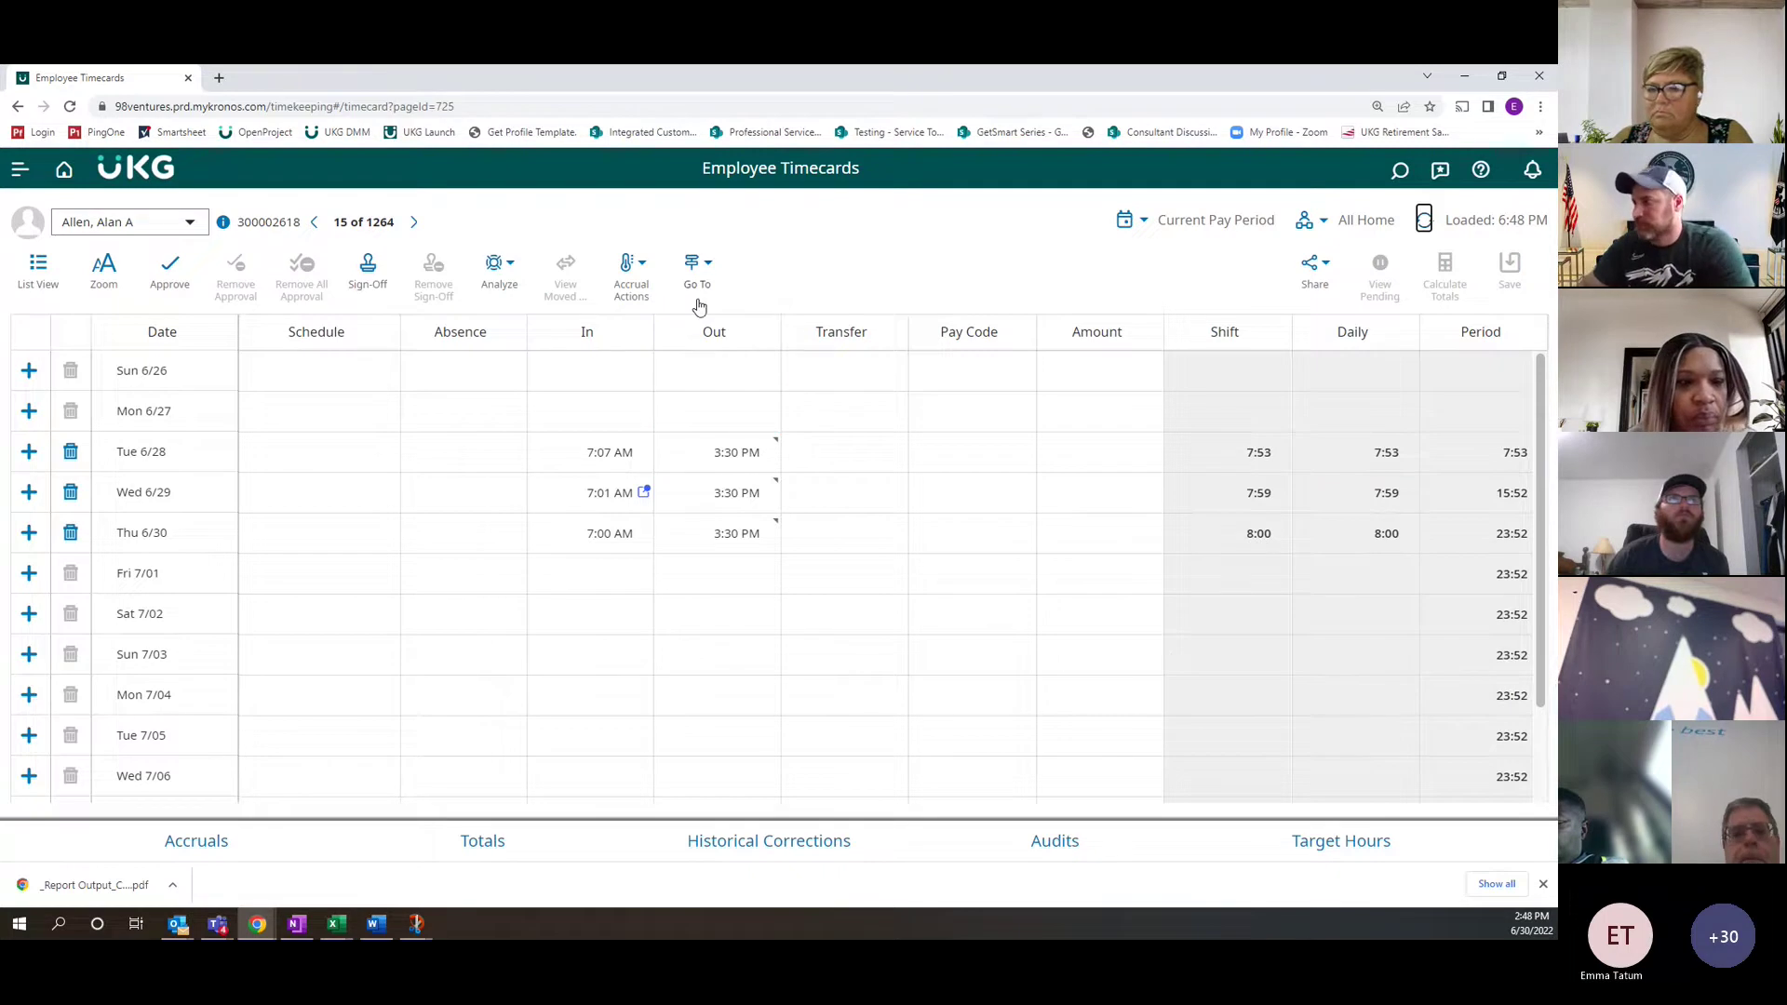
Go from Employee Timecards to the Attendance page in the Time section
{"action": "left_click", "coordinate": [29, 176]}
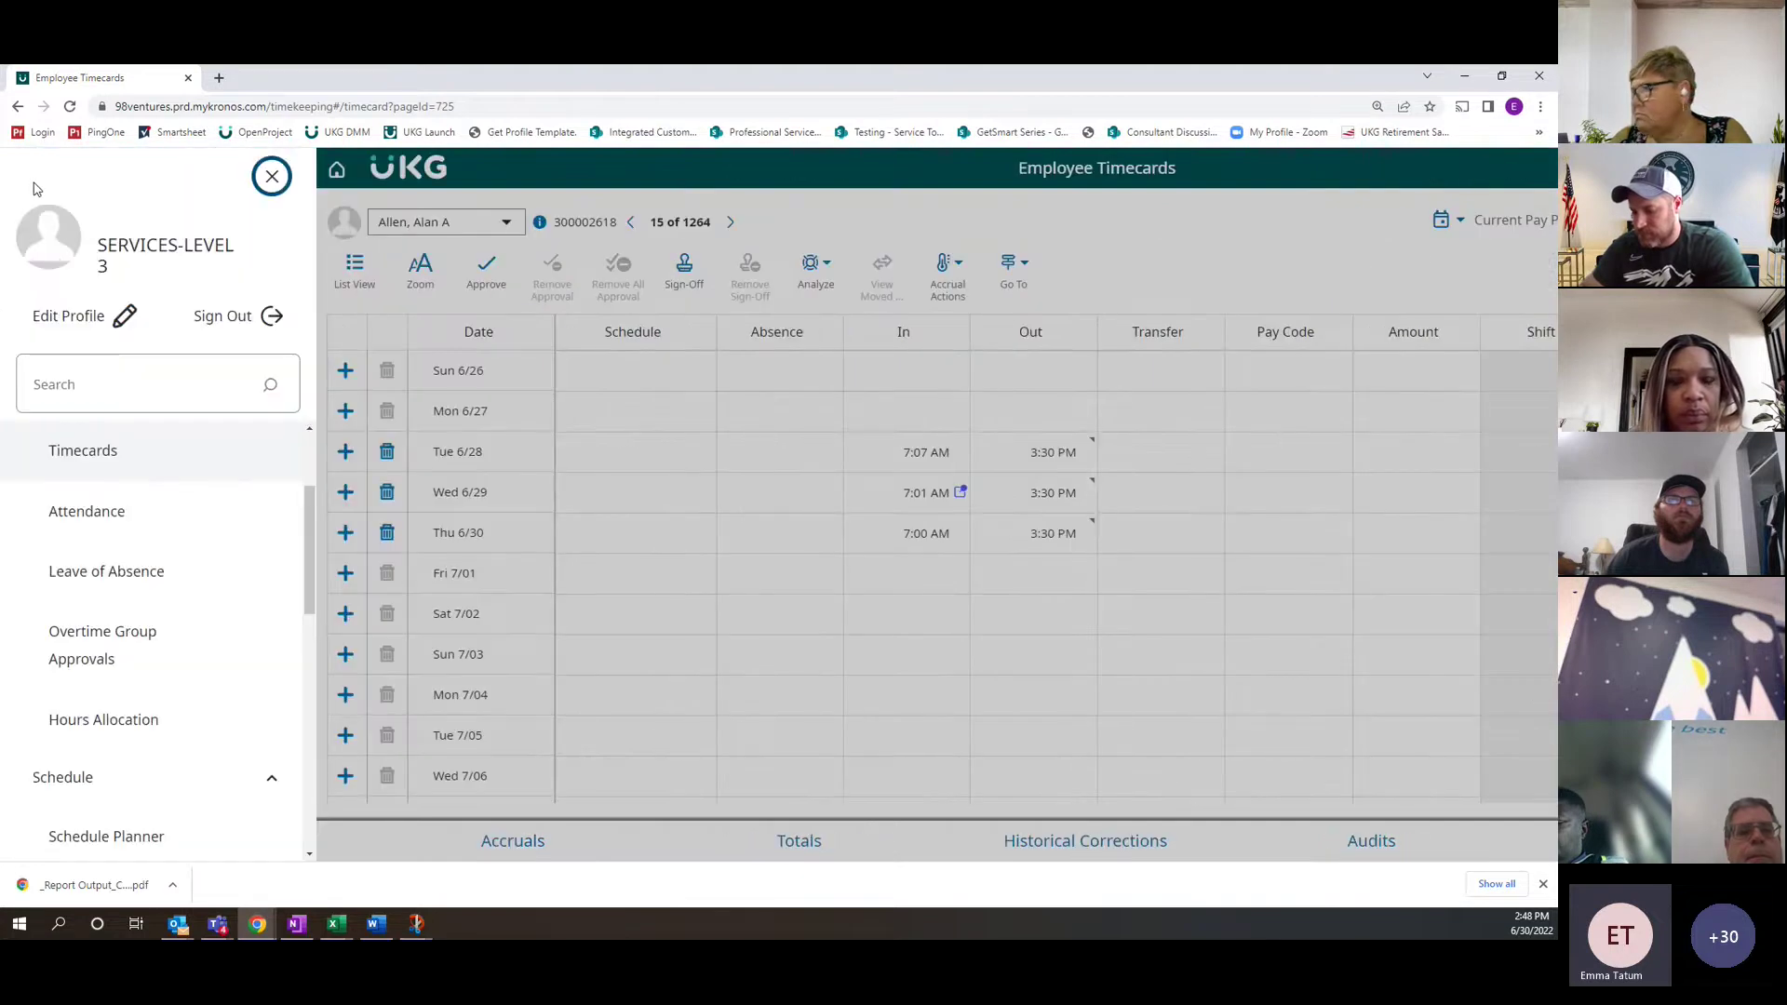
{"action": "scroll", "coordinate": [145, 530], "scroll_direction": "up", "scroll_amount": 2}
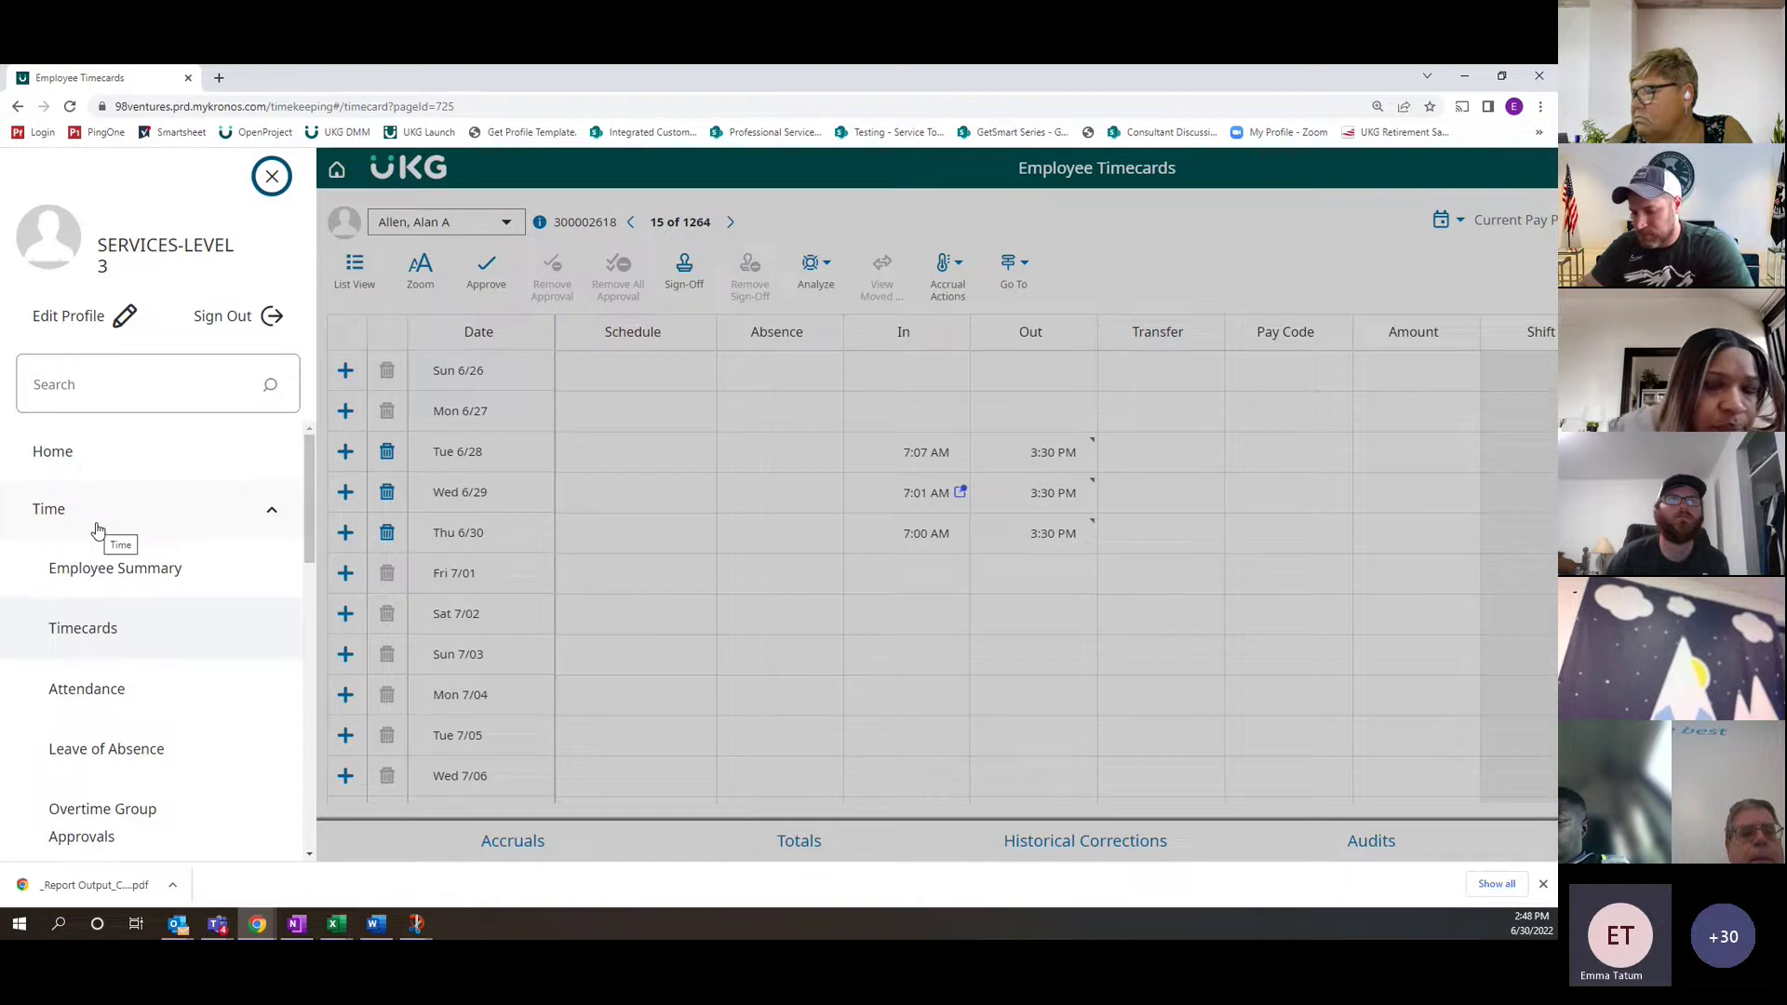
{"action": "left_click", "coordinate": [88, 707]}
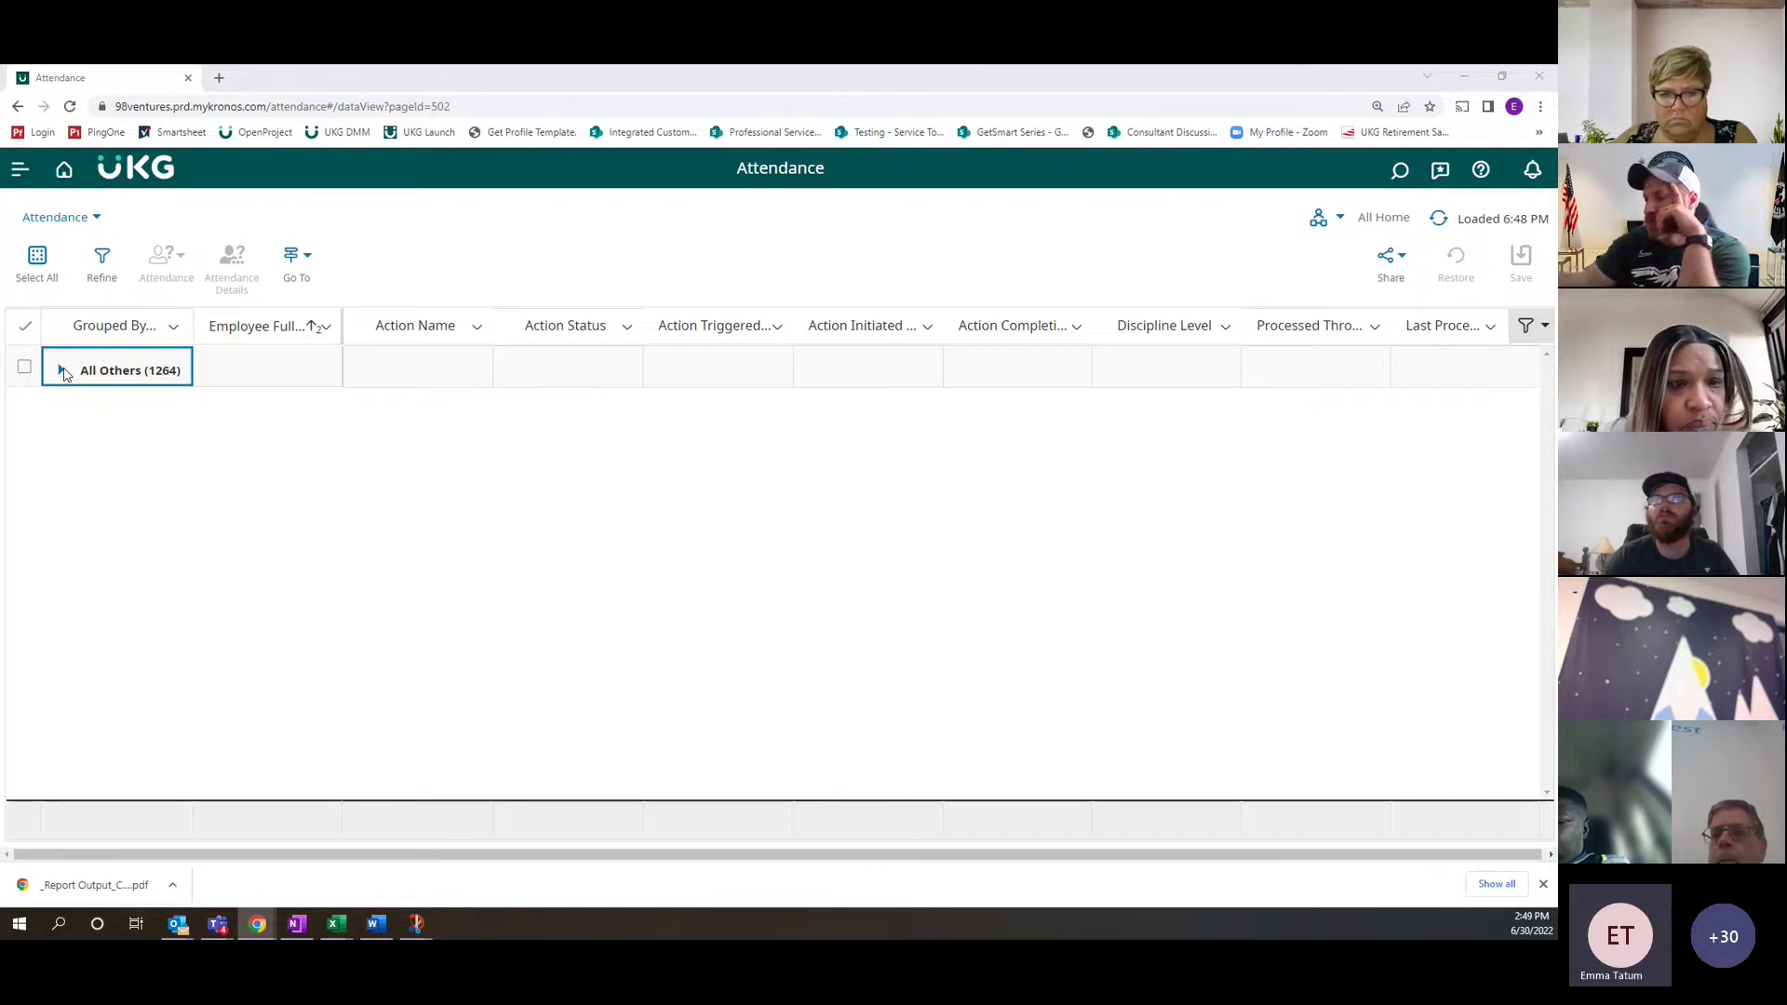
Expand the All Others group in the Attendance dataview and select the first four employees
{"action": "left_click", "coordinate": [62, 370]}
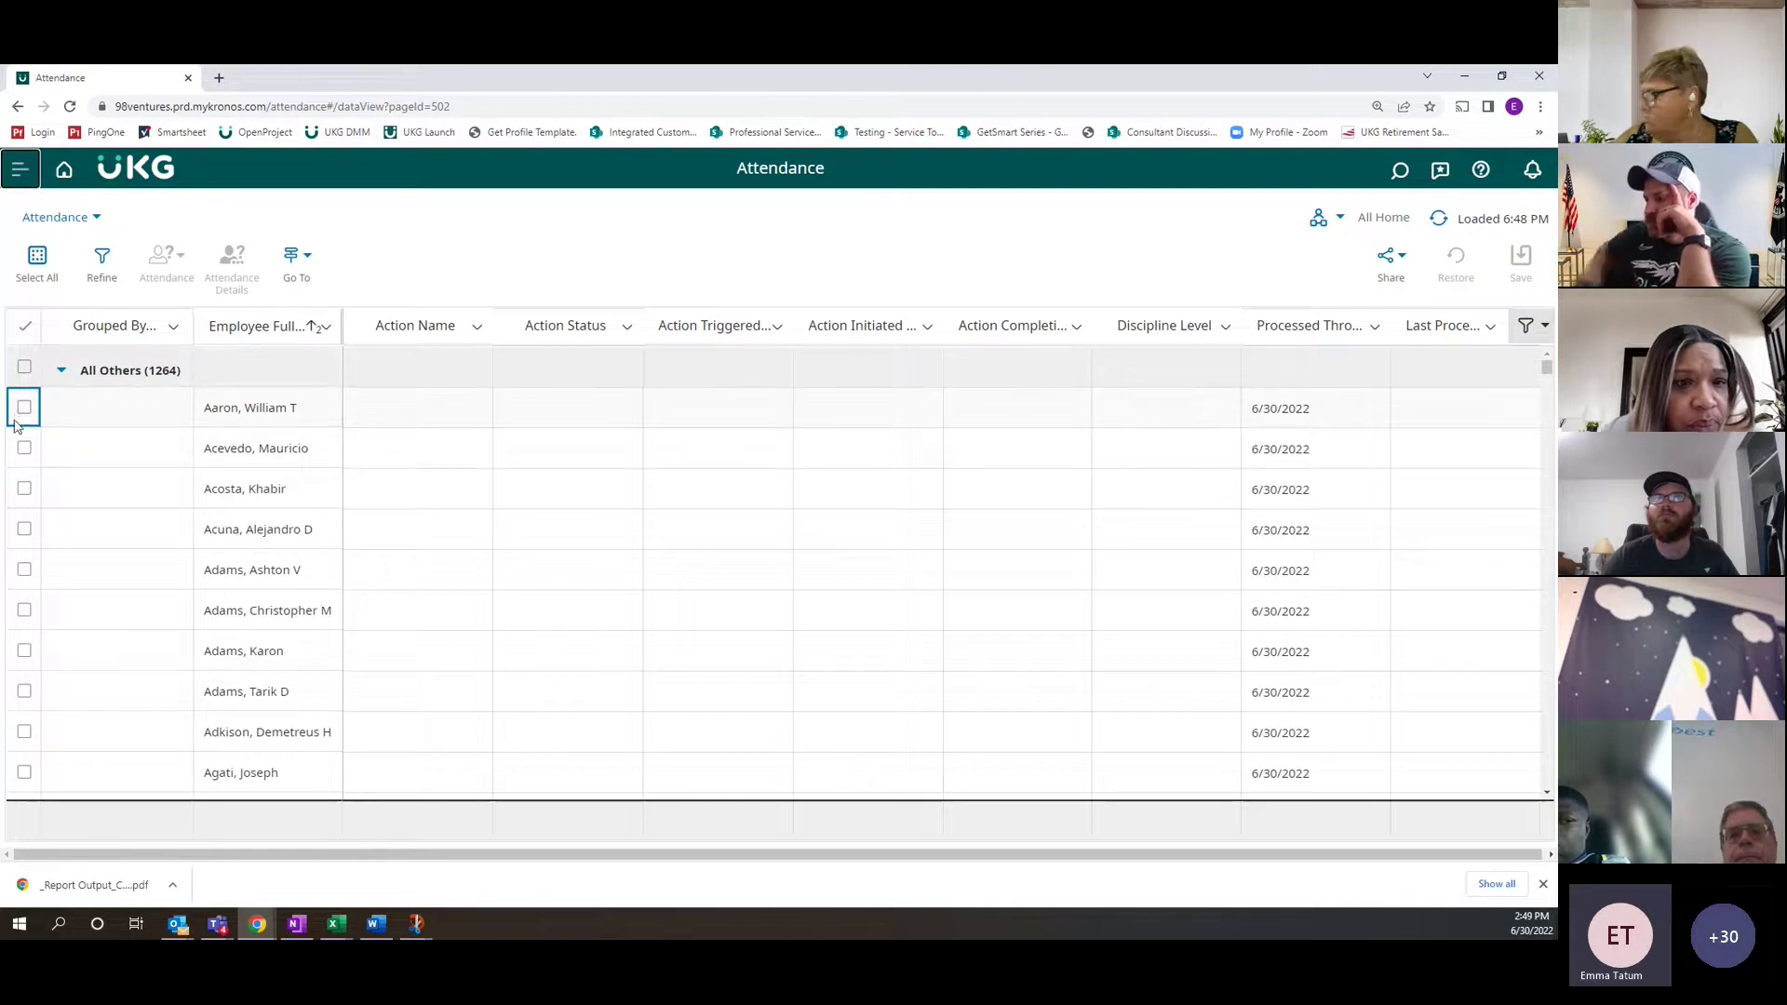
{"action": "left_click", "coordinate": [23, 410]}
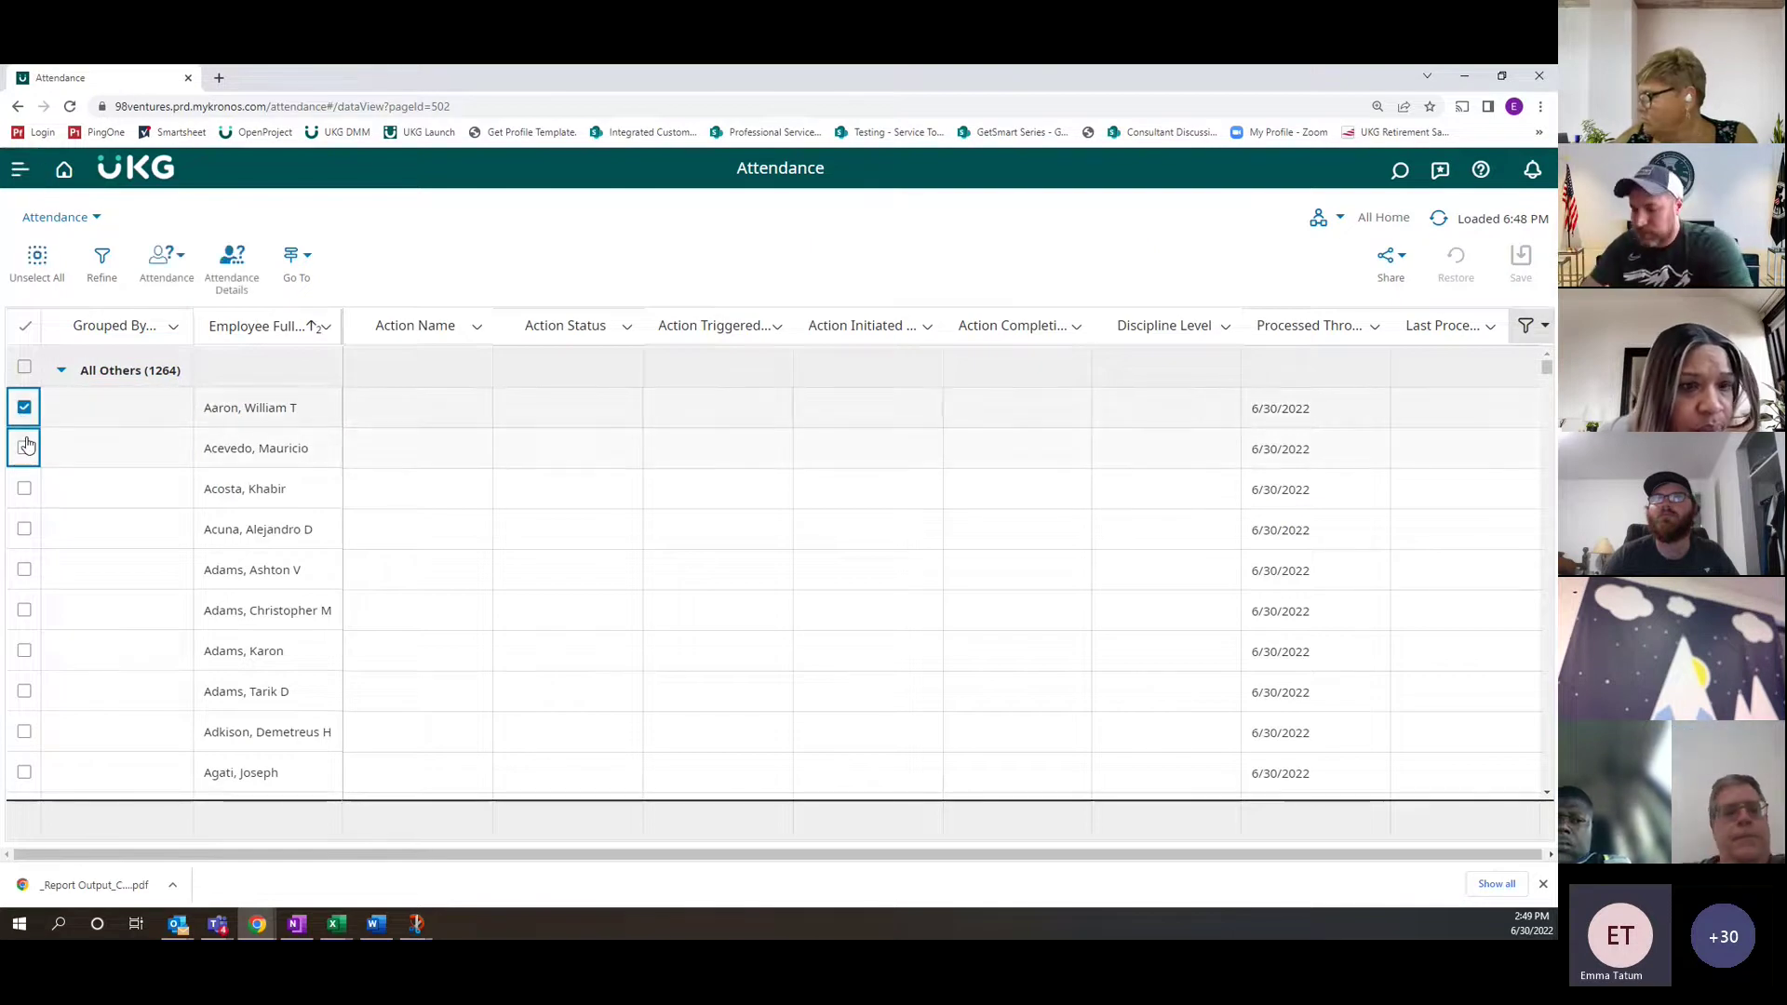
{"action": "left_click", "coordinate": [24, 448]}
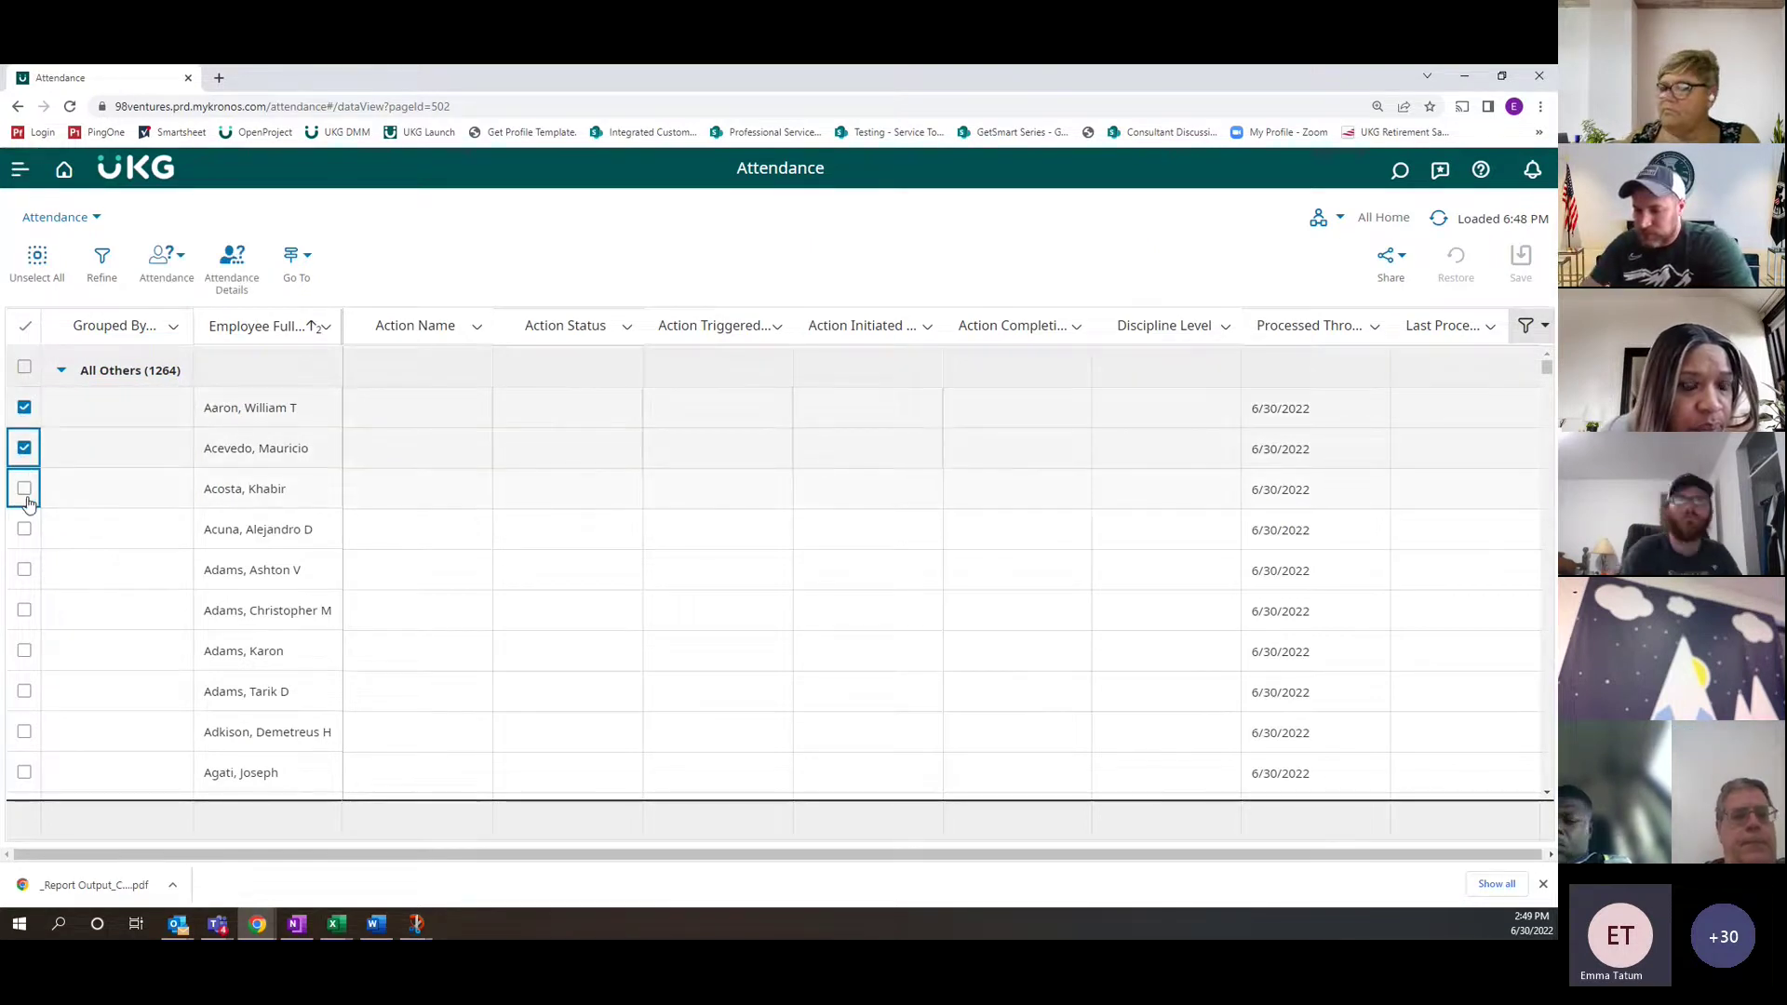
{"action": "left_click", "coordinate": [24, 490]}
{"action": "left_click", "coordinate": [24, 529]}
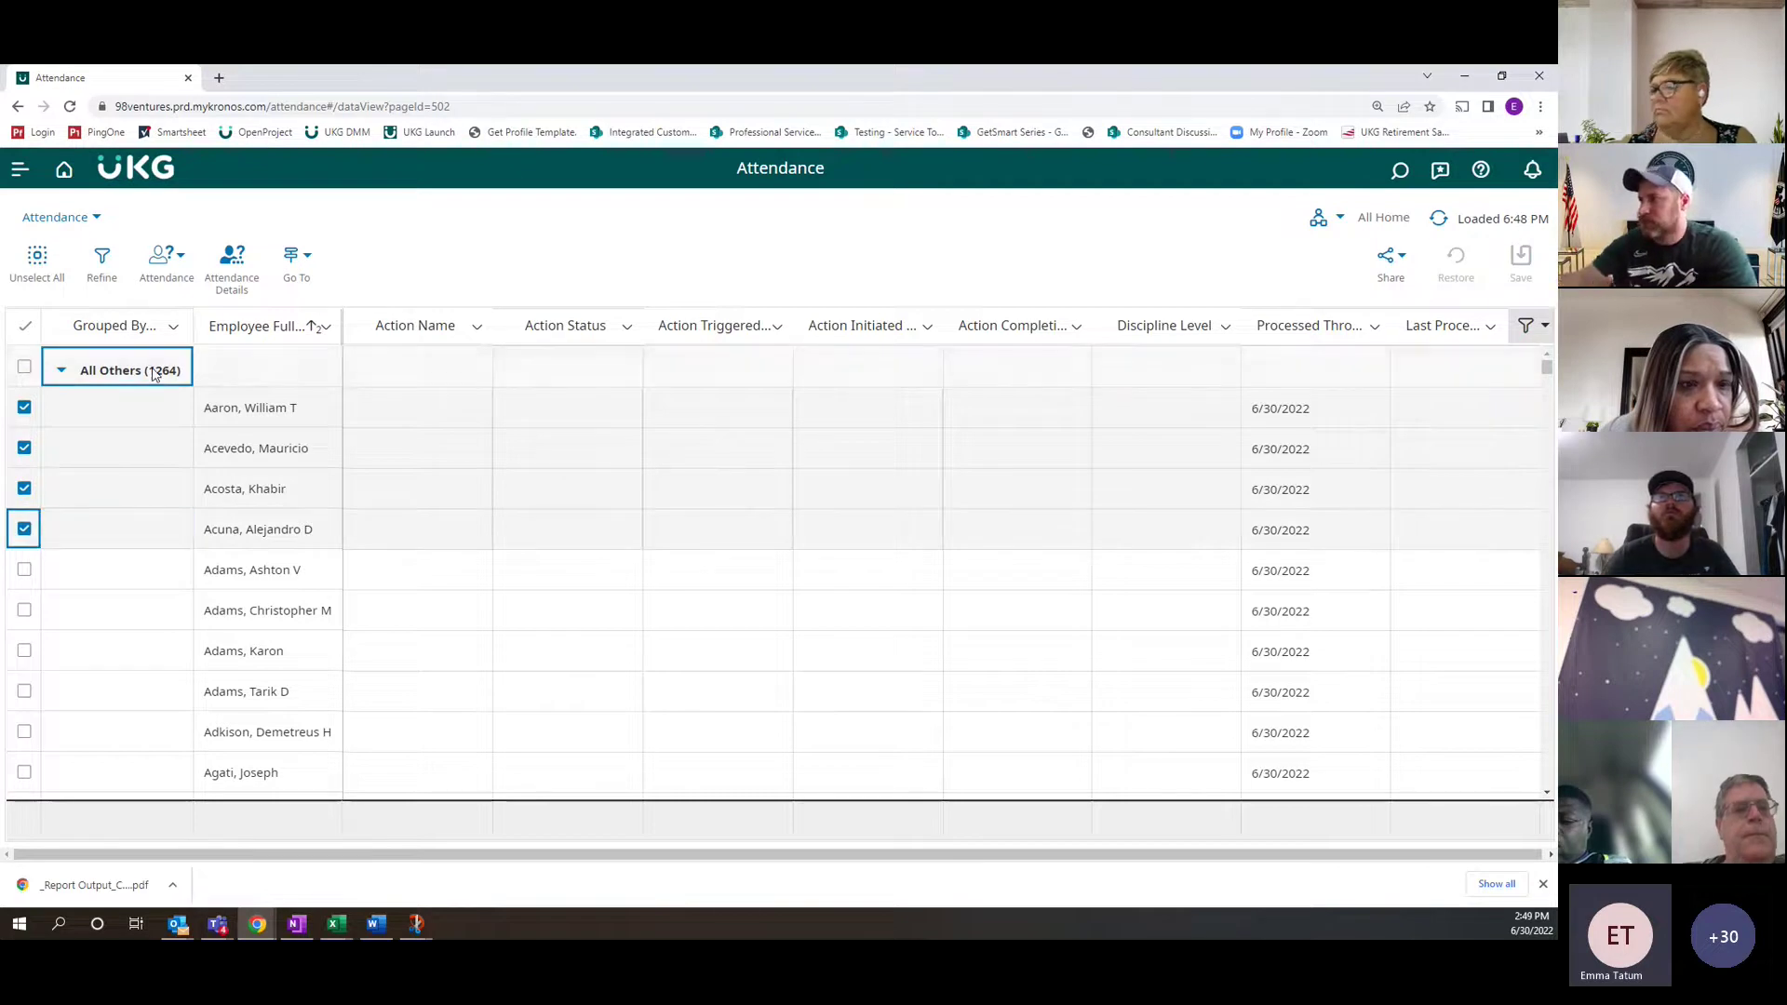
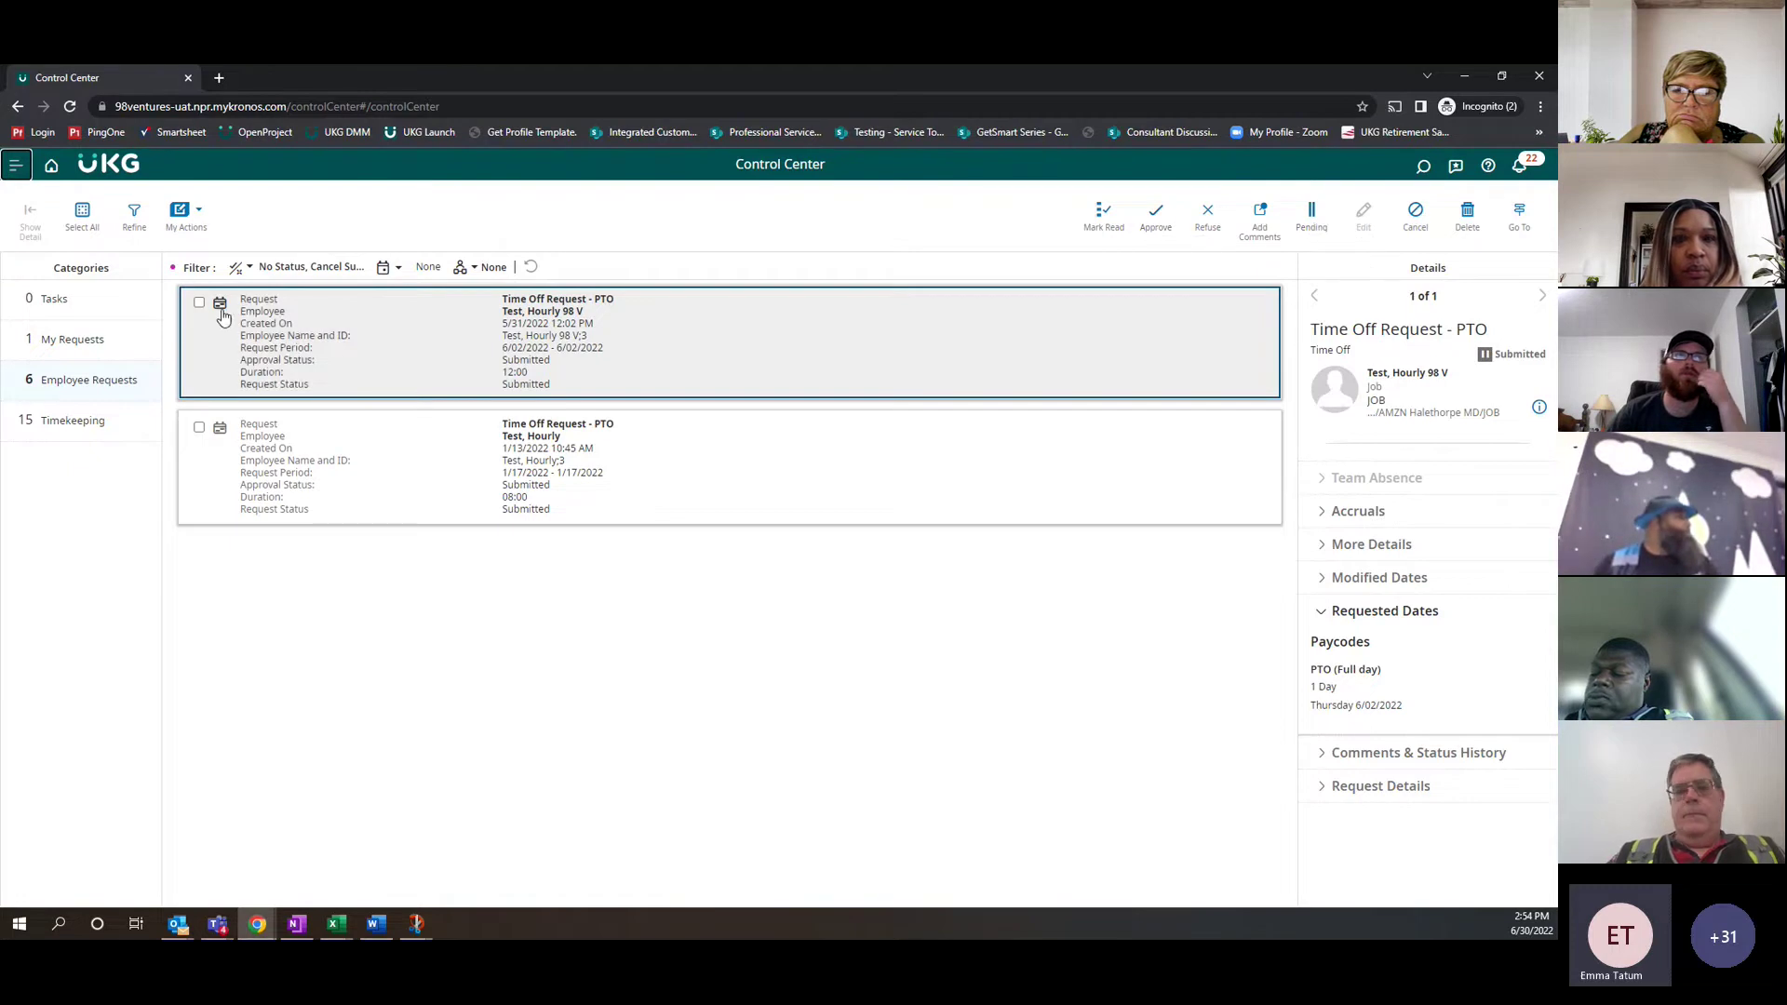
Approve the employee PTO request for 6/02/2022 and refuse the one for 1/17/2022
{"action": "left_click", "coordinate": [199, 302]}
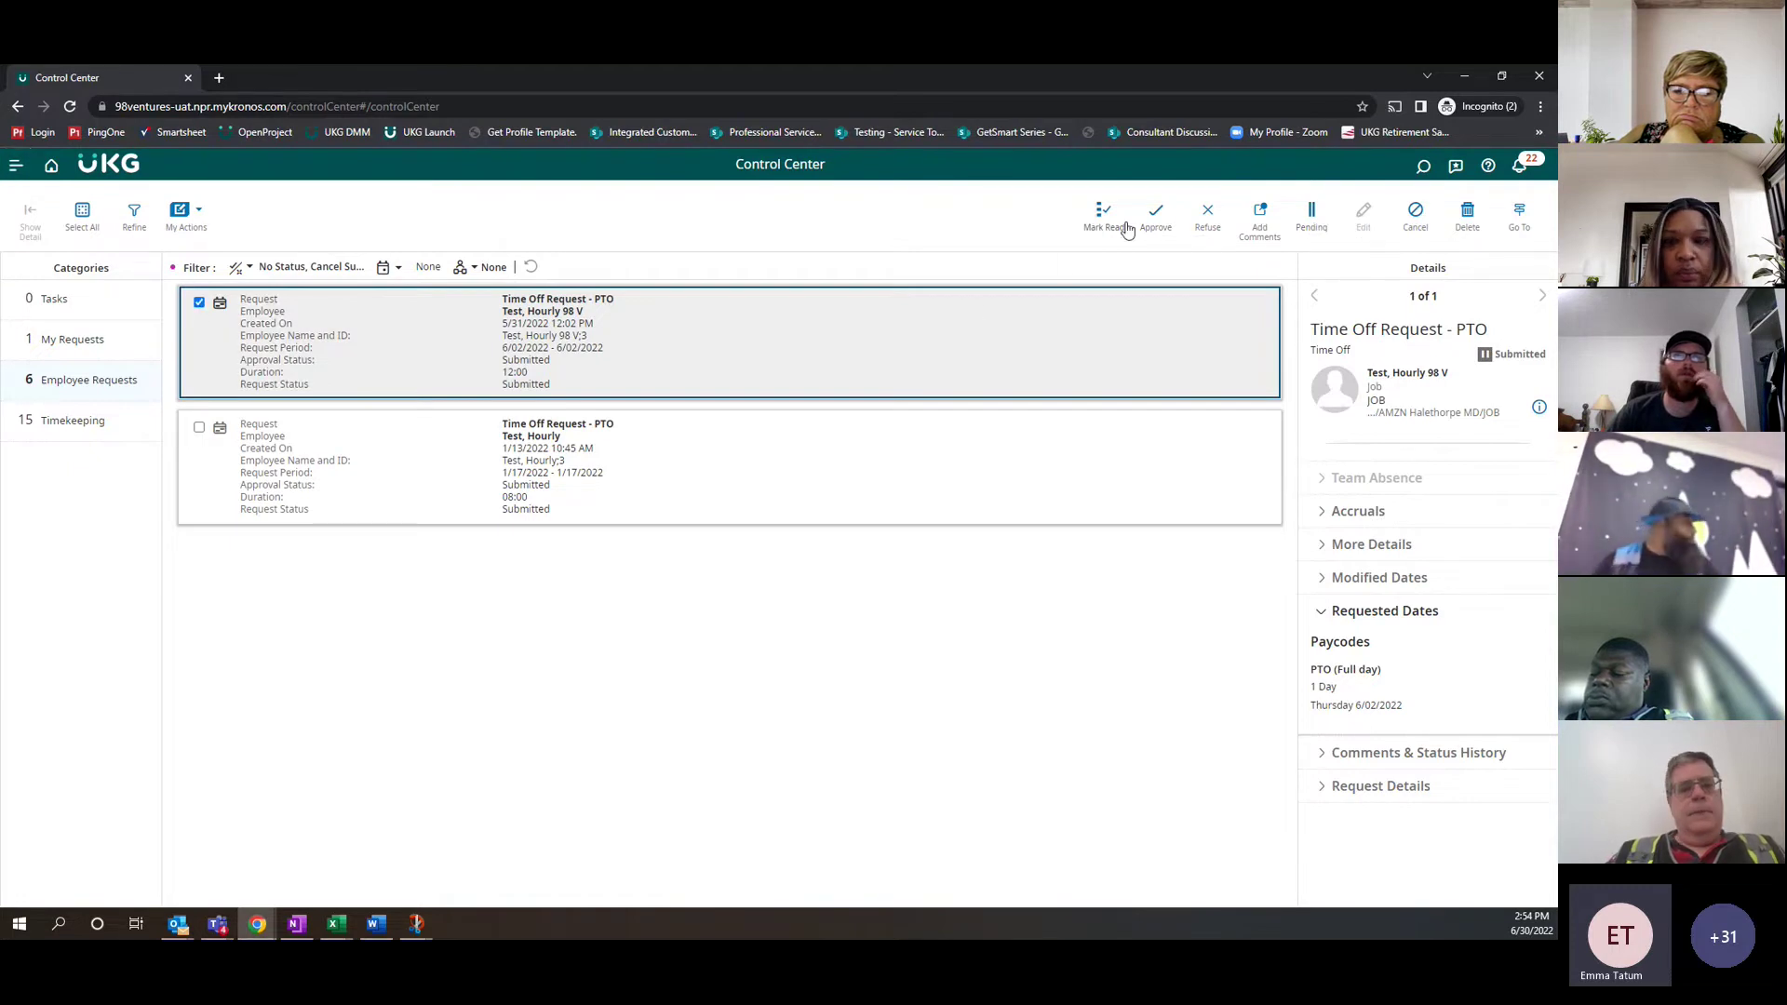
{"action": "left_click", "coordinate": [1154, 216]}
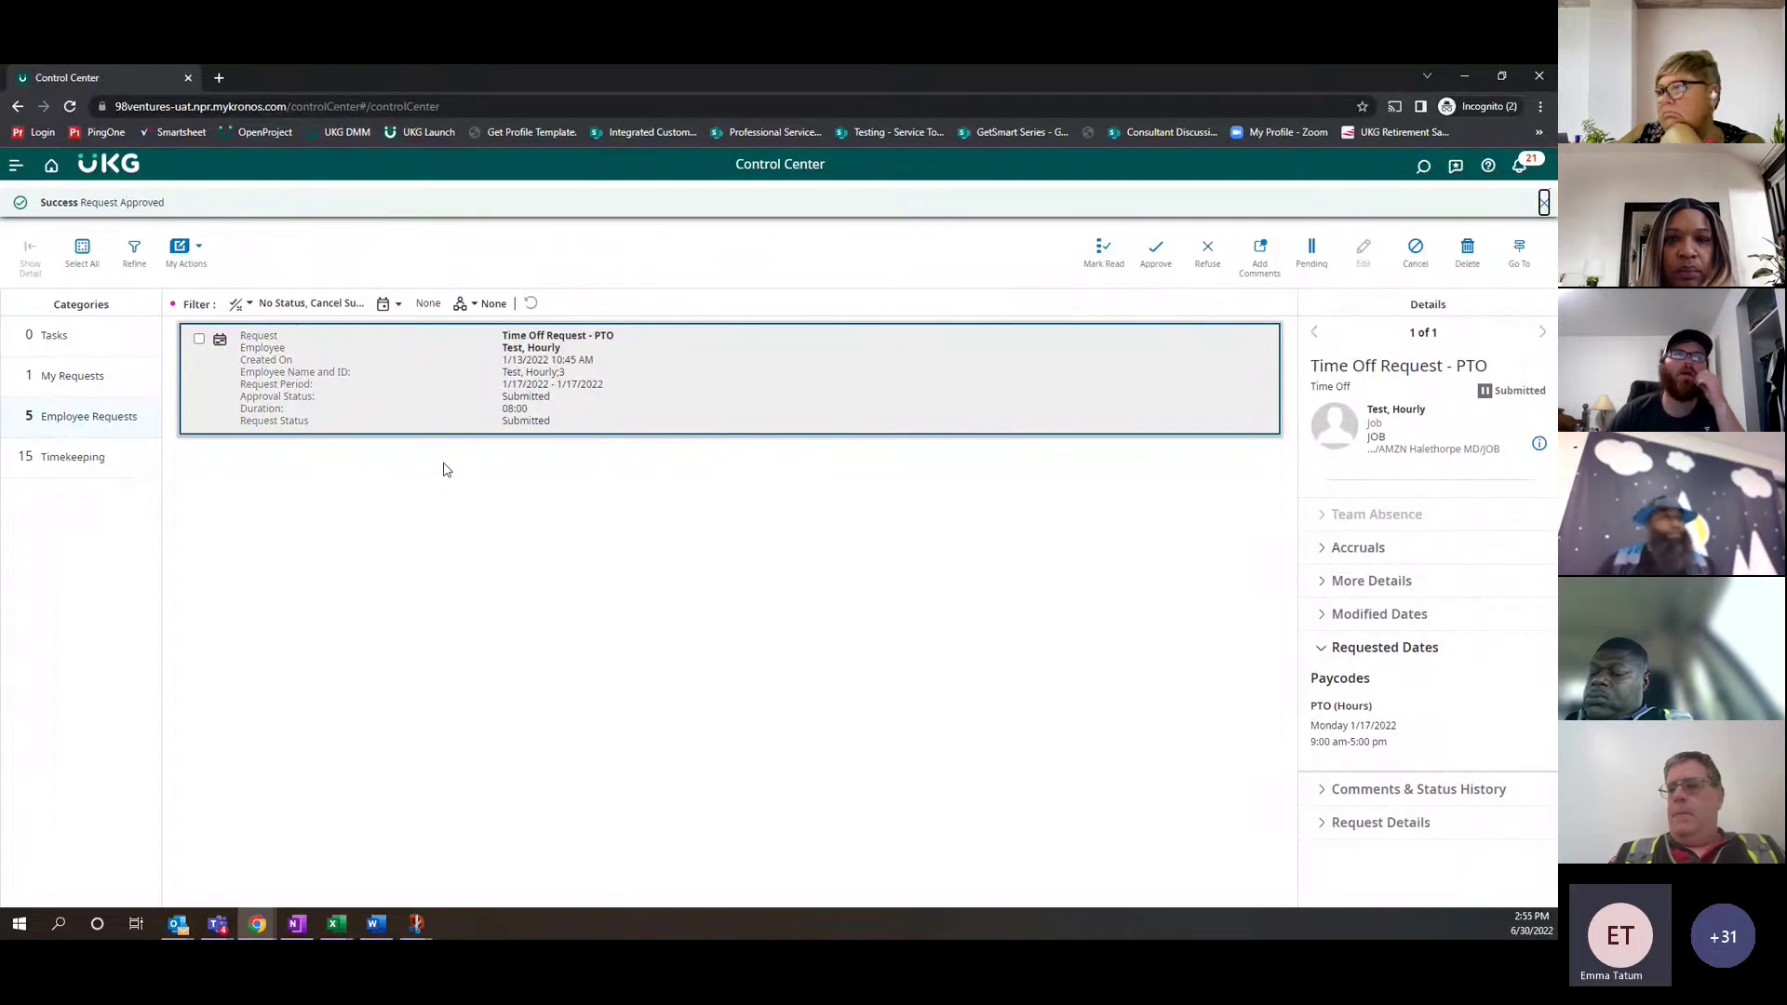
{"action": "left_click", "coordinate": [199, 342]}
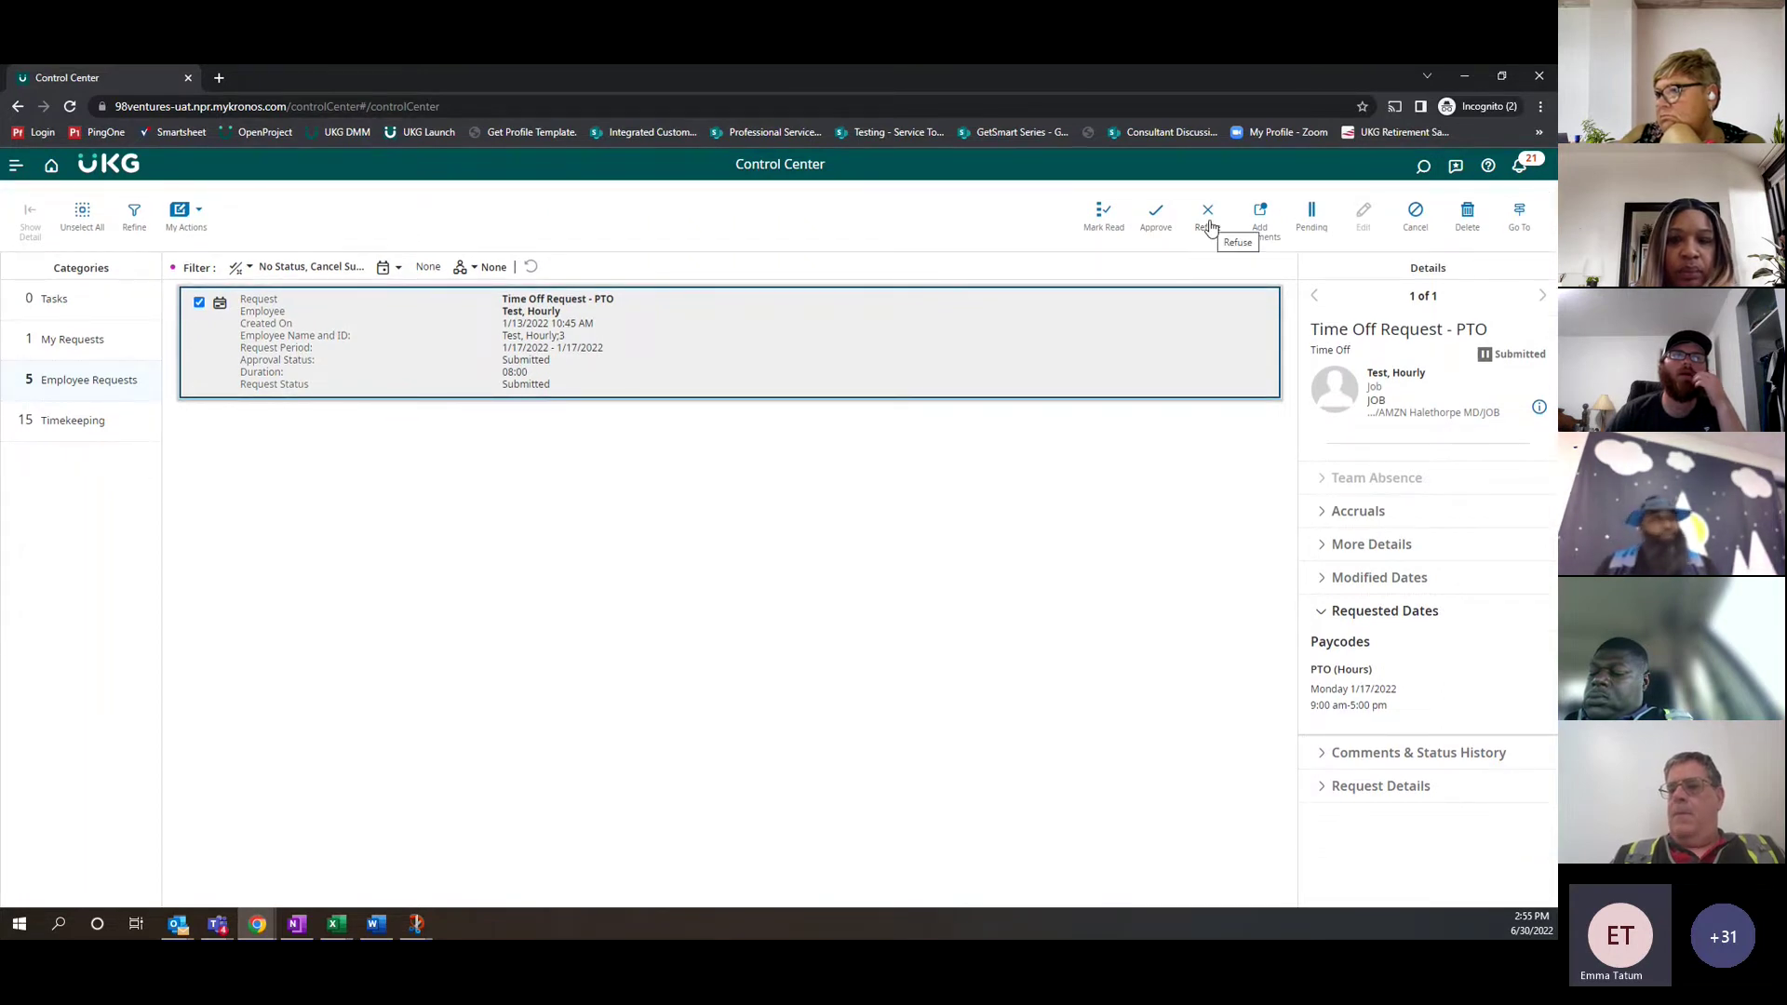
{"action": "left_click", "coordinate": [1208, 227]}
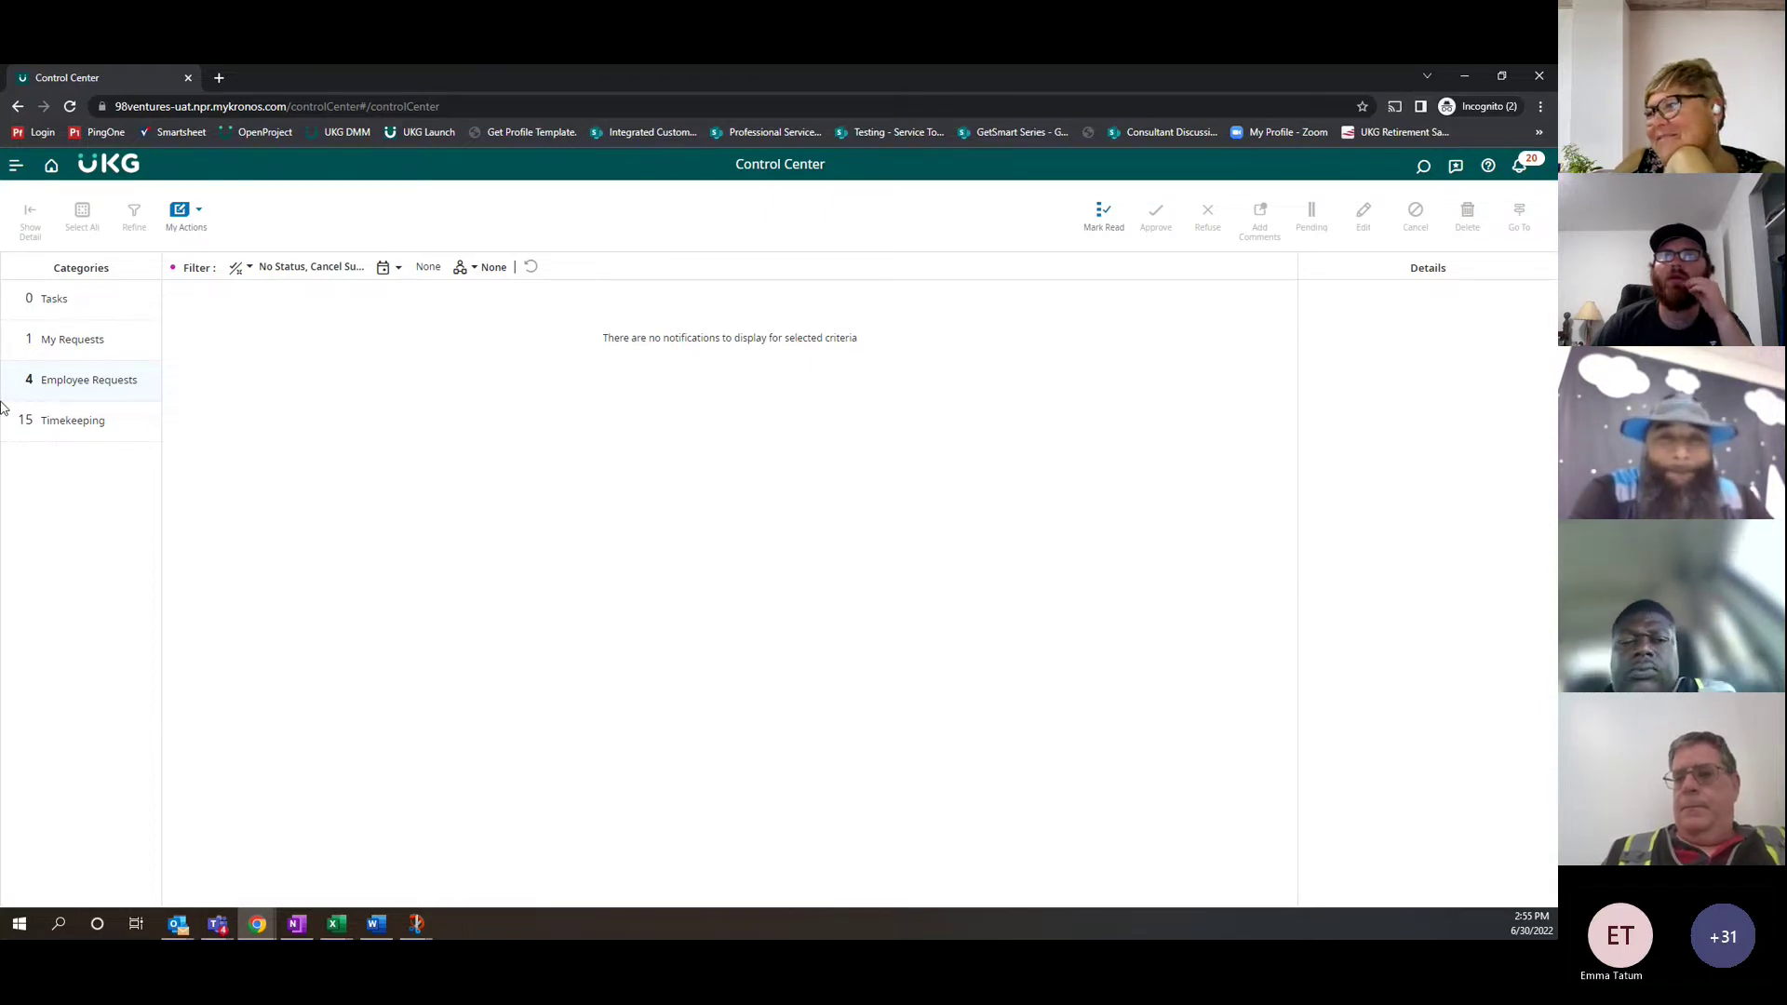
Return from the Control Center to the home page
{"action": "left_click", "coordinate": [56, 169]}
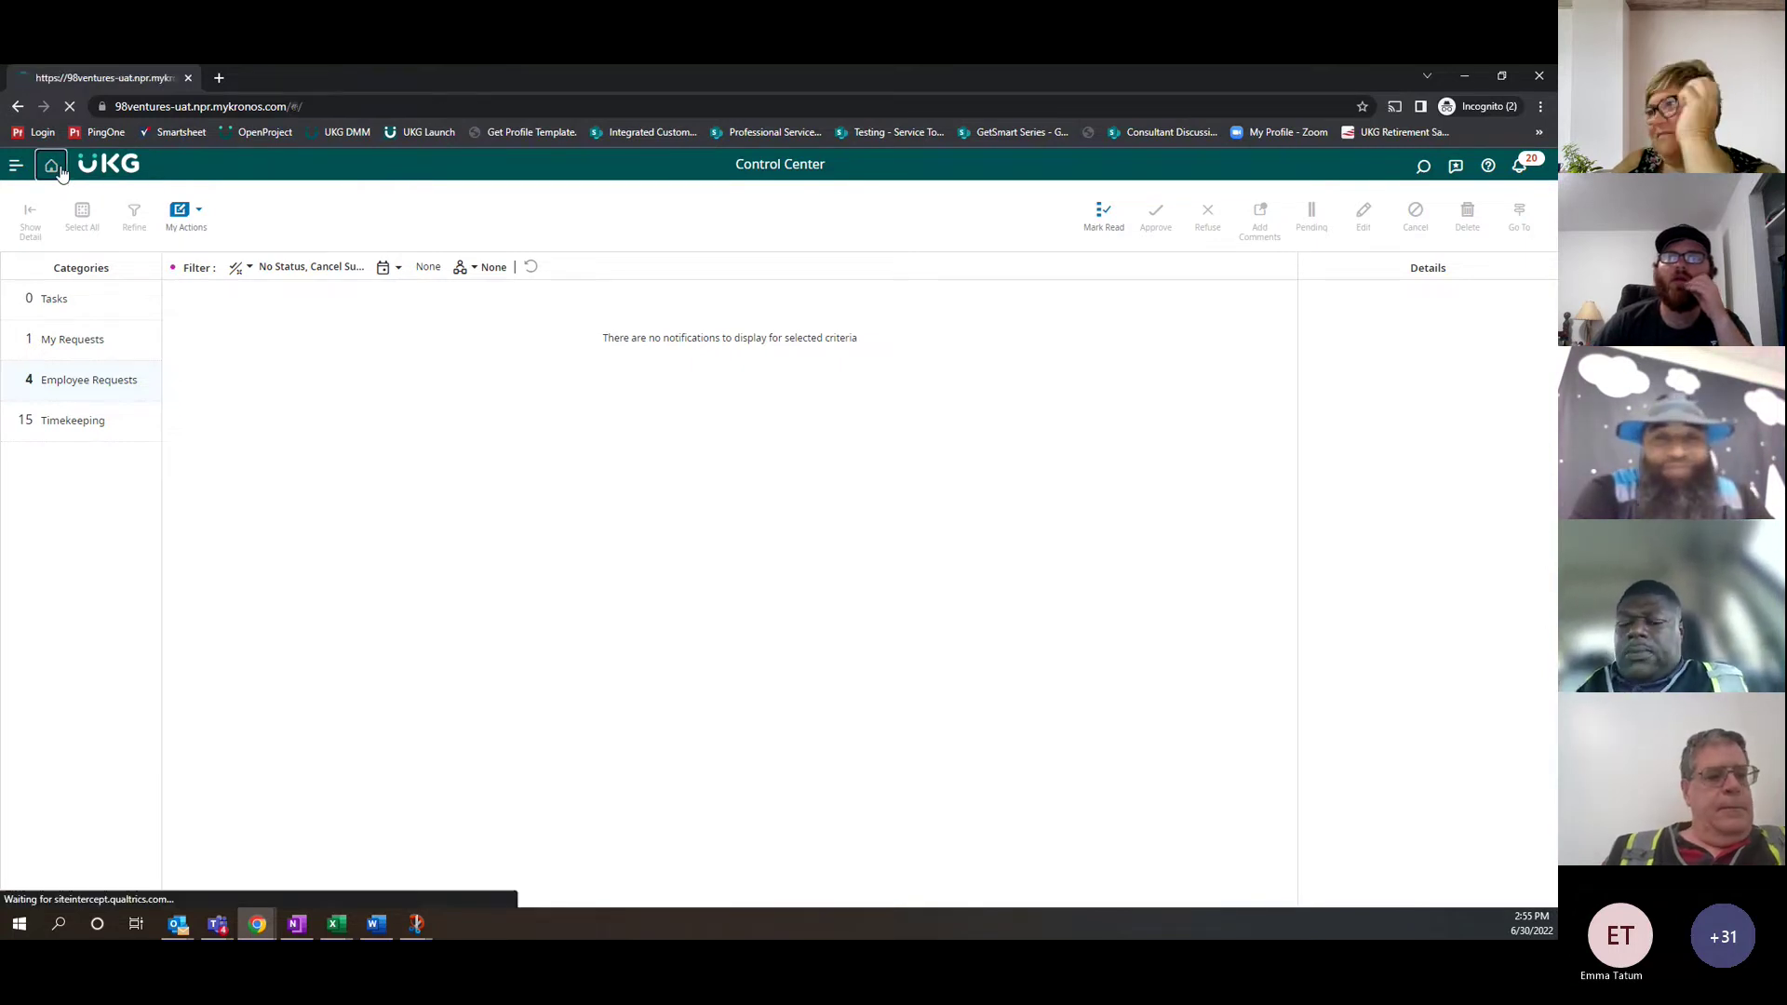
Look over the home page tiles and browse the full list of standard tiles available for it, leaving the selection as is
{"action": "scroll", "coordinate": [909, 518], "scroll_direction": "down", "scroll_amount": 15}
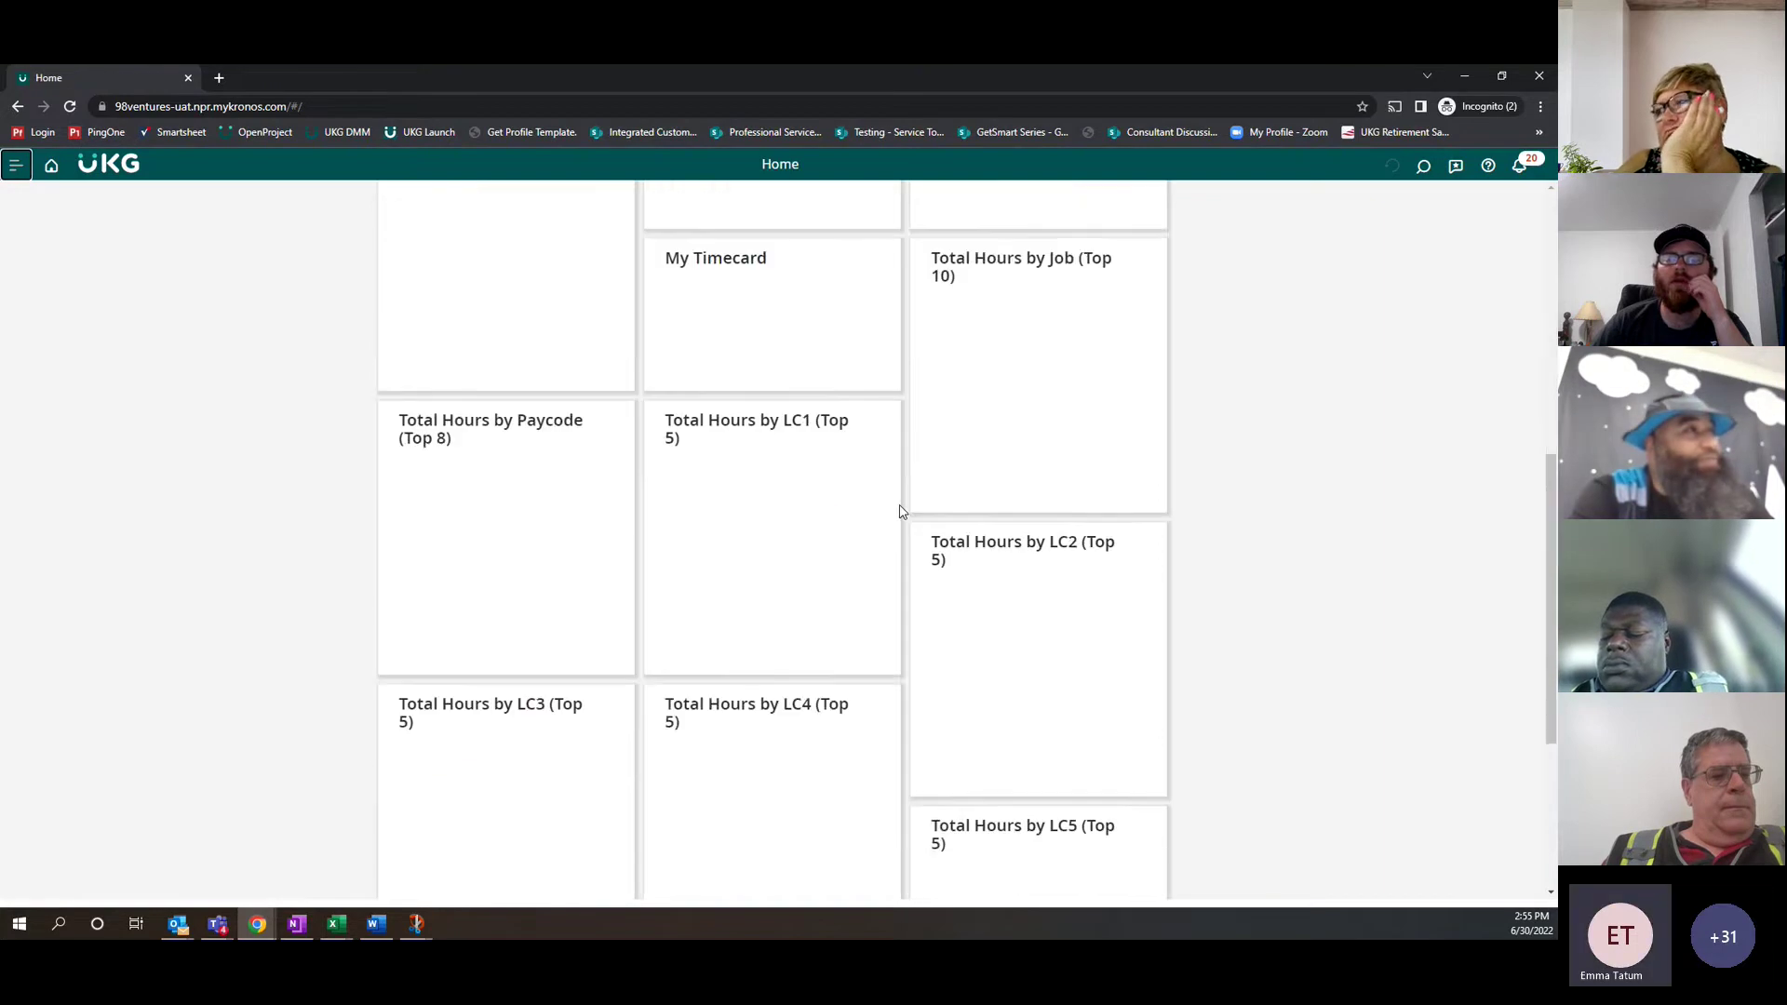
{"action": "scroll", "coordinate": [900, 511], "scroll_direction": "up", "scroll_amount": 12}
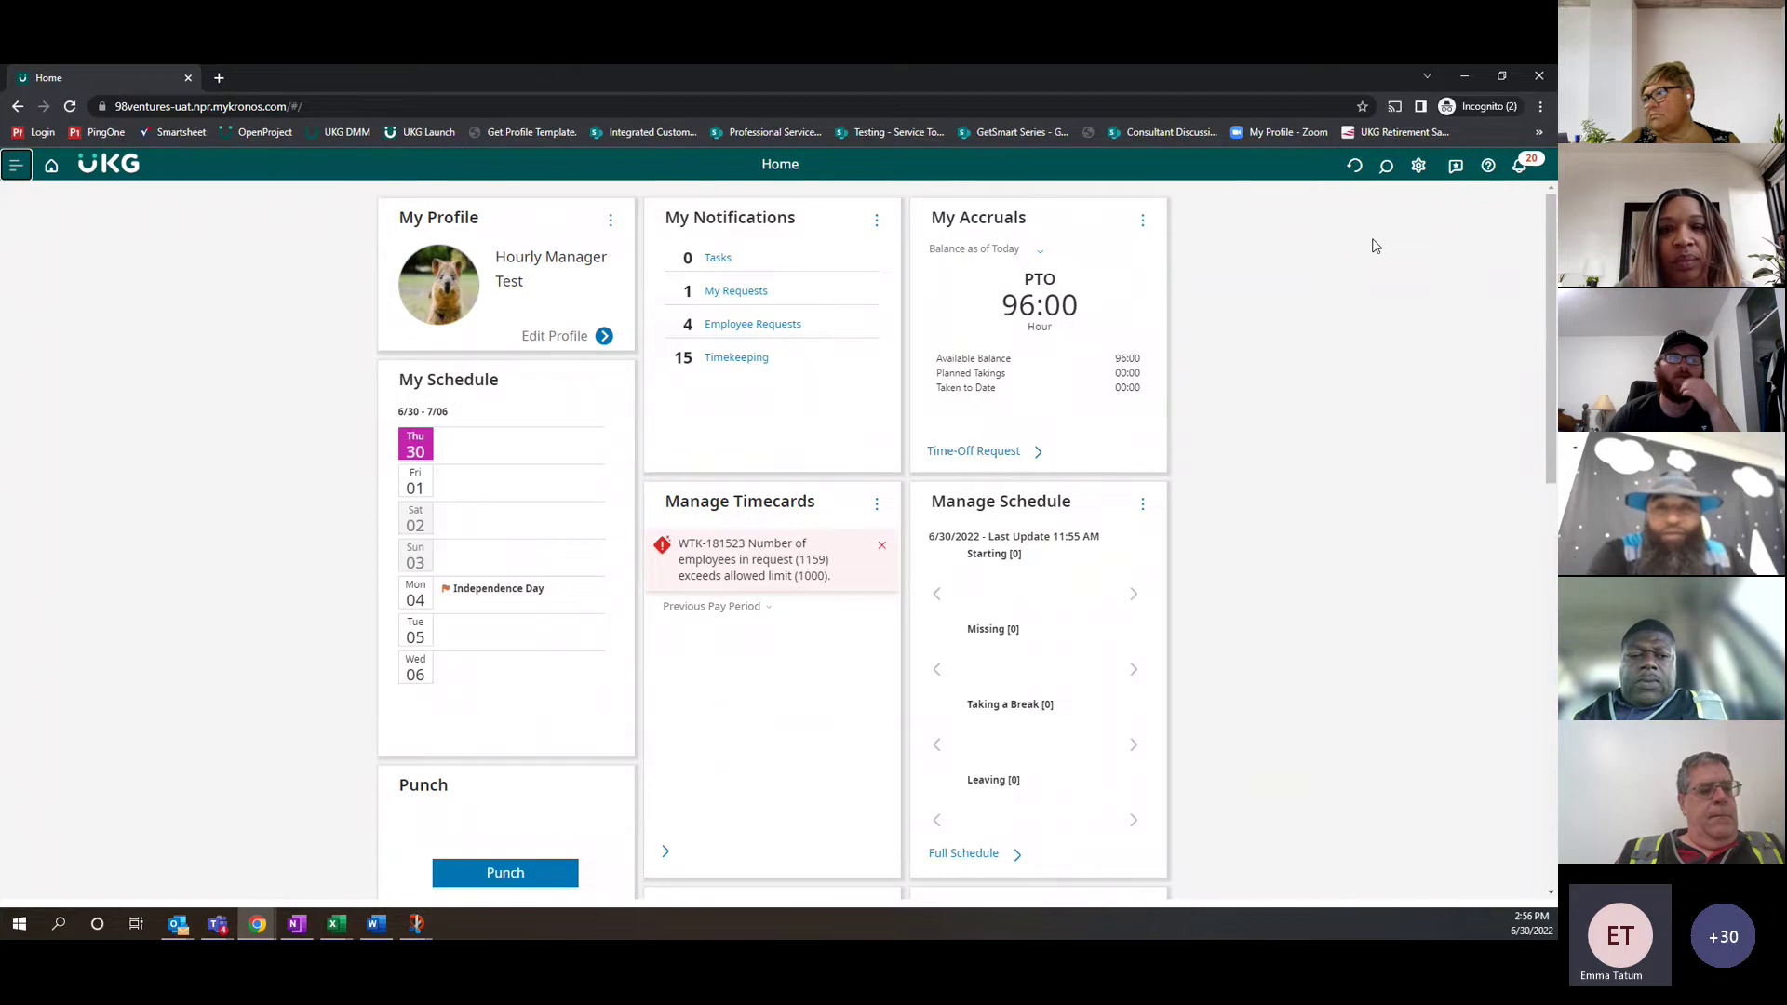
{"action": "left_click", "coordinate": [1418, 168]}
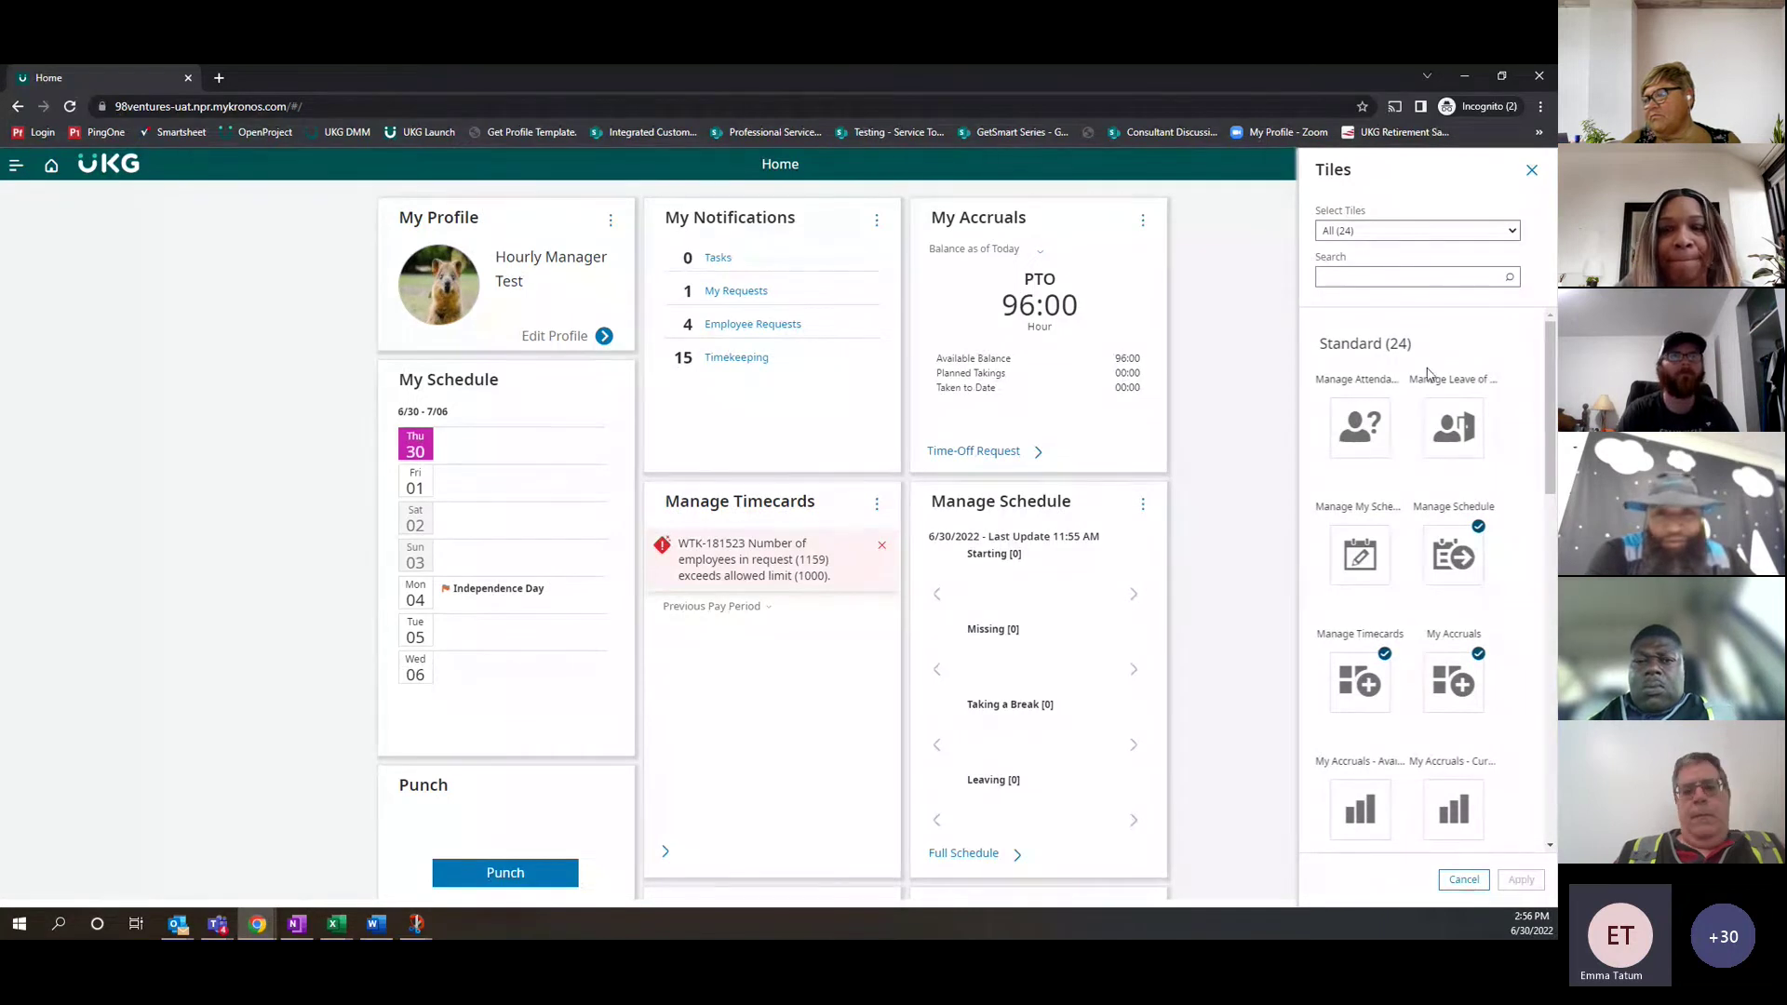
{"action": "scroll", "coordinate": [1453, 430], "scroll_direction": "down", "scroll_amount": 1}
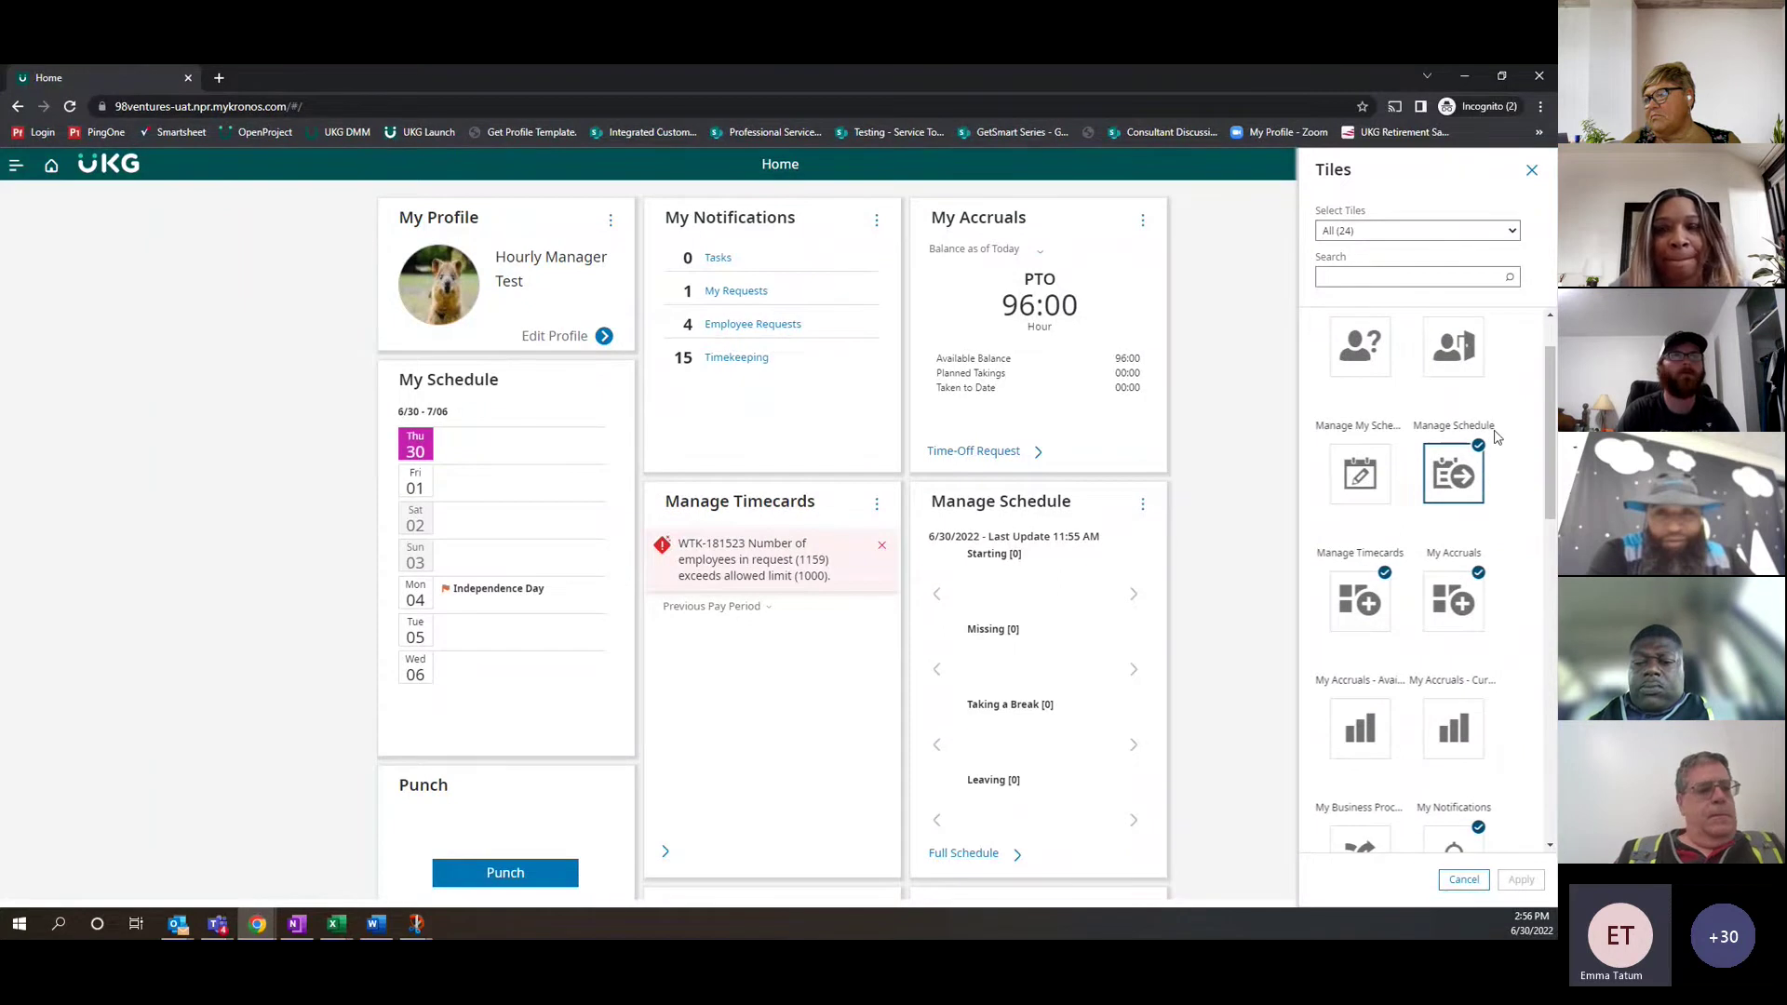
{"action": "scroll", "coordinate": [1496, 437], "scroll_direction": "down", "scroll_amount": 5}
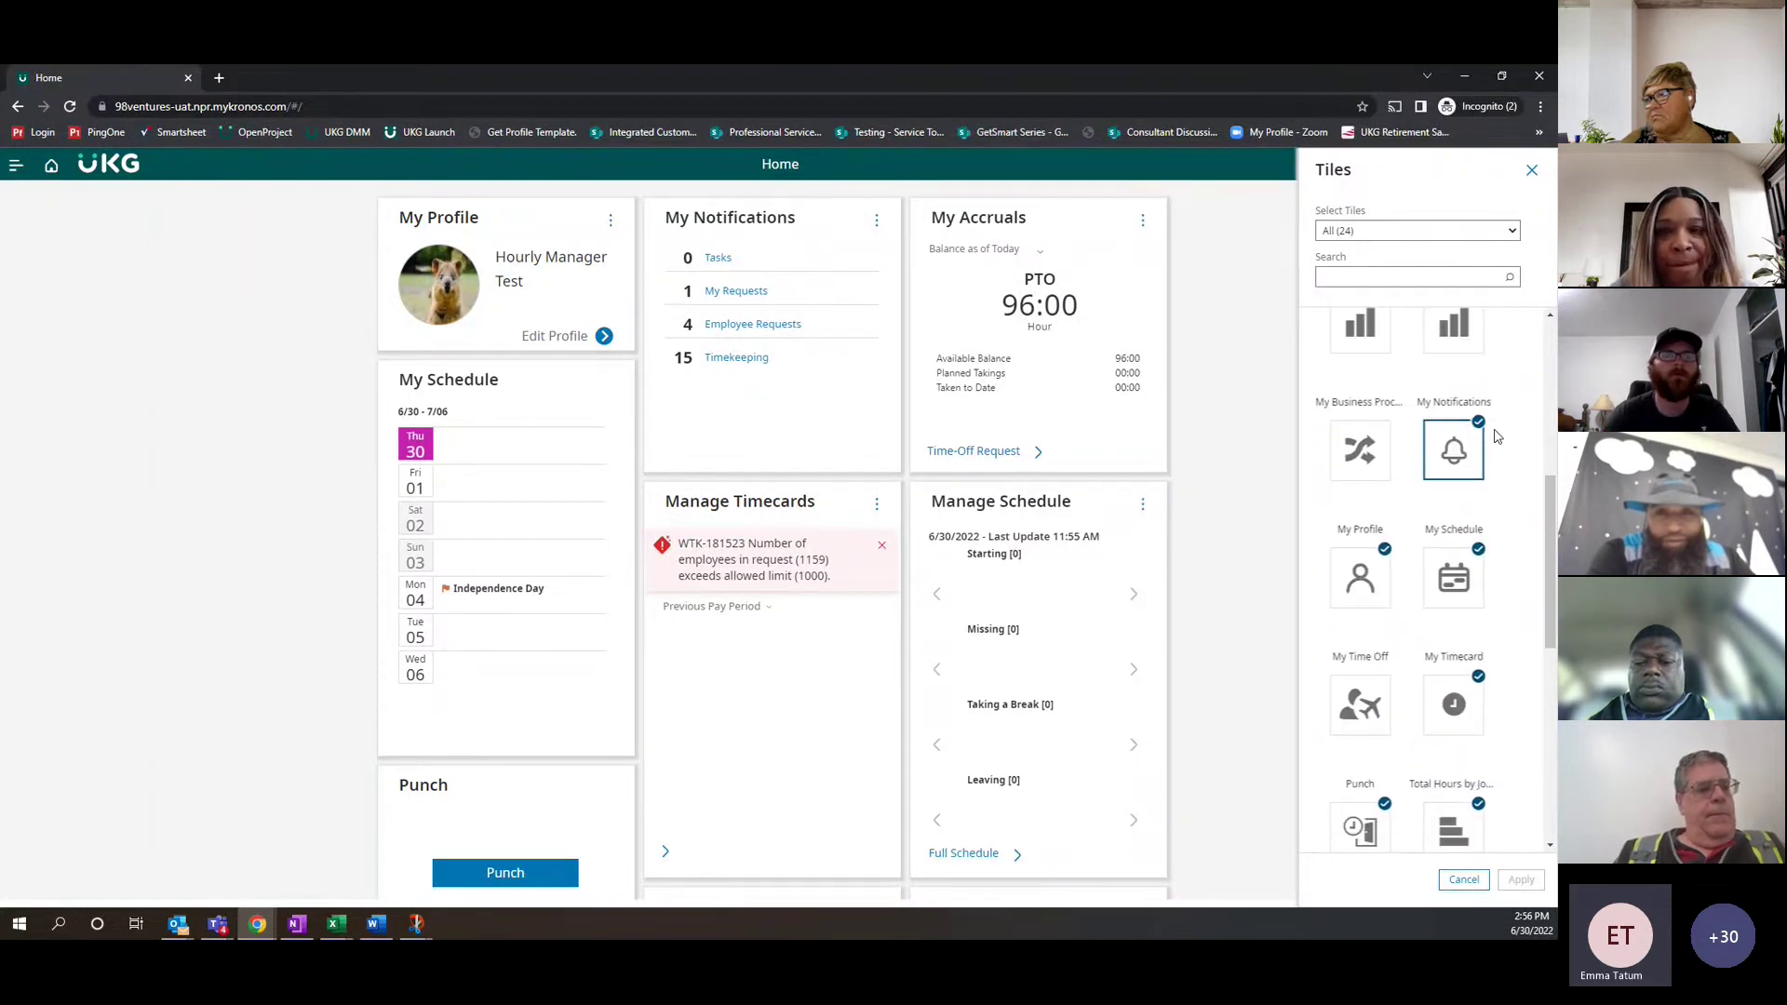
{"action": "scroll", "coordinate": [1496, 437], "scroll_direction": "down", "scroll_amount": 7}
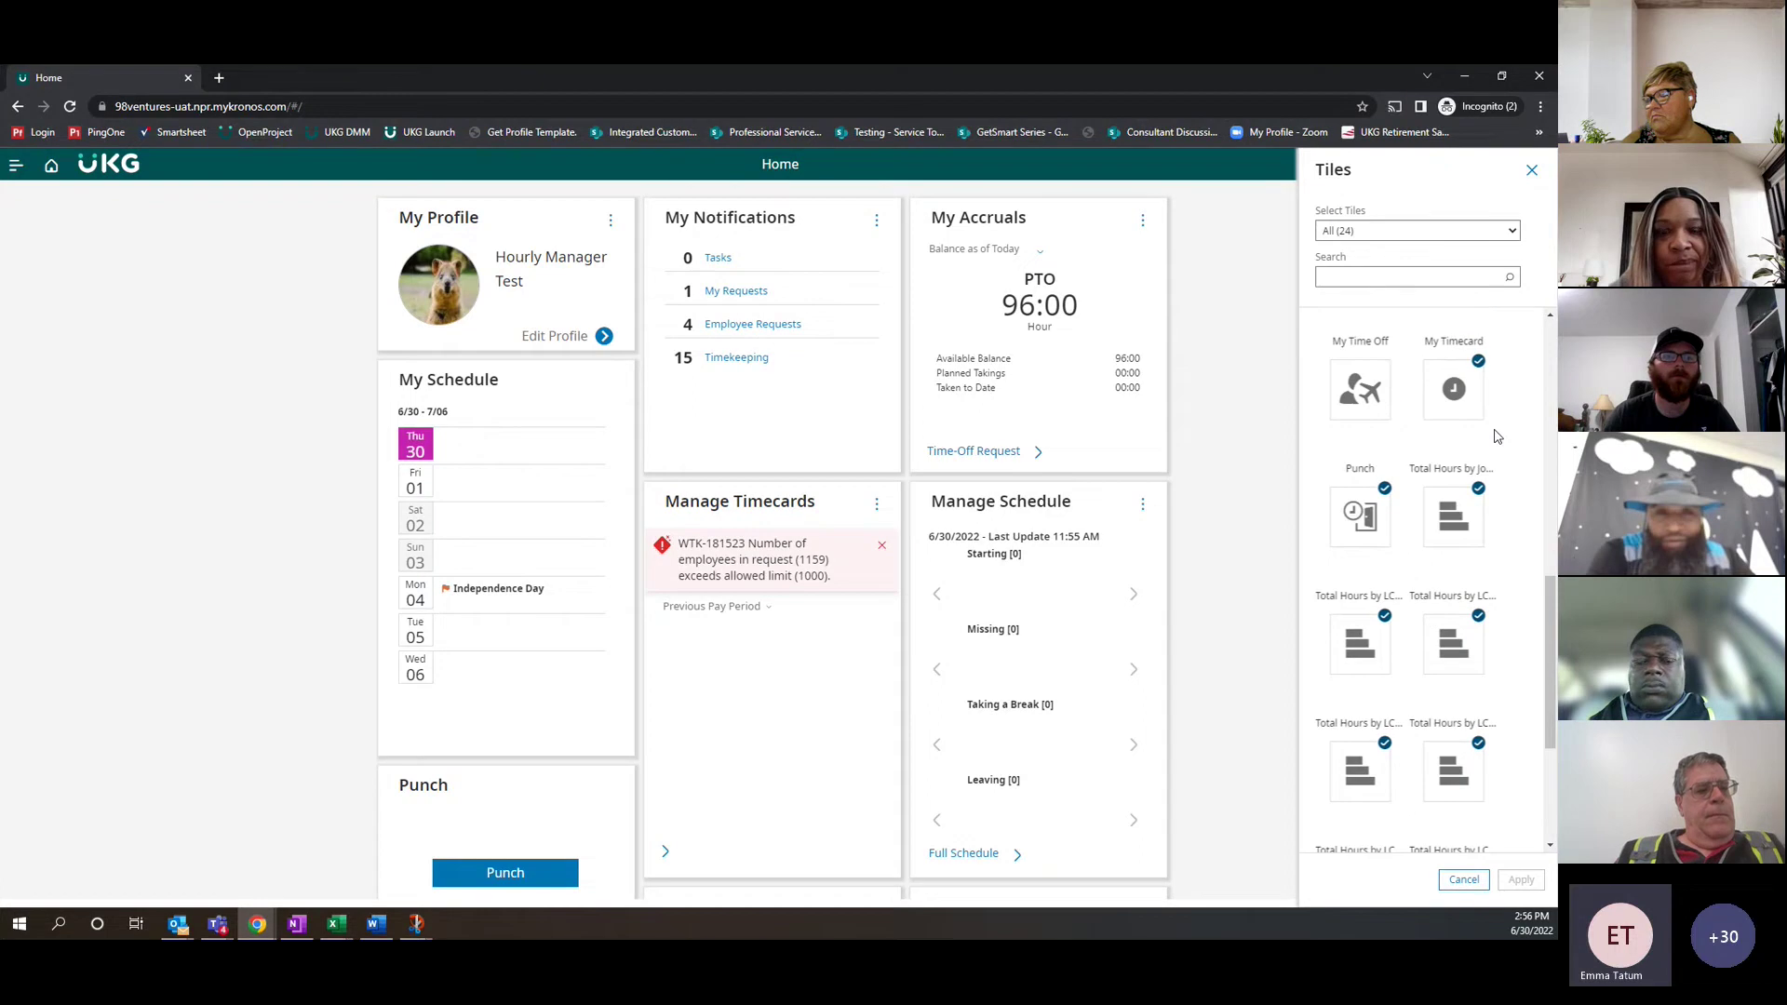
{"action": "scroll", "coordinate": [1498, 500], "scroll_direction": "up", "scroll_amount": 12}
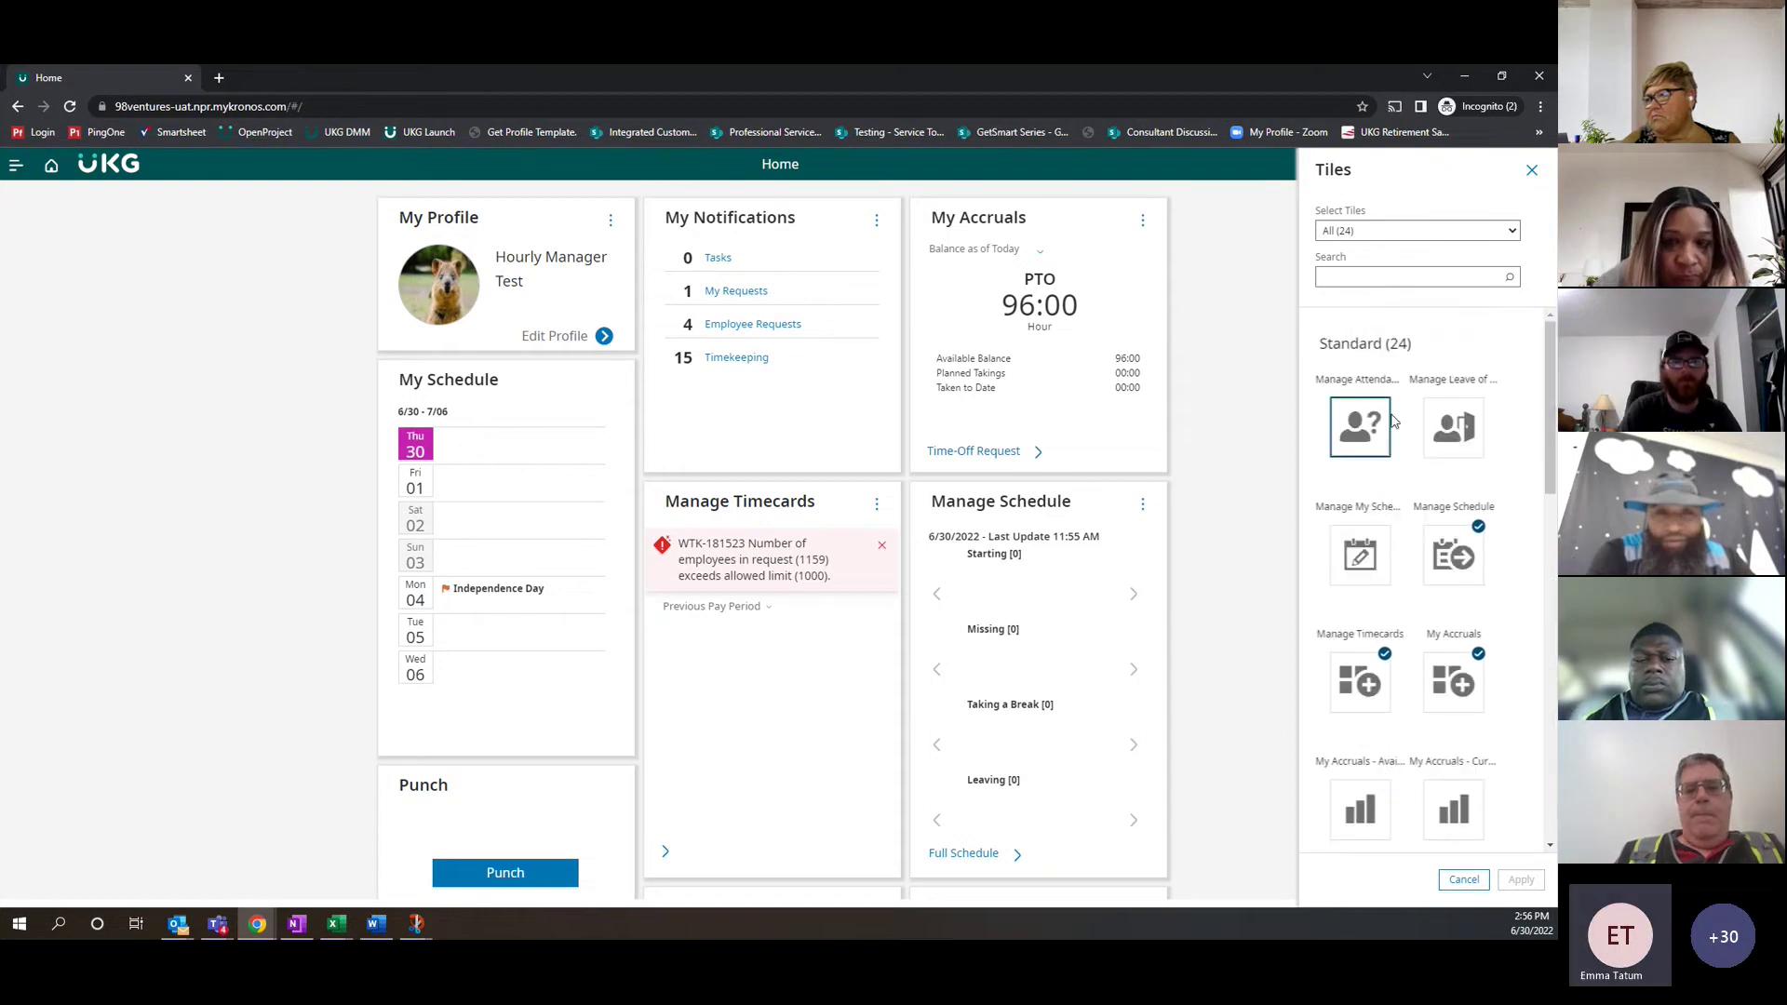
{"action": "left_click", "coordinate": [1532, 170]}
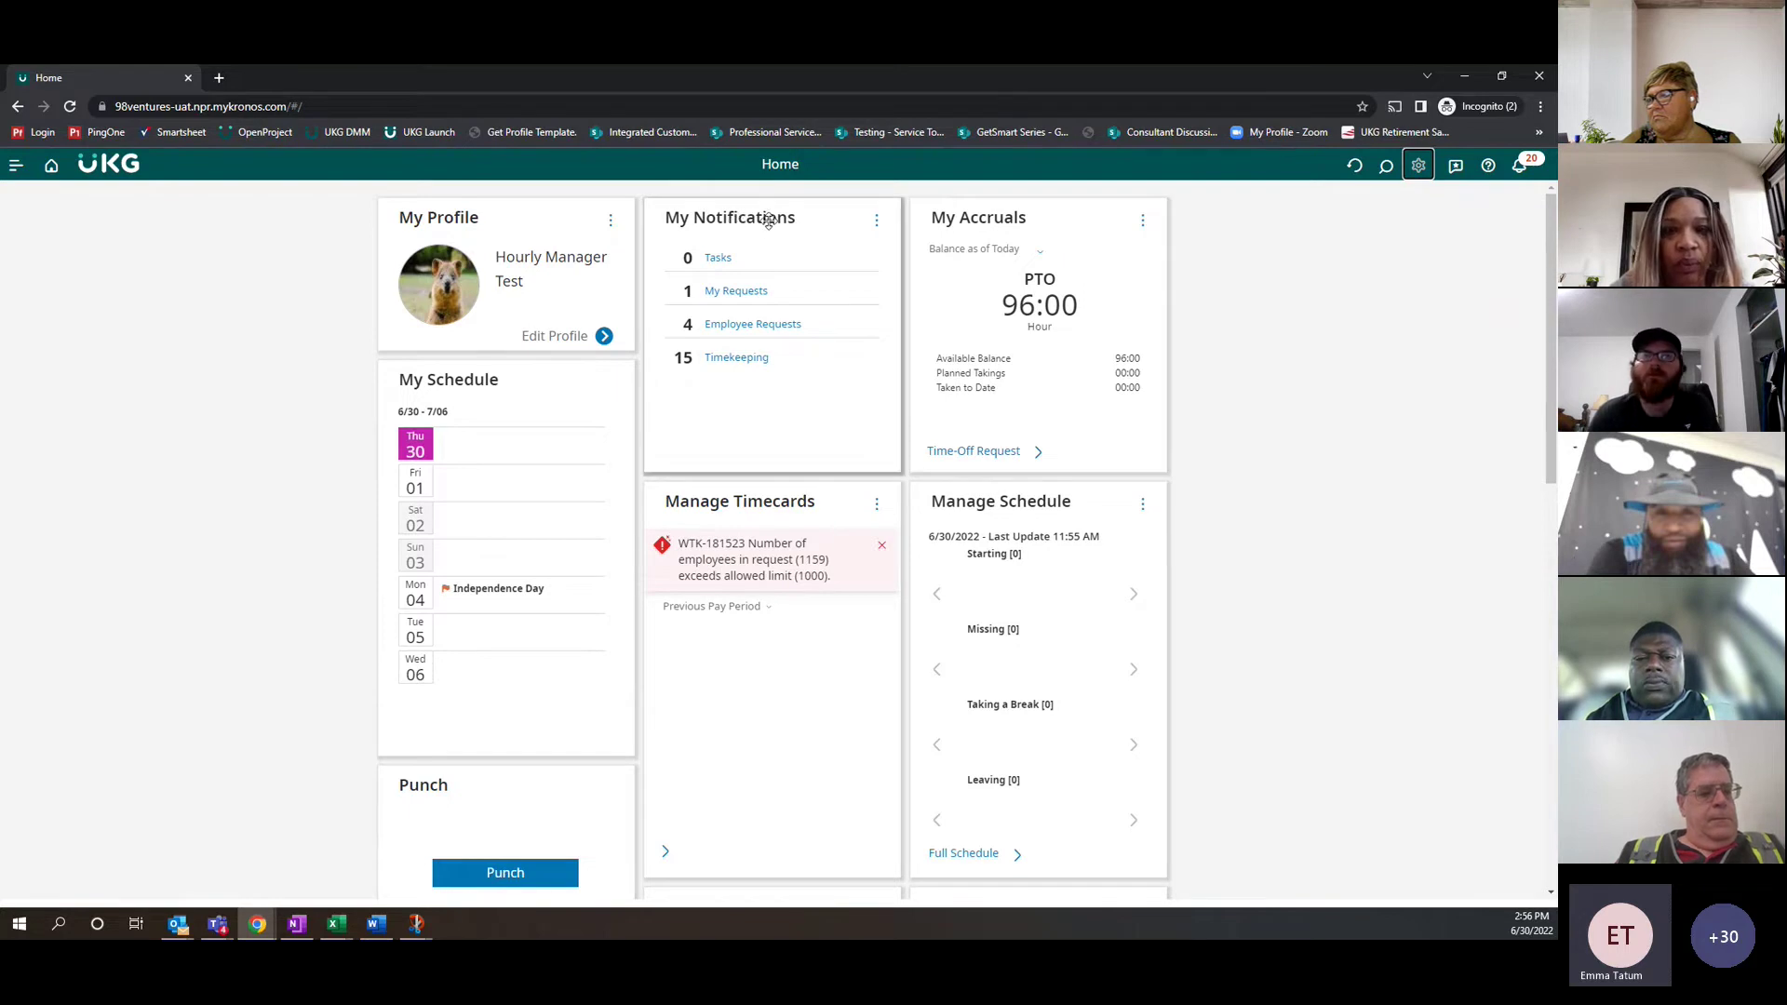
Move the My Accruals tile directly below My Notifications on the home page
{"action": "left_click_drag", "start_coordinate": [1043, 217], "coordinate": [782, 508]}
{"action": "scroll", "coordinate": [862, 470], "scroll_direction": "down", "scroll_amount": 10}
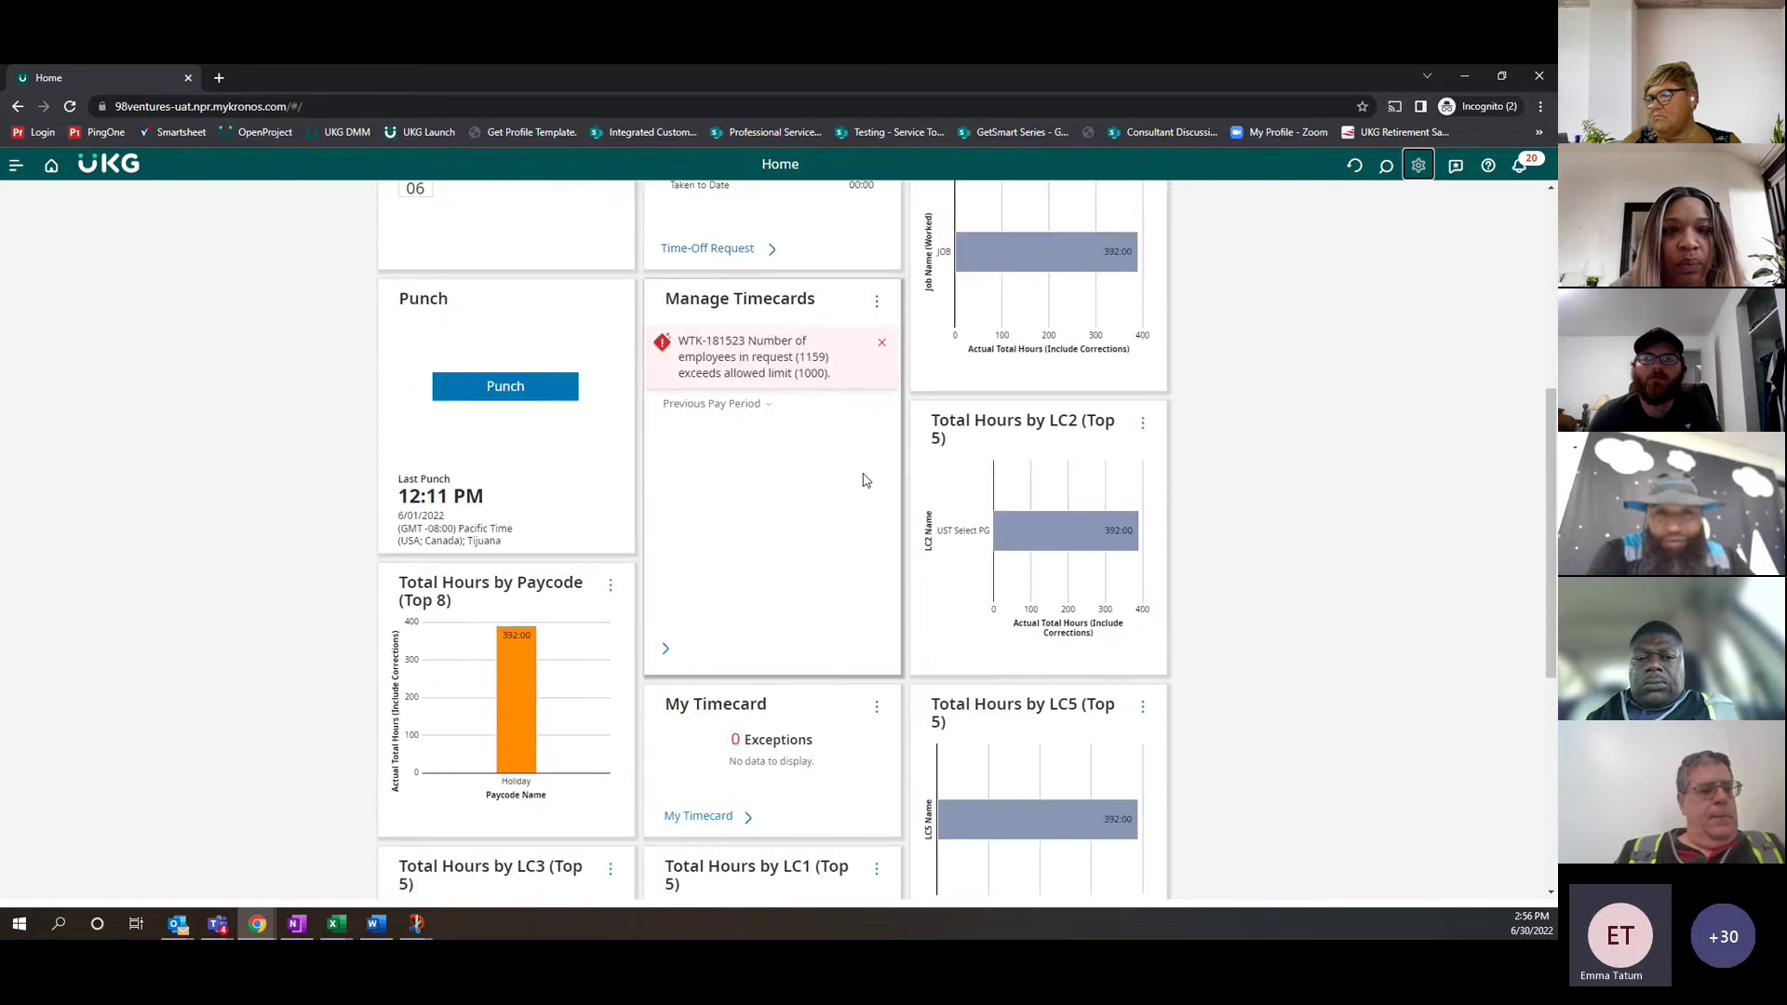
{"action": "scroll", "coordinate": [862, 465], "scroll_direction": "up", "scroll_amount": 4}
{"action": "scroll", "coordinate": [862, 466], "scroll_direction": "up", "scroll_amount": 5}
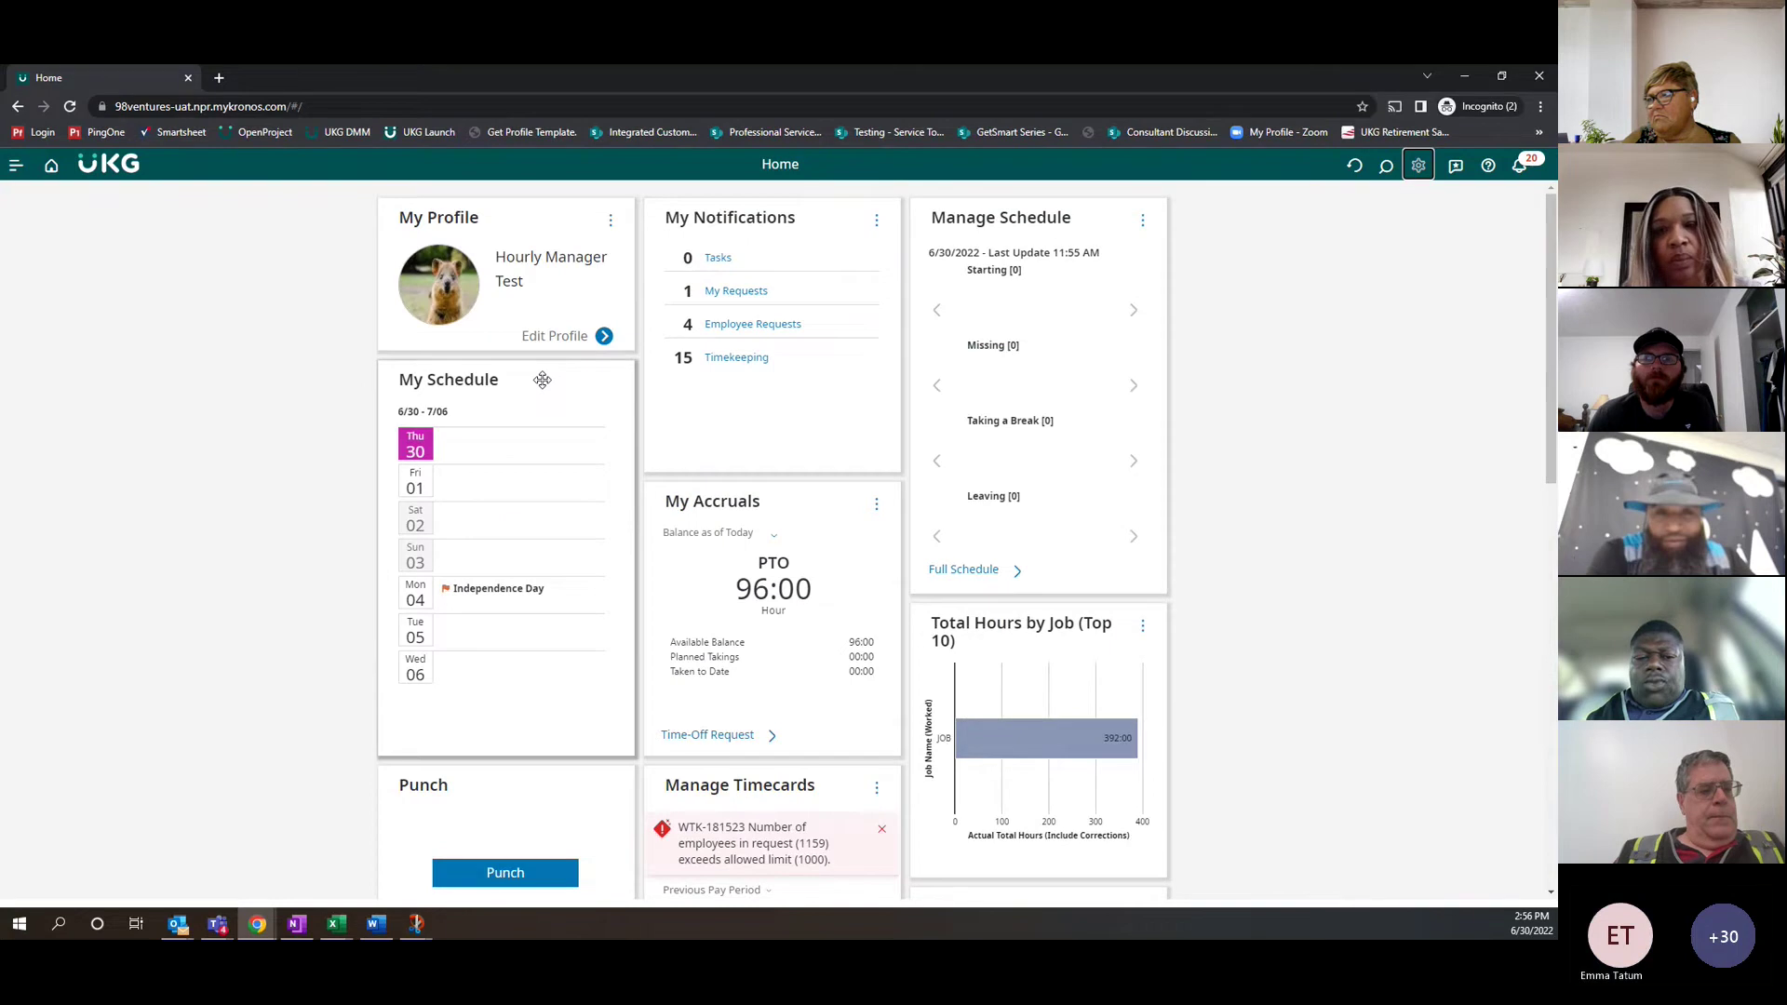
Rearrange the home page tiles, placing My Schedule below My Notifications and My Accruals below Manage Schedule
{"action": "left_click_drag", "start_coordinate": [542, 378], "coordinate": [1170, 644]}
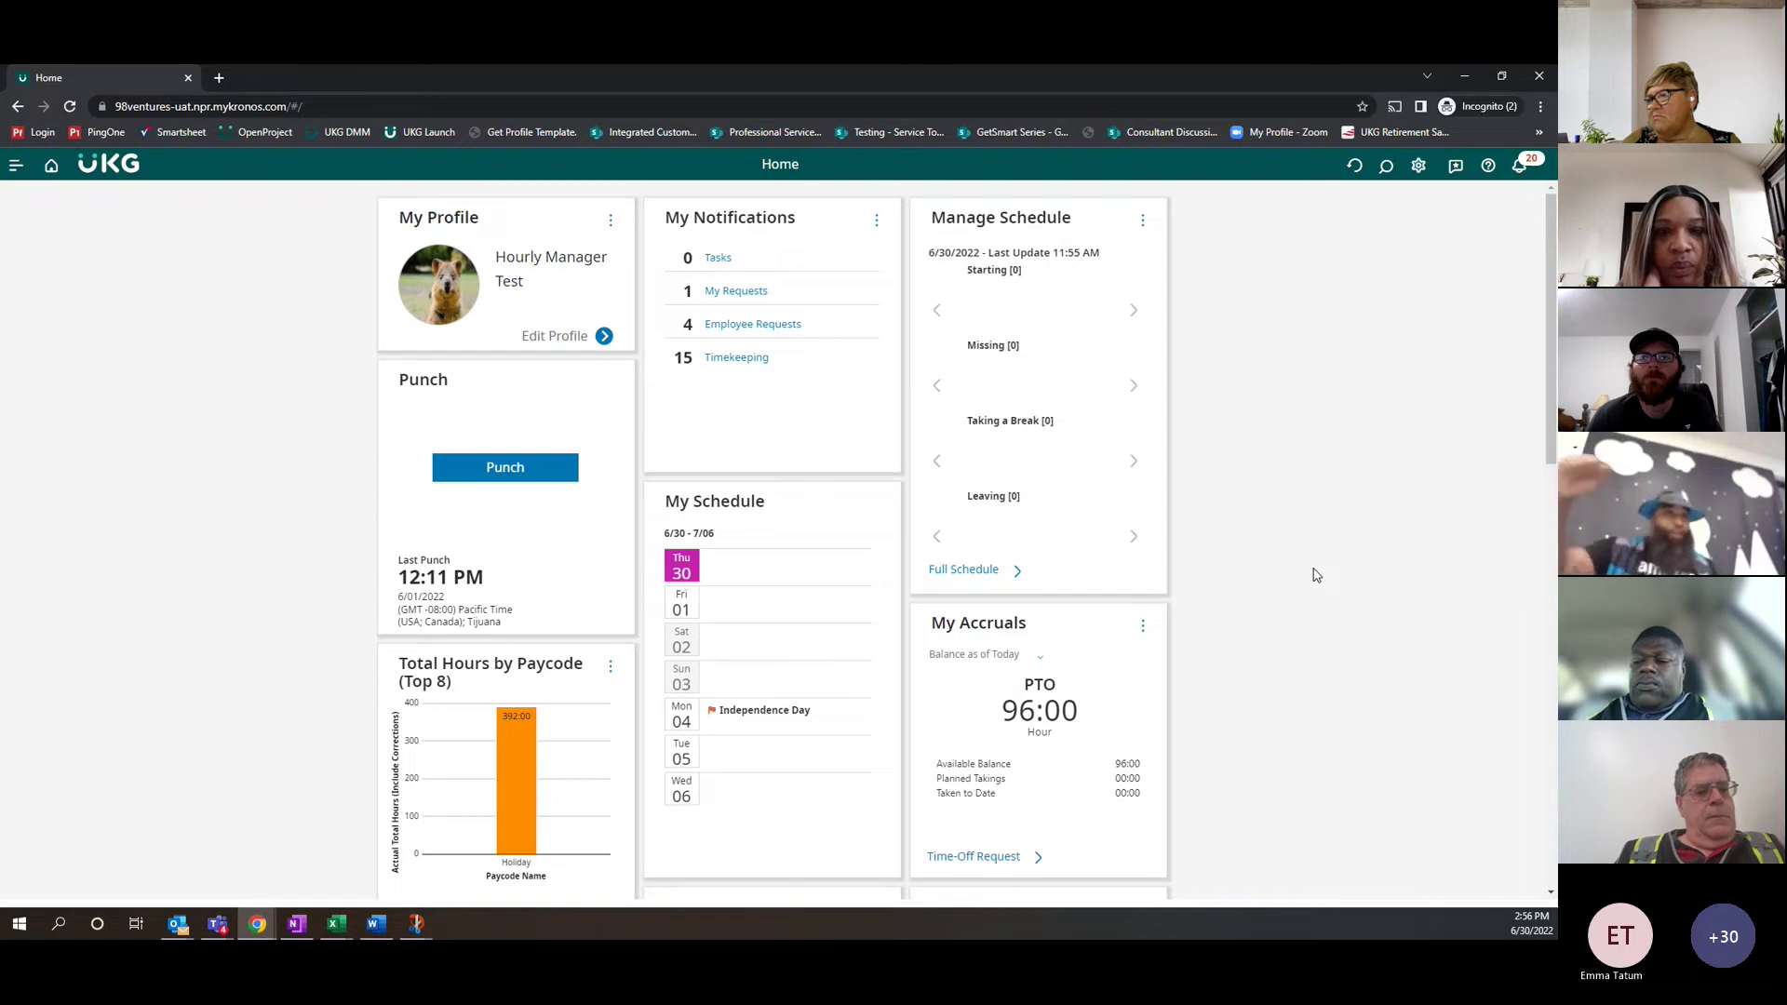
{"action": "scroll", "coordinate": [1315, 577], "scroll_direction": "down", "scroll_amount": 2}
{"action": "scroll", "coordinate": [1316, 576], "scroll_direction": "up", "scroll_amount": 2}
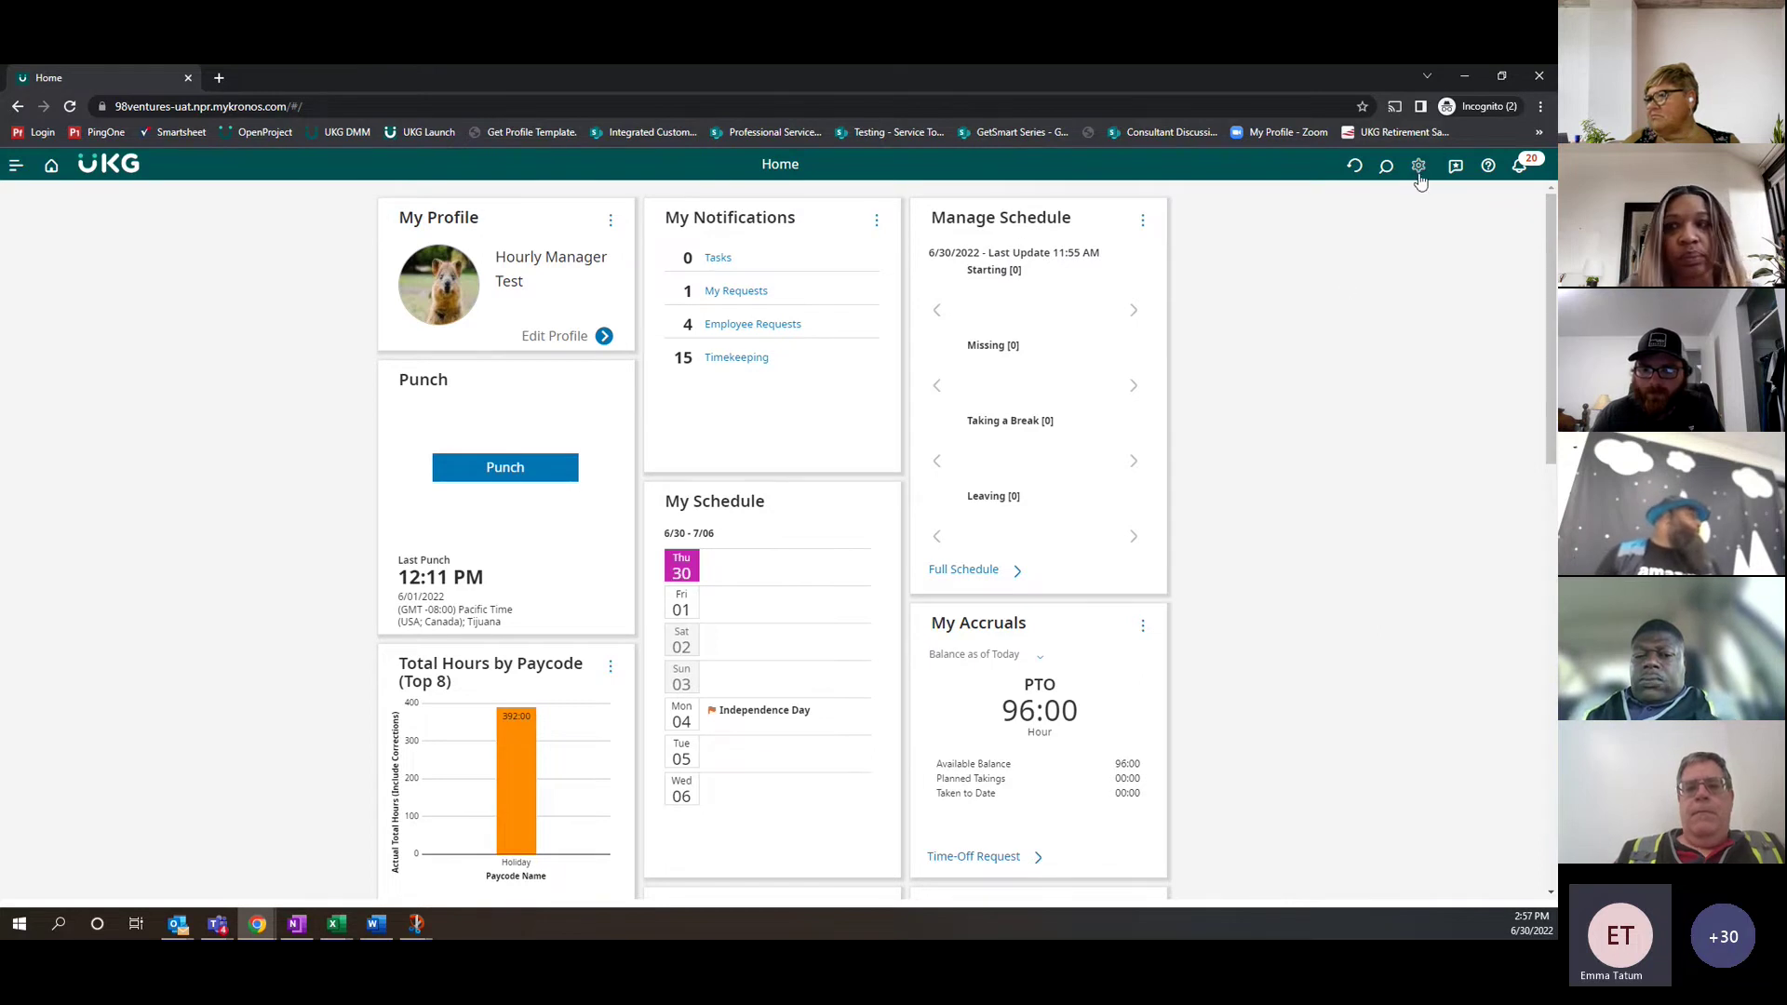
{"action": "scroll", "coordinate": [1312, 315], "scroll_direction": "down", "scroll_amount": 15}
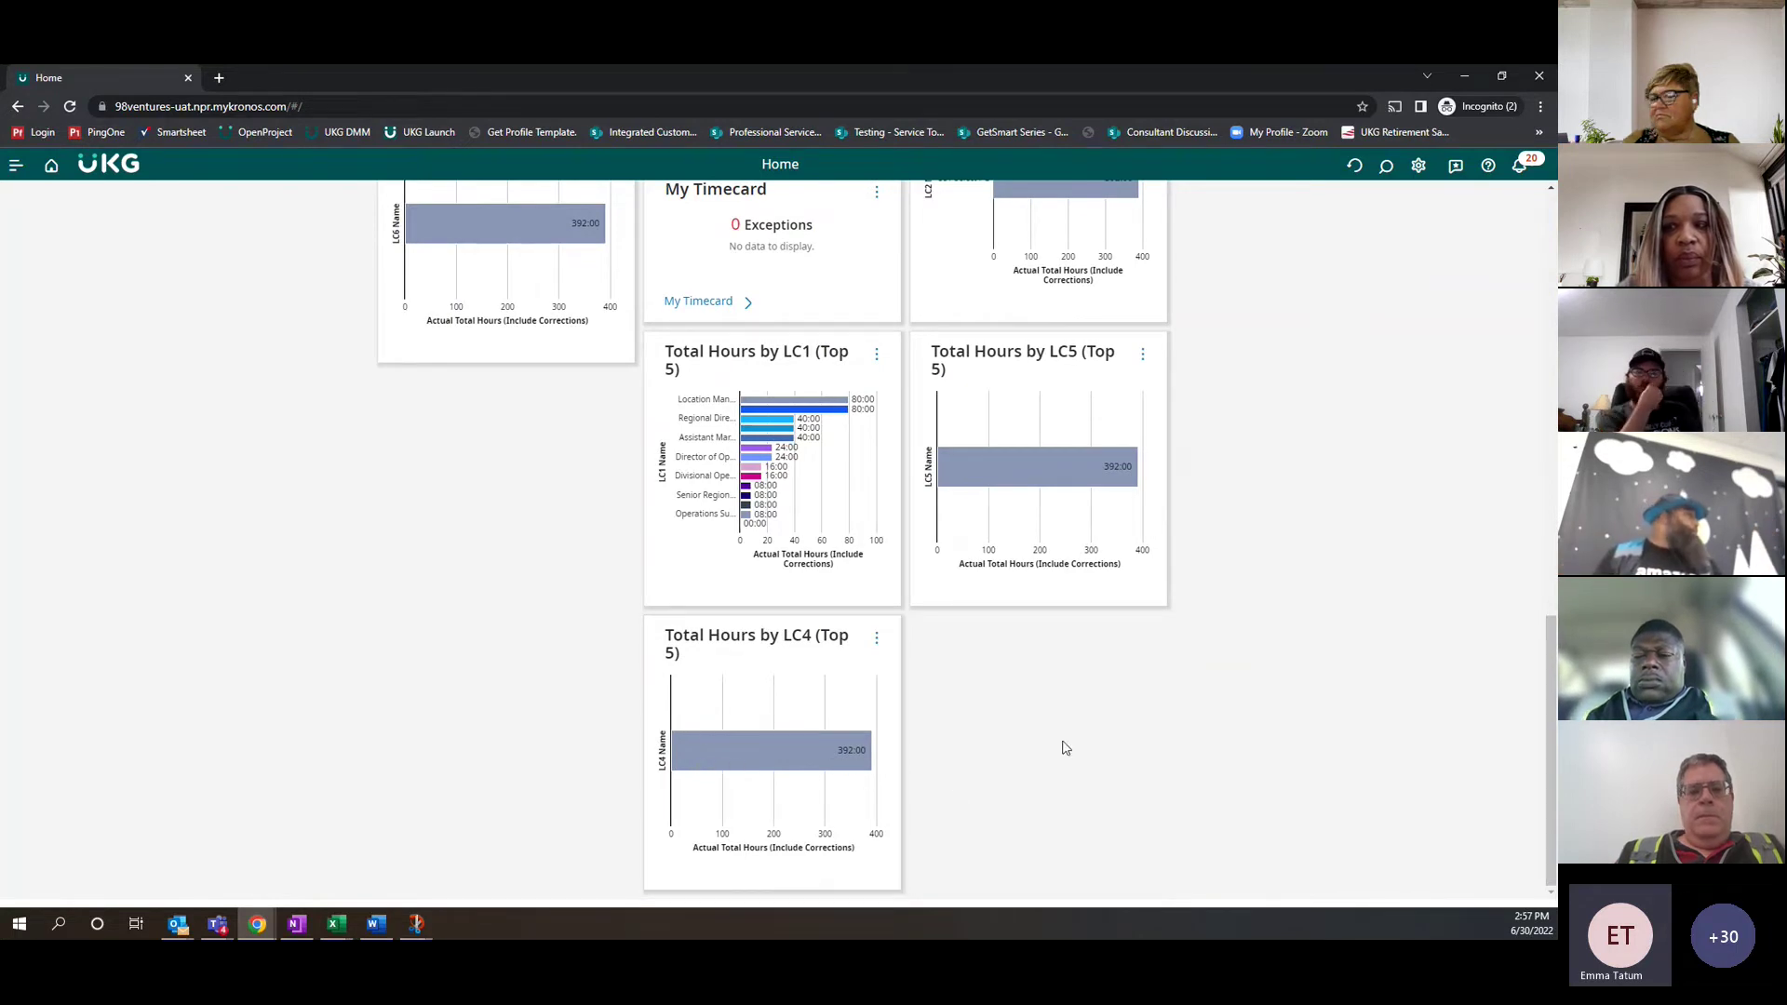
{"action": "scroll", "coordinate": [1298, 684], "scroll_direction": "up", "scroll_amount": 8}
{"action": "scroll", "coordinate": [1296, 682], "scroll_direction": "up", "scroll_amount": 4}
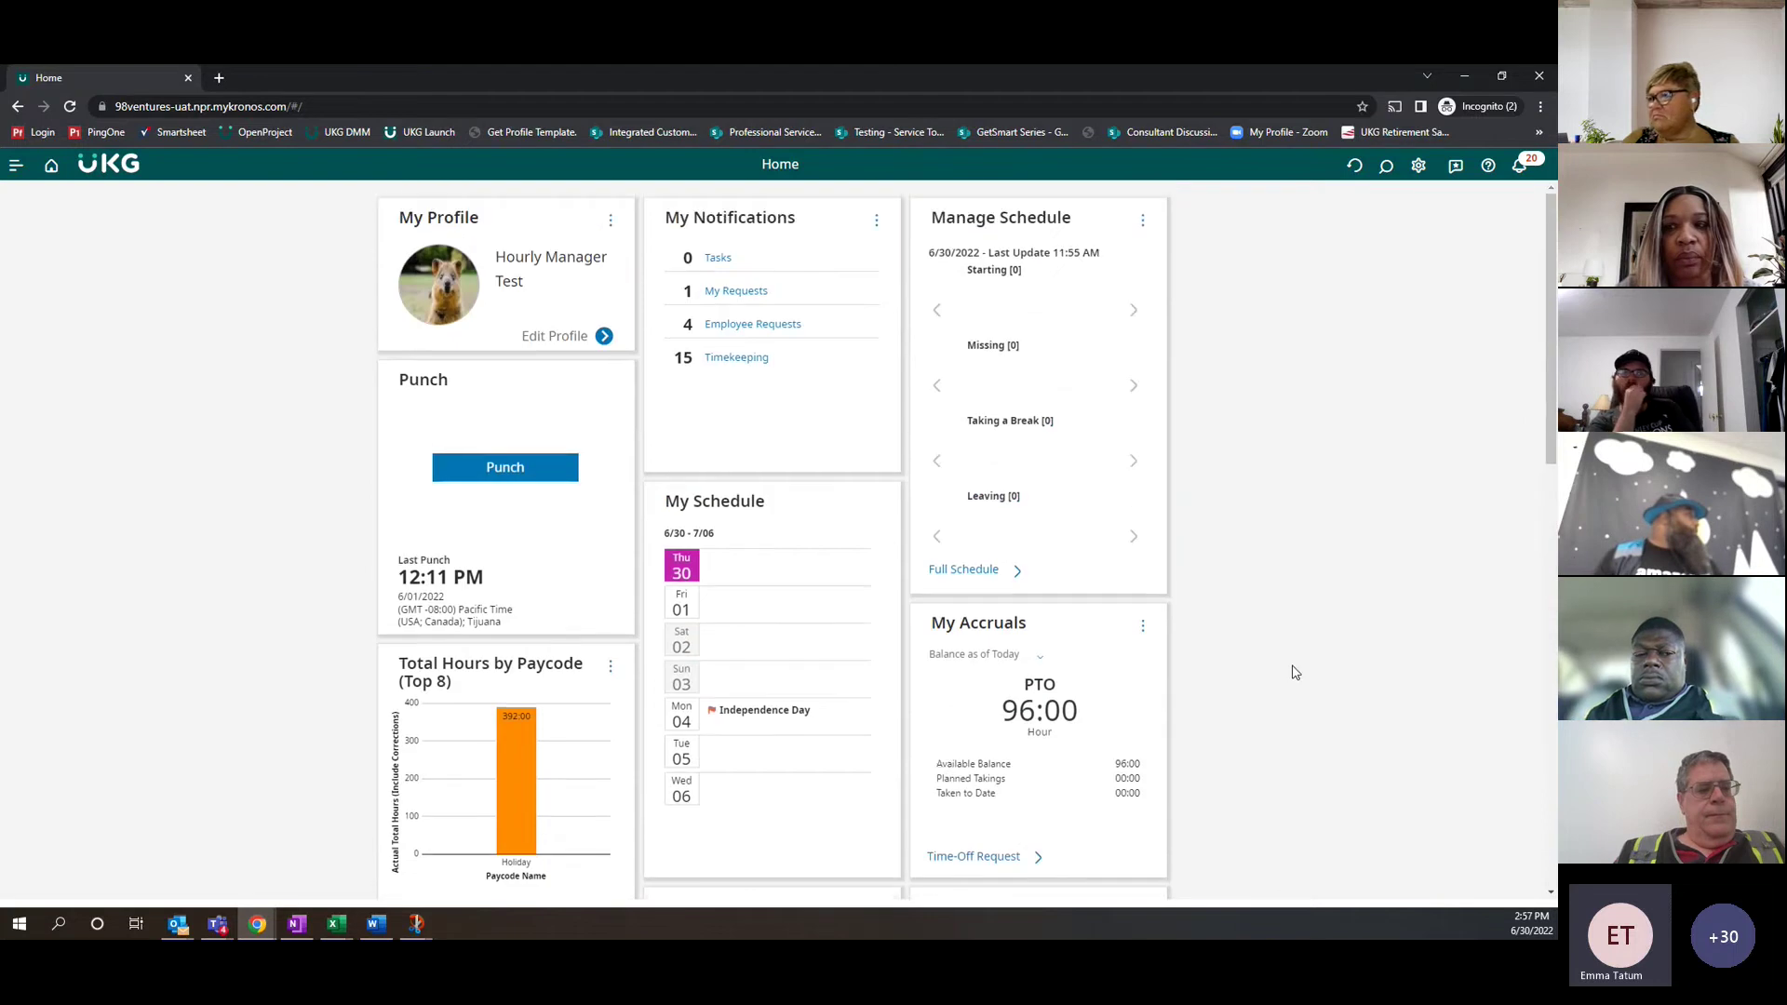